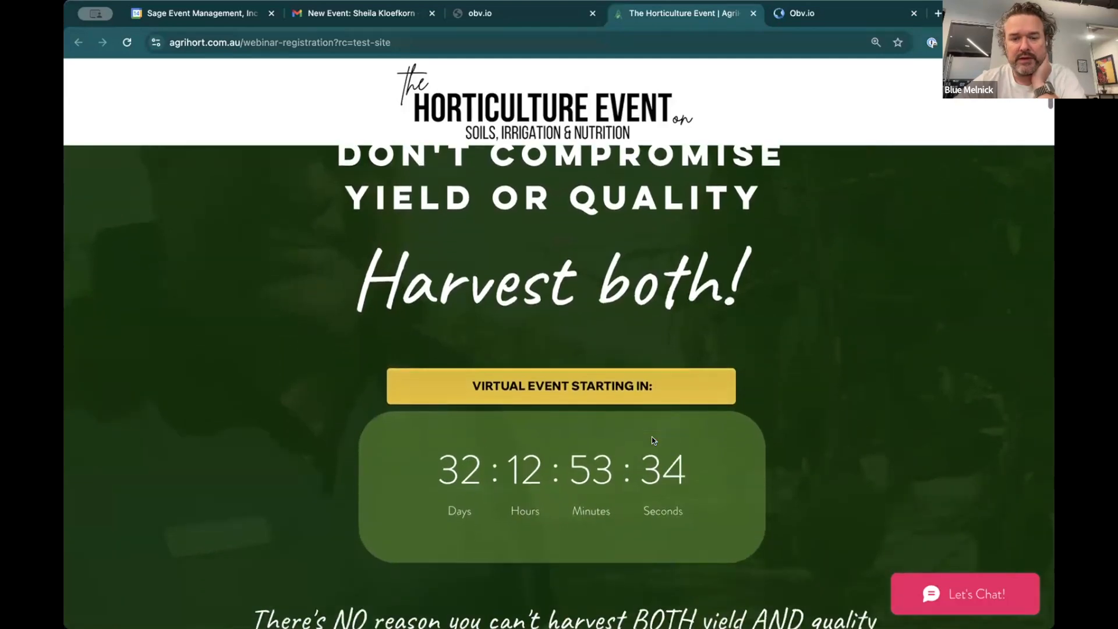
Review the Horticulture Event registration page from its opening banner through the testimonials, presenter bios and FAQs to the closing ticket offer.
scroll(651, 439, down, 11)
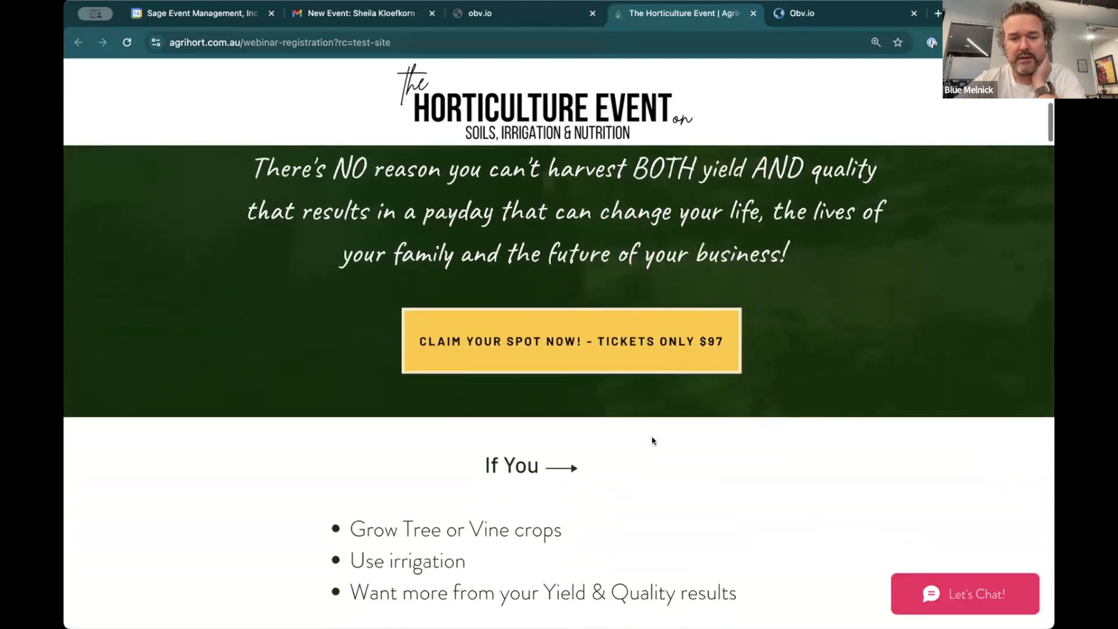
scroll(652, 440, down, 12)
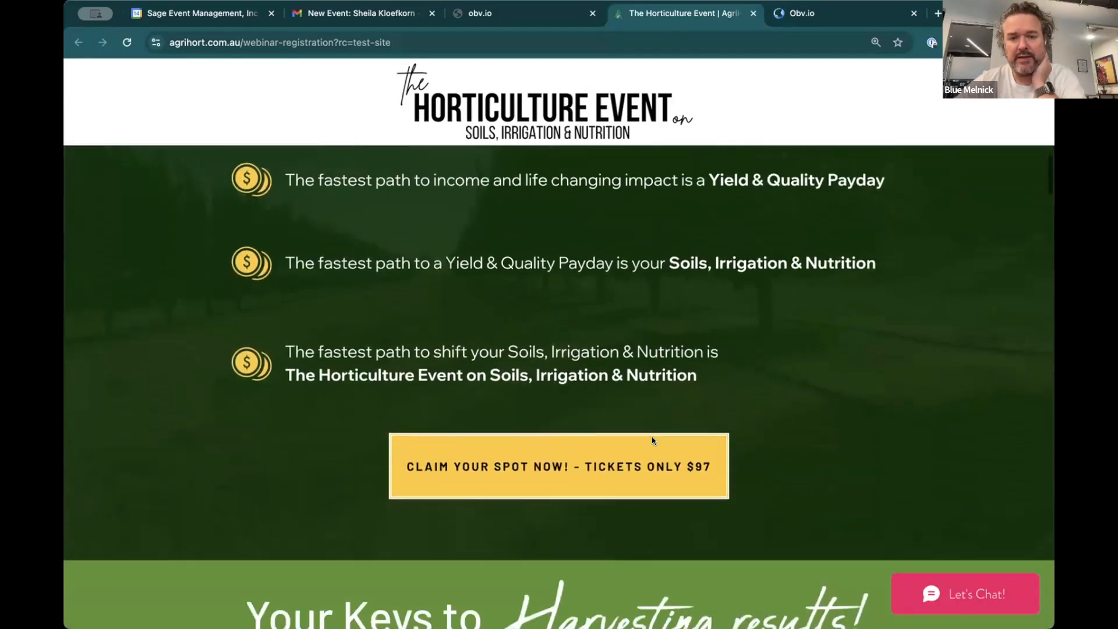
scroll(652, 439, down, 18)
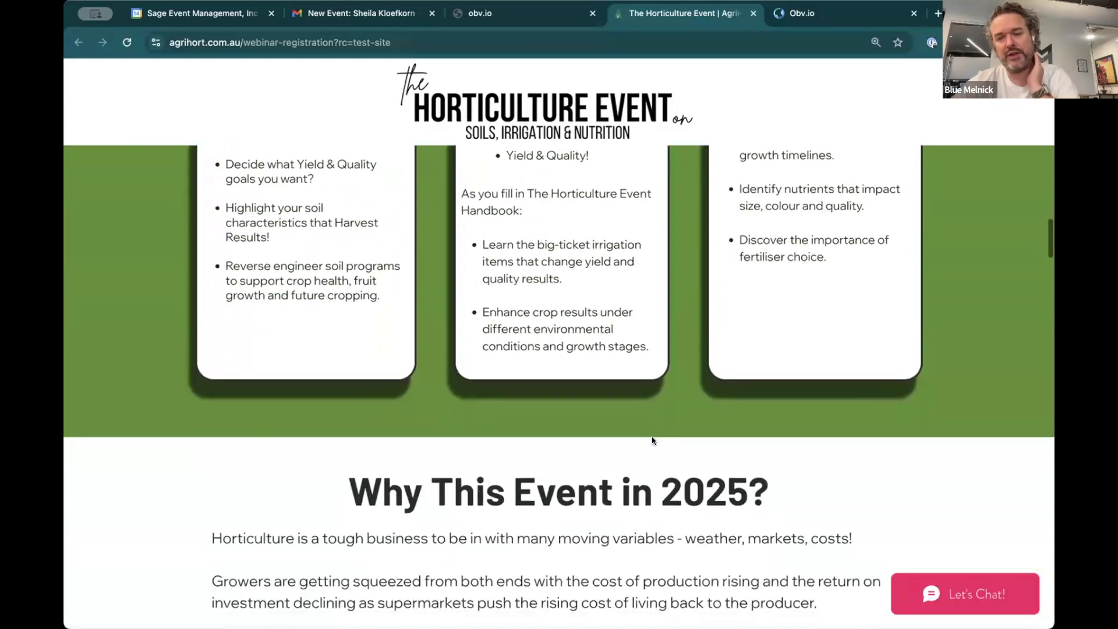
scroll(652, 440, down, 15)
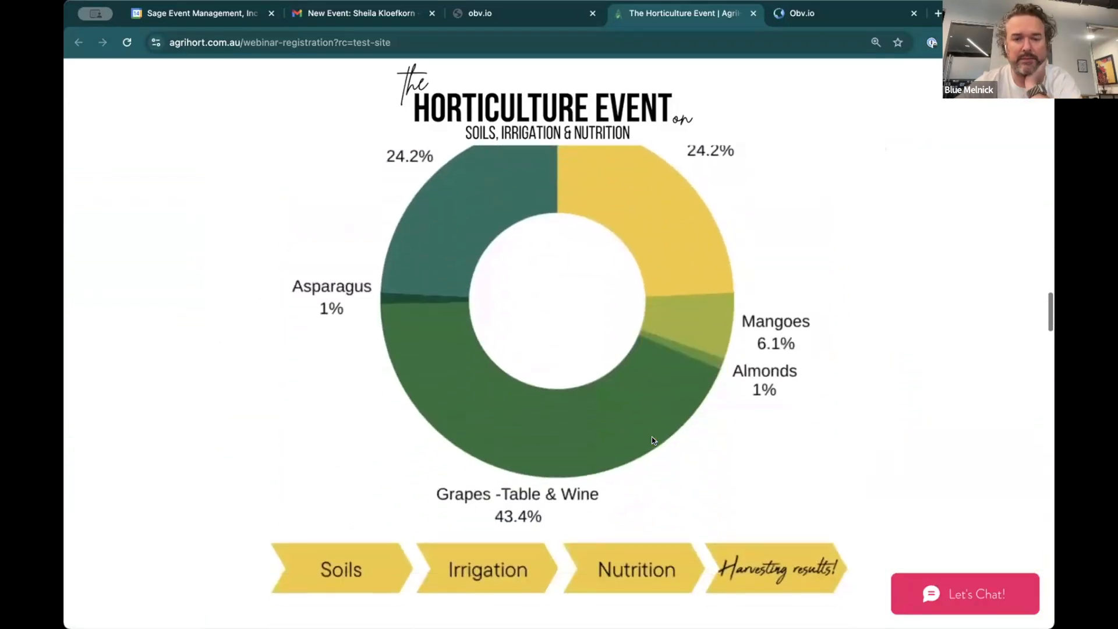
scroll(652, 440, down, 15)
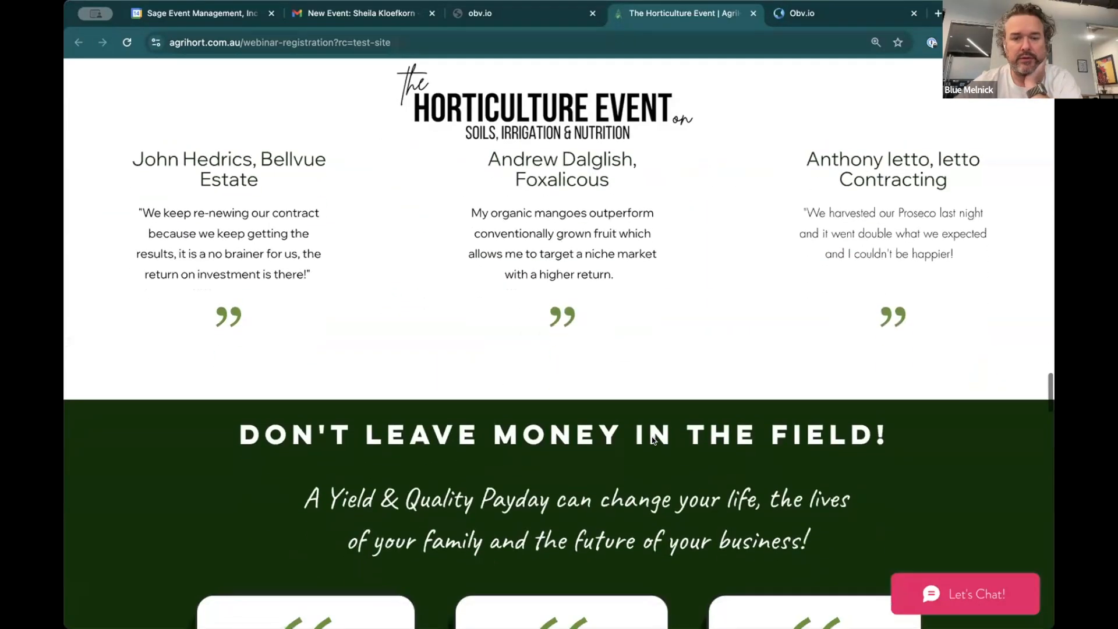
scroll(652, 441, down, 12)
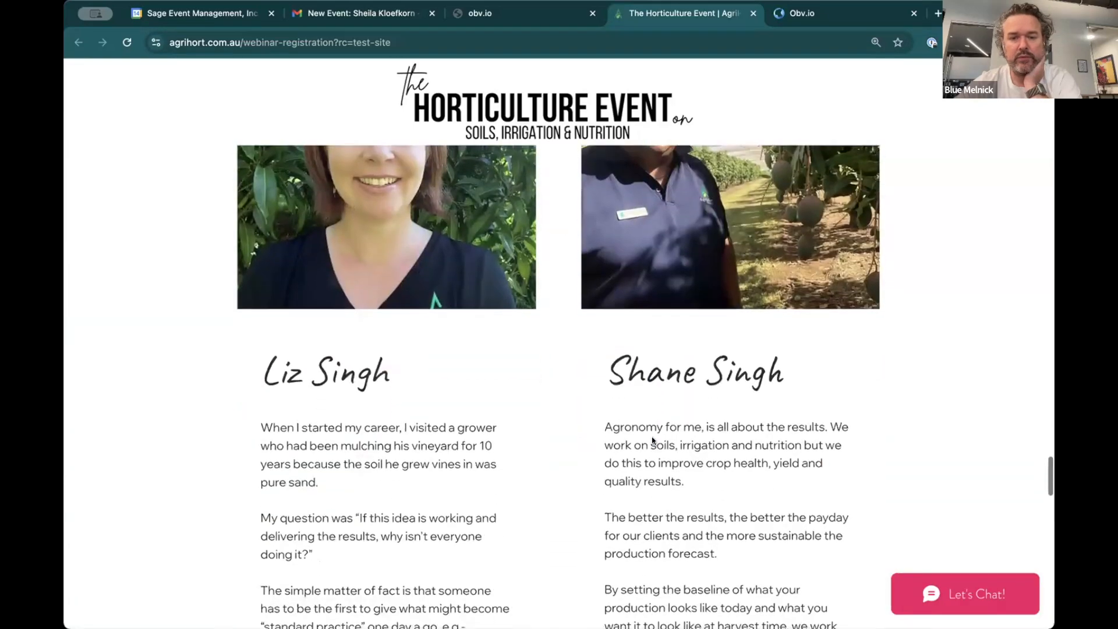
scroll(652, 441, up, 20)
scroll(653, 440, up, 10)
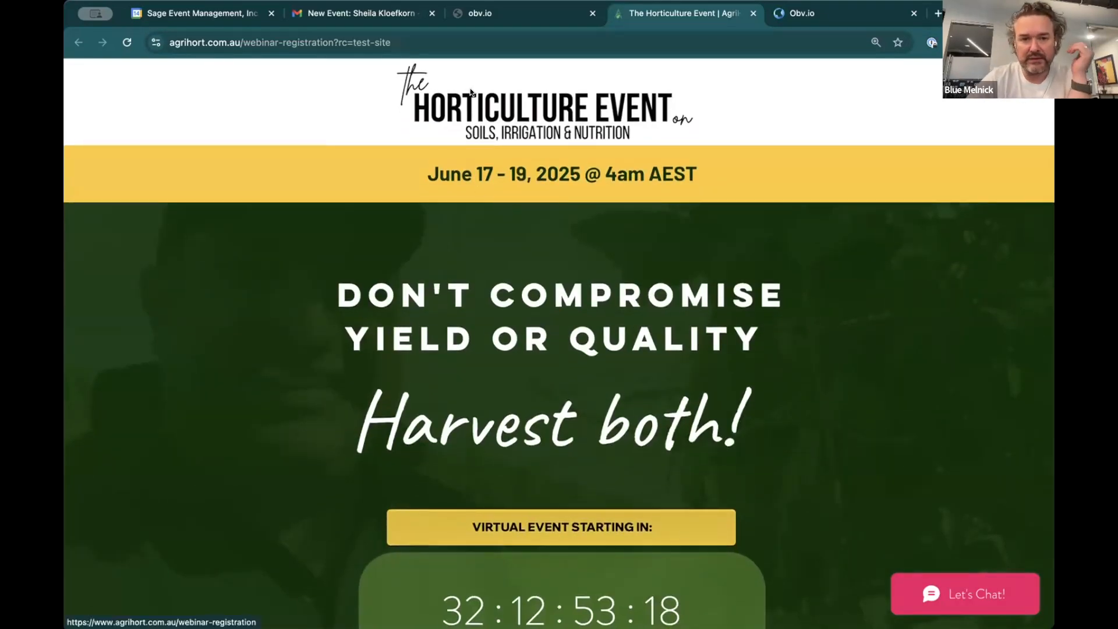
scroll(443, 184, down, 8)
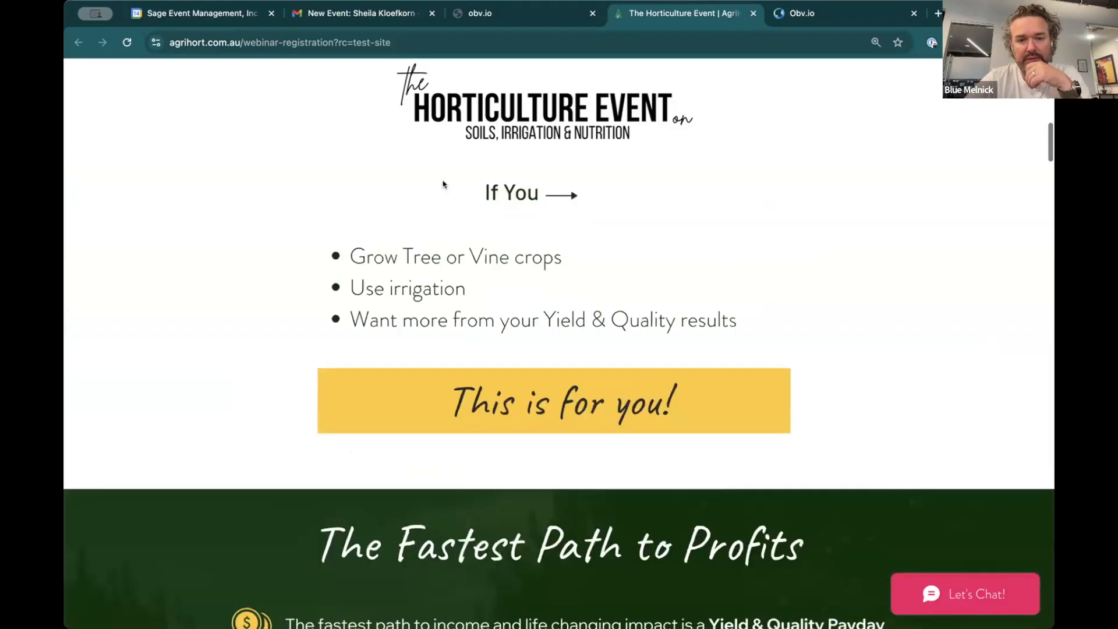
scroll(442, 184, down, 15)
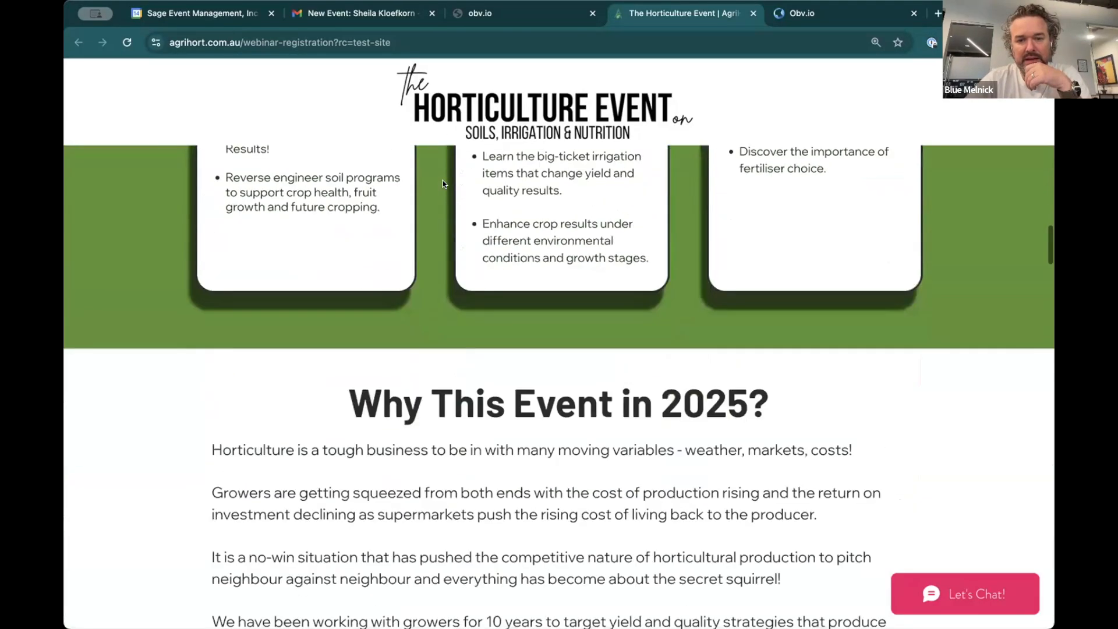
scroll(442, 184, down, 15)
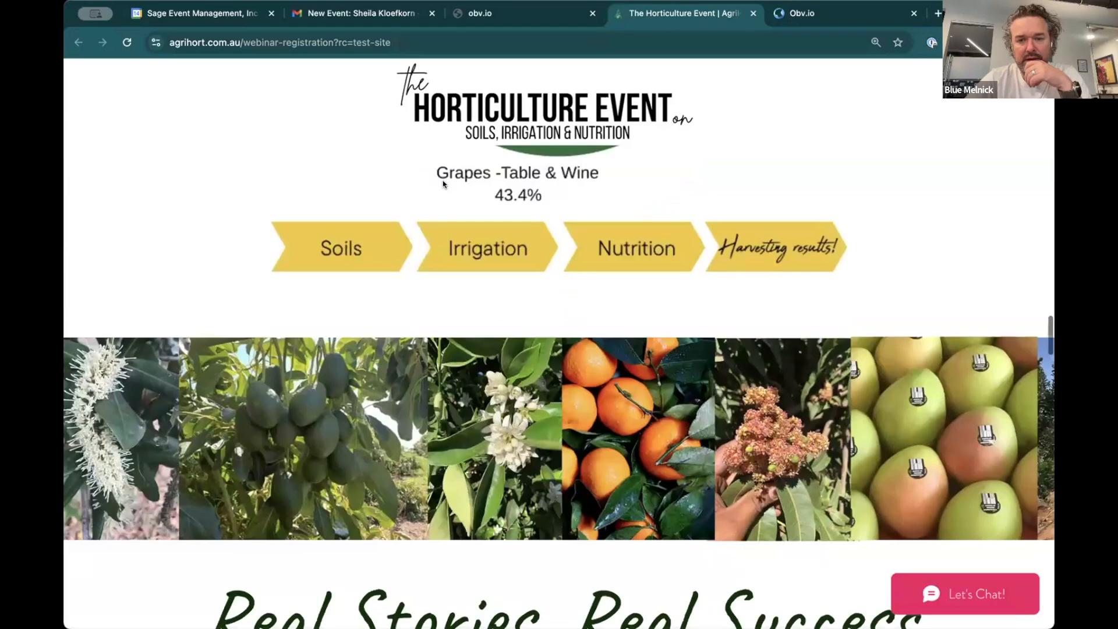
scroll(444, 184, down, 15)
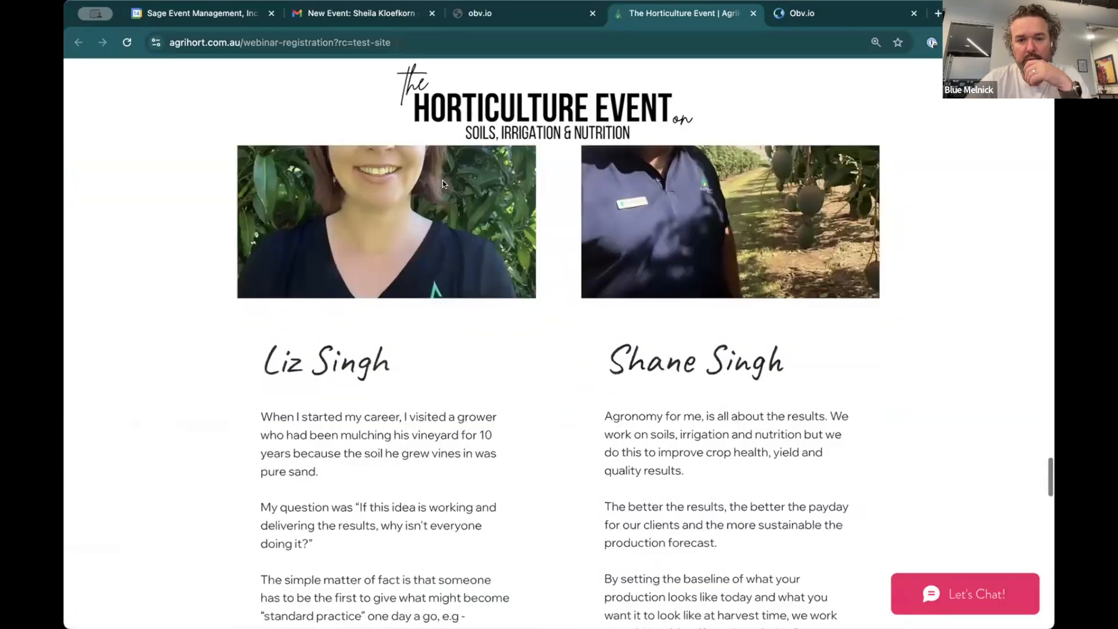
scroll(443, 184, down, 15)
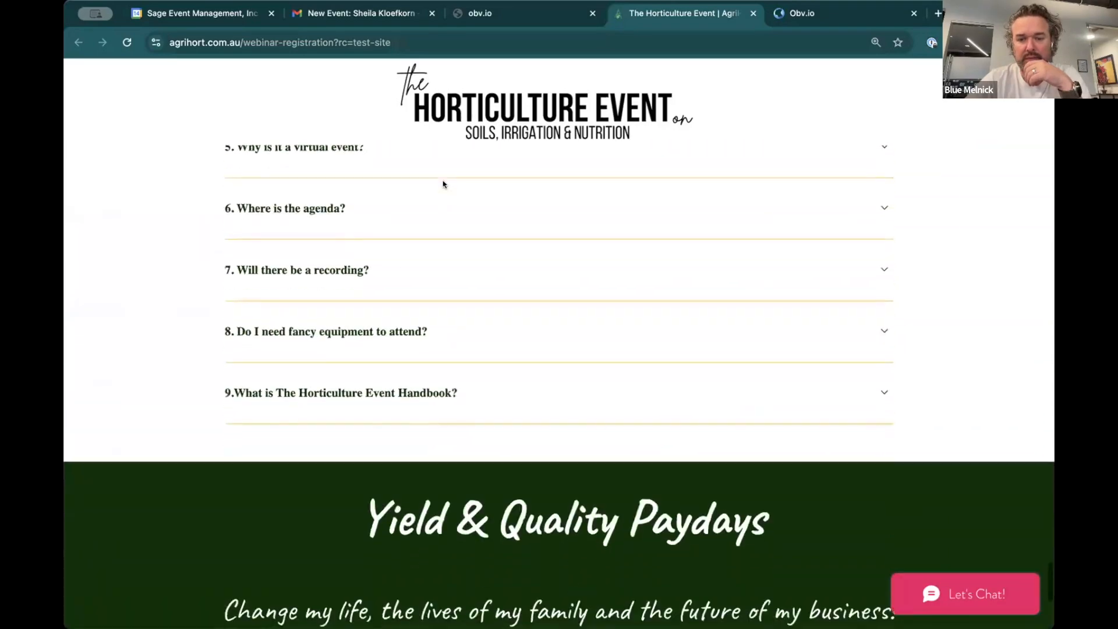
scroll(442, 184, down, 2)
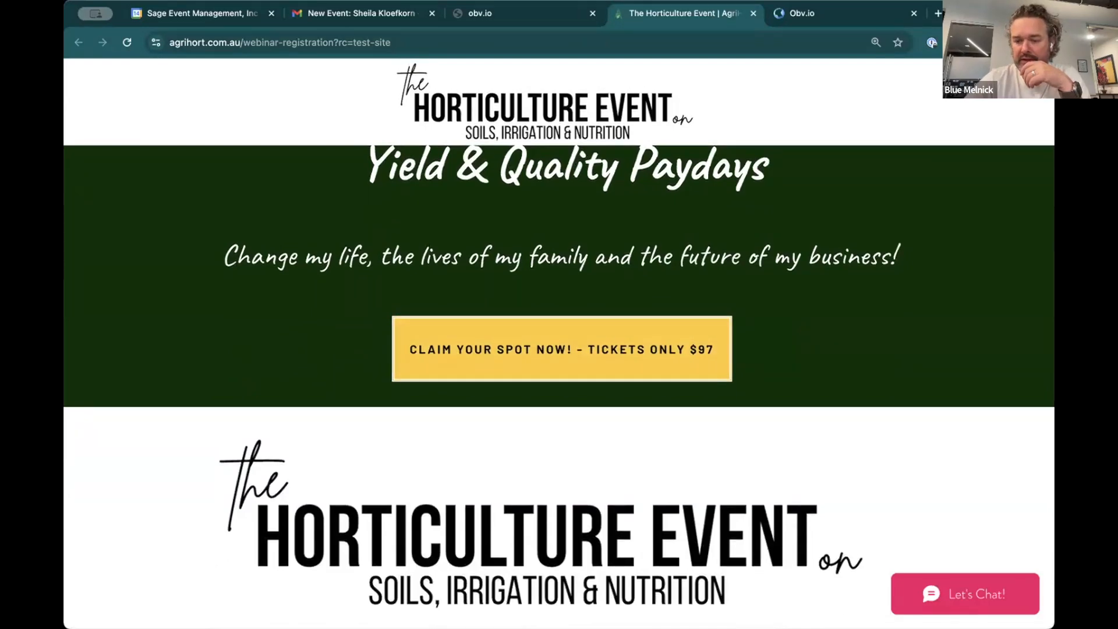
scroll(761, 421, up, 20)
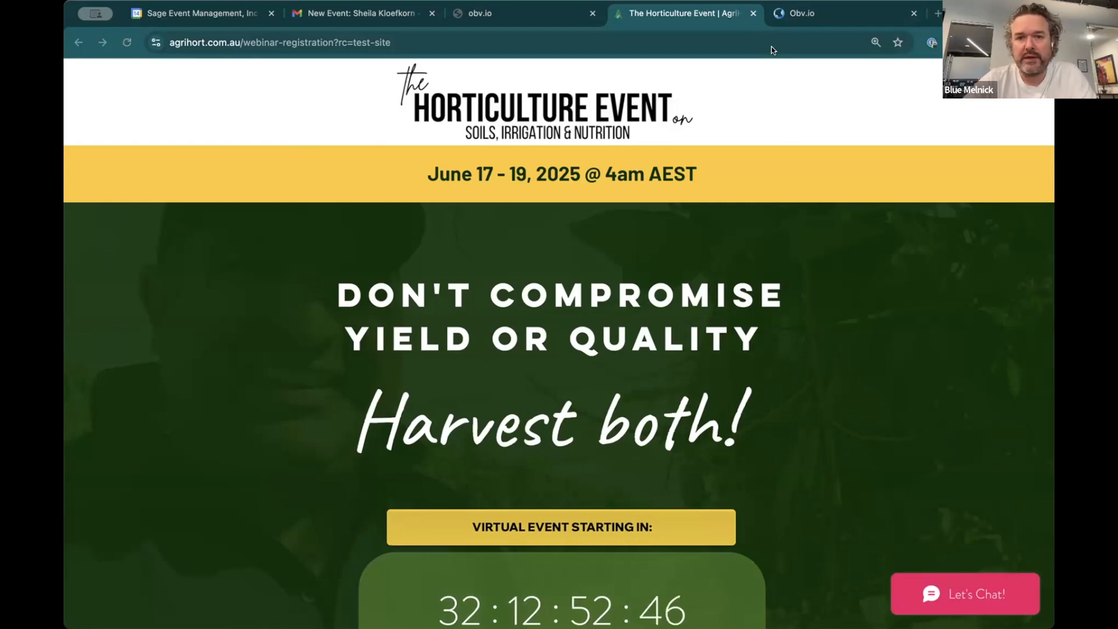
Switch to Obvio, open the event The Horticulture Event on Soils, Irrigation & Nutrition, view its dashboard design and go to its template choices.
click(823, 16)
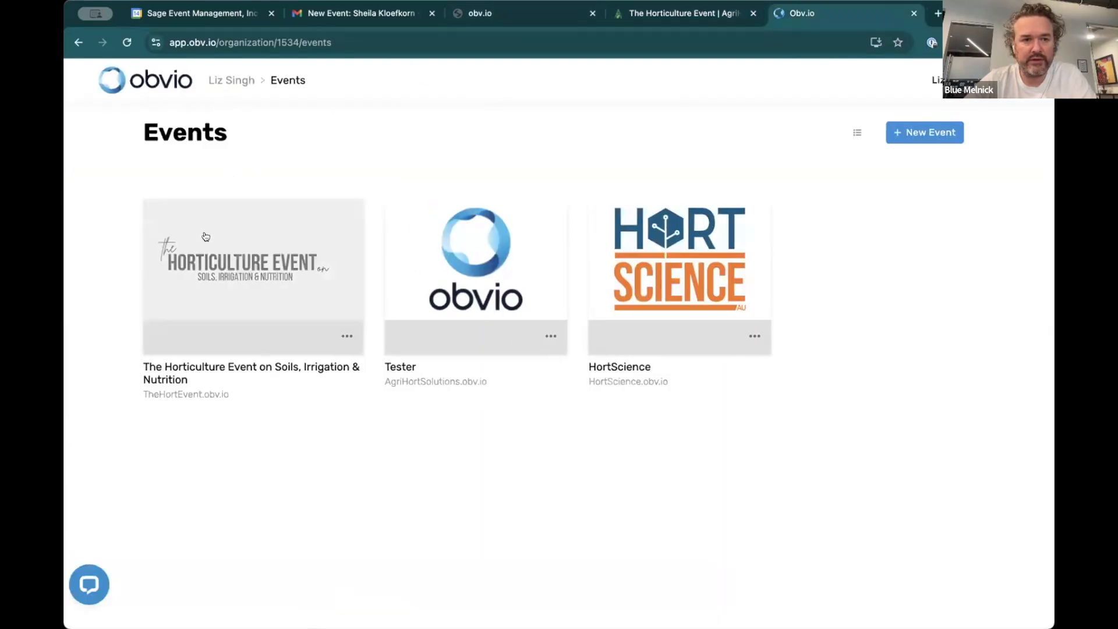
click(304, 291)
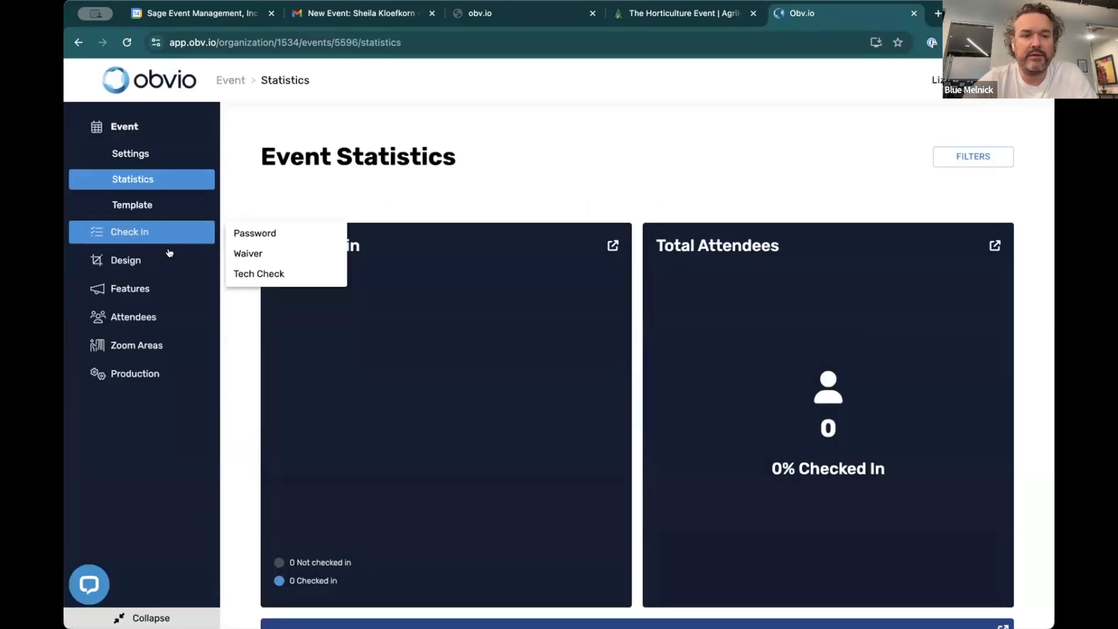
mouse_move(169, 260)
click(256, 259)
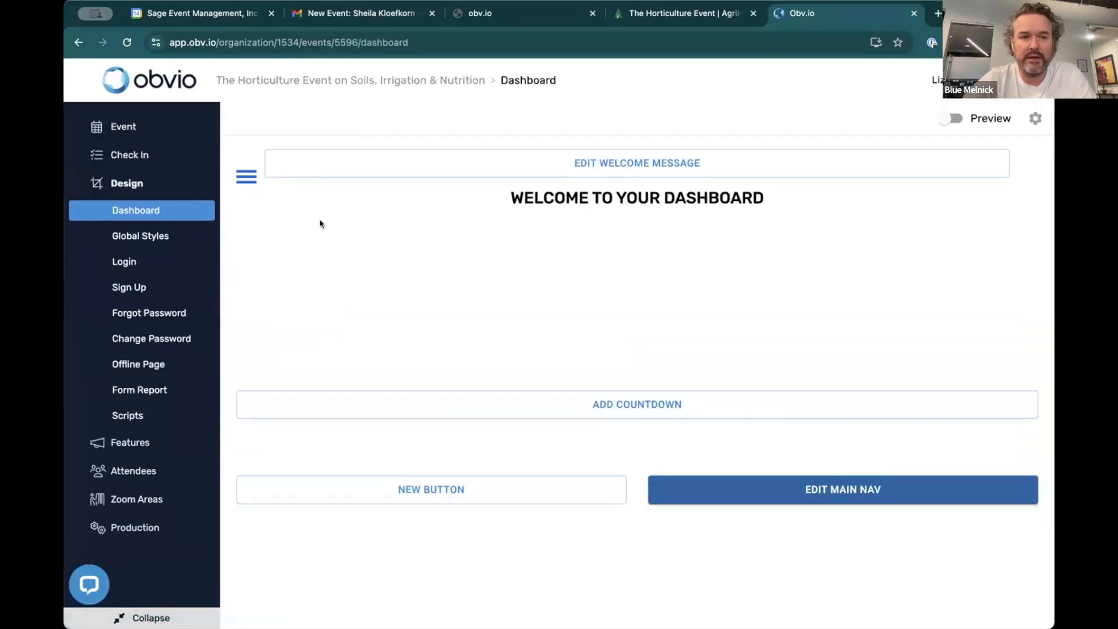
mouse_move(139, 129)
click(250, 169)
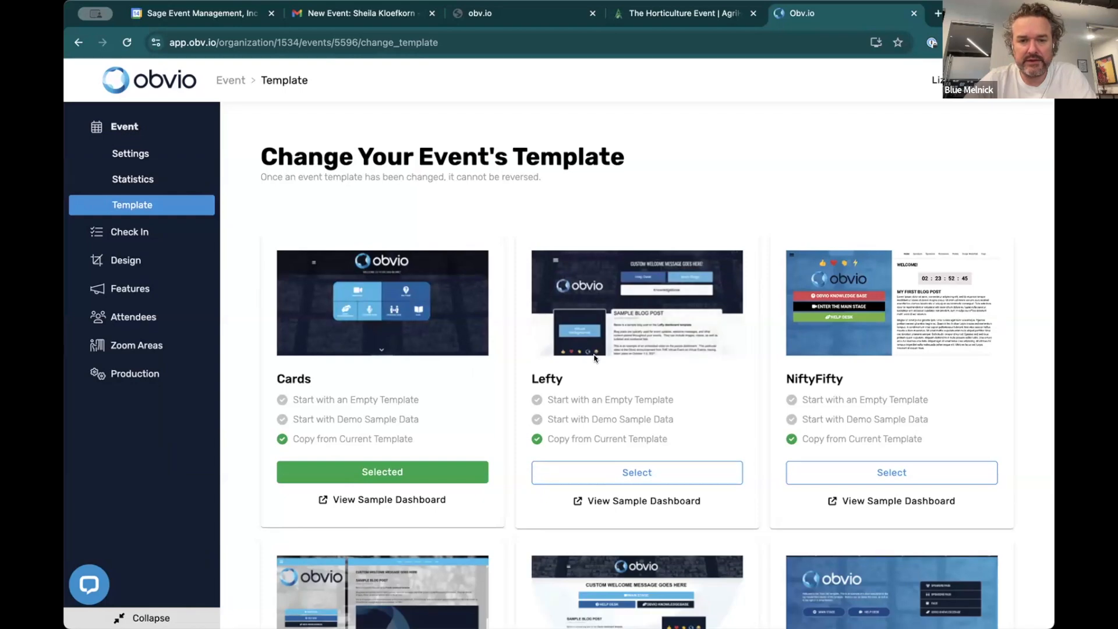
Switch to the Horticulture Event registration page and save the background image of the "The Fastest Path to Profits" section.
click(681, 13)
scroll(531, 422, down, 15)
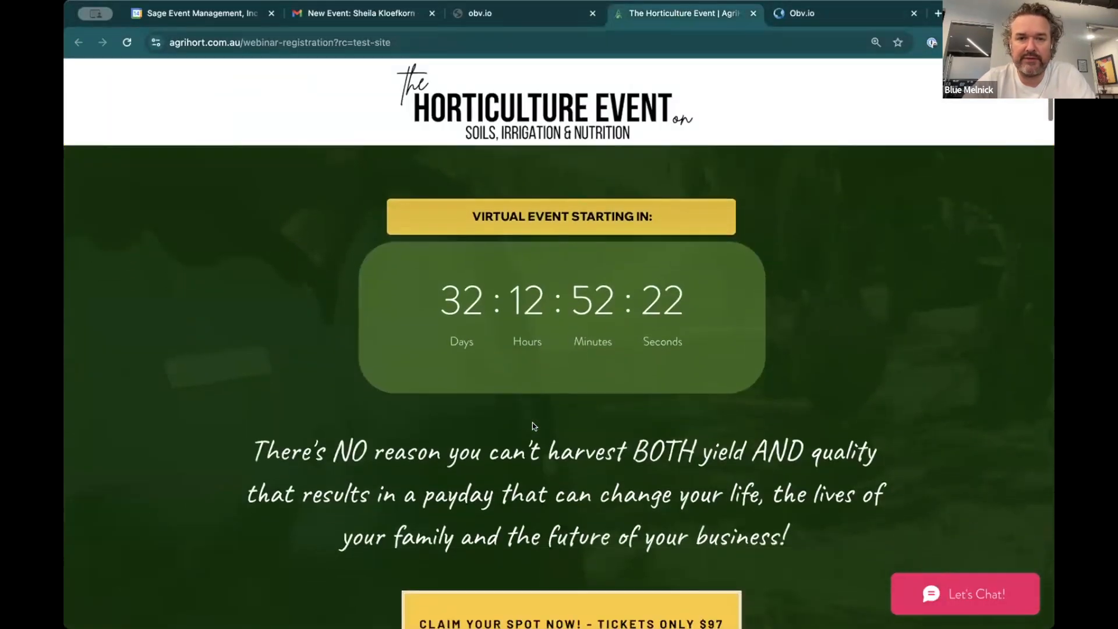
scroll(532, 420, down, 5)
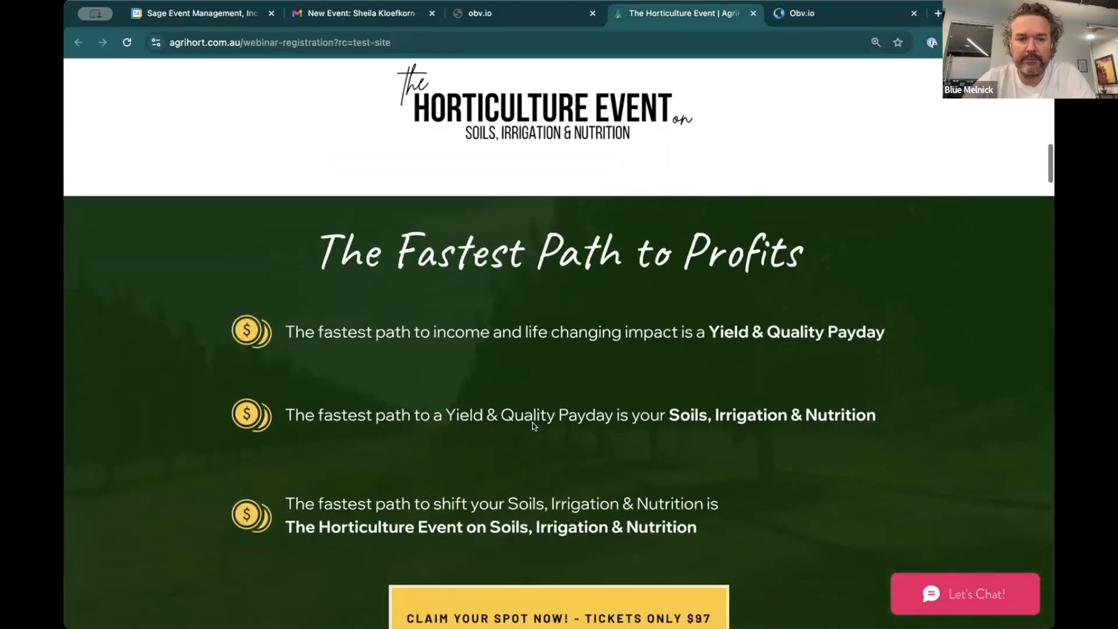
scroll(532, 426, up, 5)
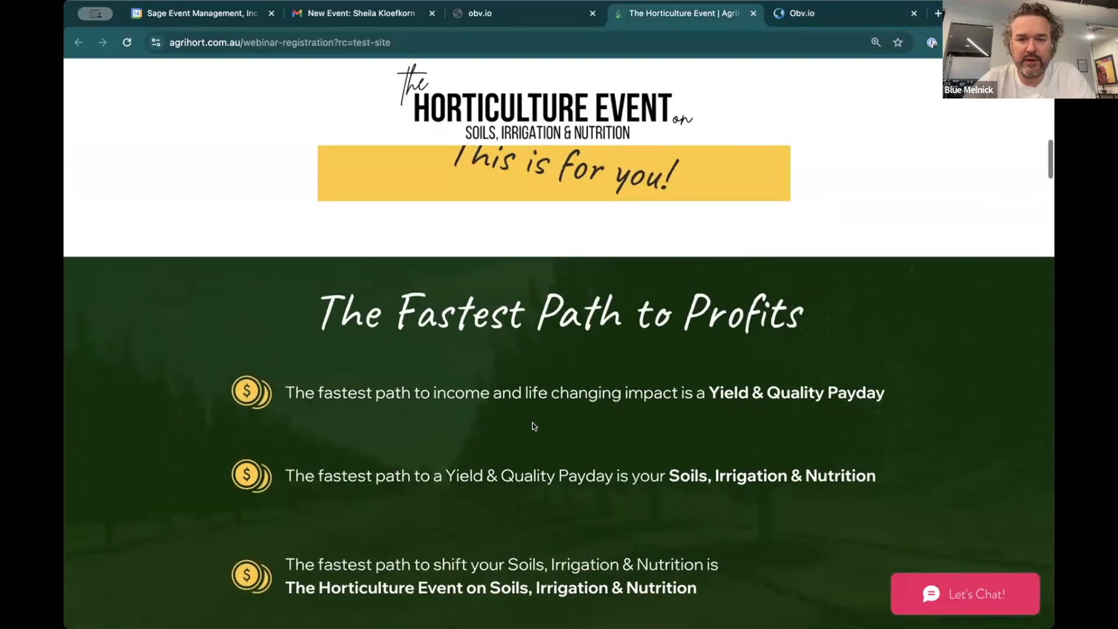
scroll(532, 426, down, 3)
right_click(952, 358)
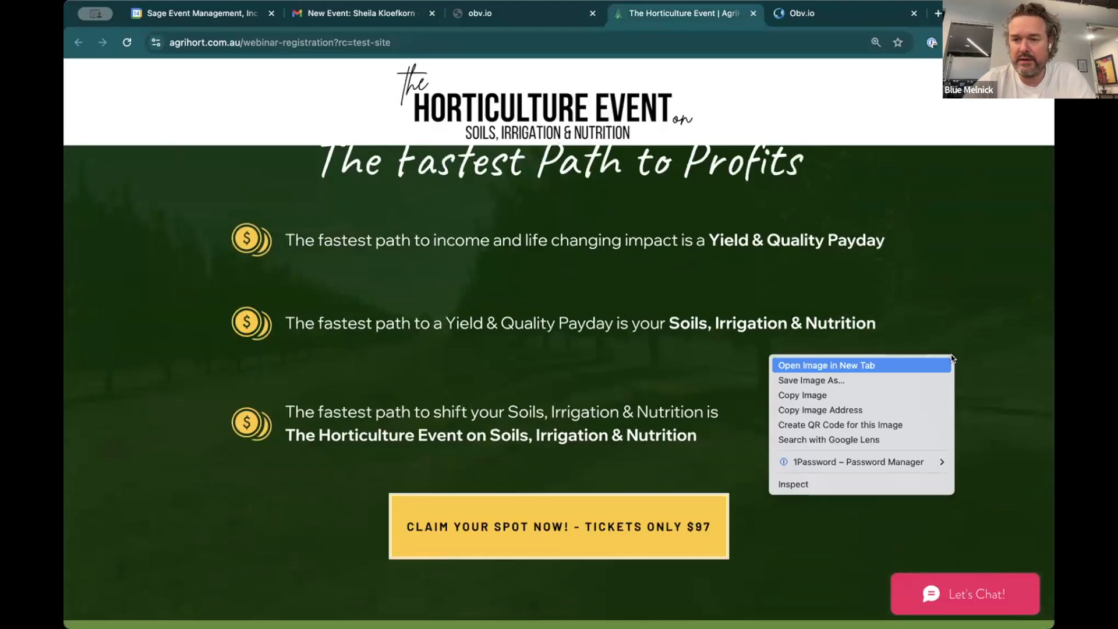
click(922, 385)
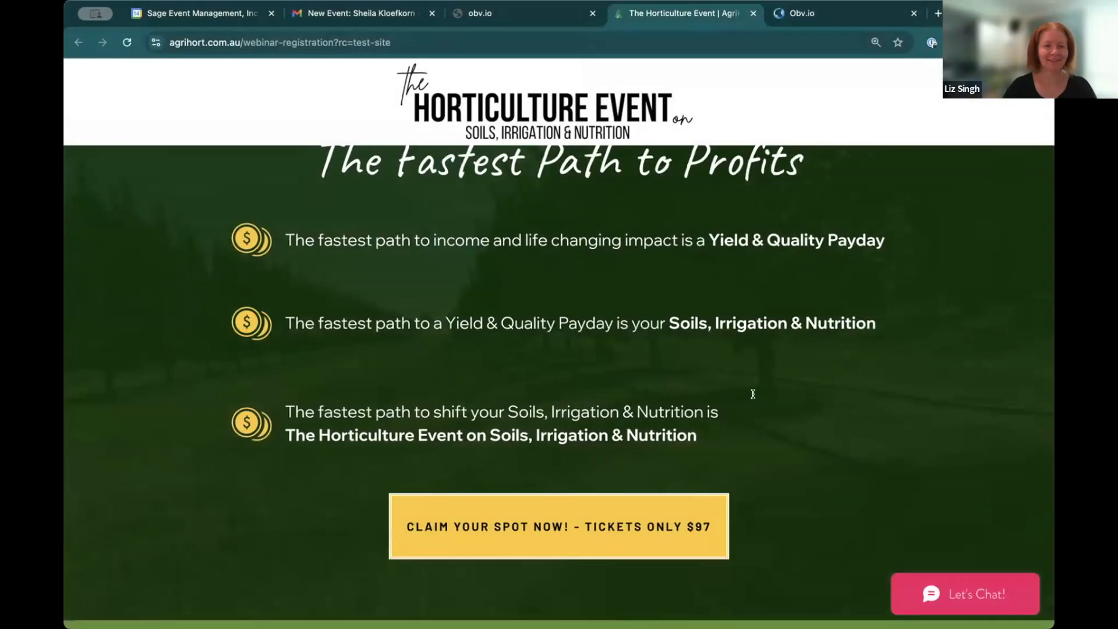
Examine the registration page's remaining sections and fruit photos for branding material, and return to its opening banner.
scroll(544, 309, up, 3)
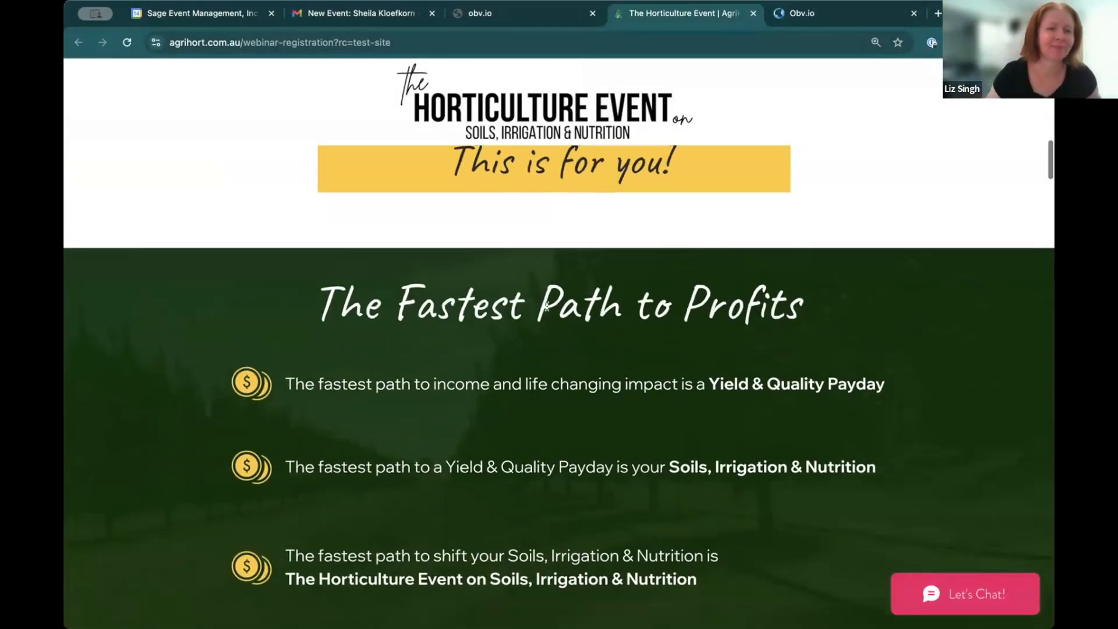
scroll(547, 305, down, 10)
scroll(547, 306, down, 20)
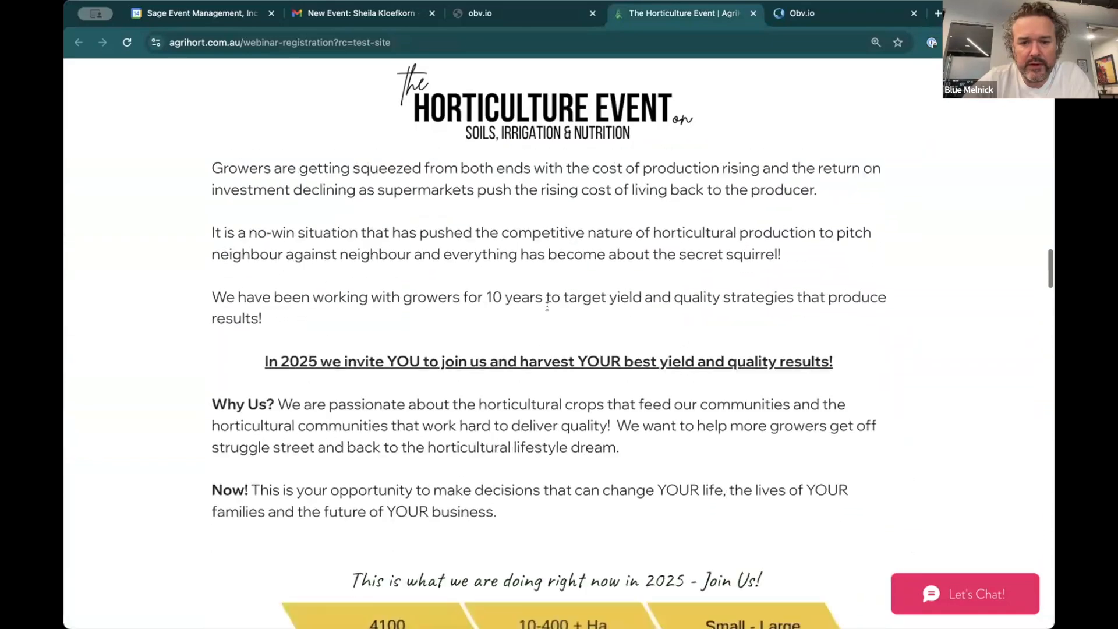
scroll(547, 309, down, 10)
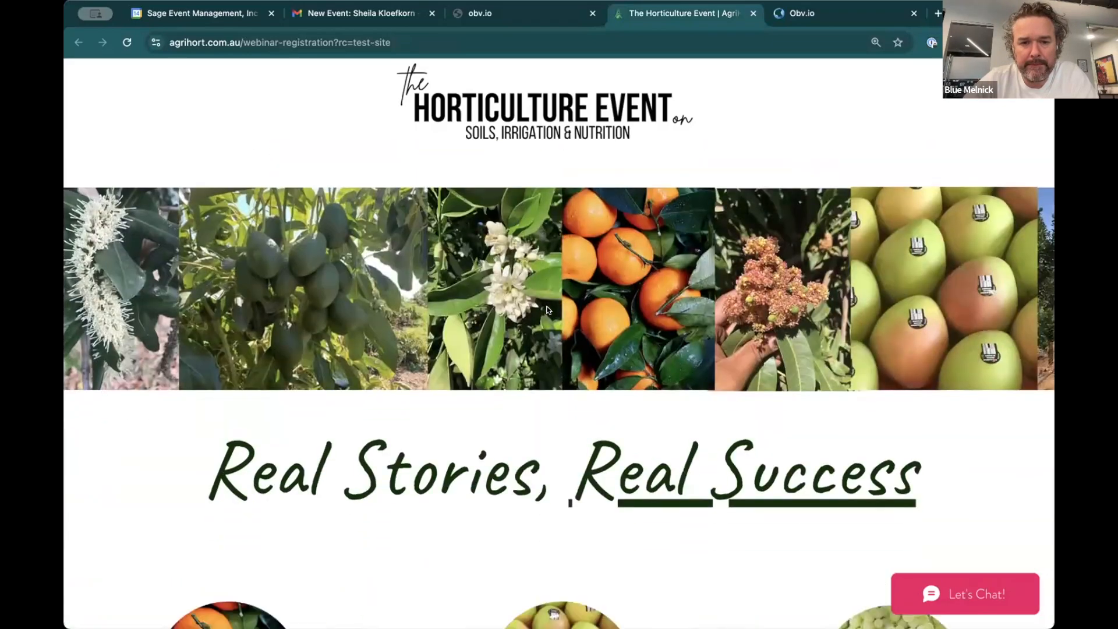
scroll(547, 306, up, 20)
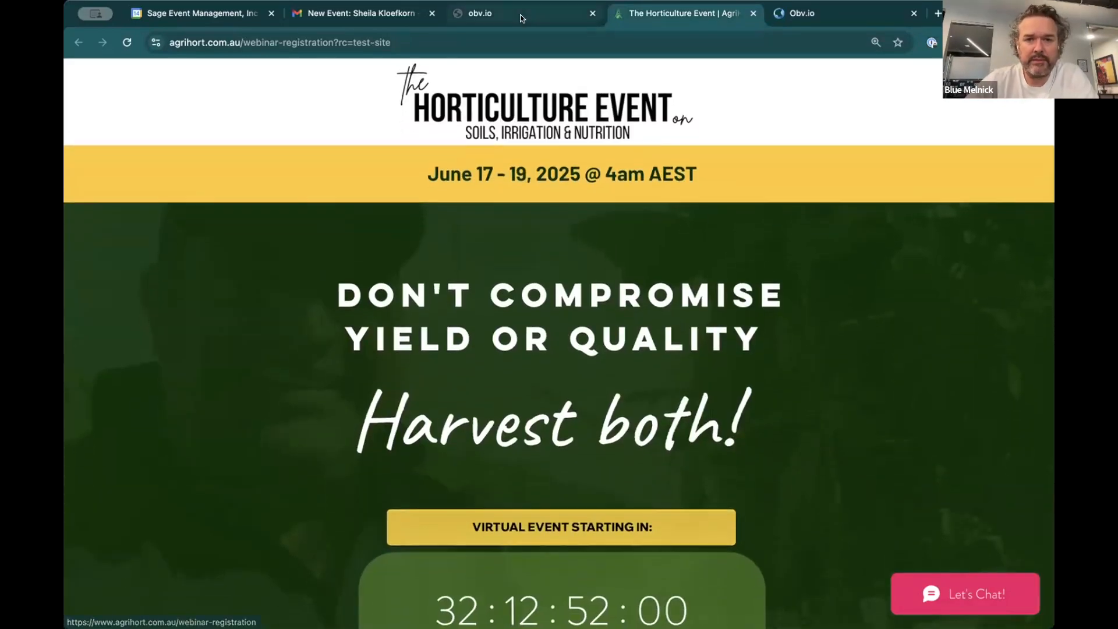
Switch to Obvio's event template choices, open the sample dashboards for Cards and Lefty, and view the Cards sample.
click(520, 15)
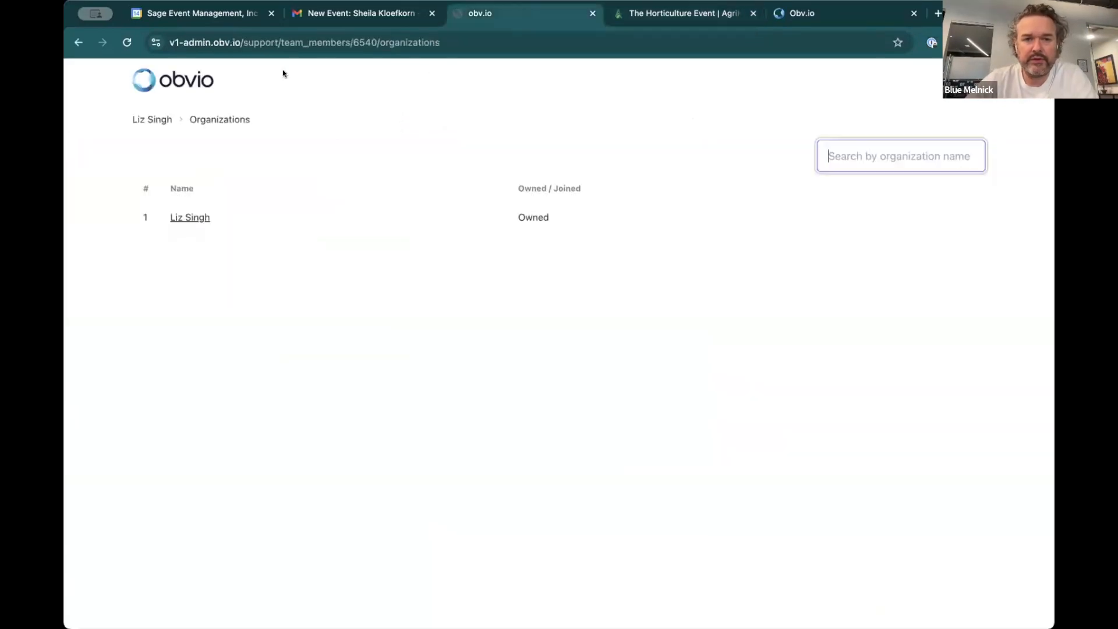
click(715, 21)
click(819, 18)
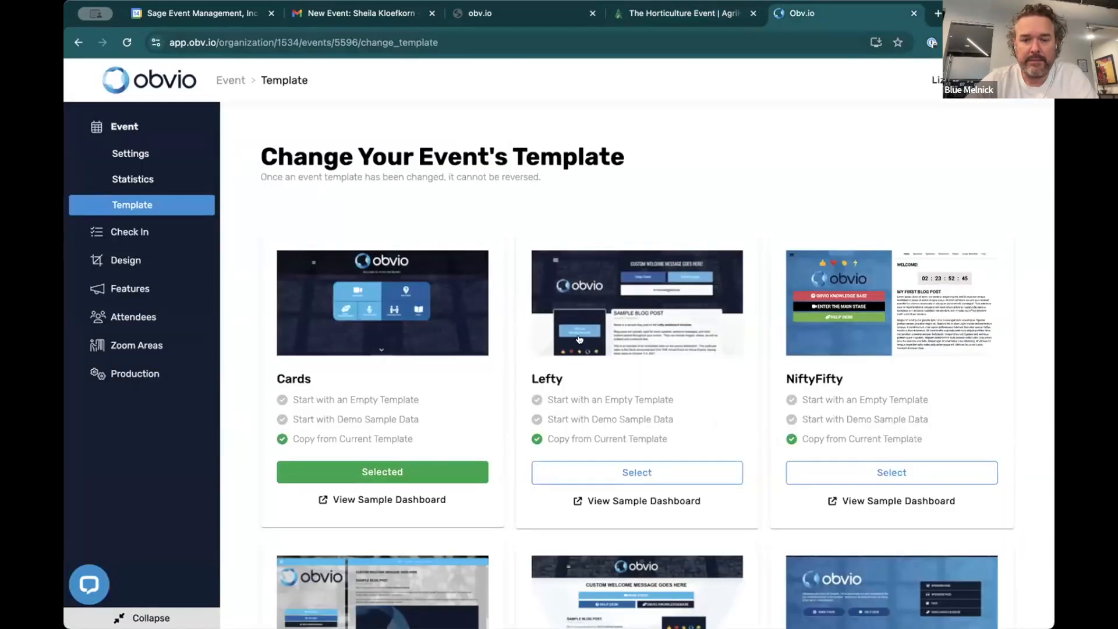
click(376, 500)
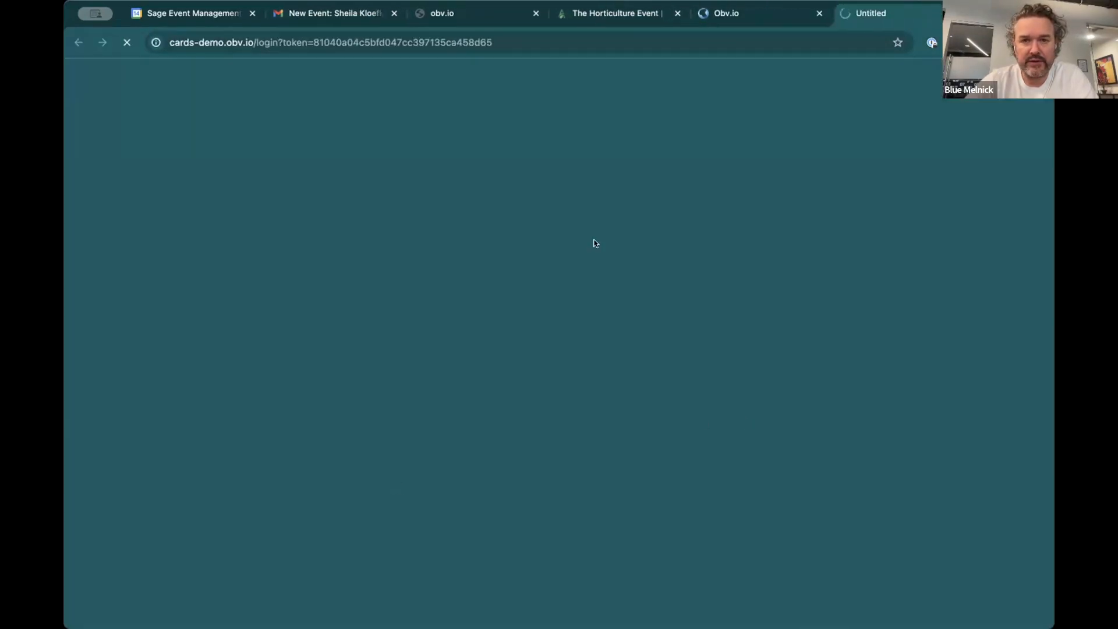
click(722, 13)
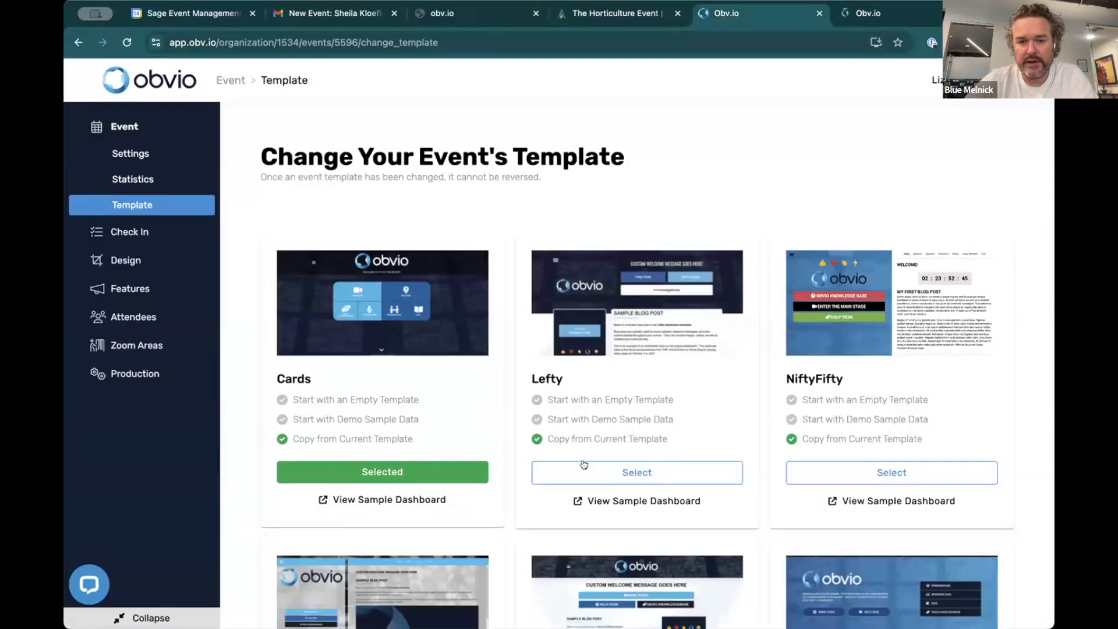
click(602, 502)
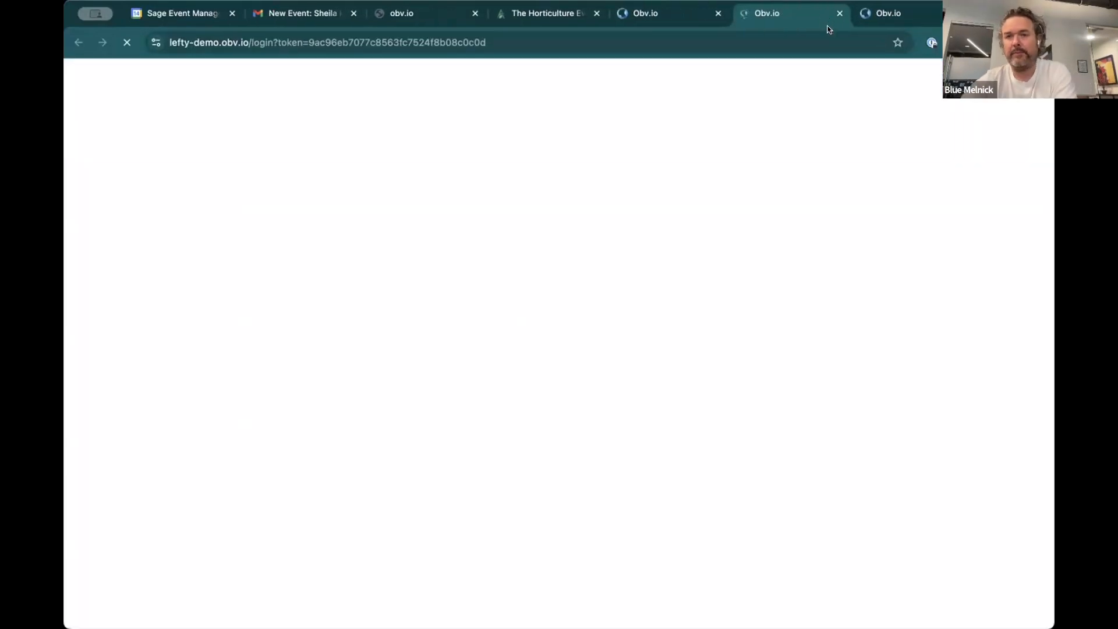
click(664, 14)
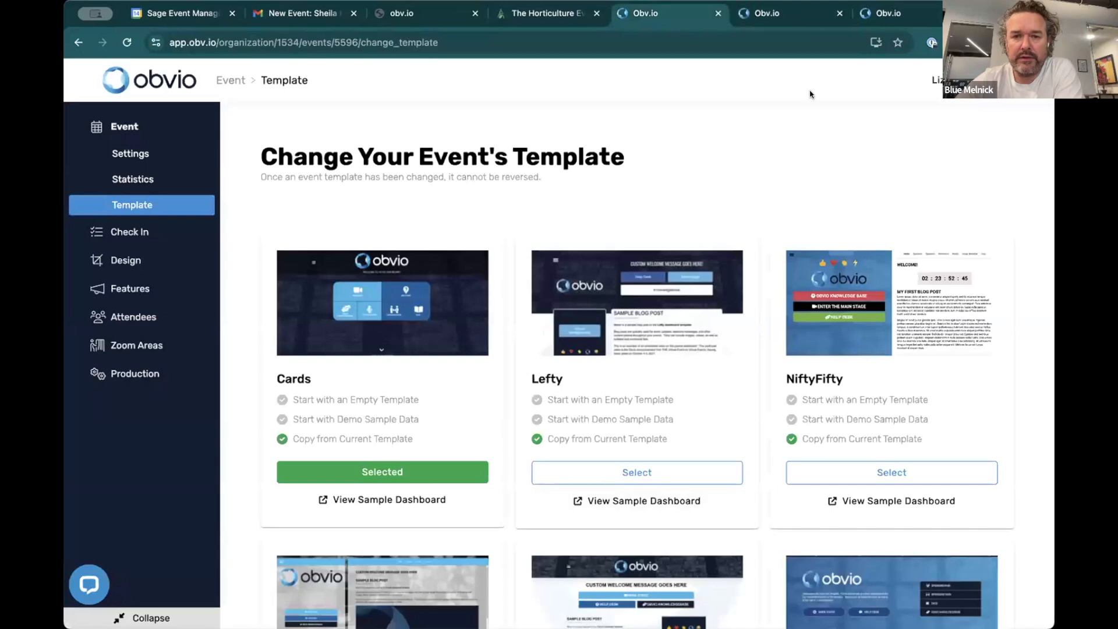
click(882, 14)
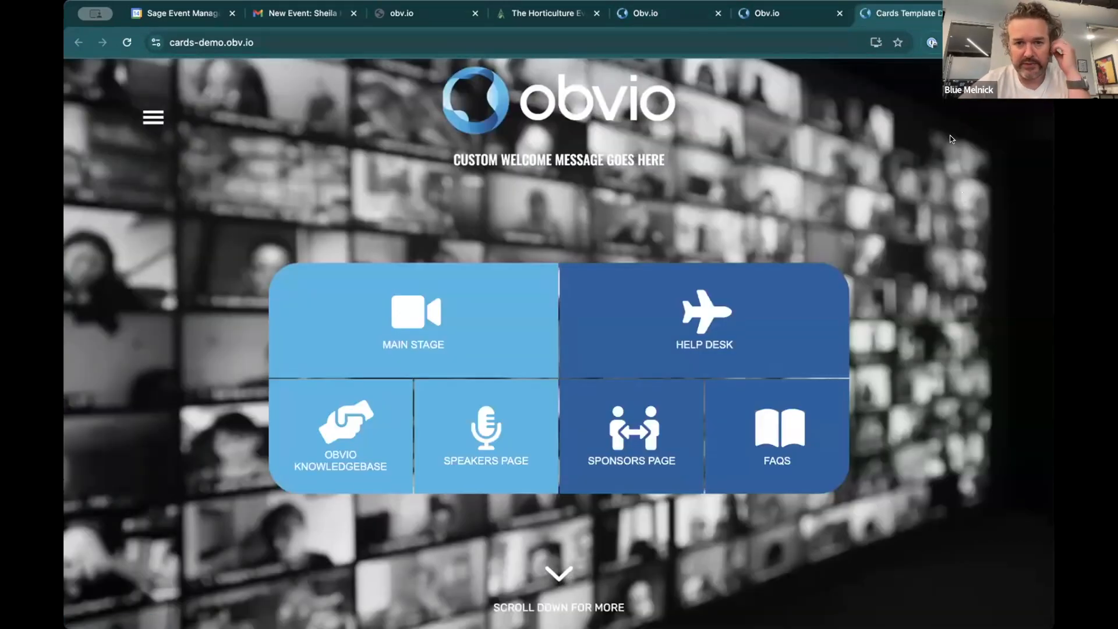
Switch back to the Horticulture Event registration page and compare its opening banner with the Cards sample dashboard.
click(548, 13)
scroll(548, 175, down, 4)
scroll(548, 71, up, 5)
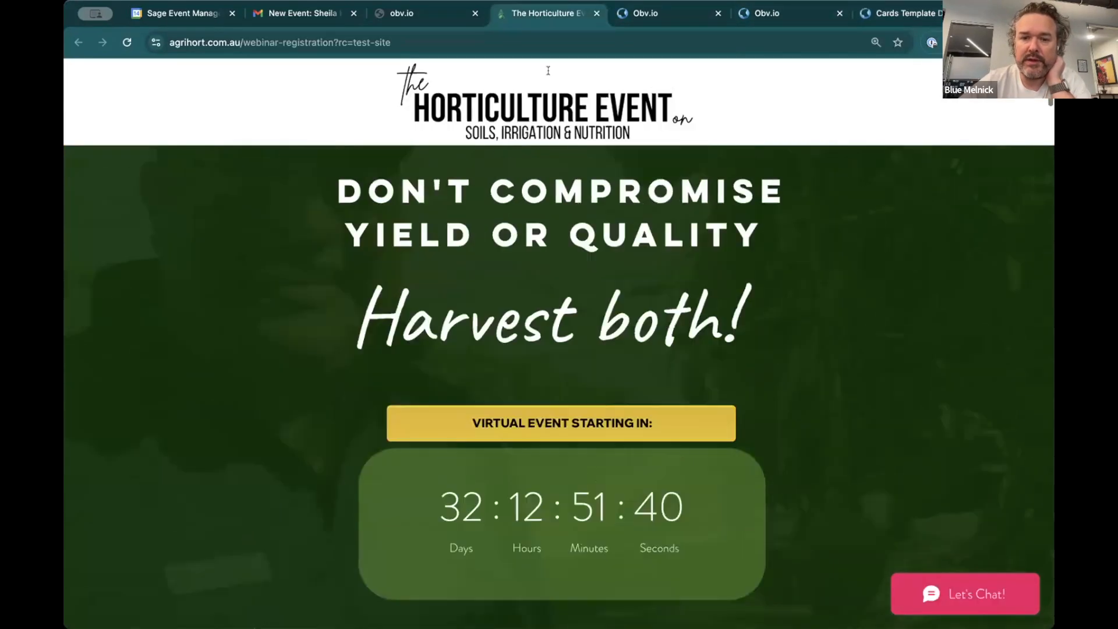
Examine the registration page's branding from the opening banner through the fruit photos, quote cards, hosts and frequently asked questions, and return to the banner.
scroll(548, 70, up, 1)
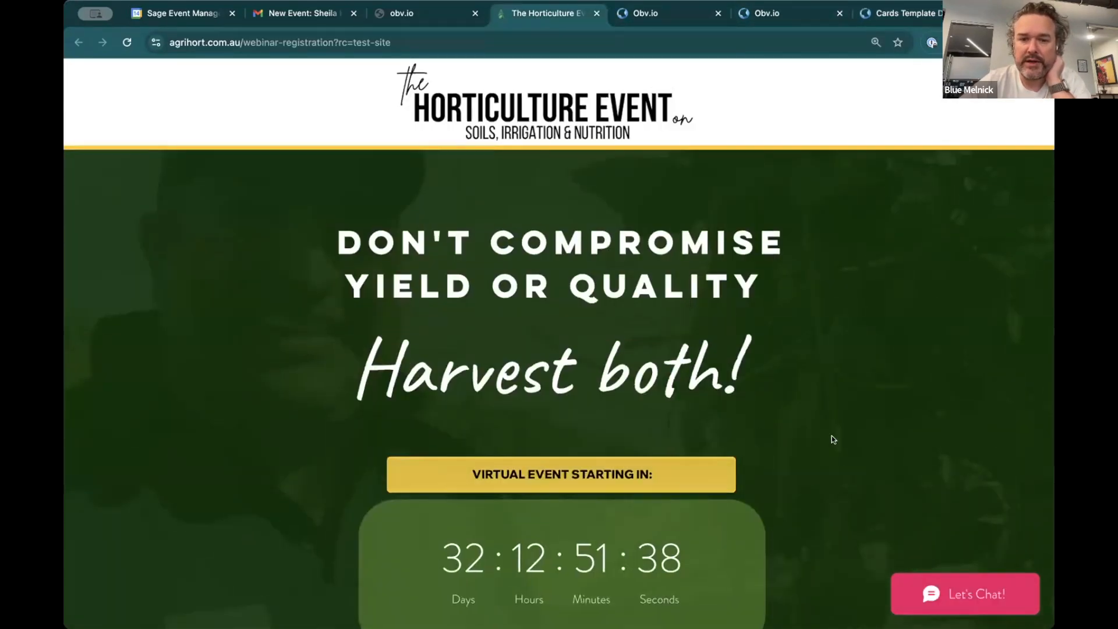
scroll(831, 436, down, 20)
scroll(831, 439, up, 4)
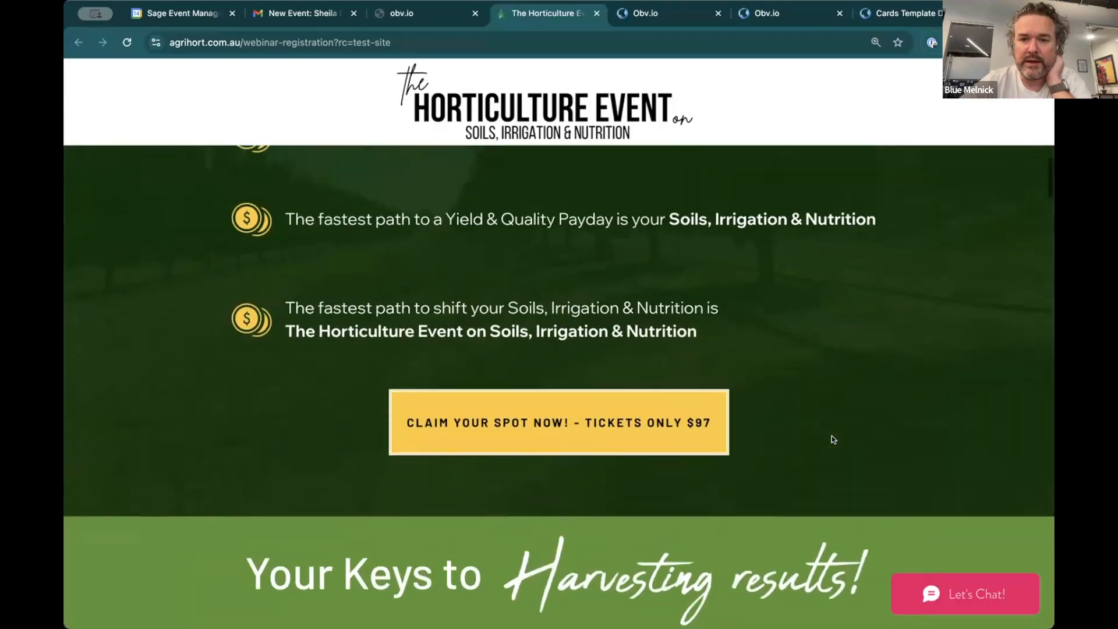
scroll(833, 439, down, 20)
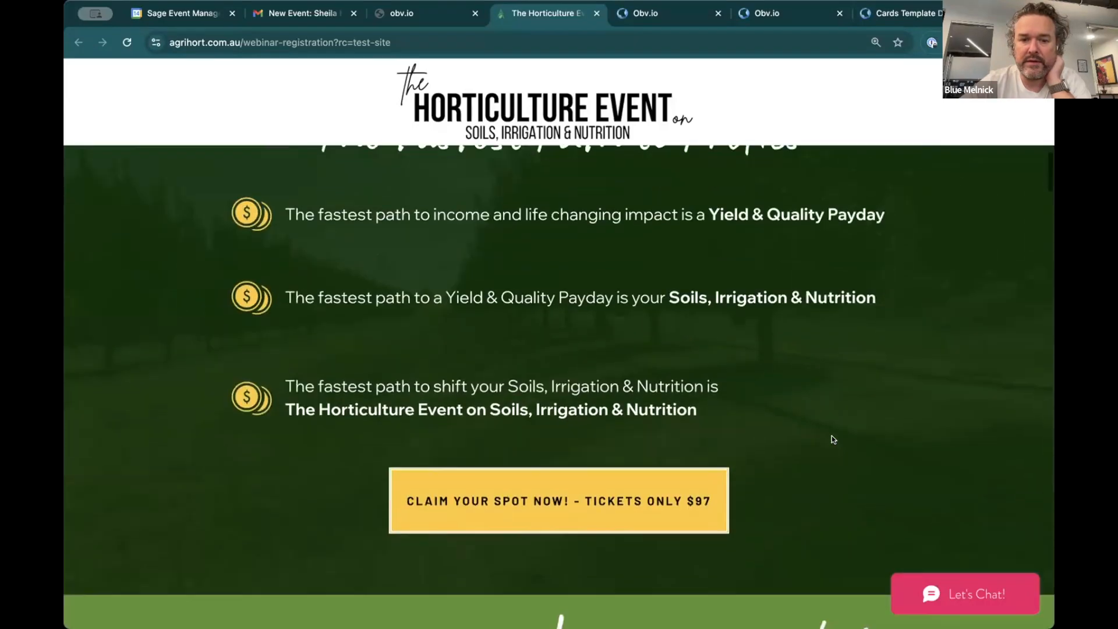
scroll(833, 440, down, 12)
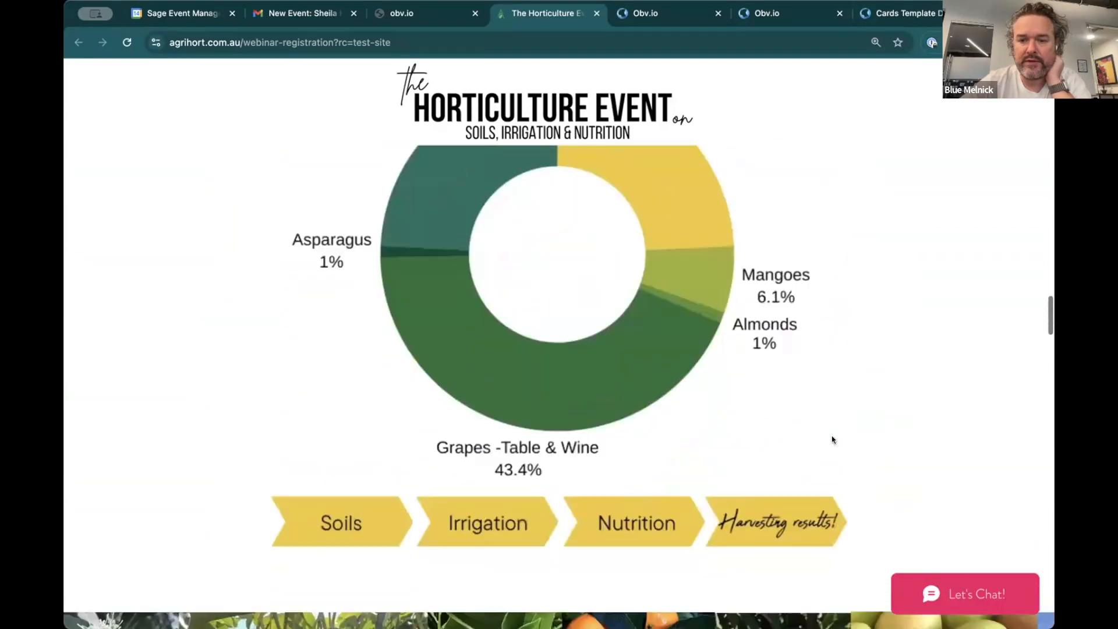
scroll(564, 275, down, 1)
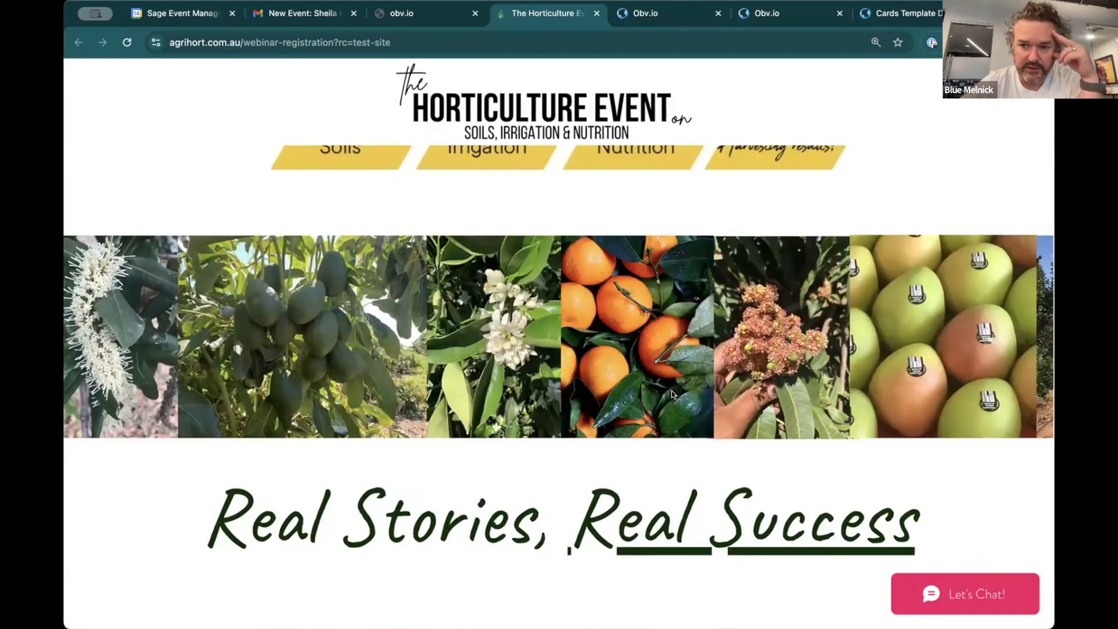
scroll(672, 394, down, 6)
scroll(672, 394, down, 10)
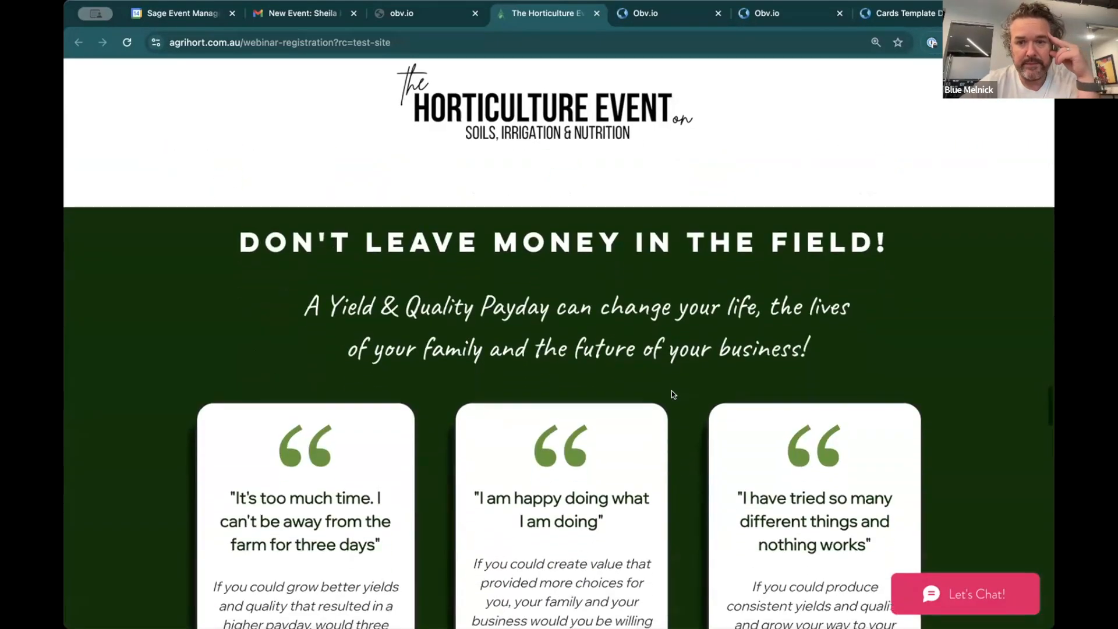
scroll(861, 355, down, 12)
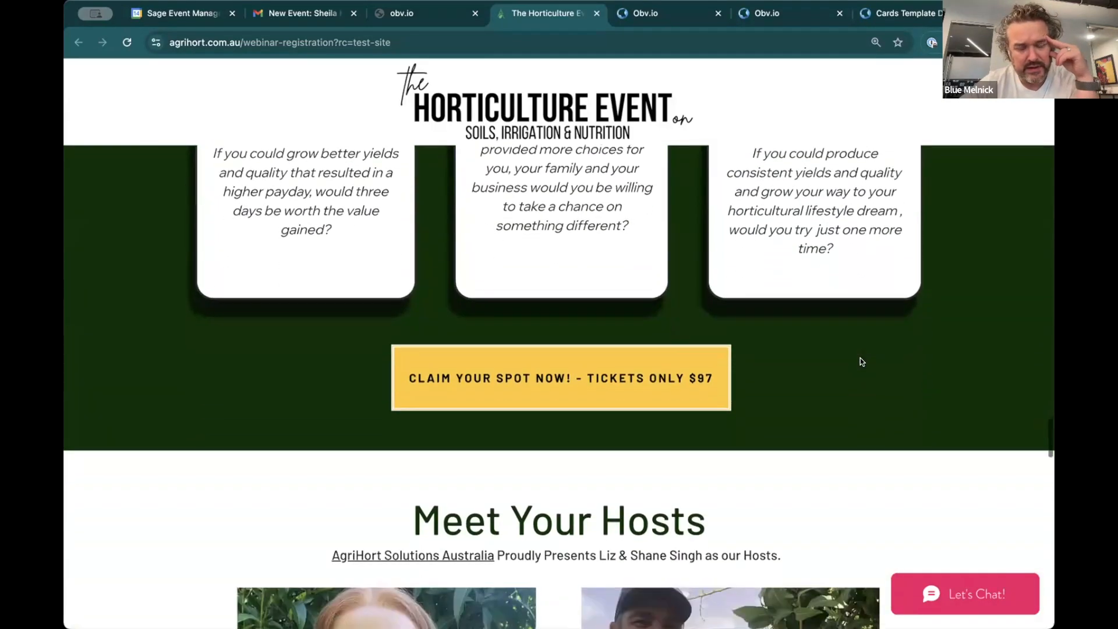
scroll(861, 362, down, 10)
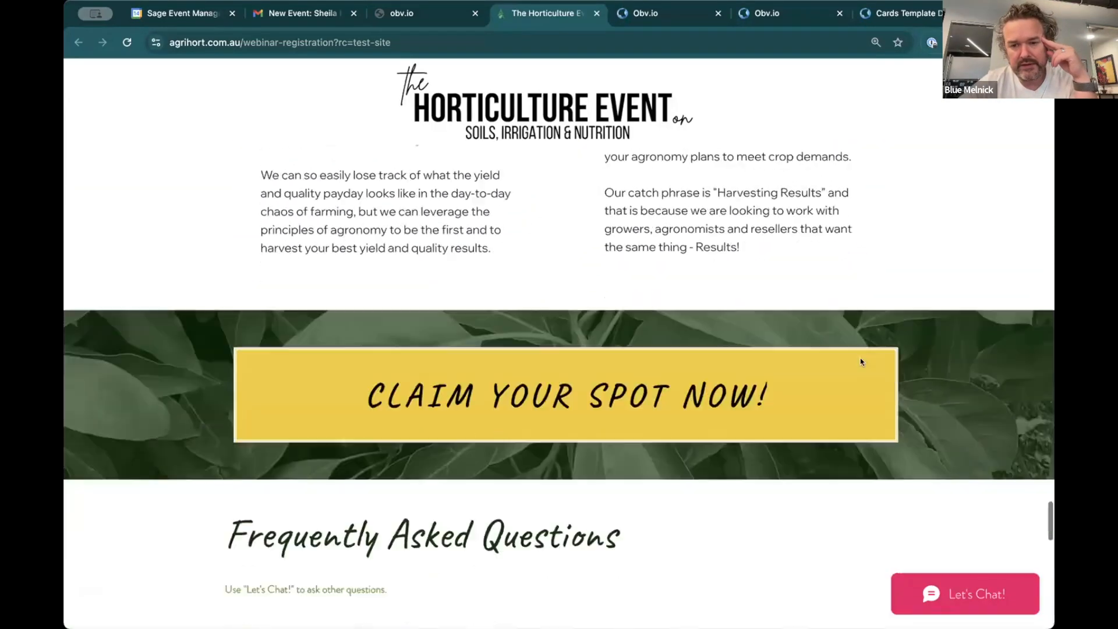
scroll(861, 359, up, 5)
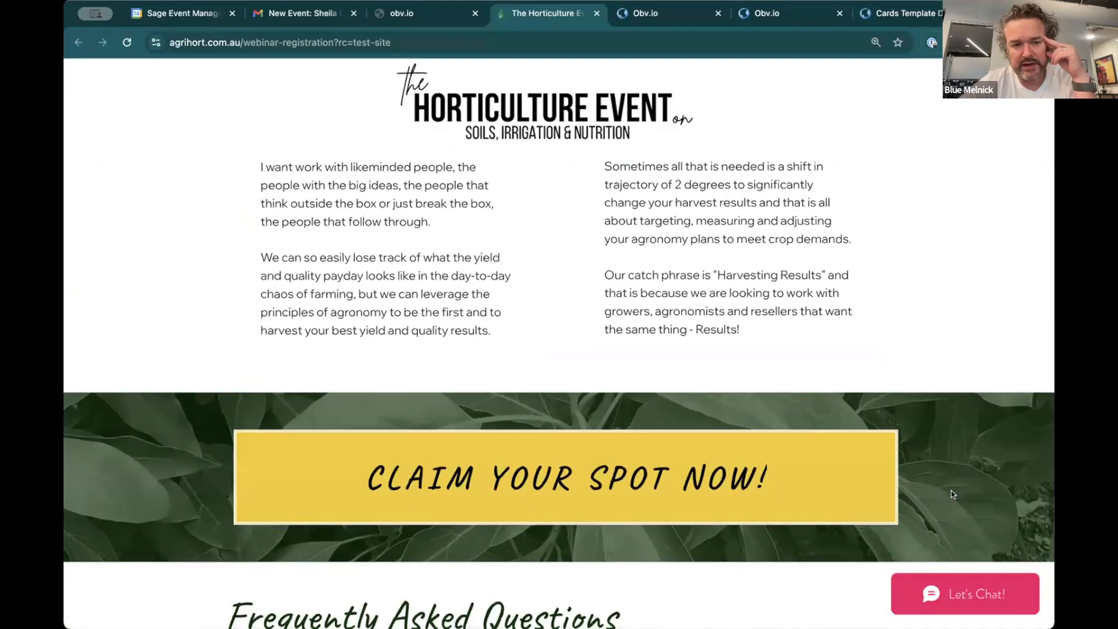
scroll(952, 494, down, 10)
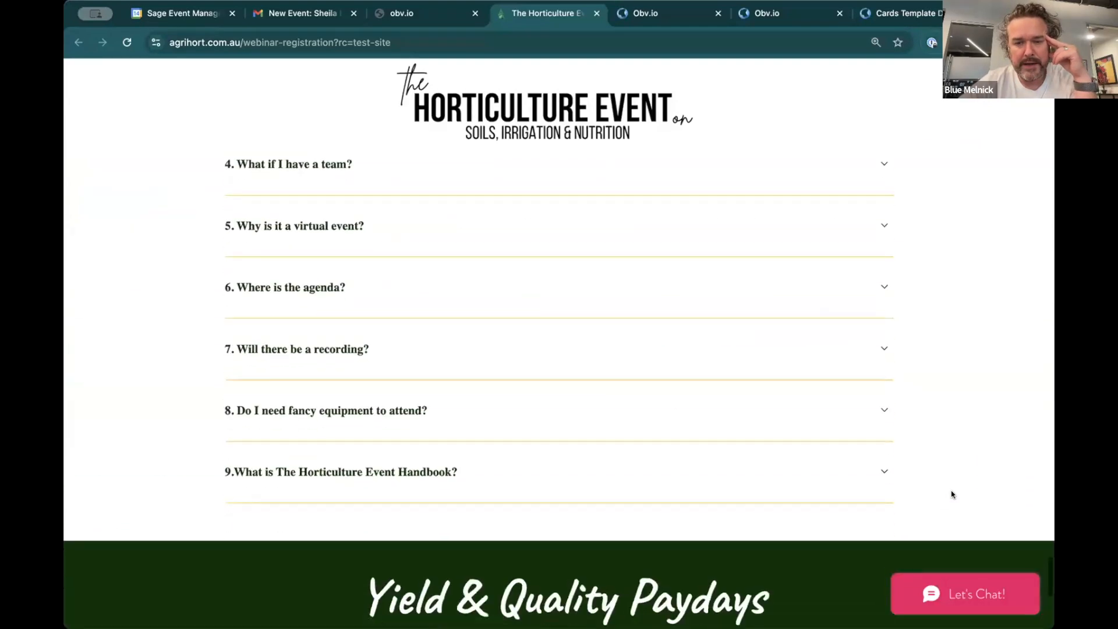
scroll(951, 493, up, 20)
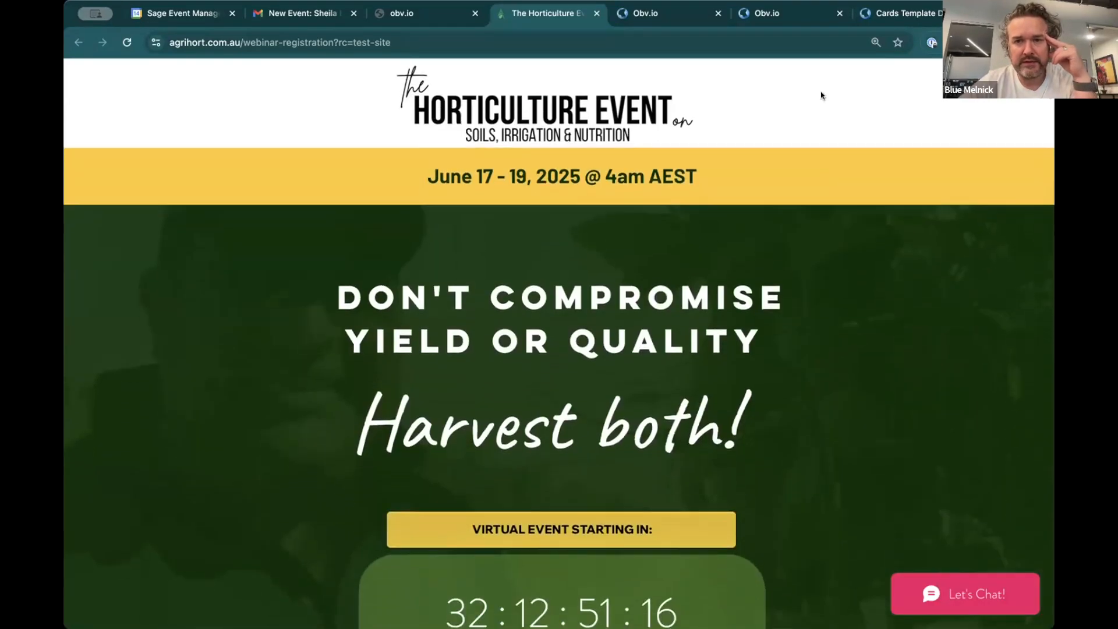
Compare the Lefty and Cards sample dashboards with each other and with the Horticulture Event registration page's opening banner.
click(785, 16)
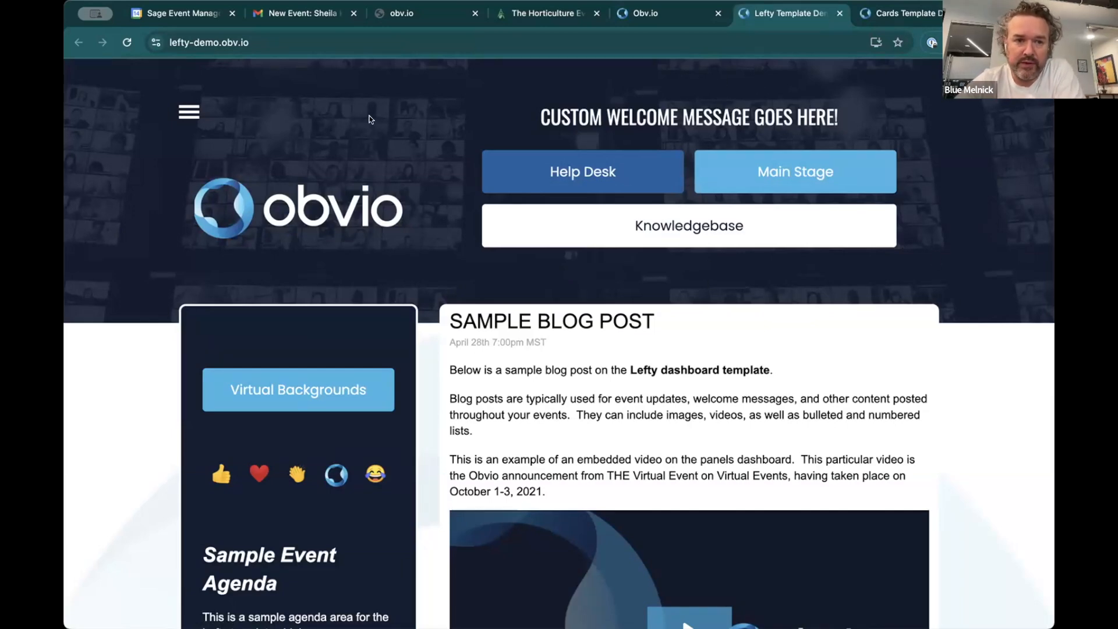
click(548, 13)
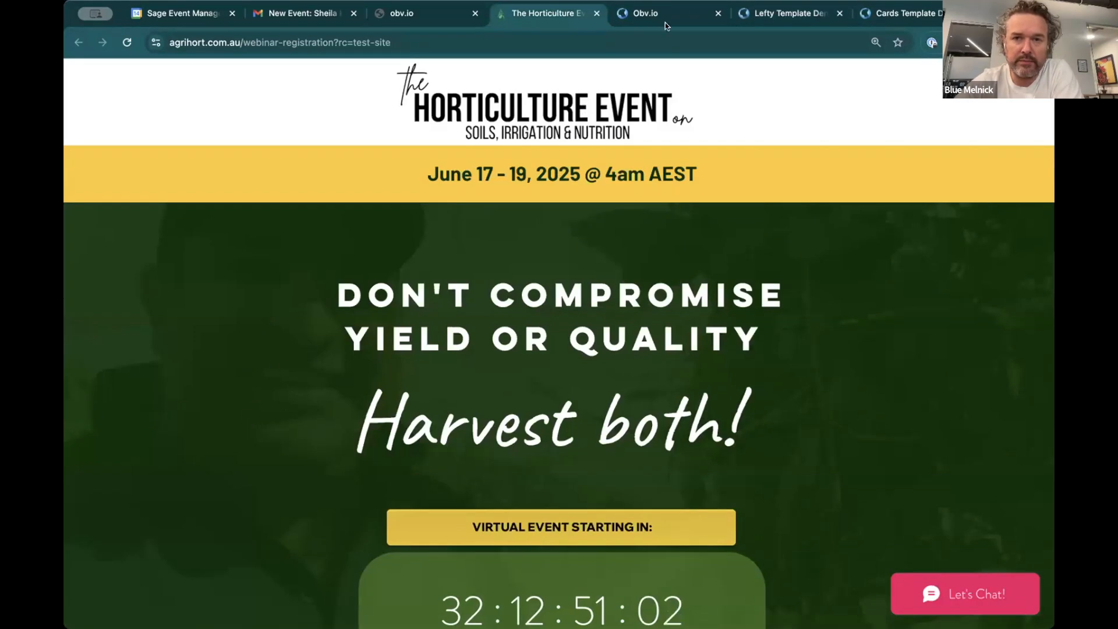
click(699, 13)
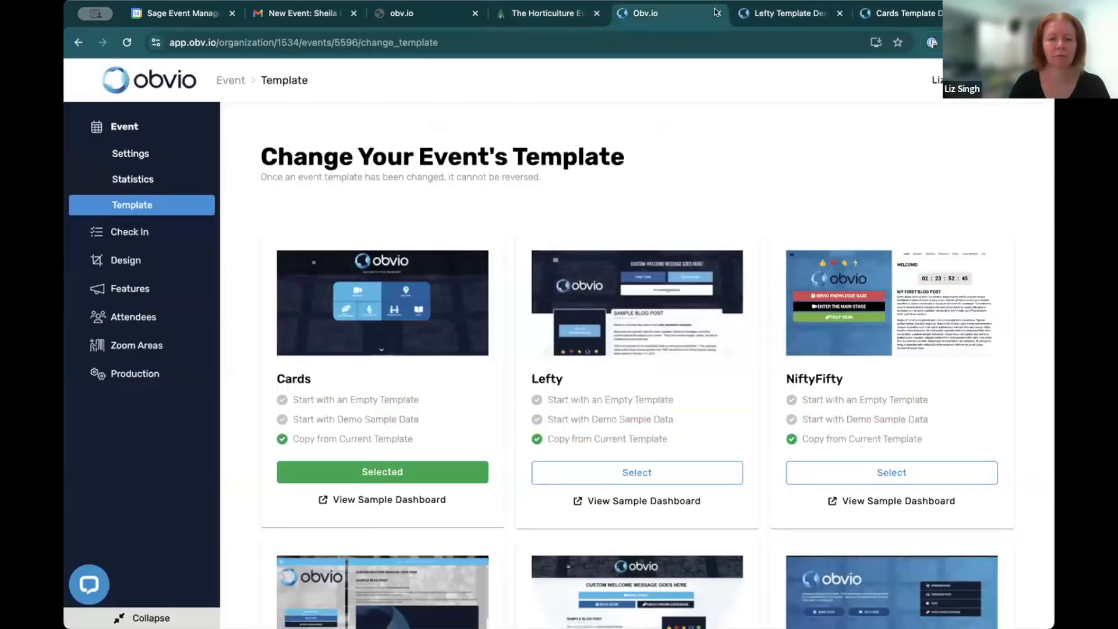
click(783, 13)
click(902, 13)
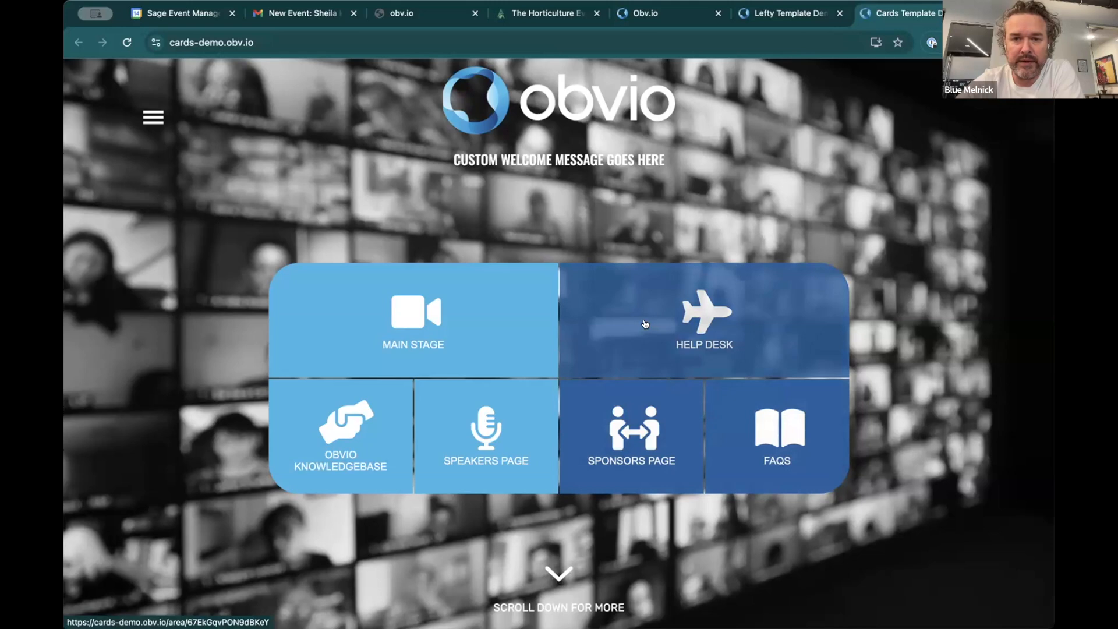
click(761, 18)
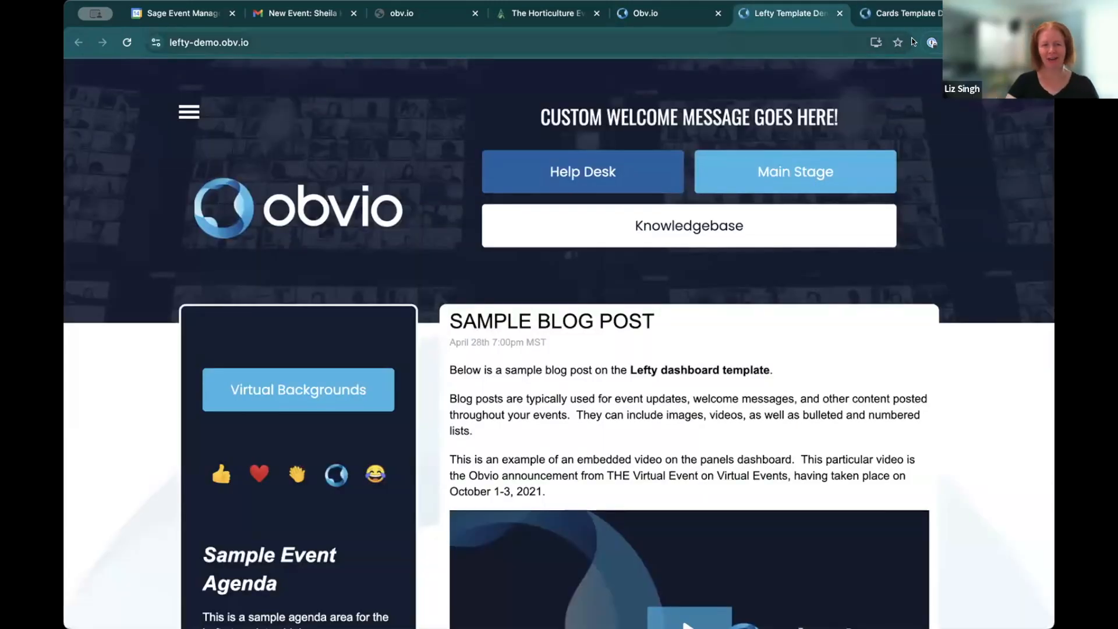
click(905, 13)
click(666, 15)
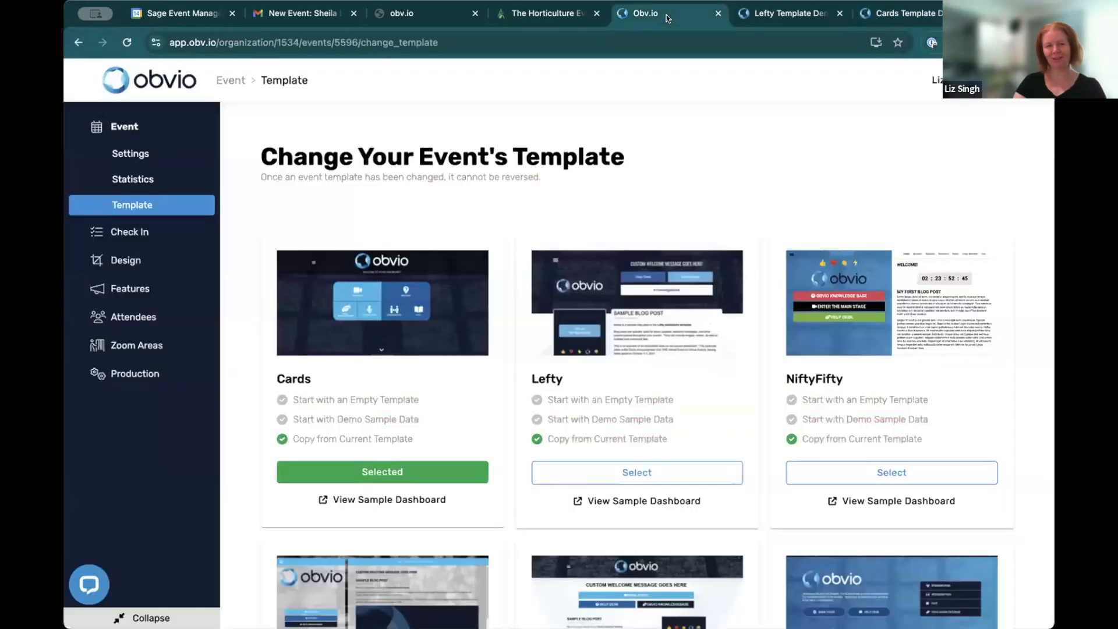
click(571, 17)
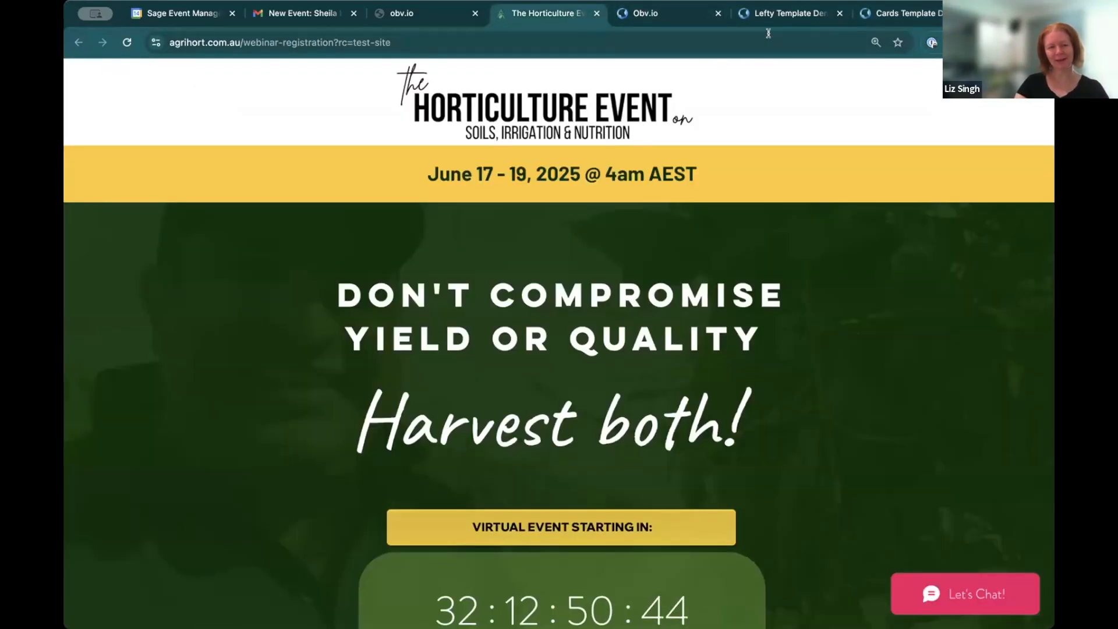
click(757, 16)
Open the event's Global Styles in Obvio and add the photo of the man beside the mango tree as Background 1 without resizing it.
click(659, 9)
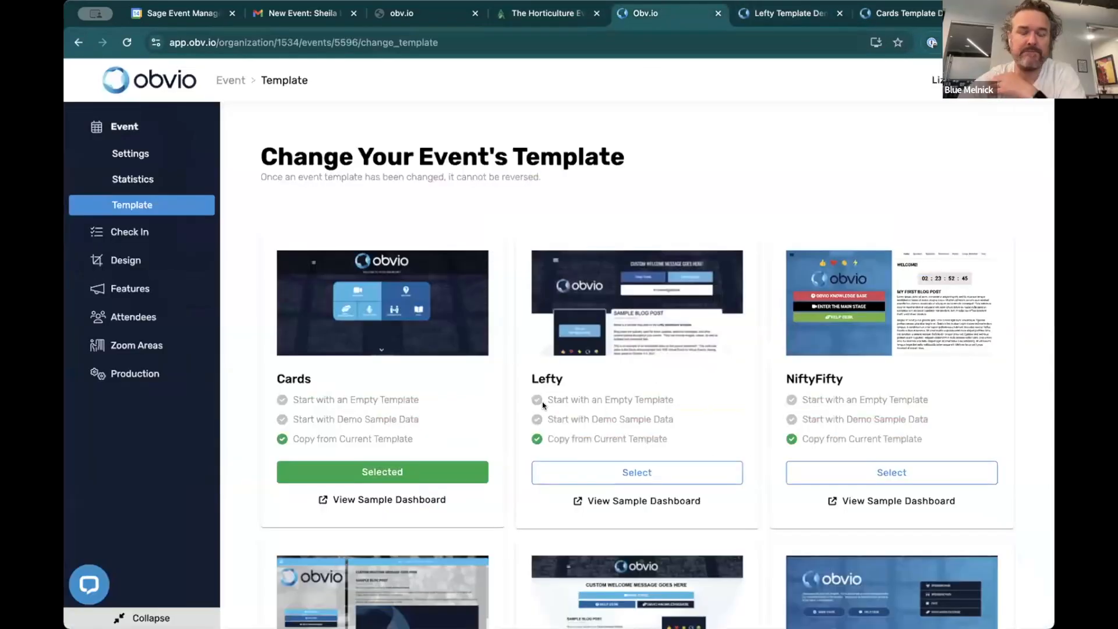
mouse_move(153, 259)
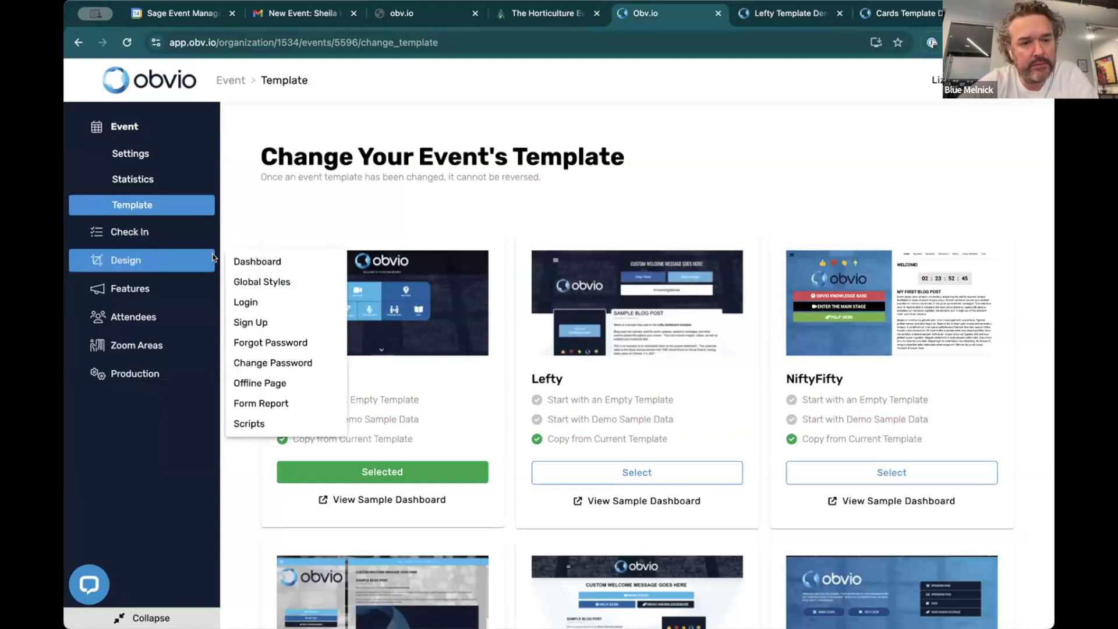
click(249, 261)
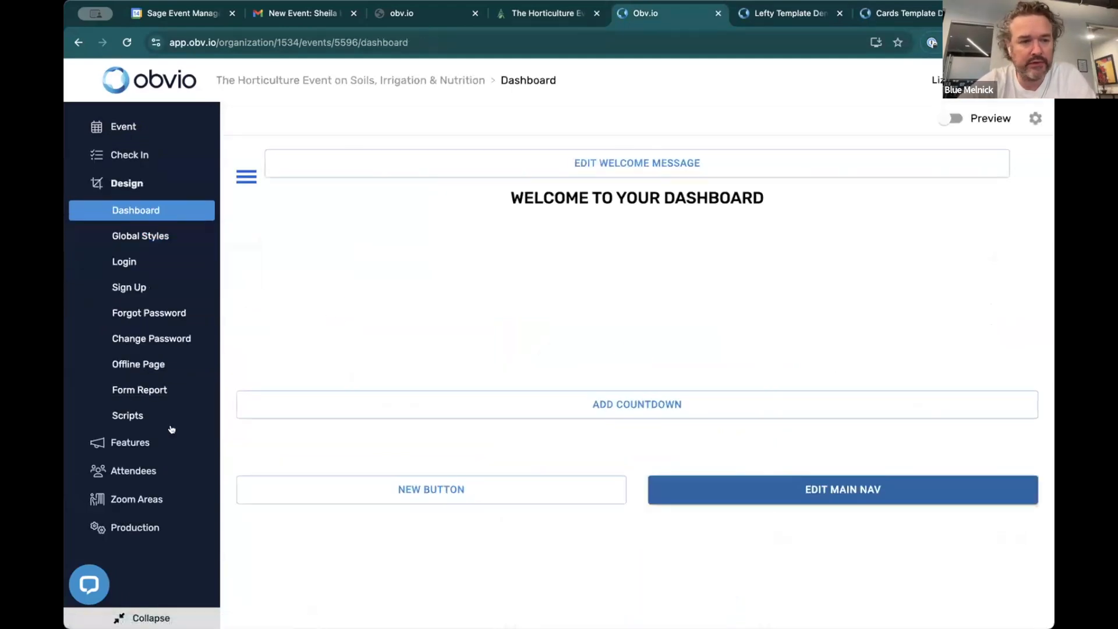
click(150, 236)
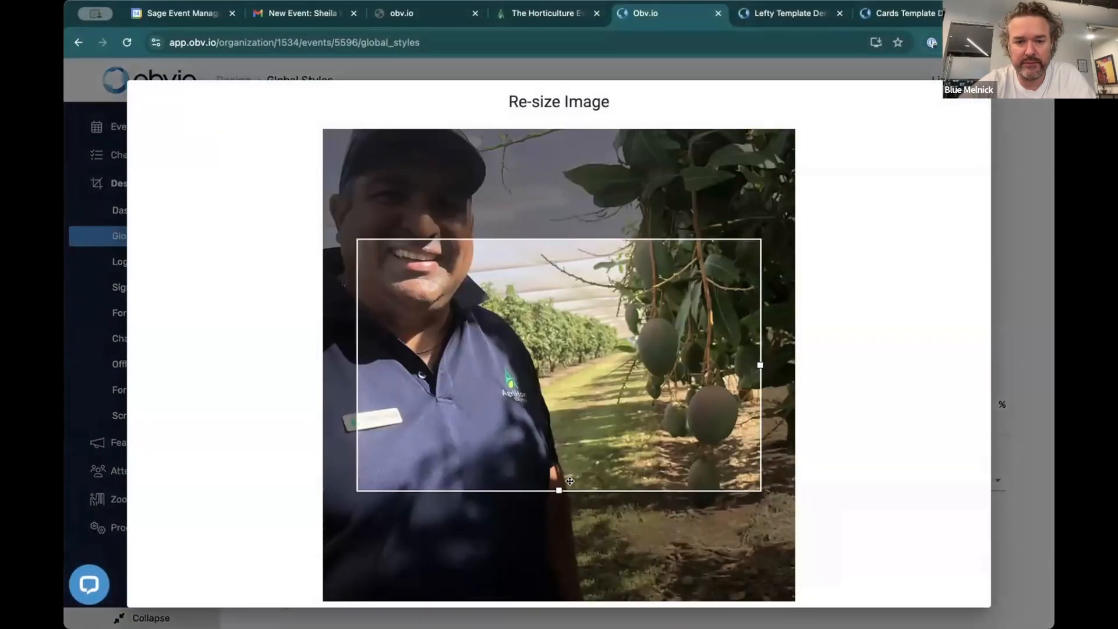
scroll(570, 481, down, 3)
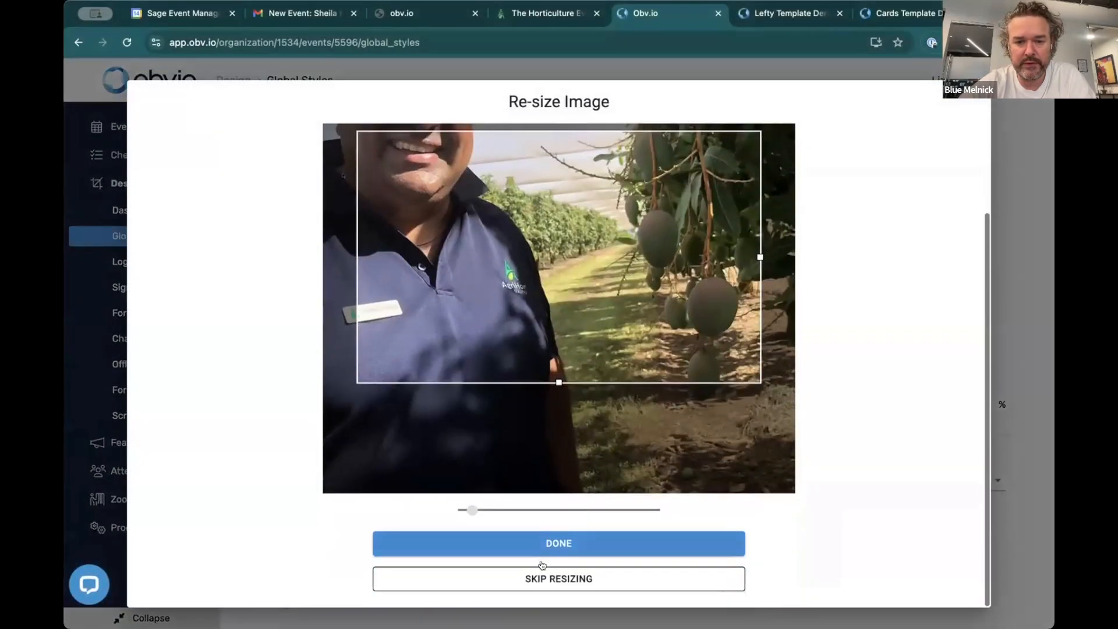
click(537, 580)
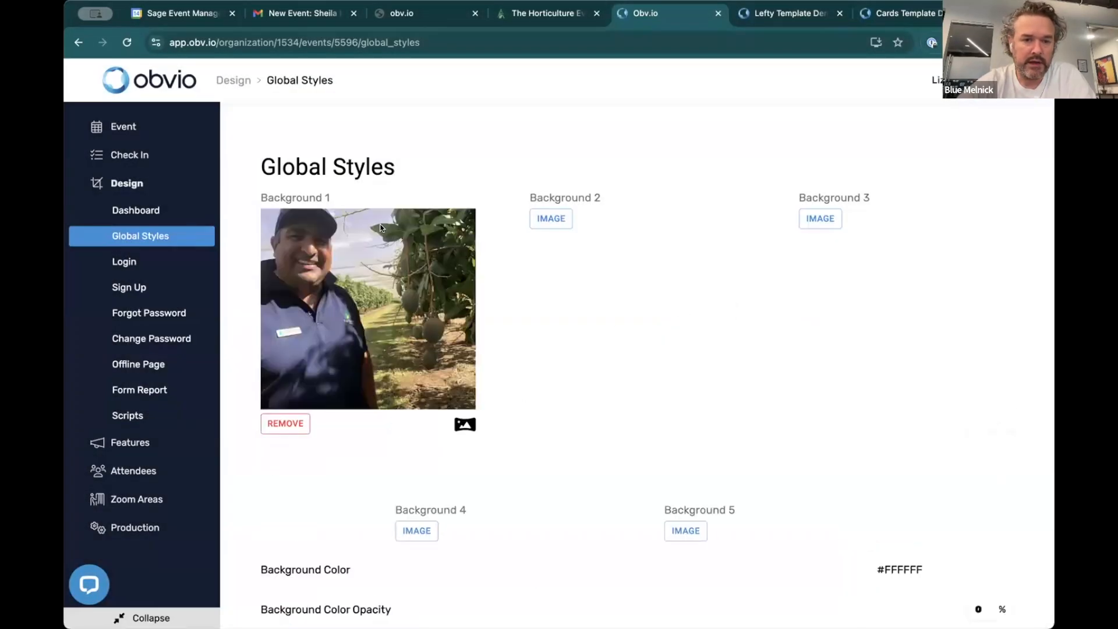
scroll(424, 294, down, 5)
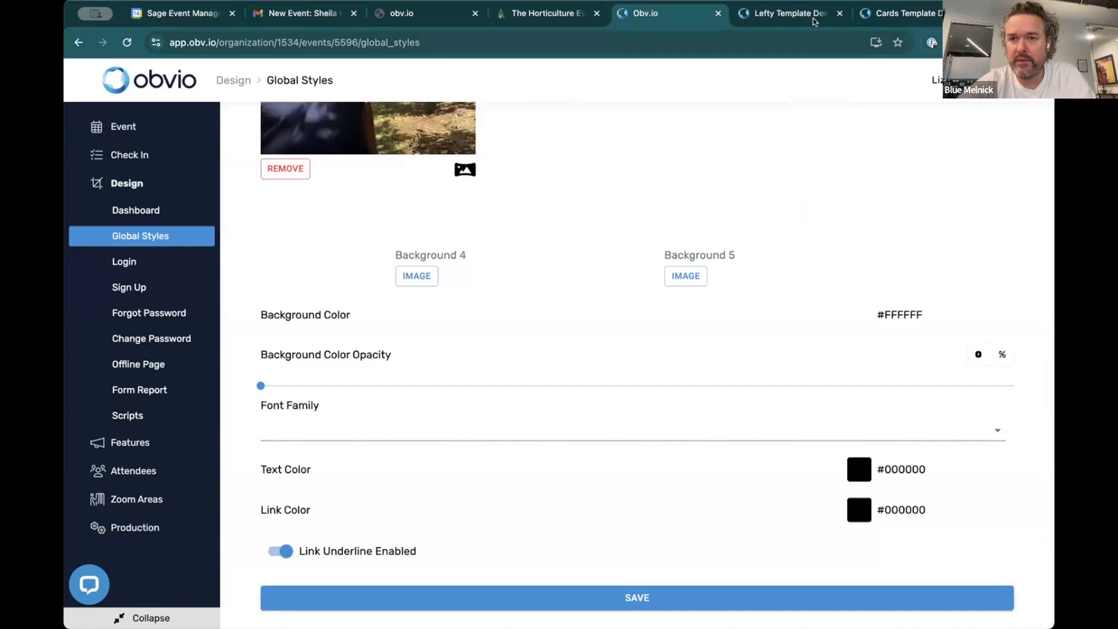
Switch back to the registration page, examine its section backgrounds and colours down to the quote cards, and return to the opening banner.
click(813, 16)
key(ctrl+Tab)
click(548, 13)
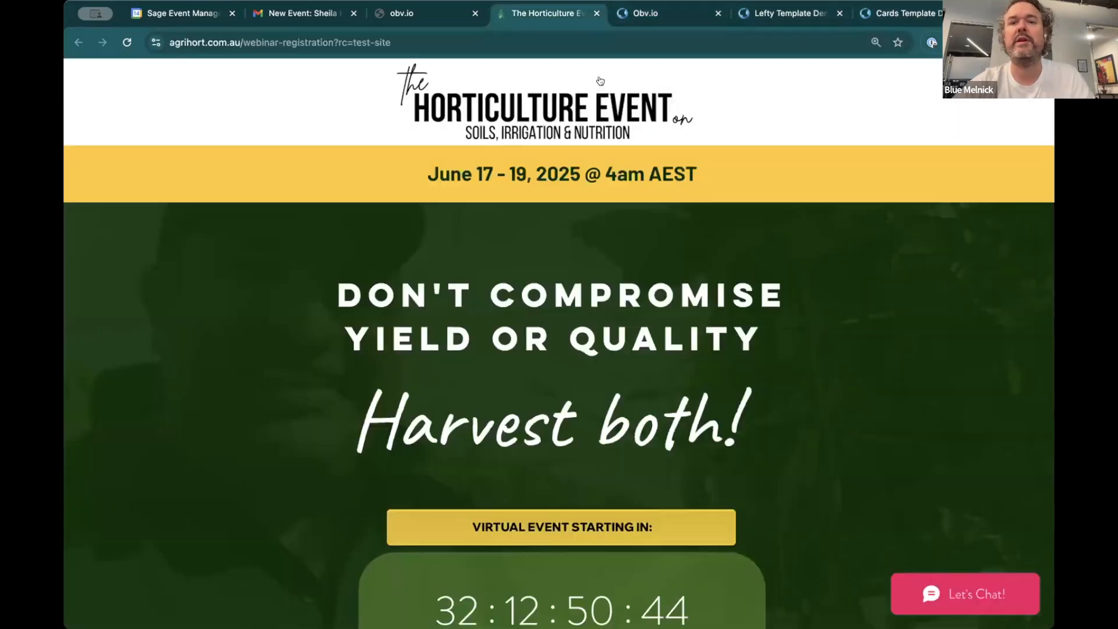
scroll(465, 340, down, 3)
scroll(466, 340, down, 5)
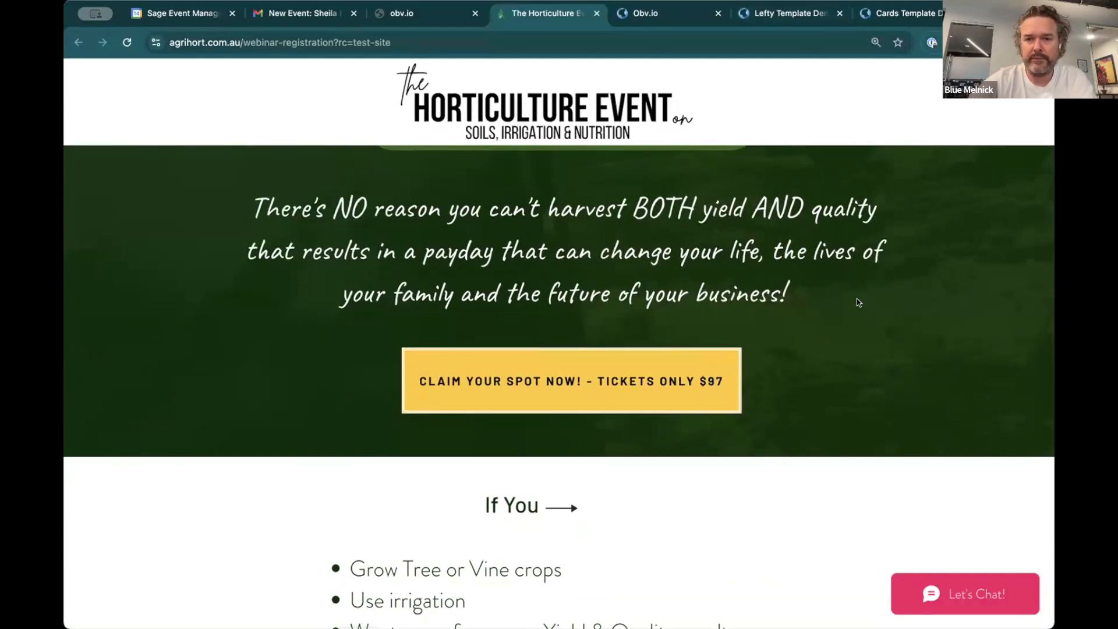
scroll(795, 356, down, 20)
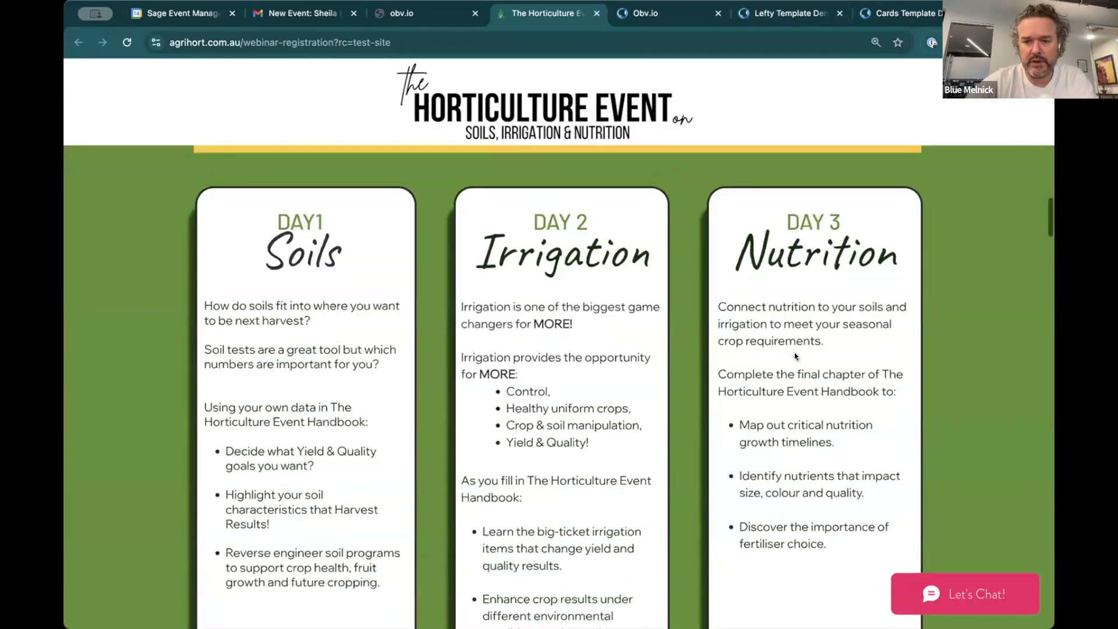
scroll(796, 356, down, 10)
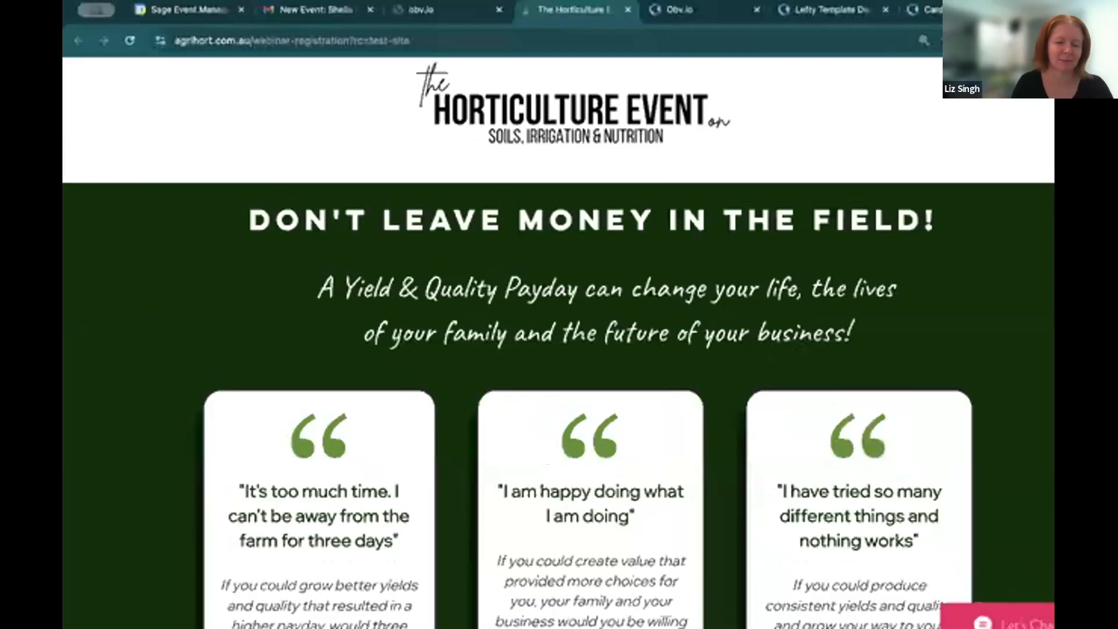
scroll(890, 345, down, 5)
scroll(890, 348, up, 15)
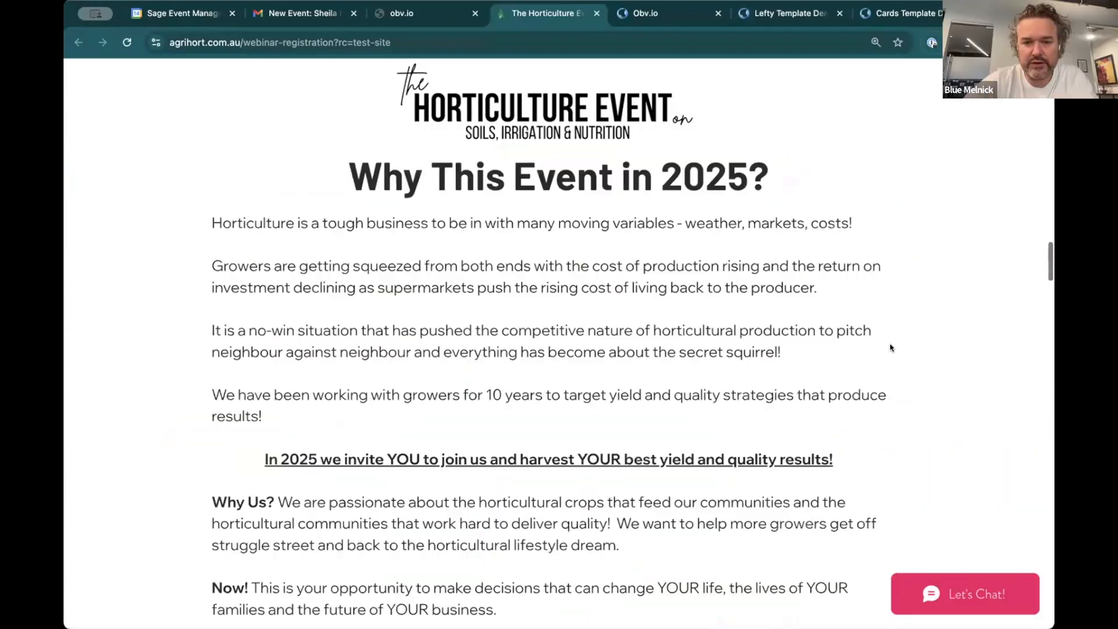
scroll(890, 348, up, 5)
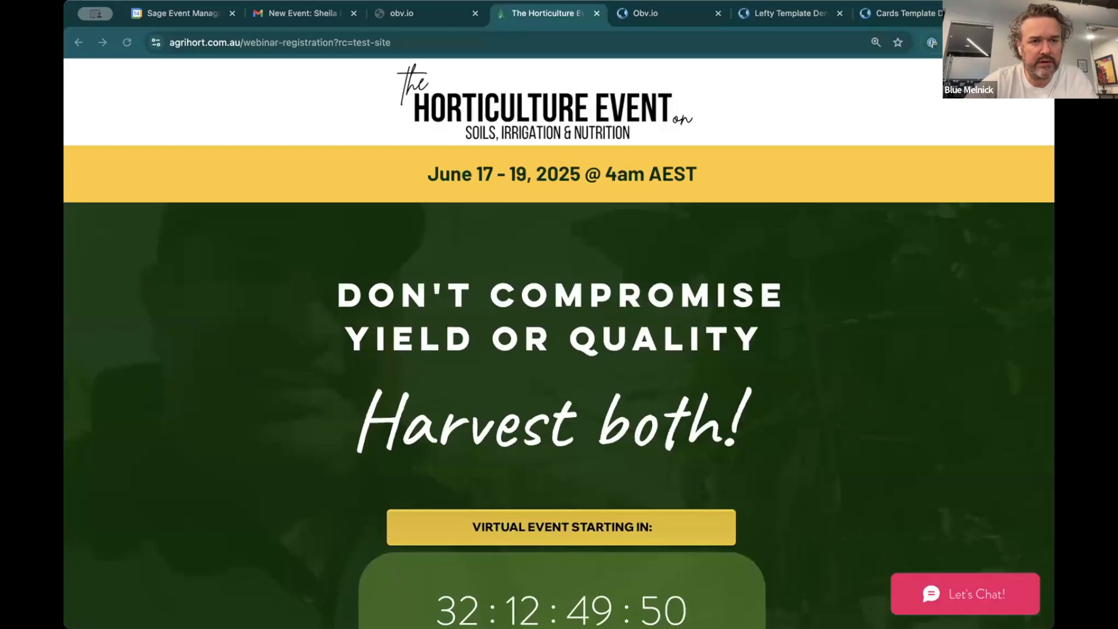
Review the registration page's profits section, fruit photos and quote cards once more, and switch back to Obvio's Global Styles.
scroll(173, 370, down, 10)
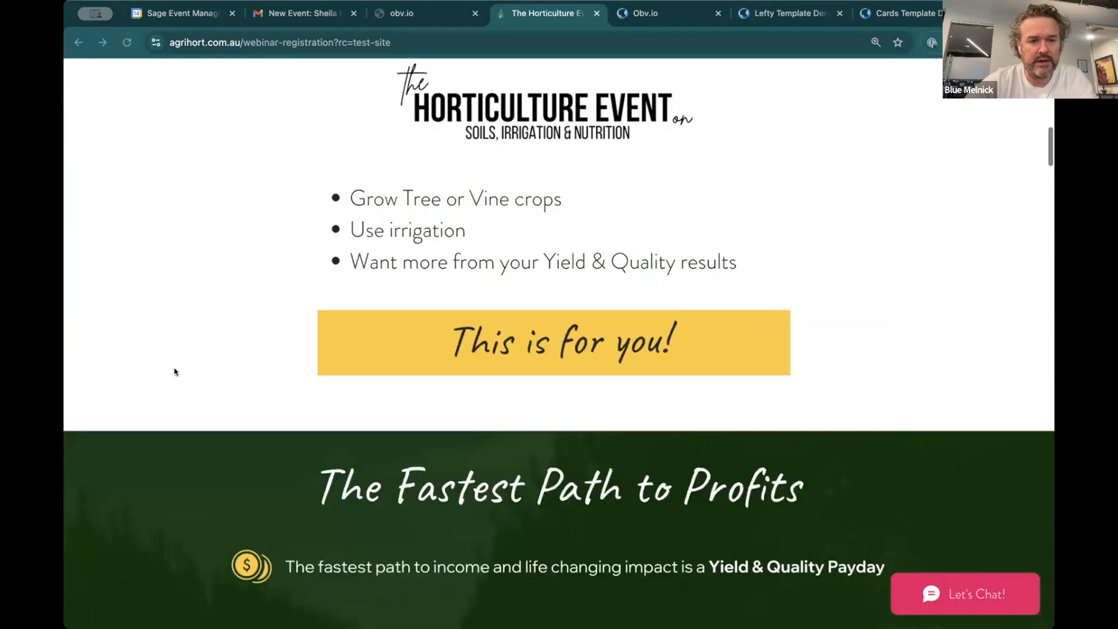
scroll(173, 370, down, 15)
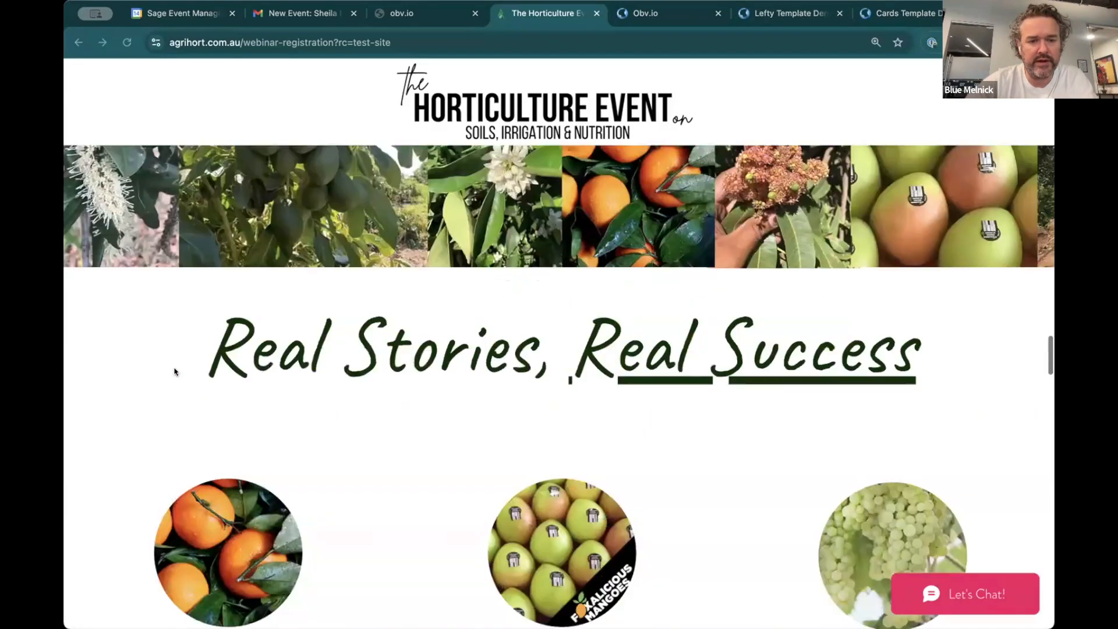
scroll(169, 332, down, 3)
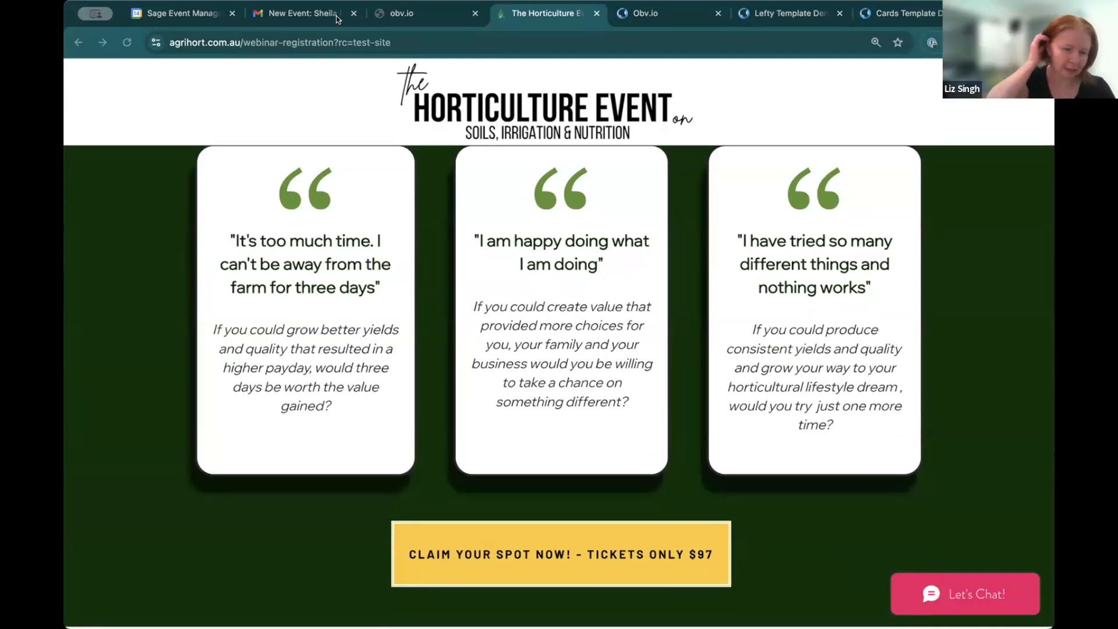
click(424, 8)
click(644, 16)
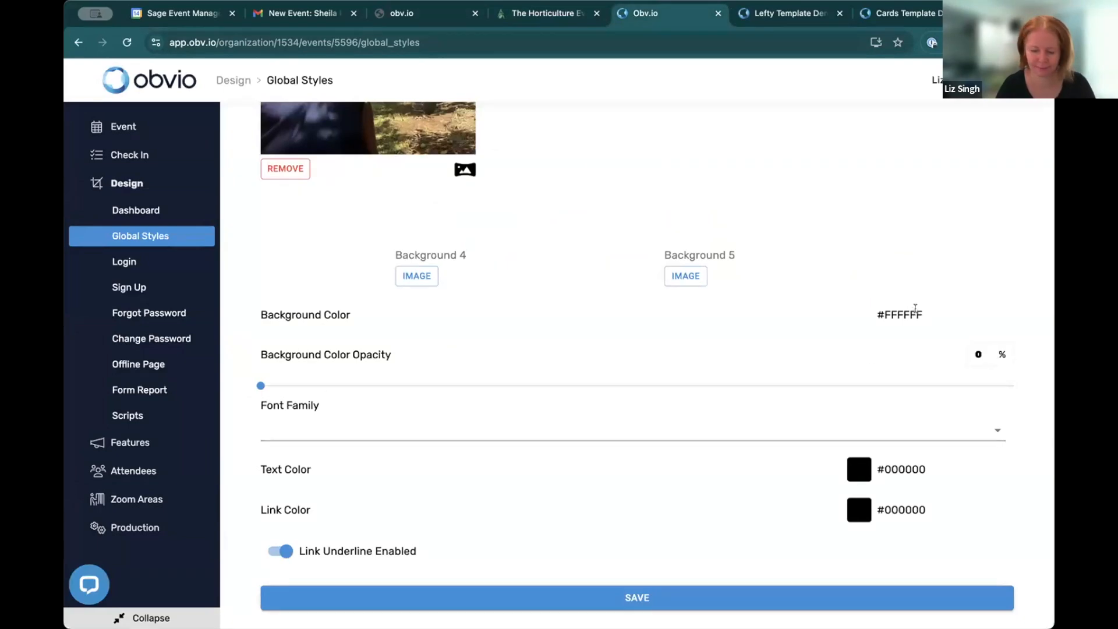
Set the global background colour to #083102 with 83% background colour opacity and save the styles.
double_click(915, 311)
text(083102)
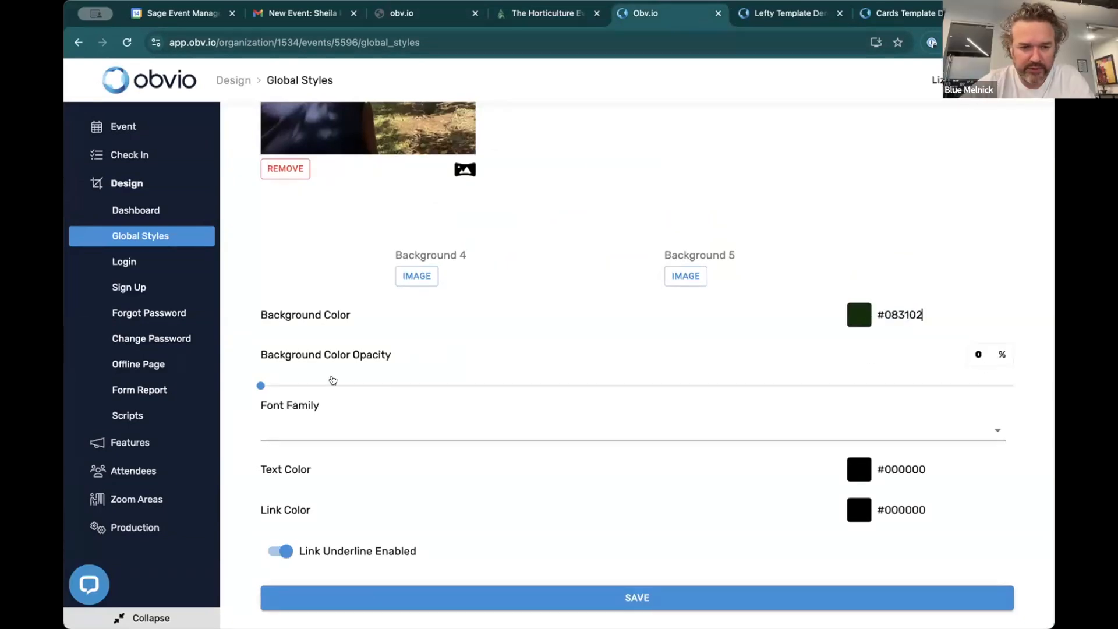
click(344, 386)
drag(505, 389, 884, 417)
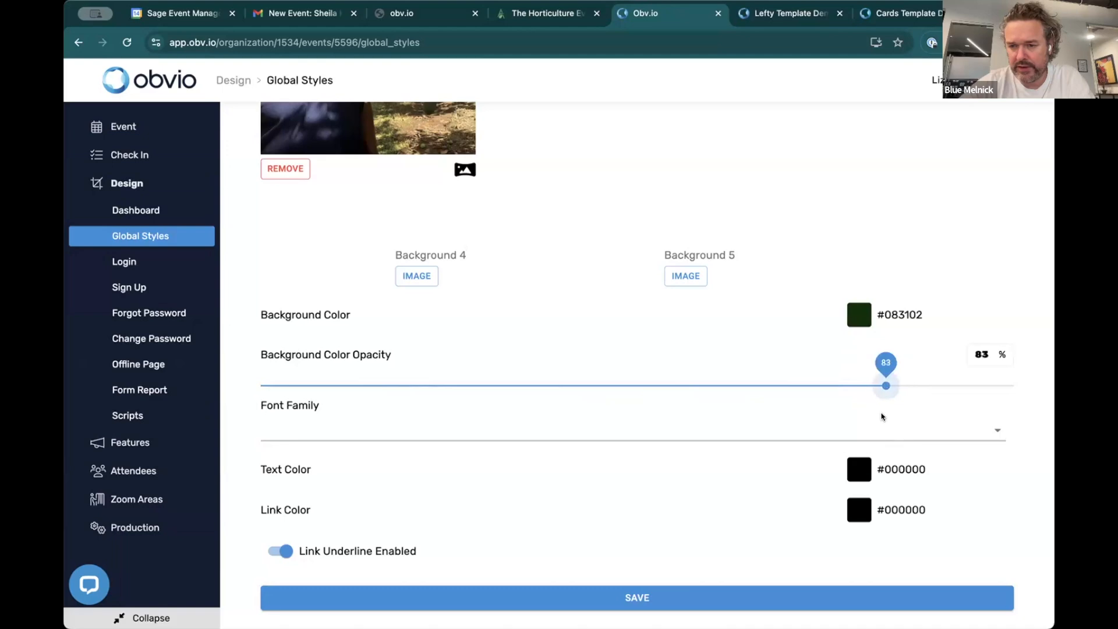
click(605, 600)
Open the event dashboard's header styling, reduce the header background opacity to 0%, and save.
click(135, 210)
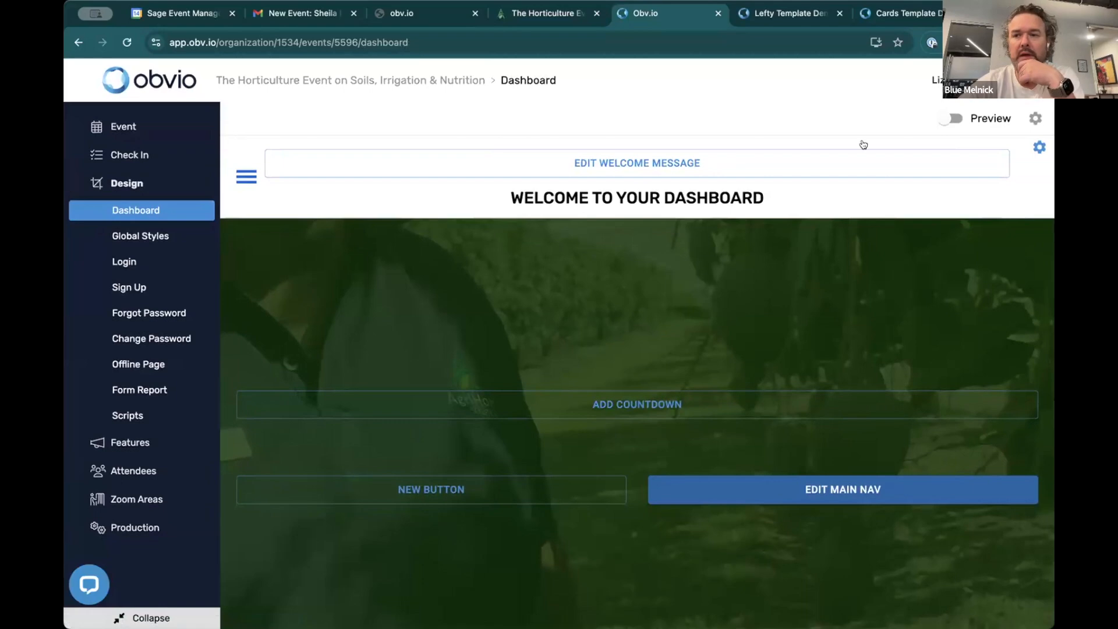
click(1033, 119)
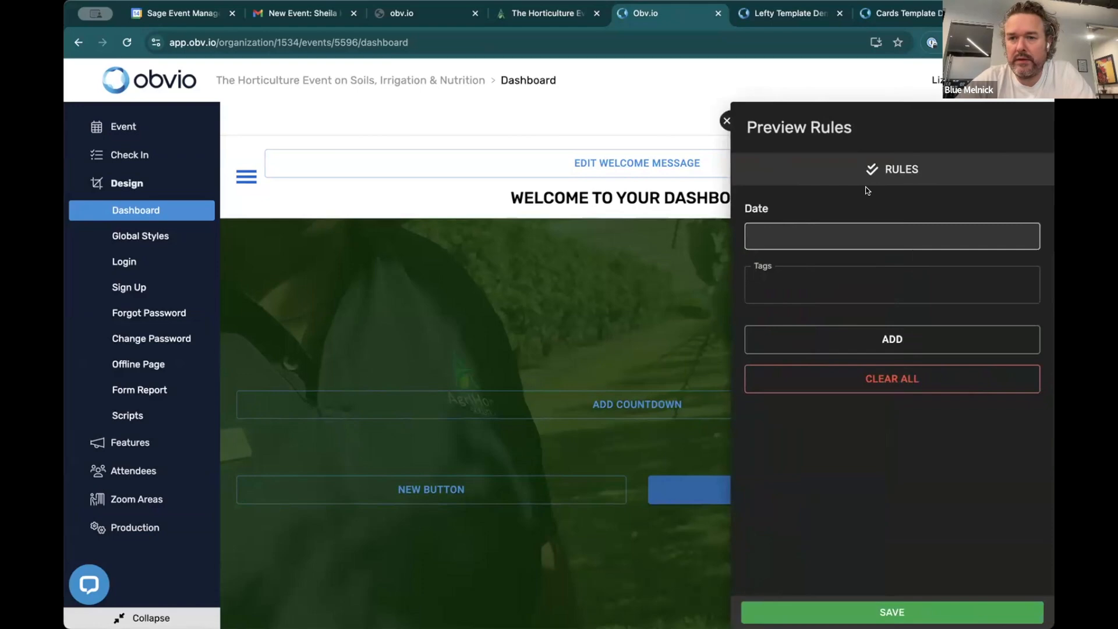
click(676, 156)
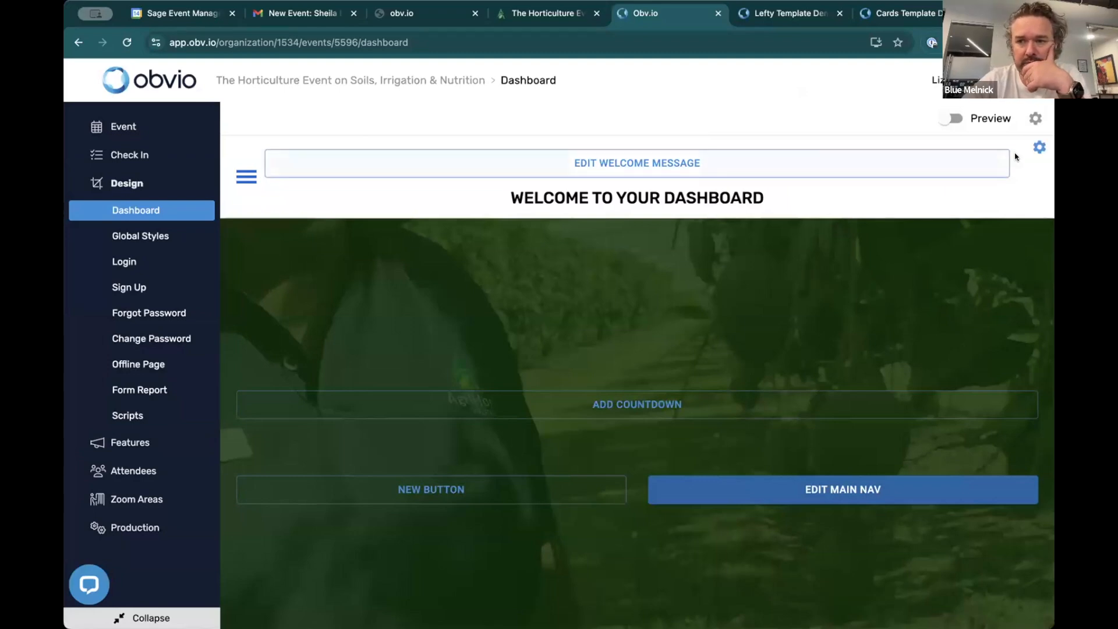
click(1038, 148)
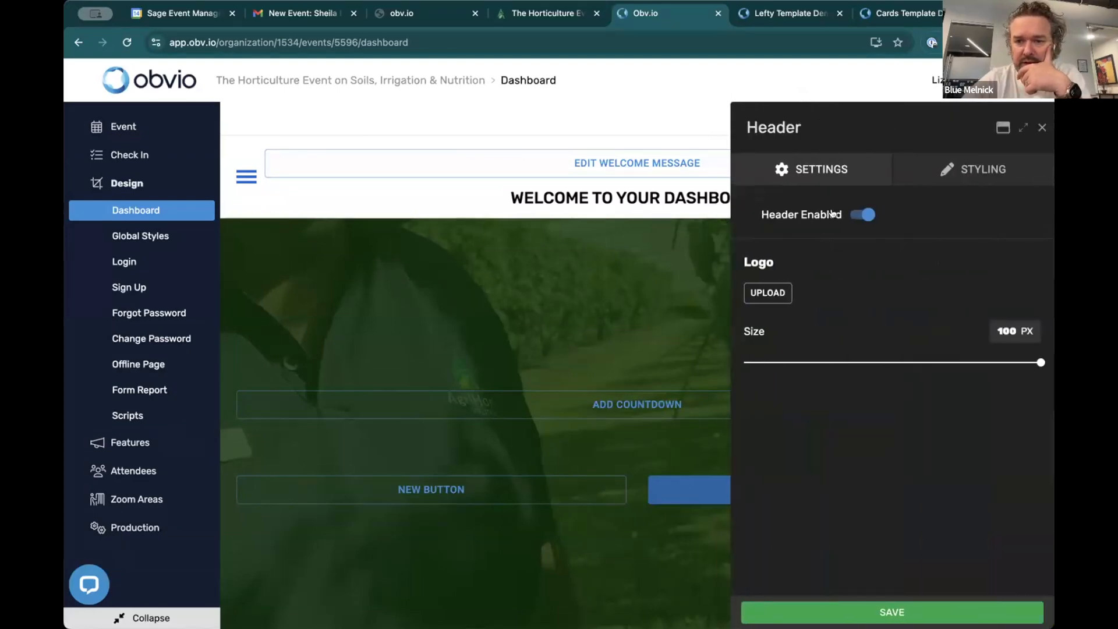
click(957, 170)
drag(790, 309, 742, 297)
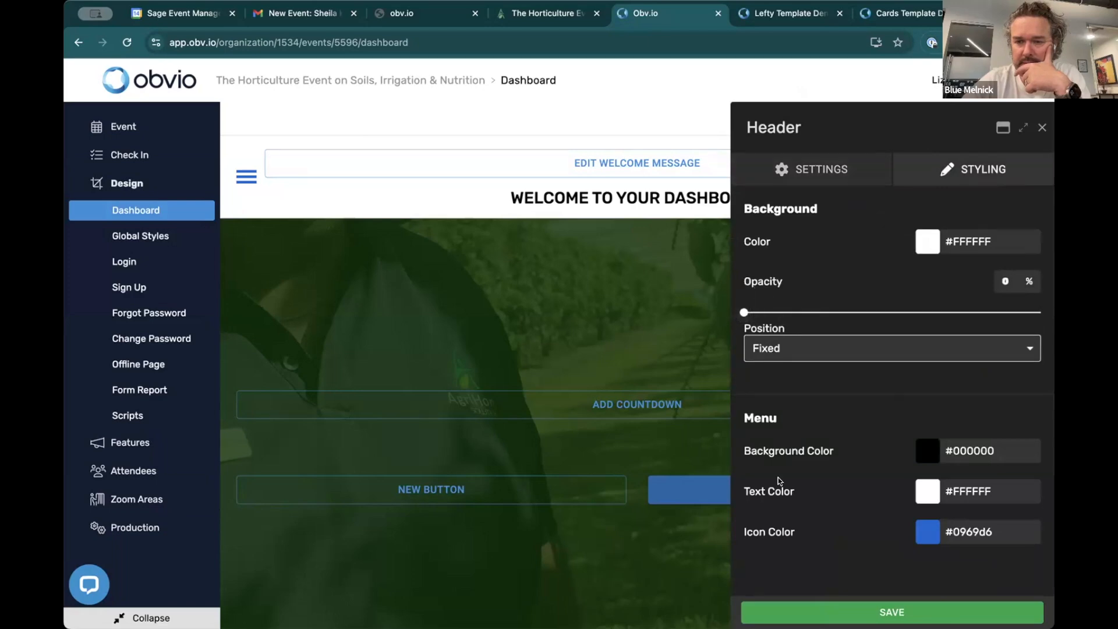
click(873, 612)
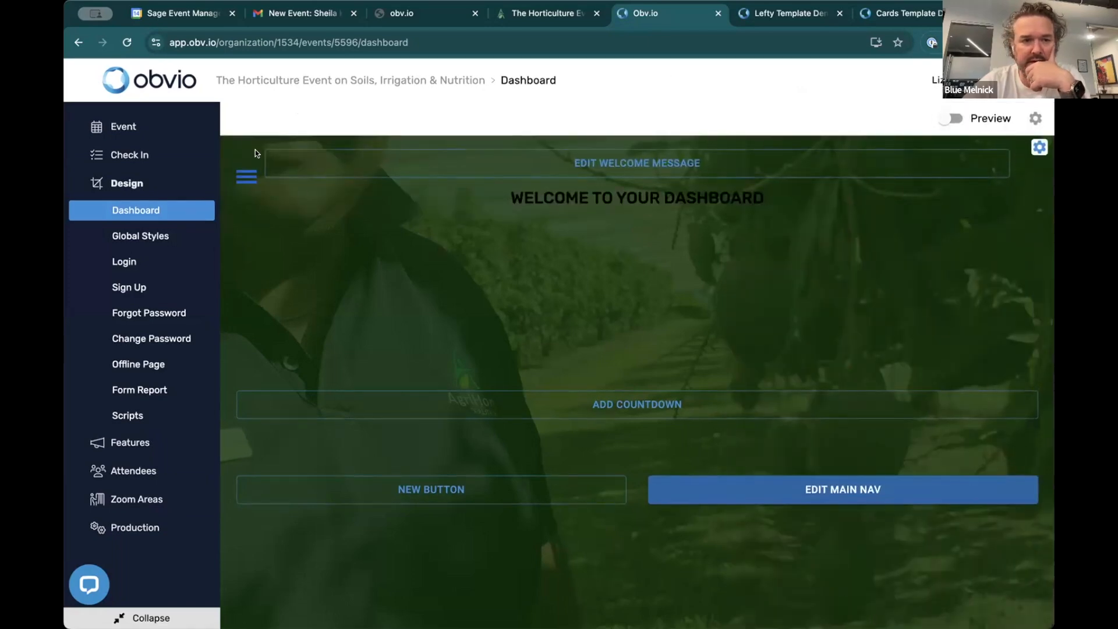
Set the position of Background 1 to top centre in Global Styles and return to the dashboard.
click(140, 235)
click(461, 428)
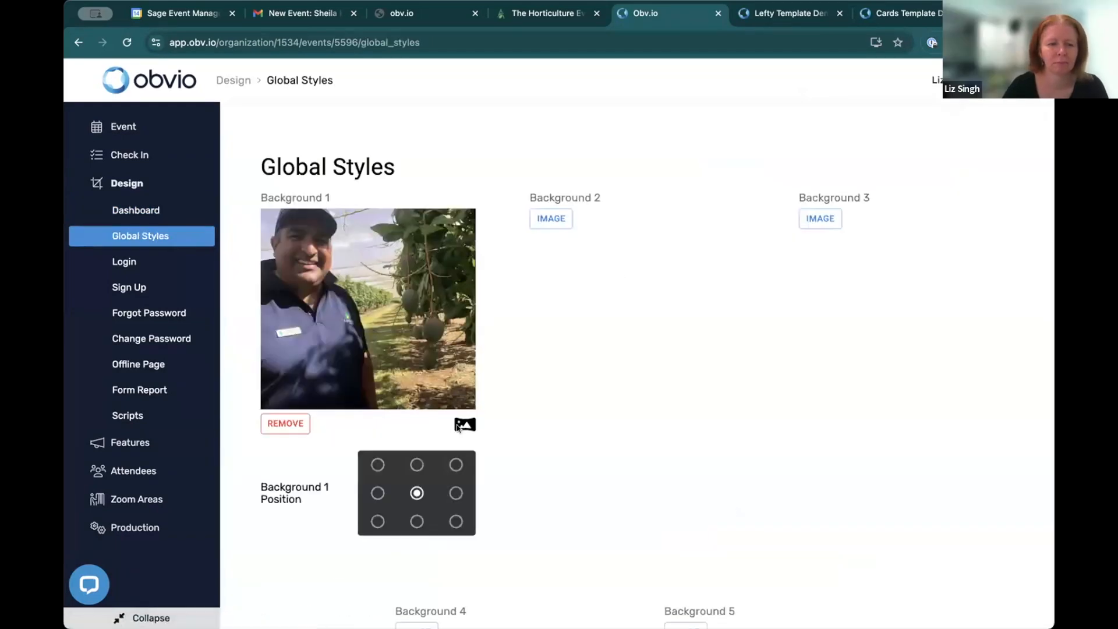
scroll(417, 469, down, 1)
click(413, 453)
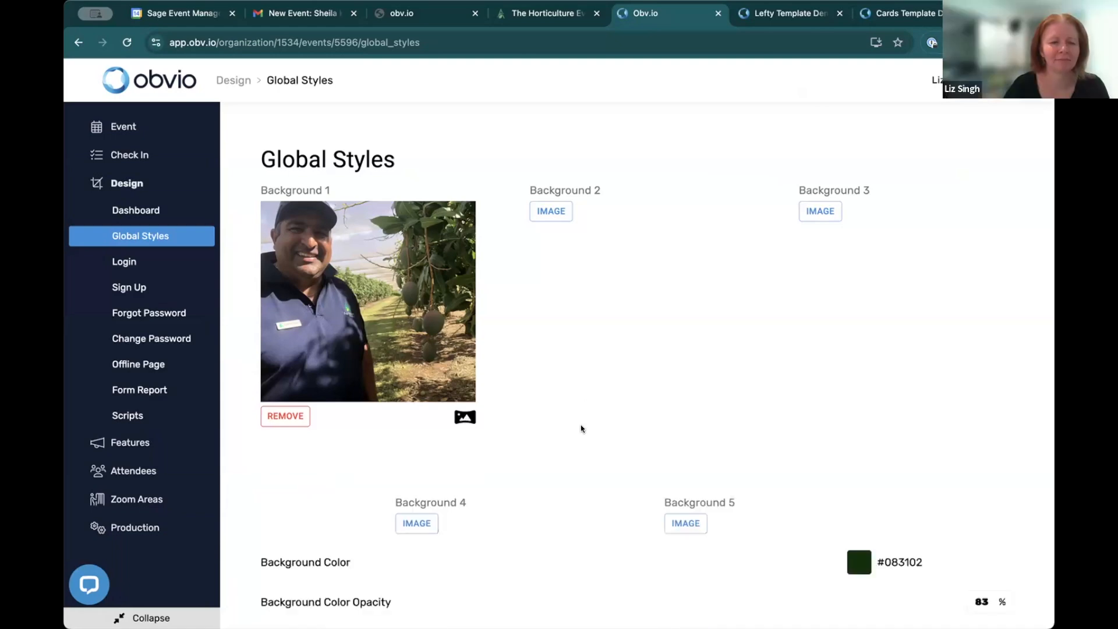
scroll(581, 429, down, 4)
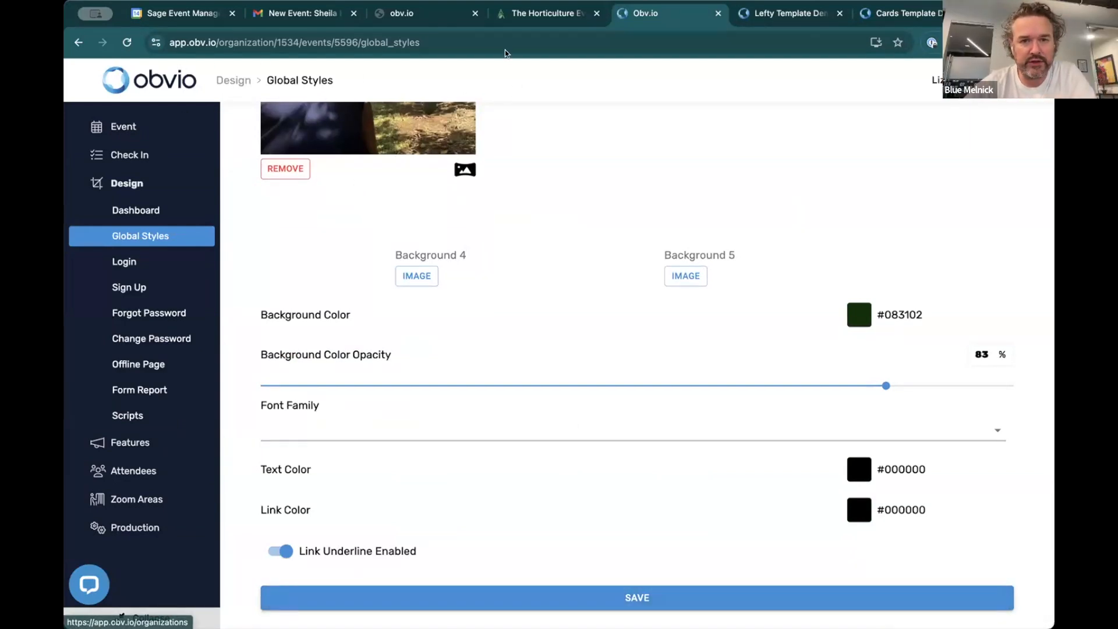
click(148, 131)
click(170, 156)
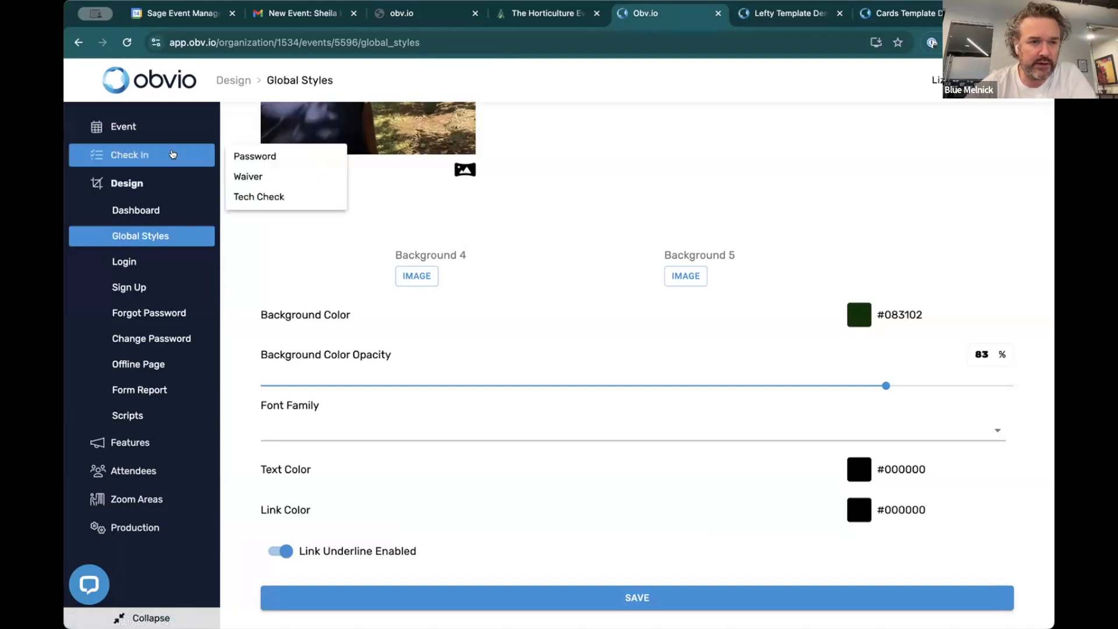
click(136, 210)
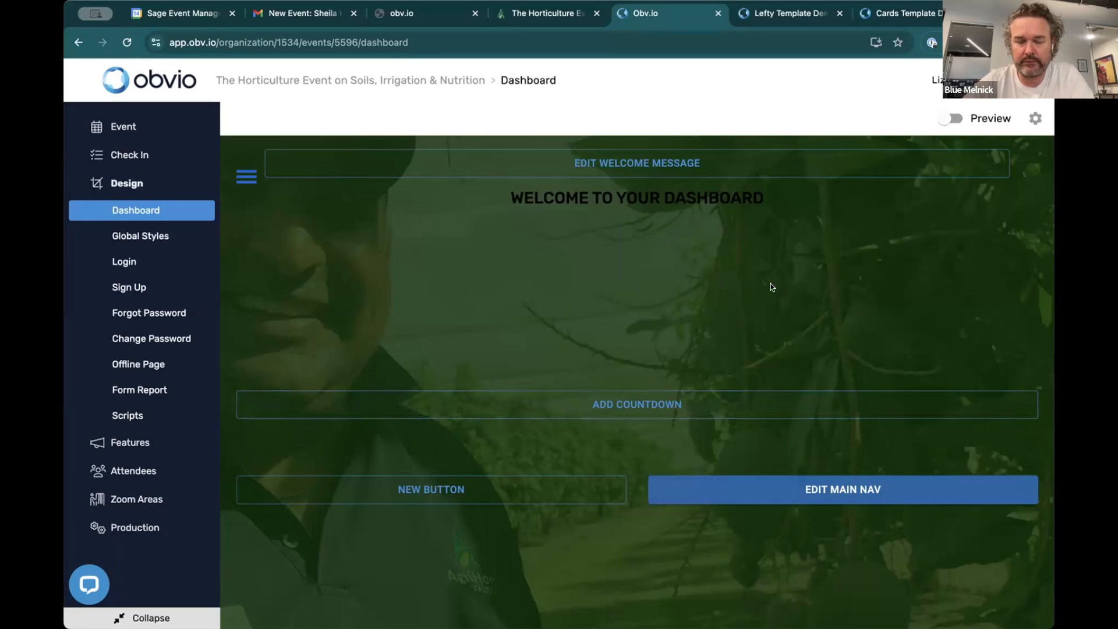
Compare the dashboard background with the registration page's opening banner and switch back to the Obvio dashboard.
click(759, 16)
click(532, 19)
scroll(569, 133, up, 1)
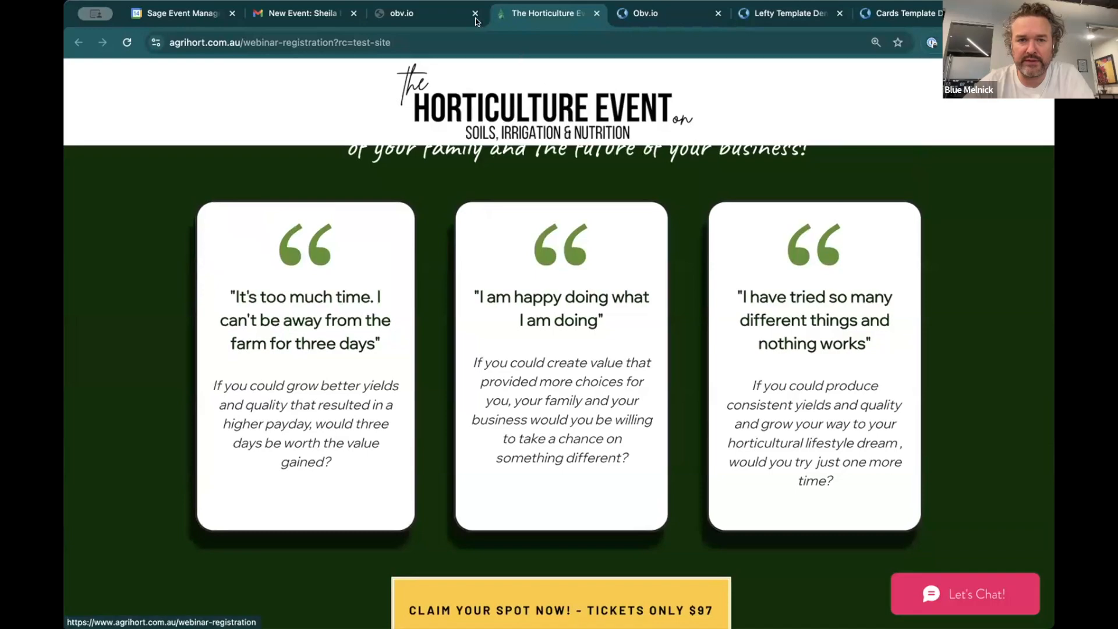
scroll(446, 154, up, 20)
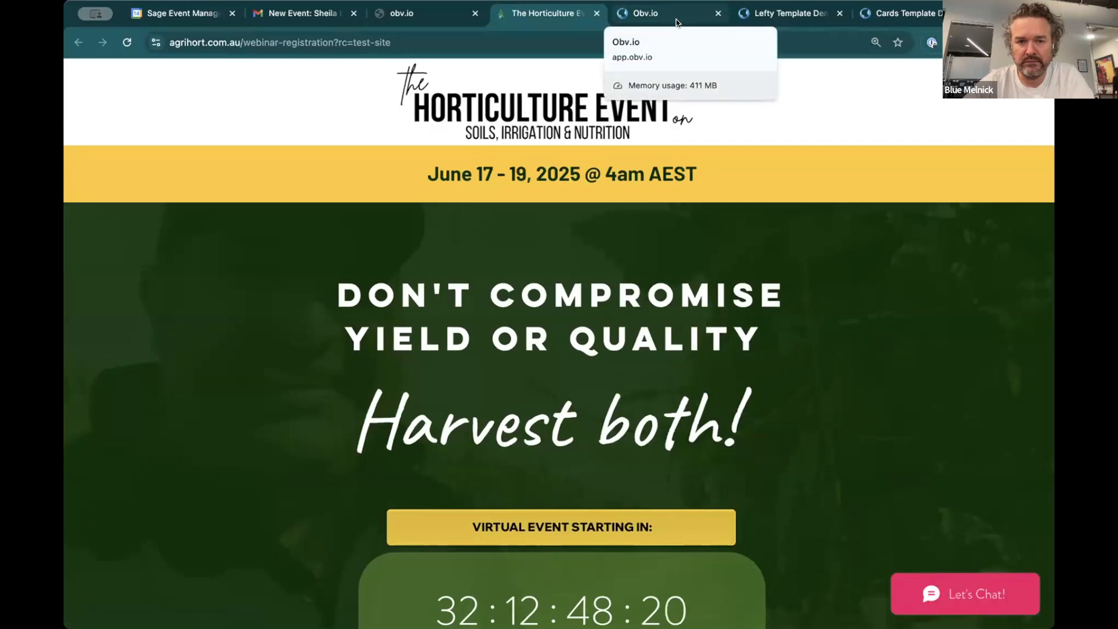
click(675, 23)
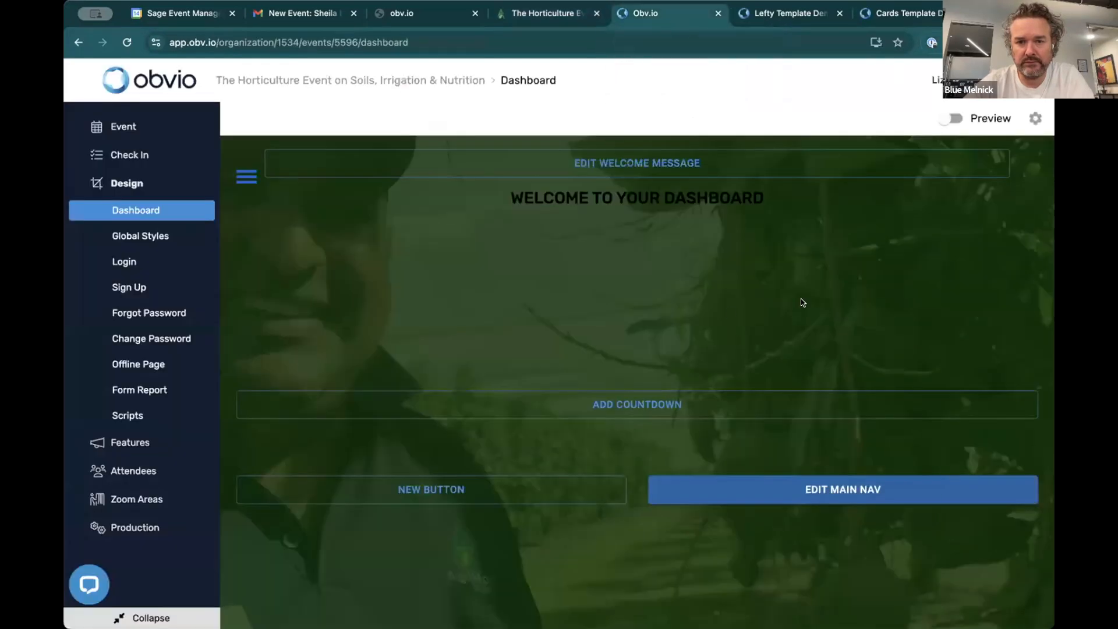
Raise the background colour opacity to 90% in Global Styles and save.
click(162, 239)
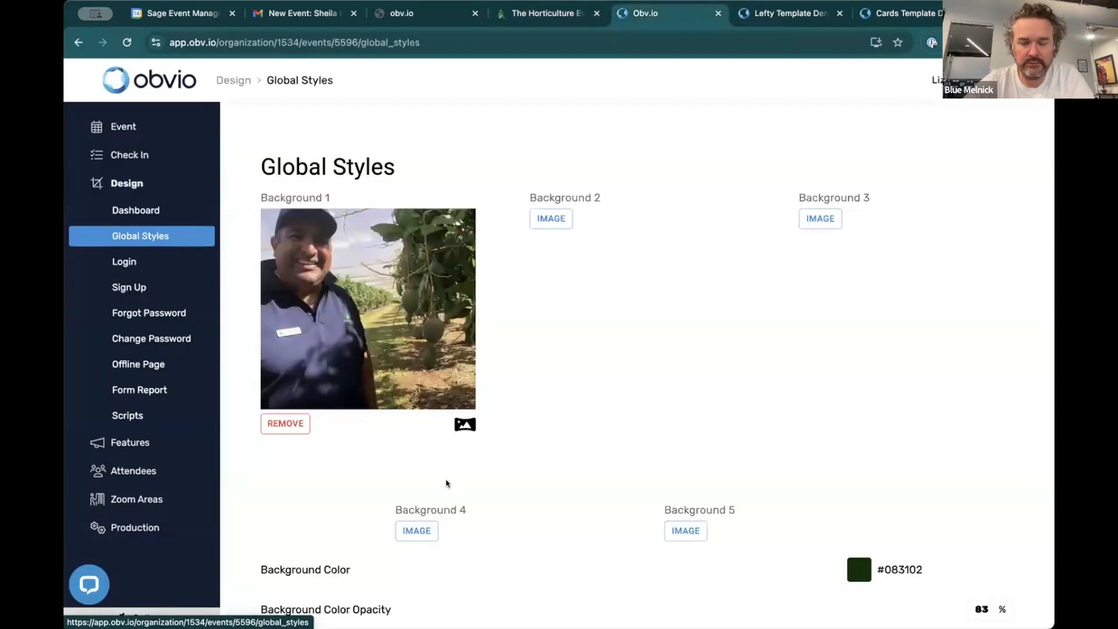
scroll(460, 460, down, 3)
scroll(471, 437, down, 2)
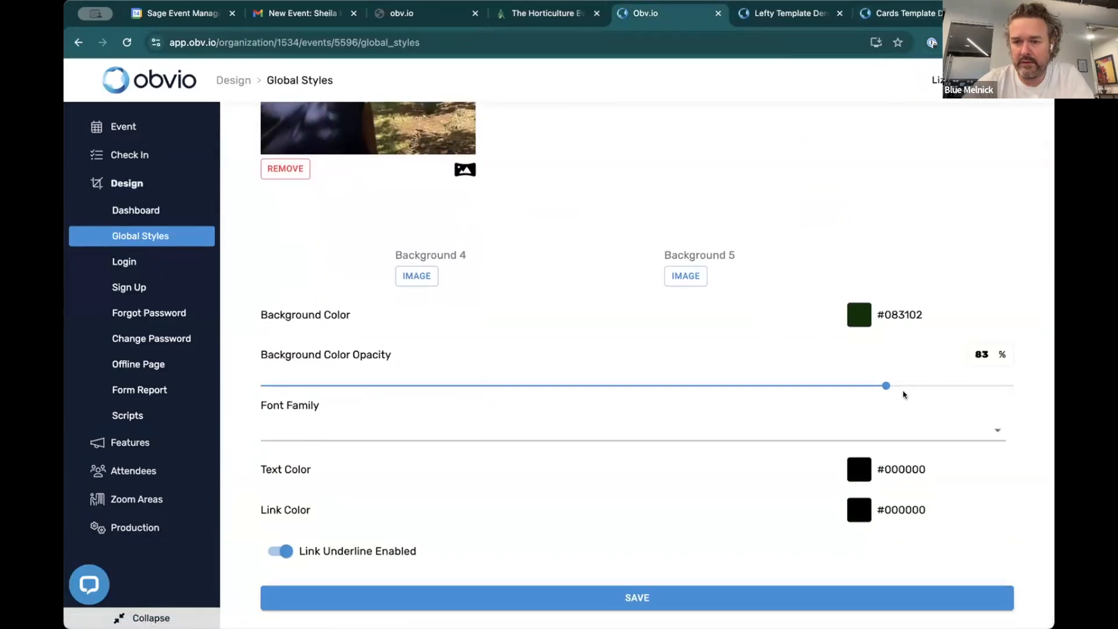
drag(886, 385, 938, 385)
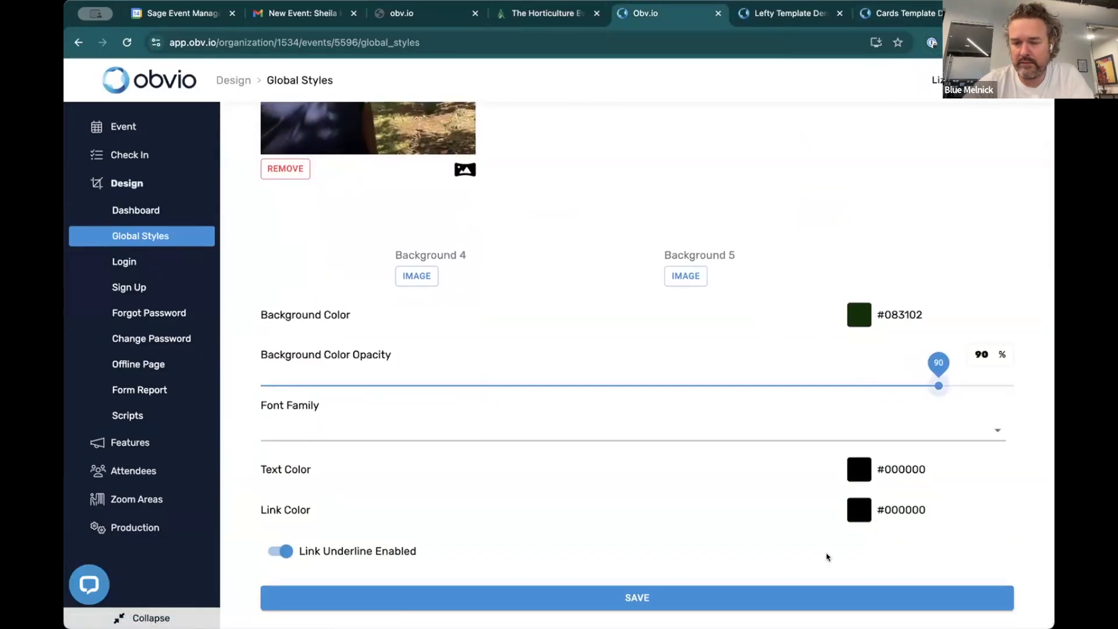
click(756, 602)
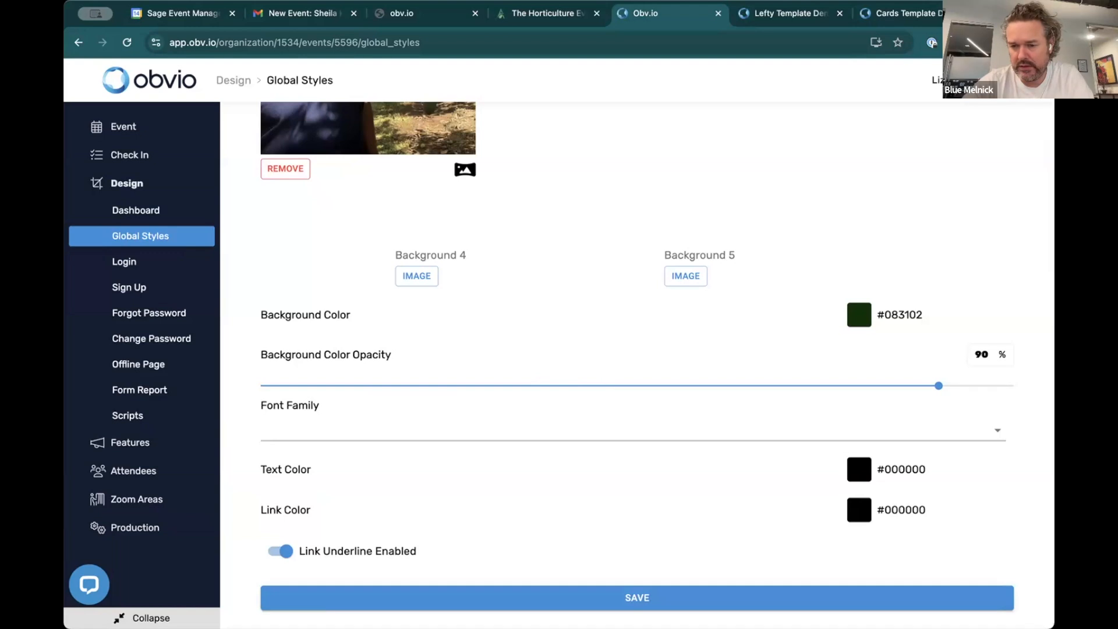
Upload the white Horticulture Event logo to the dashboard header without resizing it, set its size to 53 px, and save.
click(178, 216)
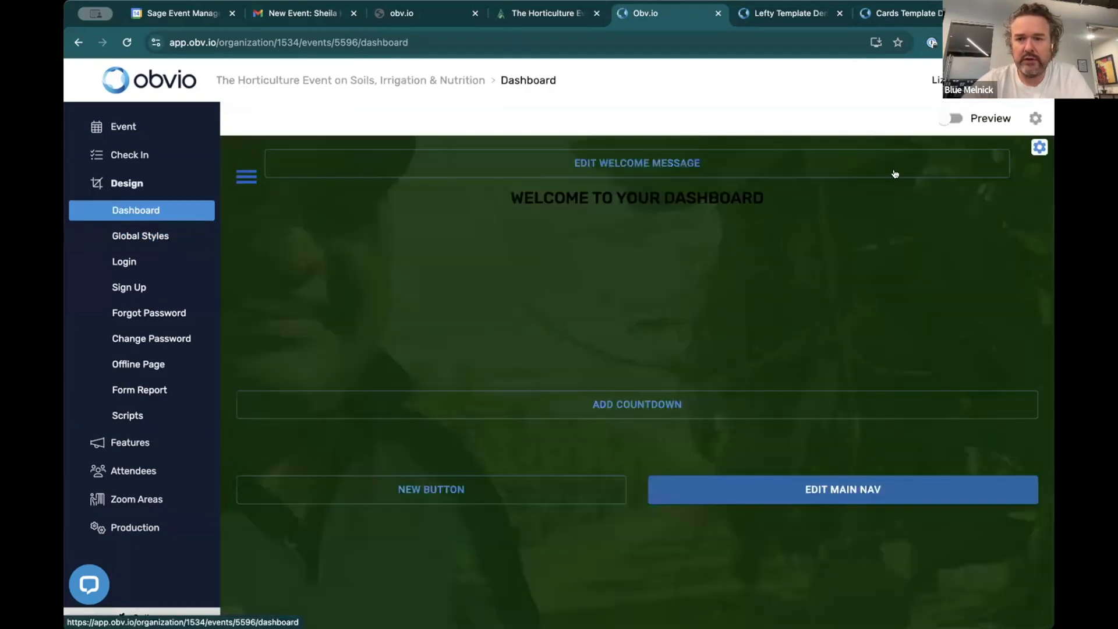
click(960, 175)
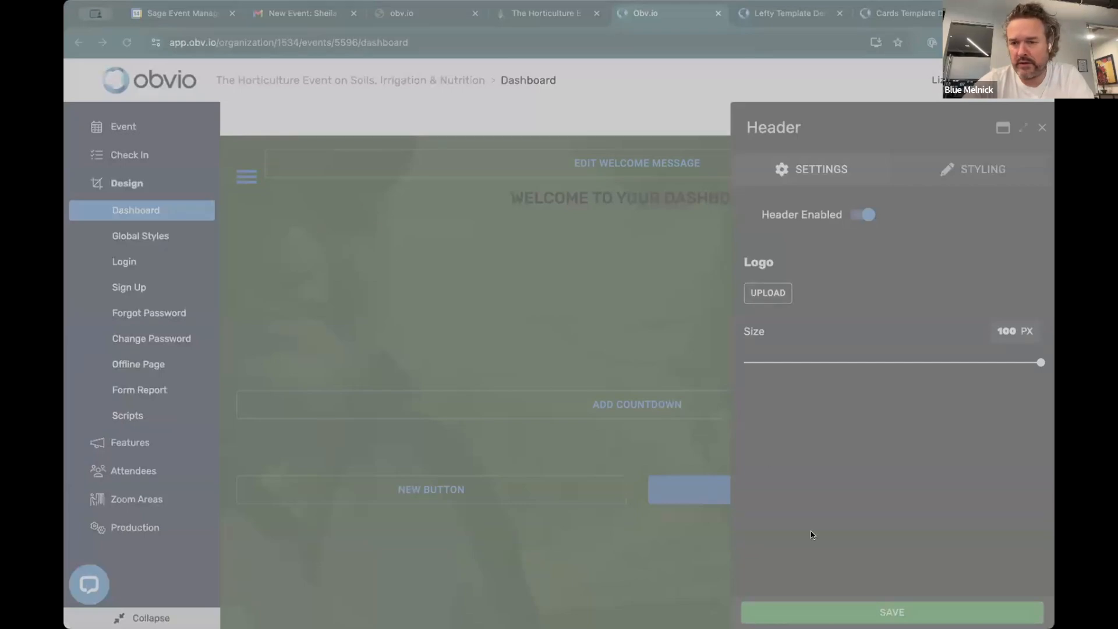
click(913, 443)
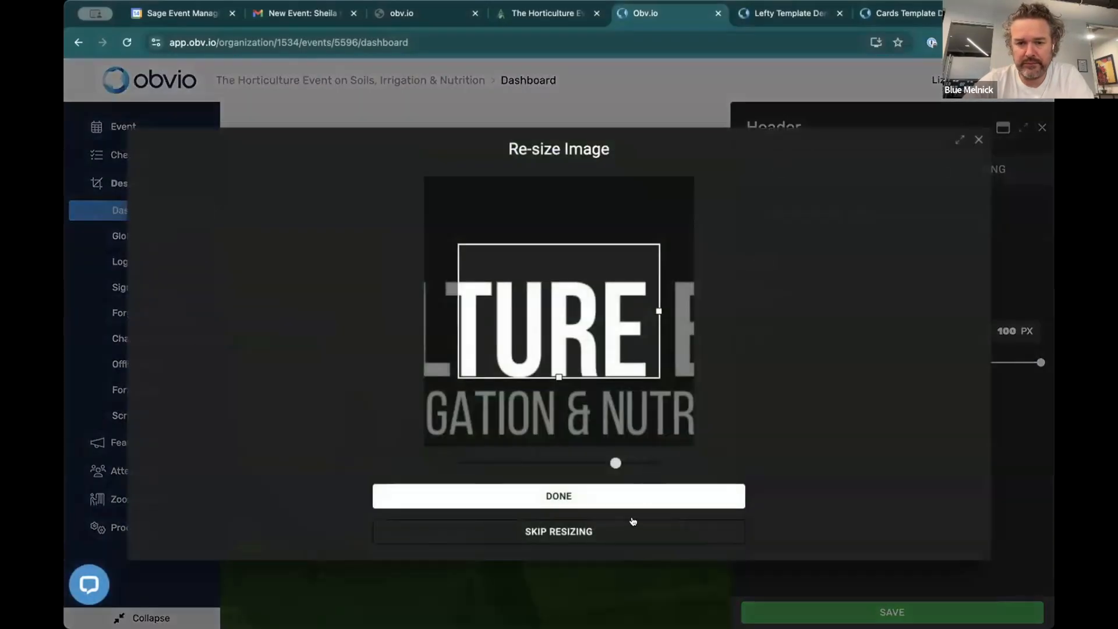
click(628, 529)
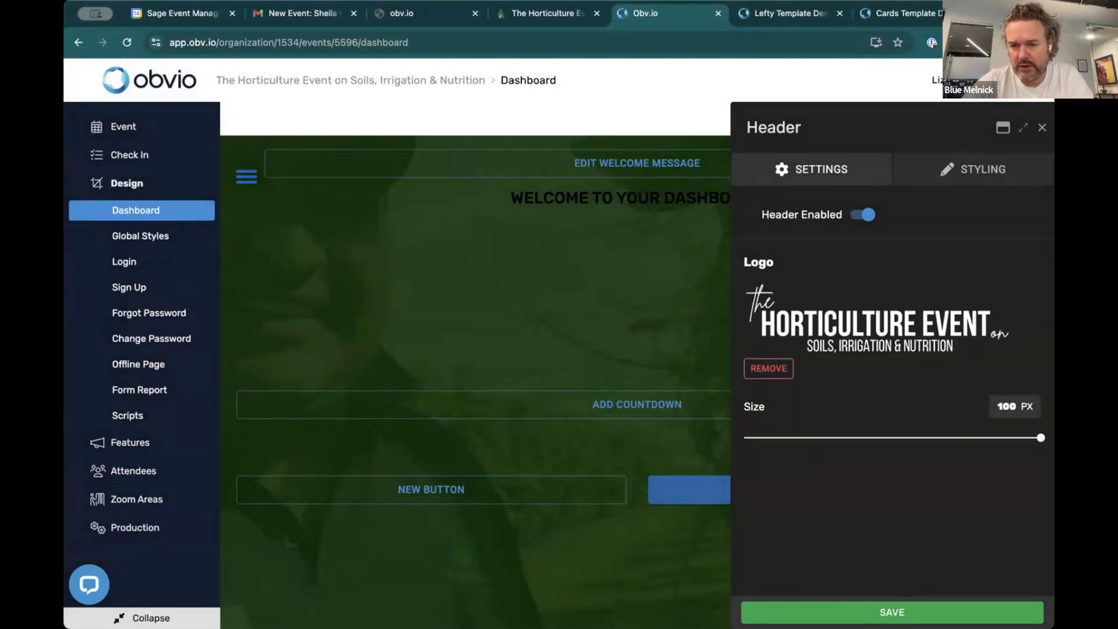
click(897, 431)
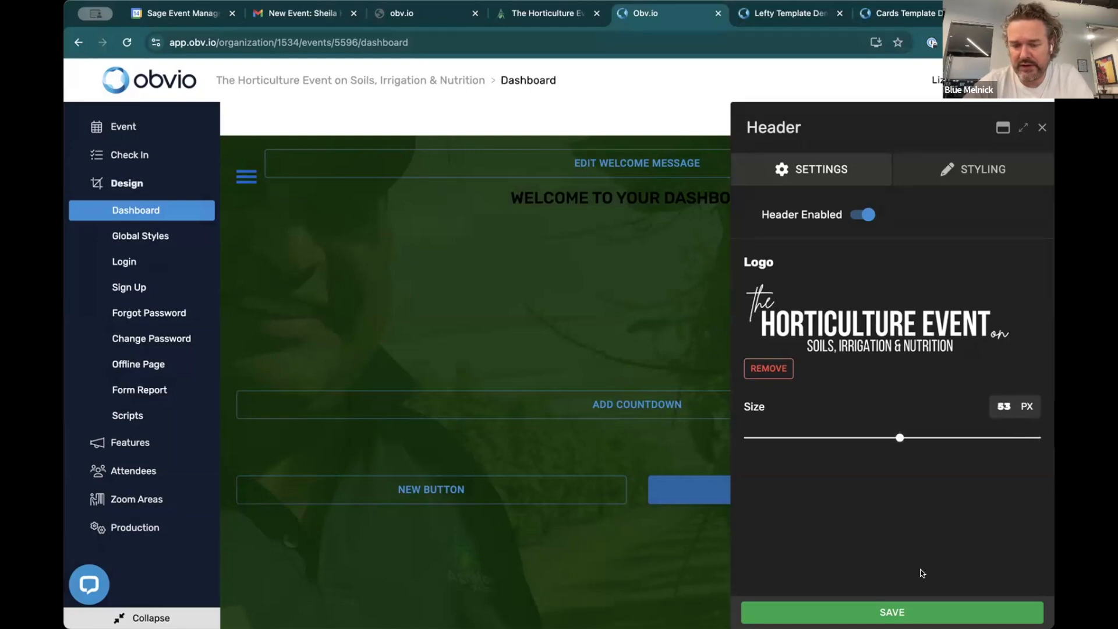
click(888, 613)
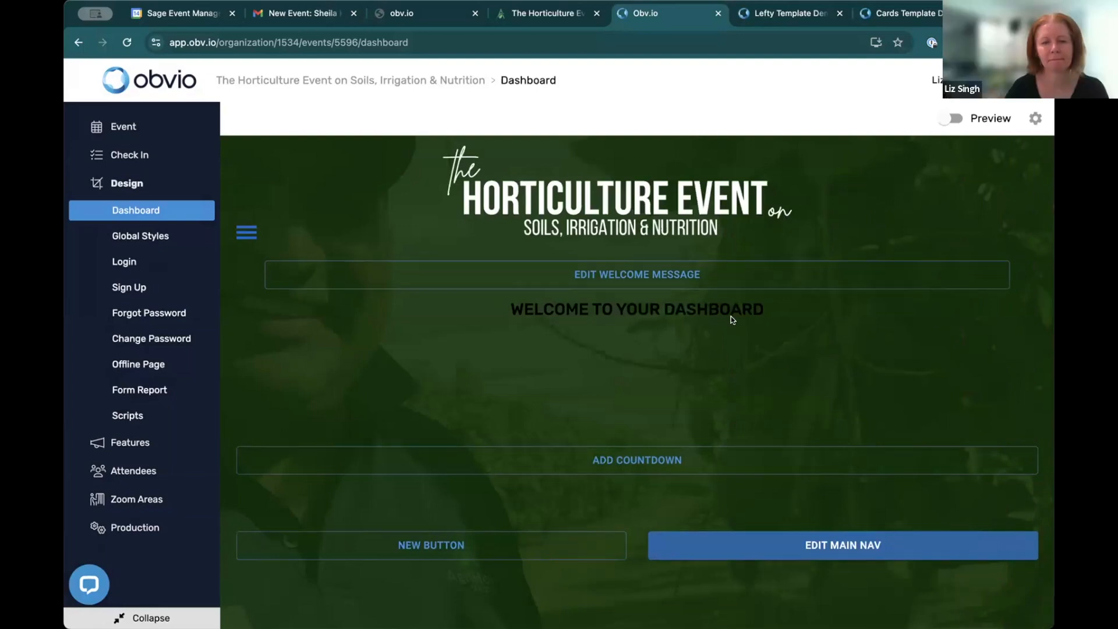
Set the header menu's icon colour to #ffffff and background colour to #083102, save, and check the opened side menu.
click(1038, 147)
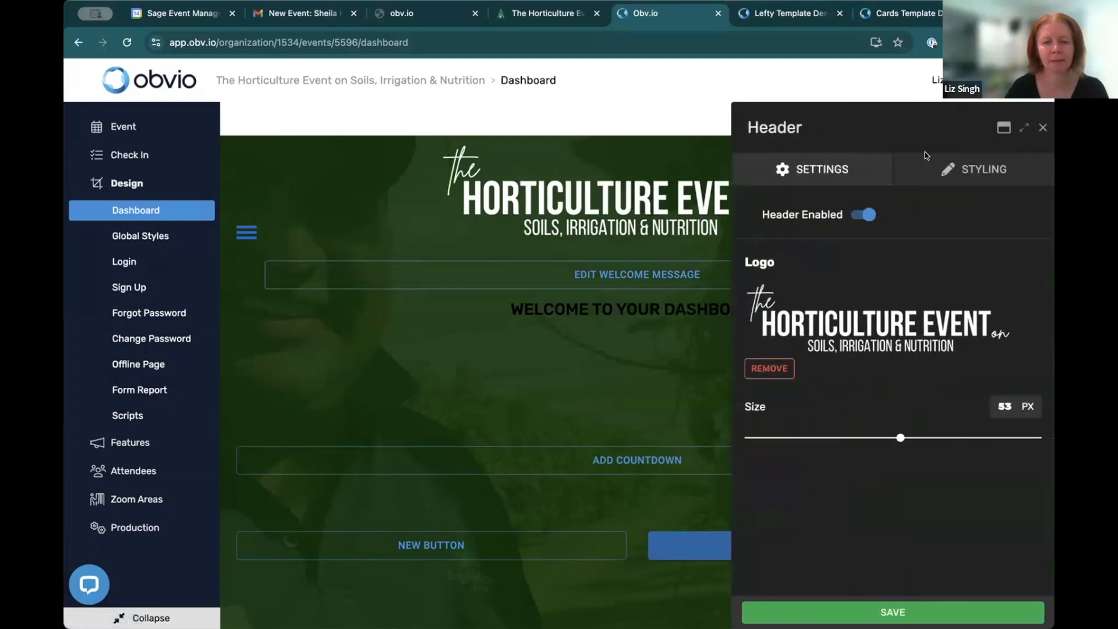
click(957, 158)
click(930, 534)
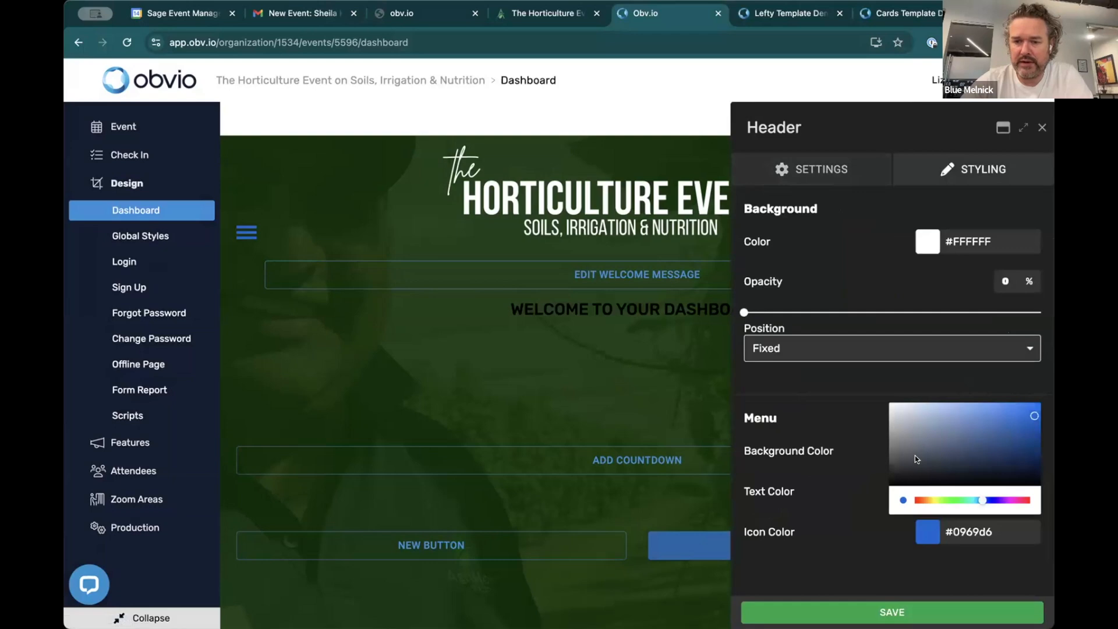
drag(914, 458, 858, 387)
click(849, 386)
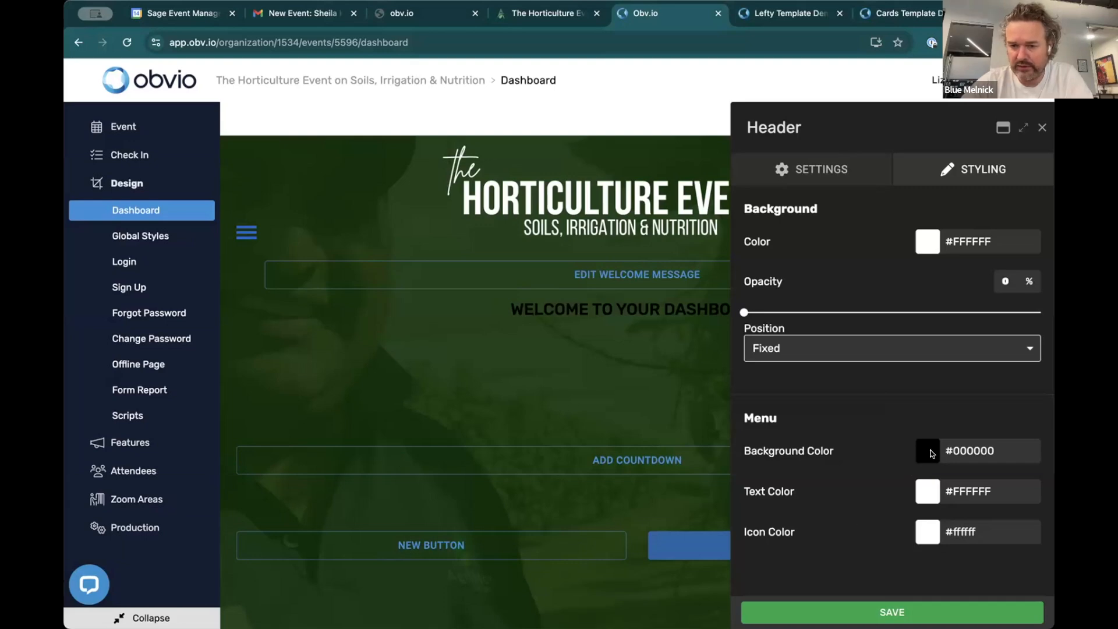
text(083102)
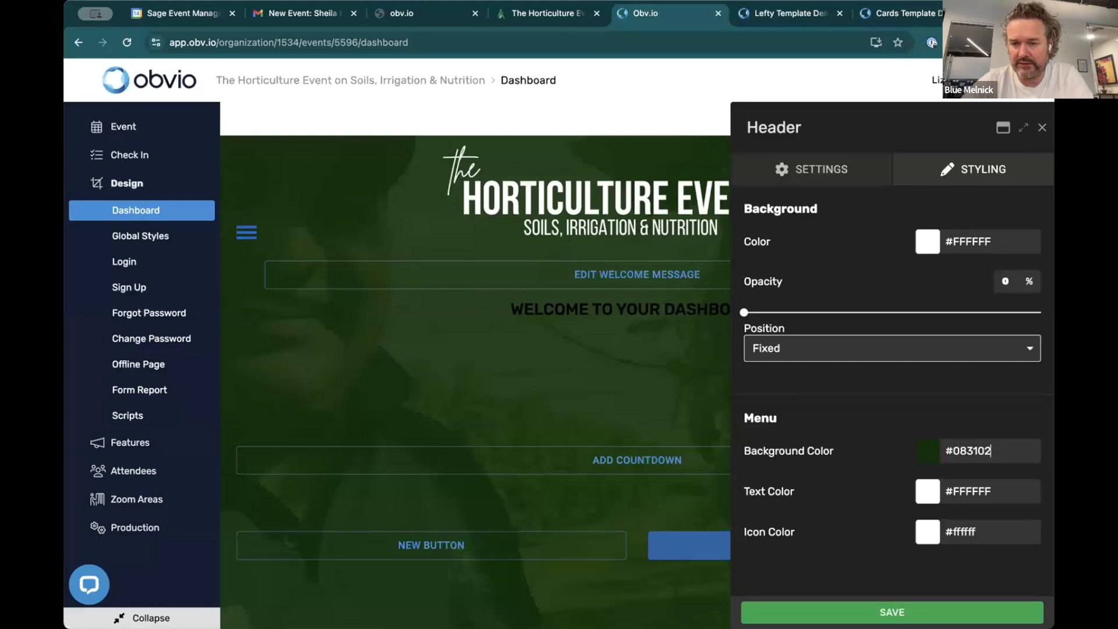
click(871, 611)
click(246, 233)
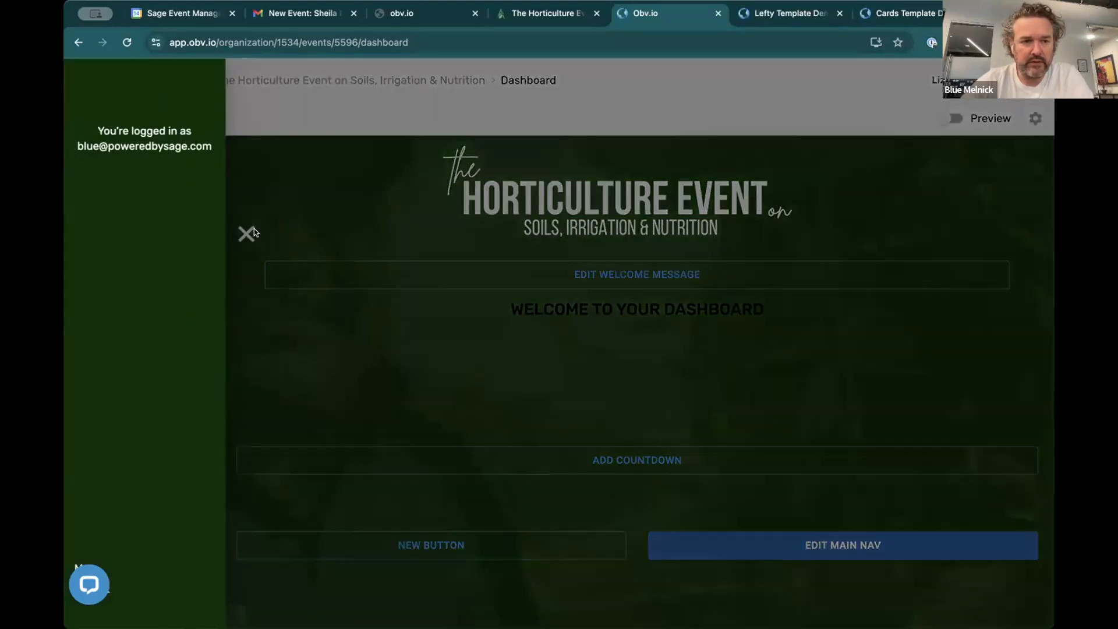
click(253, 231)
Close the side menu, set the welcome message's font colour to #ffffff, and save.
scroll(429, 242, down, 6)
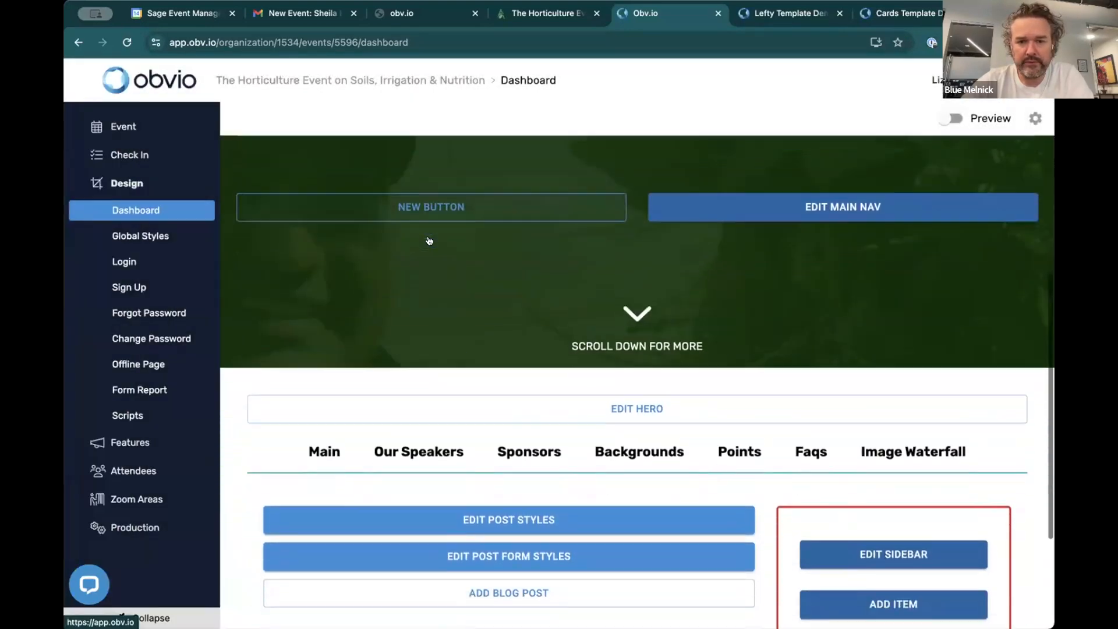
scroll(429, 241, up, 6)
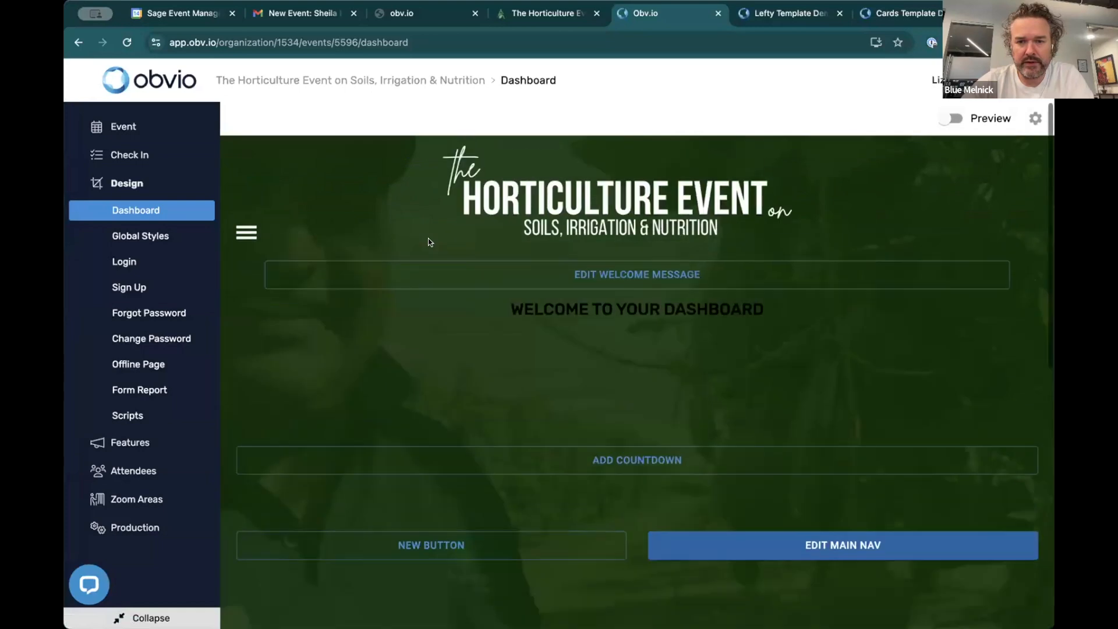
click(658, 263)
click(964, 170)
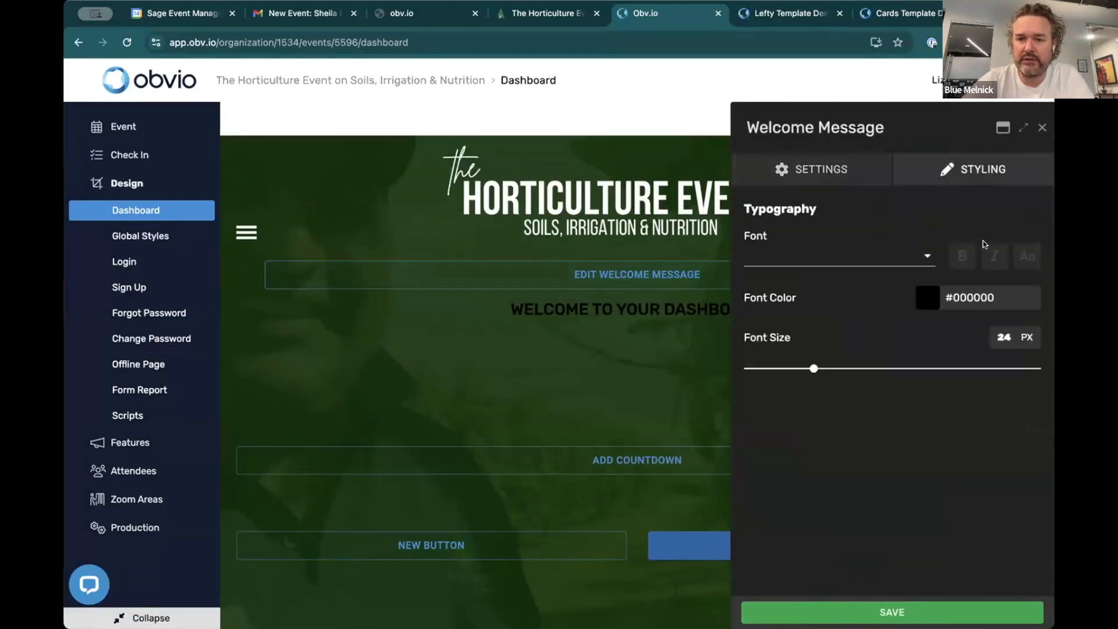
click(930, 303)
drag(911, 329, 846, 298)
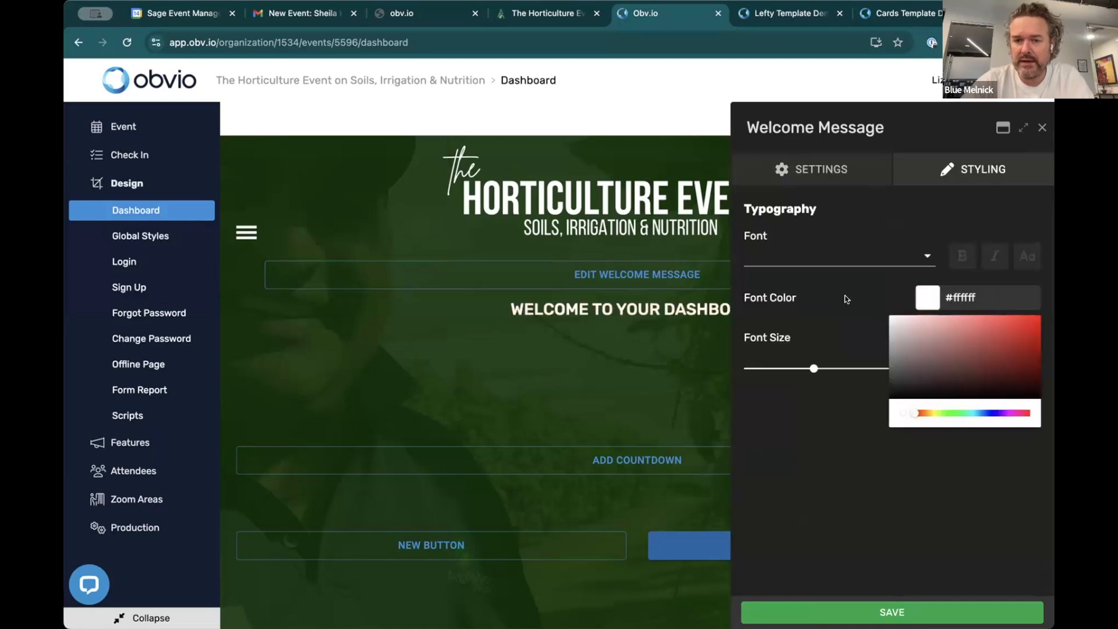
click(846, 298)
click(863, 613)
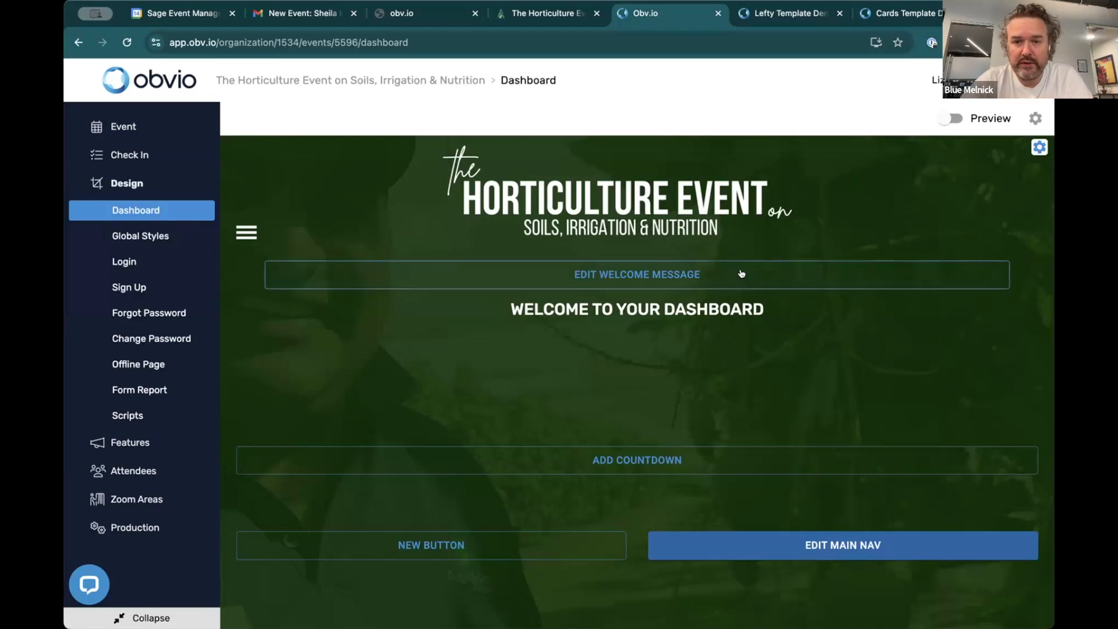
Inspect the word "DON'T" in the registration page's headline to identify its font and return to the Obvio dashboard.
click(535, 13)
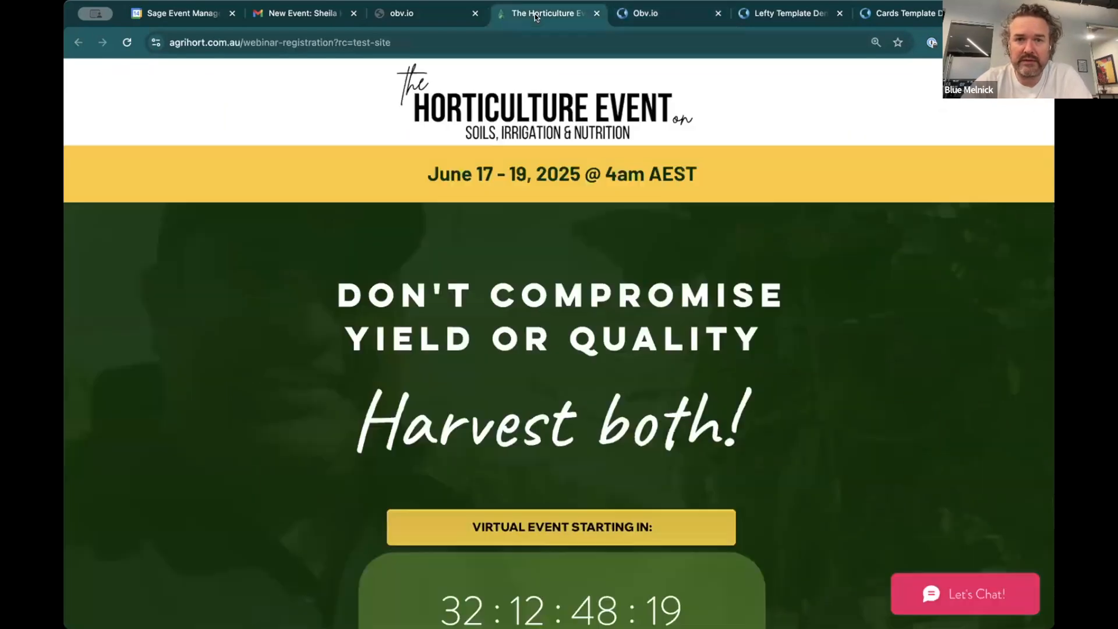
right_click(424, 297)
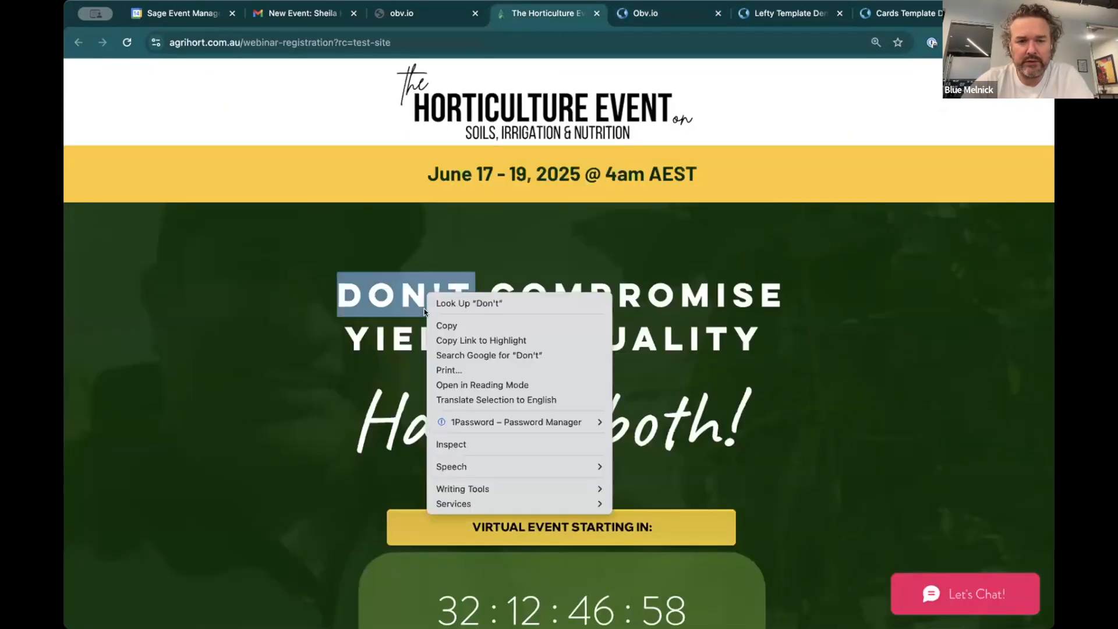
click(448, 444)
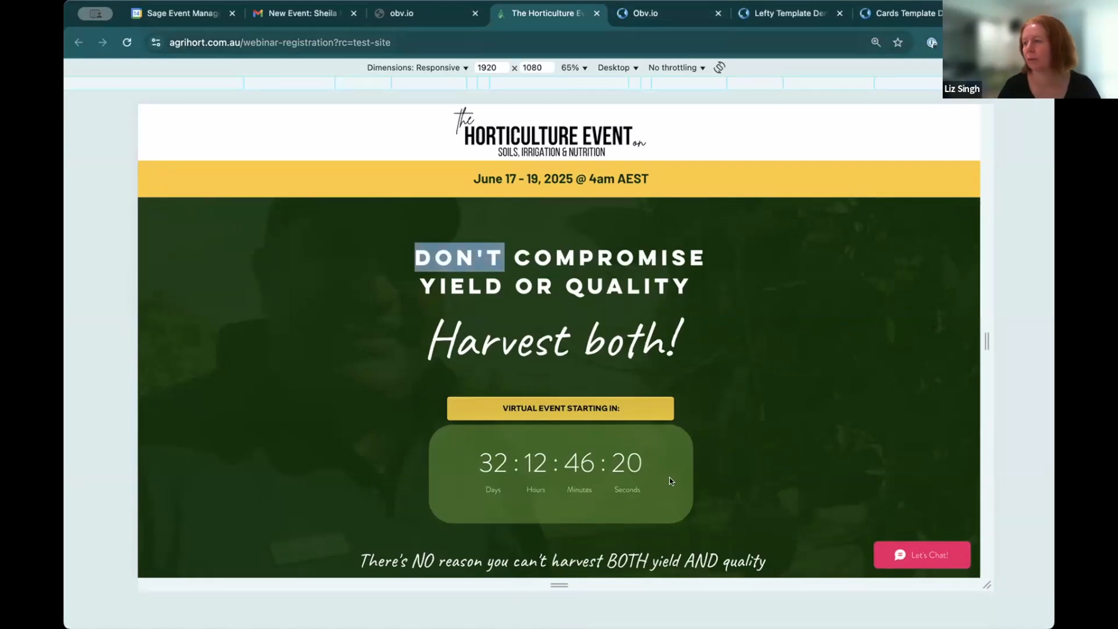
click(425, 22)
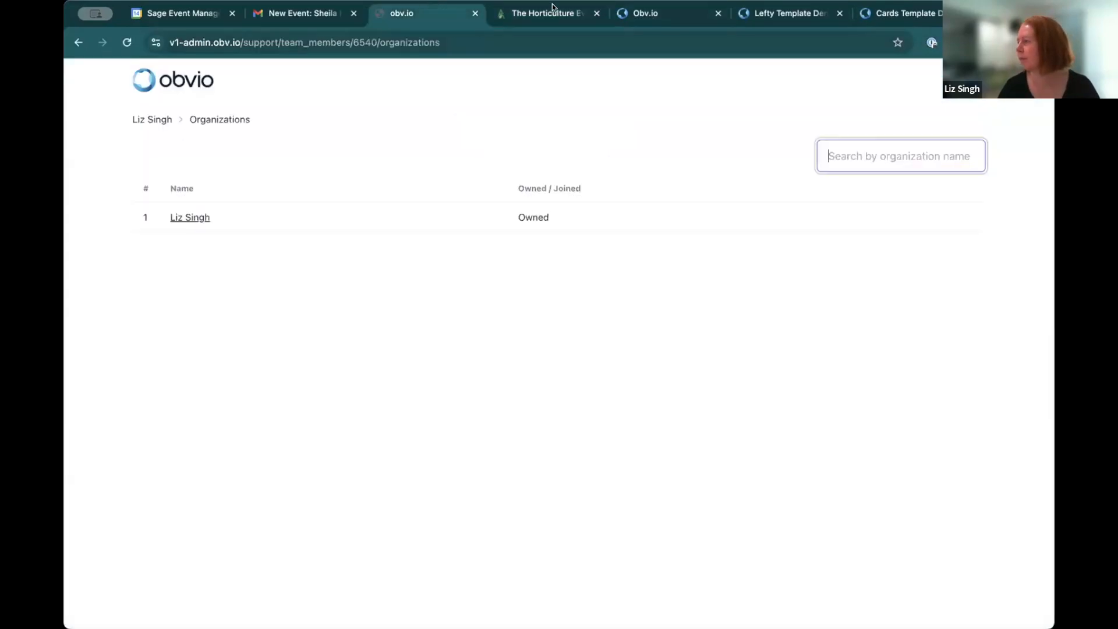
click(669, 13)
click(792, 13)
click(646, 13)
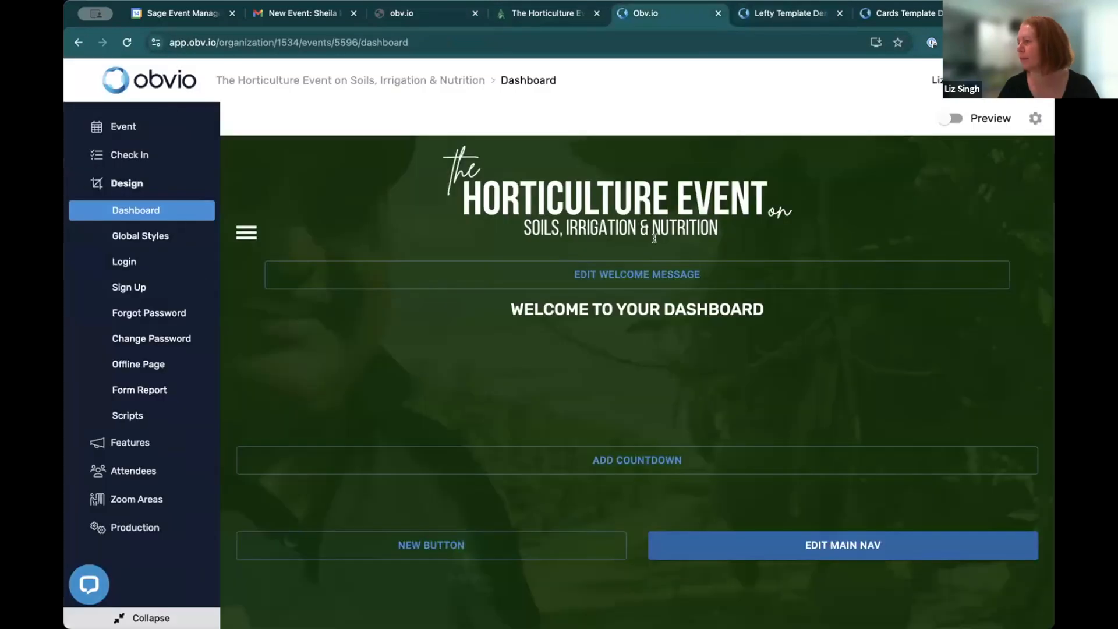
Search the welcome message's font list for "garb", clear the search, and close the message settings.
click(708, 269)
click(952, 174)
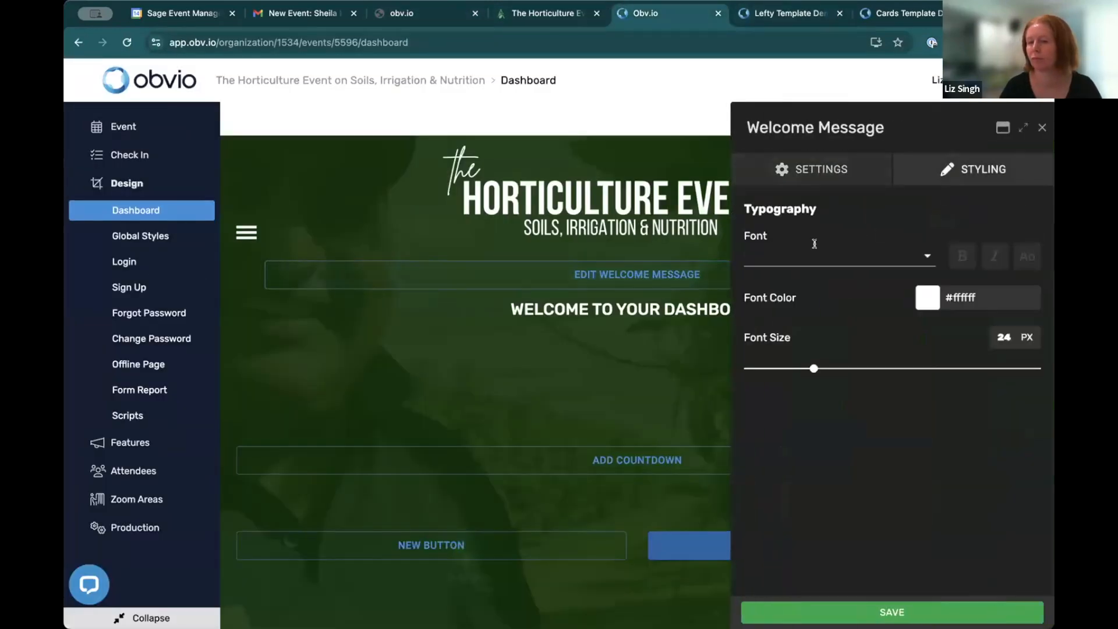
click(839, 256)
text(garb)
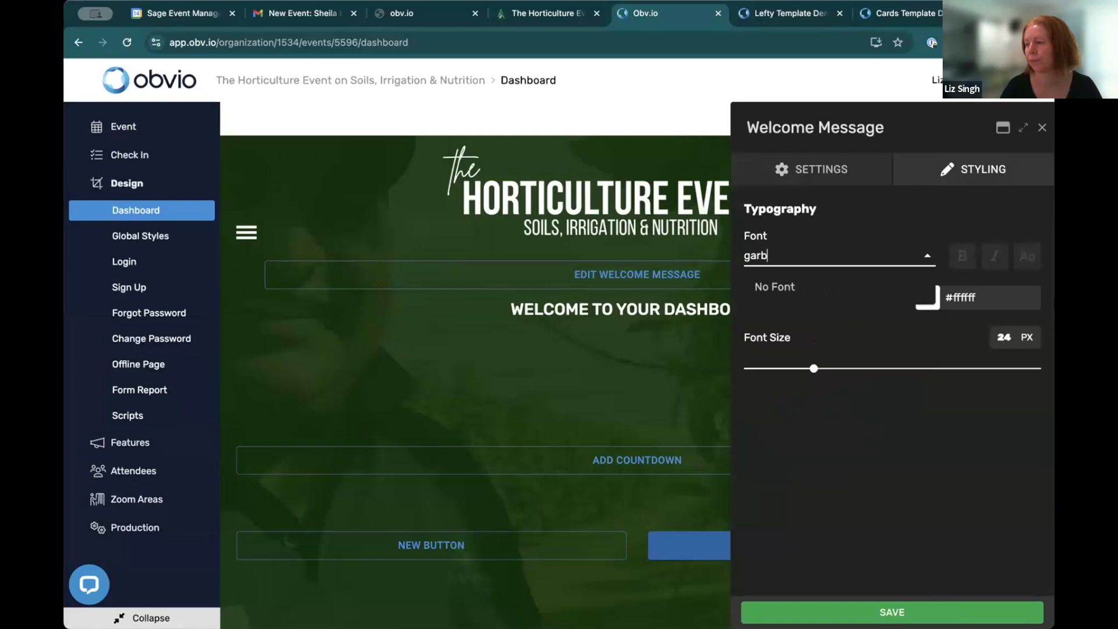
key(BackSpace)
key(BackSpace)
key(BackSpace)
key(BackSpace)
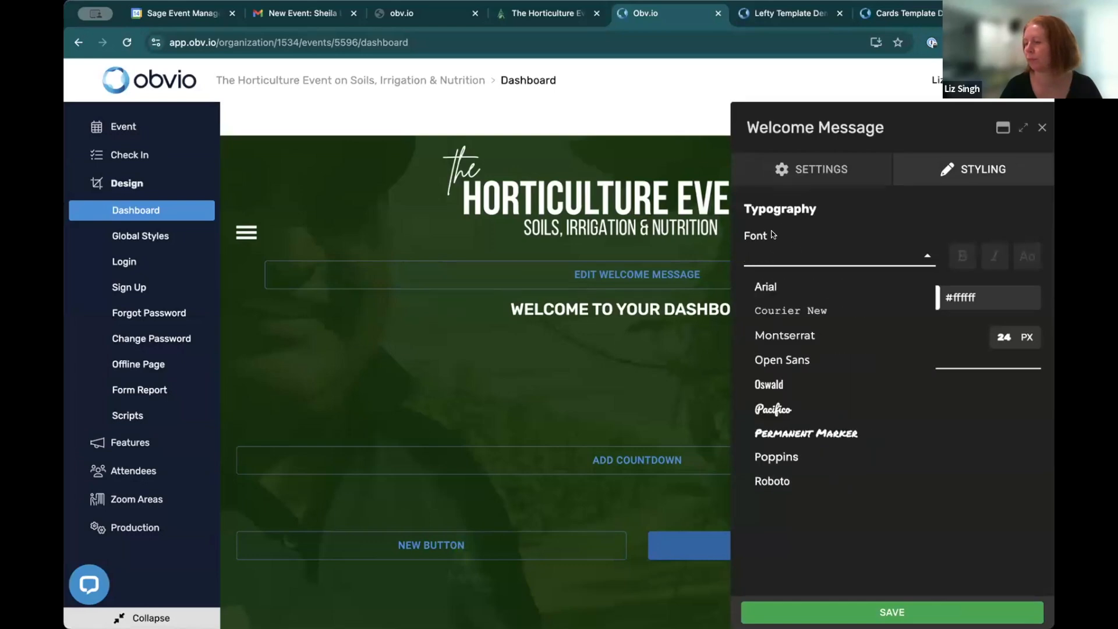
click(772, 234)
click(779, 253)
click(719, 253)
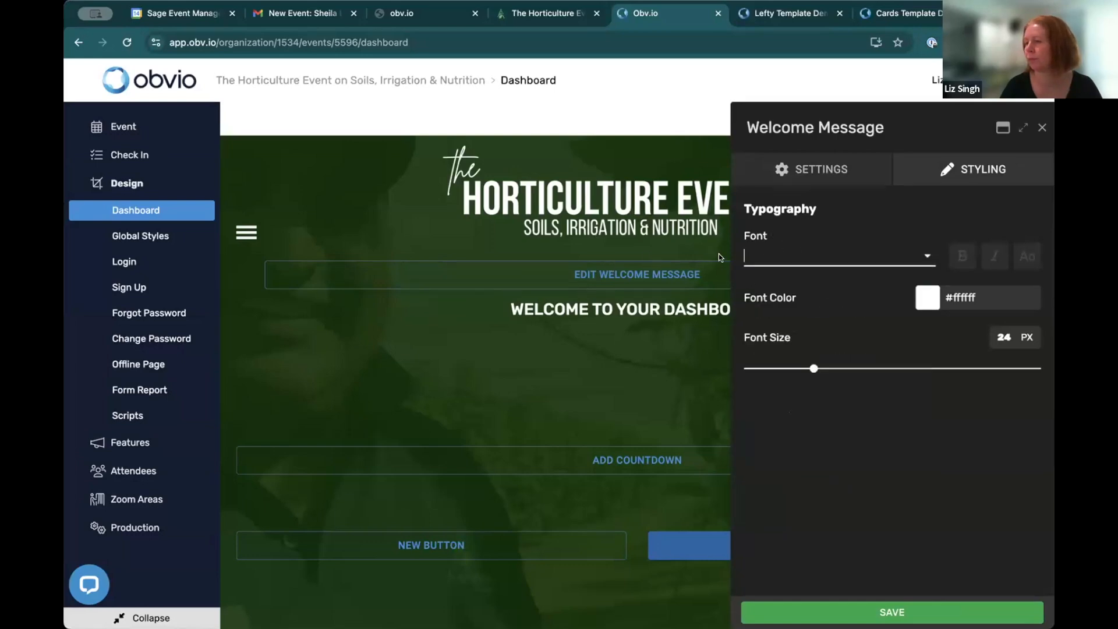
click(695, 232)
Inspect the word "COMPROMISE" in the registration page's headline for its font and switch back to the Obvio dashboard.
click(775, 14)
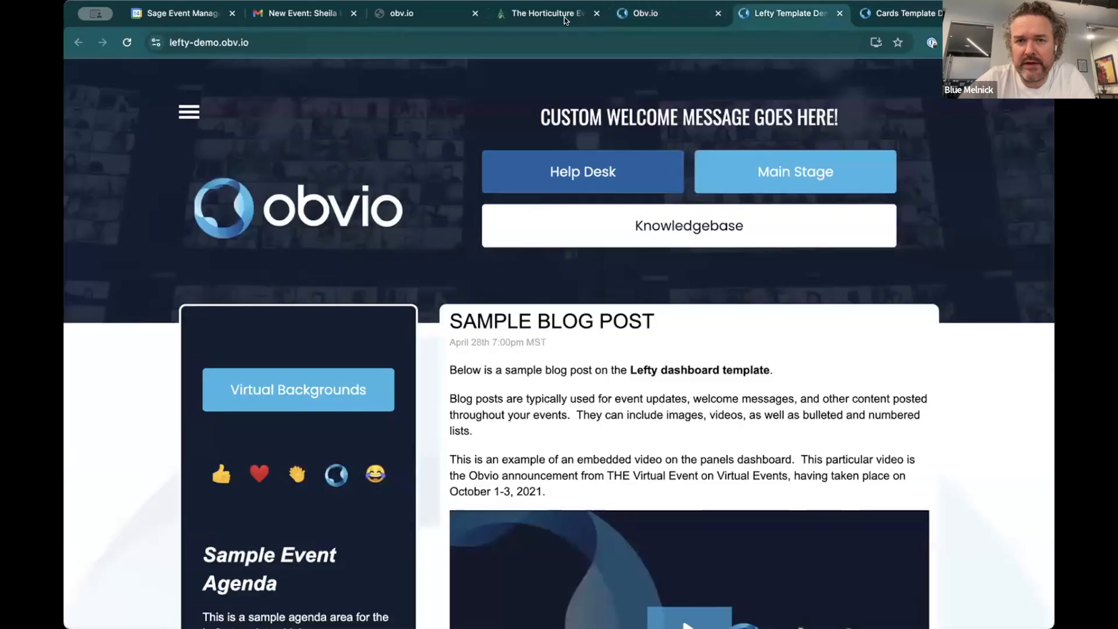
click(568, 16)
double_click(465, 282)
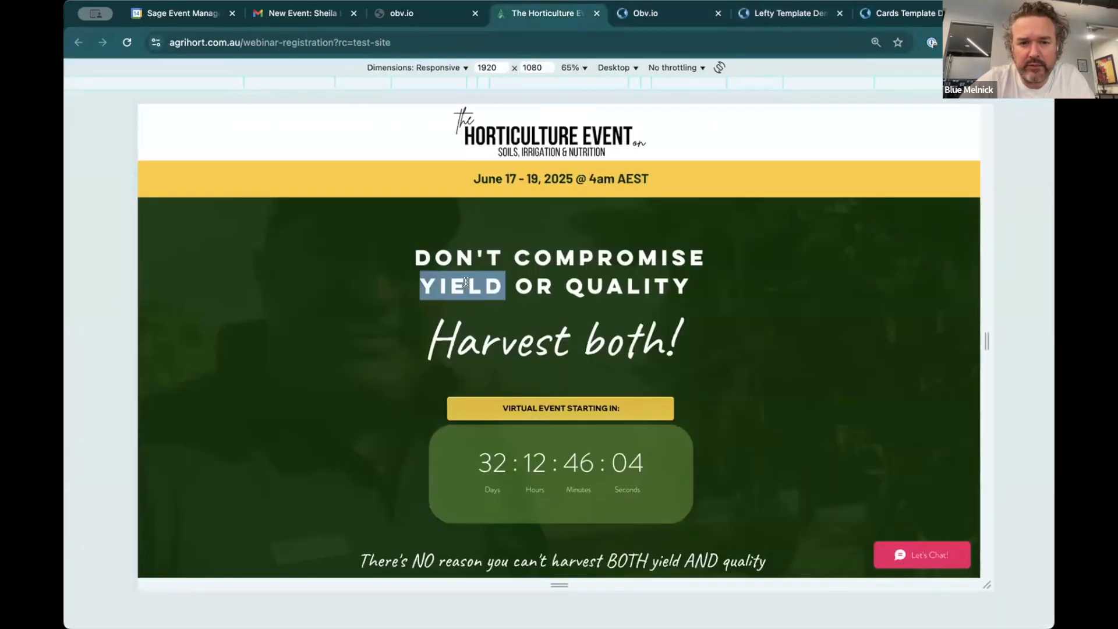
triple_click(574, 243)
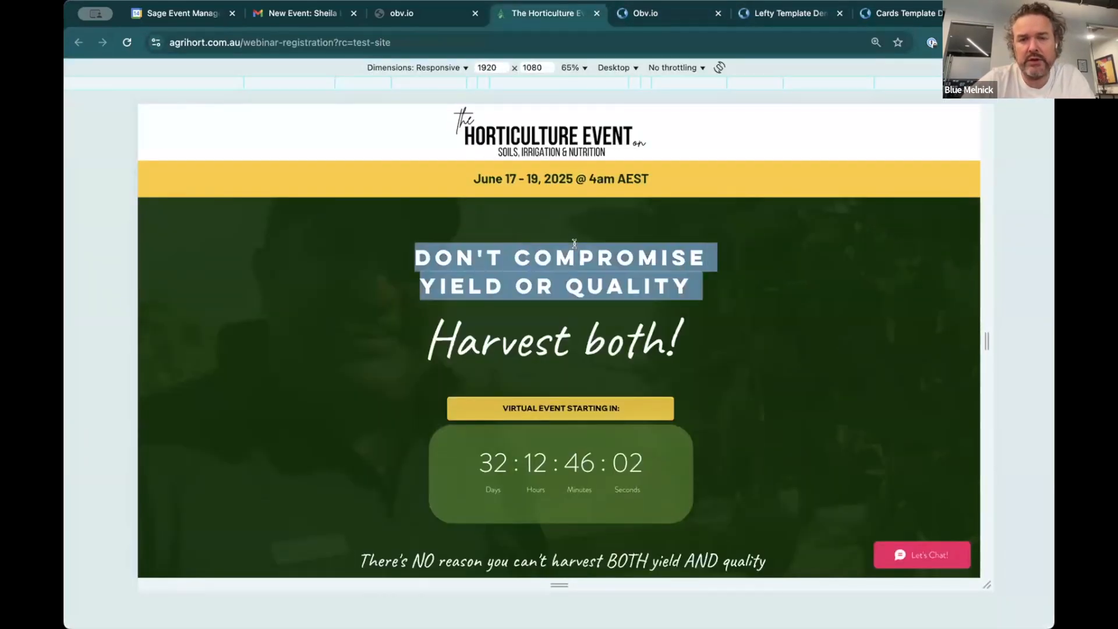
double_click(569, 258)
right_click(569, 257)
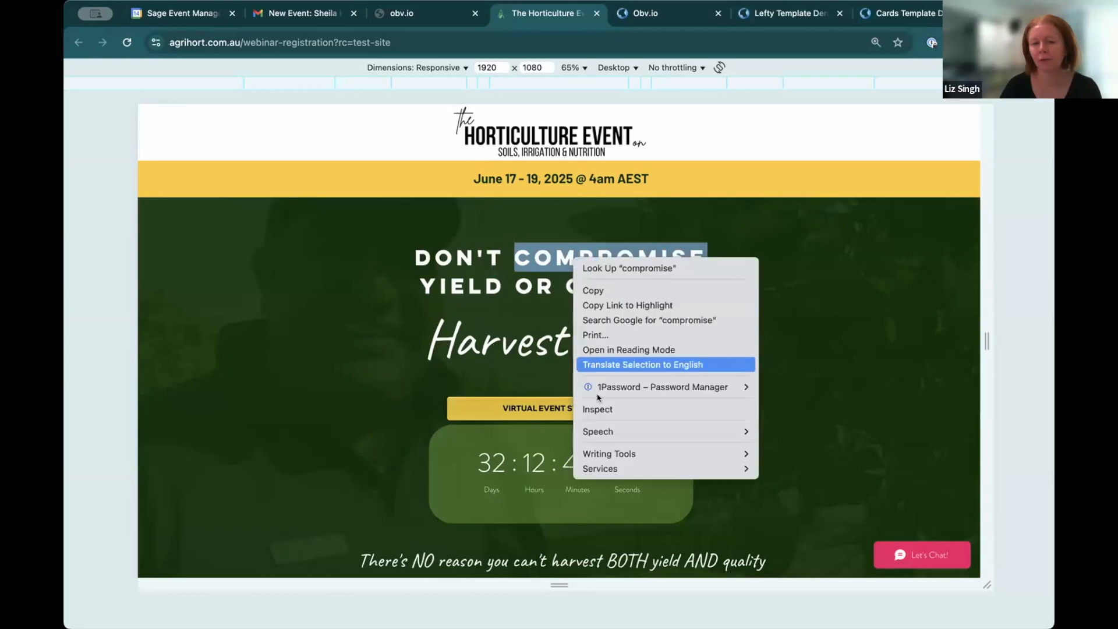
click(596, 410)
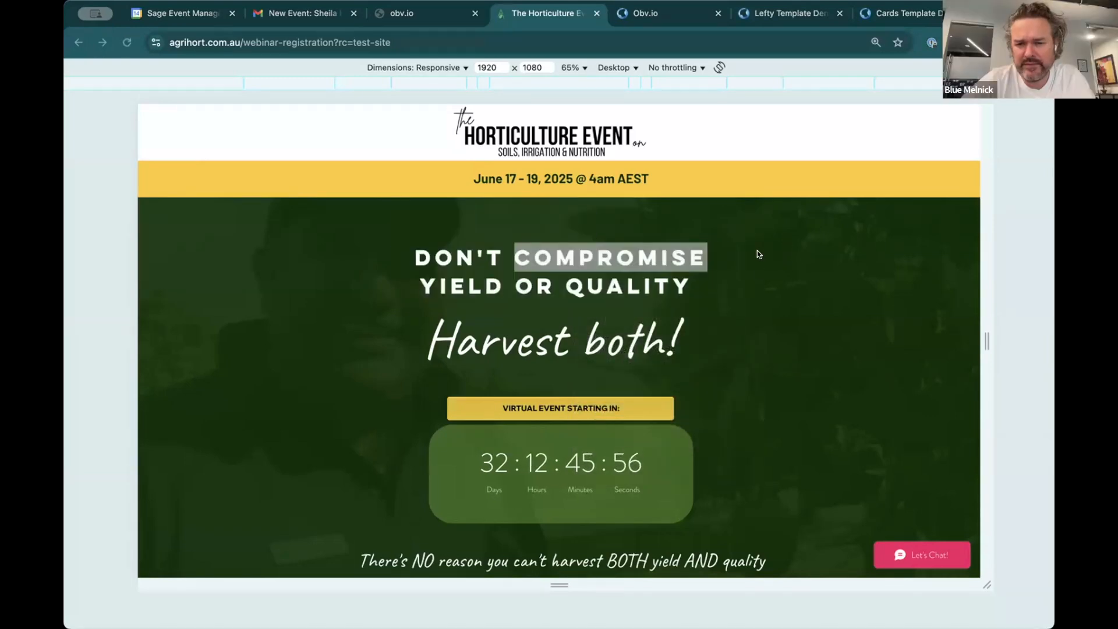
click(1000, 117)
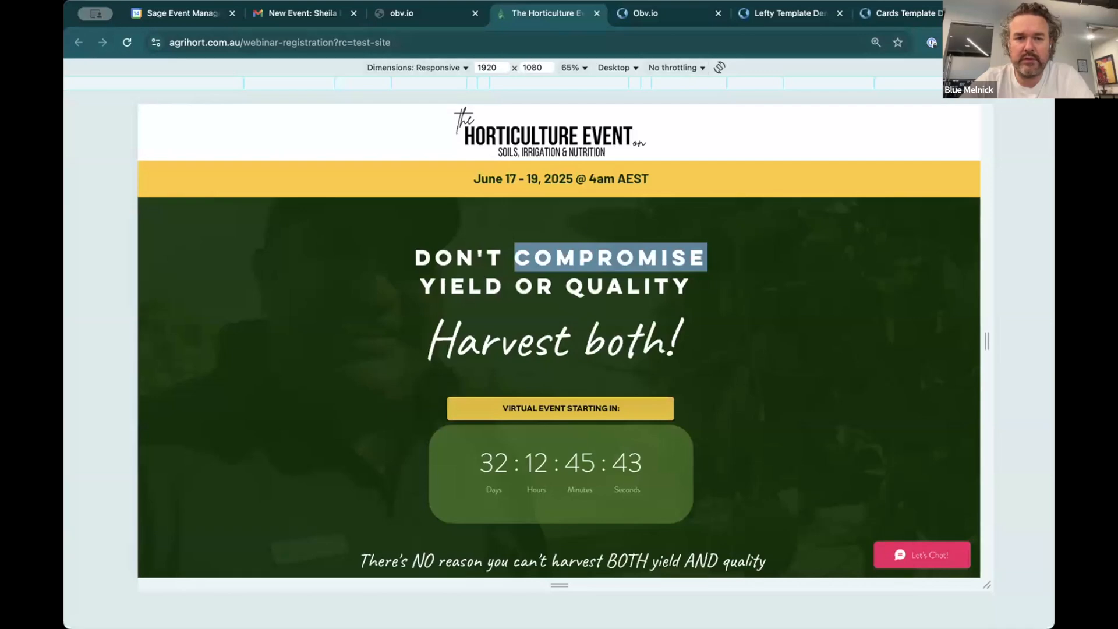
key(super+Tab)
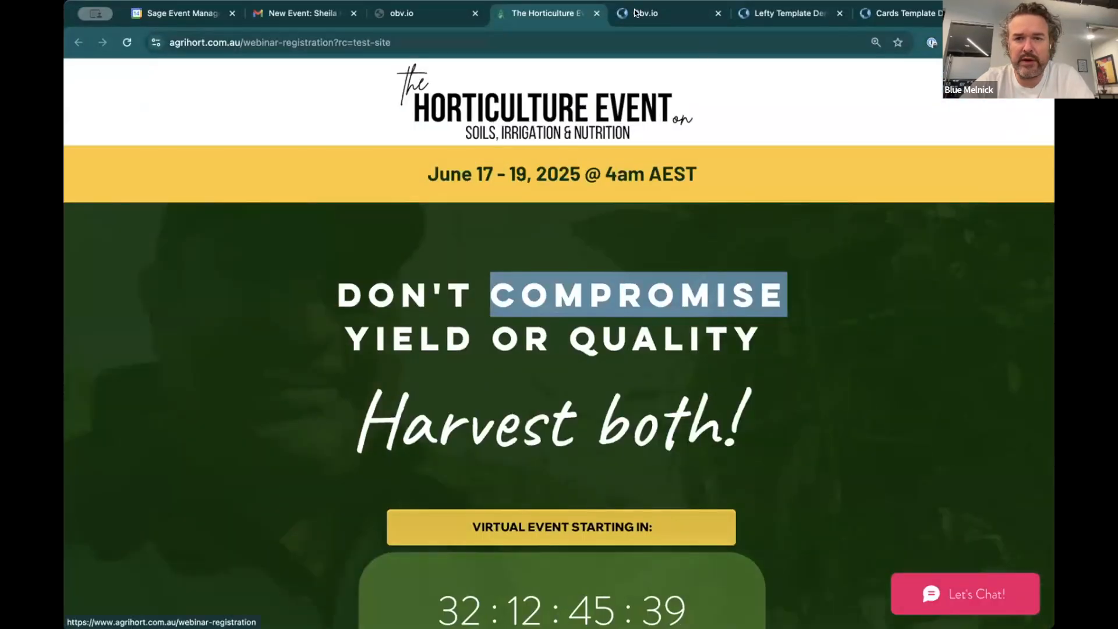
click(647, 6)
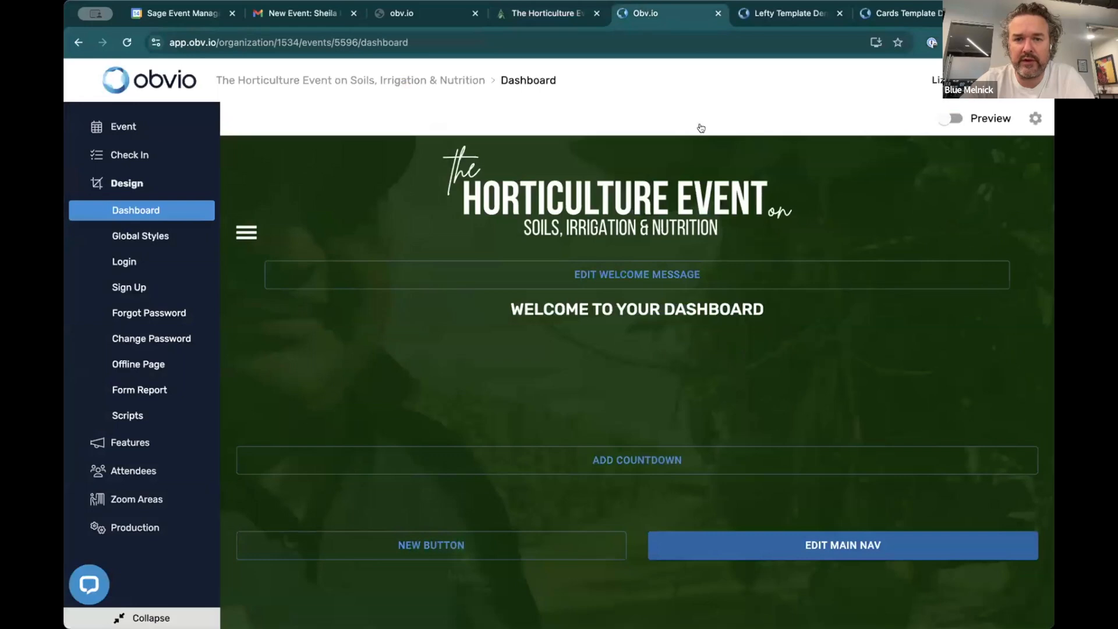
click(652, 274)
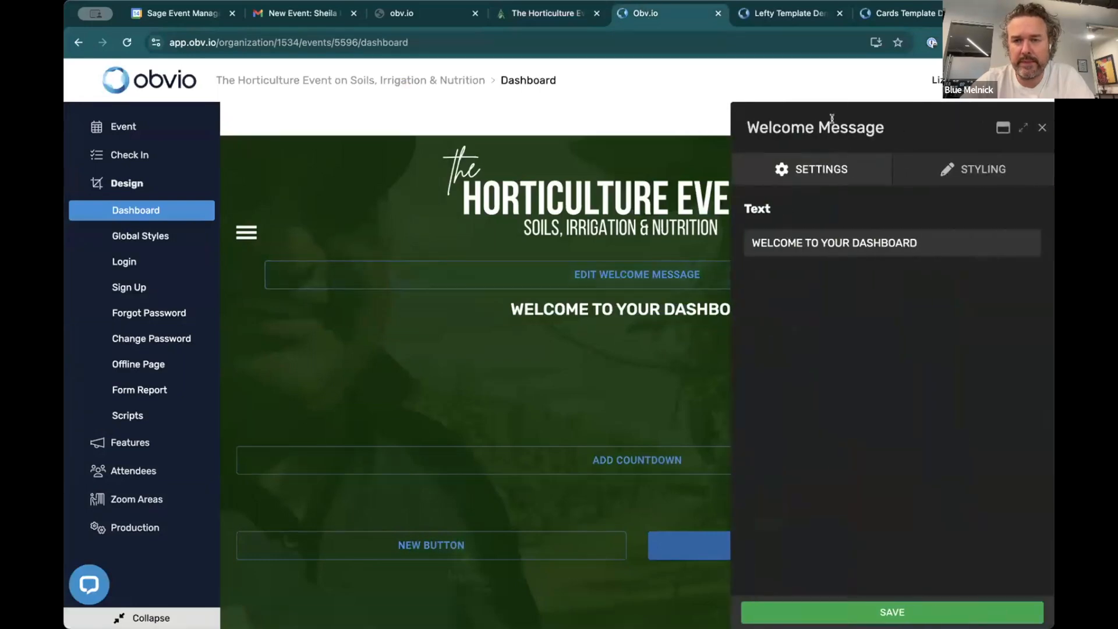
click(1042, 127)
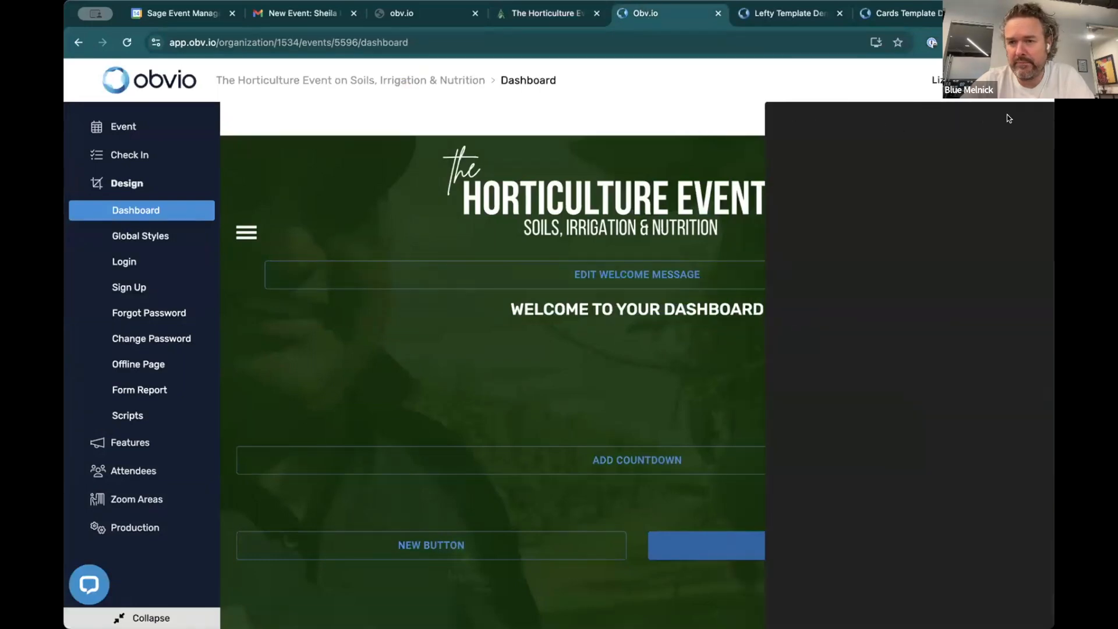
click(794, 12)
click(647, 14)
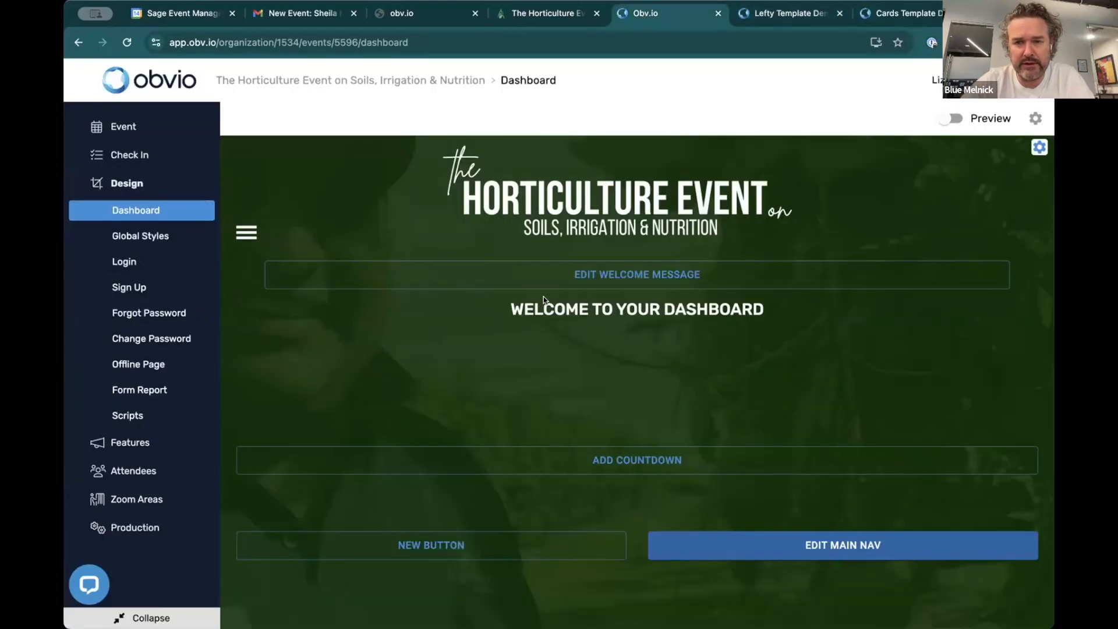
click(612, 469)
click(596, 426)
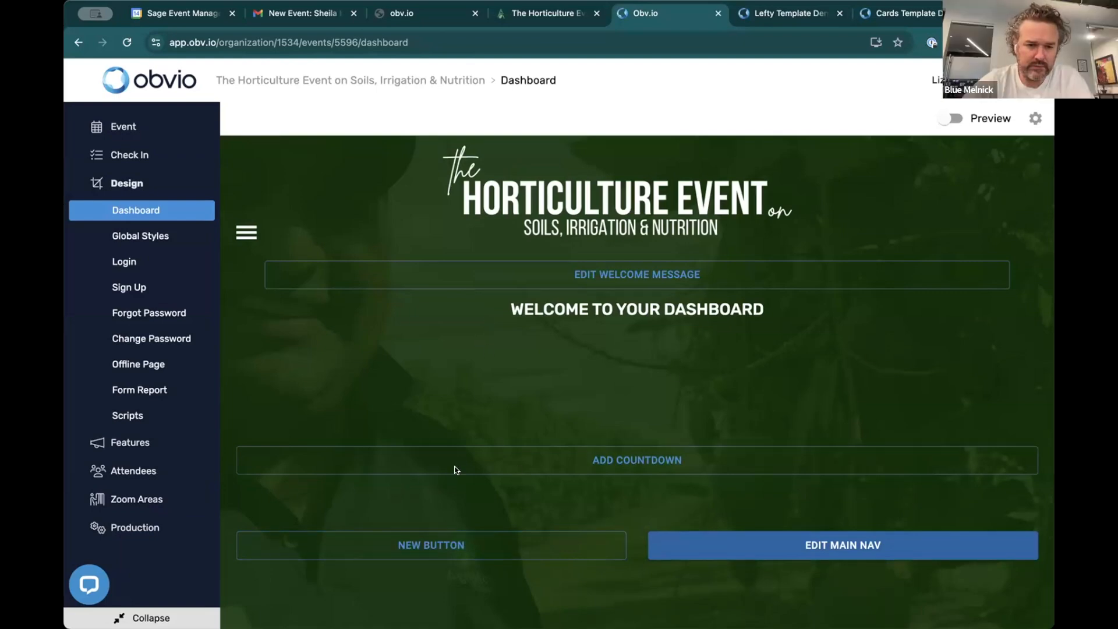
Search the welcome message's font list for "lulo" and close the message settings.
click(663, 265)
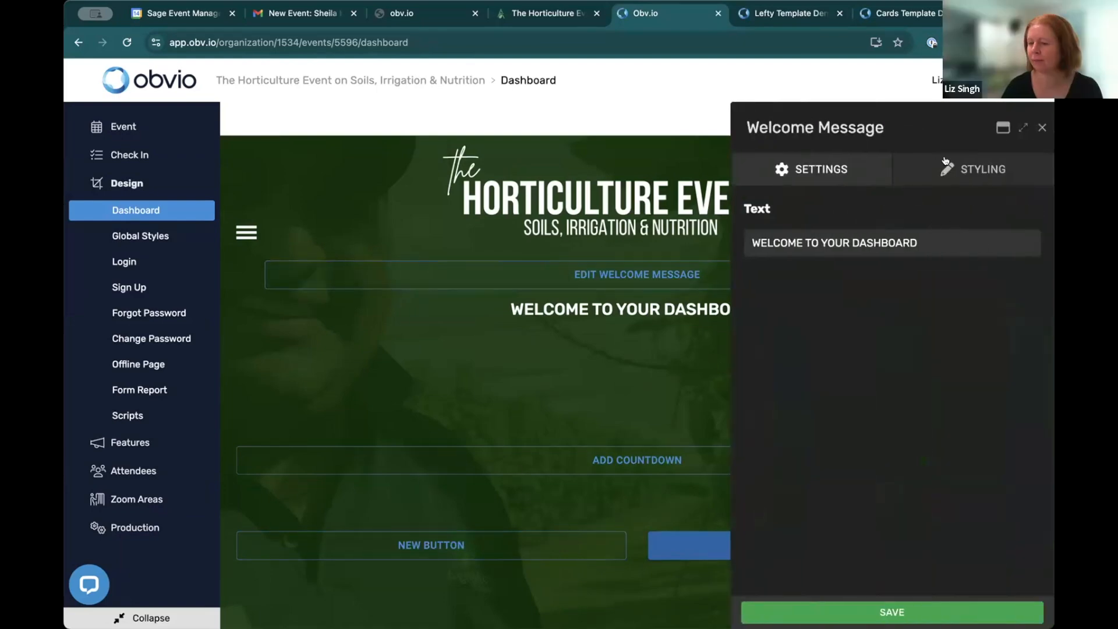
click(944, 166)
click(848, 252)
text(lulo)
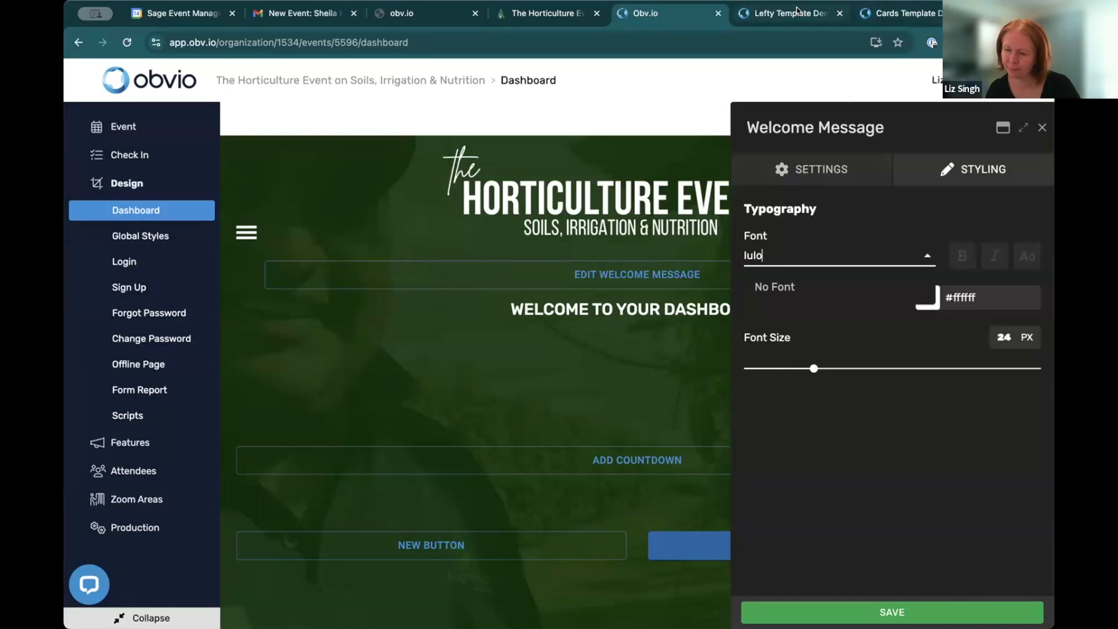
click(699, 80)
Search the web in a new tab for "google font alternative lulo" and return to the Obvio dashboard.
key(super+t)
text(goo)
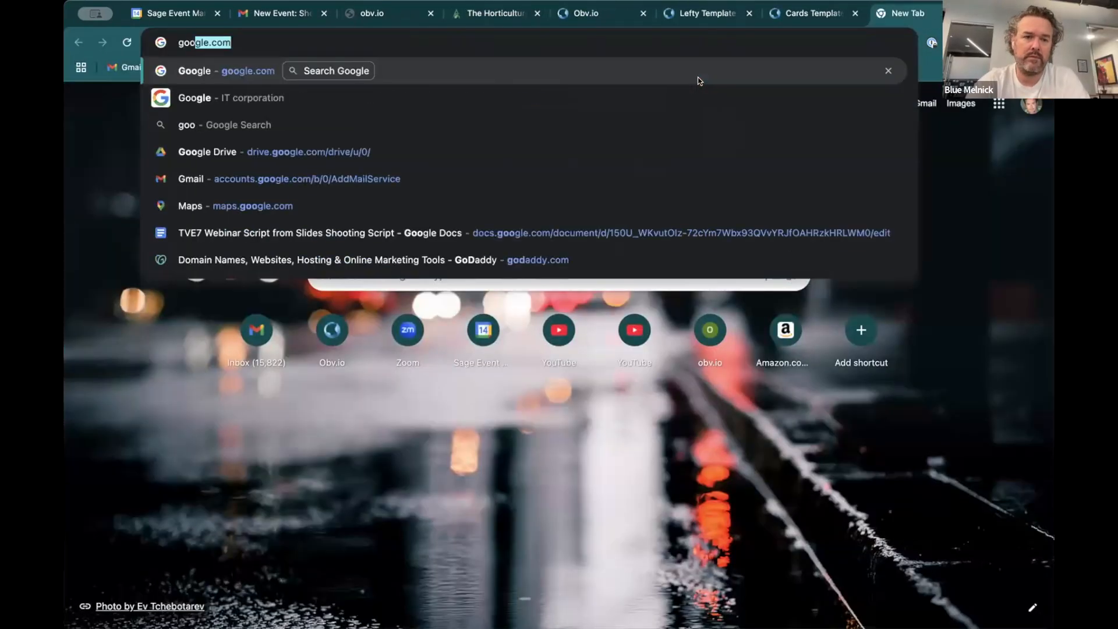
text(gle font alternative lulo)
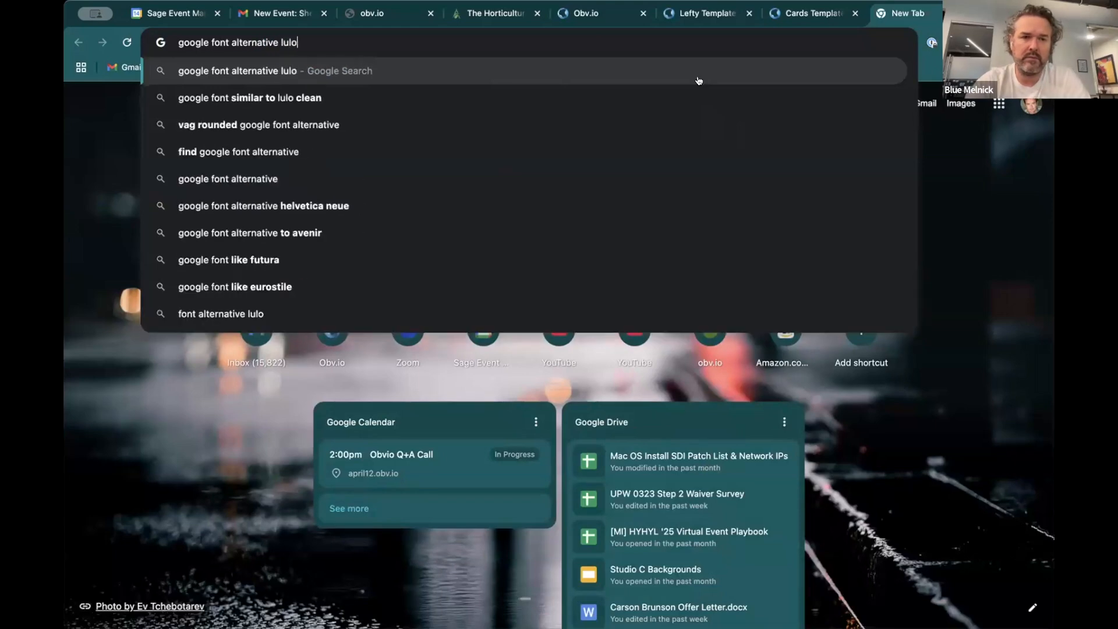
key(Return)
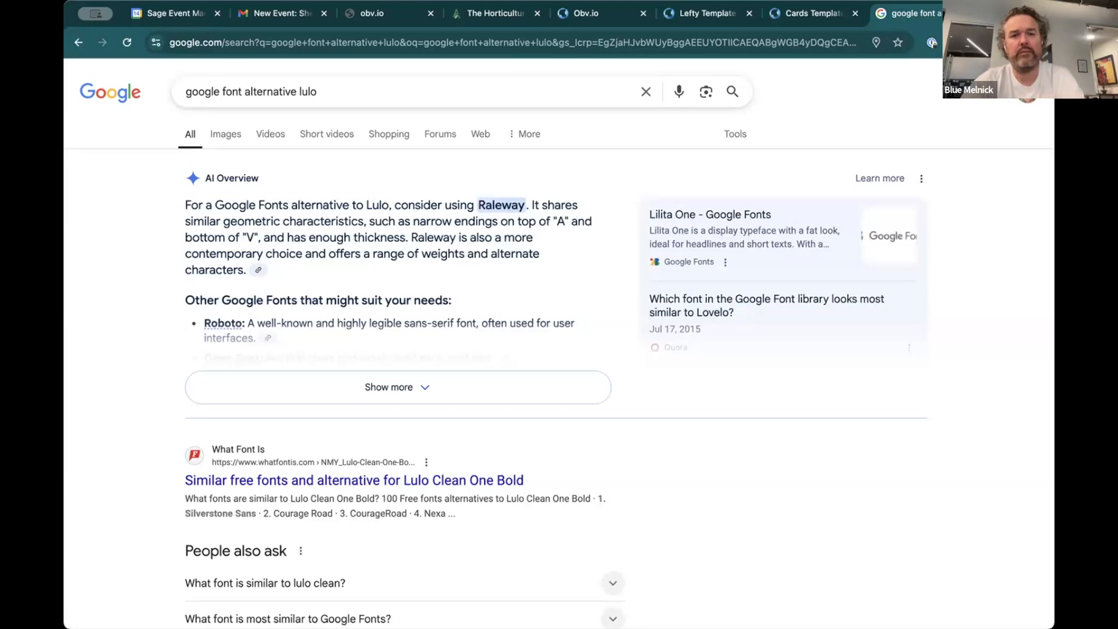
click(708, 14)
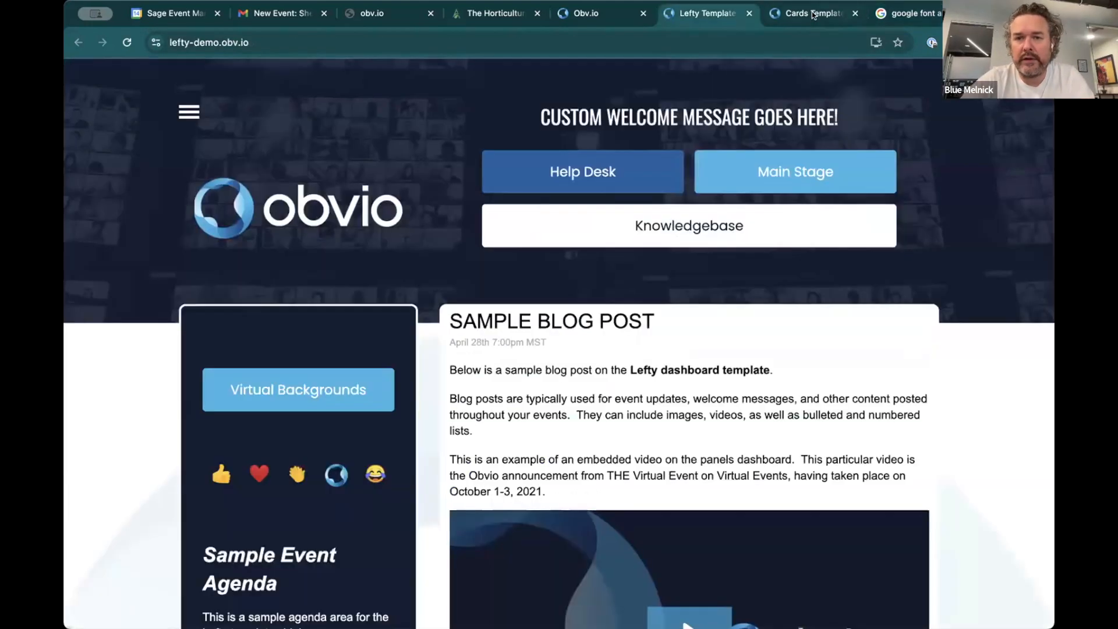
click(814, 12)
click(586, 13)
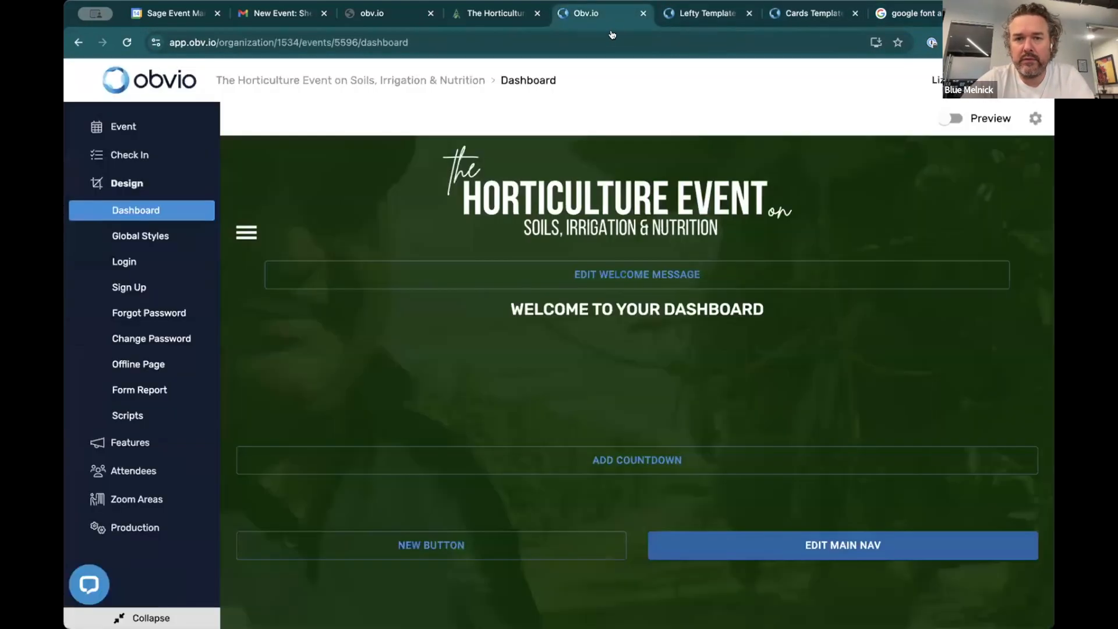
Set the welcome message's font to Raleway and close its settings.
click(667, 271)
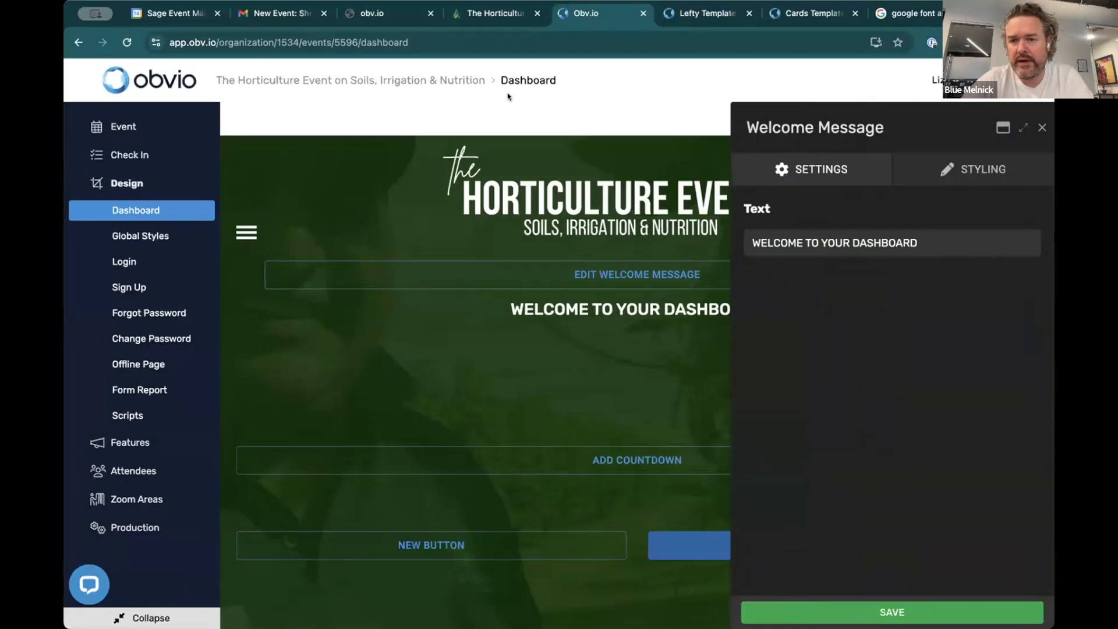
click(968, 174)
click(893, 254)
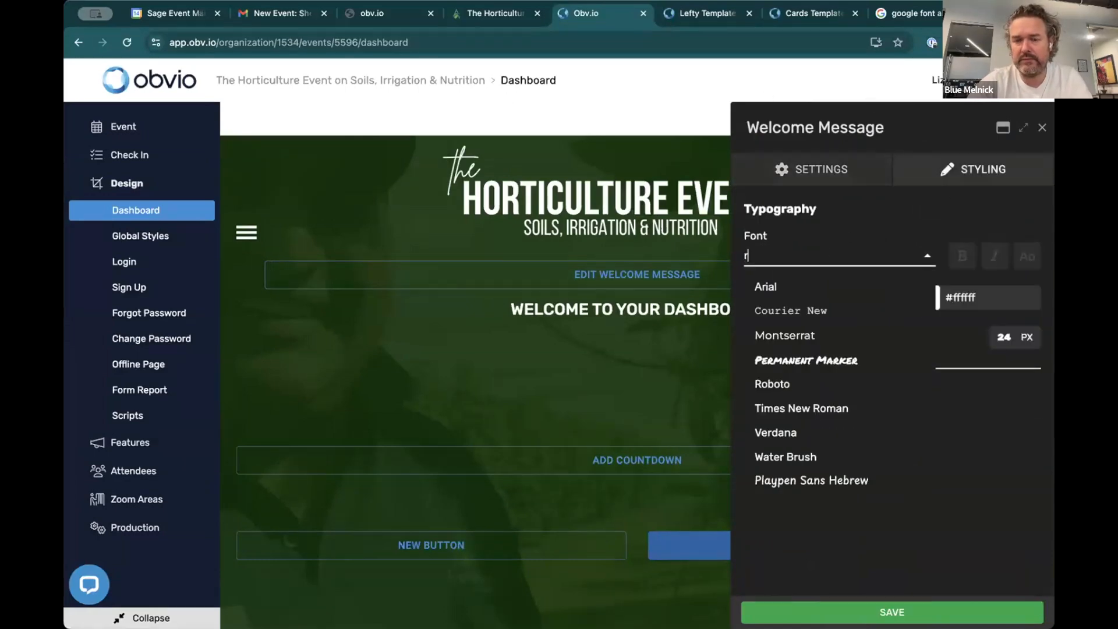
text(rale)
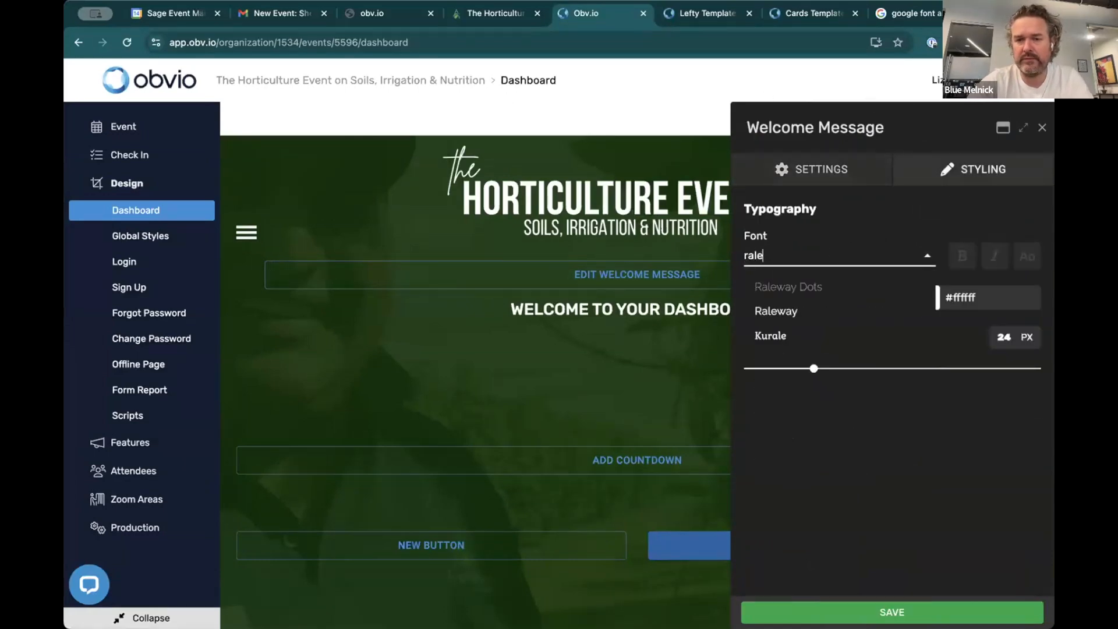
click(765, 312)
click(693, 382)
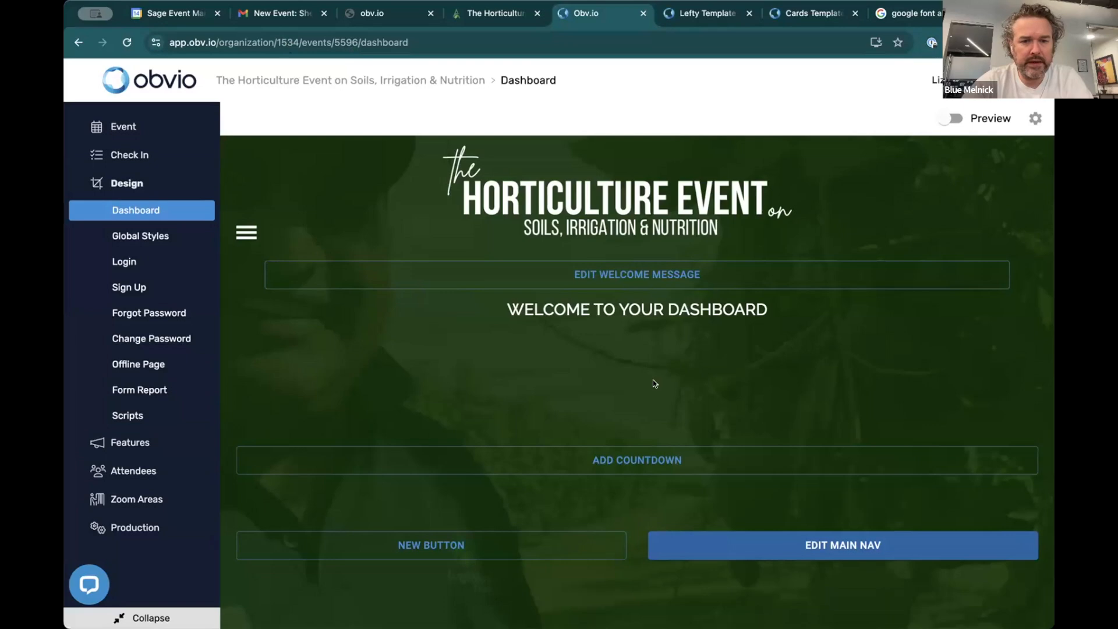
Start a new main nav button with the circle-video icon and the text "Main Stage".
click(543, 548)
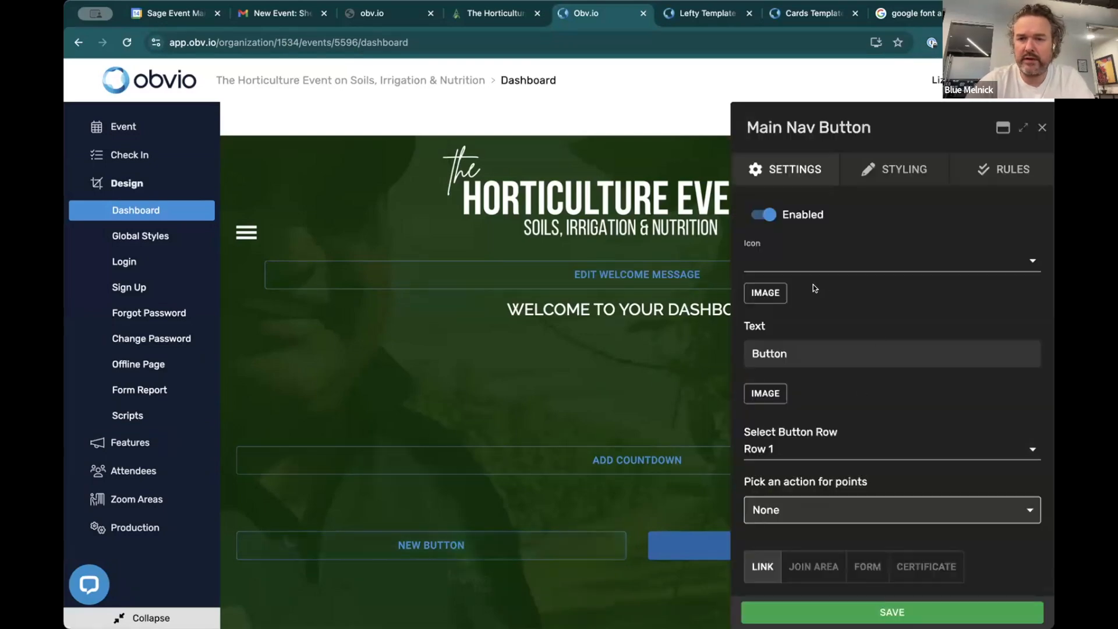
click(811, 265)
text(video)
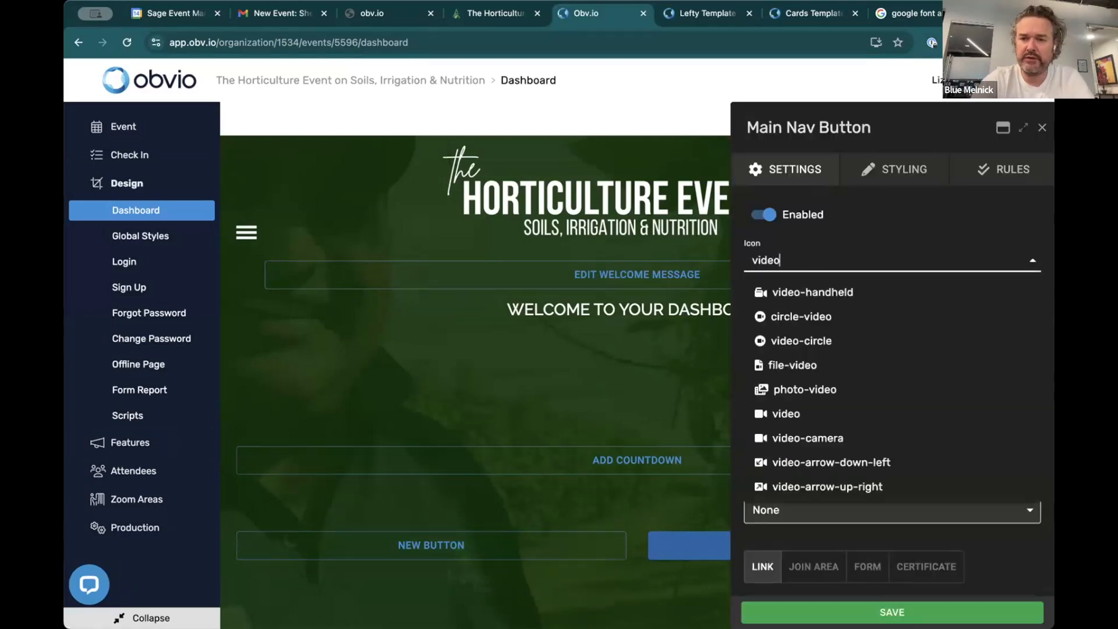
click(783, 318)
double_click(778, 347)
text(Main Stage)
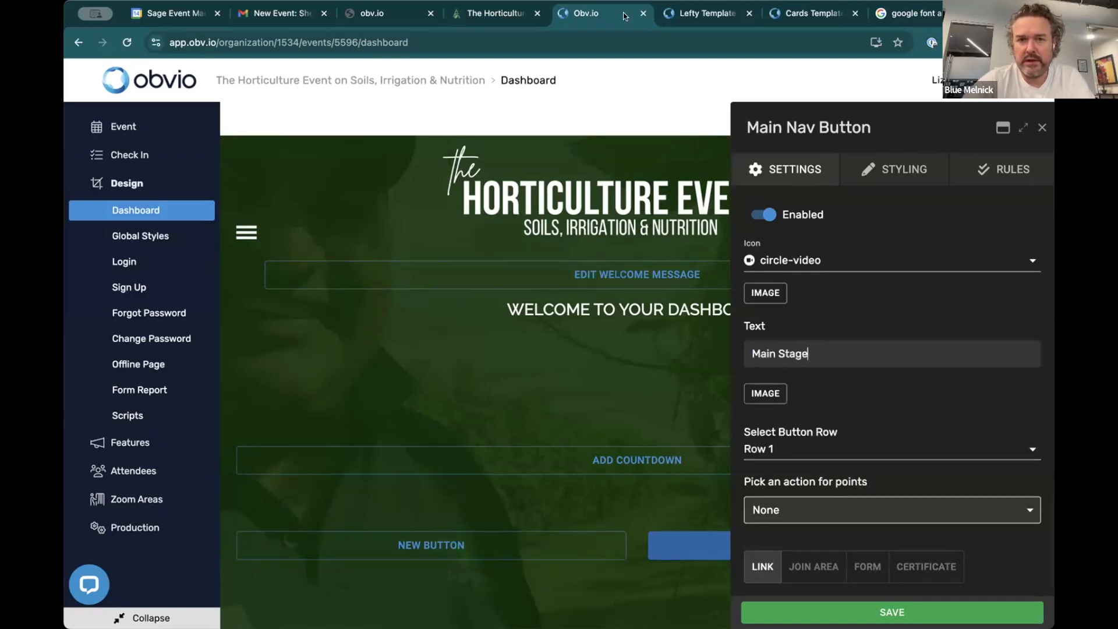
Look at the Cards template demo's button layout and return to the dashboard's button settings.
click(705, 12)
click(818, 14)
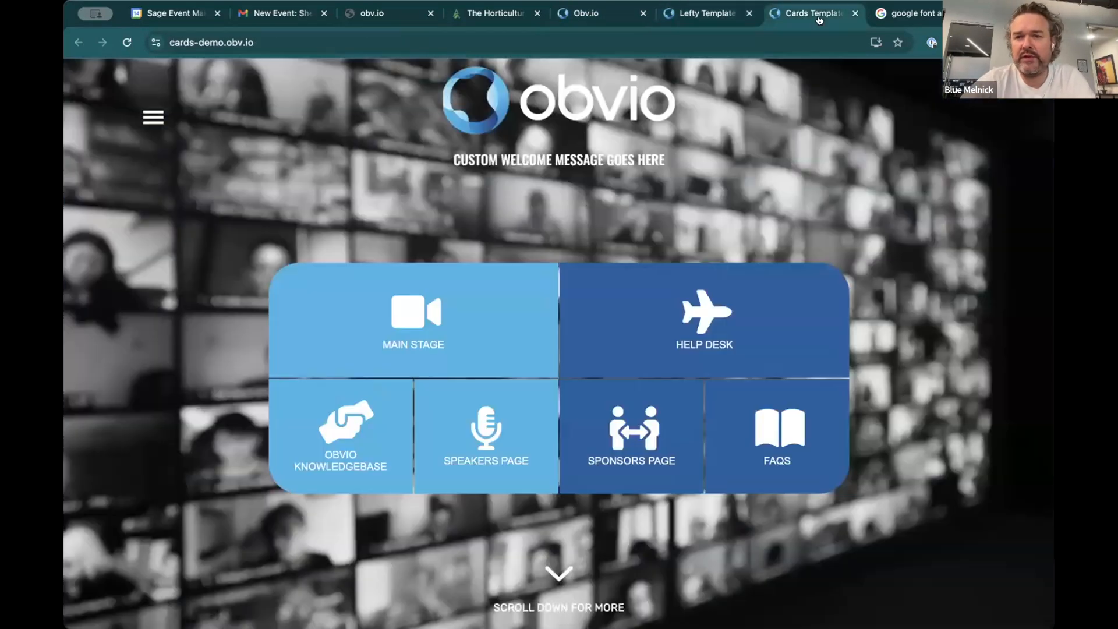
click(907, 12)
click(606, 16)
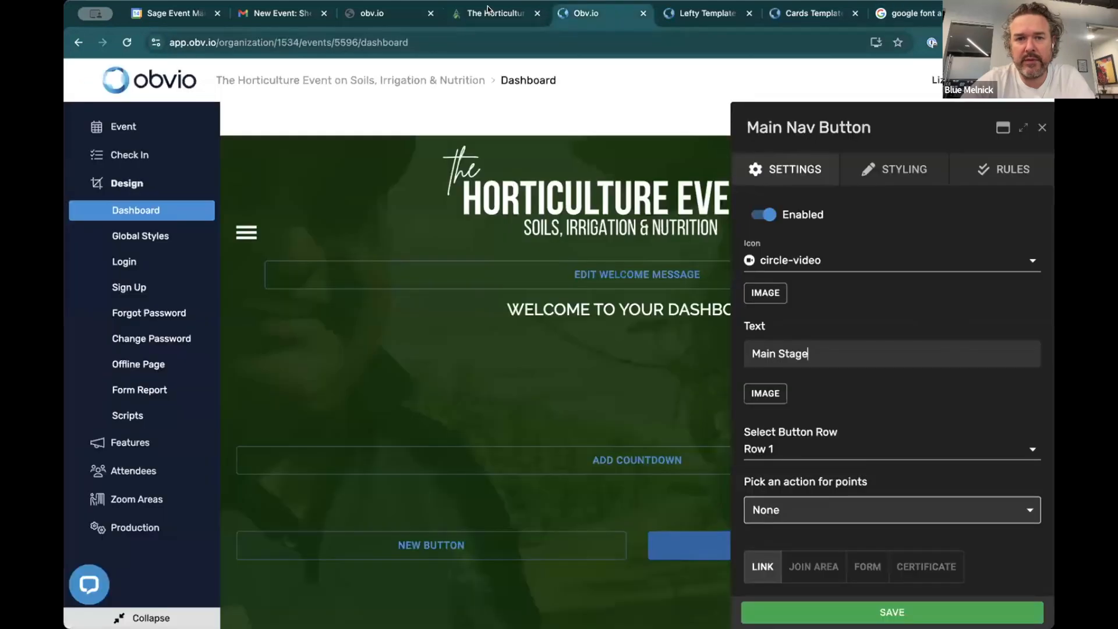
Review the registration page's countdown and ticket button styling, and return to the dashboard's button settings.
click(495, 12)
scroll(524, 299, down, 1)
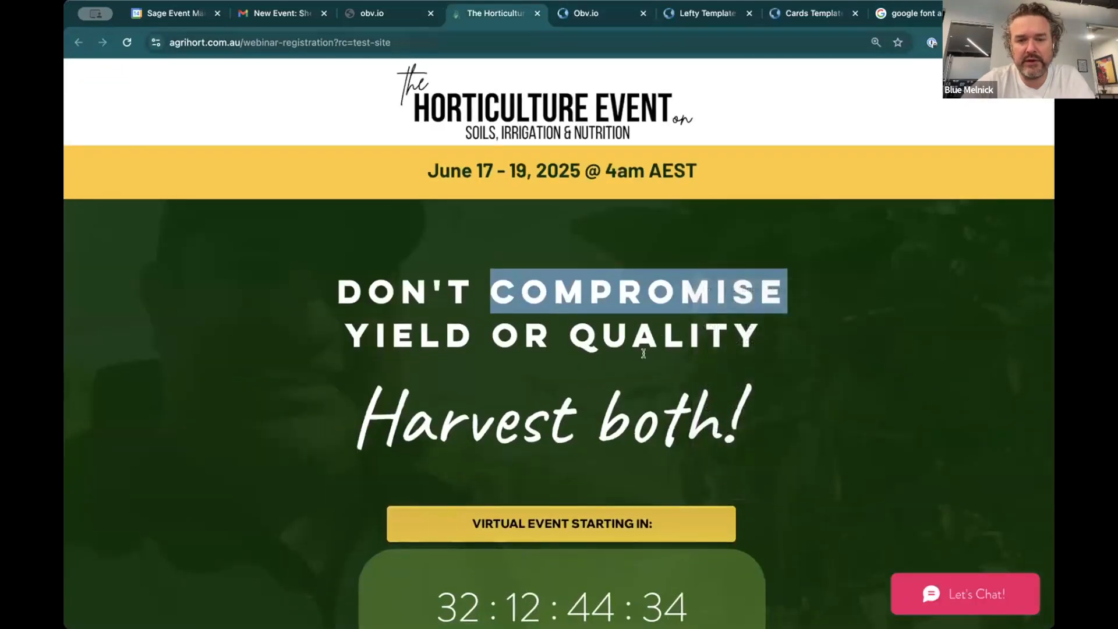
click(643, 353)
scroll(643, 353, down, 5)
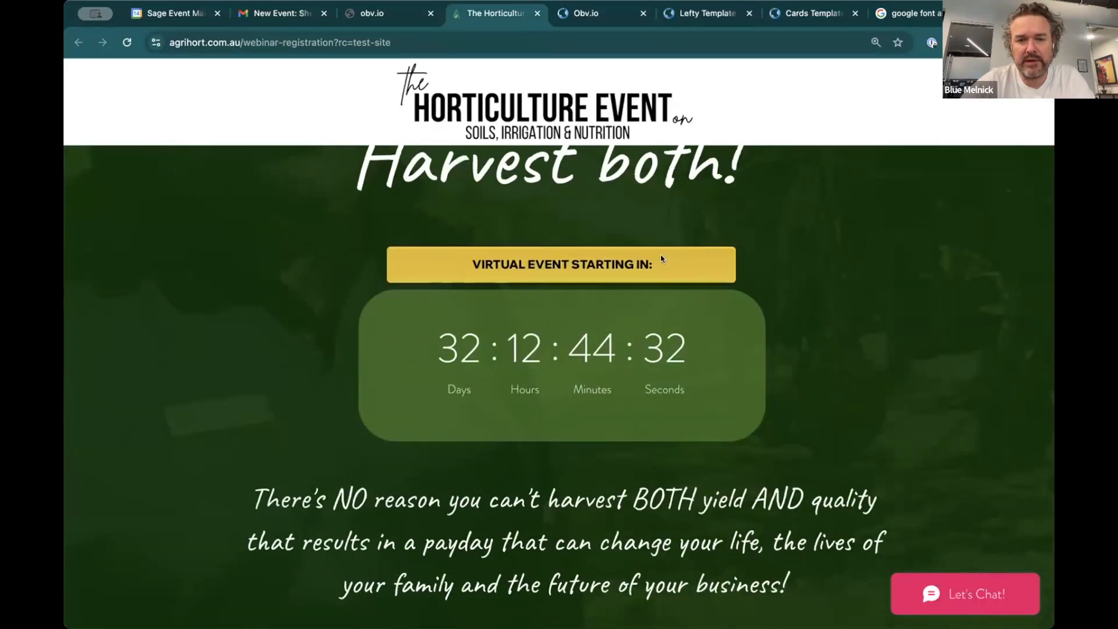
scroll(666, 311, down, 2)
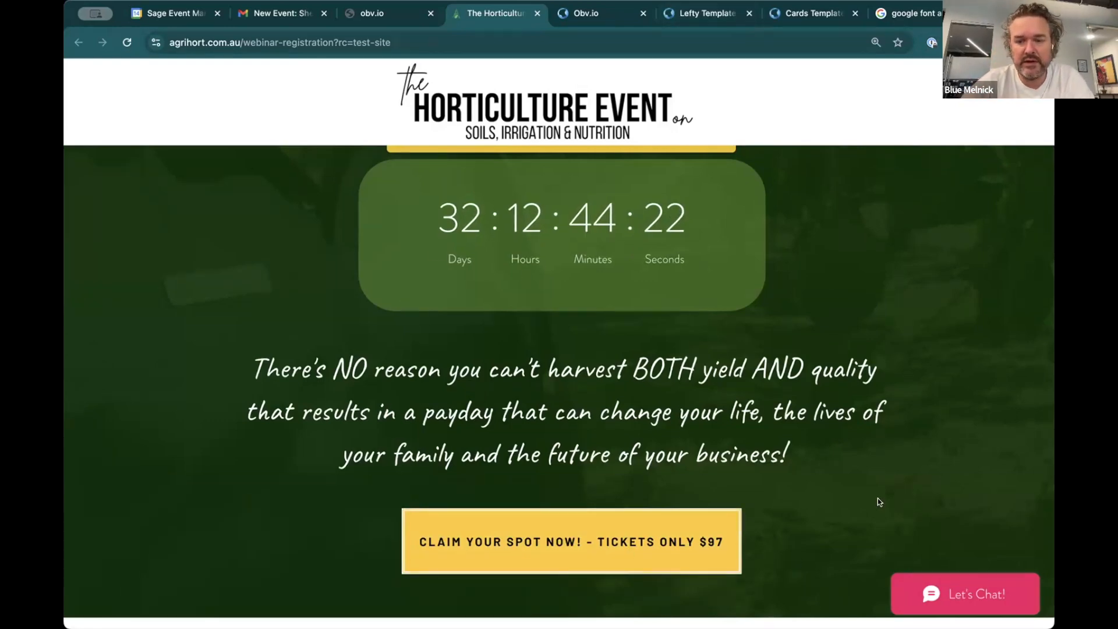
scroll(904, 492, down, 3)
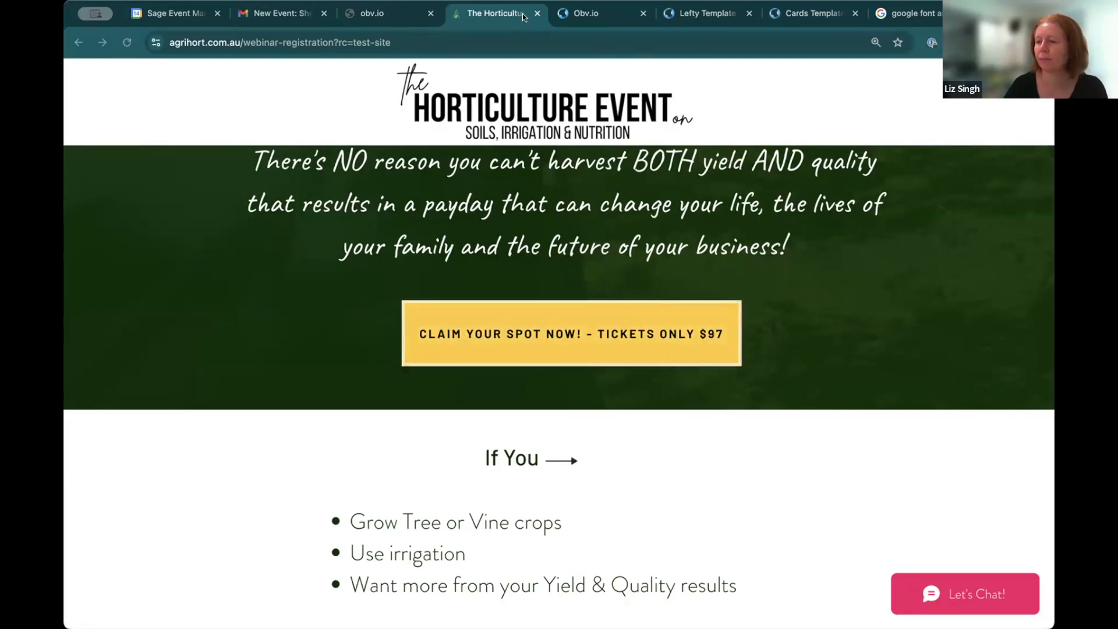
click(695, 10)
click(585, 13)
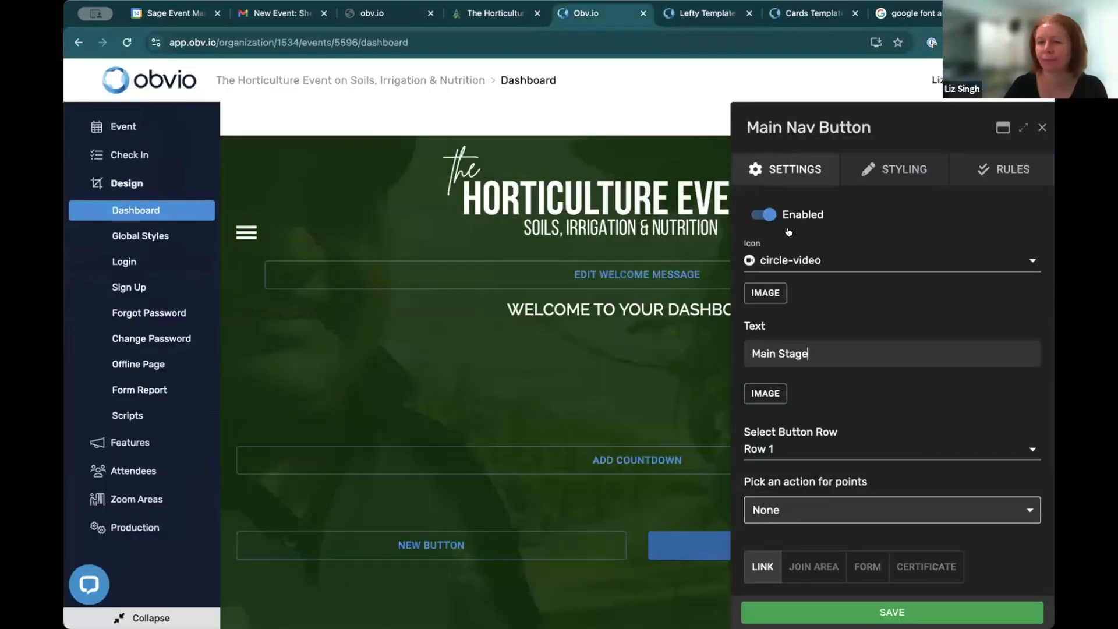
Set the Main Stage button's solid background color to #FFC823.
click(885, 169)
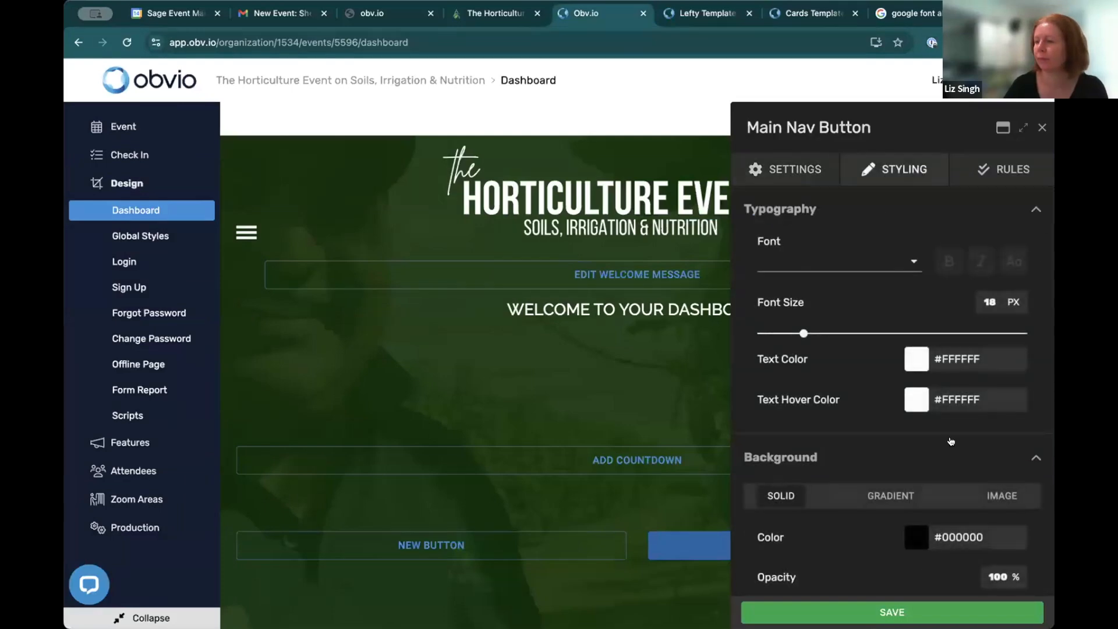
double_click(962, 538)
text(FFC823)
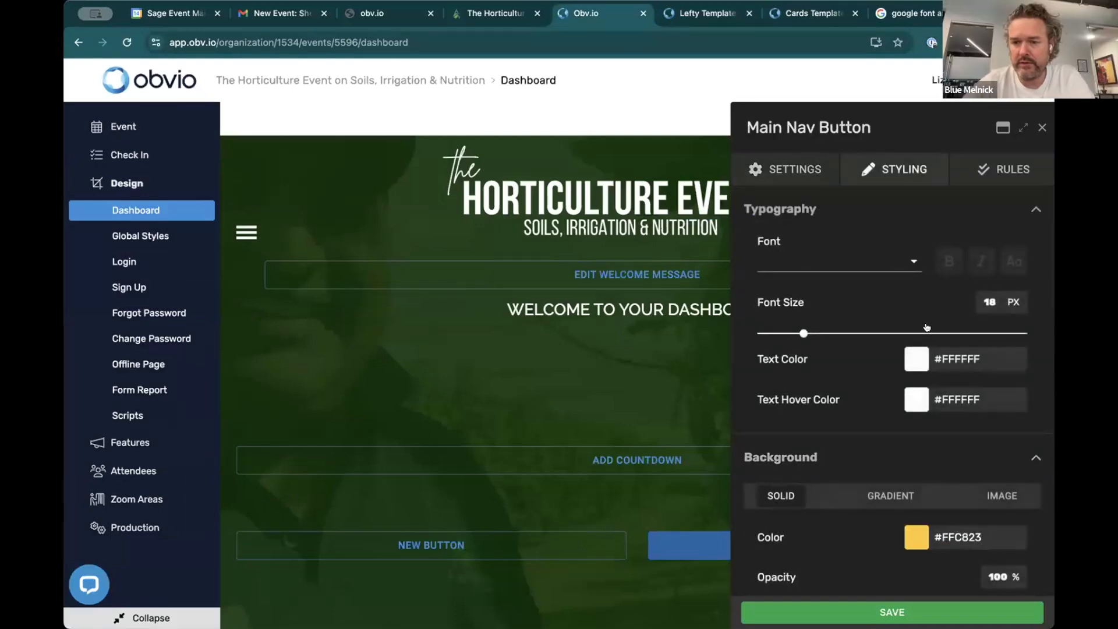
scroll(906, 432, down, 3)
scroll(904, 431, down, 2)
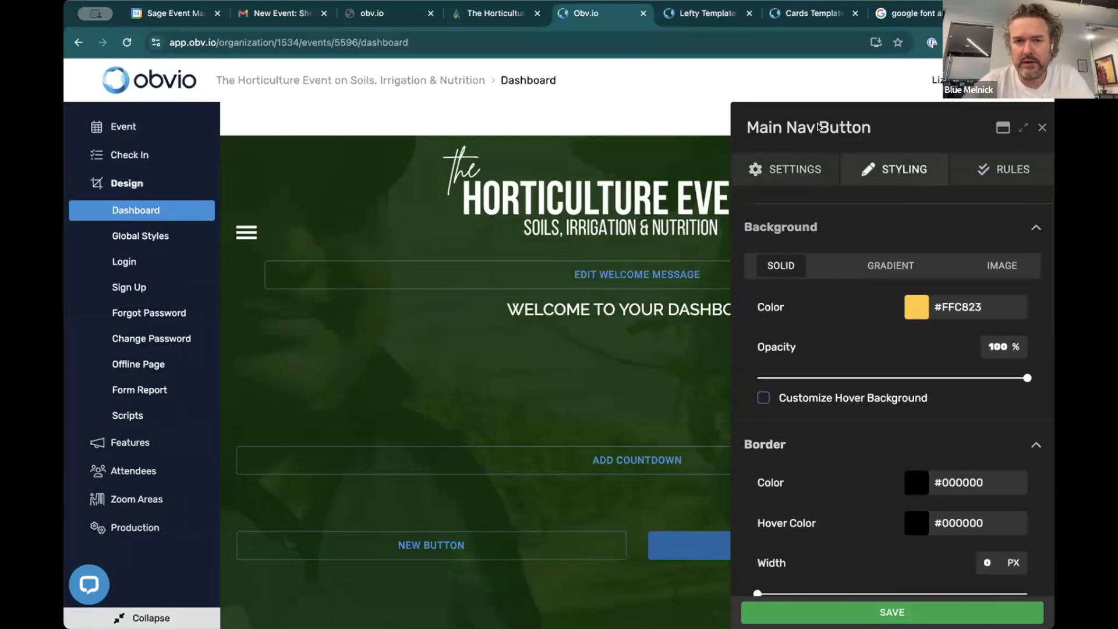
Check the registration page's yellow ticket button for its text and border styling, and return to the dashboard.
click(707, 13)
click(495, 13)
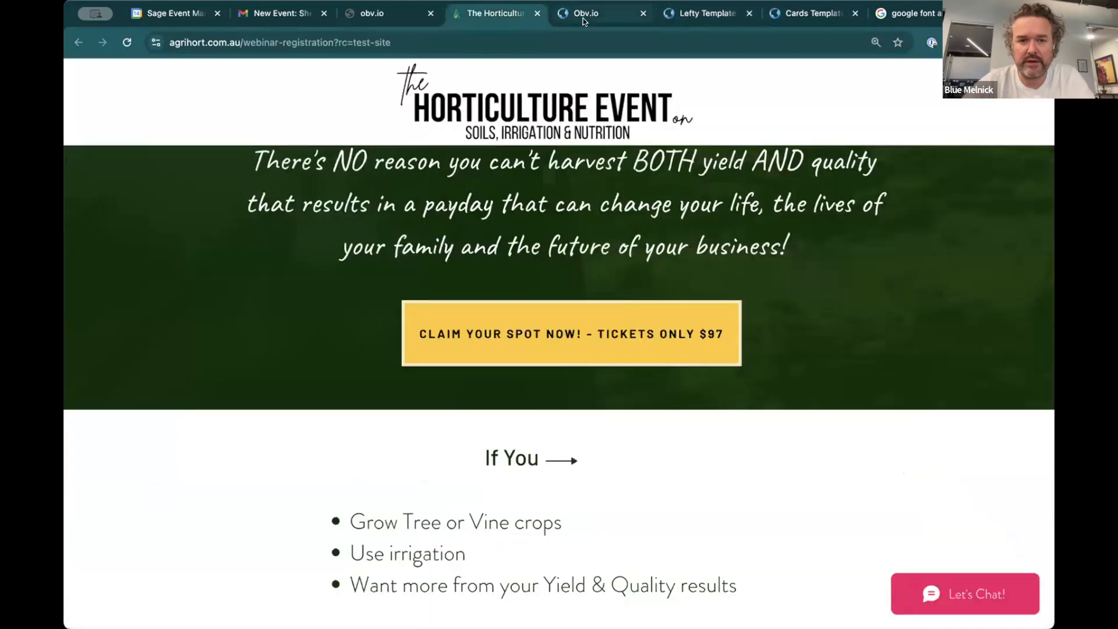
click(582, 16)
Set the Main Stage button's text color to near-black #070707 and its text hover color to #010101.
scroll(961, 352, up, 4)
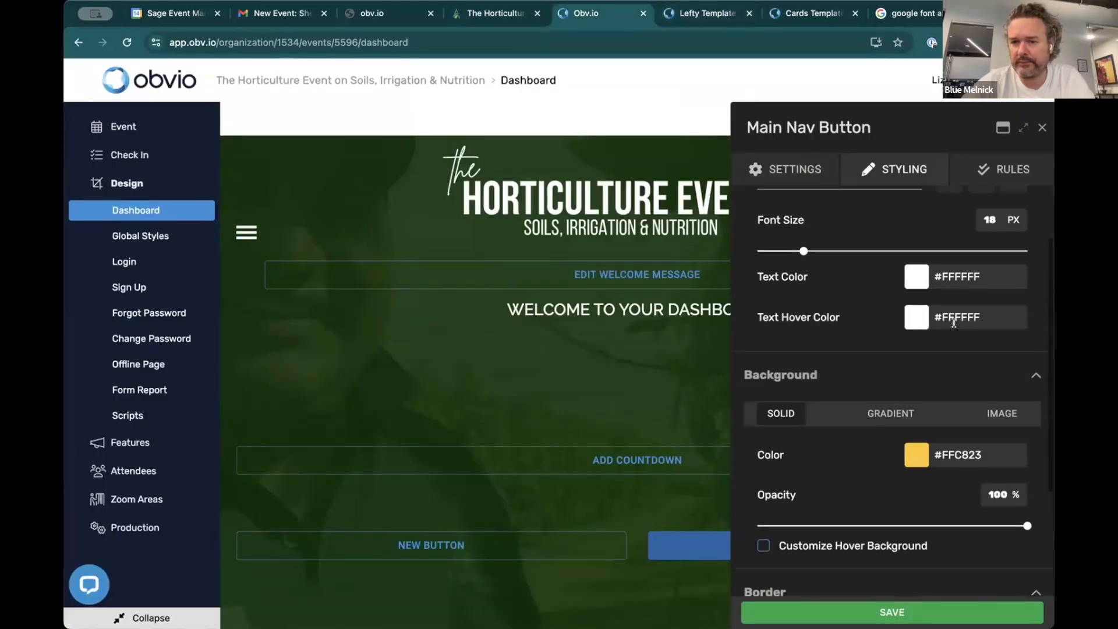
click(916, 374)
click(829, 415)
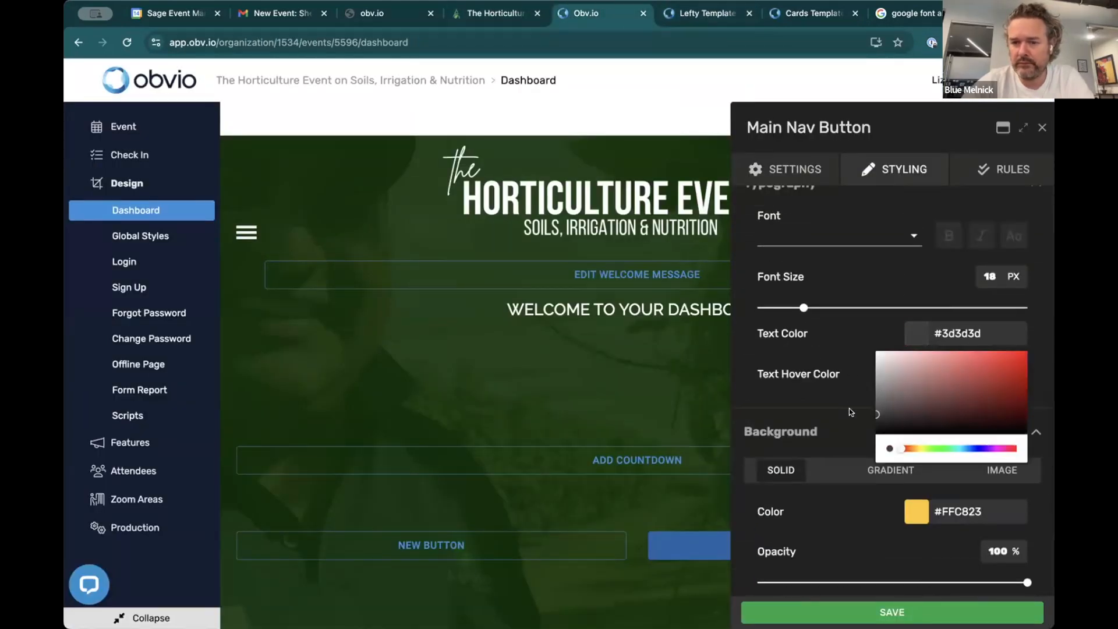
click(866, 419)
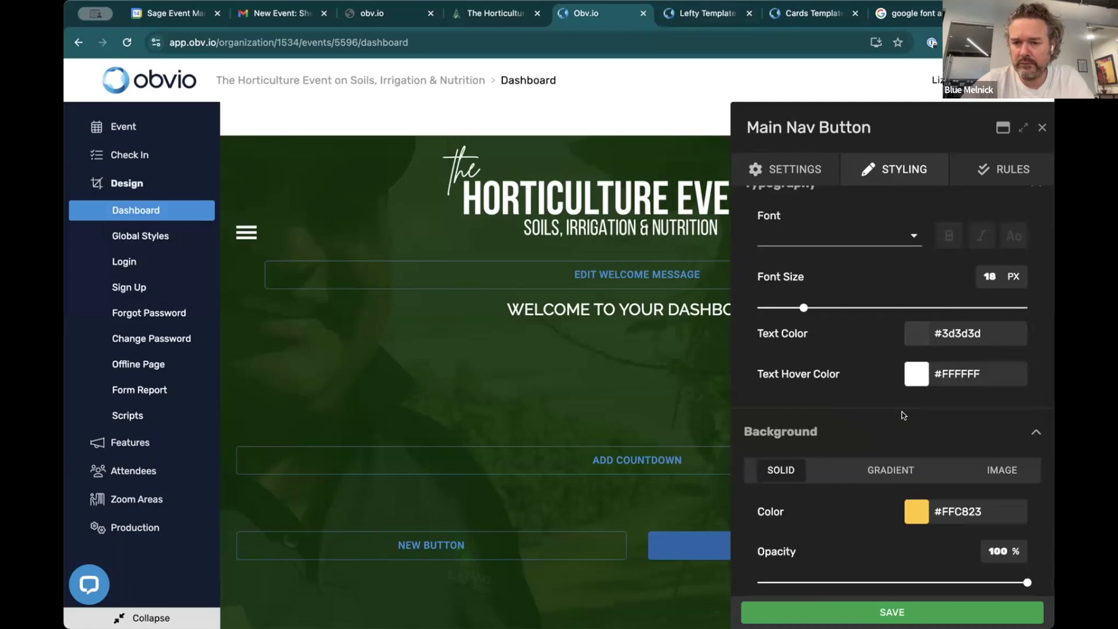
click(916, 335)
drag(899, 406, 841, 463)
click(850, 361)
click(913, 375)
click(840, 352)
Enable a customized hover background for the Main Stage button with the lighter yellow #f5d153, and save the button.
scroll(856, 487, down, 1)
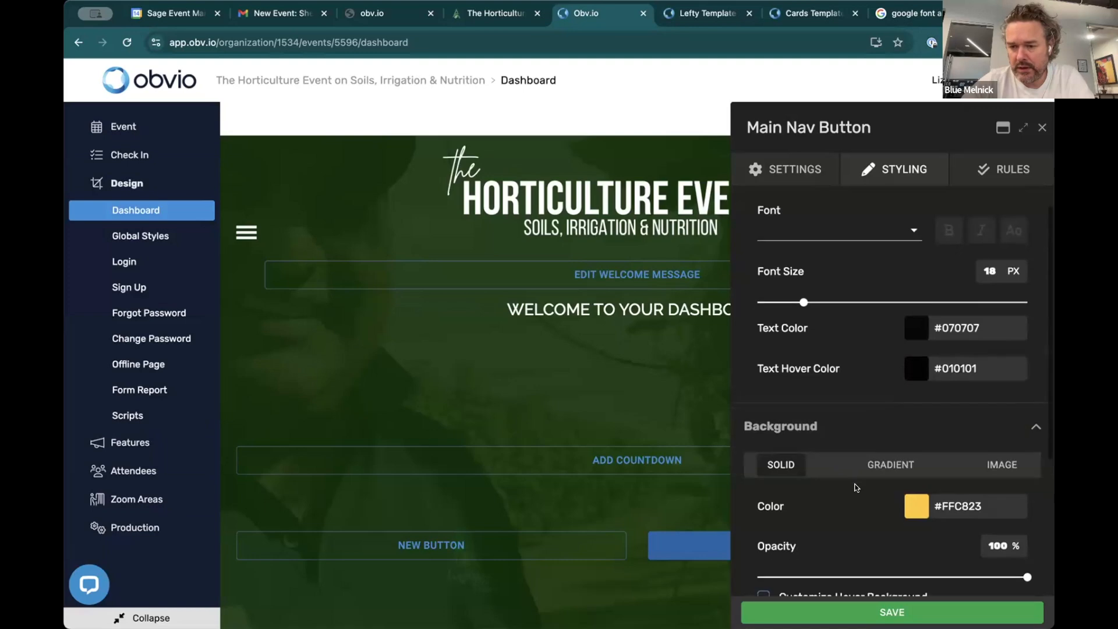
scroll(856, 487, down, 3)
scroll(819, 462, down, 1)
click(877, 381)
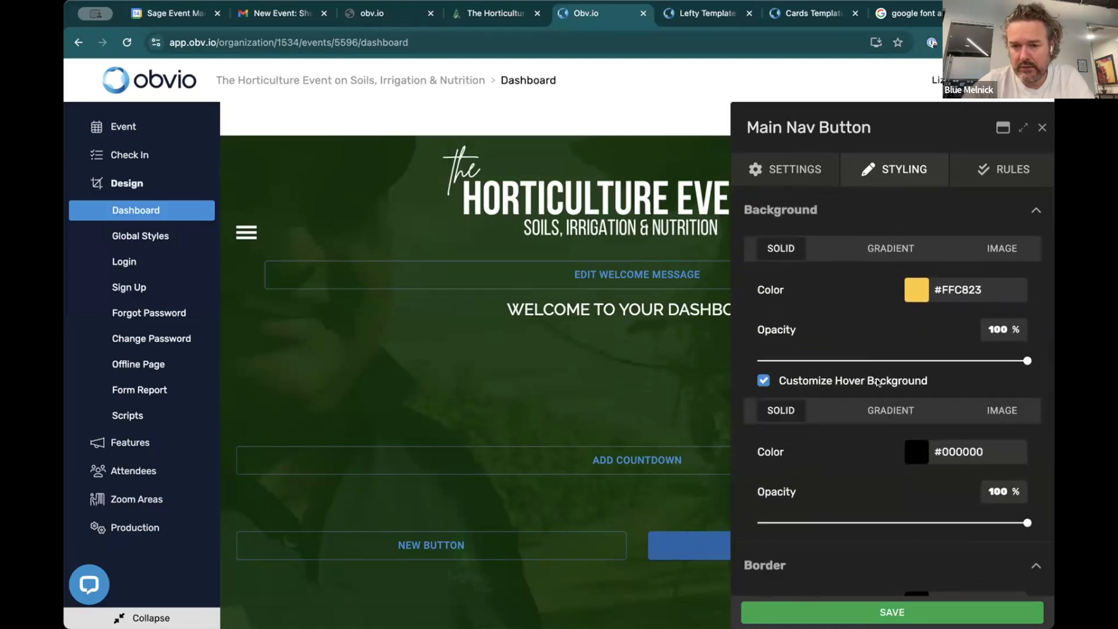
double_click(962, 451)
text(FFC823)
click(907, 456)
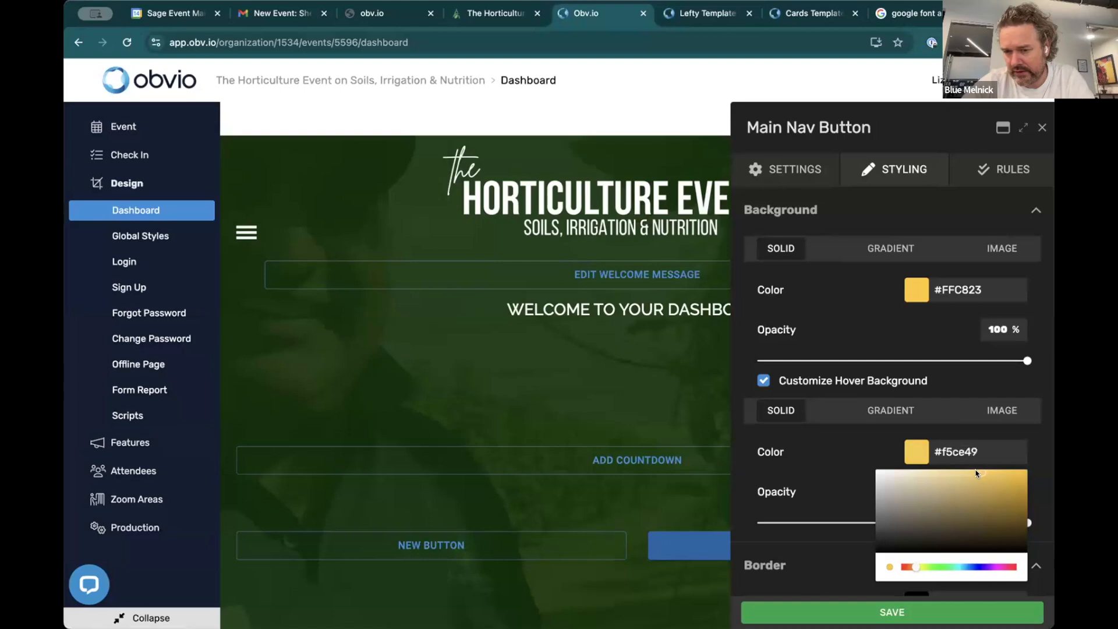
click(854, 430)
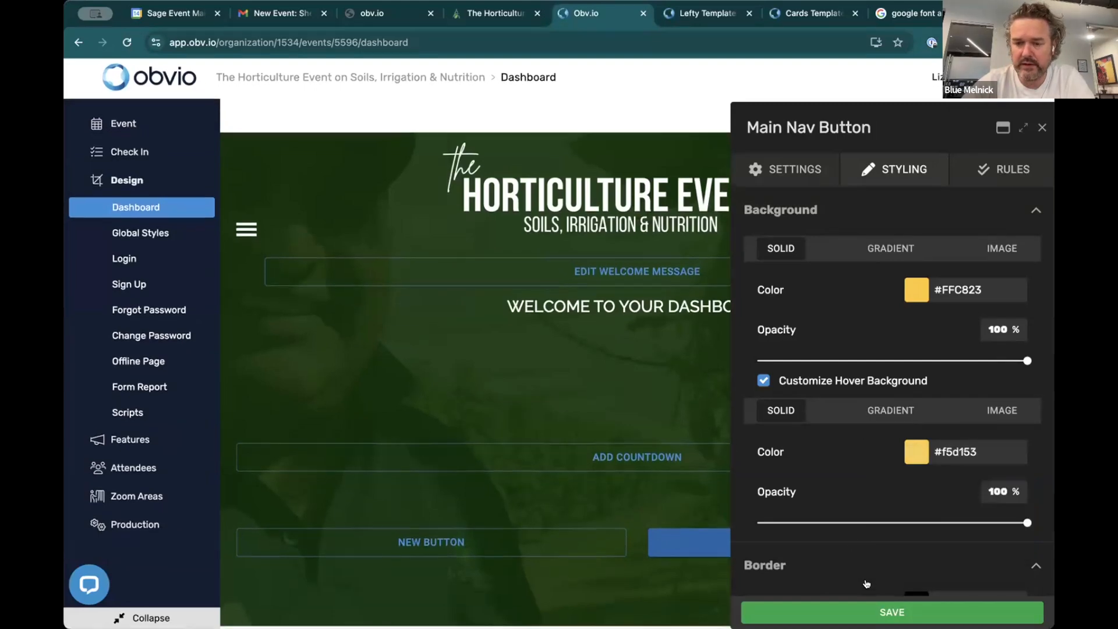
scroll(867, 527, down, 1)
scroll(867, 523, down, 3)
click(848, 605)
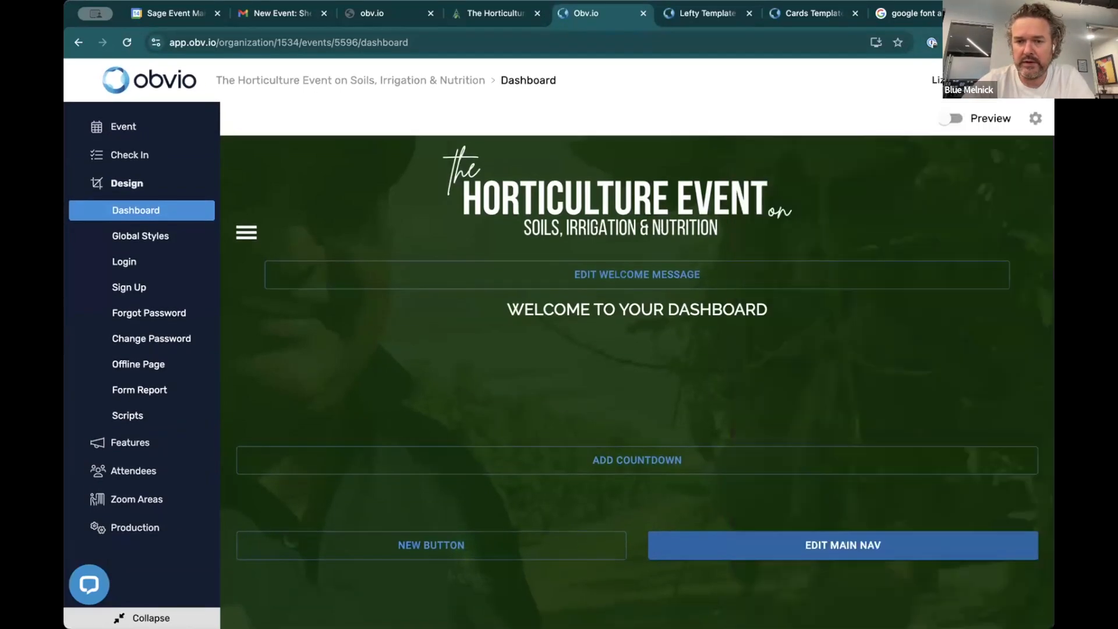
Give the Main Stage button a thin border with color and hover color #ffffff, and save it.
mouse_move(682, 506)
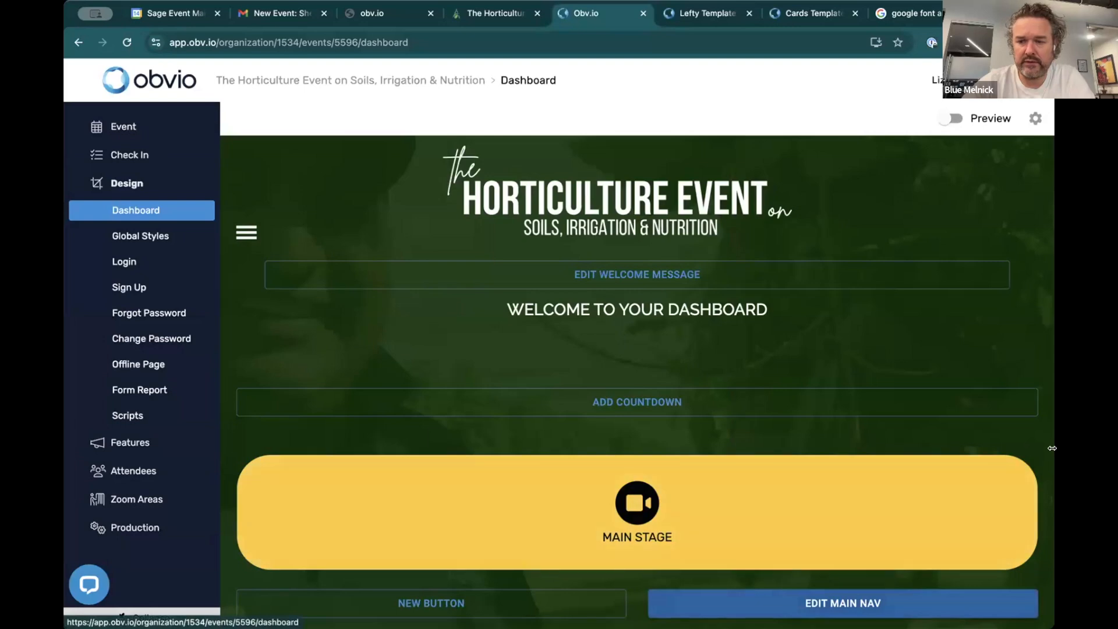
click(1023, 465)
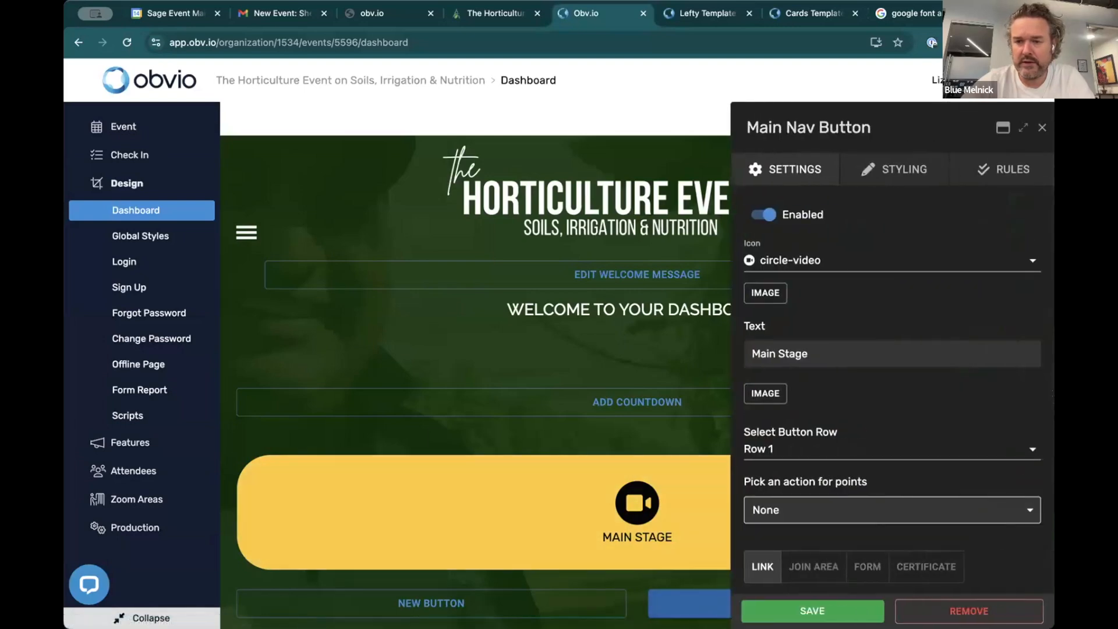
click(891, 168)
scroll(932, 443, down, 5)
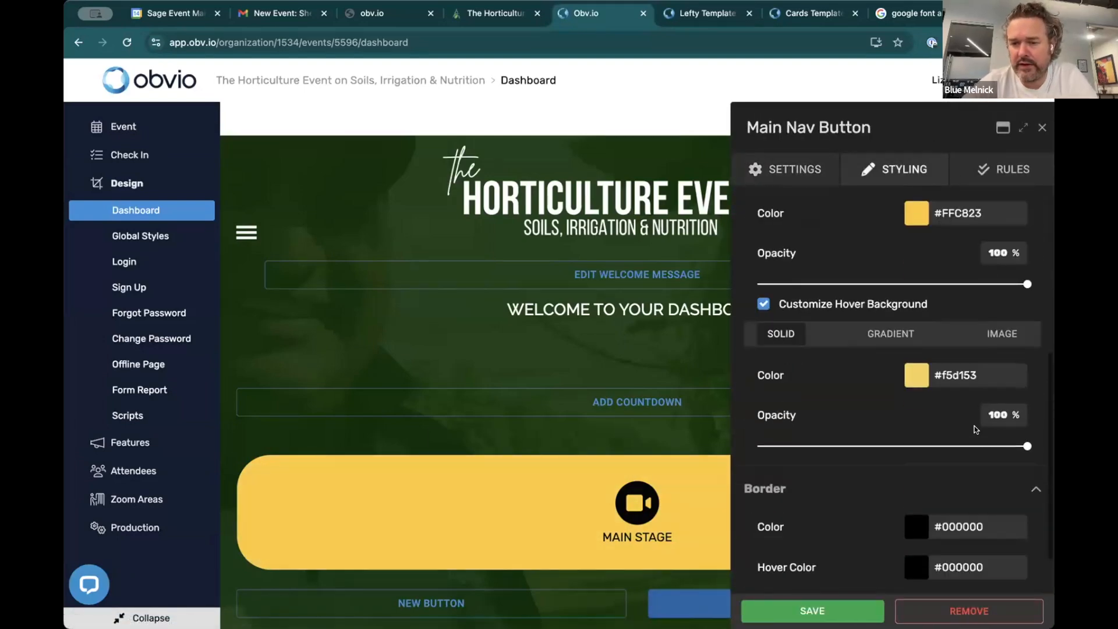
scroll(1001, 450, down, 1)
click(916, 458)
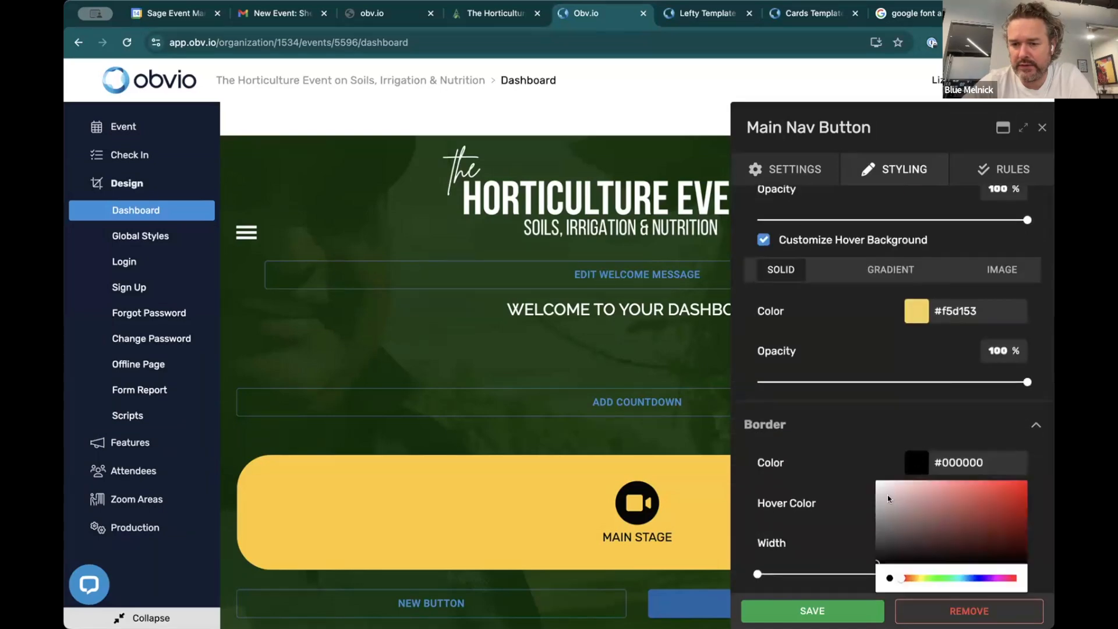
drag(887, 495, 849, 469)
click(915, 503)
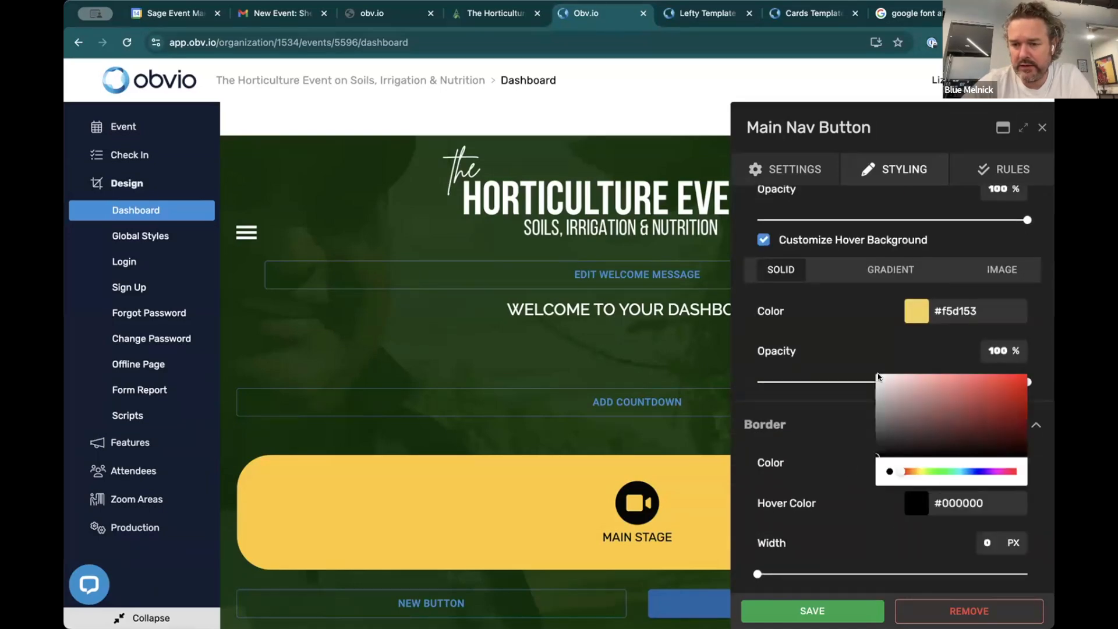
drag(879, 372, 832, 354)
drag(757, 573, 767, 573)
scroll(818, 466, up, 1)
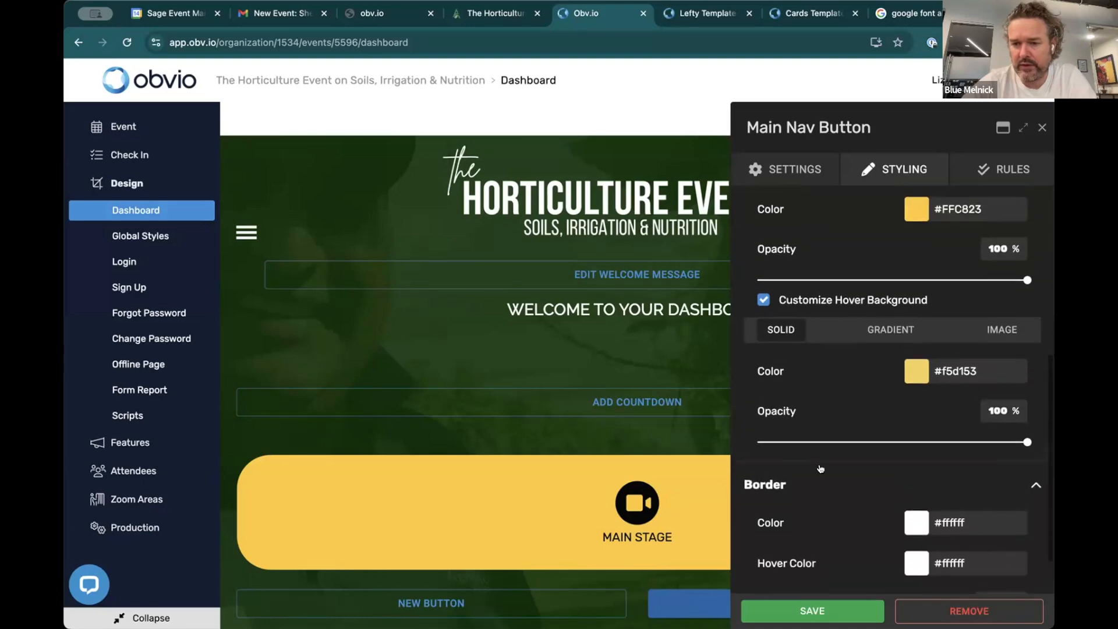
click(812, 610)
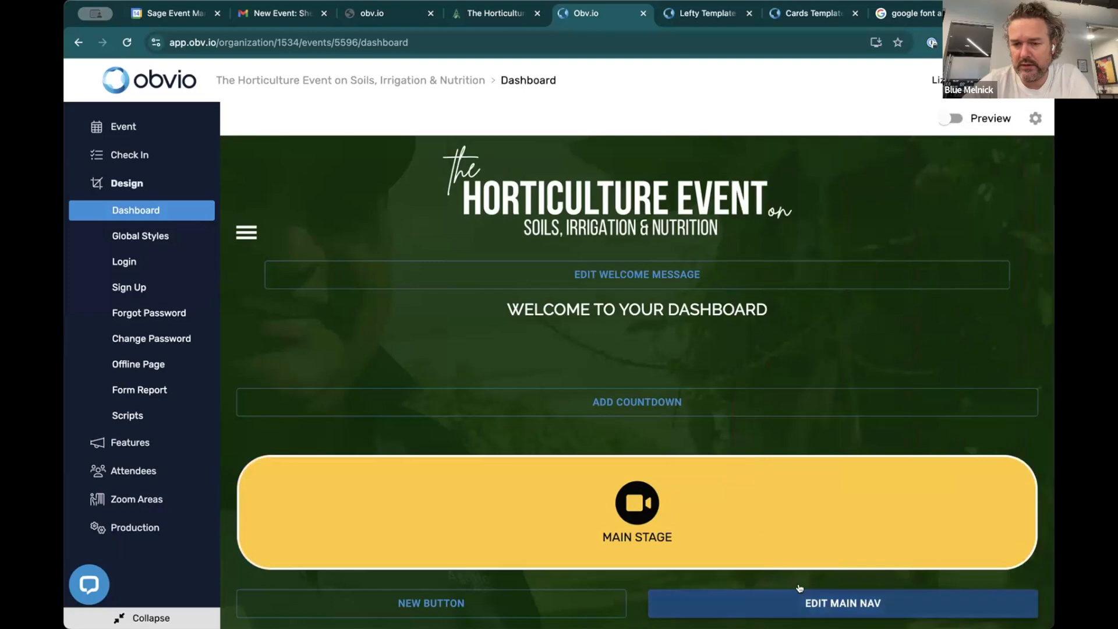
Set the main nav's border radius to 0 px so its buttons have square corners, and save the settings.
click(737, 599)
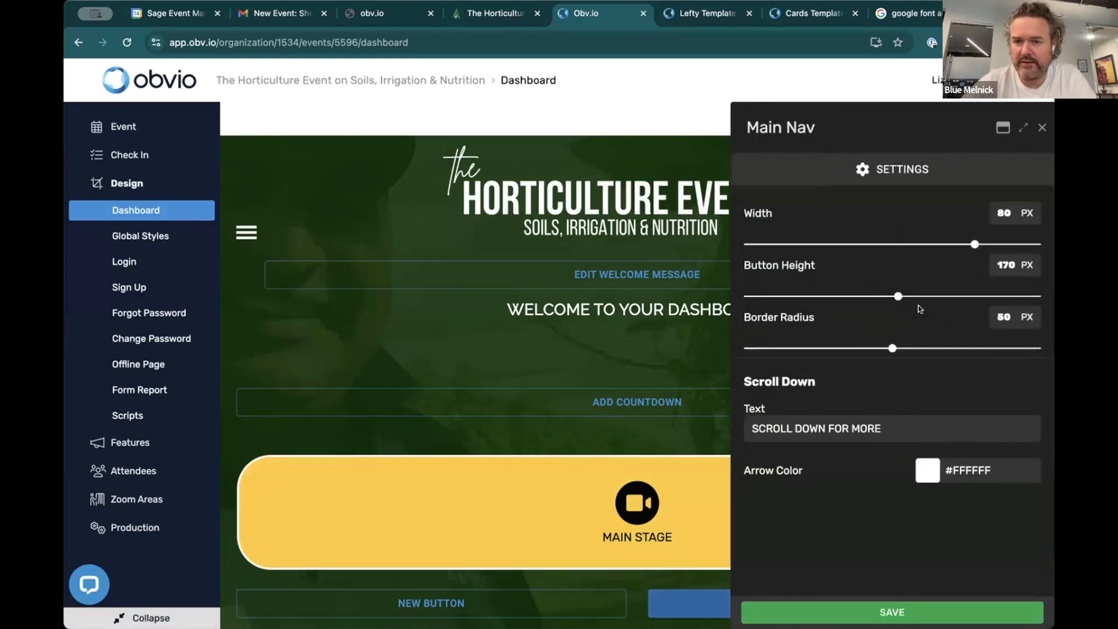
drag(888, 352, 743, 349)
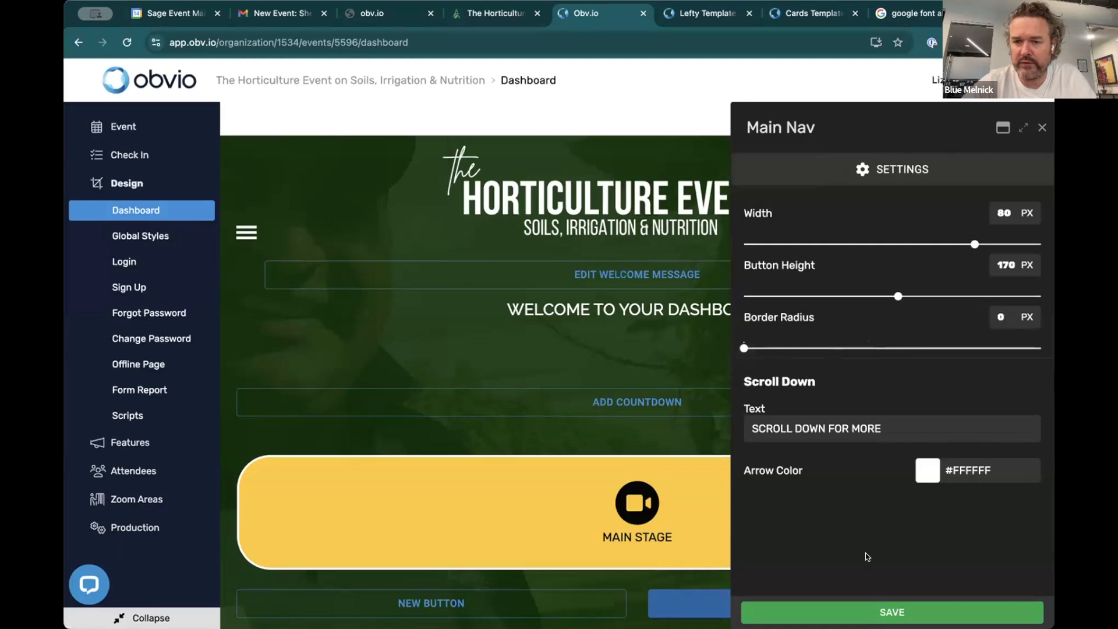
click(845, 603)
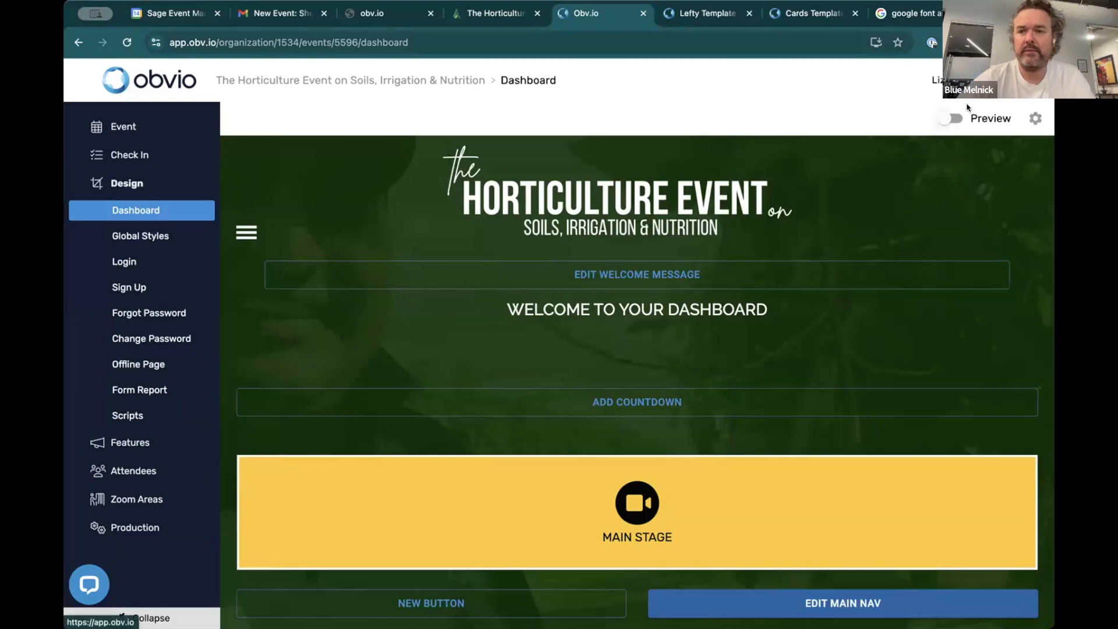
Preview the dashboard from header to scroll-down prompt to check the square Main Stage button, and return to the edit view.
click(954, 119)
scroll(846, 319, down, 5)
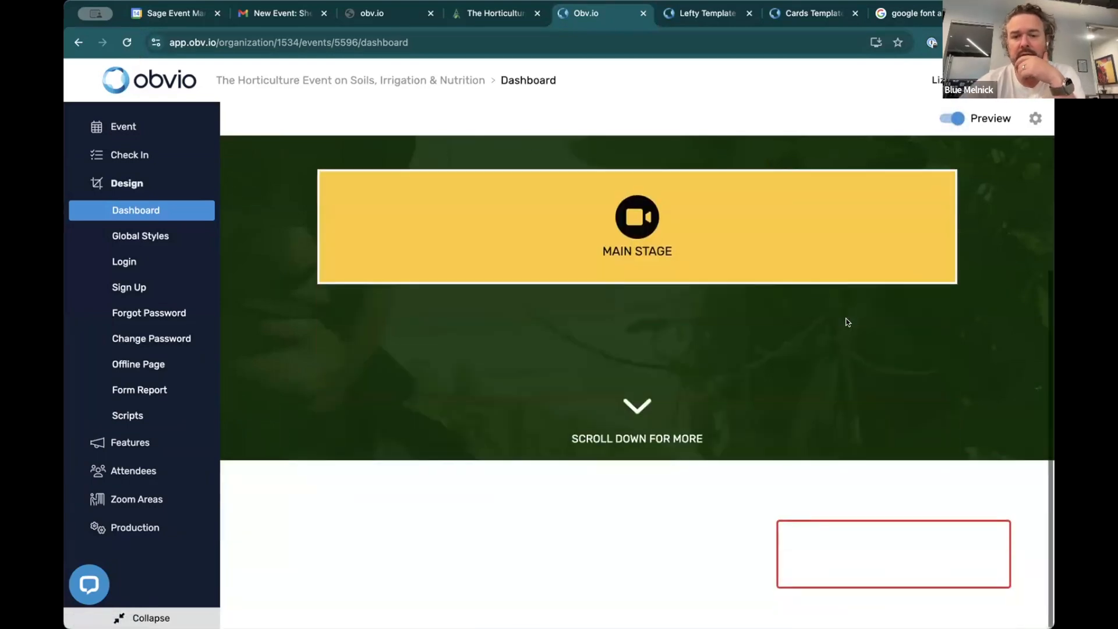
scroll(847, 322, up, 5)
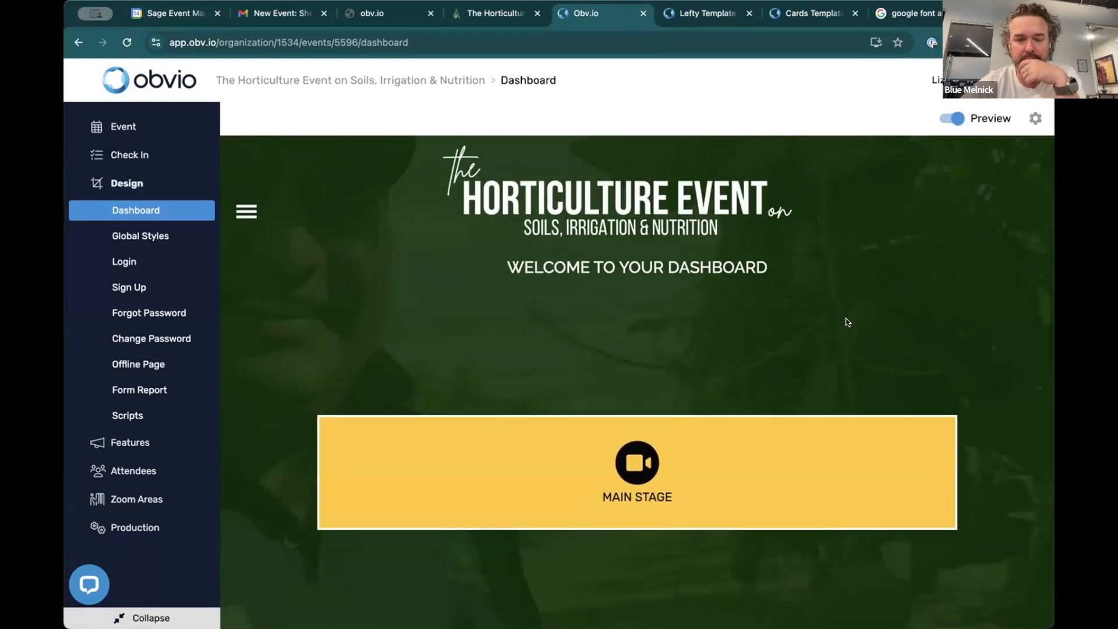
click(945, 118)
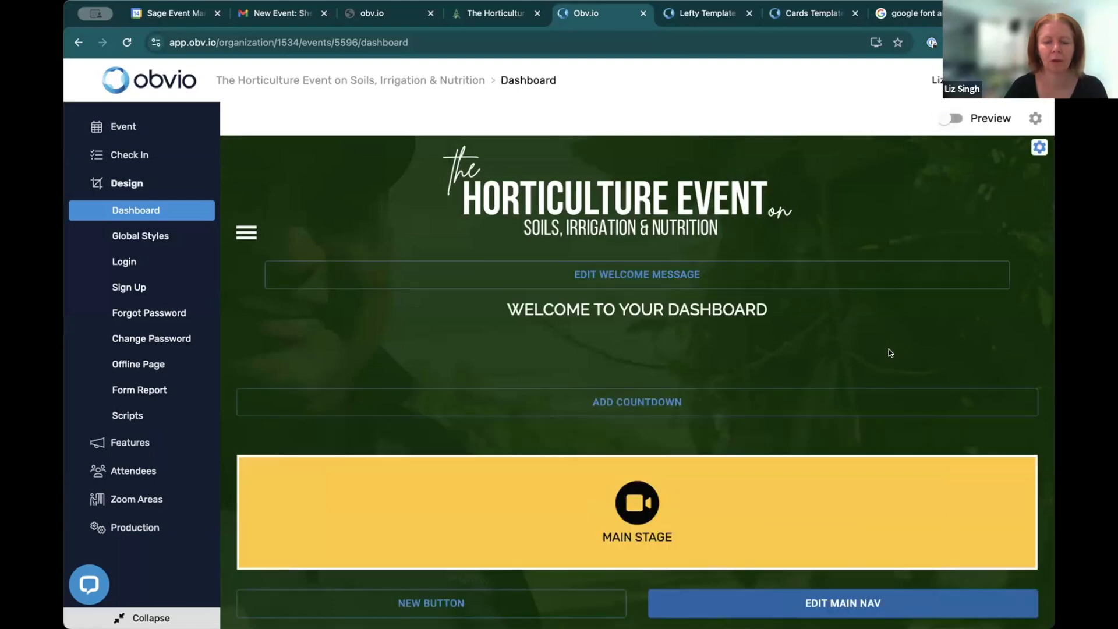
scroll(889, 343, down, 5)
scroll(889, 348, up, 5)
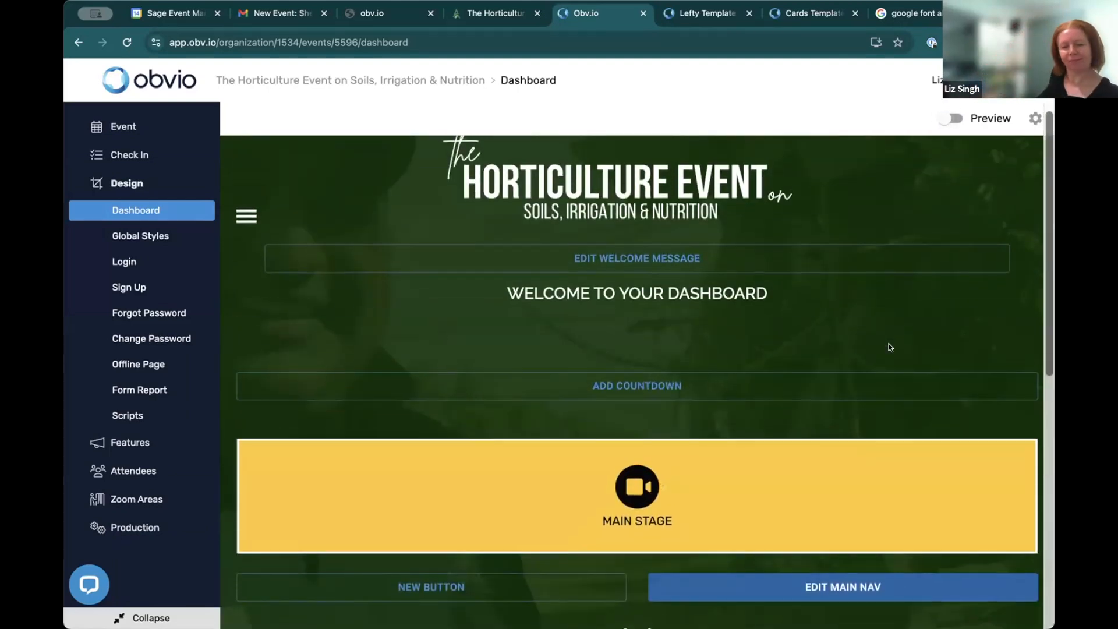
mouse_move(981, 454)
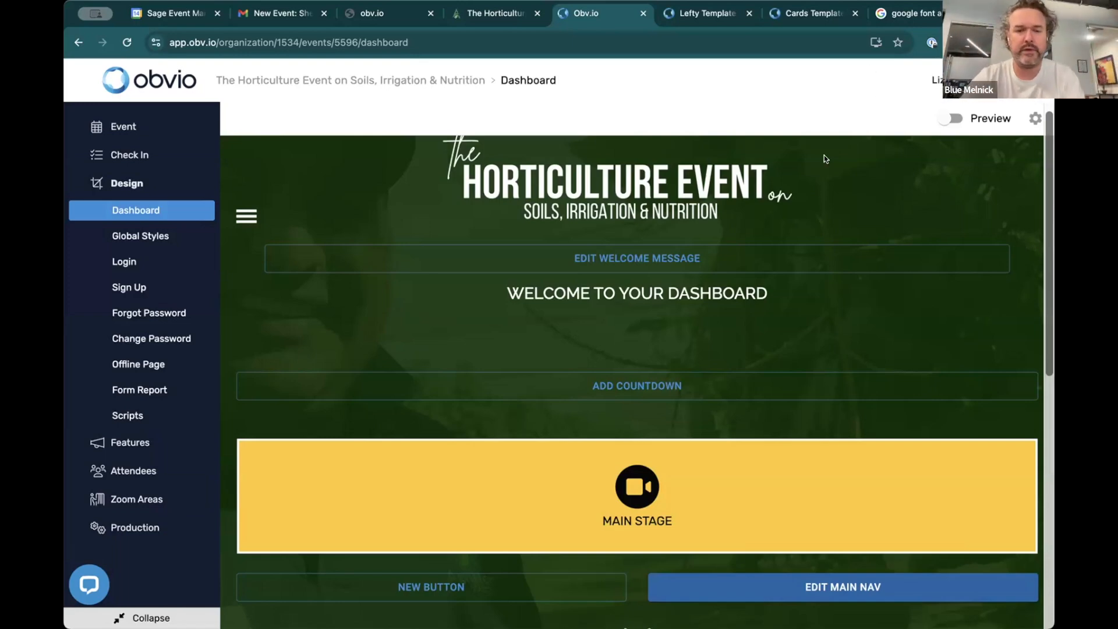
Duplicate the Main Stage button and give the copy the circle-question icon.
scroll(648, 352, down, 5)
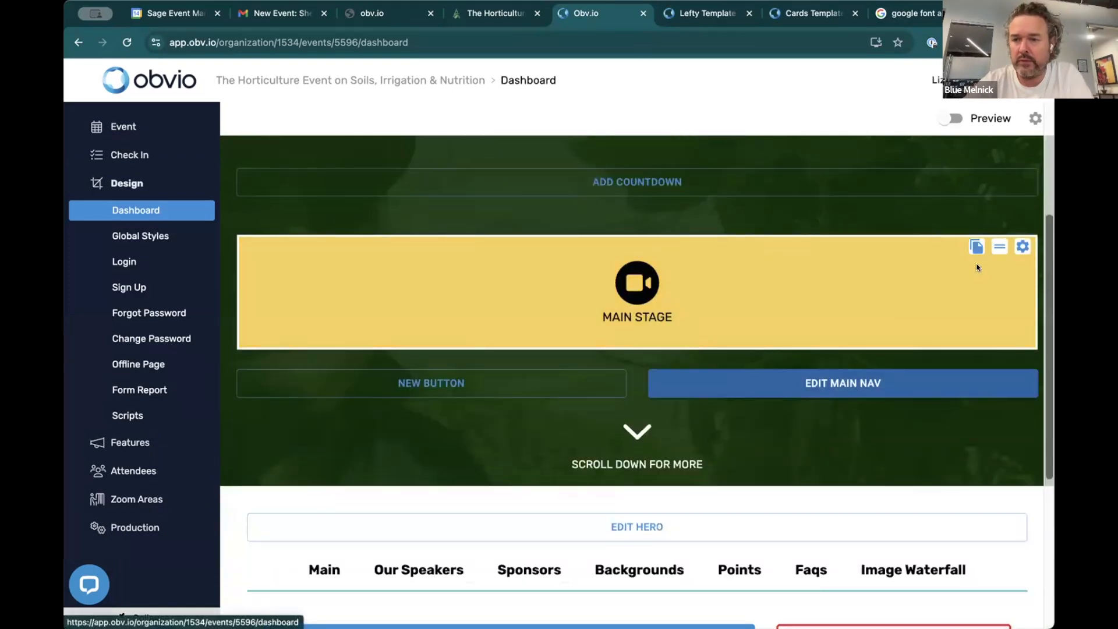
click(976, 246)
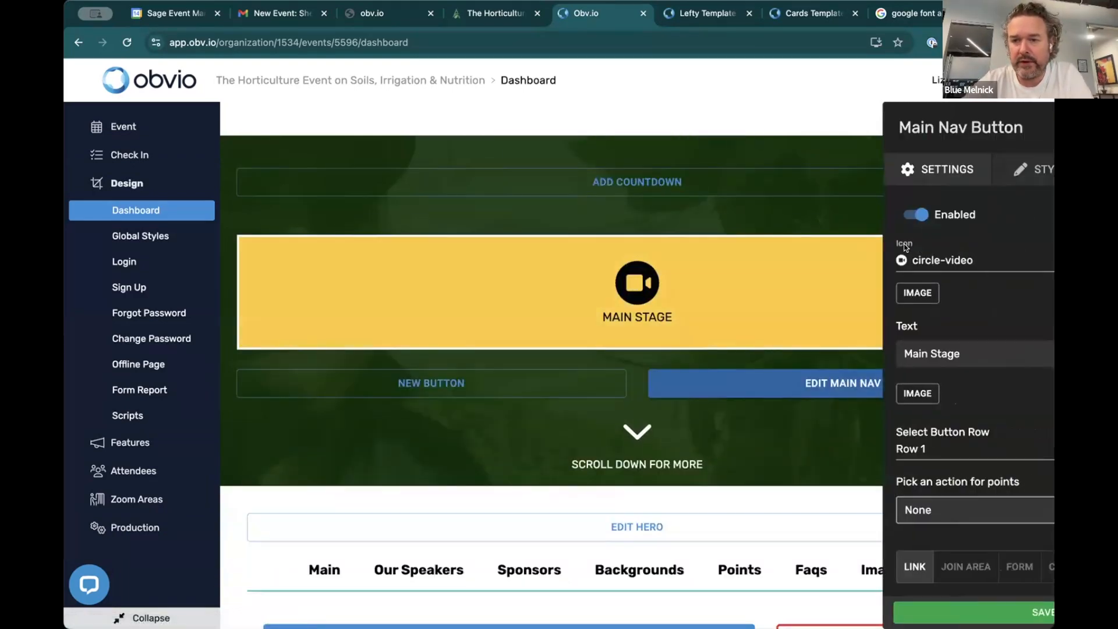
click(1015, 261)
text(question)
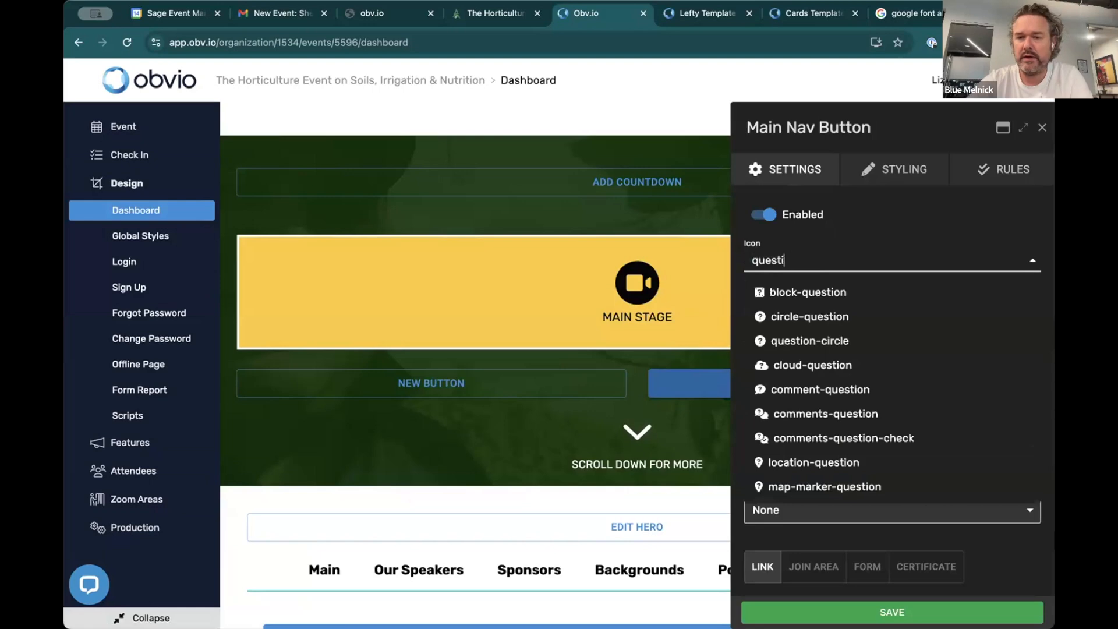
click(779, 315)
Set the duplicated button's text to Help Desk and save it in Row 1.
double_click(785, 352)
key(super+a)
text(H)
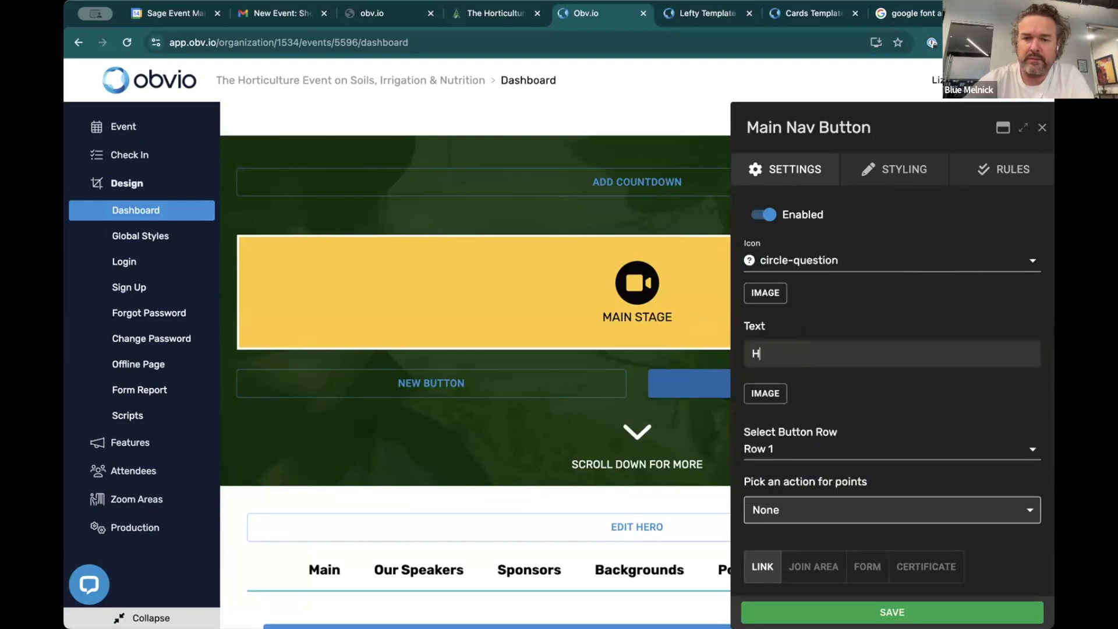
scroll(883, 483, down, 3)
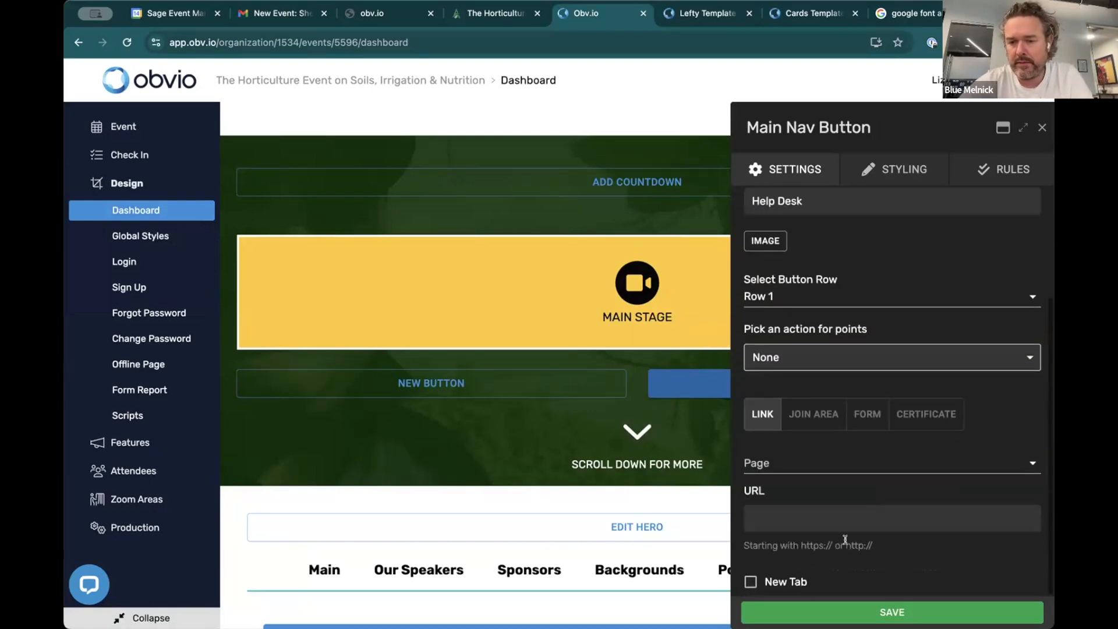
click(842, 609)
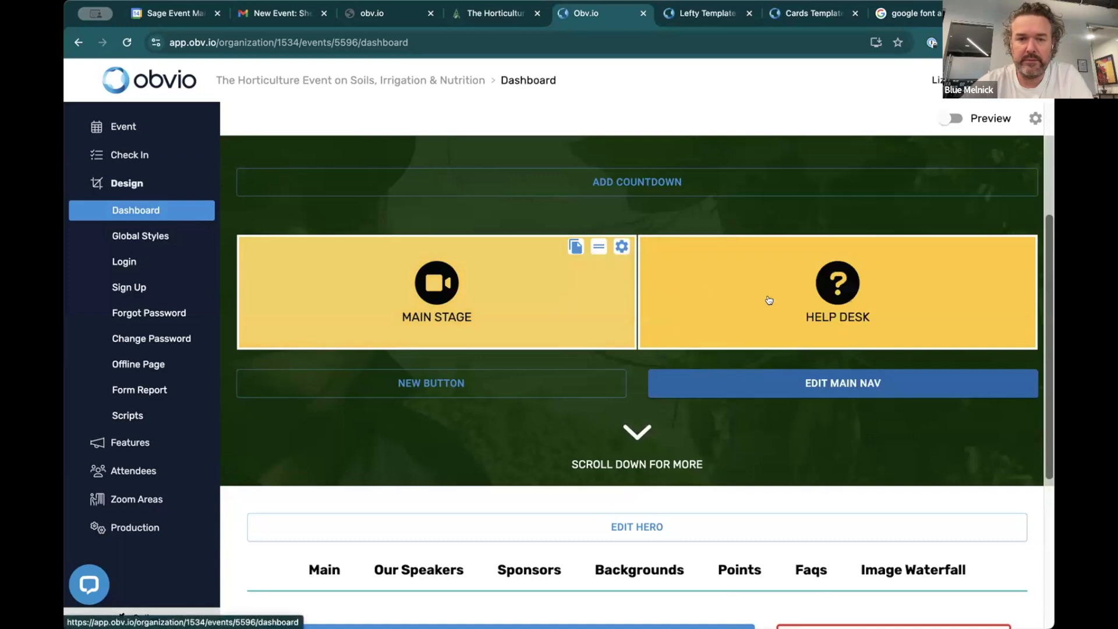
Set the Main Stage button's text color to #ffffff and its text hover color to #aeaeae, and save the button.
click(623, 244)
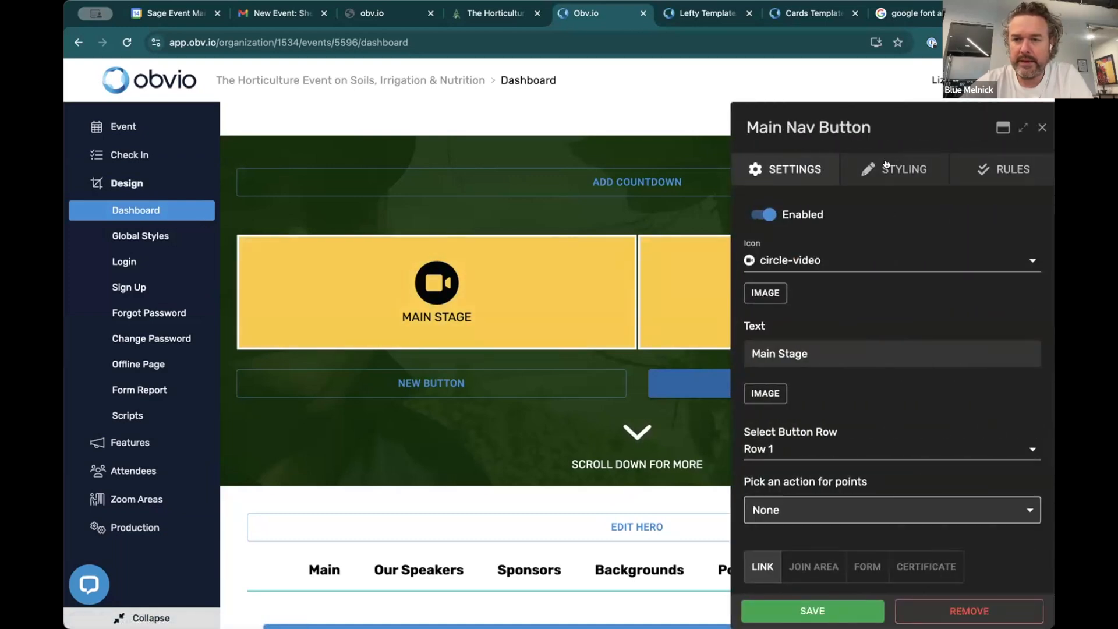
click(881, 169)
click(913, 363)
drag(899, 390, 846, 359)
click(846, 360)
click(916, 399)
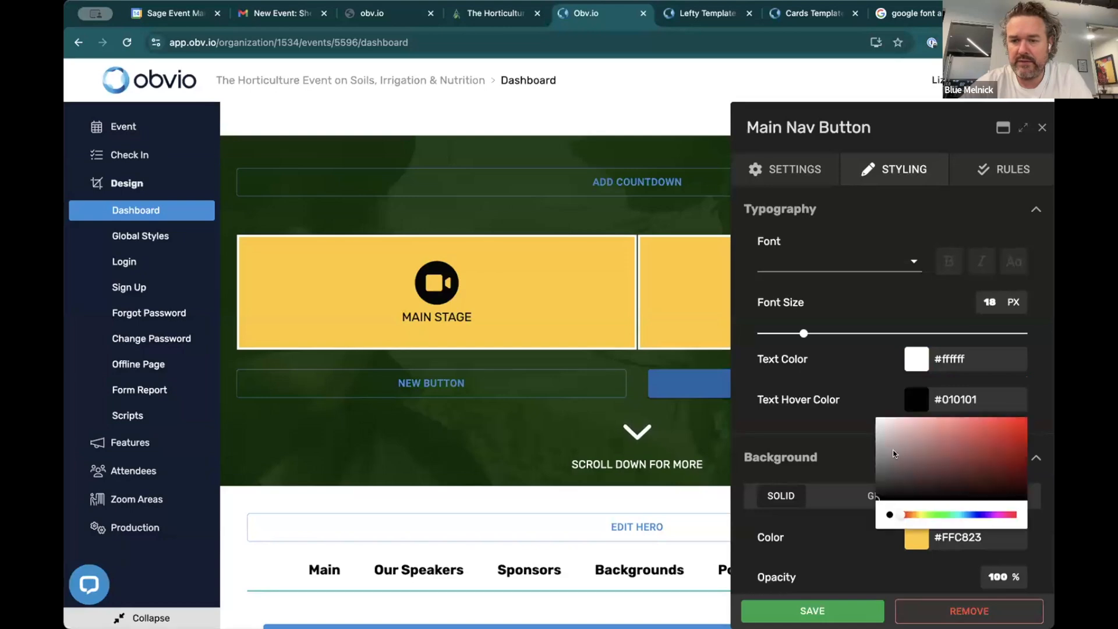
drag(886, 449, 846, 443)
click(861, 420)
click(812, 611)
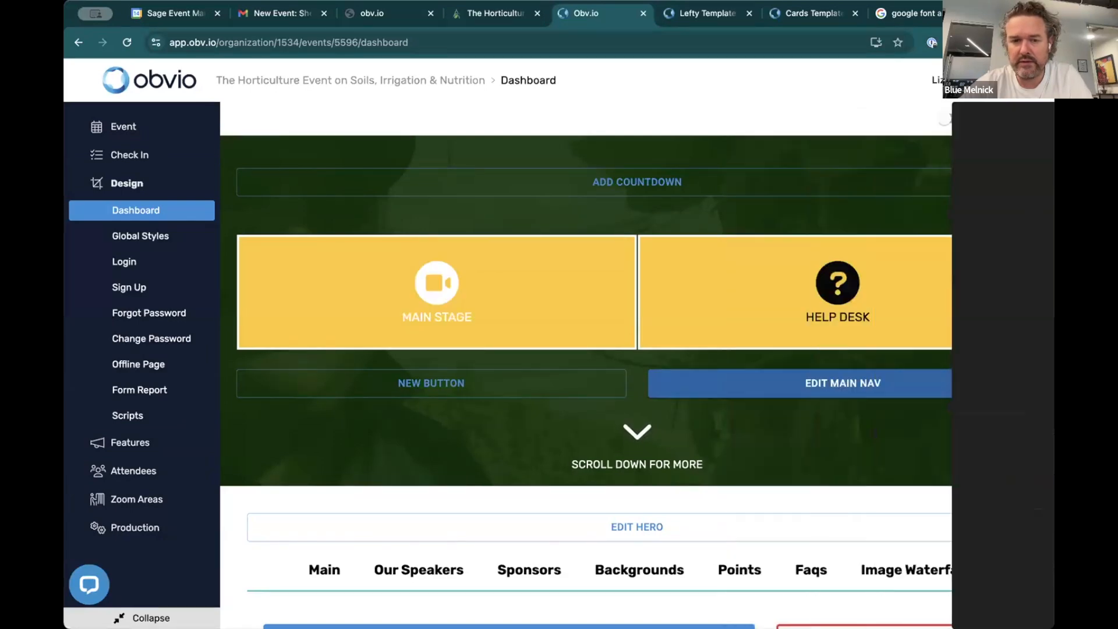
Set the Main Stage button's text color to dark gray #2b2b2b and its text hover color to #ffffff, and save it.
click(621, 247)
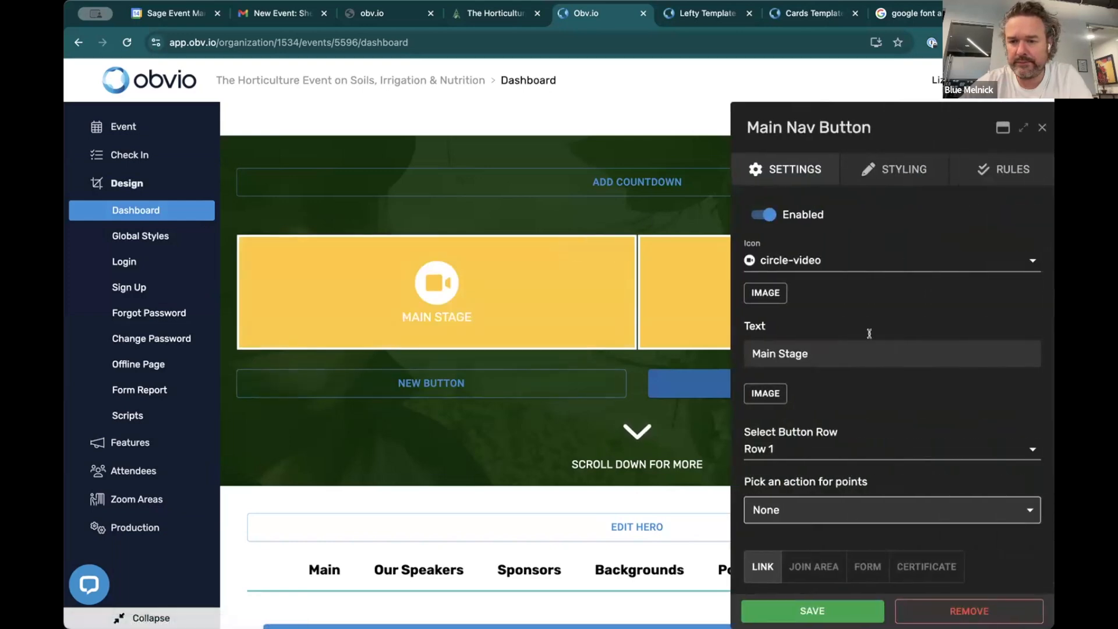
click(891, 166)
click(917, 399)
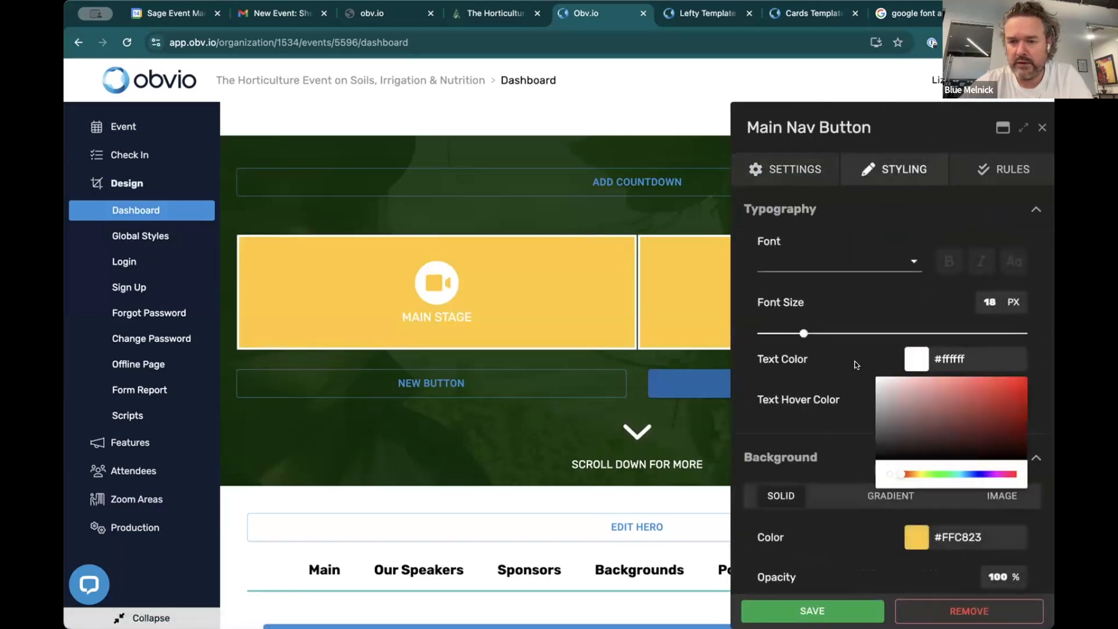
click(856, 365)
click(913, 403)
click(914, 360)
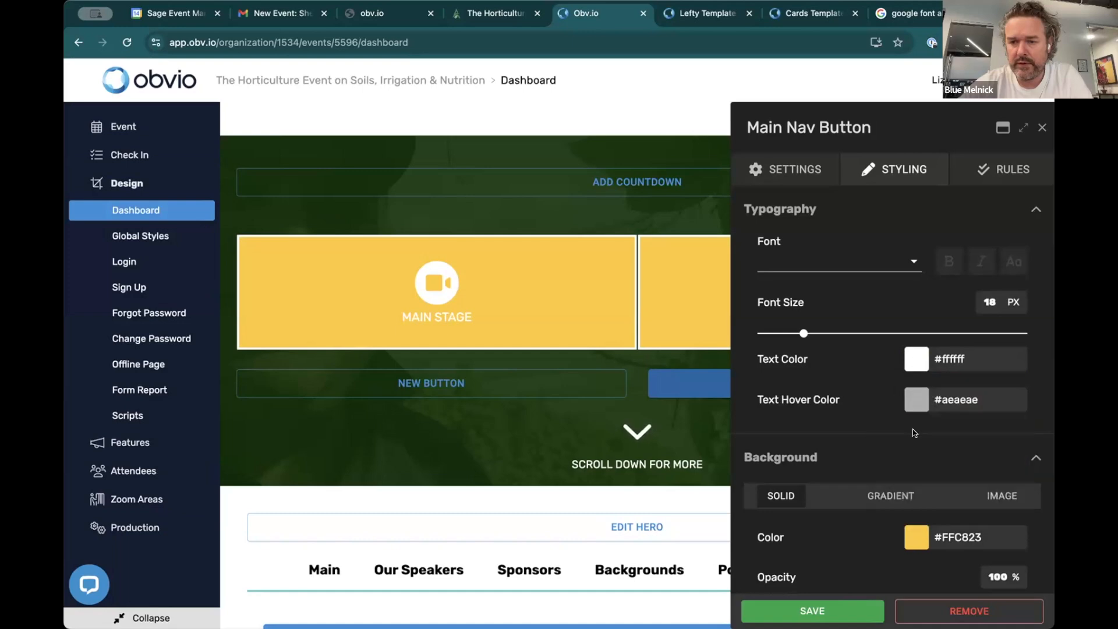
click(919, 358)
drag(887, 402, 856, 397)
click(914, 406)
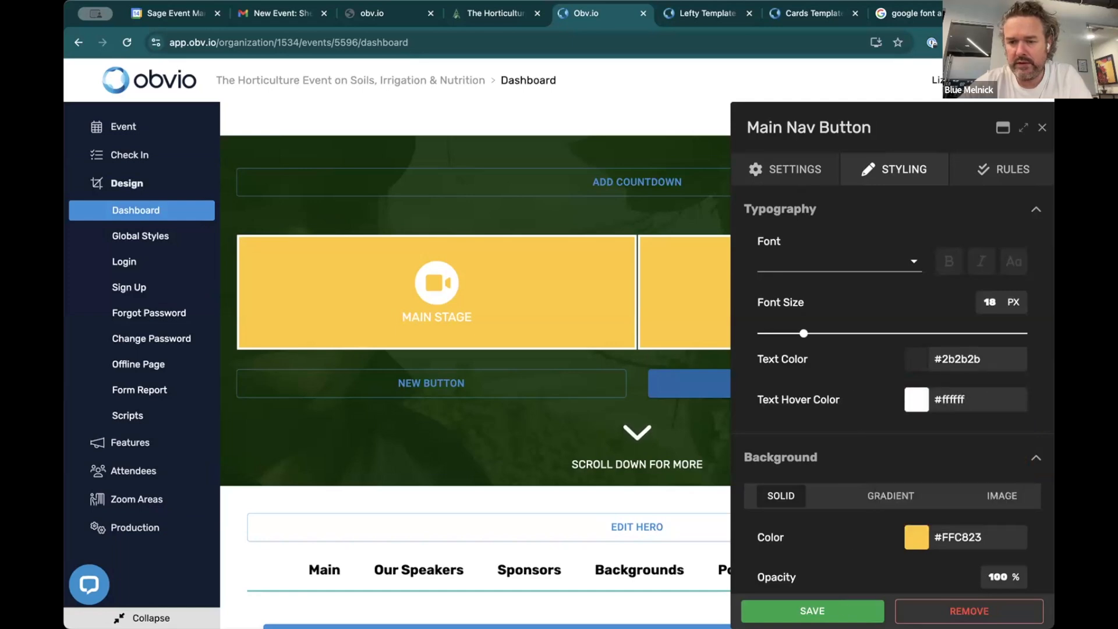
click(845, 610)
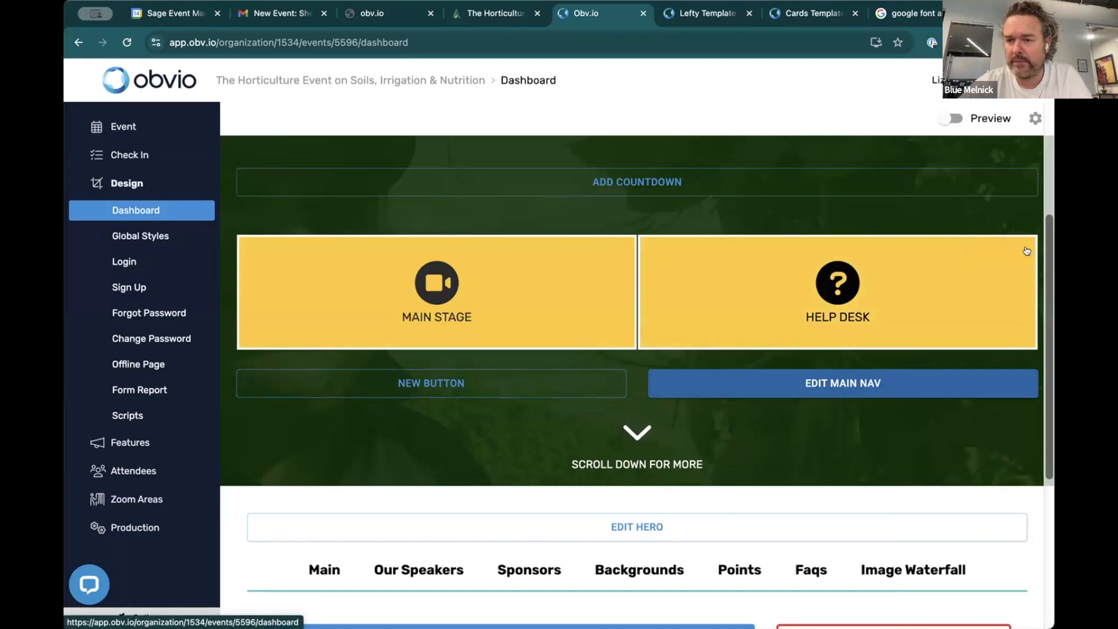
Change the Help Desk button's text color to dark gray like the Main Stage button, adjust its text hover color, and save it.
click(1000, 247)
click(888, 167)
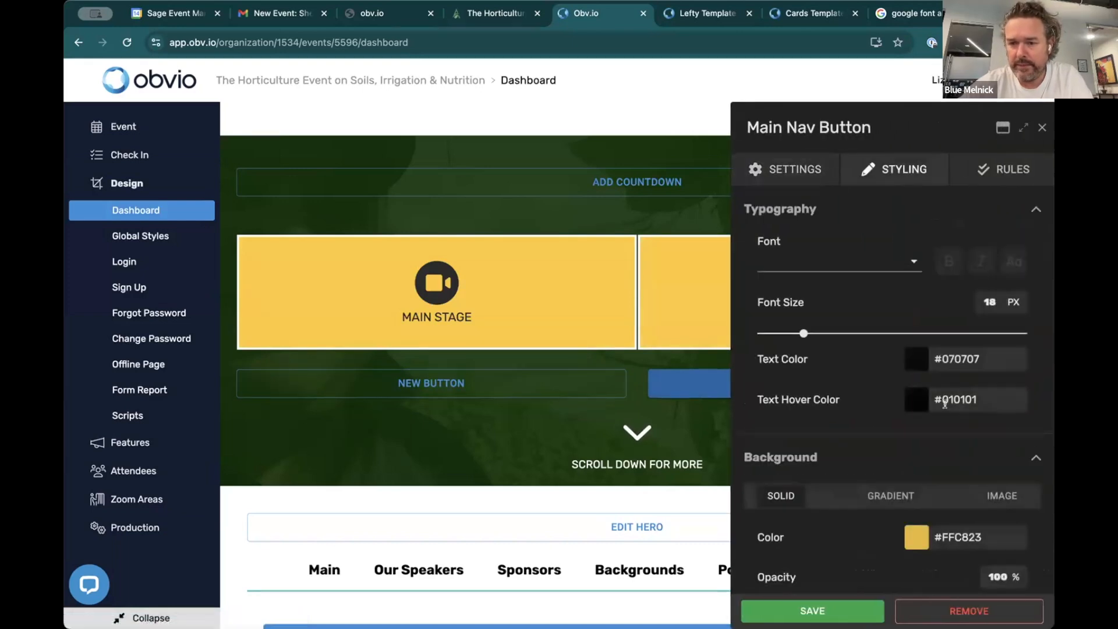
click(930, 399)
drag(921, 444, 849, 443)
click(917, 355)
click(919, 356)
click(857, 348)
click(844, 600)
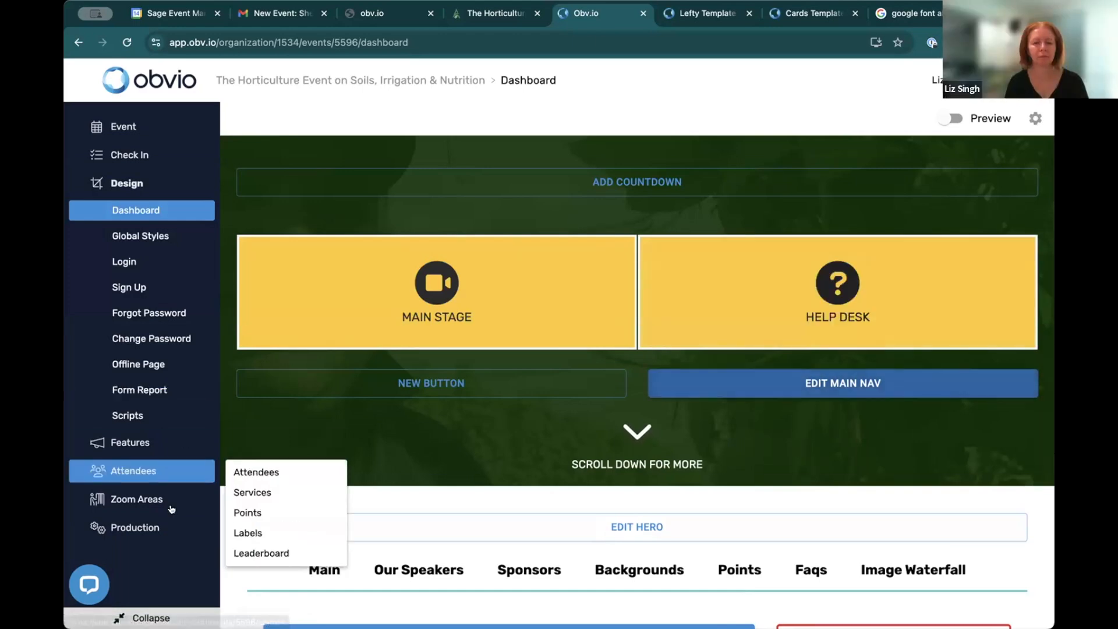
Create a Zoom area named Main Stage that requires approval to join its meetings.
mouse_move(159, 499)
click(266, 502)
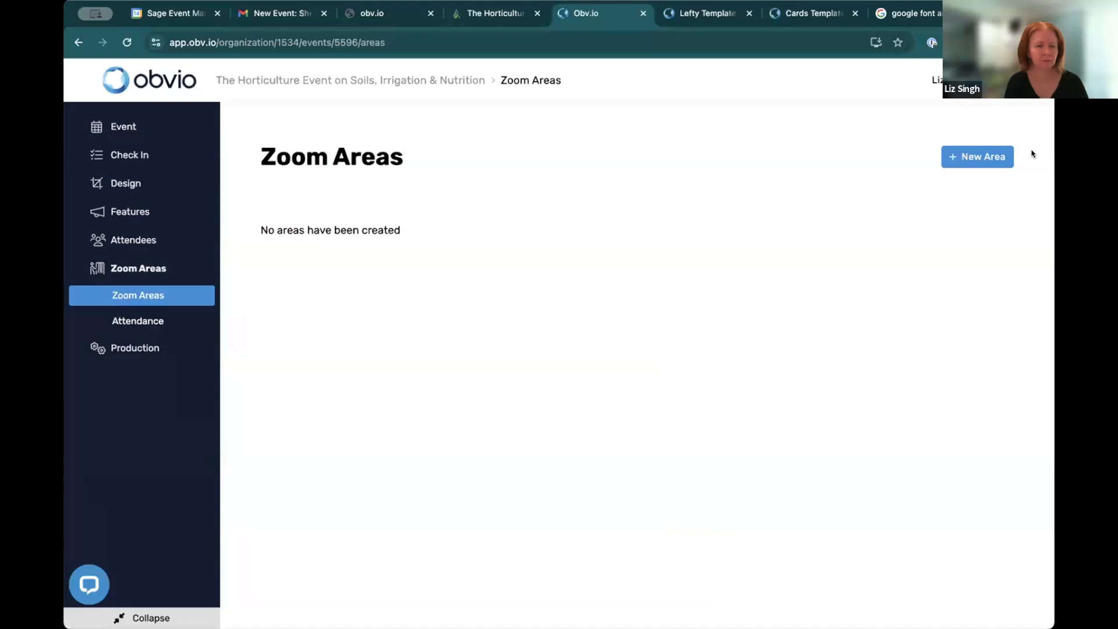
click(980, 156)
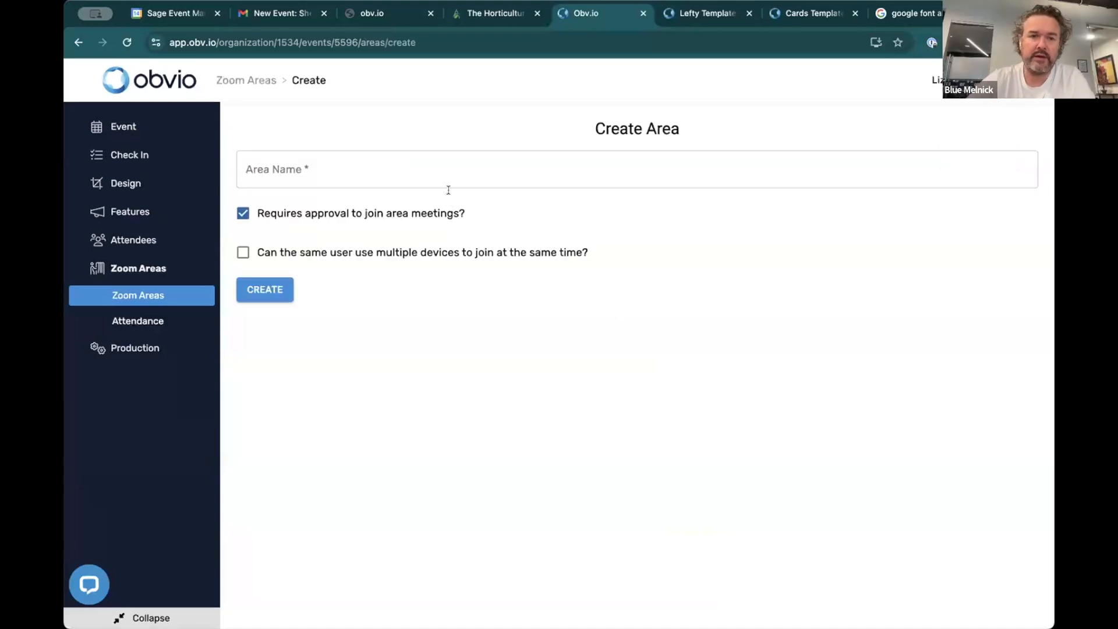
click(429, 161)
text(Main Stage)
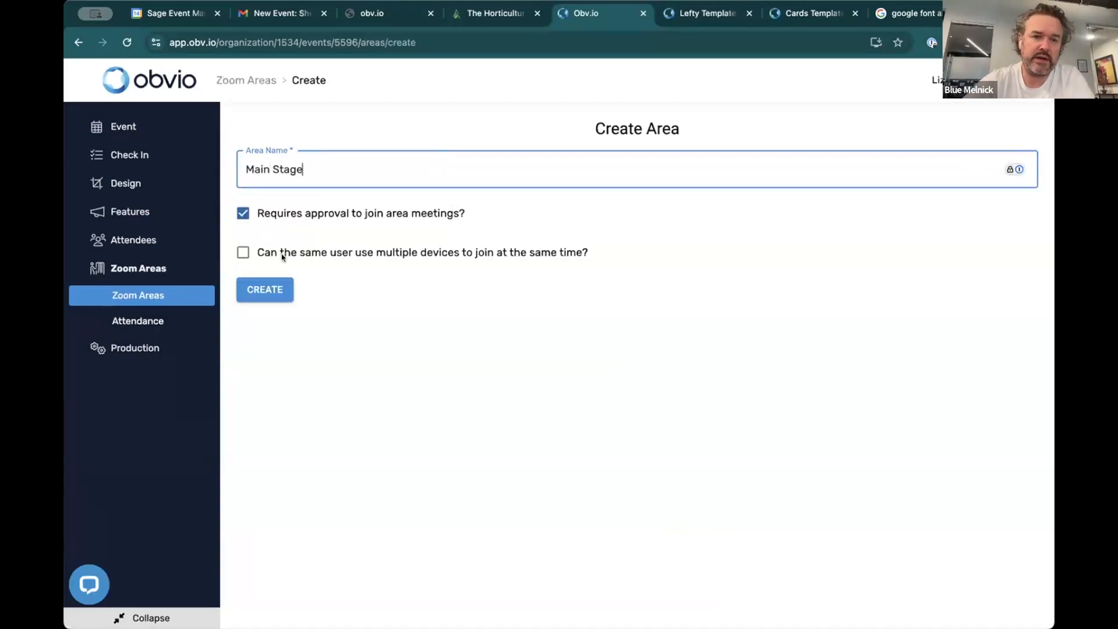
click(270, 283)
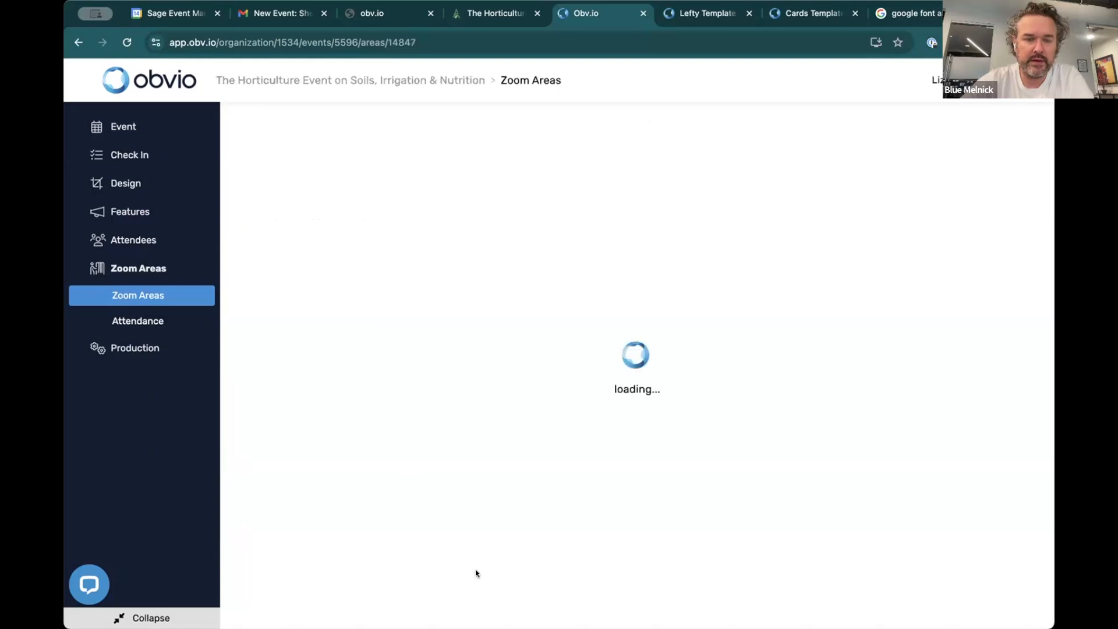
Create a second Zoom area named Help Desk that requires approval to join its meetings.
click(159, 279)
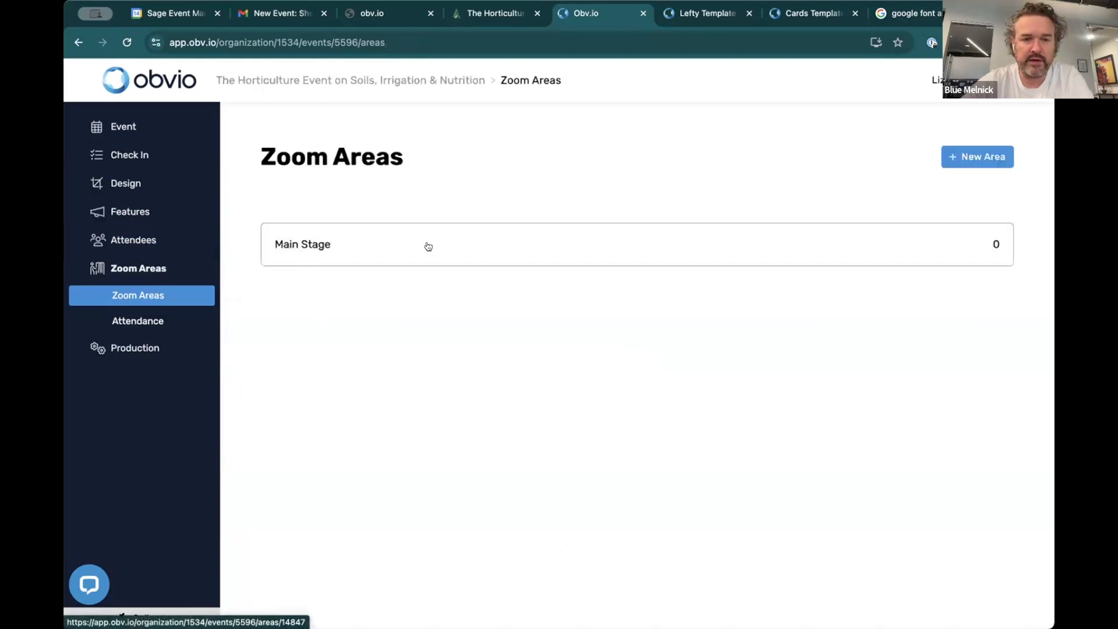
click(981, 156)
click(297, 187)
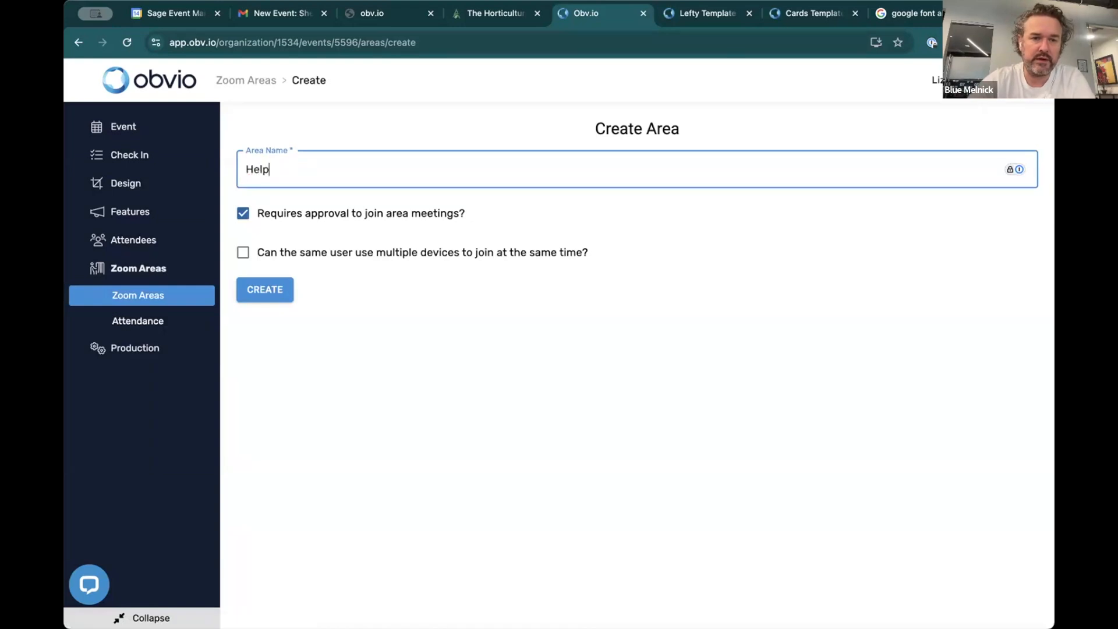
text(Help )
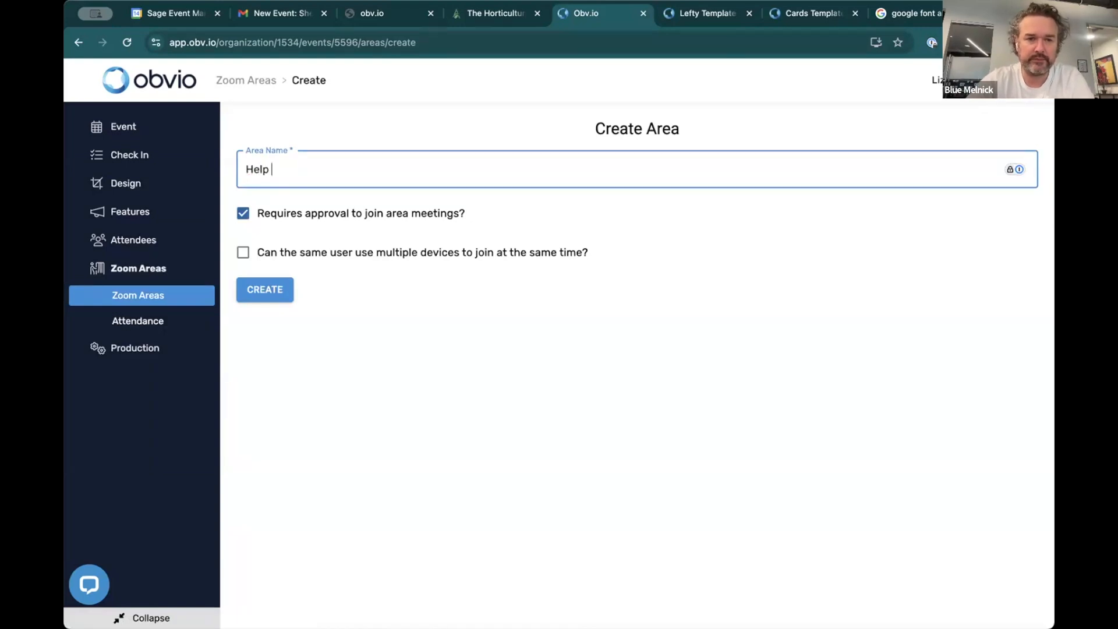
text(Desk)
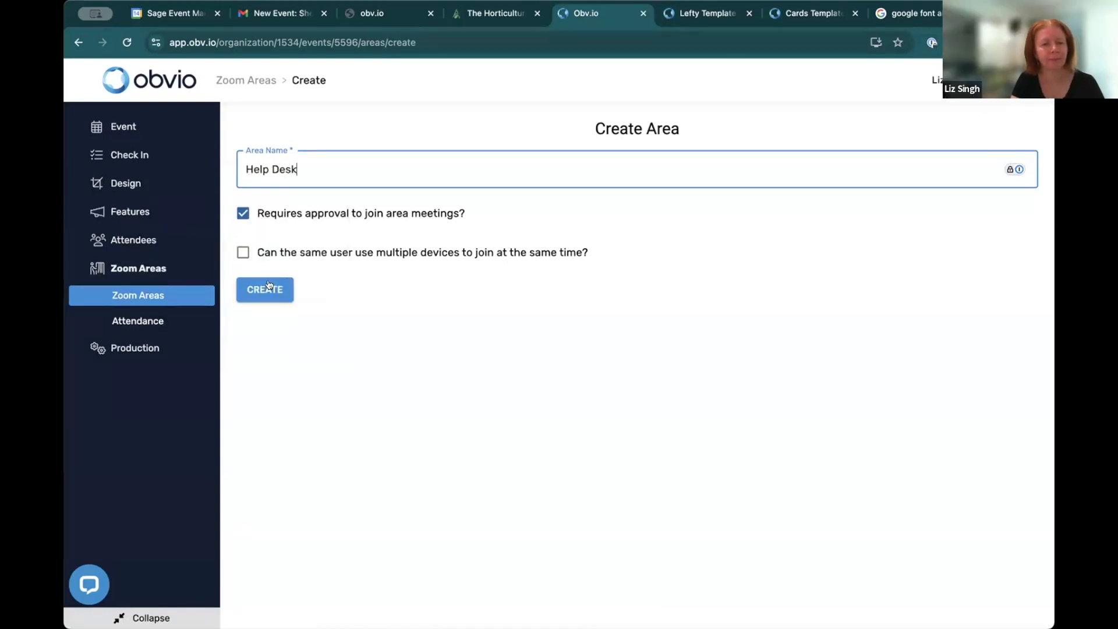
click(269, 285)
Set the dashboard's Main Stage button to join the Main Stage Zoom area, and save it.
mouse_move(193, 173)
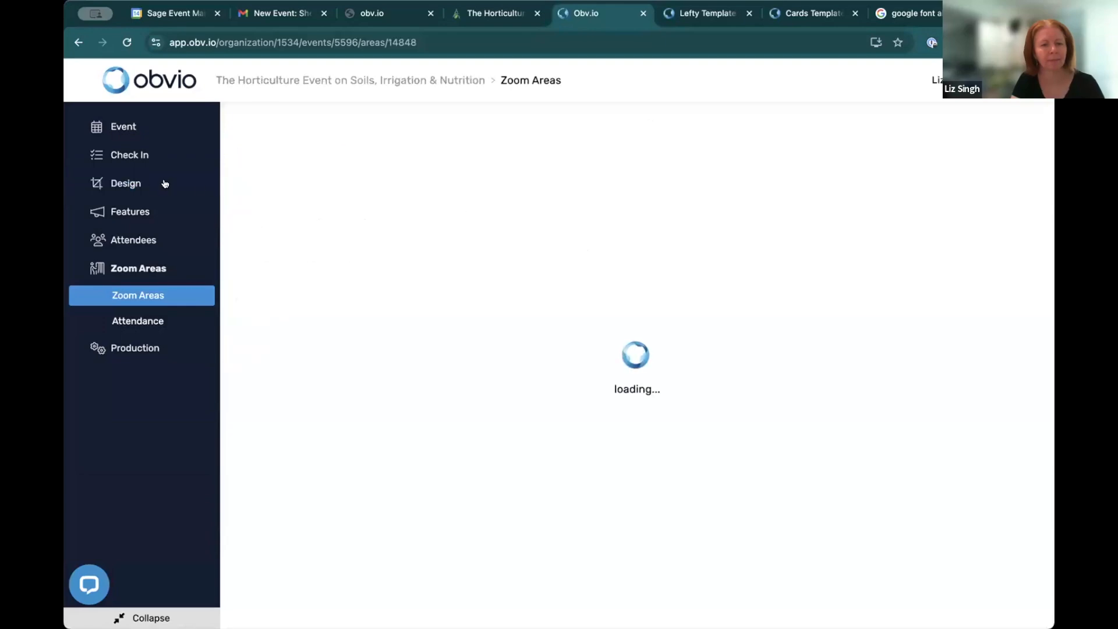
click(244, 184)
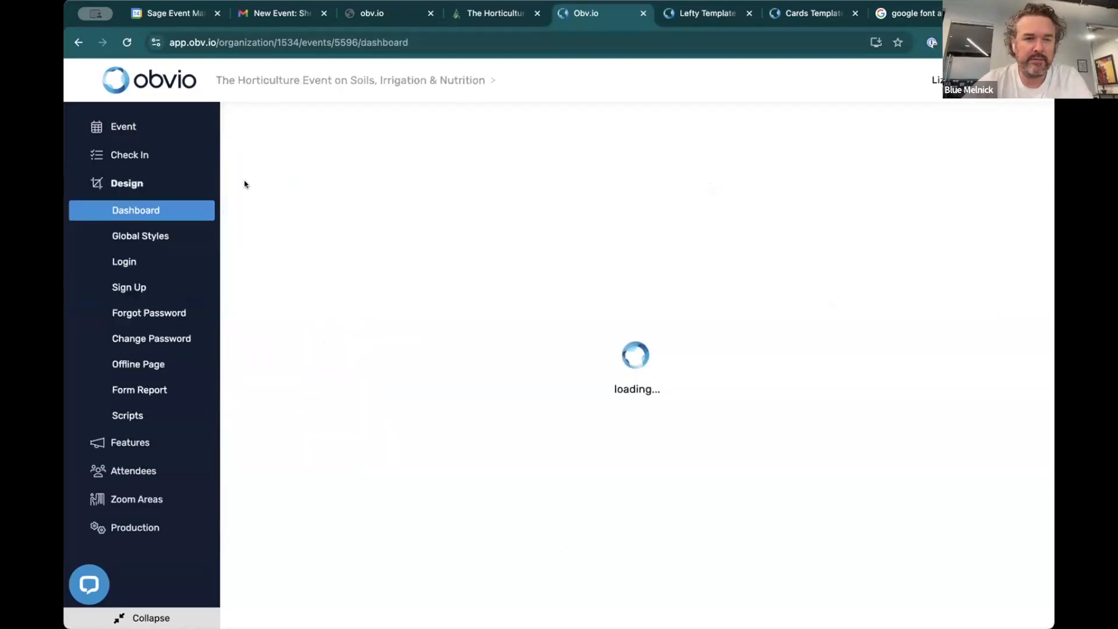
scroll(630, 380, down, 5)
scroll(630, 380, down, 3)
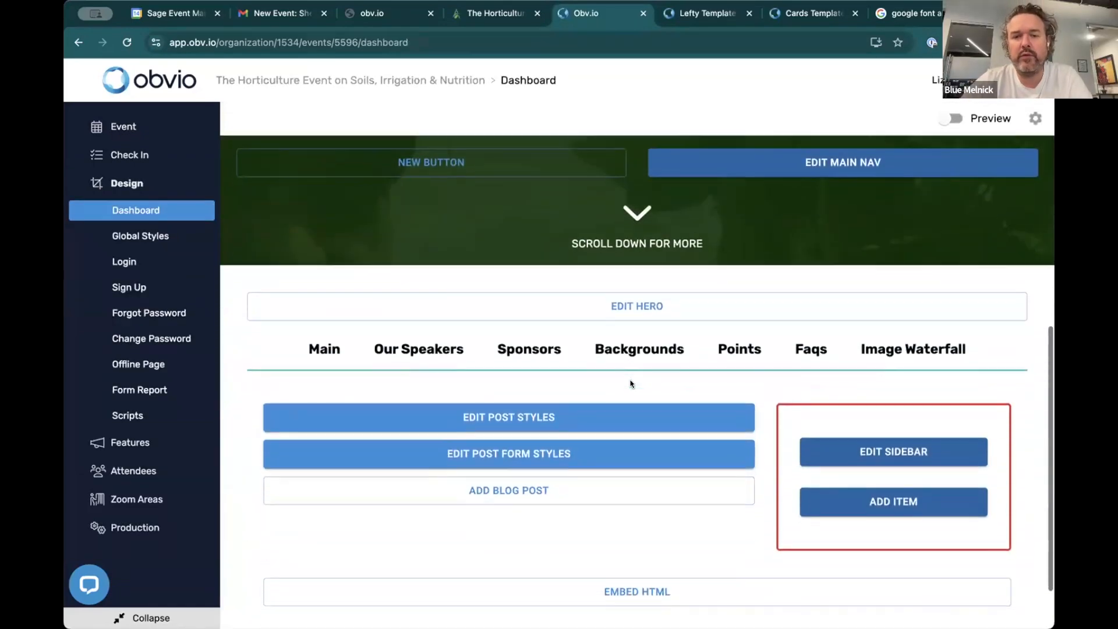
scroll(629, 382, up, 6)
click(622, 400)
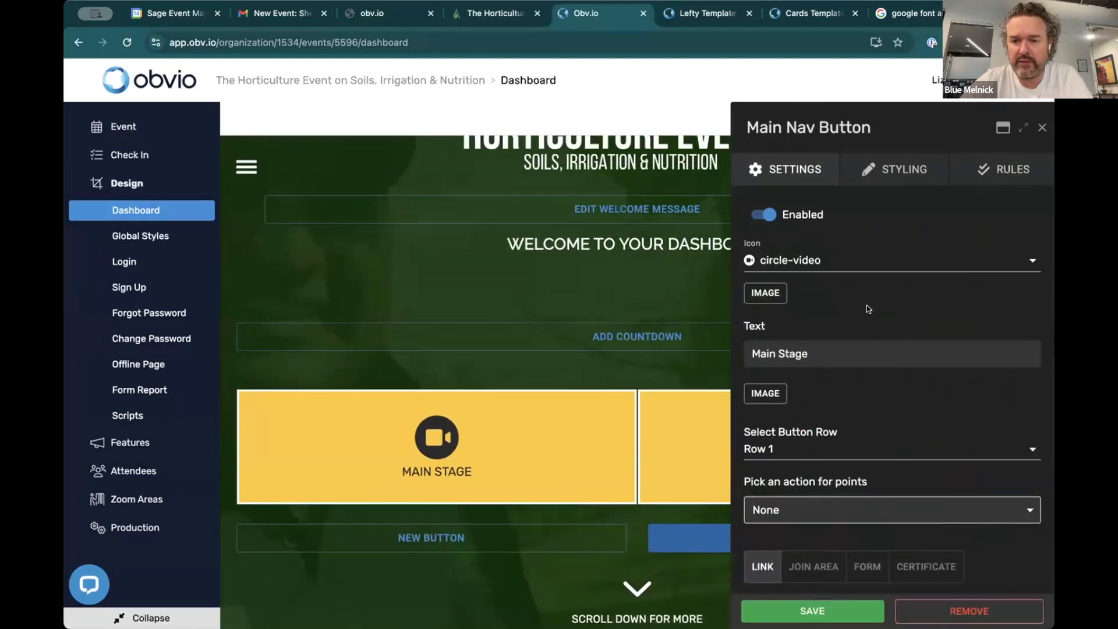
scroll(849, 416, down, 3)
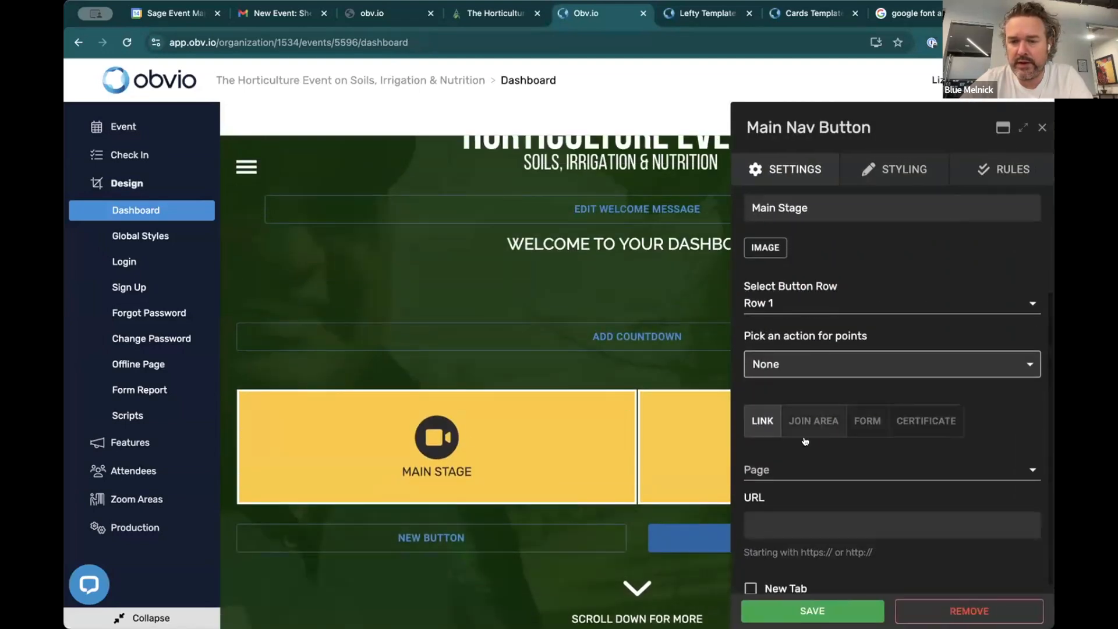
click(788, 465)
click(806, 417)
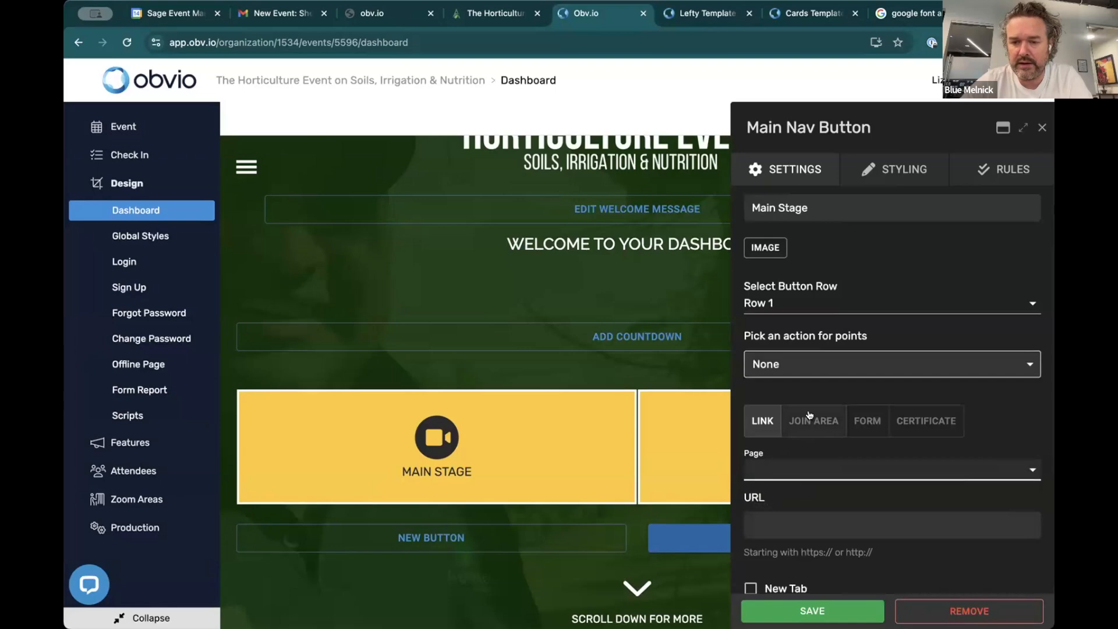
click(809, 418)
click(774, 582)
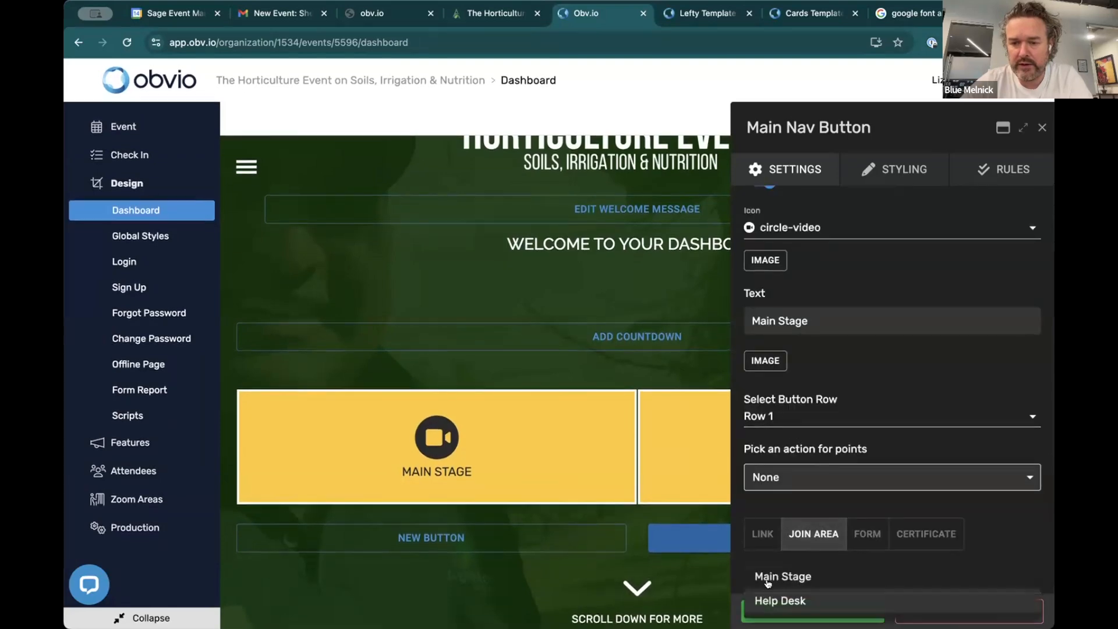
click(777, 579)
click(790, 612)
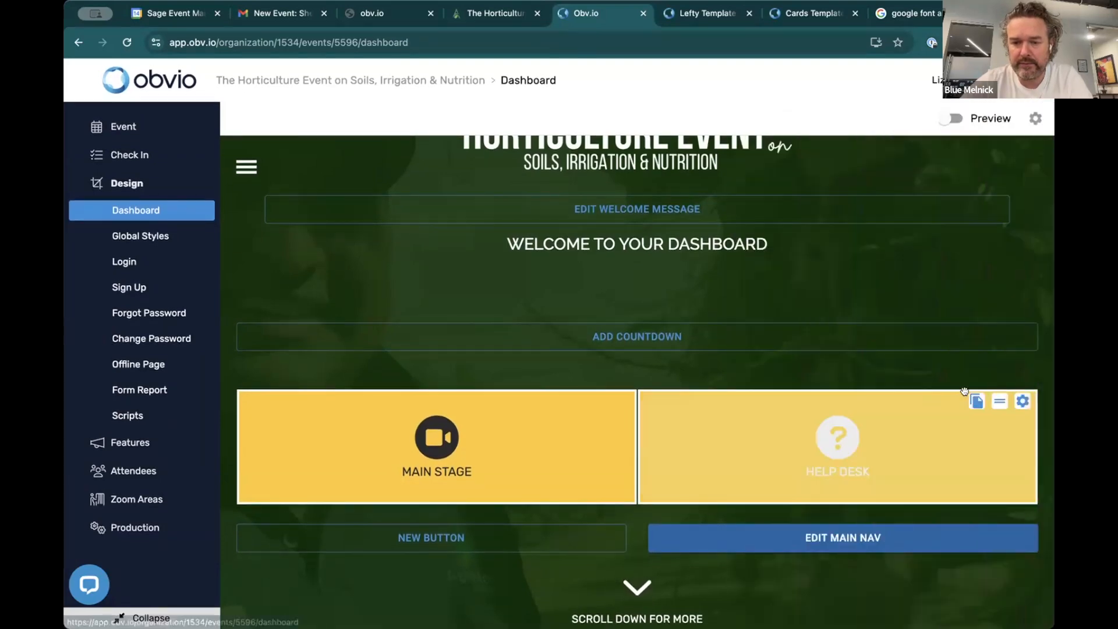
Set the Help Desk button to join the Help Desk Zoom area, and save it.
click(836, 475)
click(799, 577)
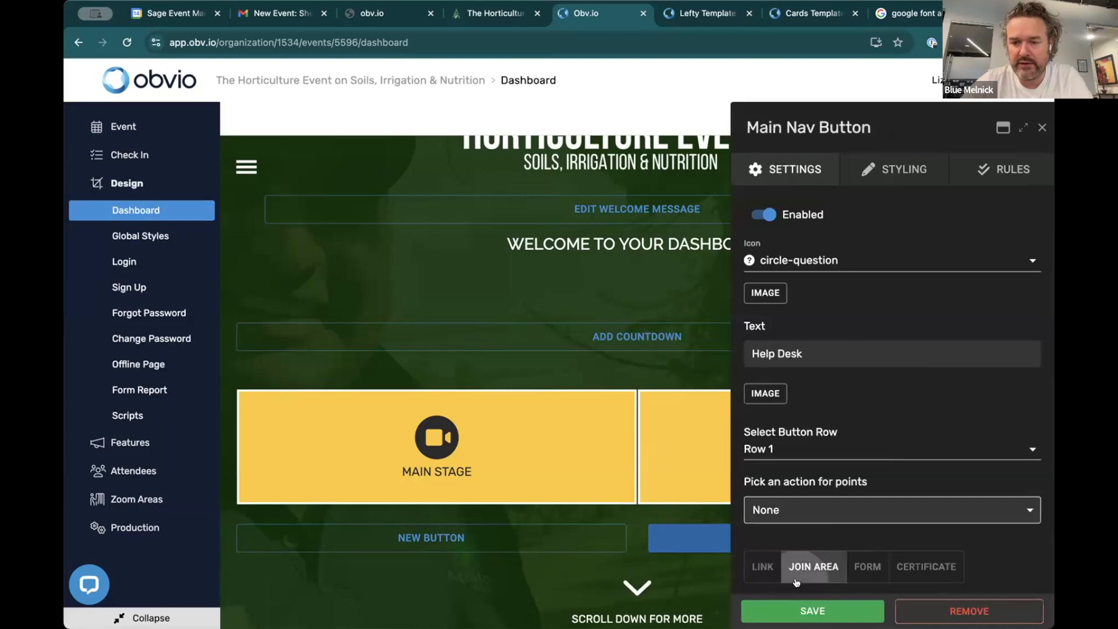
click(798, 583)
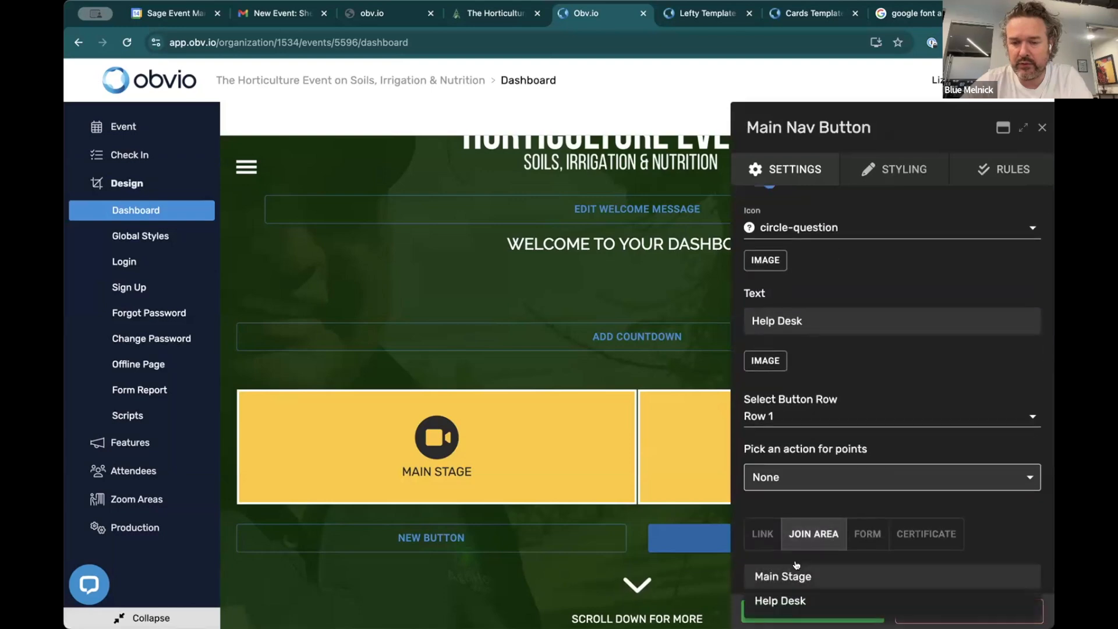
click(793, 603)
click(807, 606)
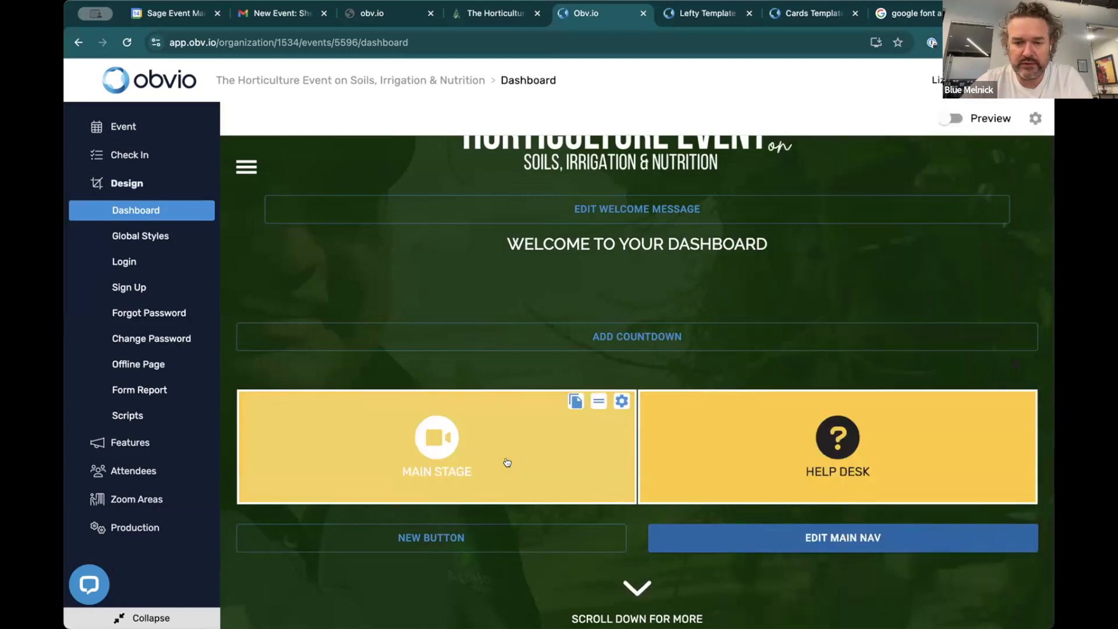
Check the registration page's branding and set the dashboard sidebar's background color to green #5E922B.
scroll(699, 438, down, 5)
scroll(698, 438, up, 1)
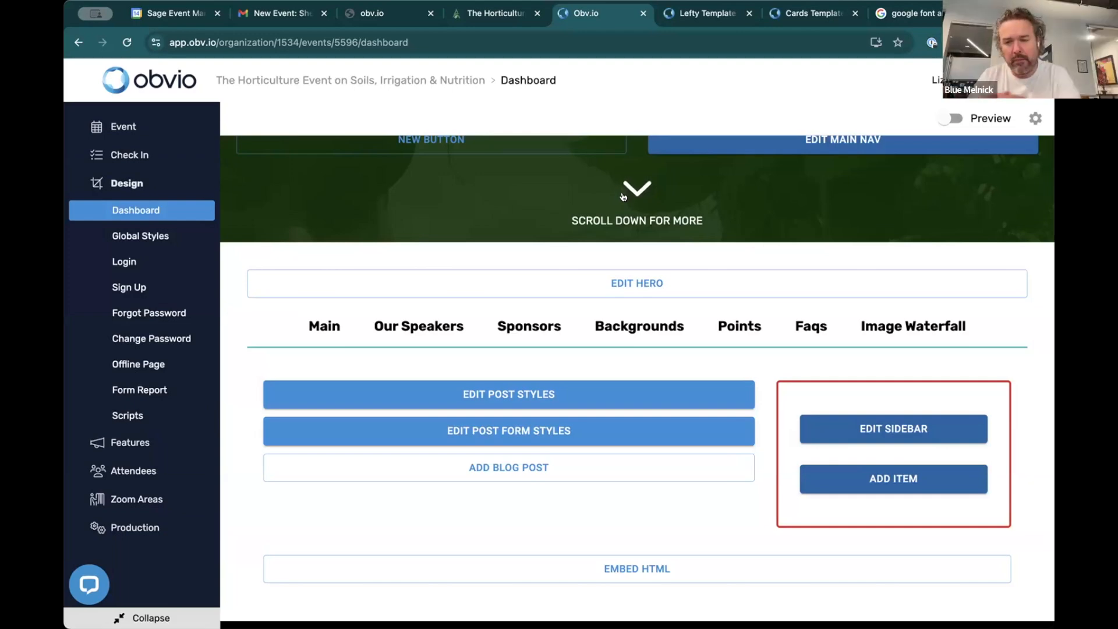
click(878, 431)
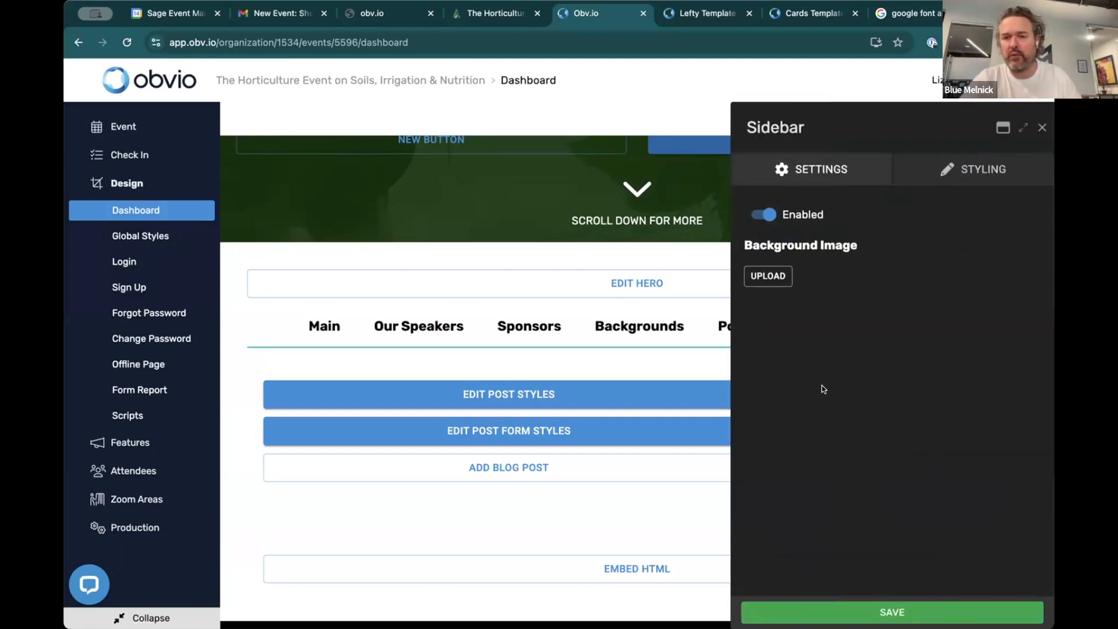
click(946, 170)
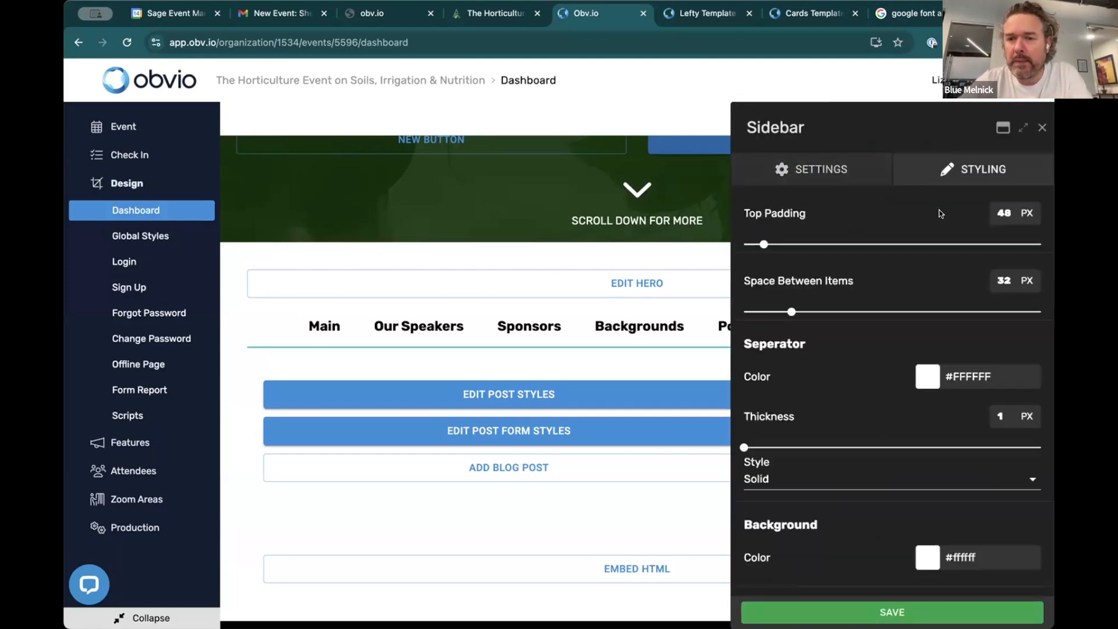
click(698, 15)
click(495, 13)
scroll(558, 224, down, 3)
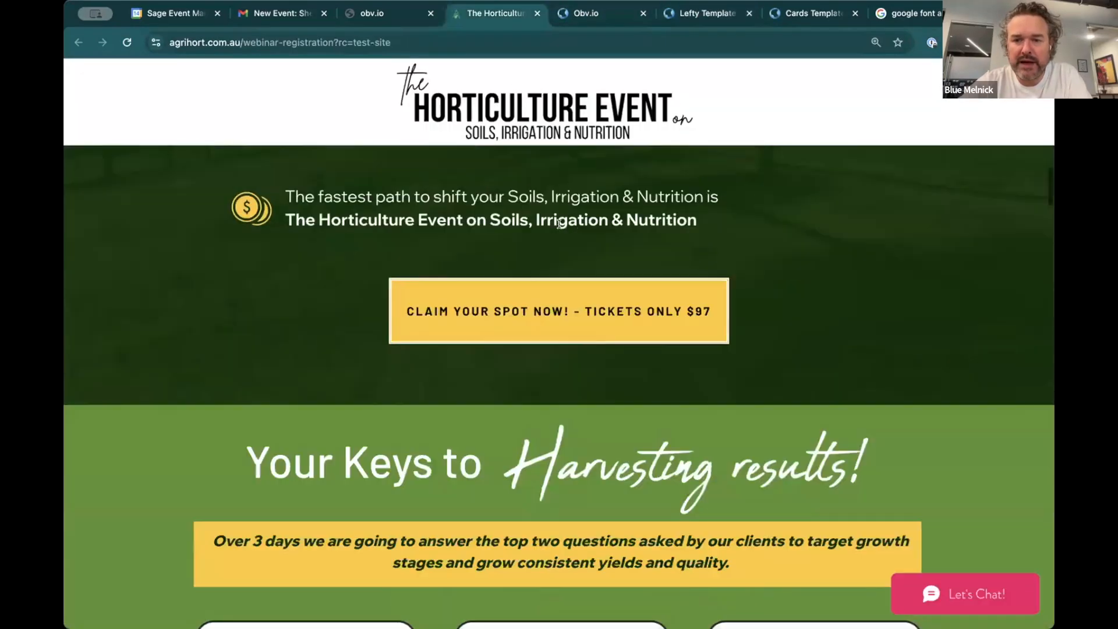
scroll(558, 224, down, 5)
scroll(796, 247, up, 3)
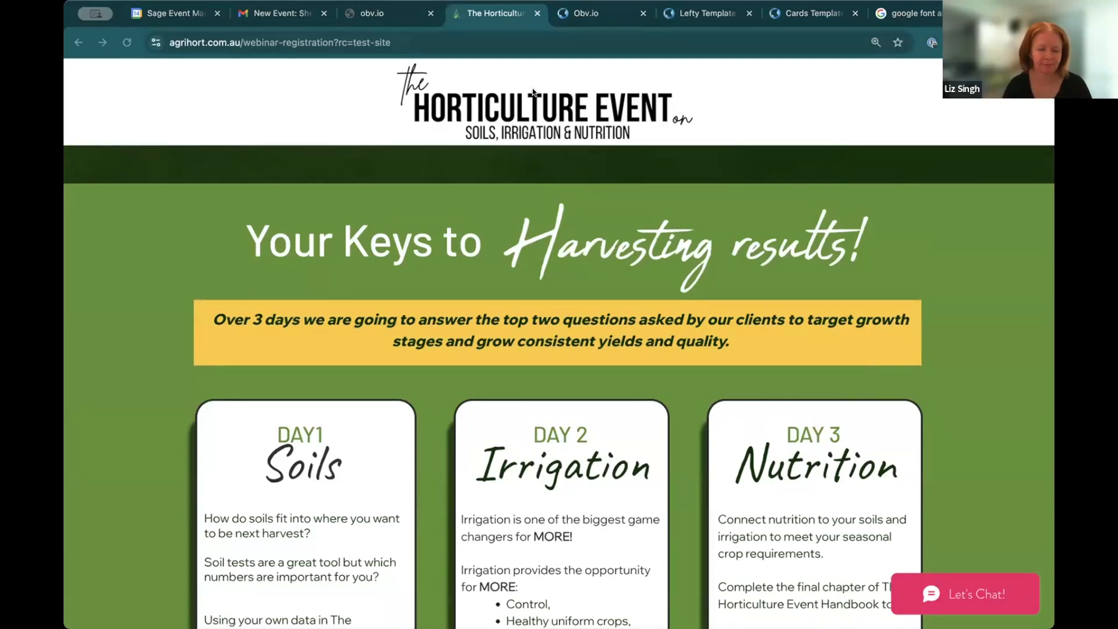
click(617, 18)
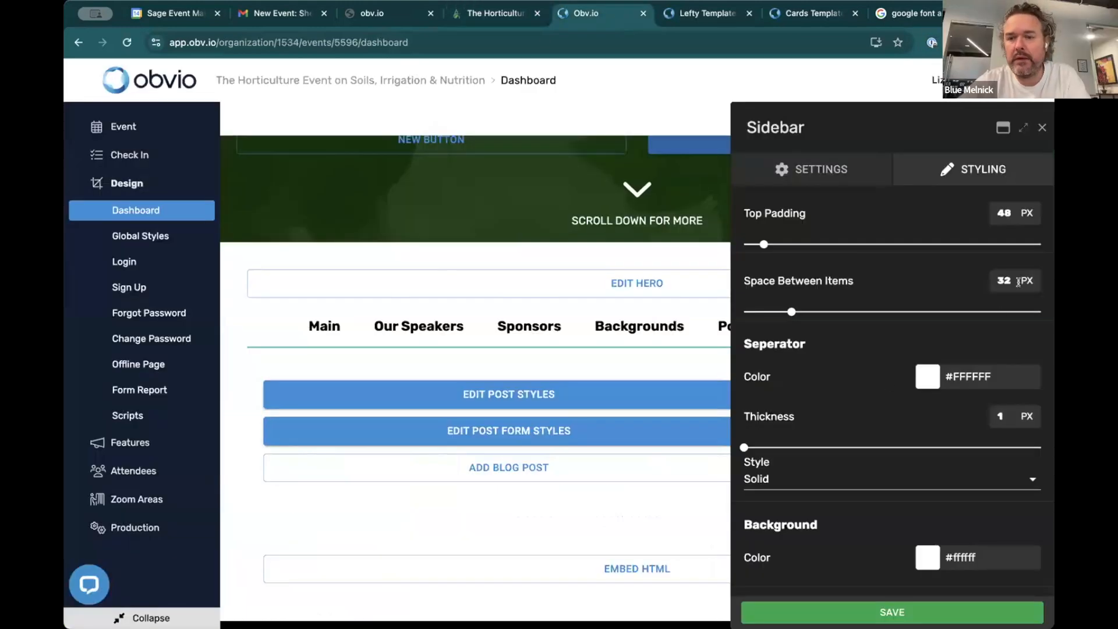
scroll(943, 471, down, 3)
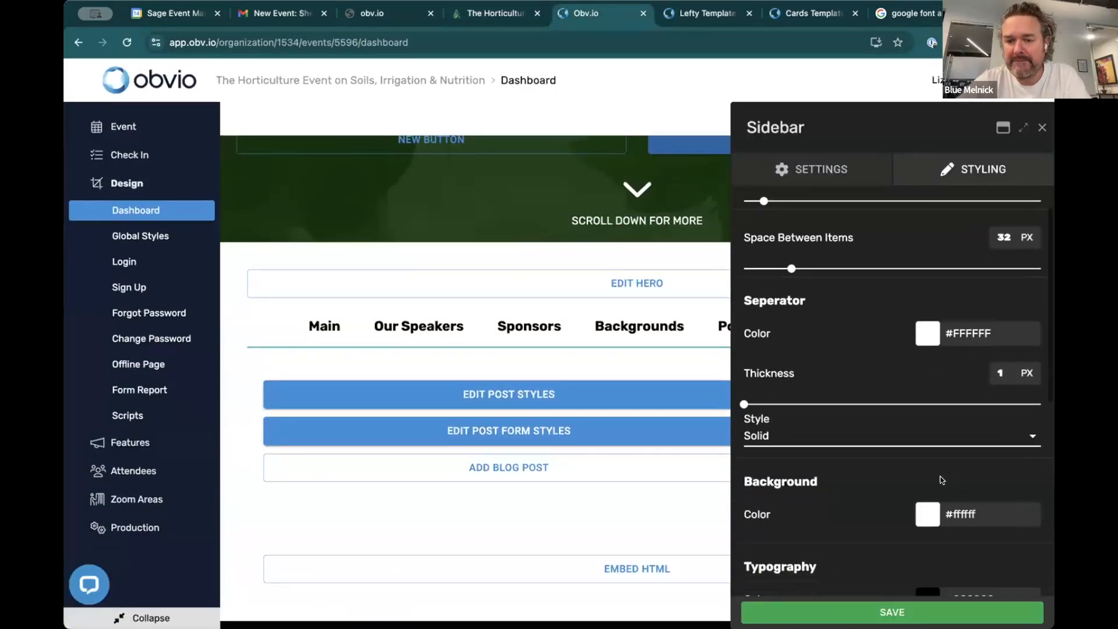
double_click(968, 460)
text(5E922B)
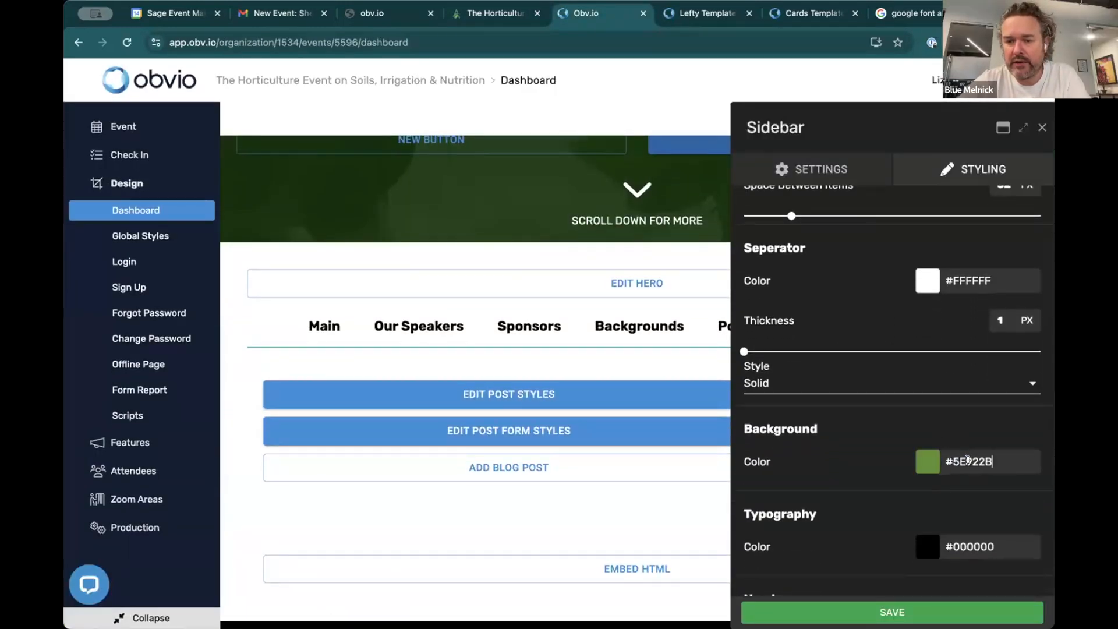
Change the sidebar's typography color to white #ffffff.
scroll(960, 493, down, 5)
click(931, 416)
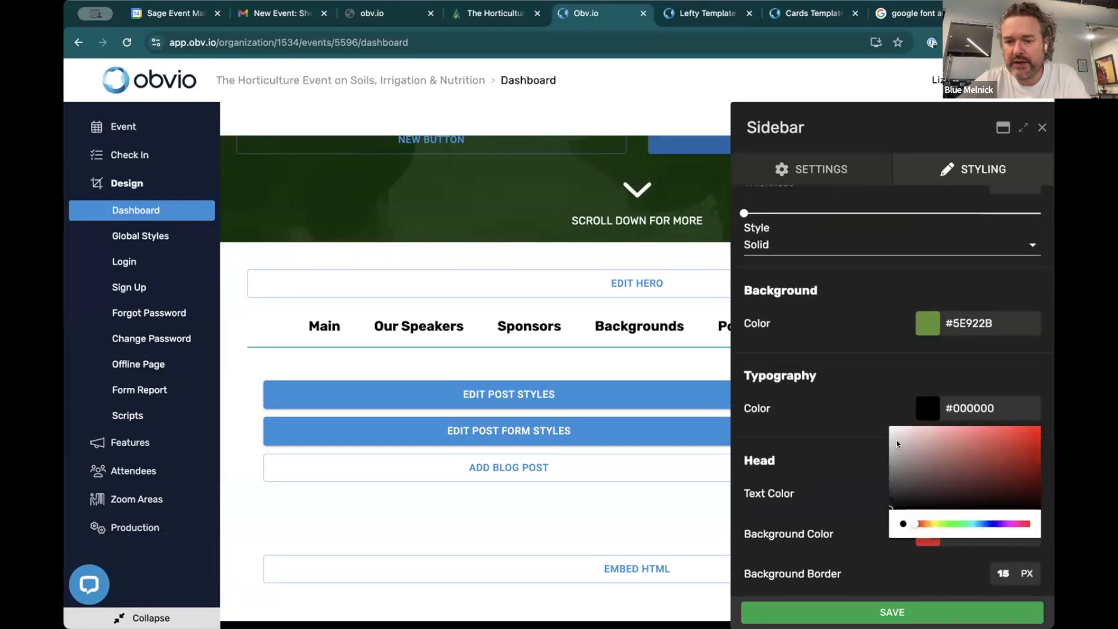
drag(891, 441, 878, 441)
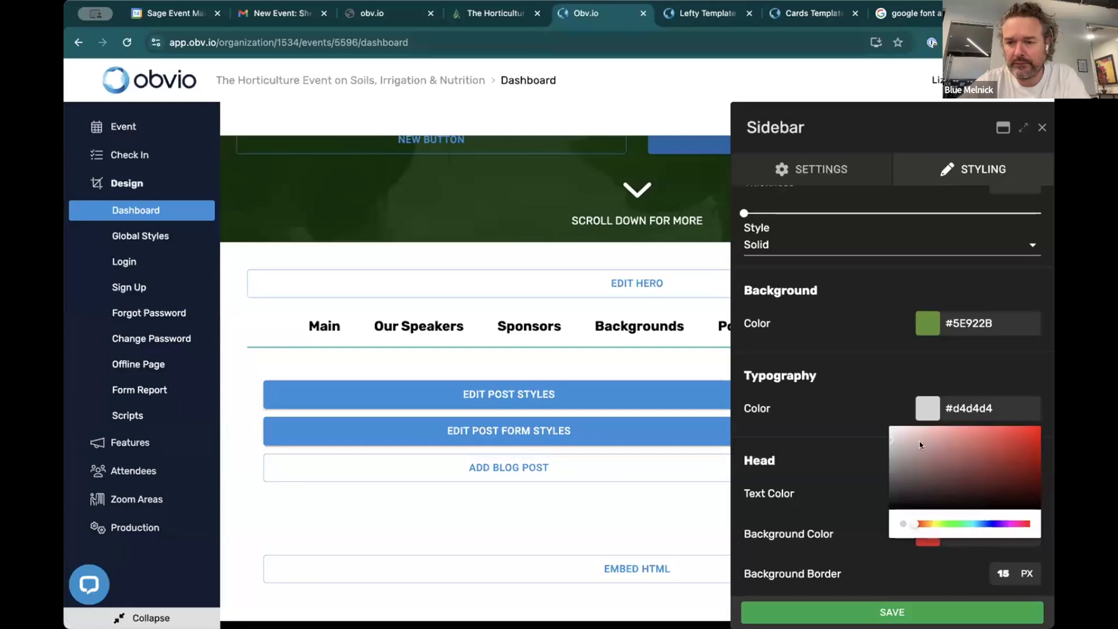
drag(906, 446, 857, 421)
click(887, 452)
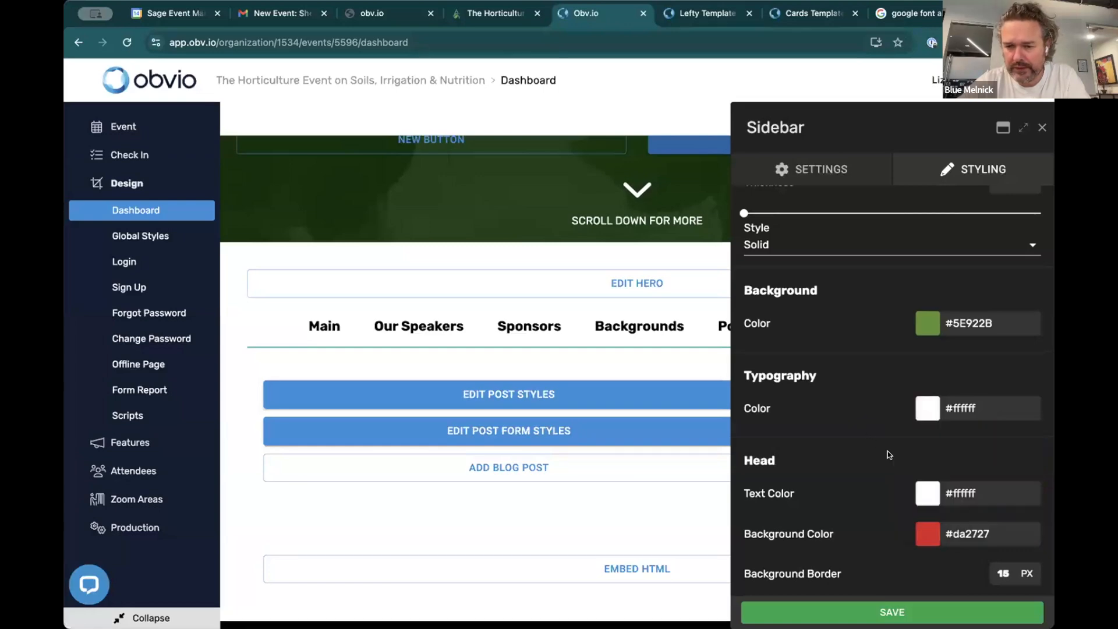
Set the sidebar head's background color to #5E922B and its background border to 0 px.
scroll(961, 361, down, 2)
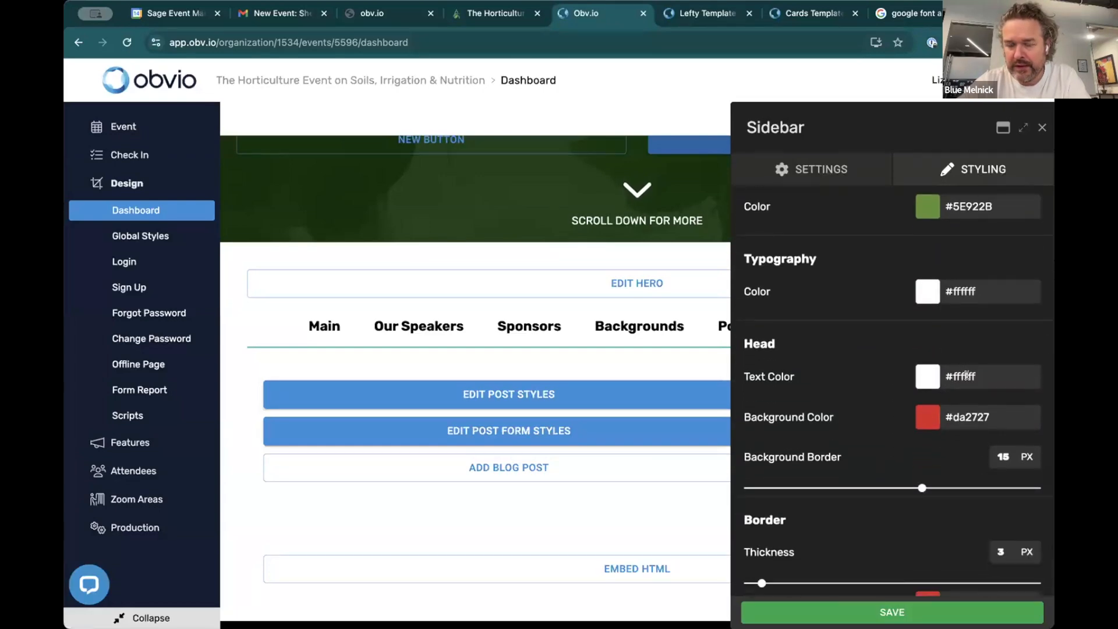
triple_click(967, 417)
text(#5E922B)
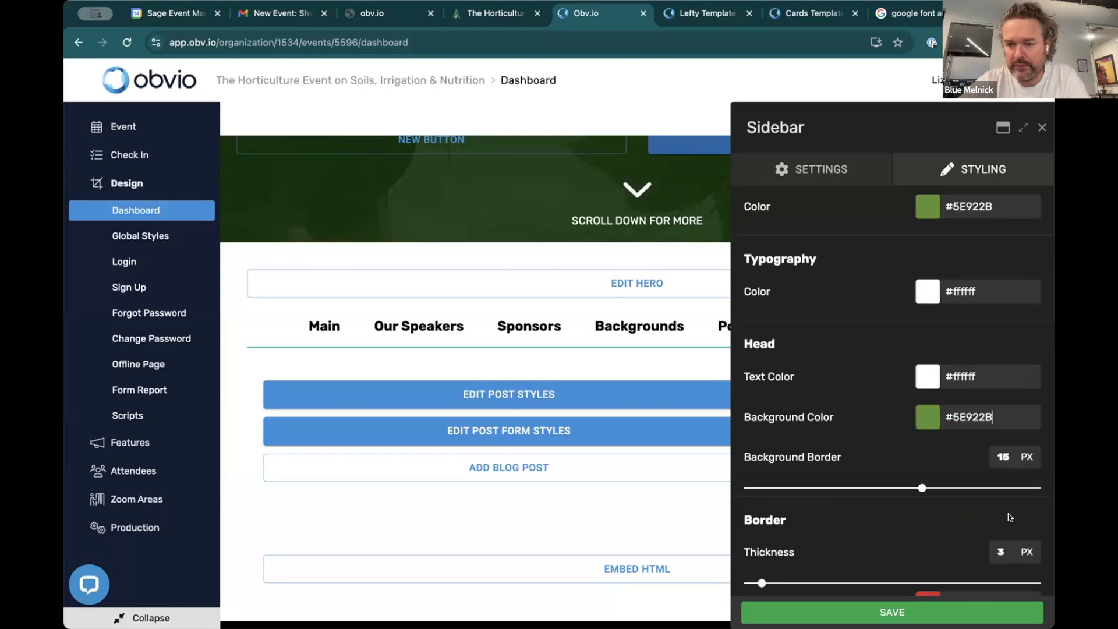
scroll(920, 484, down, 2)
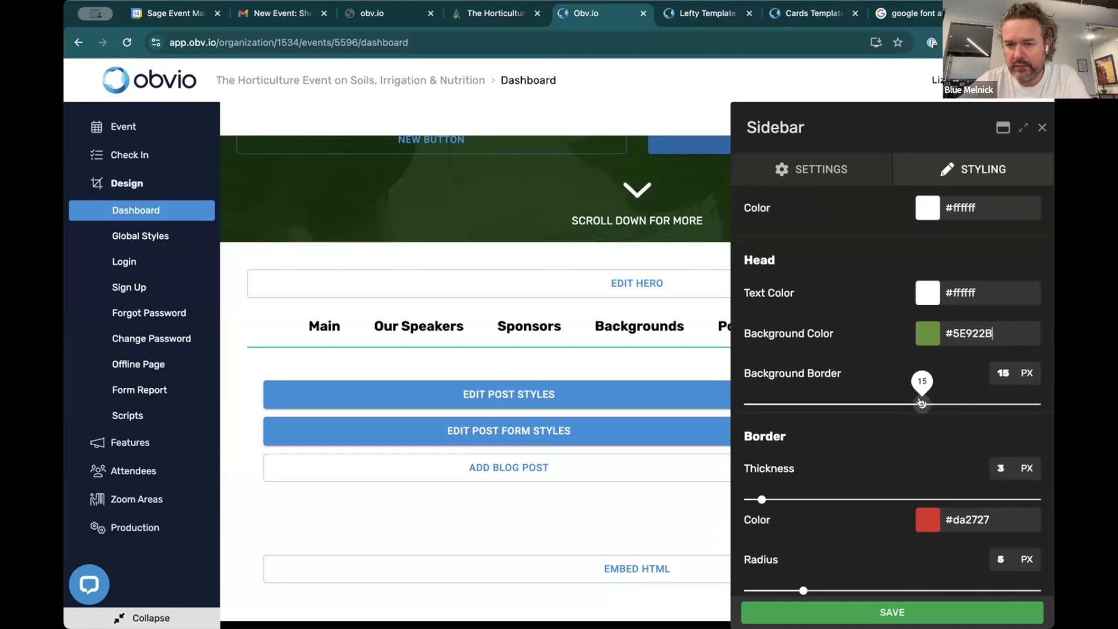
drag(920, 401, 746, 403)
Set the sidebar's border thickness to 0 px and save the sidebar styling.
scroll(893, 430, down, 1)
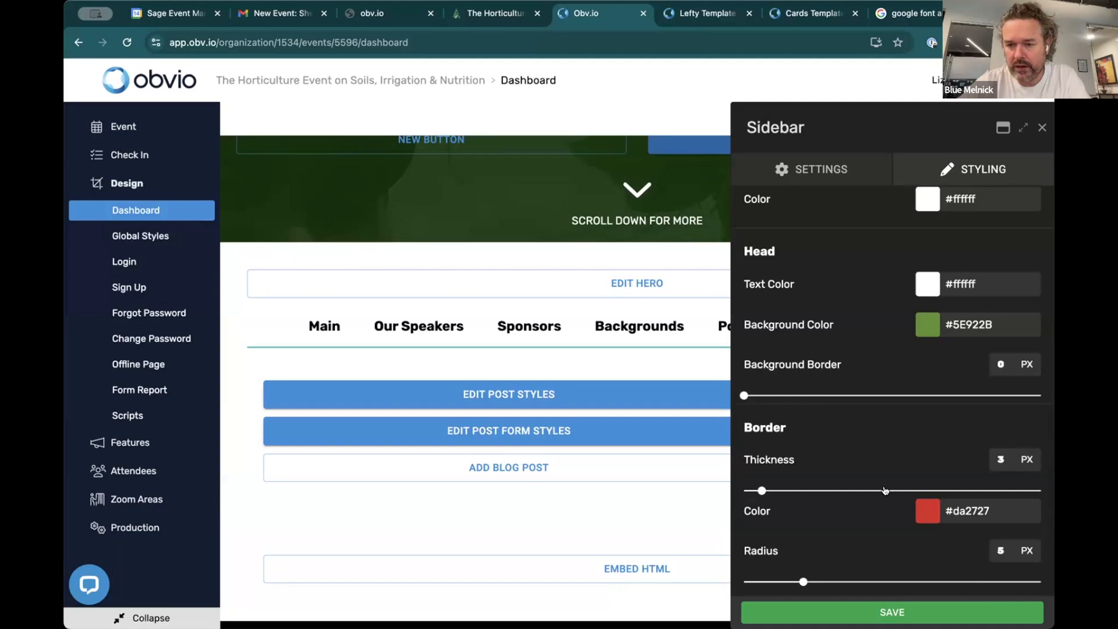
mouse_move(760, 491)
drag(760, 491, 743, 491)
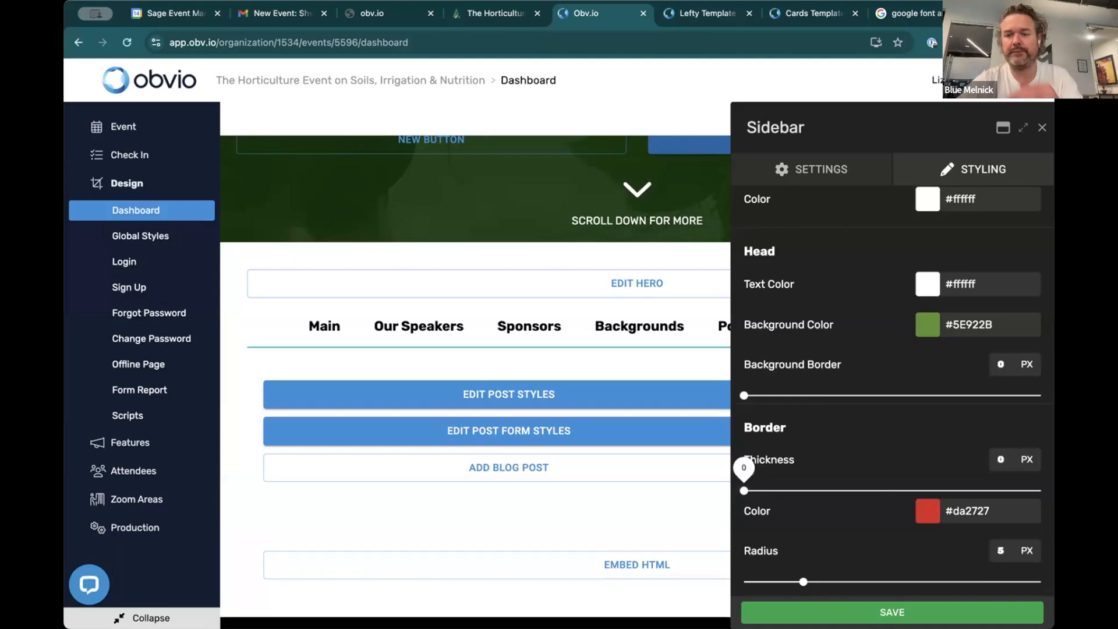
click(839, 612)
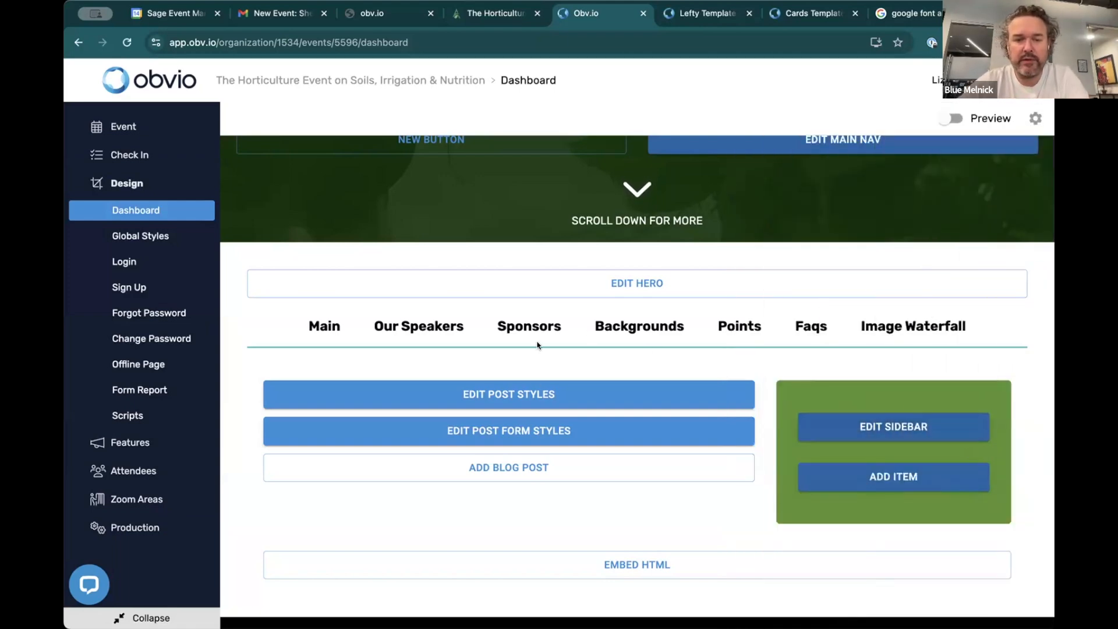
Add a blog post to the dashboard and title it "Welcome to the Event".
scroll(671, 333, down, 1)
scroll(670, 333, up, 2)
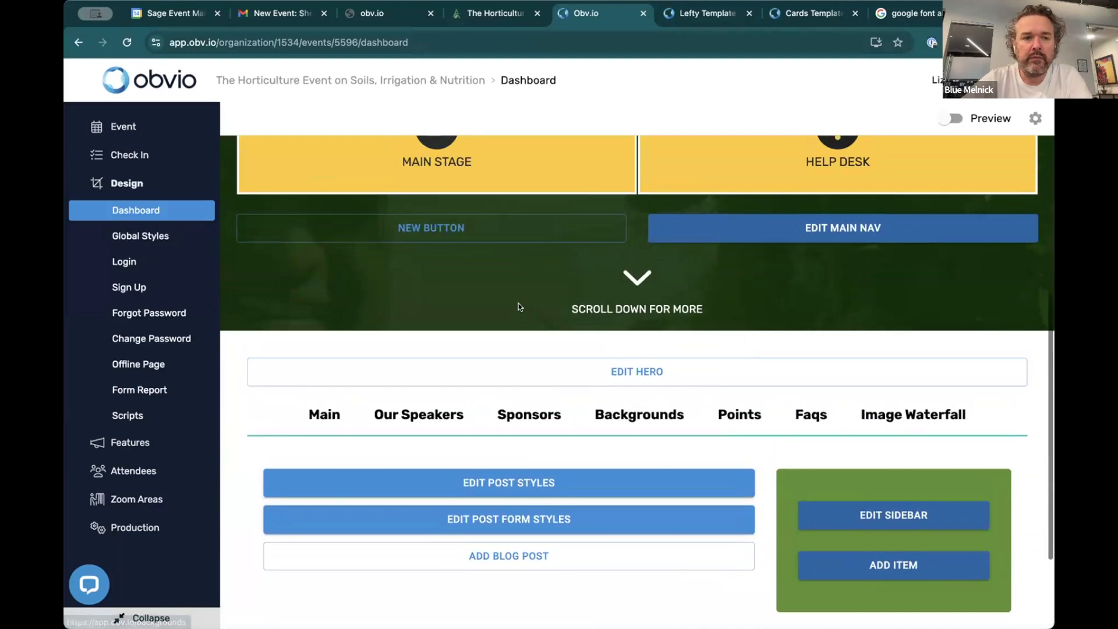
scroll(581, 312, down, 2)
click(495, 420)
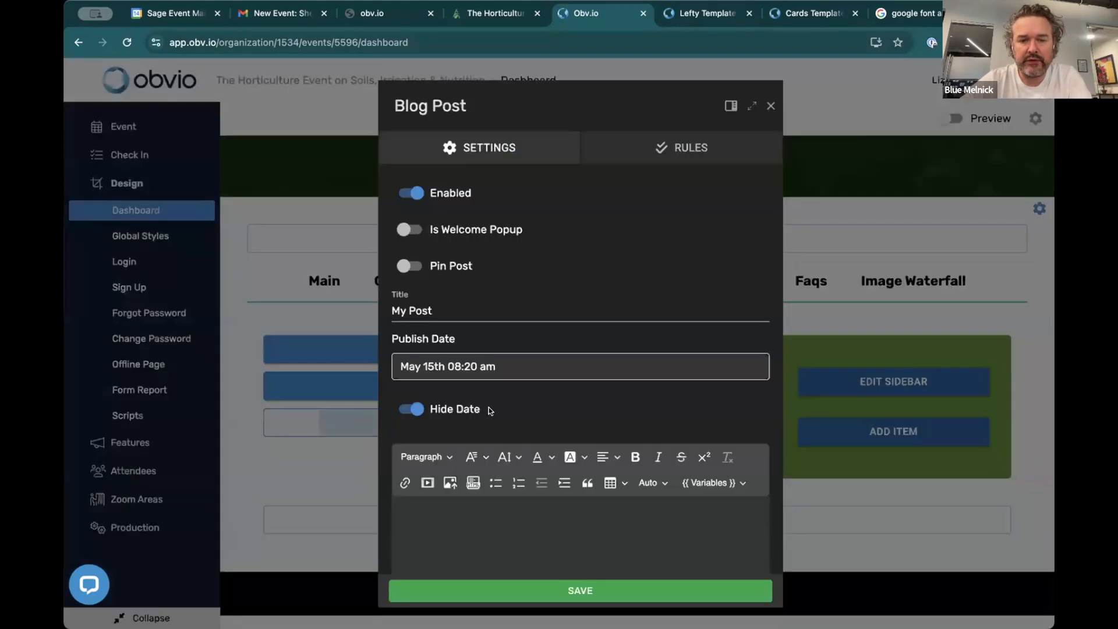
click(425, 308)
triple_click(426, 307)
text(We)
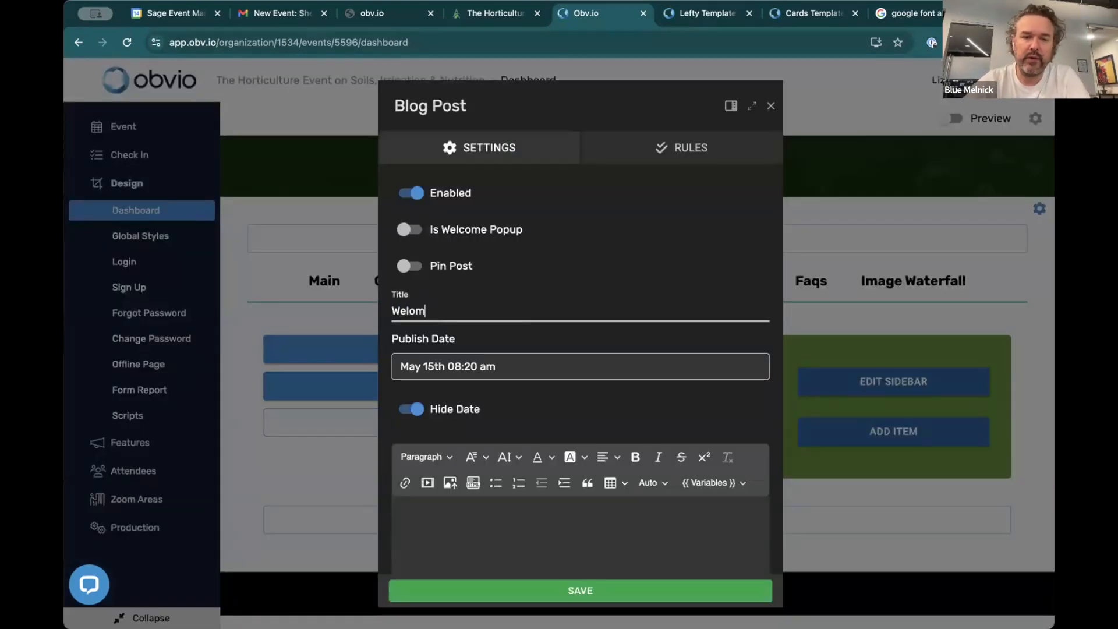
text(lcome to the Event)
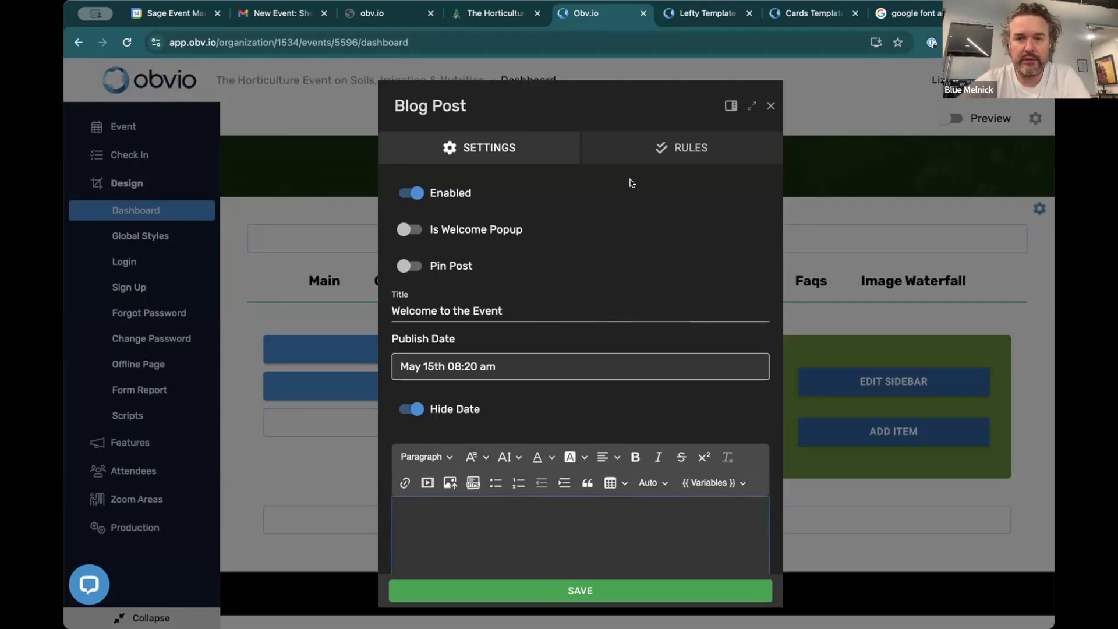
Search the web in a new tab for a lorem ipsum generator and open the loremipzum.com text generator.
key(super+t)
text(lorem)
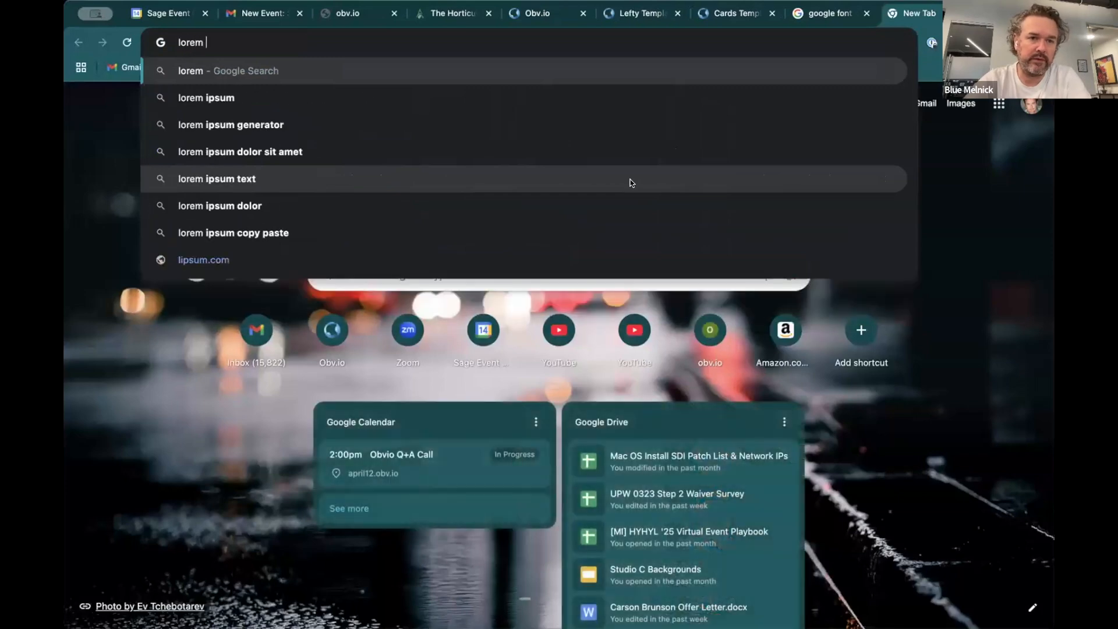
click(393, 125)
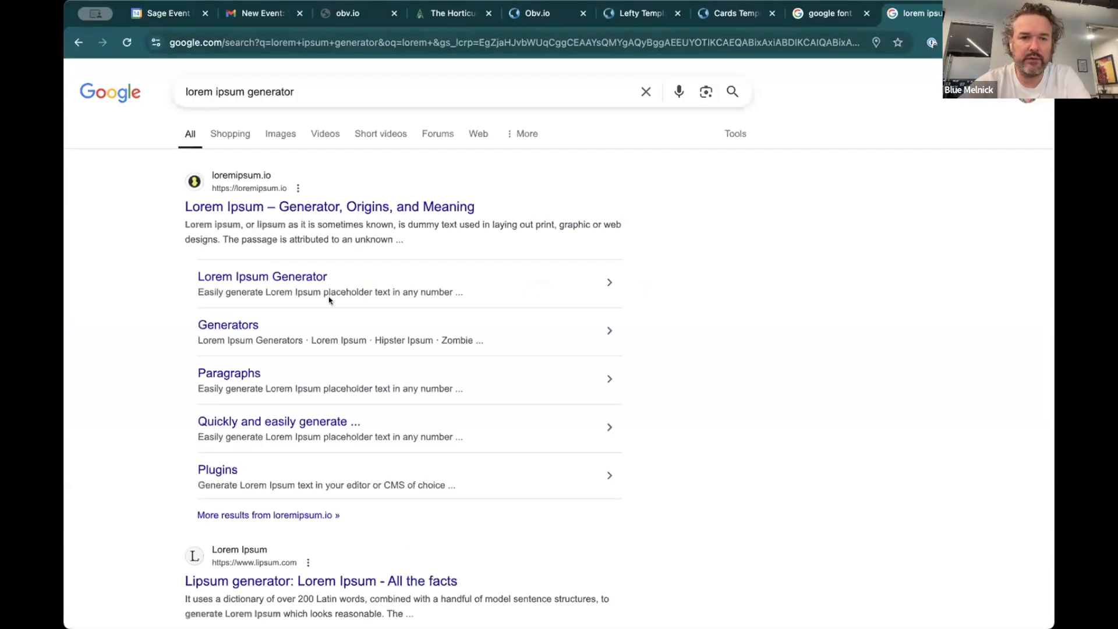
scroll(324, 252, down, 4)
scroll(309, 344, down, 2)
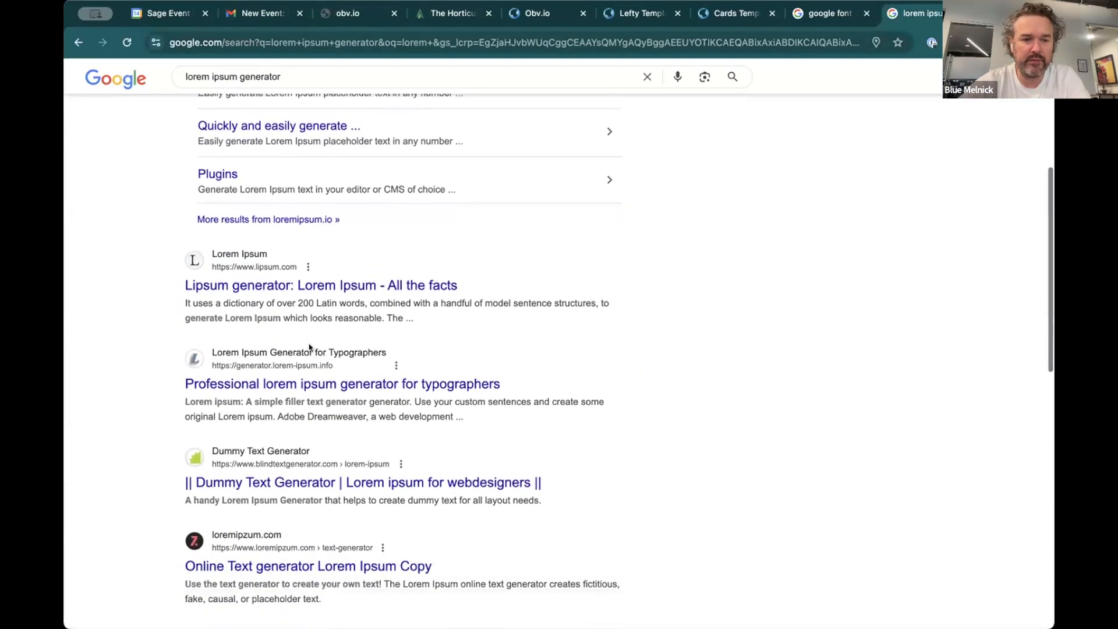
click(254, 563)
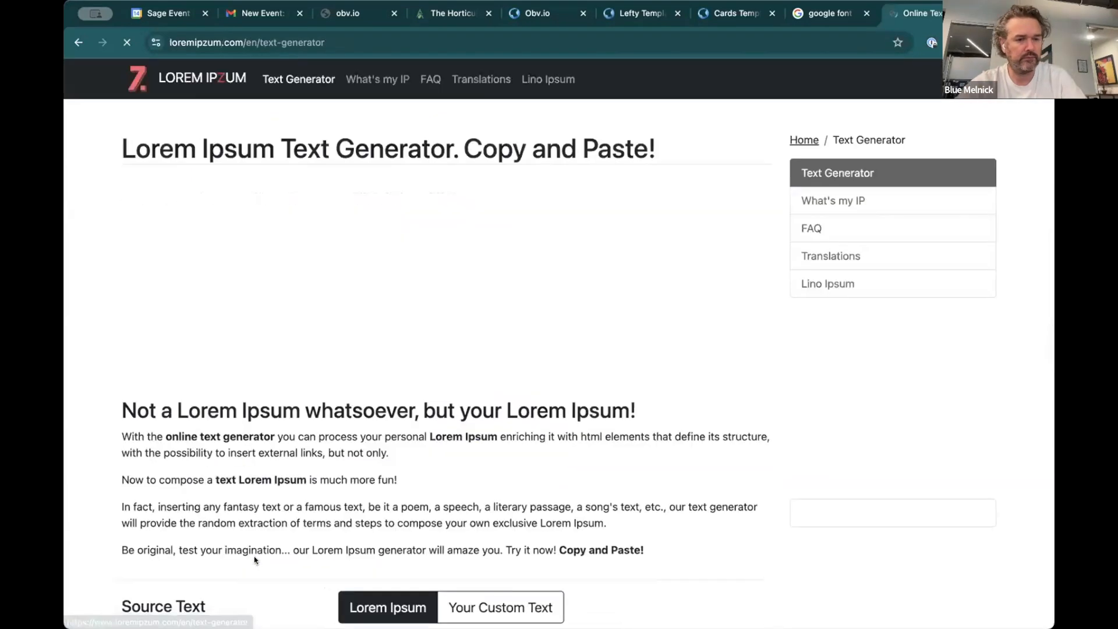
Try to generate lorem ipsum placeholder text on the loremipzum.com page.
scroll(336, 388, down, 5)
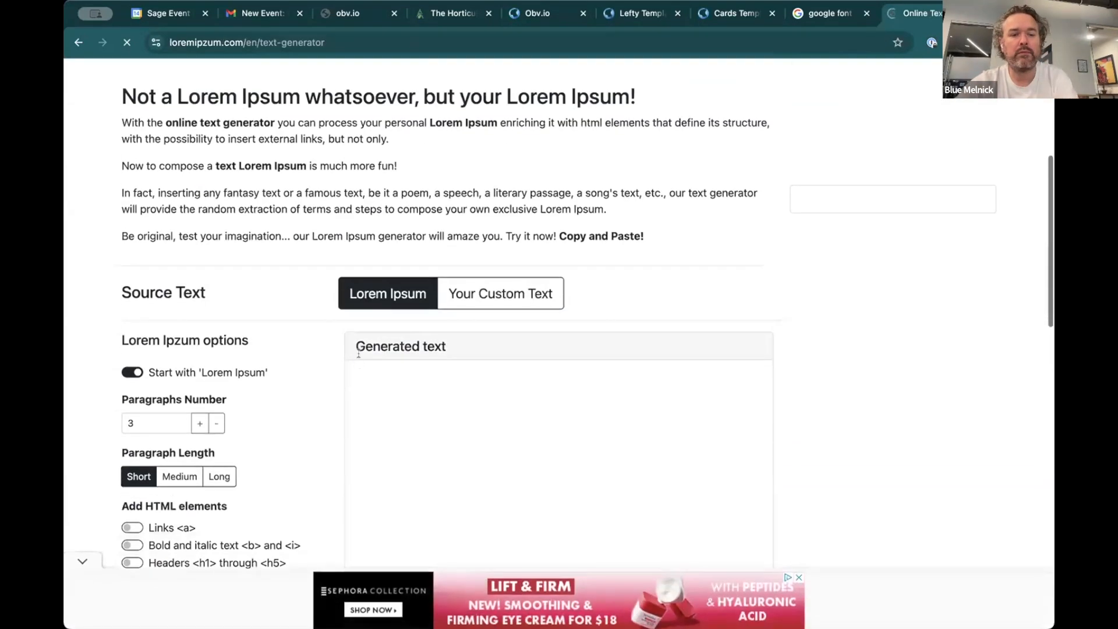
scroll(239, 340, down, 5)
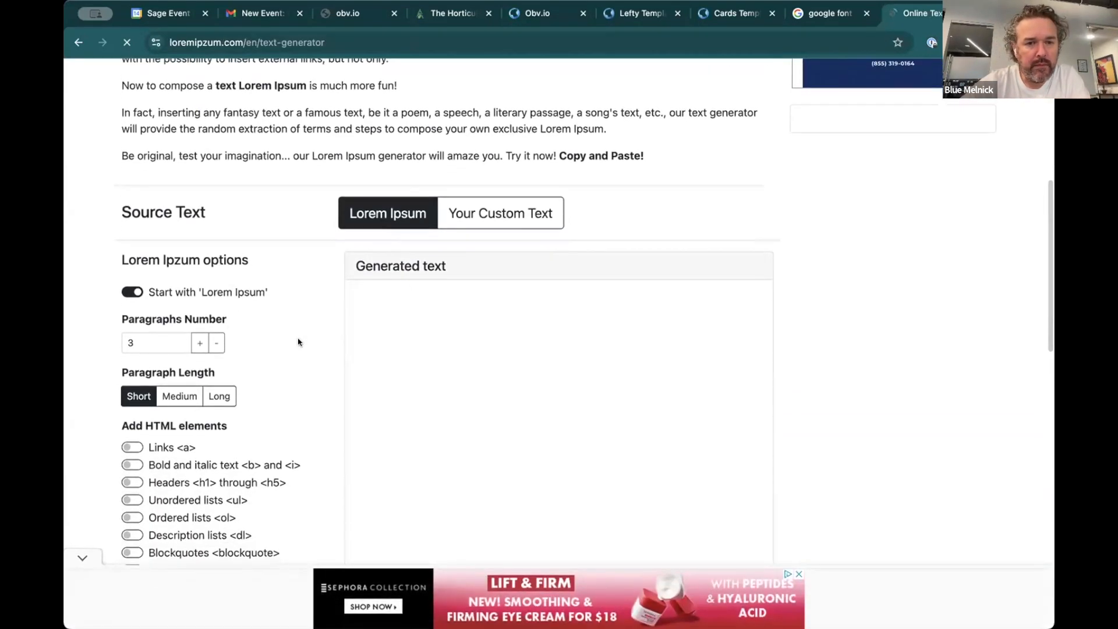
click(170, 403)
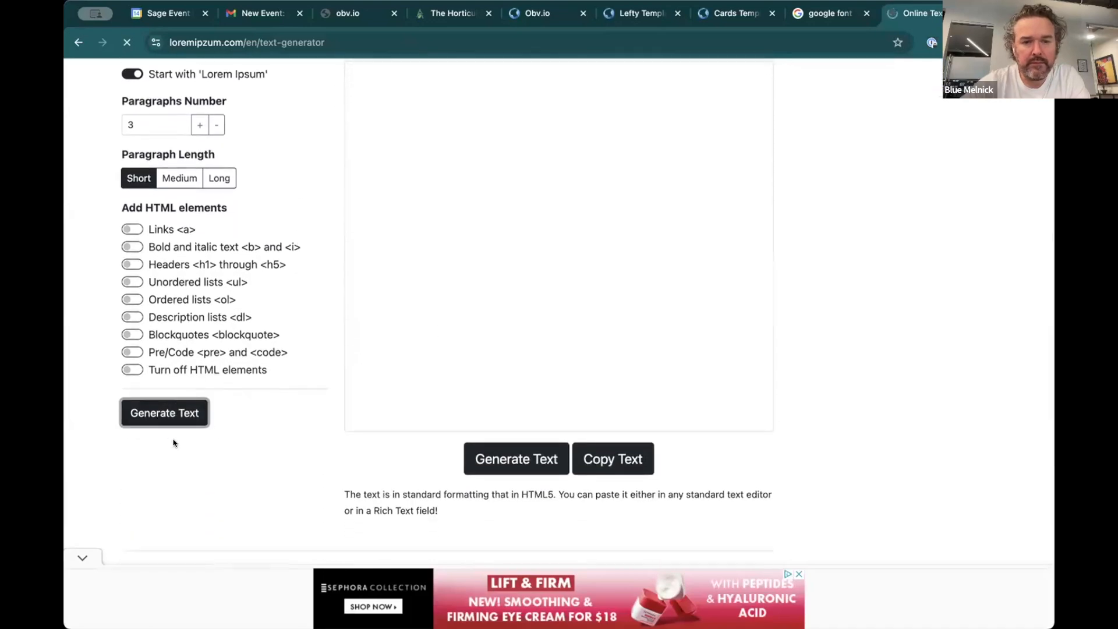
click(532, 458)
scroll(553, 347, up, 5)
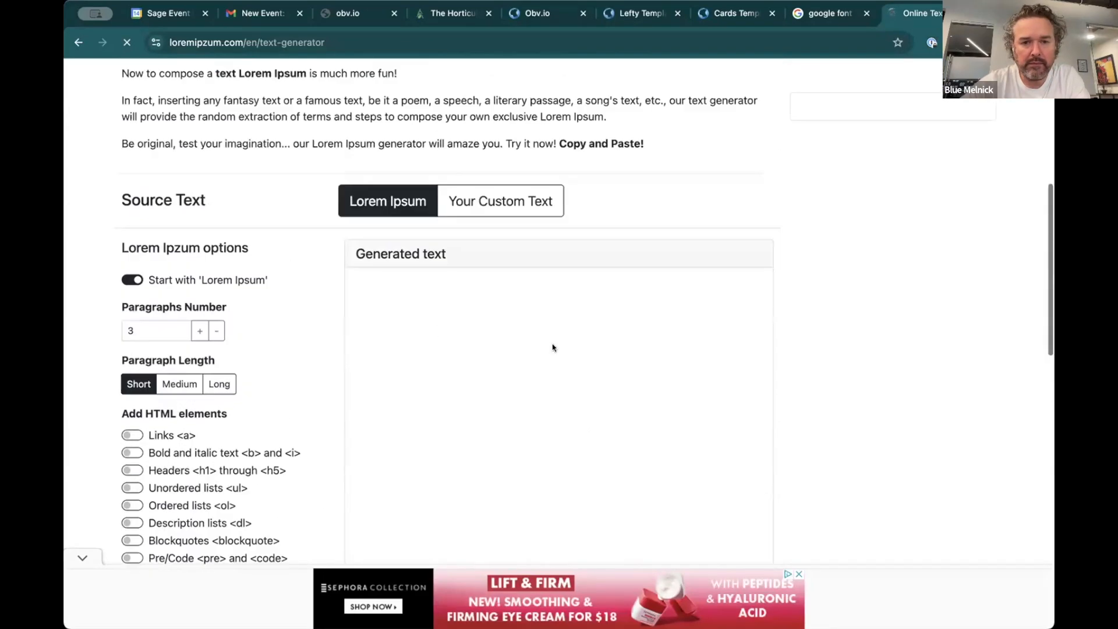
scroll(706, 249, down, 7)
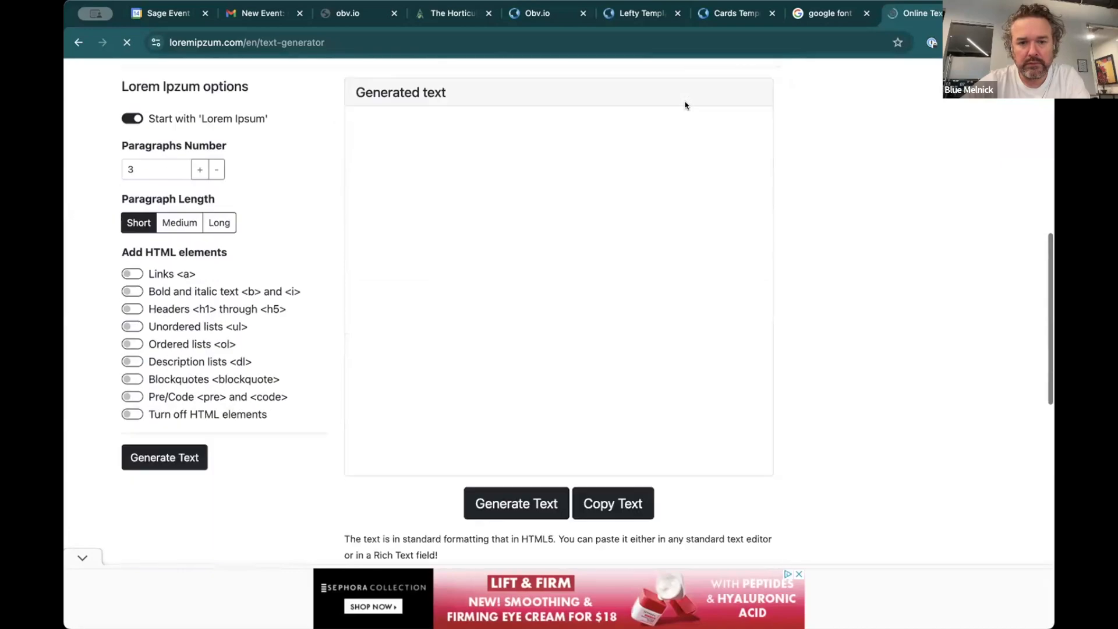
scroll(228, 325, down, 9)
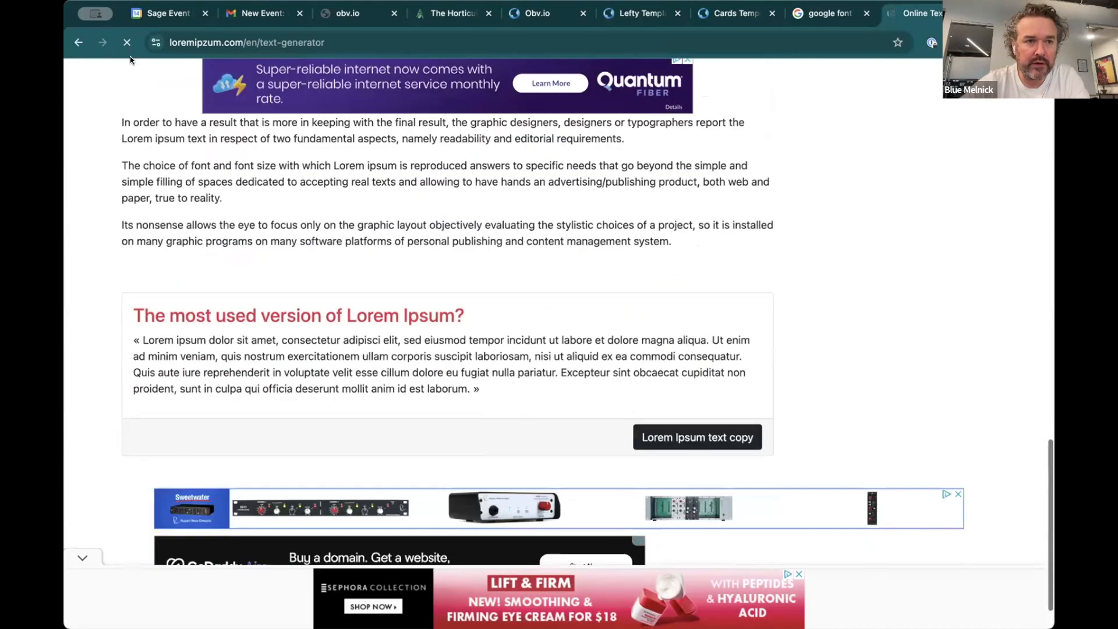
Go back to the search results, open lipsum.com and look through it for usable placeholder text.
click(78, 42)
scroll(215, 172, up, 3)
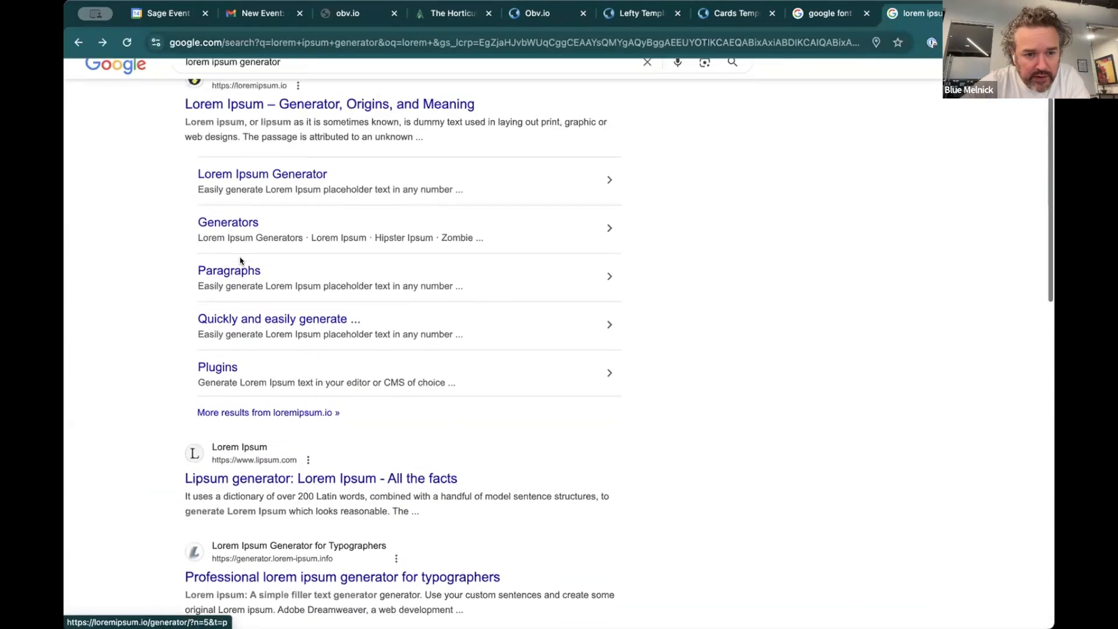
click(299, 479)
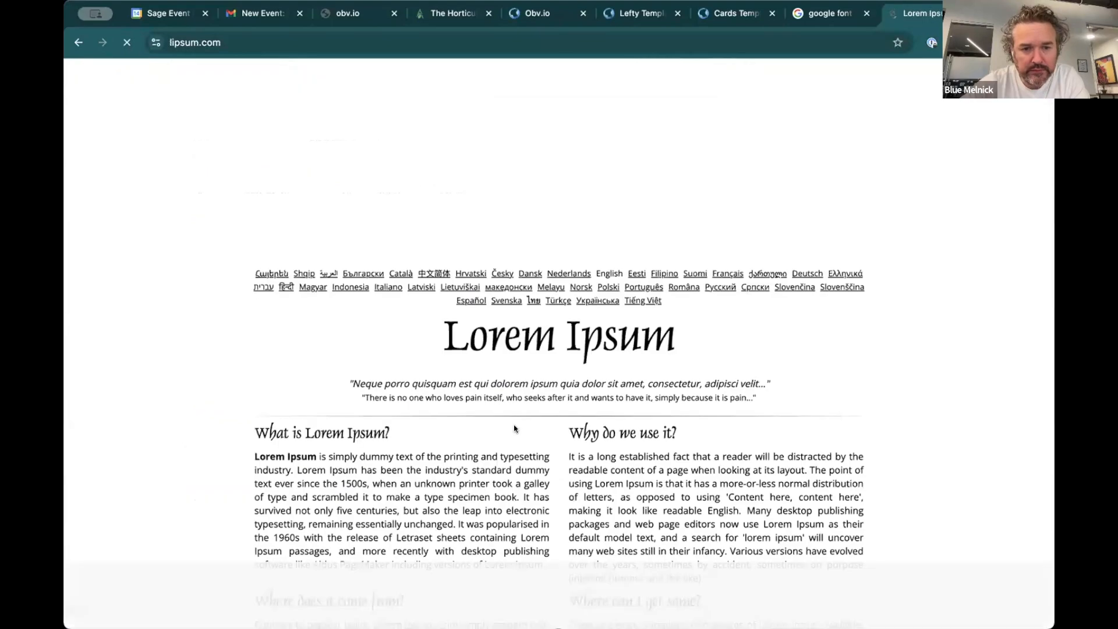
scroll(513, 418, down, 15)
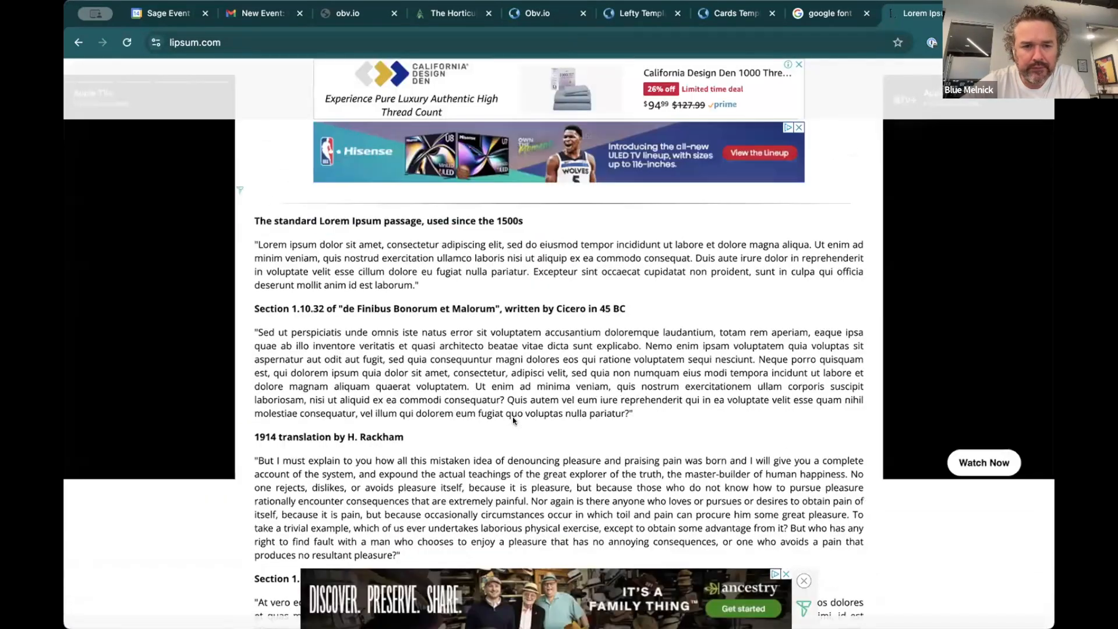
scroll(515, 419, down, 8)
scroll(512, 417, up, 20)
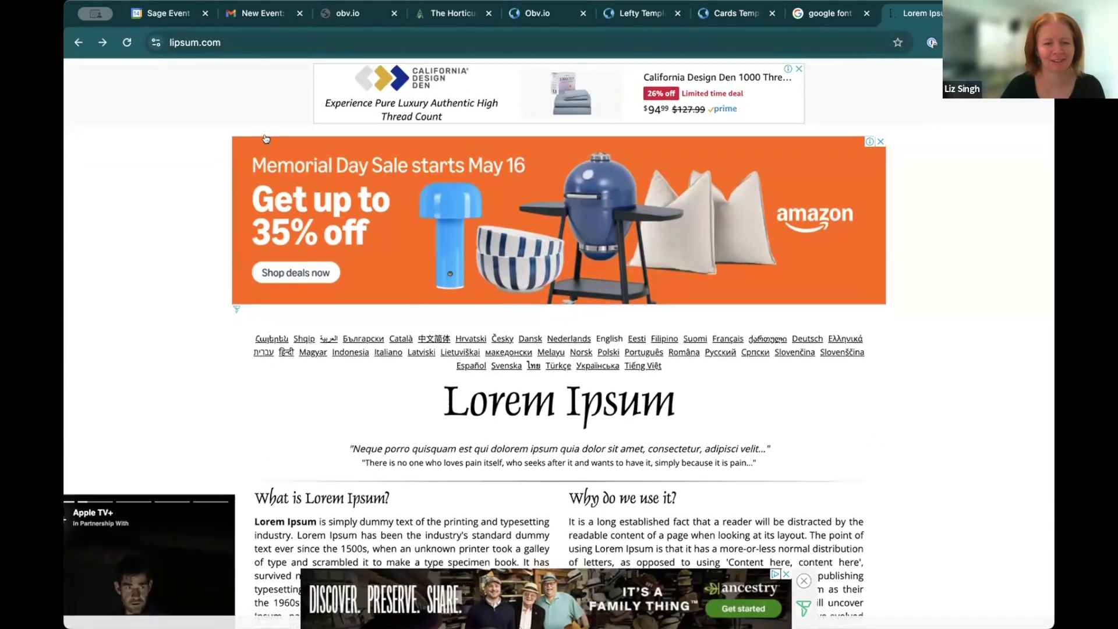
Replace the font search in the existing Google tab with a search for "lorem ipsum generator".
click(817, 13)
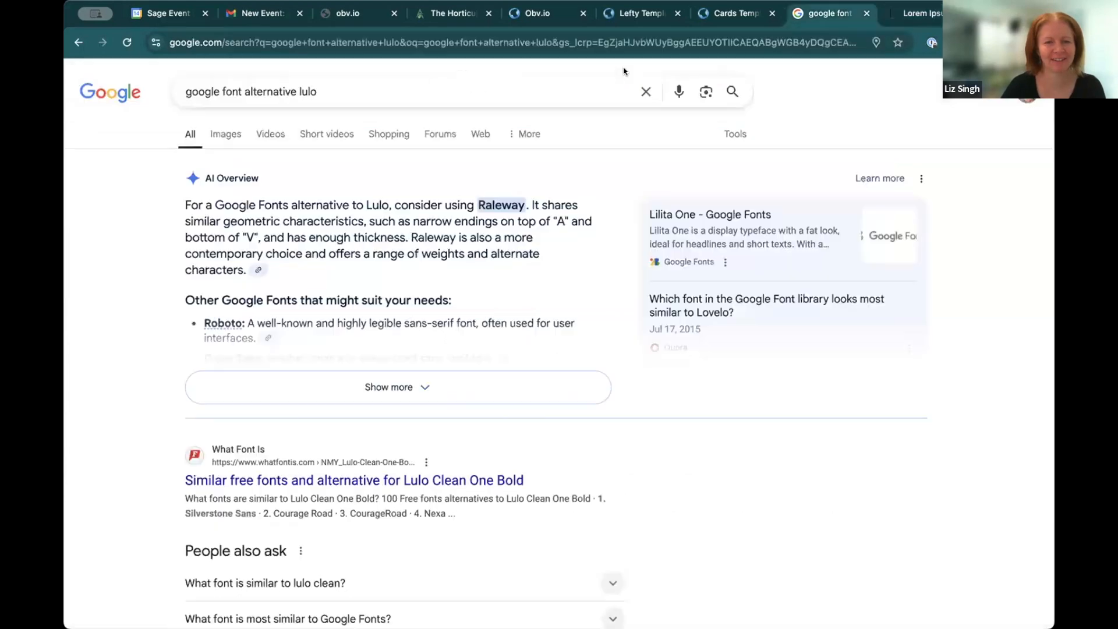
triple_click(275, 87)
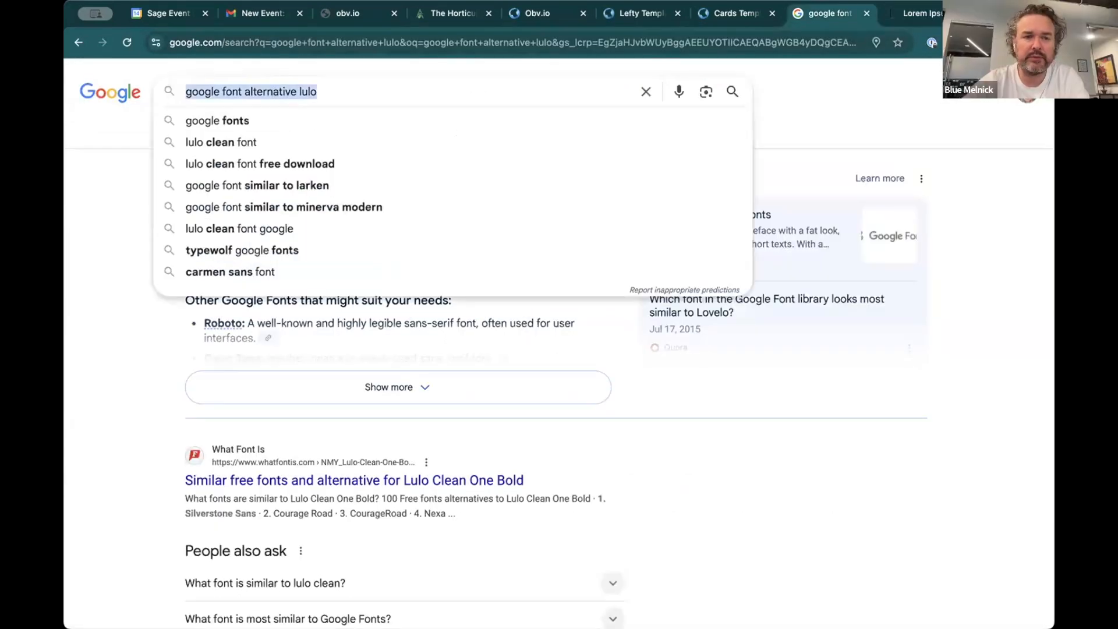
text(lorem)
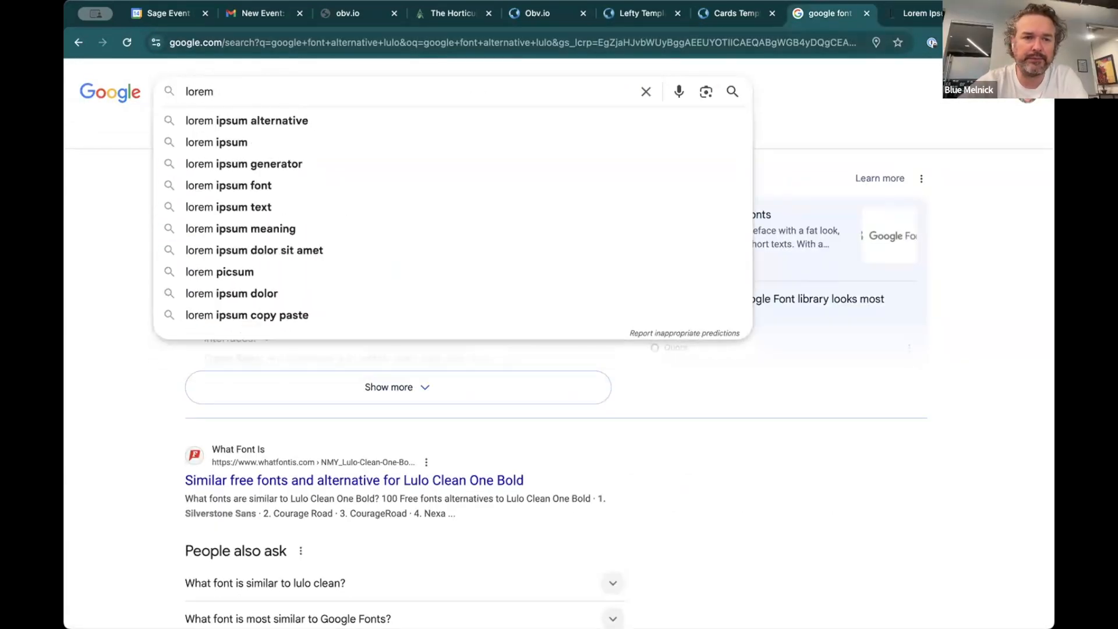
key(Down)
key(Down)
key(Down)
key(Return)
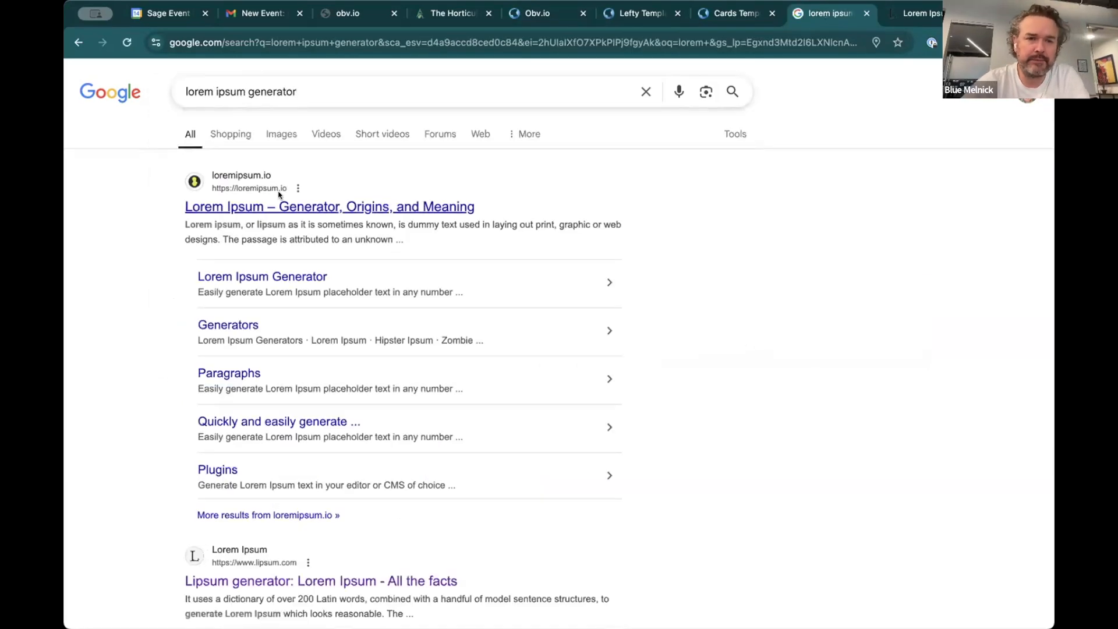
Generate 3 paragraphs of placeholder text on loremipsum.io and copy them.
click(279, 198)
scroll(386, 342, down, 6)
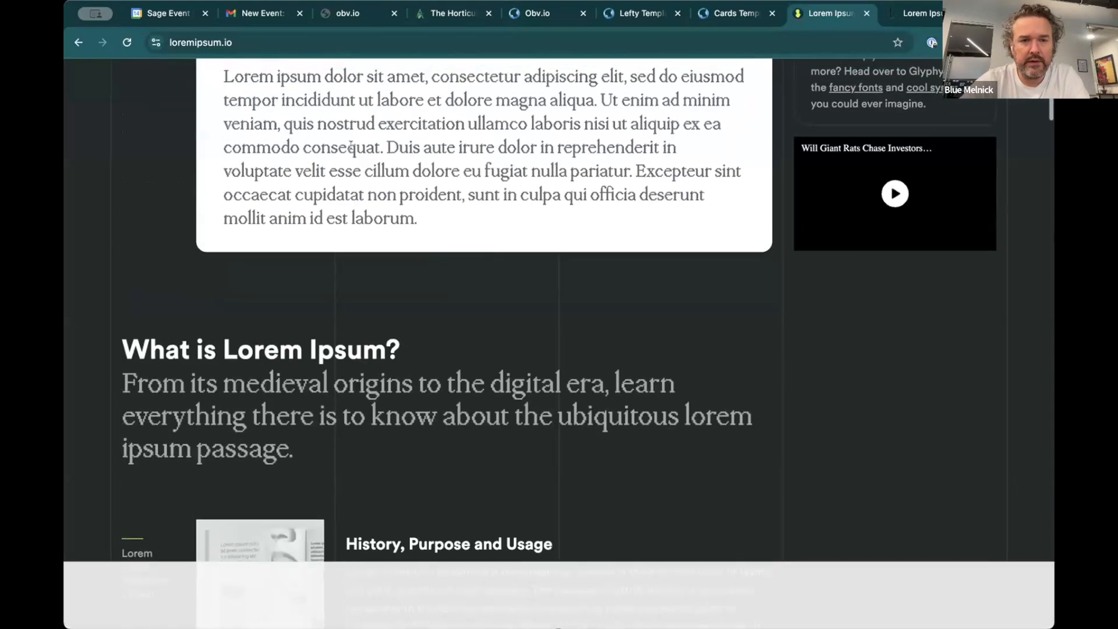
scroll(351, 146, up, 2)
click(252, 139)
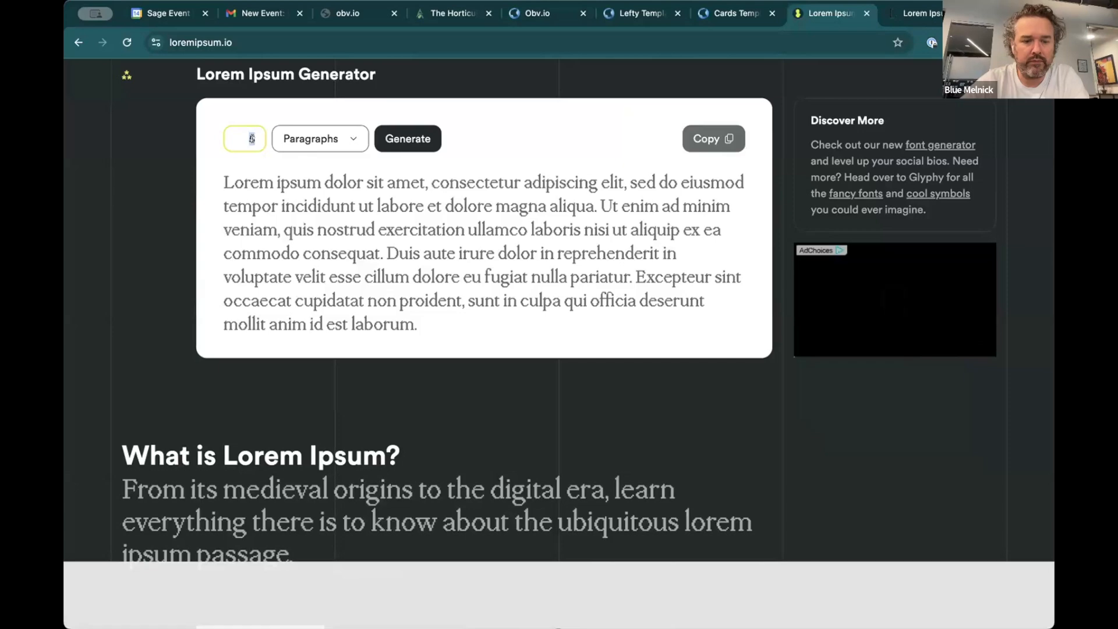
text(3)
click(418, 141)
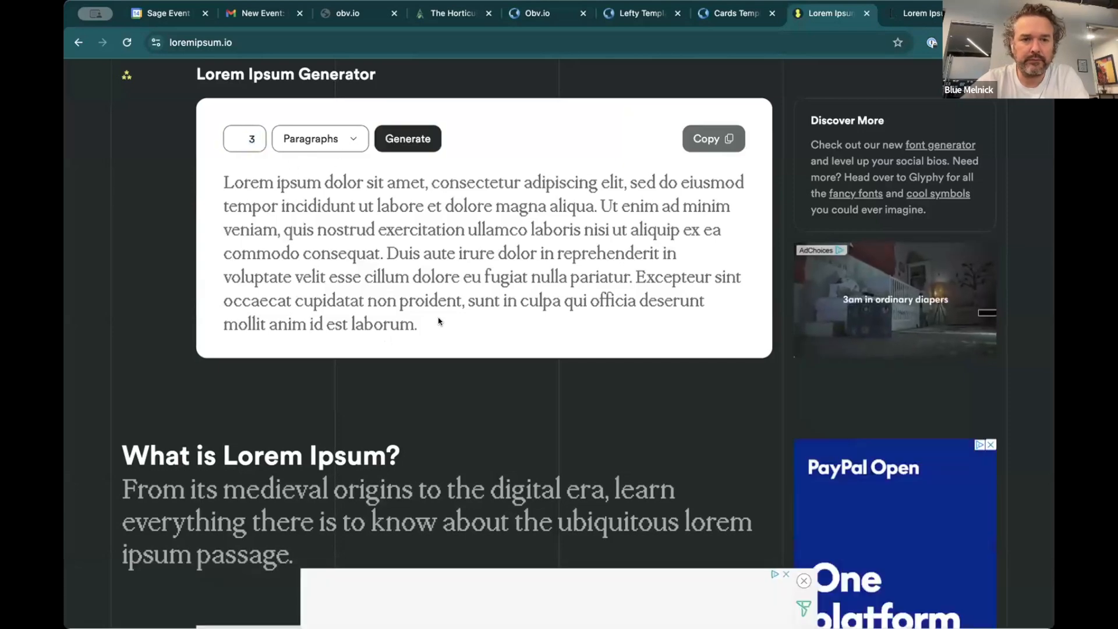
scroll(516, 501, down, 5)
scroll(554, 483, up, 2)
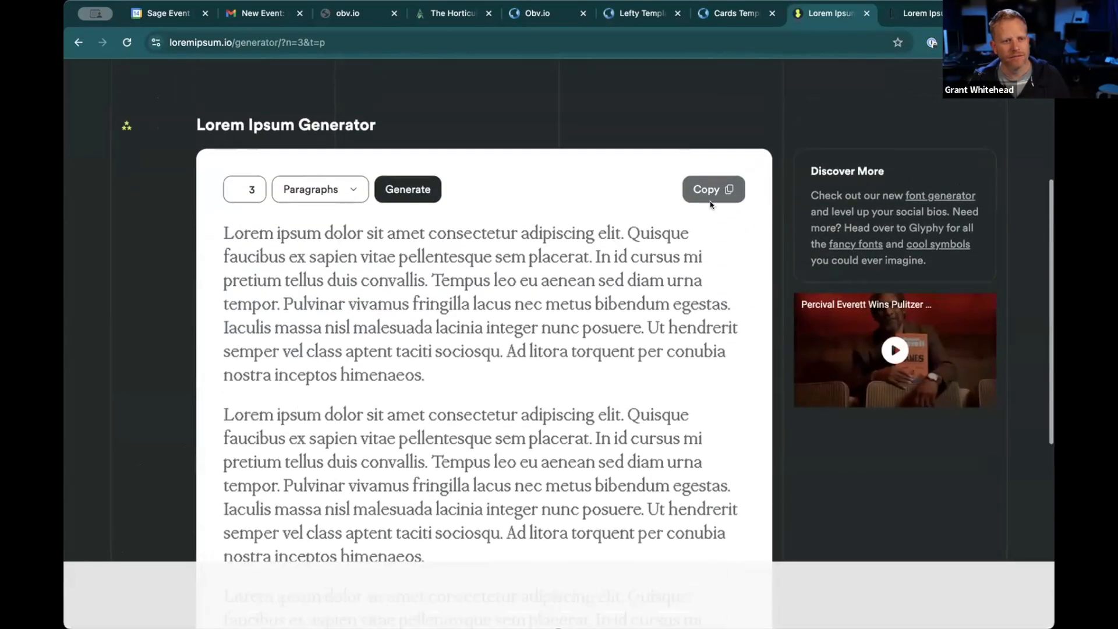
click(711, 194)
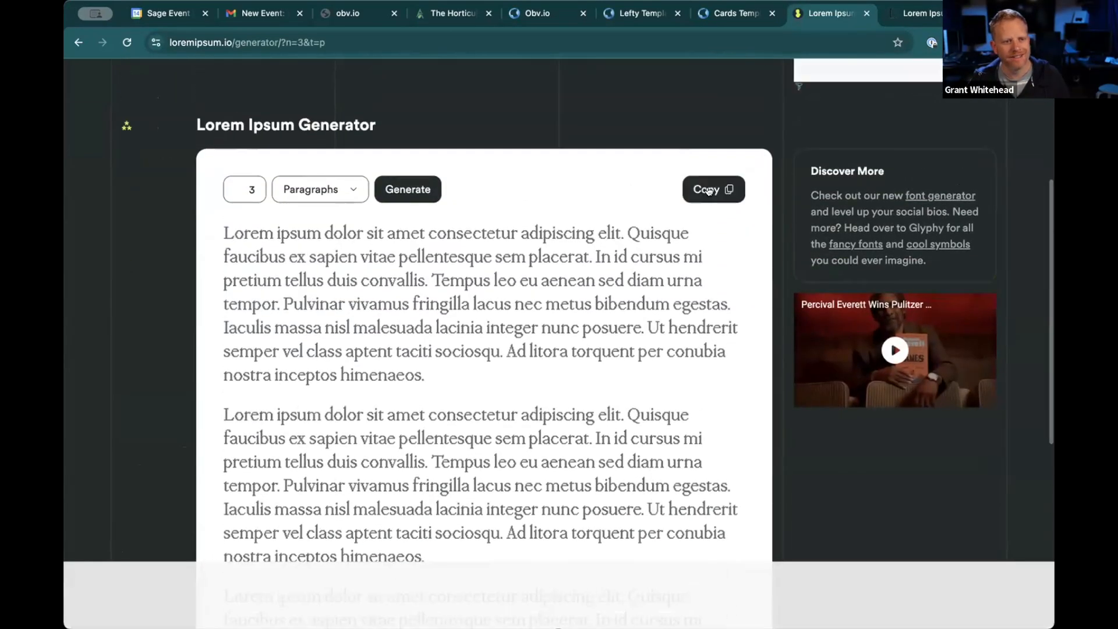
Switch back to the Obvio dashboard, paste the copied placeholder text into the blog post's body and save the post.
click(730, 16)
click(644, 15)
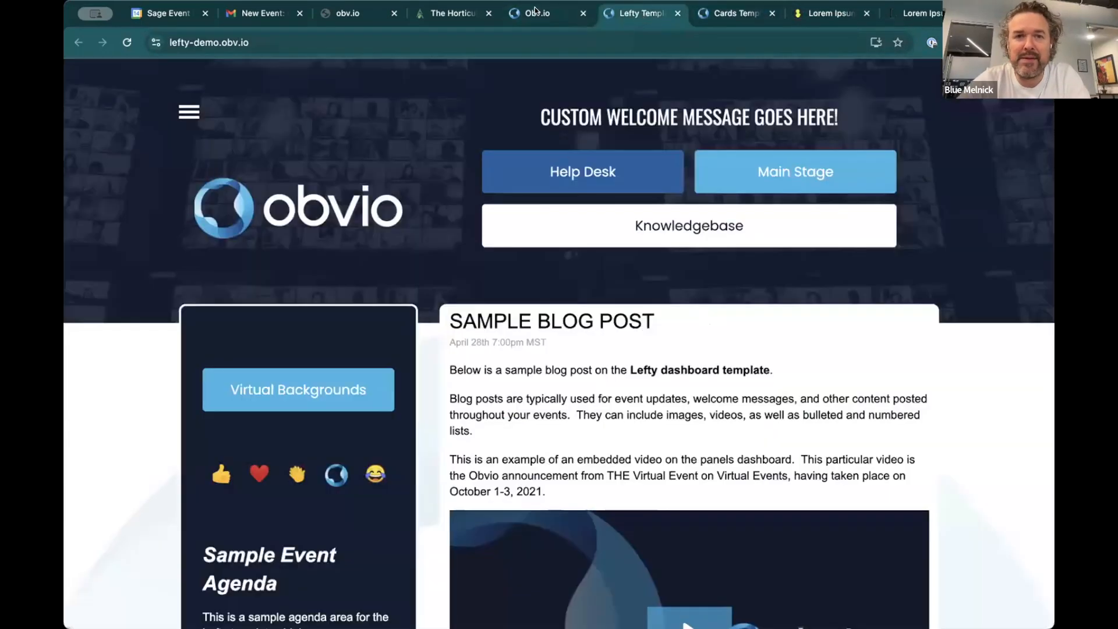
click(536, 11)
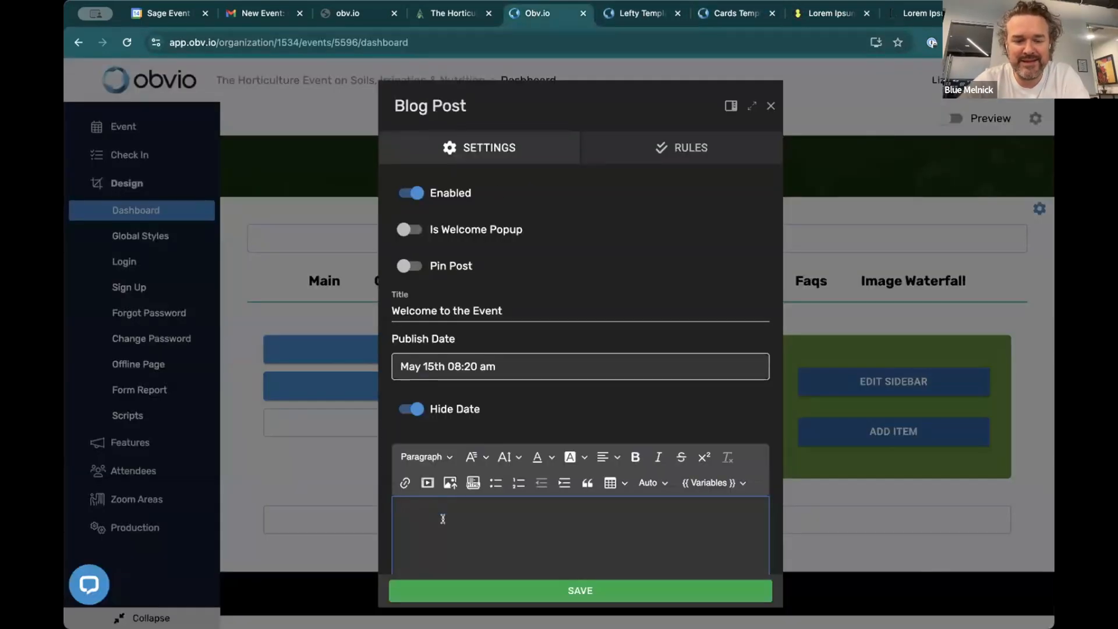
key(ctrl+v)
scroll(443, 518, up, 10)
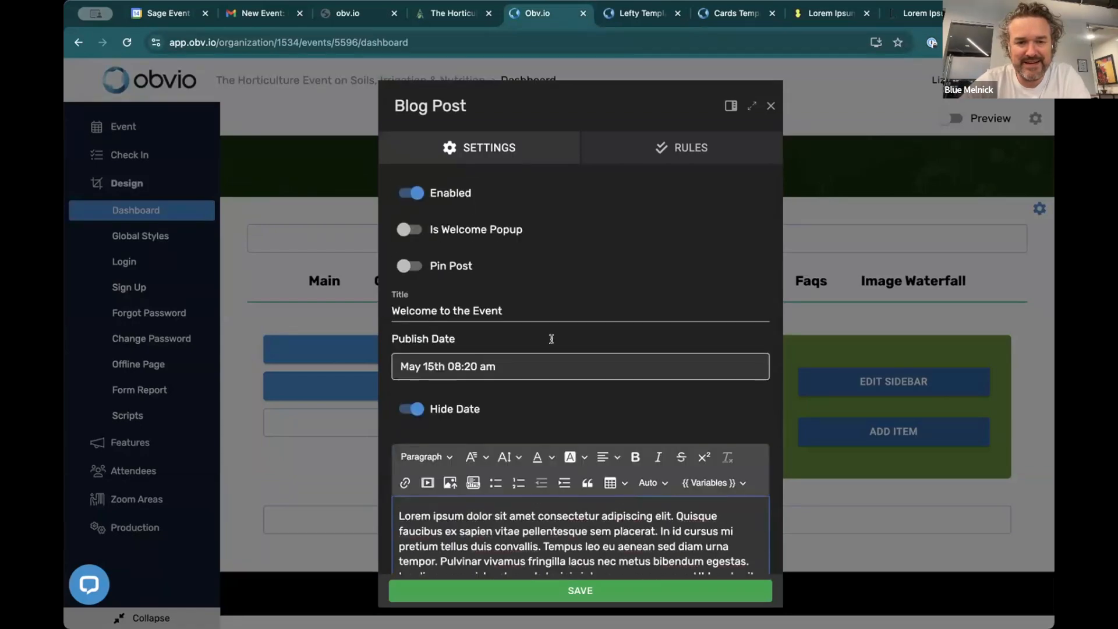
scroll(513, 509, down, 8)
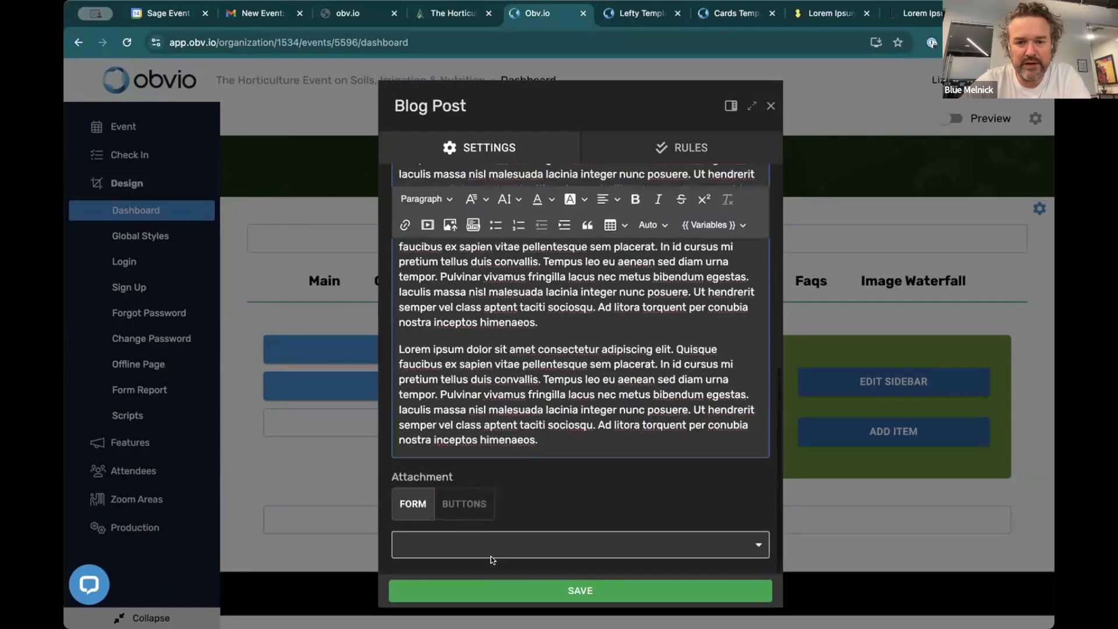
click(705, 591)
scroll(612, 248, down, 4)
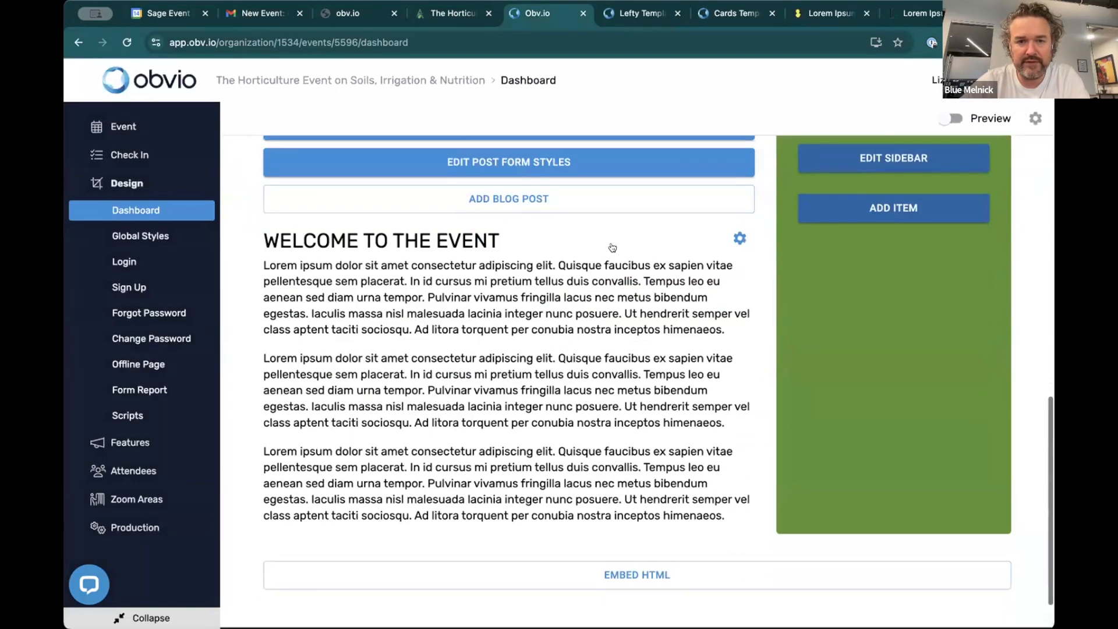
Style the blog title in the post styles with the Raleway font, uppercase and font size 40, and save.
scroll(612, 247, up, 4)
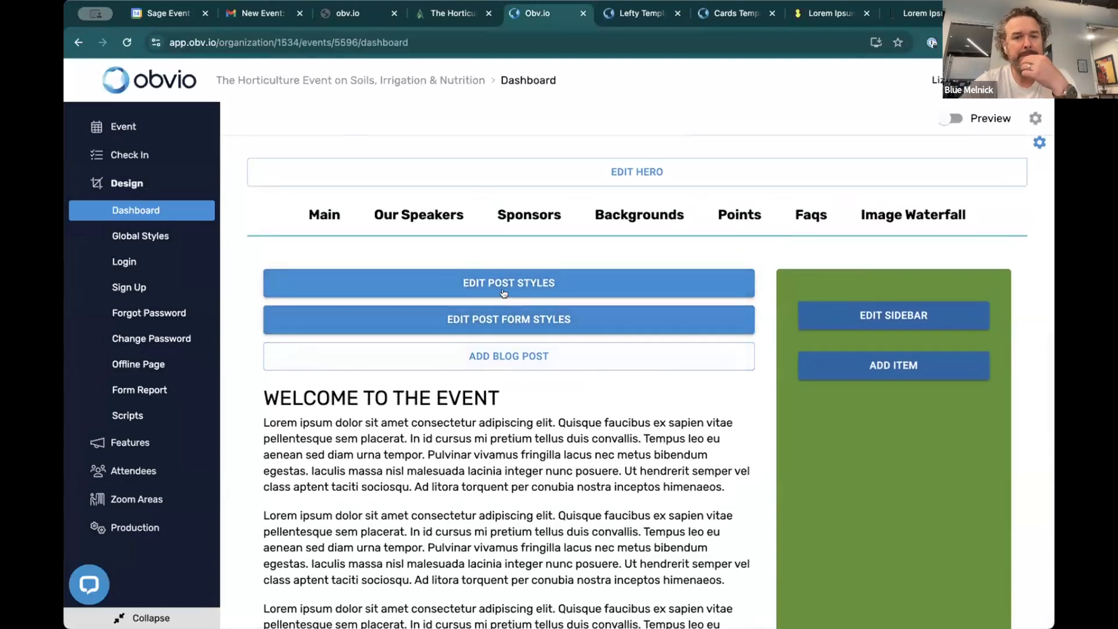
click(504, 291)
click(807, 248)
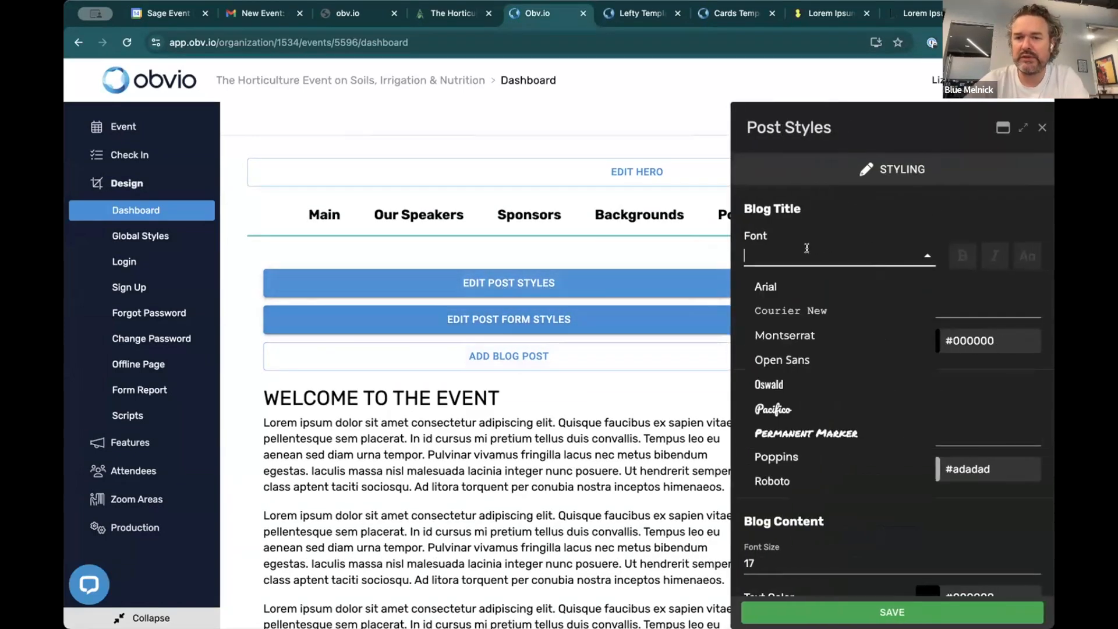
text(rale)
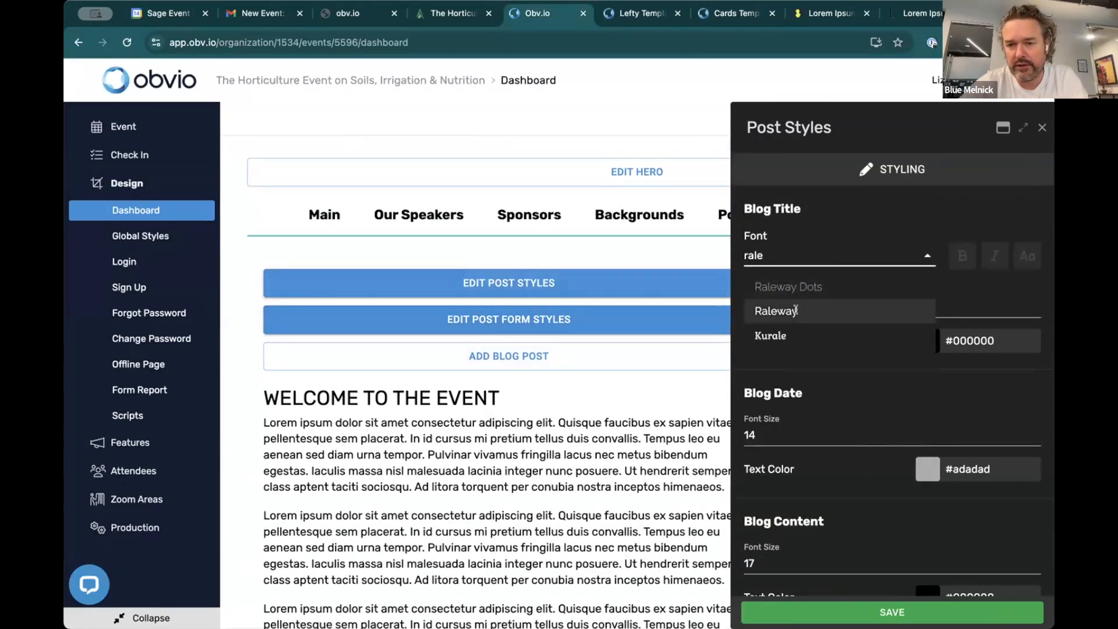
click(917, 308)
click(1027, 256)
click(838, 307)
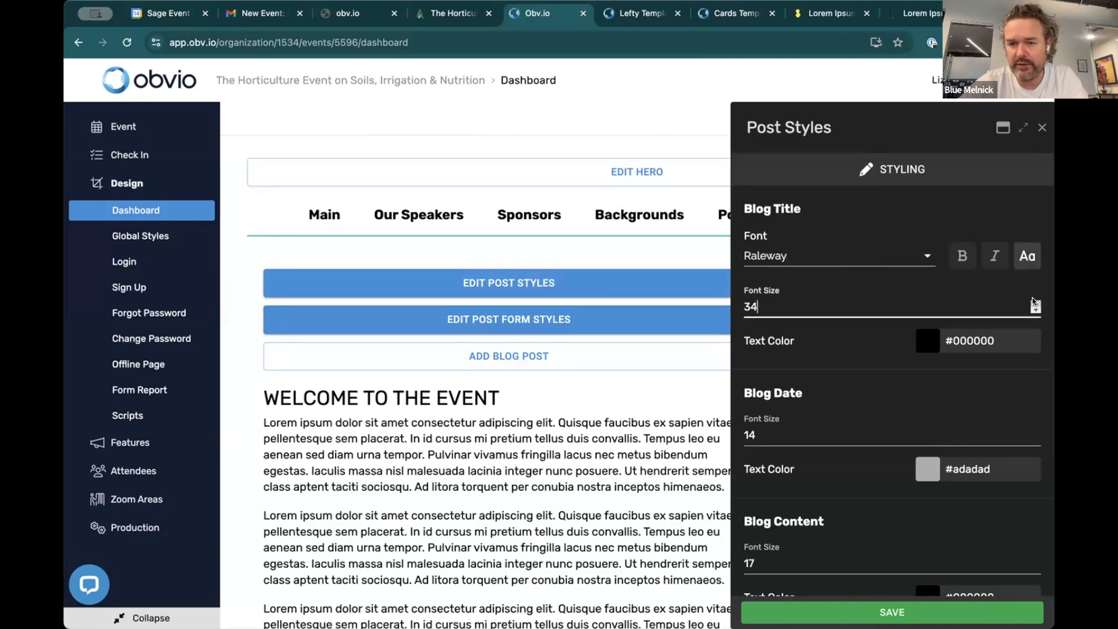
click(1035, 303)
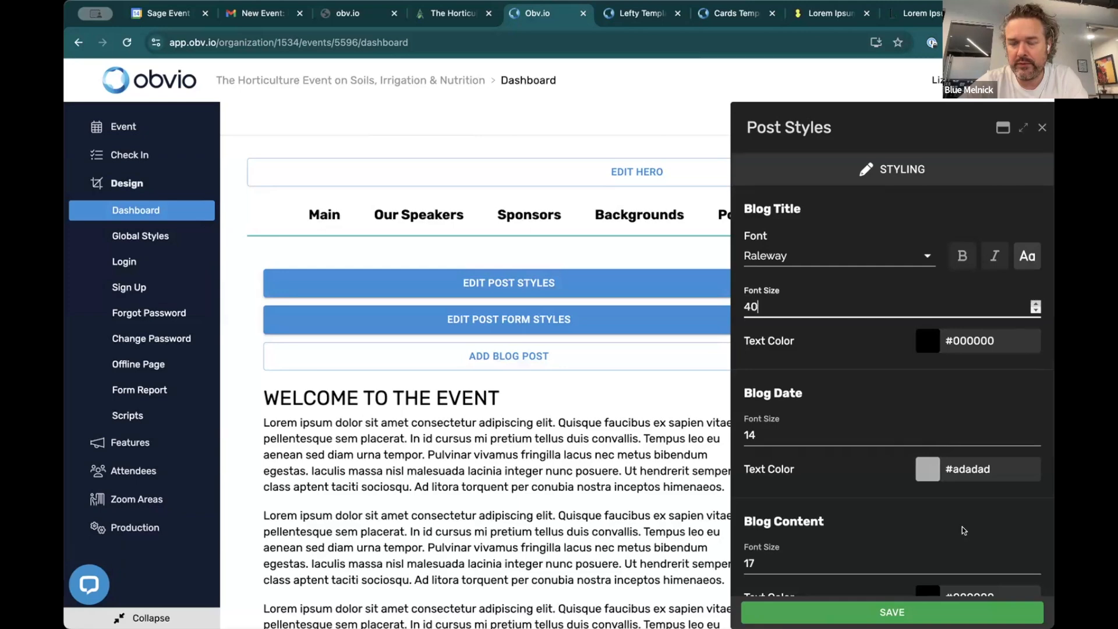
click(892, 612)
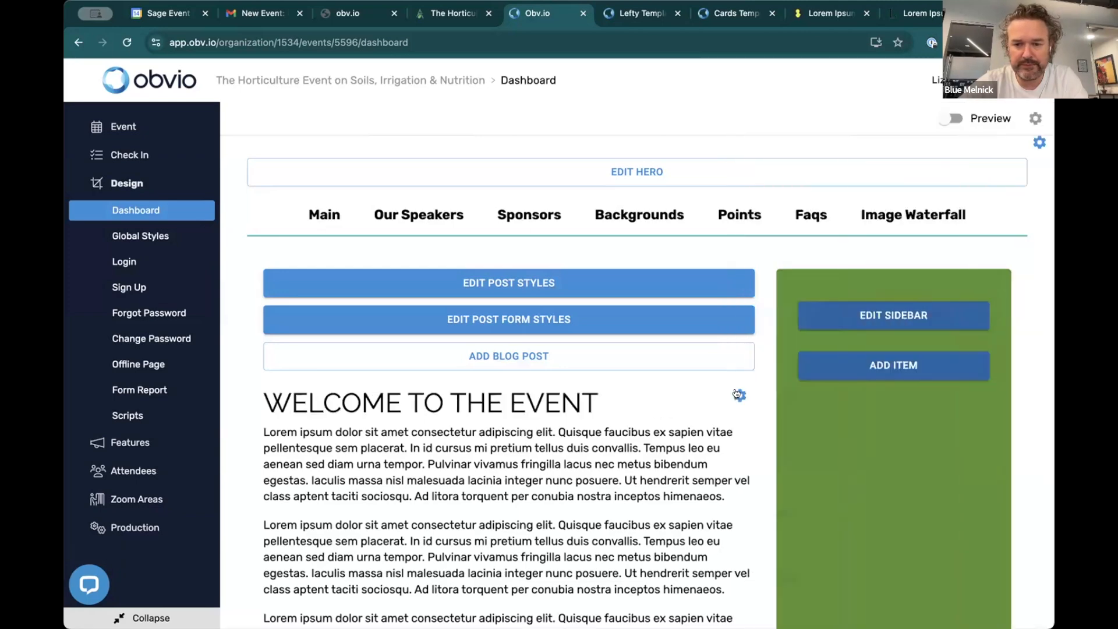
Turn off uppercase for the blog title in the post styles.
click(739, 395)
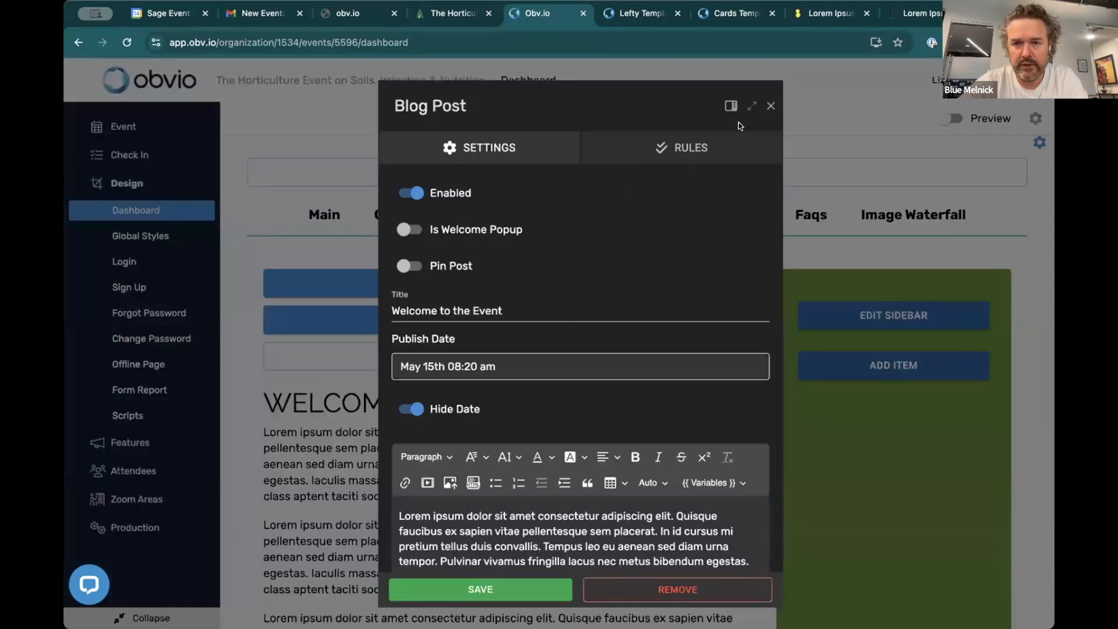
click(770, 104)
click(583, 283)
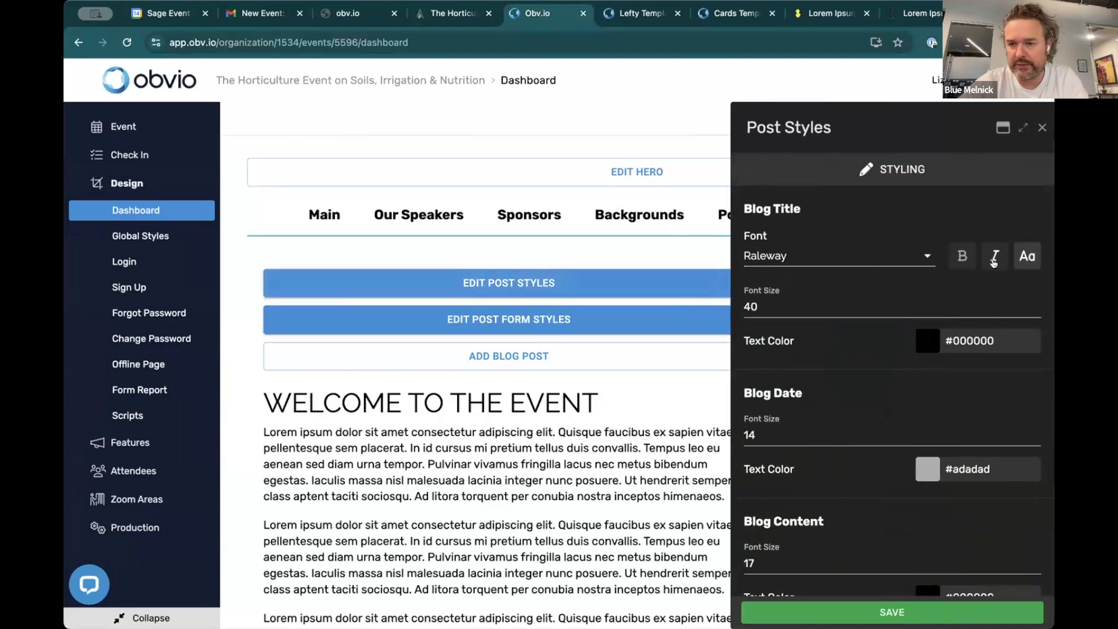
click(704, 370)
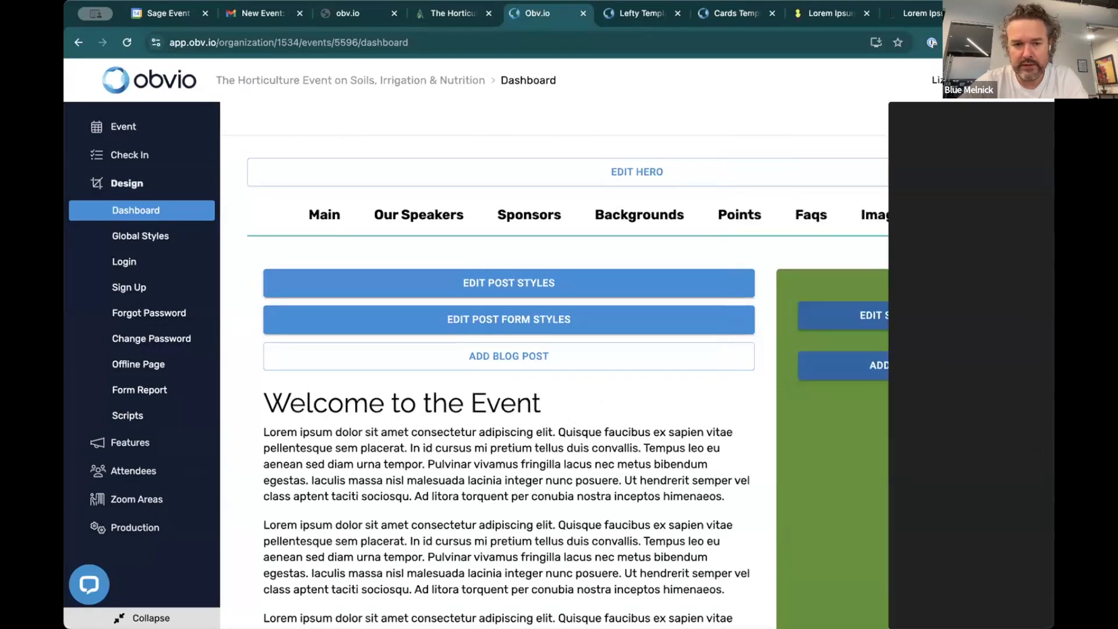
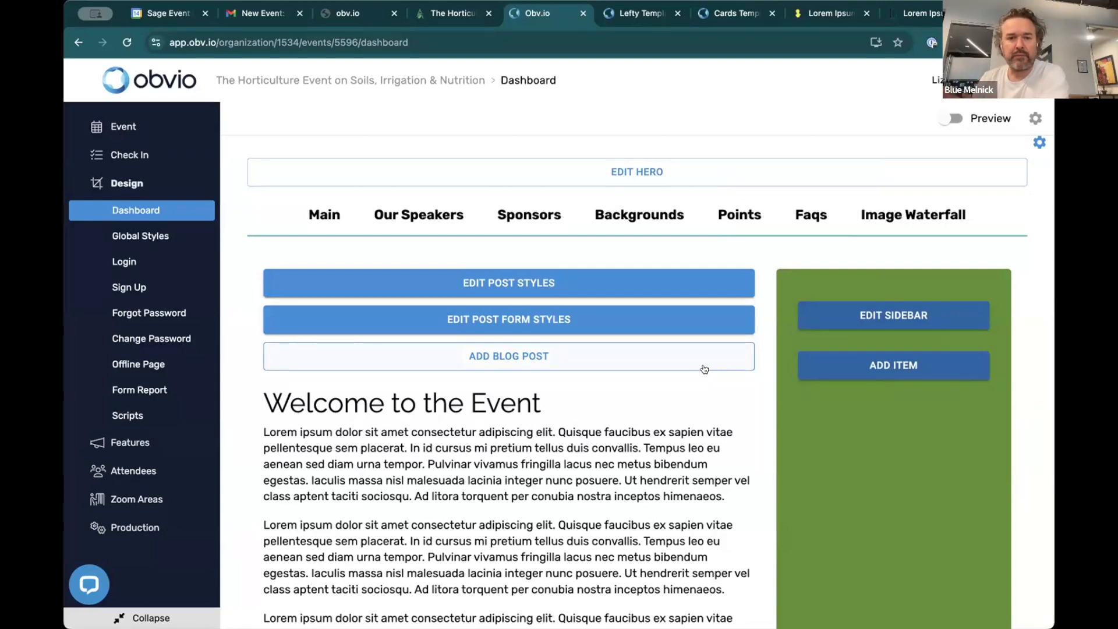
Add a Resources item to the dashboard's sidebar.
click(900, 366)
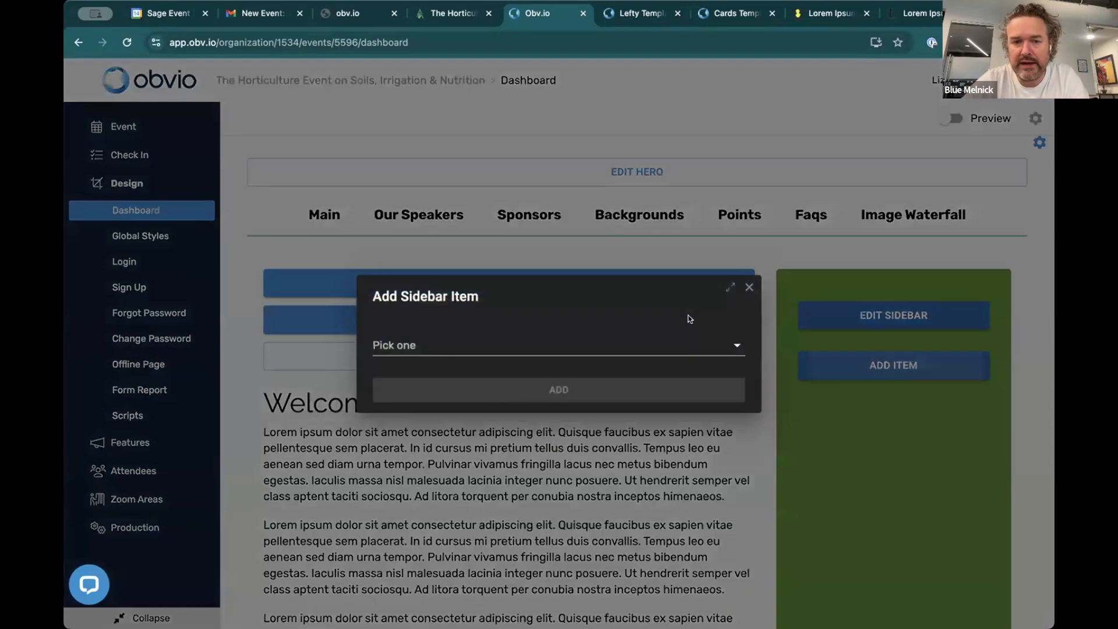
click(576, 349)
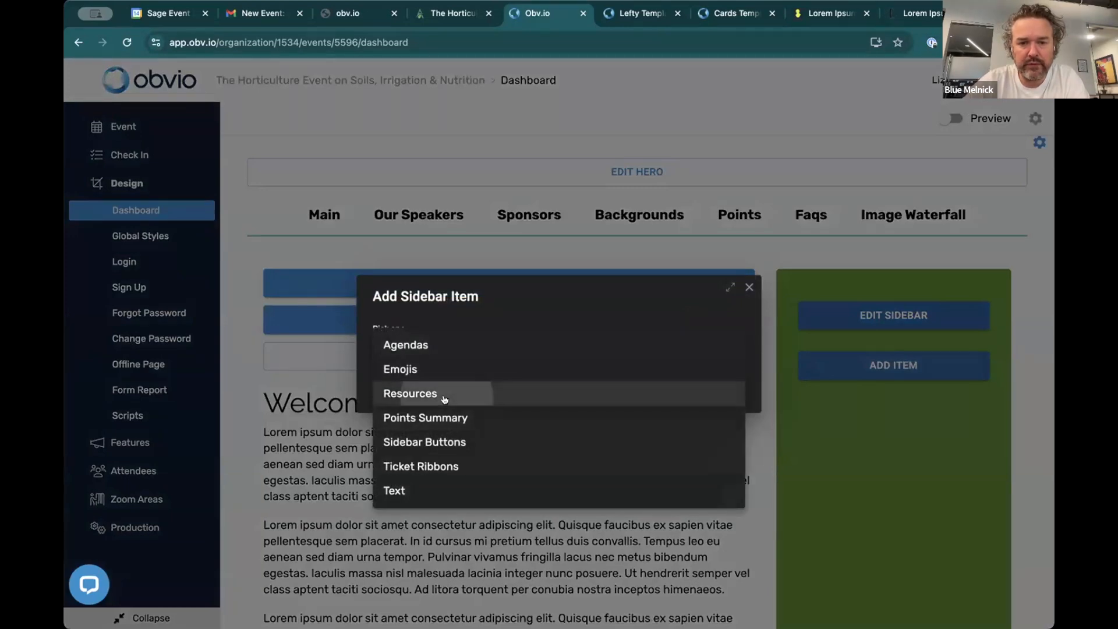
click(415, 388)
click(470, 386)
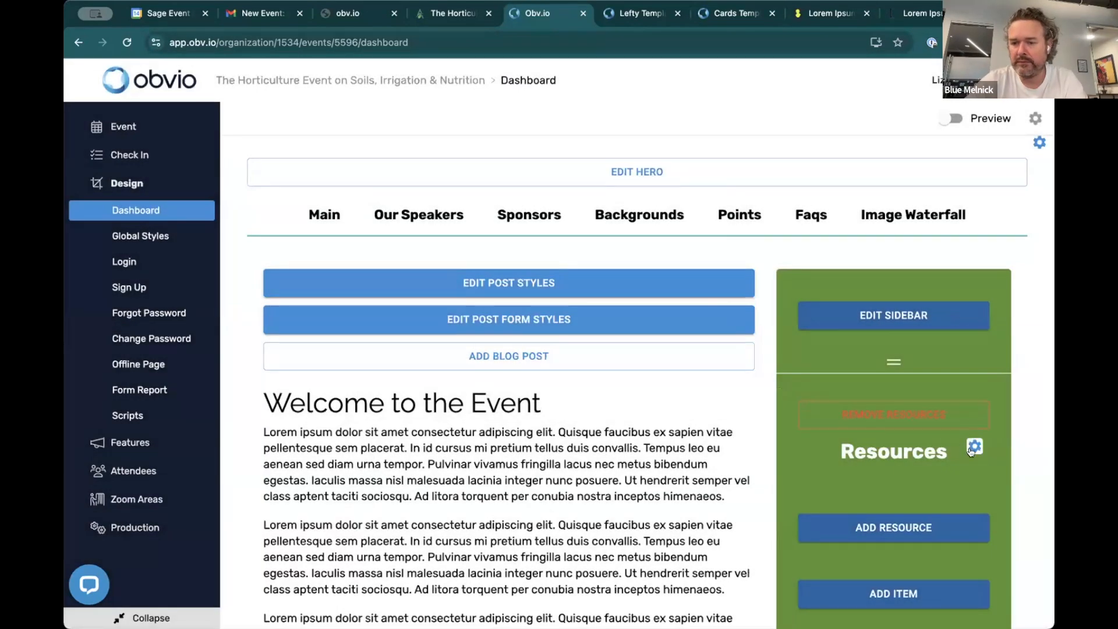
Title the sidebar resources section Downloads, describe it as "Below are downloadable resources to help you make the most of your virtual event experience.", and save.
click(974, 446)
double_click(853, 259)
text(D)
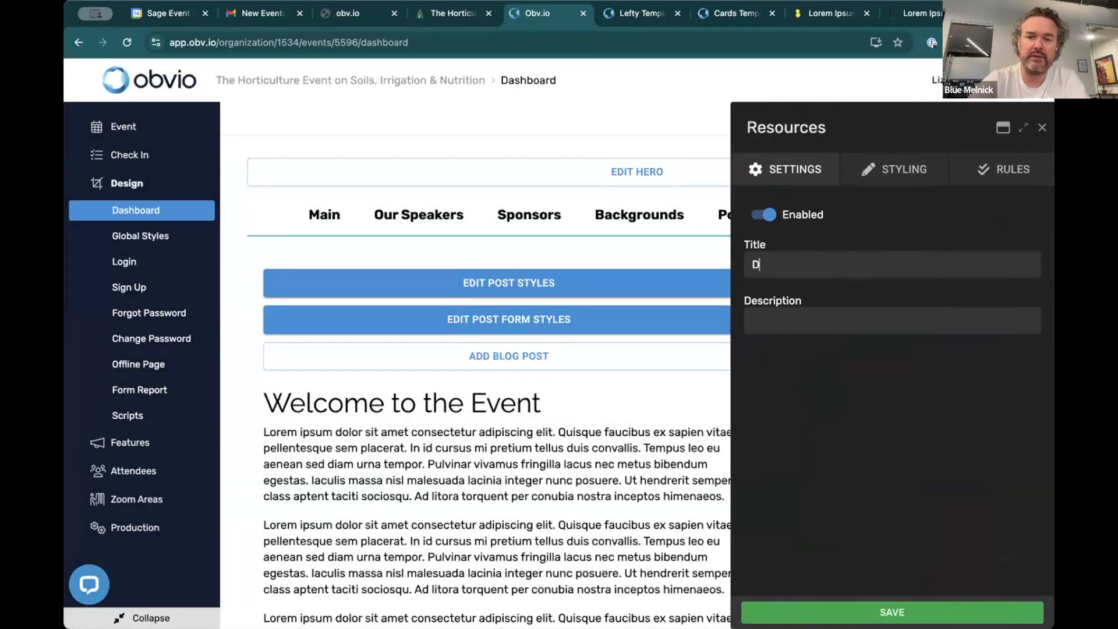
text(ownloads)
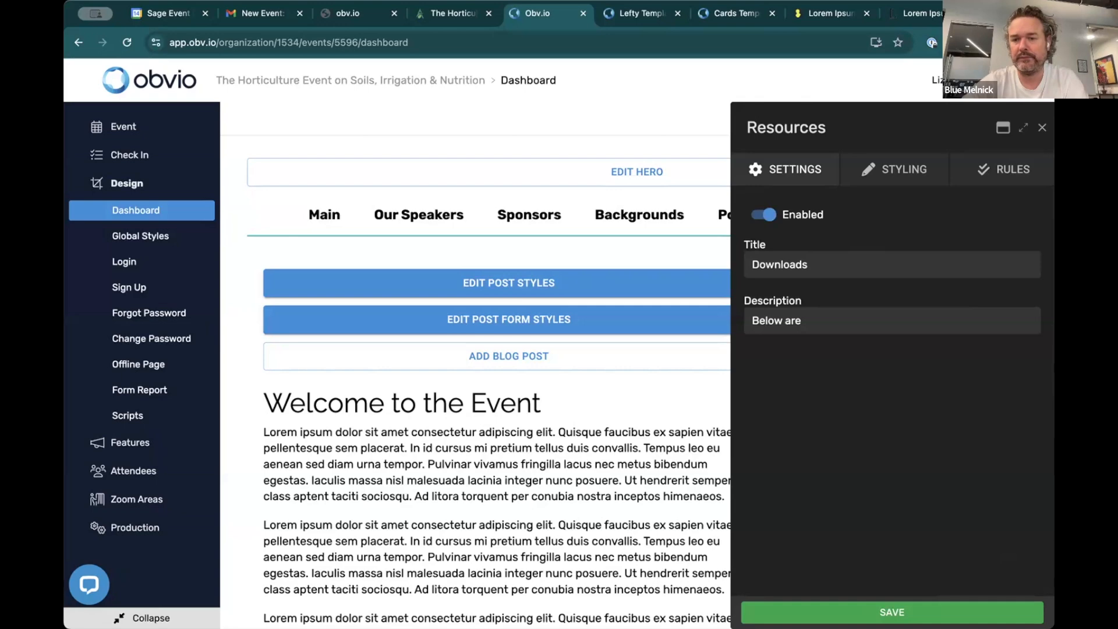
text(Below are downloadable resources to hel)
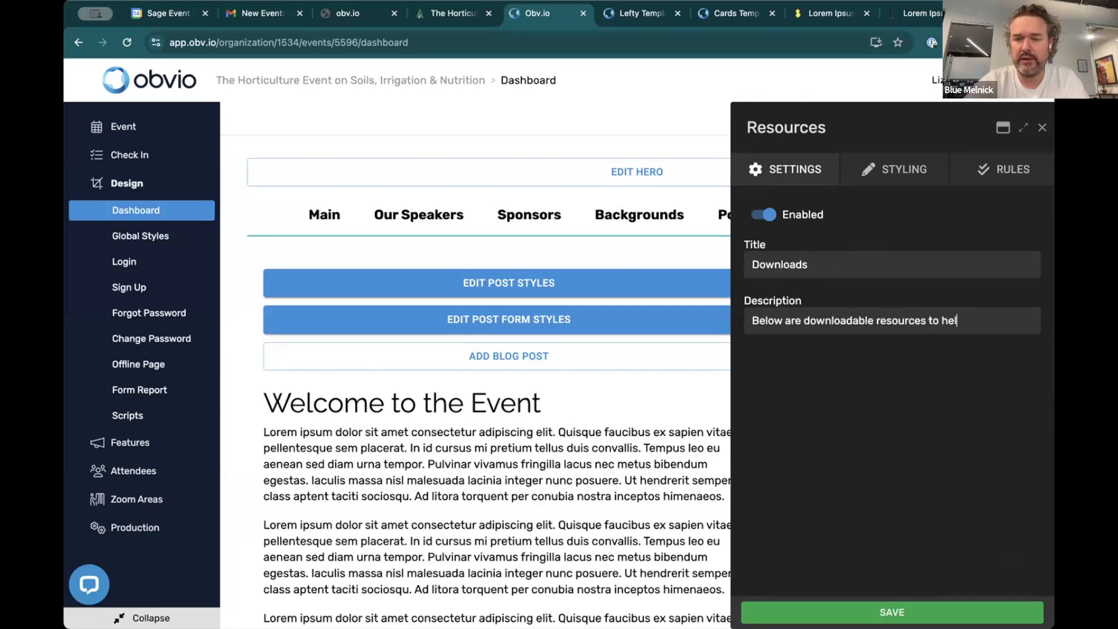
text(p you make the most of)
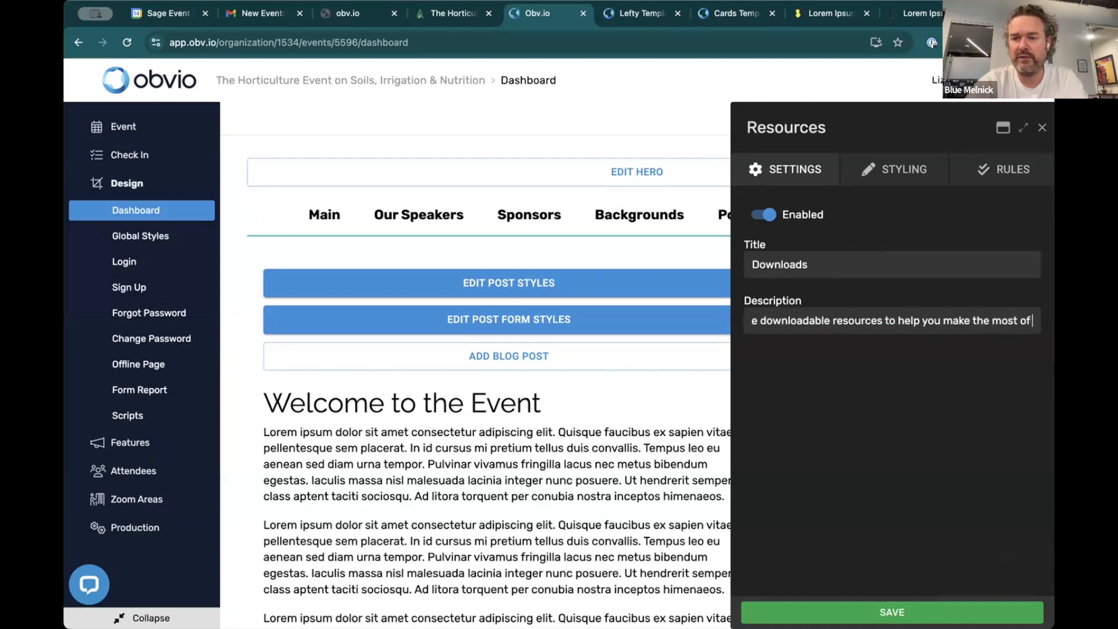
text( your virtual event)
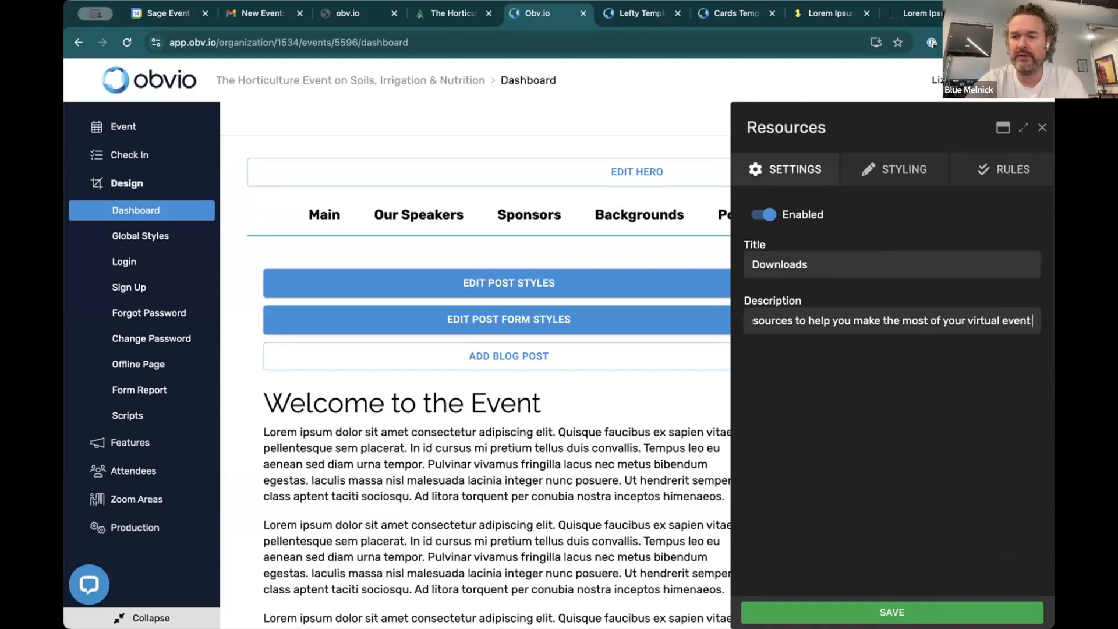
text( experience.)
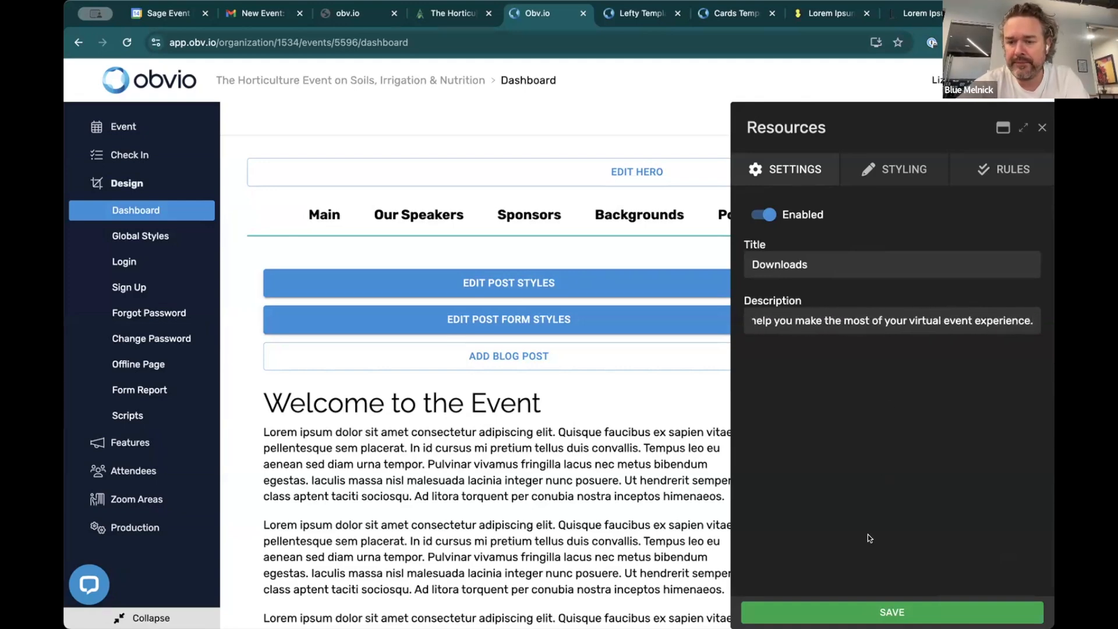
click(871, 605)
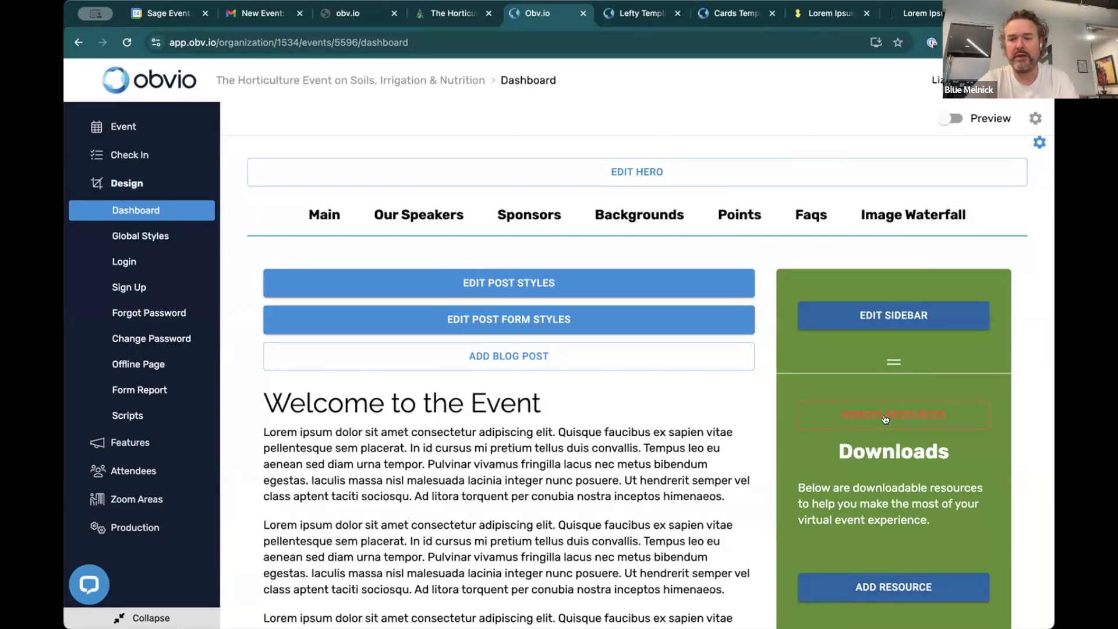
scroll(872, 576, down, 5)
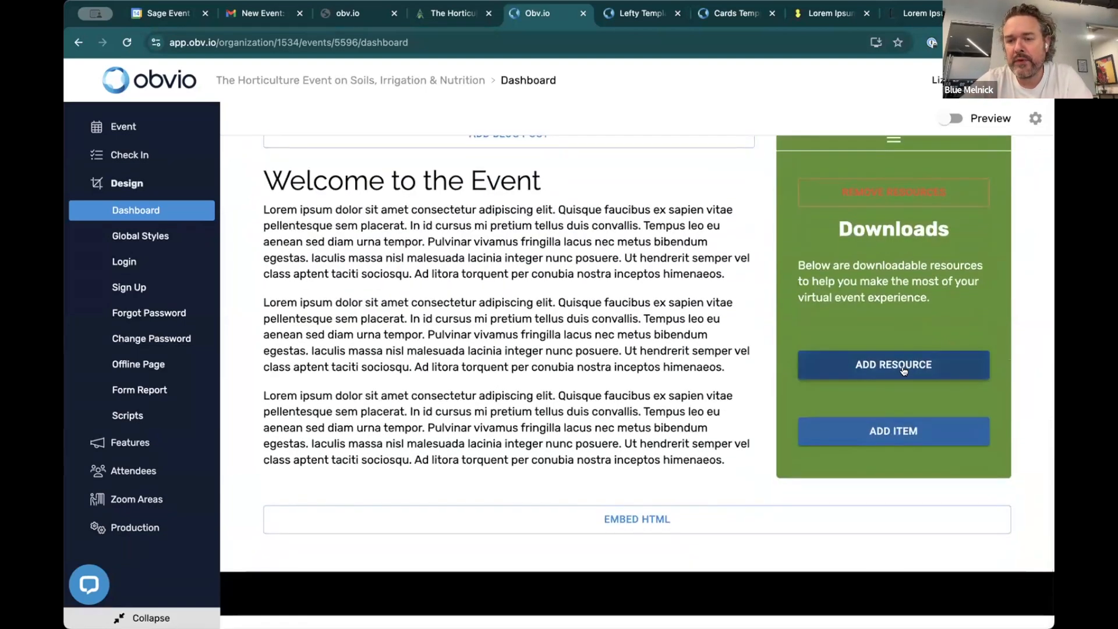
click(920, 366)
double_click(795, 262)
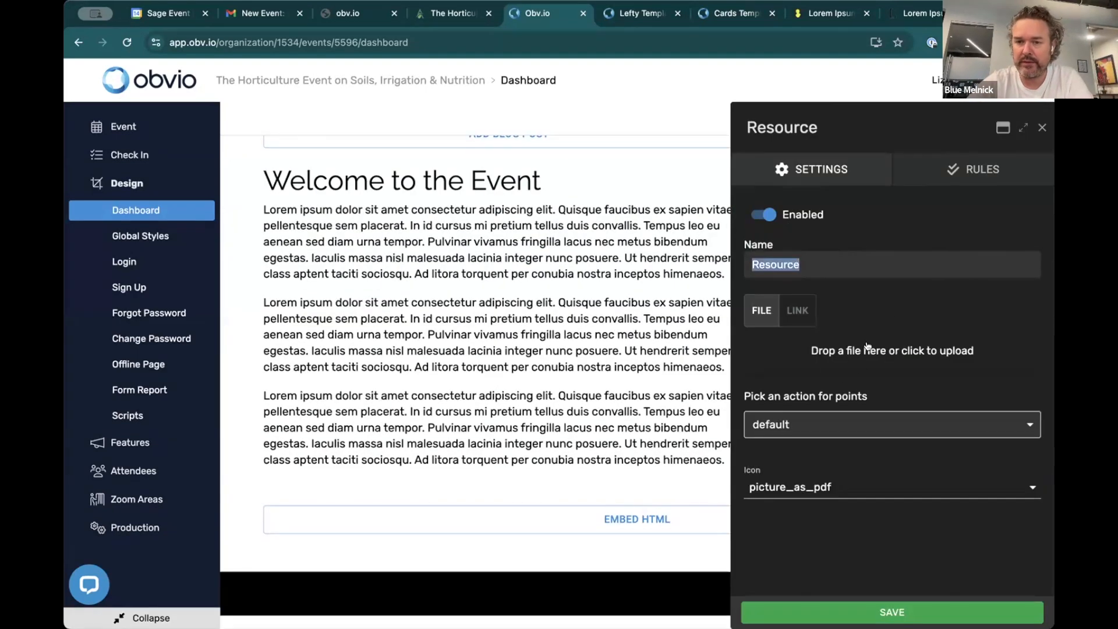
click(803, 314)
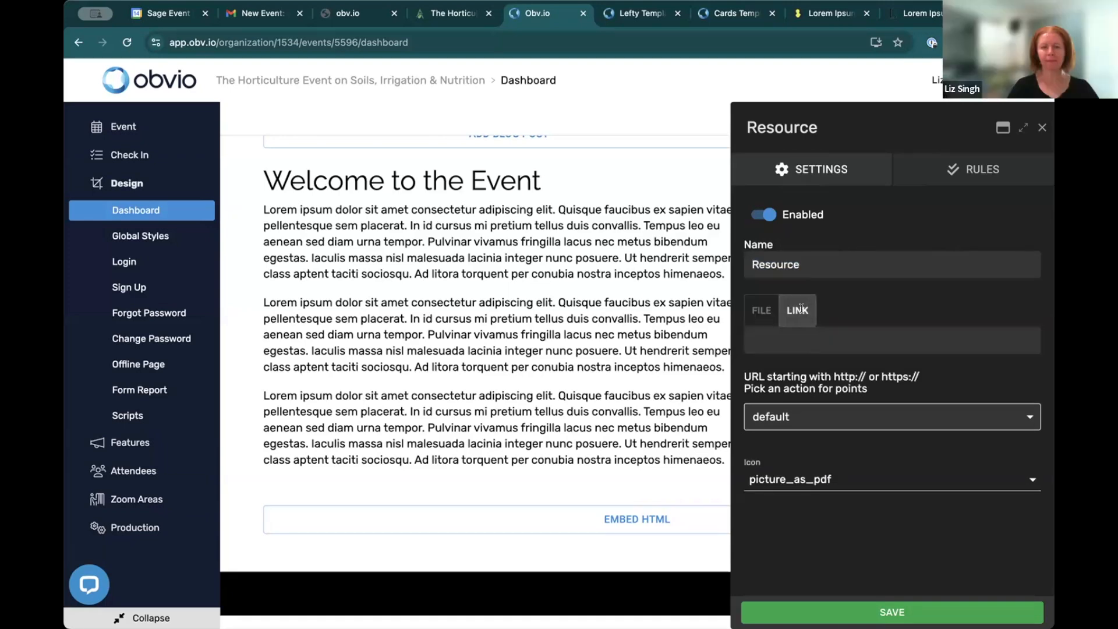
double_click(797, 262)
text(Fac)
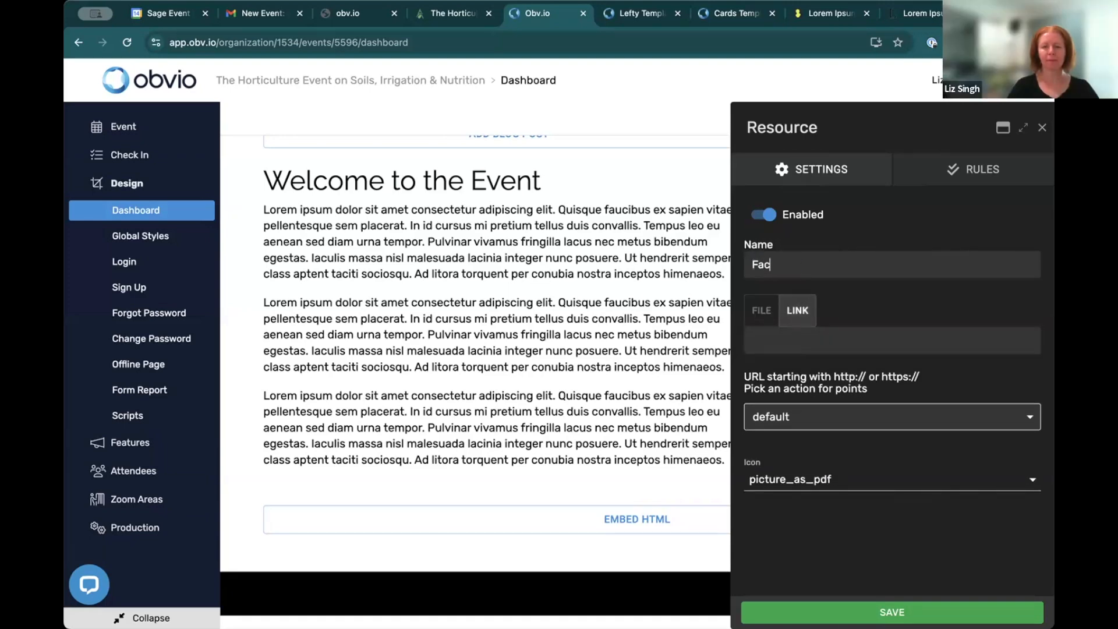
text(ebook Group)
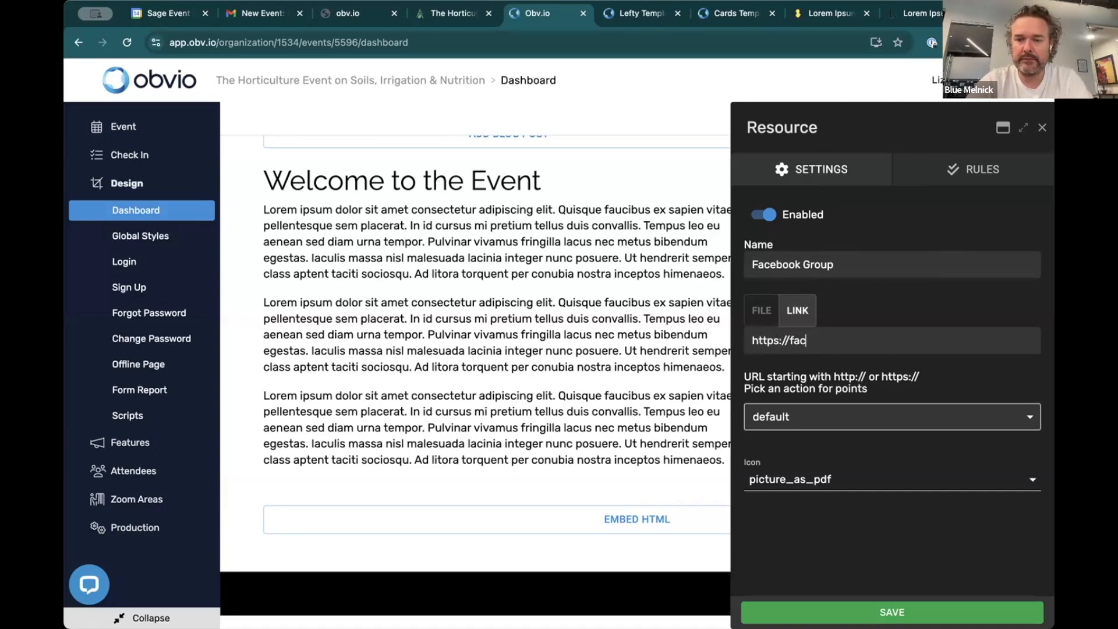
text(om)
Give the Facebook Group resource the facebook icon, keep it enabled and save it.
click(773, 477)
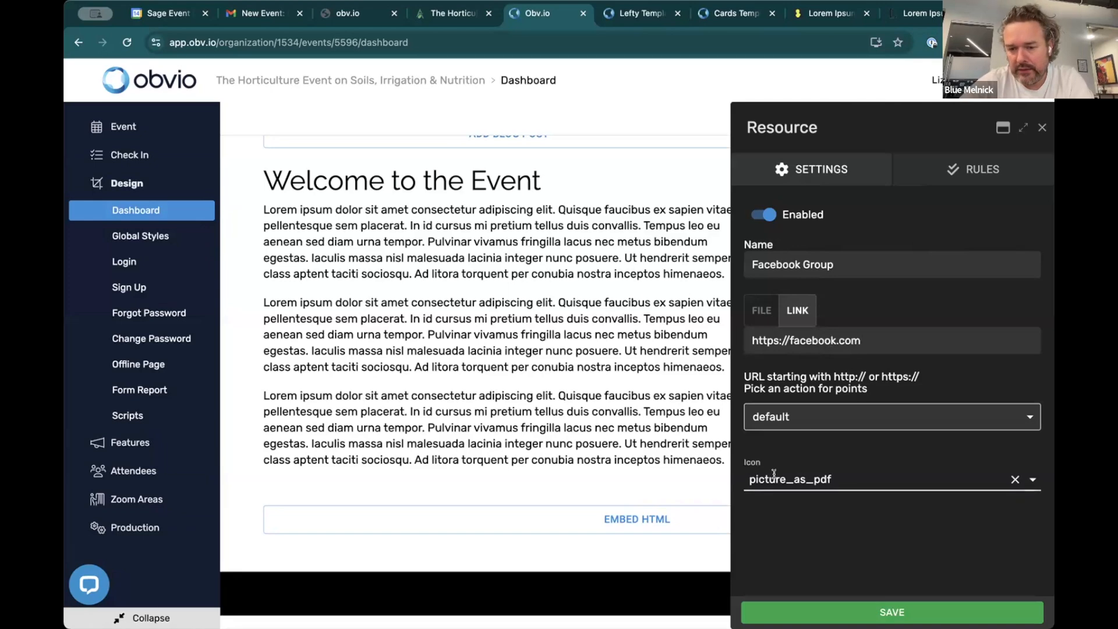
text(facebook)
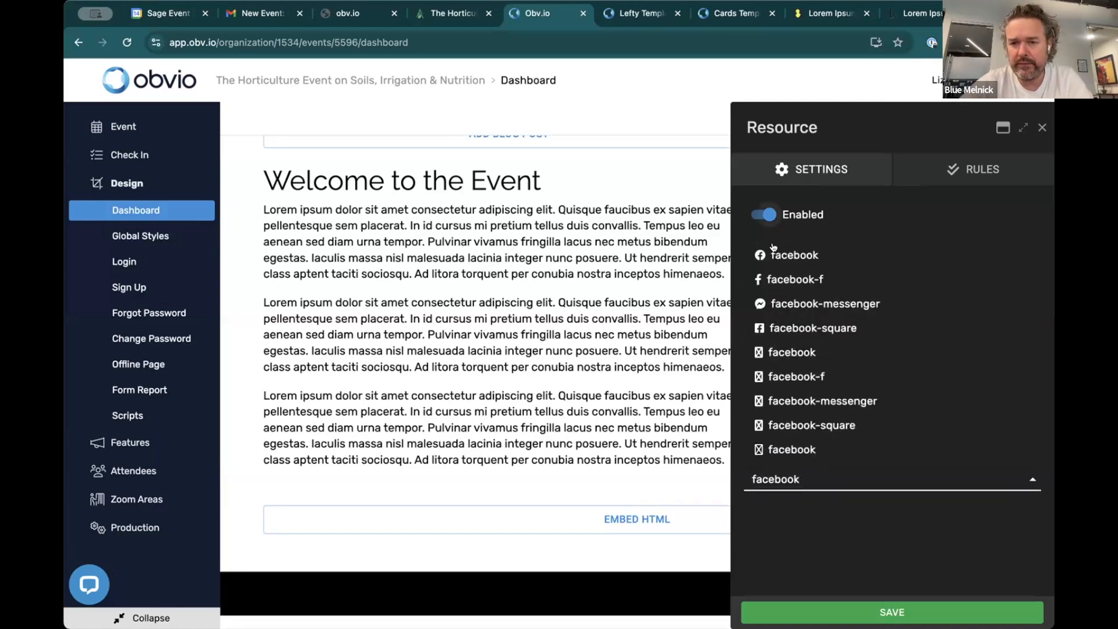
click(805, 257)
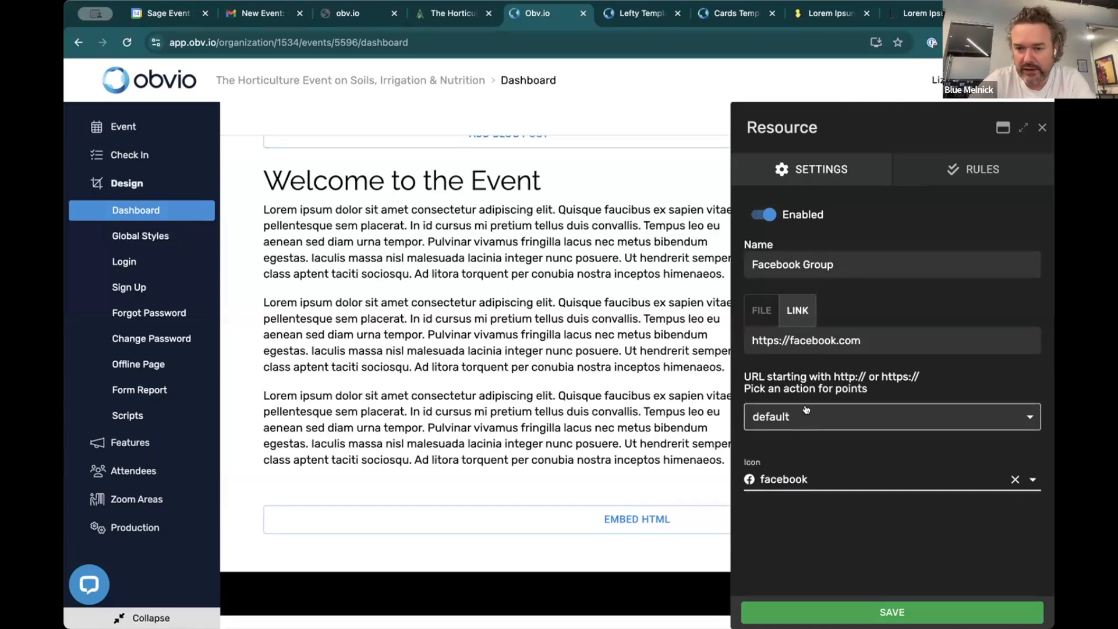
click(764, 216)
click(763, 216)
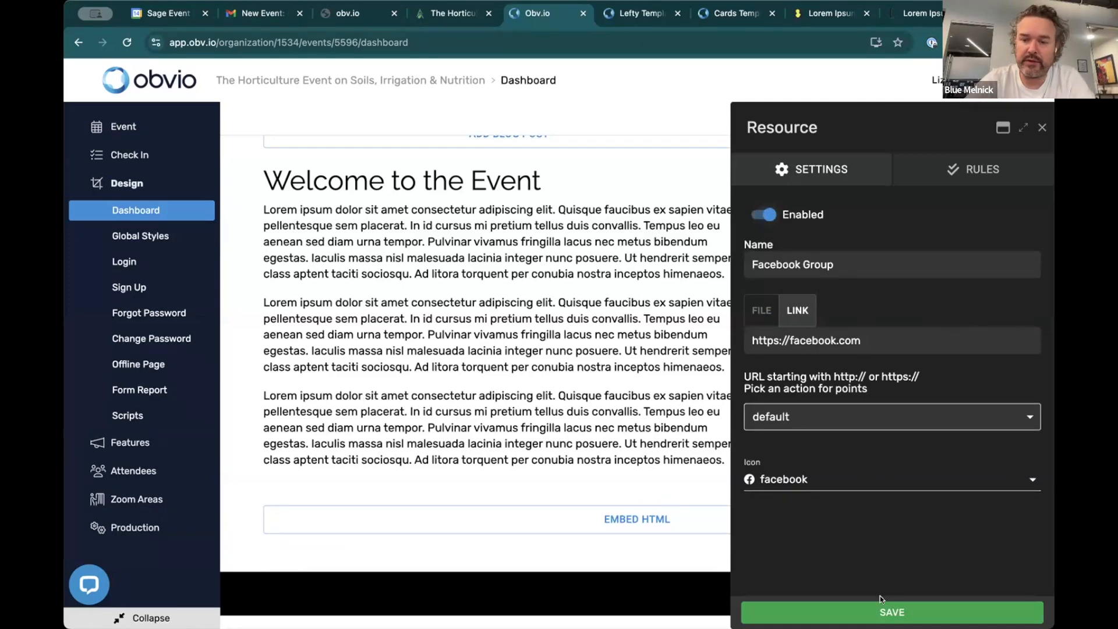
click(878, 613)
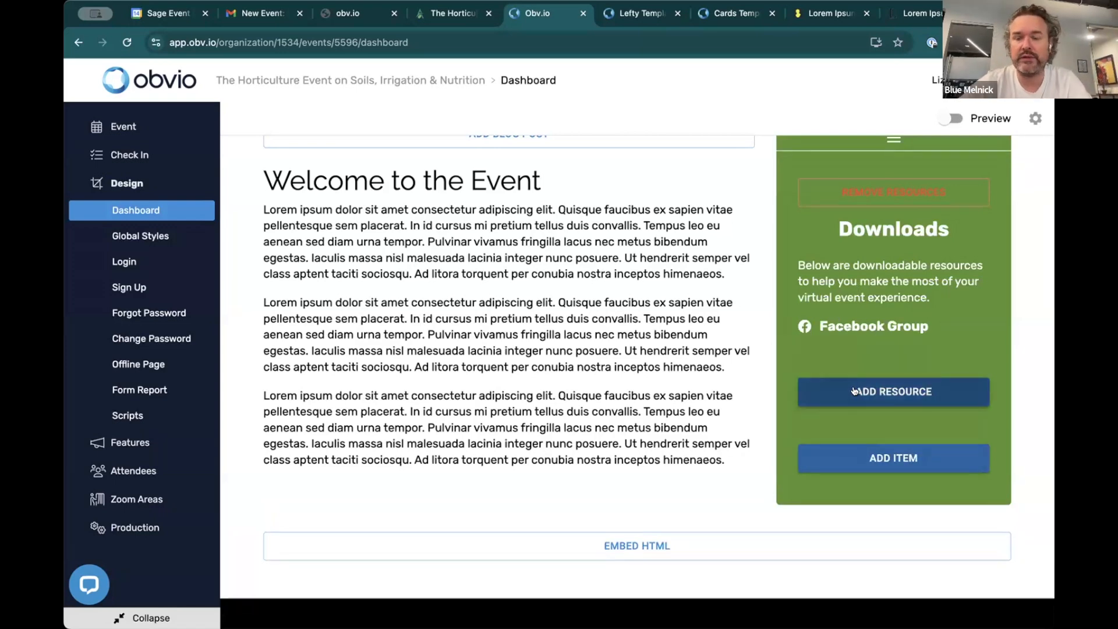
Set the sidebar's separator style to None.
scroll(940, 245, up, 2)
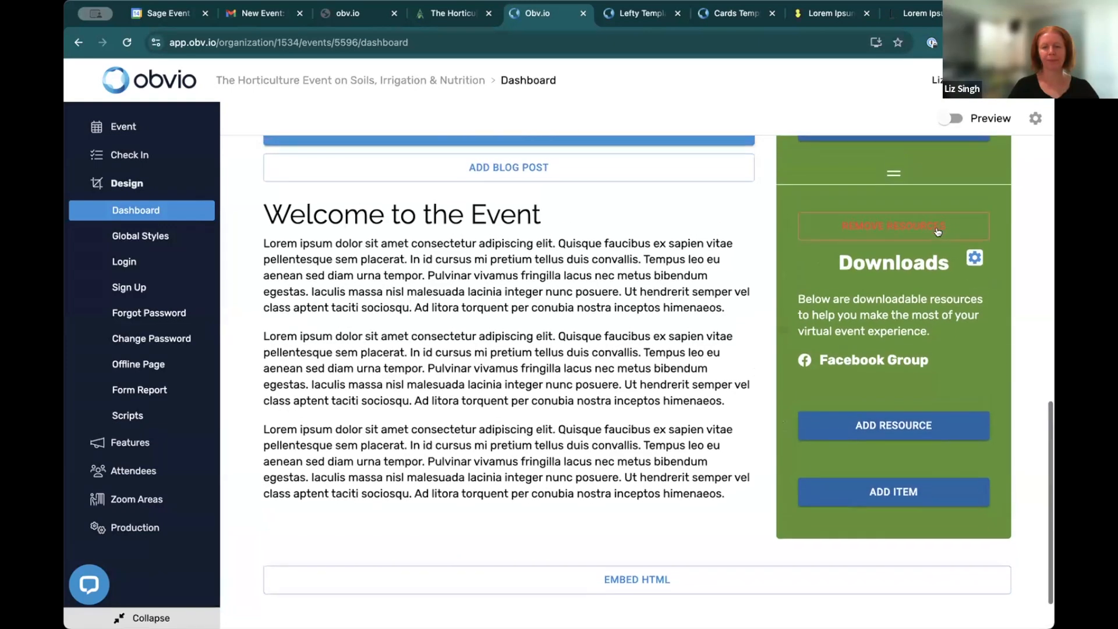
scroll(938, 233, up, 4)
scroll(914, 360, down, 3)
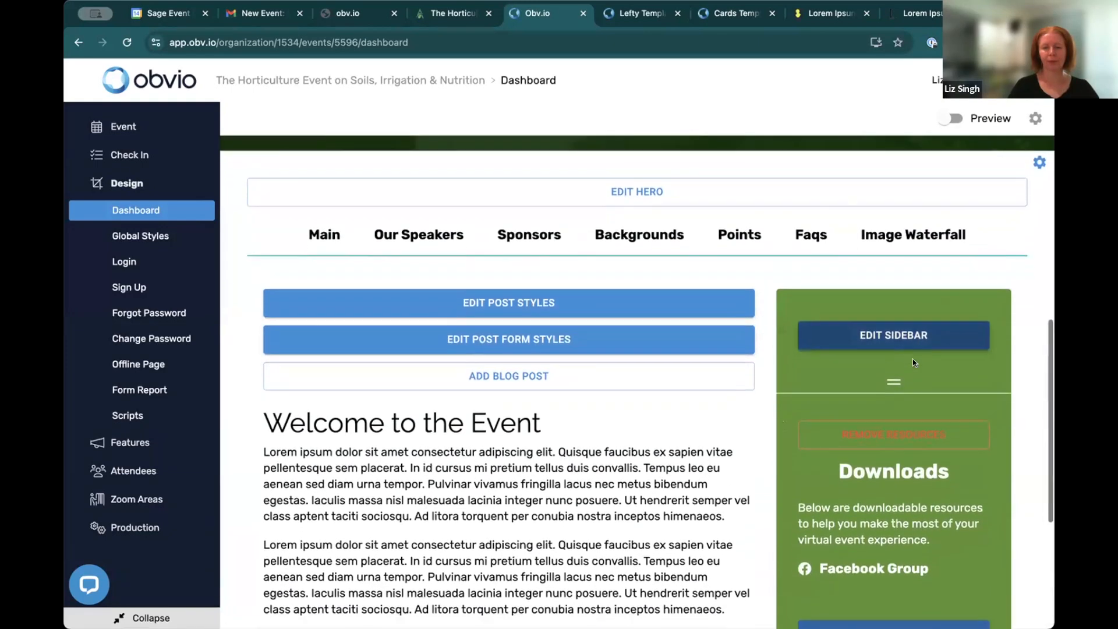
click(888, 210)
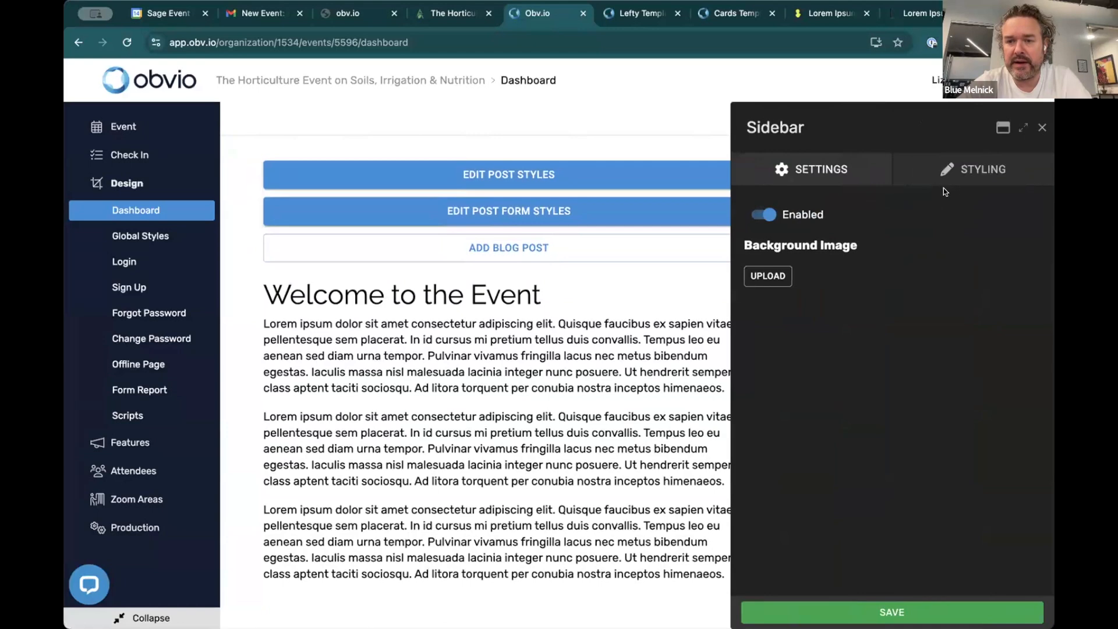
click(955, 175)
scroll(861, 400, down, 1)
click(858, 400)
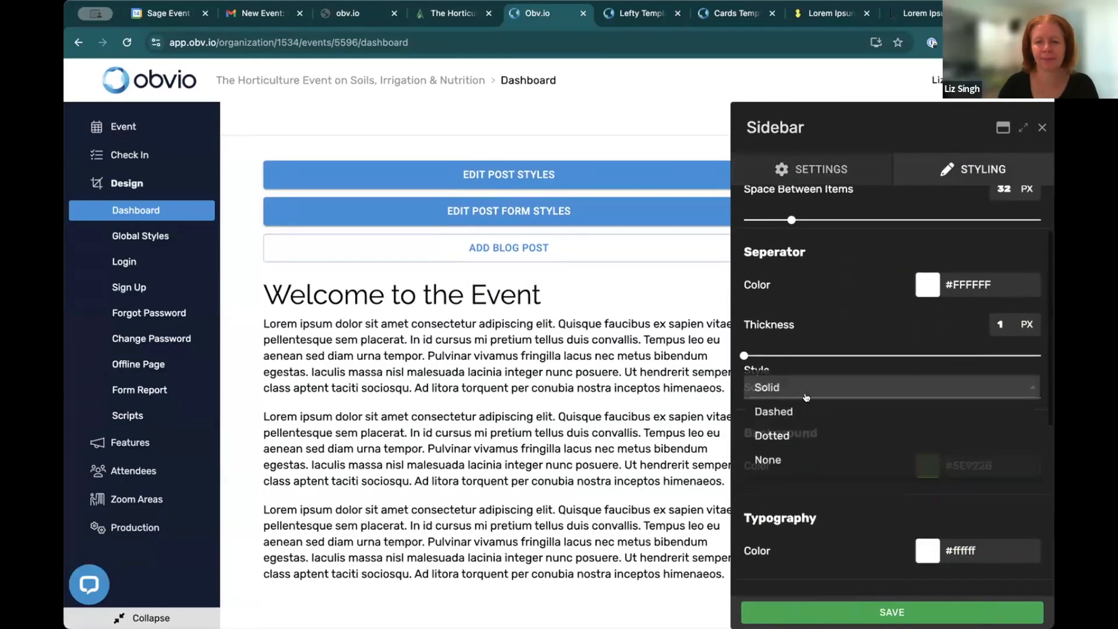
click(815, 457)
click(715, 466)
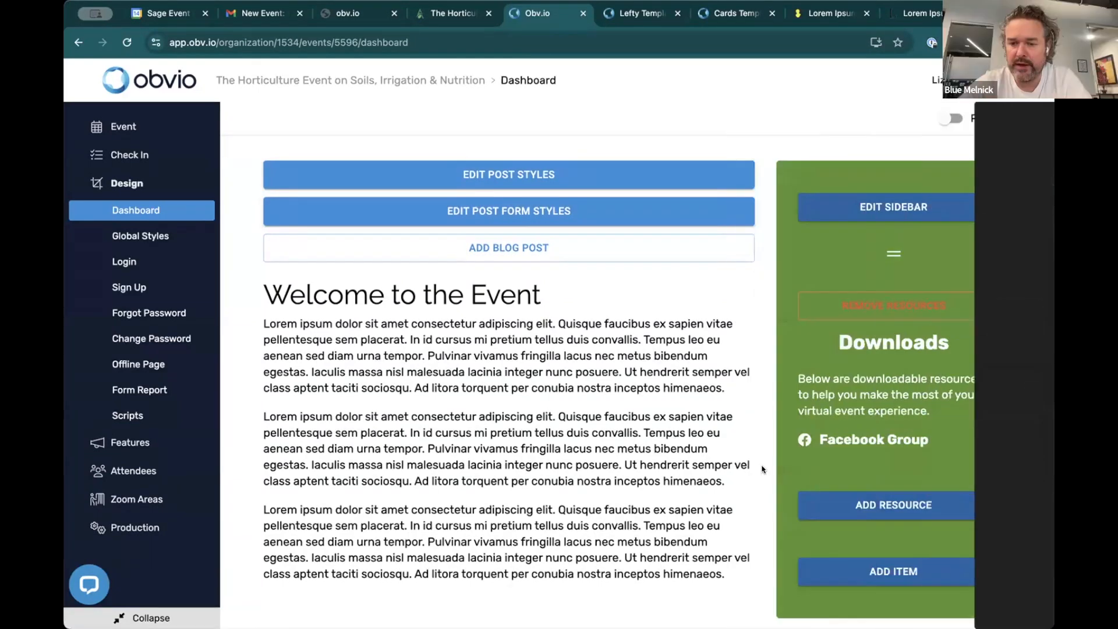
Disable the Facebook Group resource in the sidebar and save it.
scroll(761, 466, down, 3)
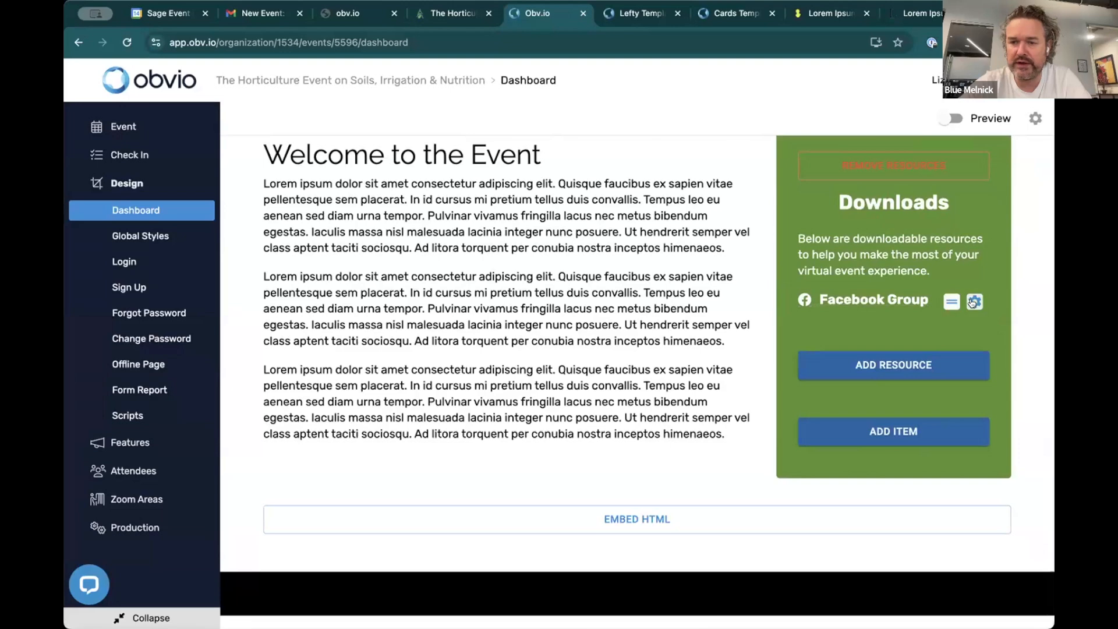
click(972, 302)
click(760, 217)
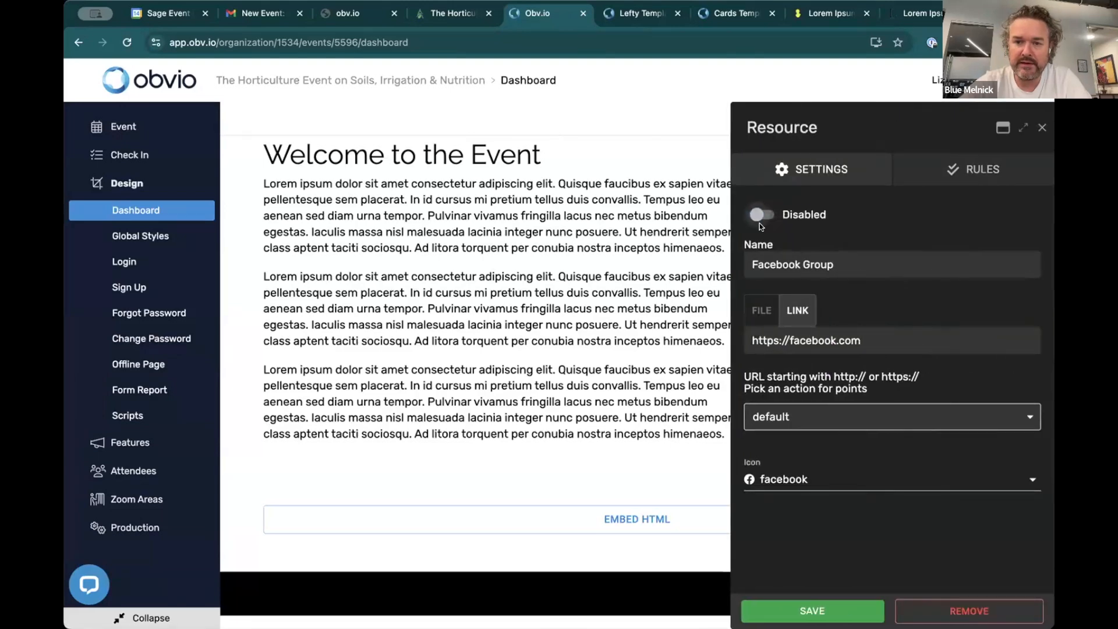
click(812, 611)
Preview the dashboard to check the sidebar's Downloads section, and return to editing.
scroll(861, 286, up, 10)
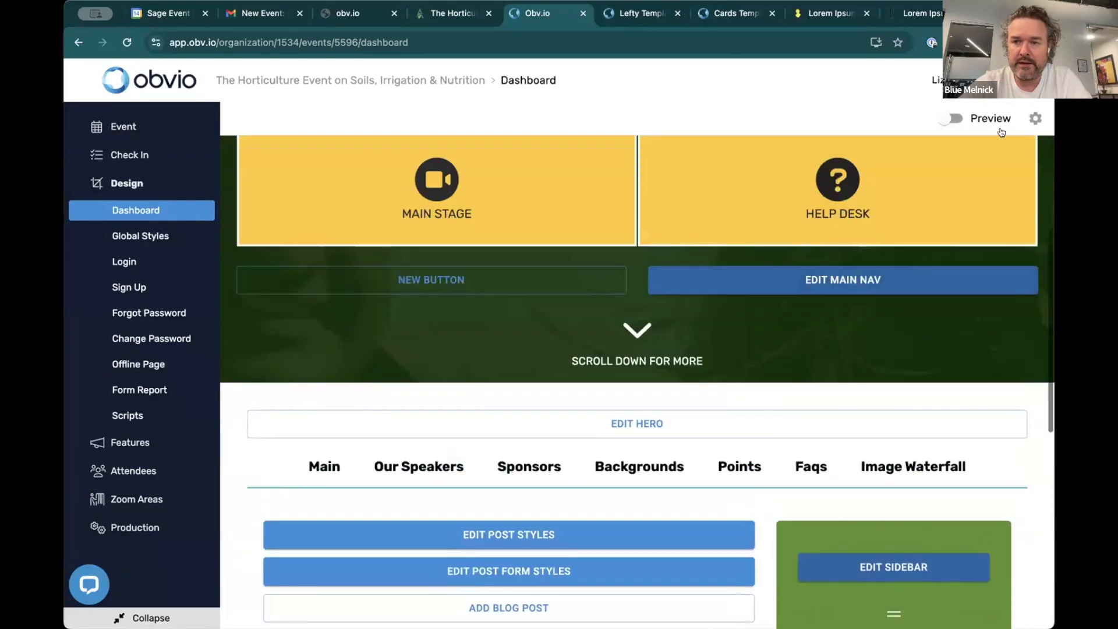
click(955, 120)
scroll(922, 428, down, 3)
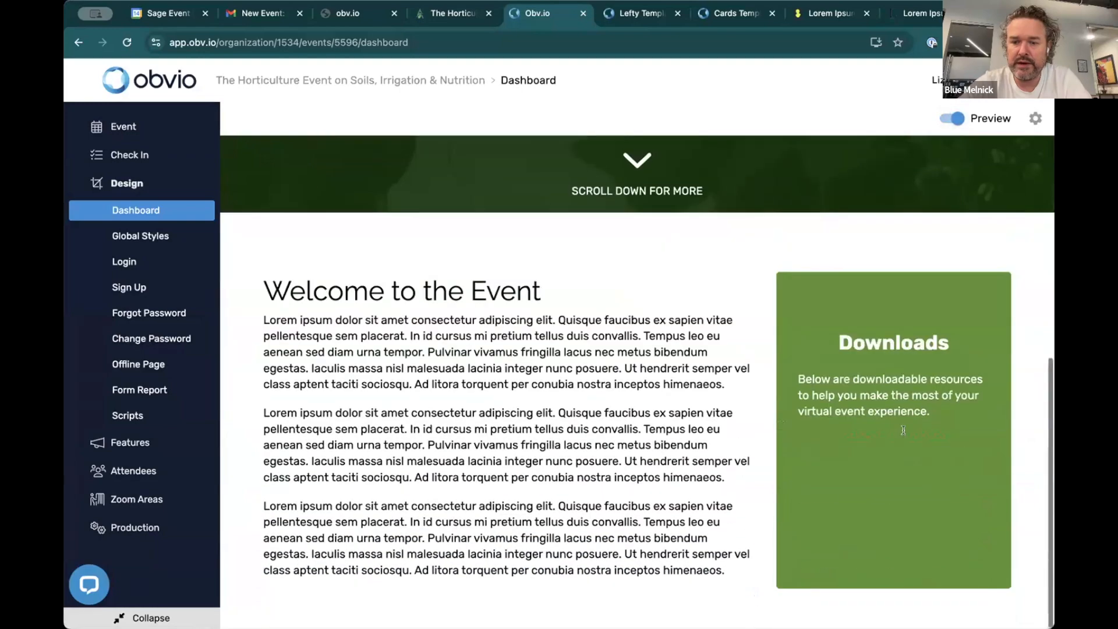
click(945, 120)
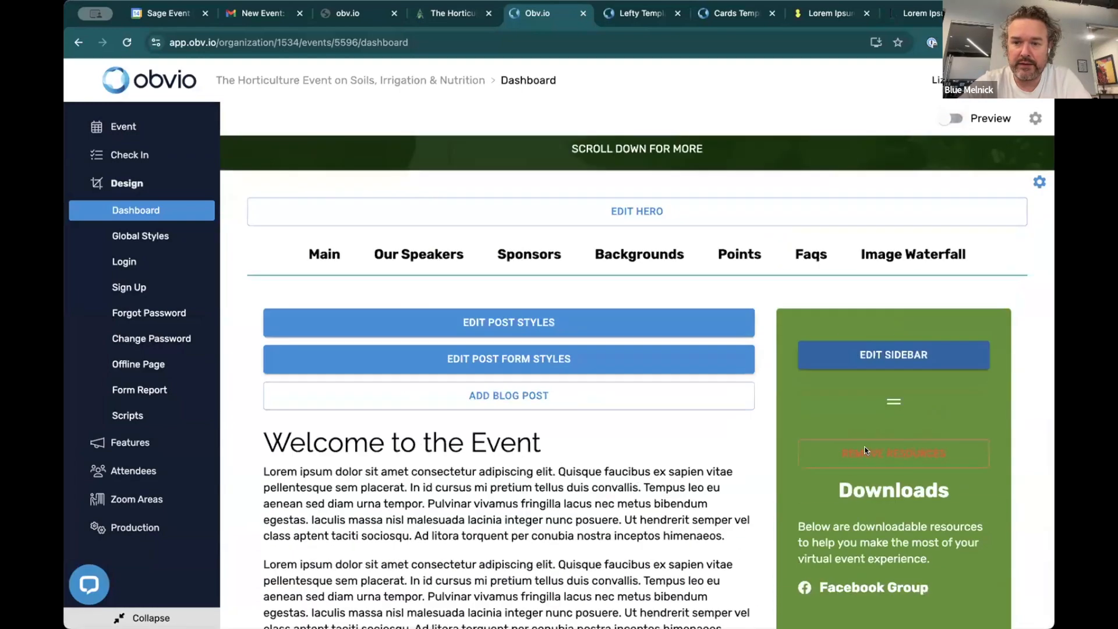
Enable the Facebook Group resource in the sidebar, save it, and check it in the dashboard preview.
scroll(861, 459, down, 4)
click(973, 300)
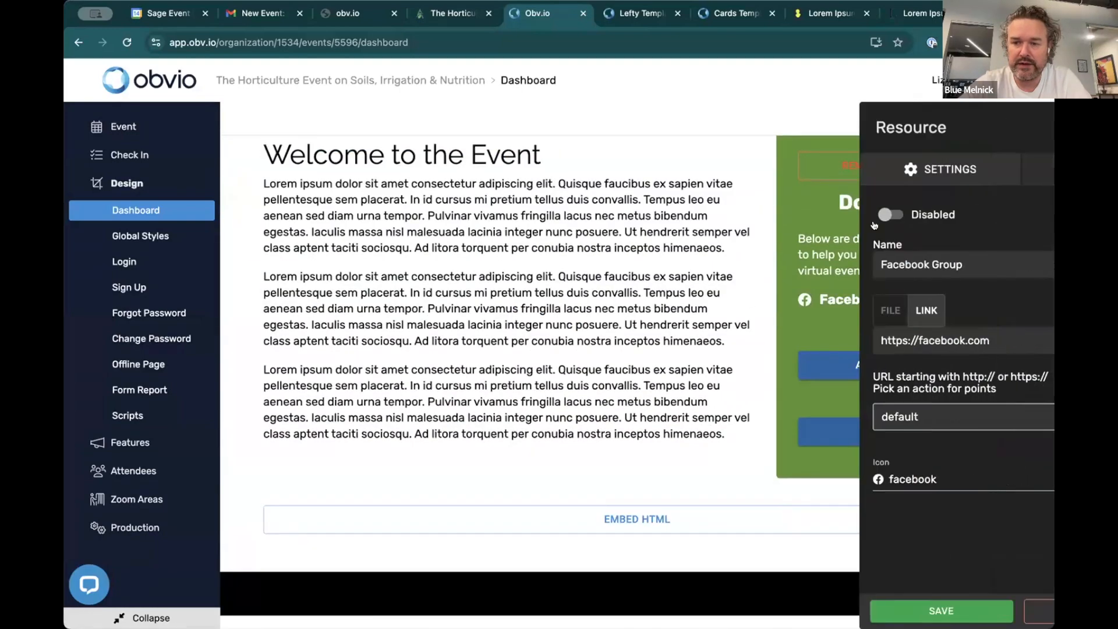
click(764, 214)
click(802, 604)
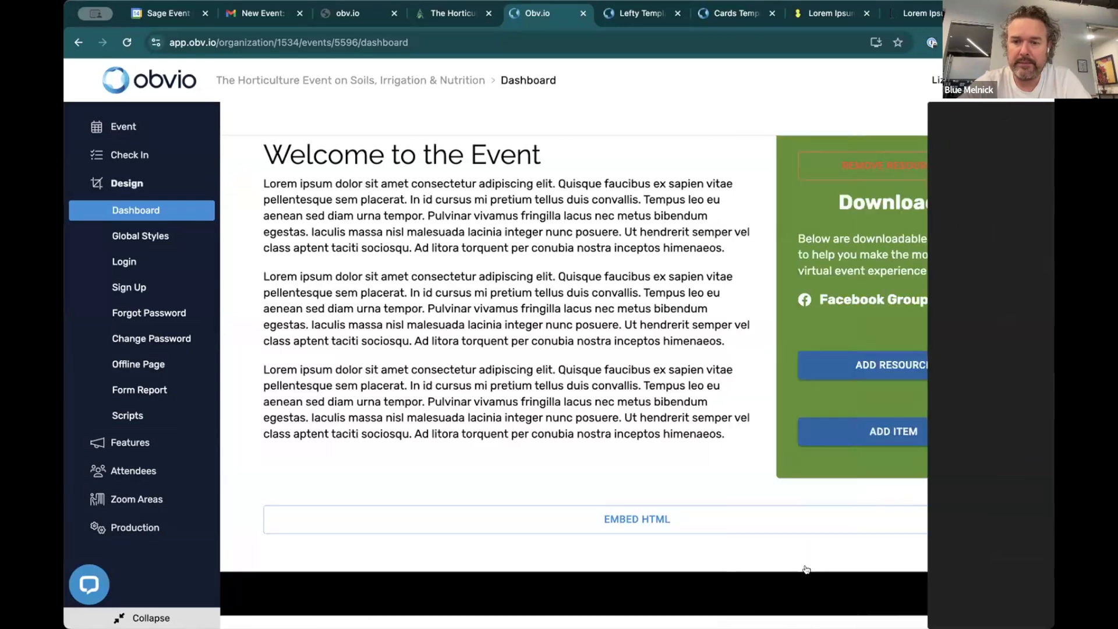
scroll(955, 122, up, 4)
click(954, 119)
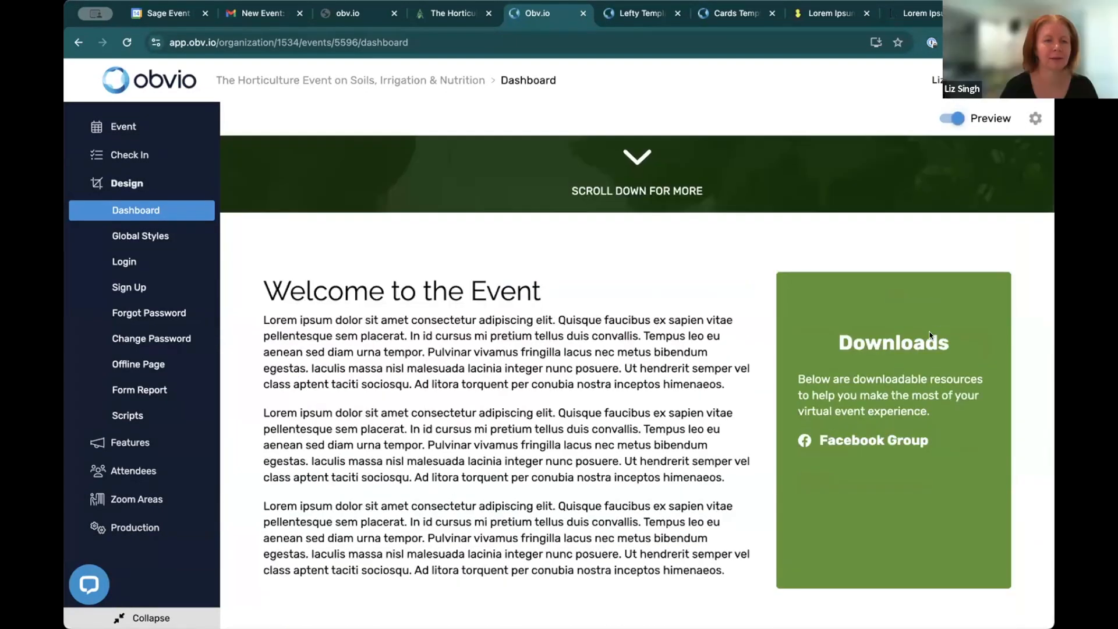
click(953, 118)
Enable the sidebar's Downloads resources block, save it, and check the block in the dashboard preview.
click(973, 378)
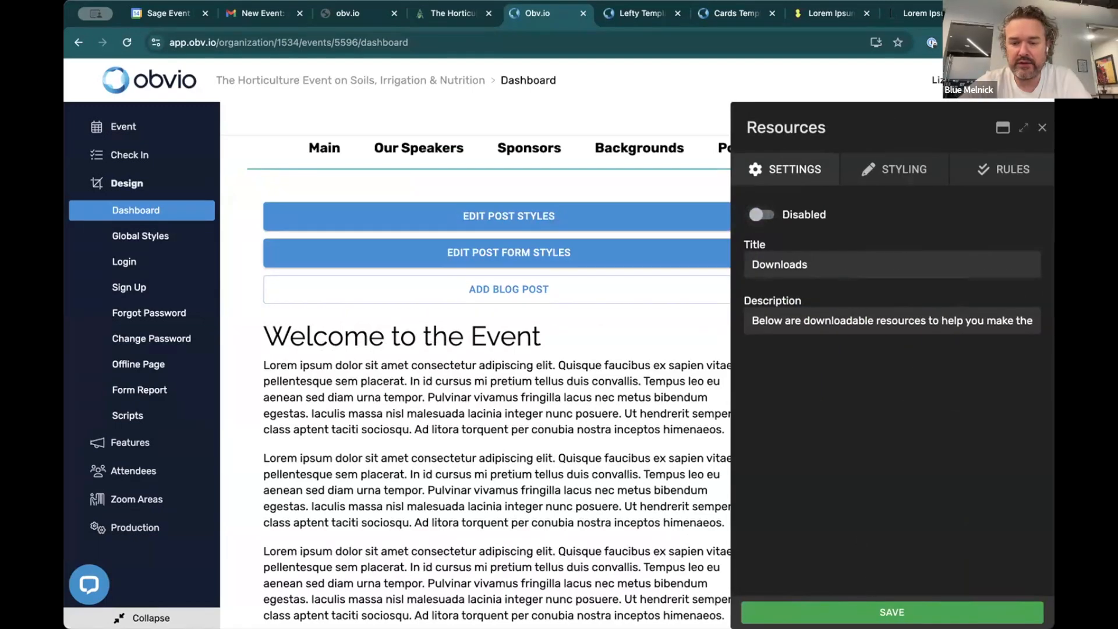
click(864, 608)
click(974, 379)
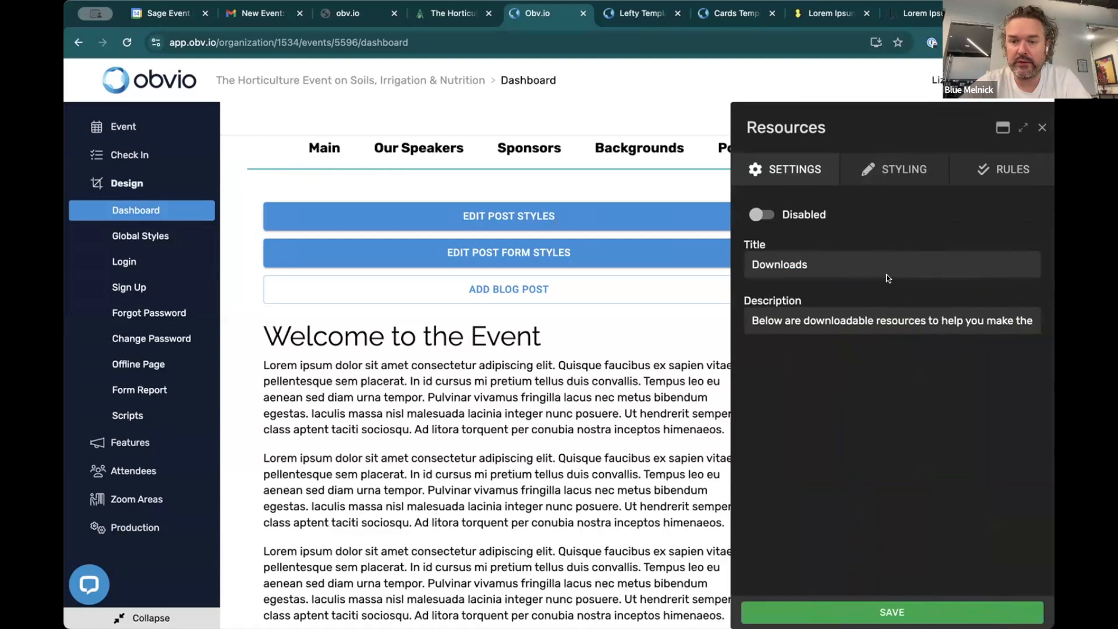
click(763, 214)
click(809, 612)
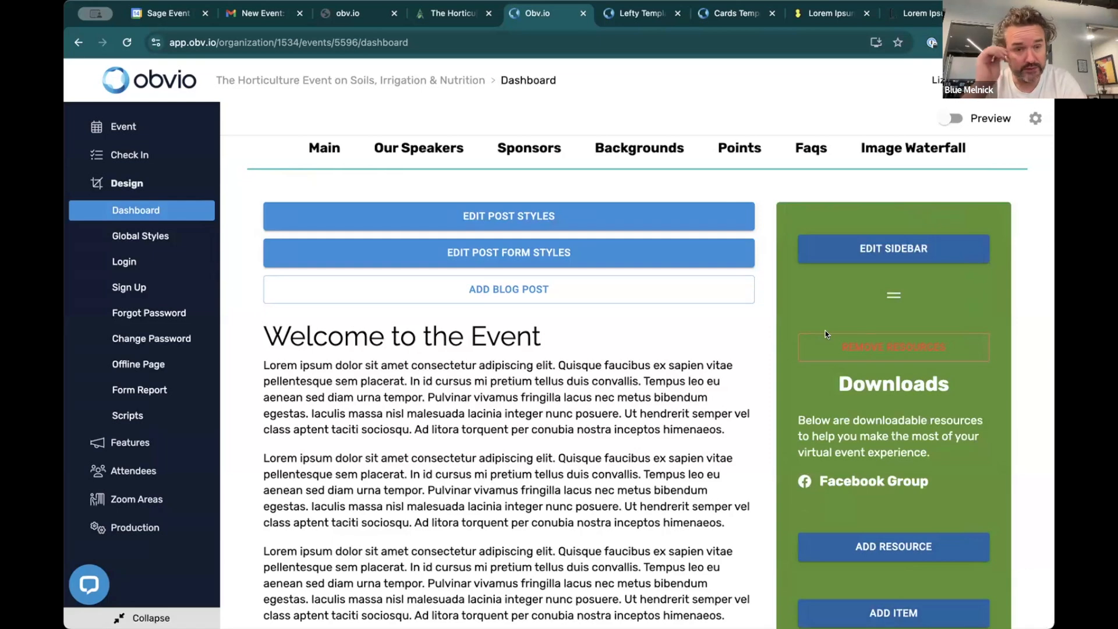
scroll(720, 195, up, 3)
click(953, 118)
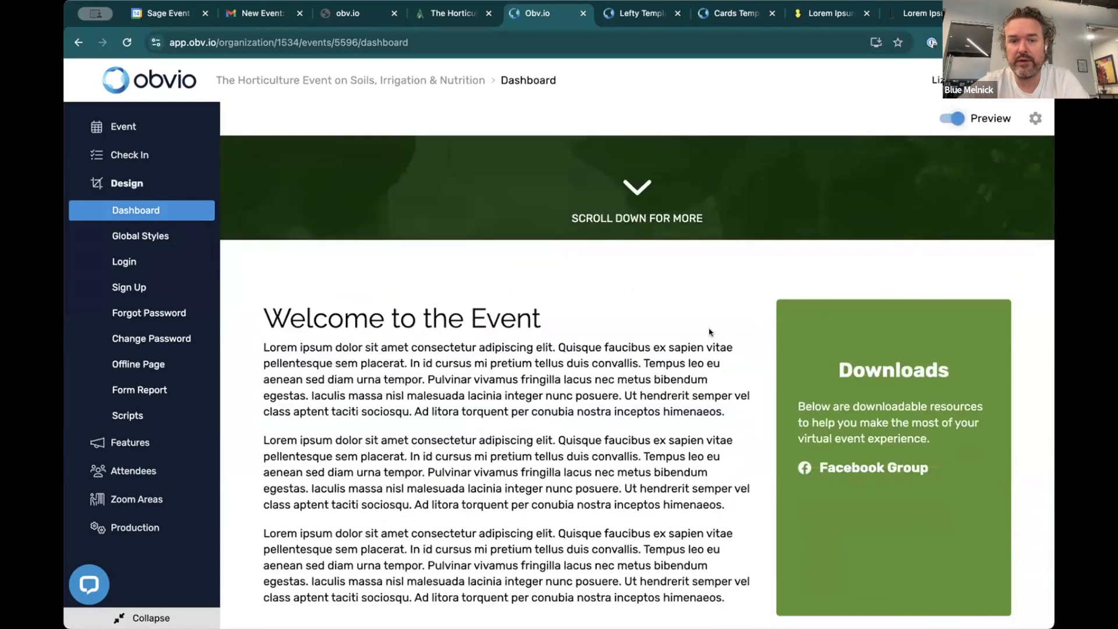
click(950, 118)
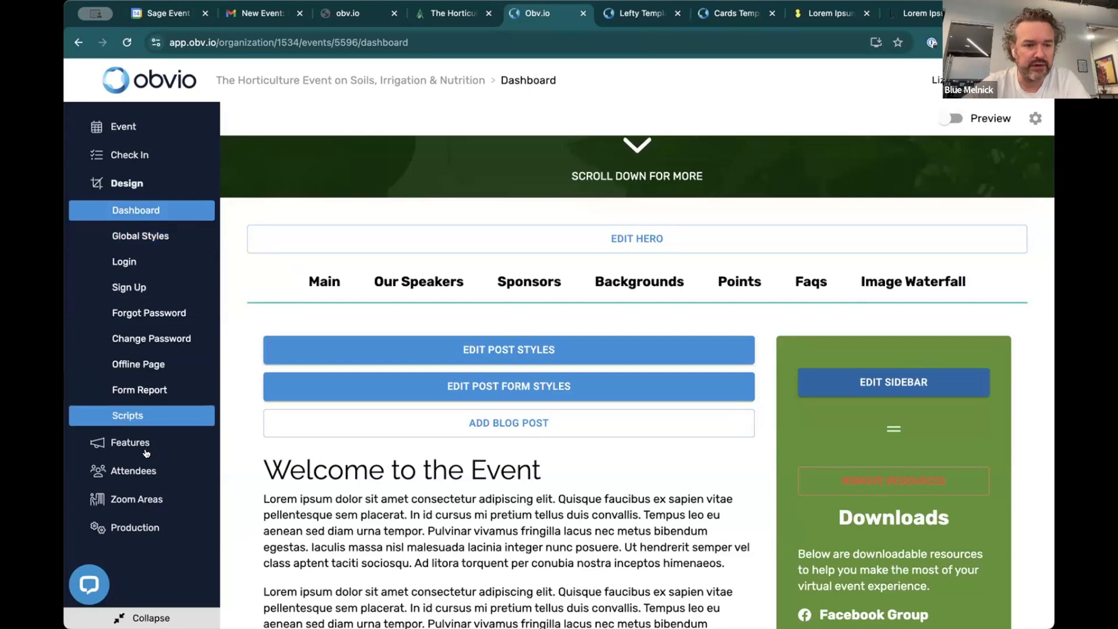
Open the event's Speakers feature page and enable it.
mouse_move(140, 443)
click(292, 468)
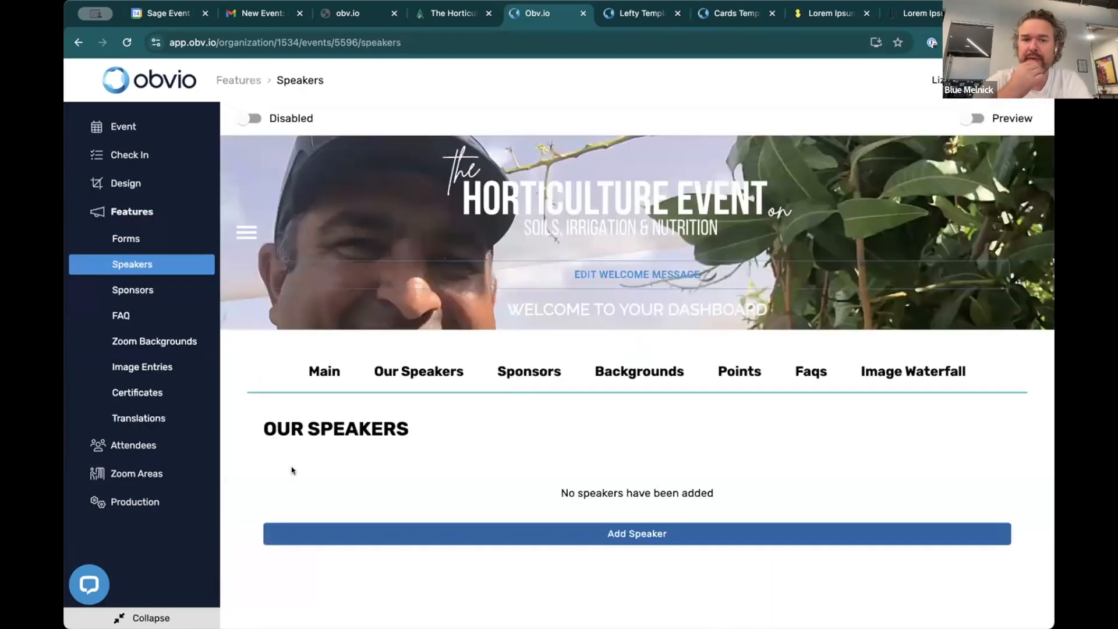
click(251, 119)
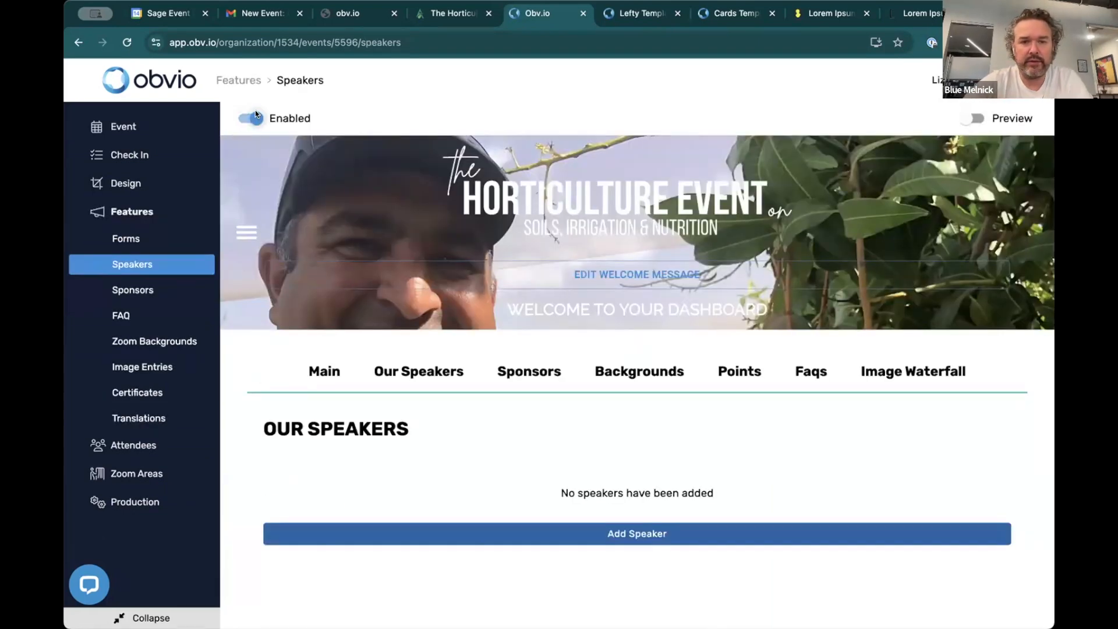
Set the Speakers page header background to the menu's #083102 at 85% opacity and save the header.
click(1039, 147)
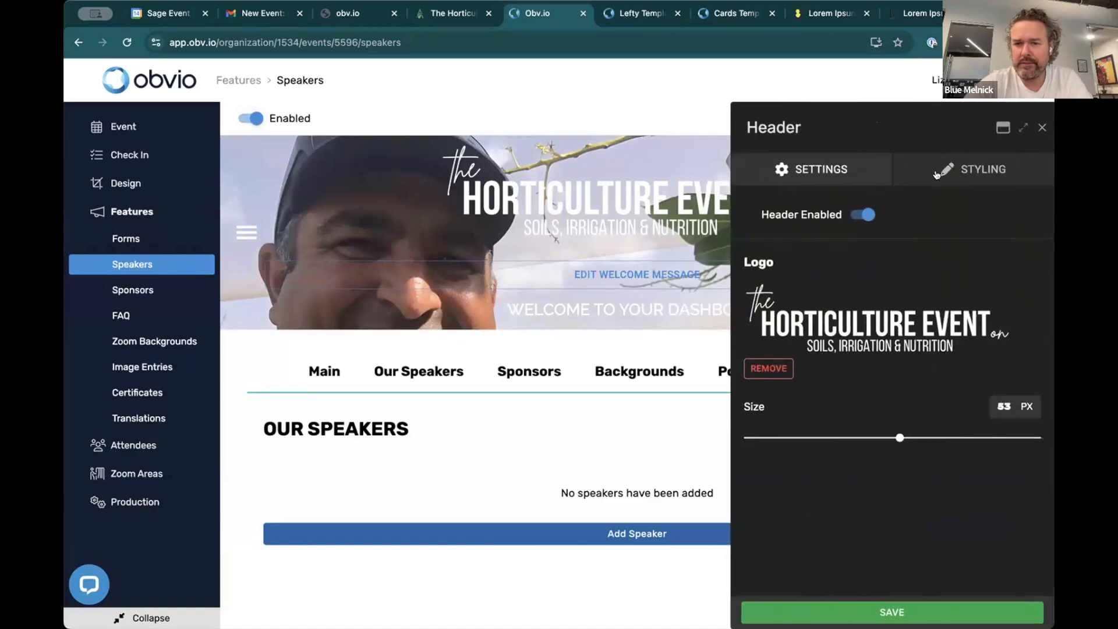
click(936, 175)
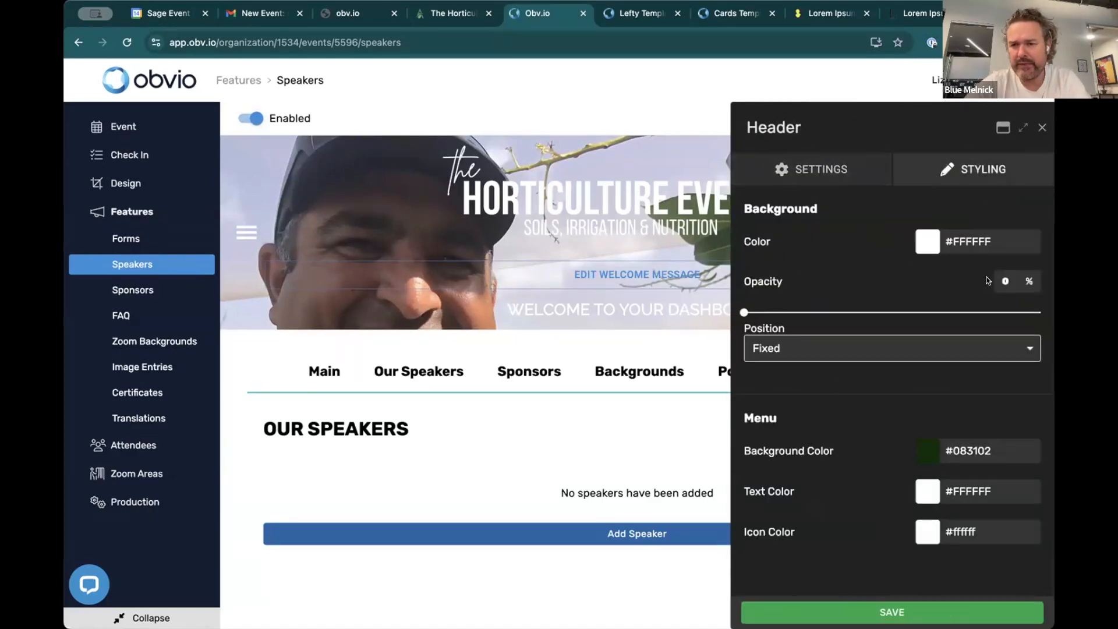
double_click(977, 446)
key(ctrl+c)
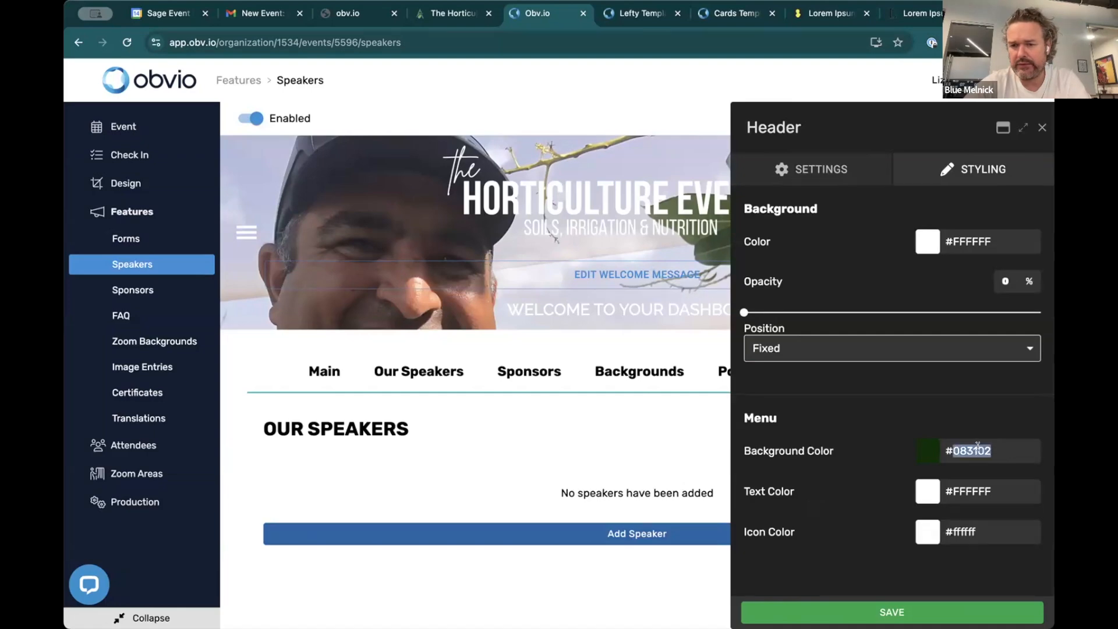
double_click(977, 243)
key(ctrl+v)
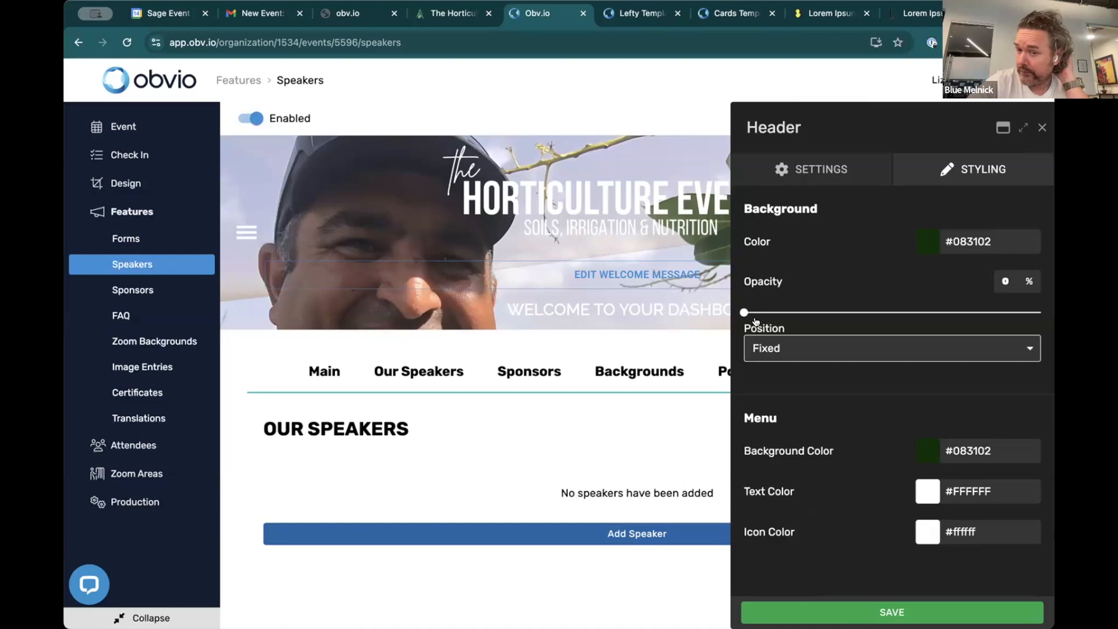
mouse_move(753, 321)
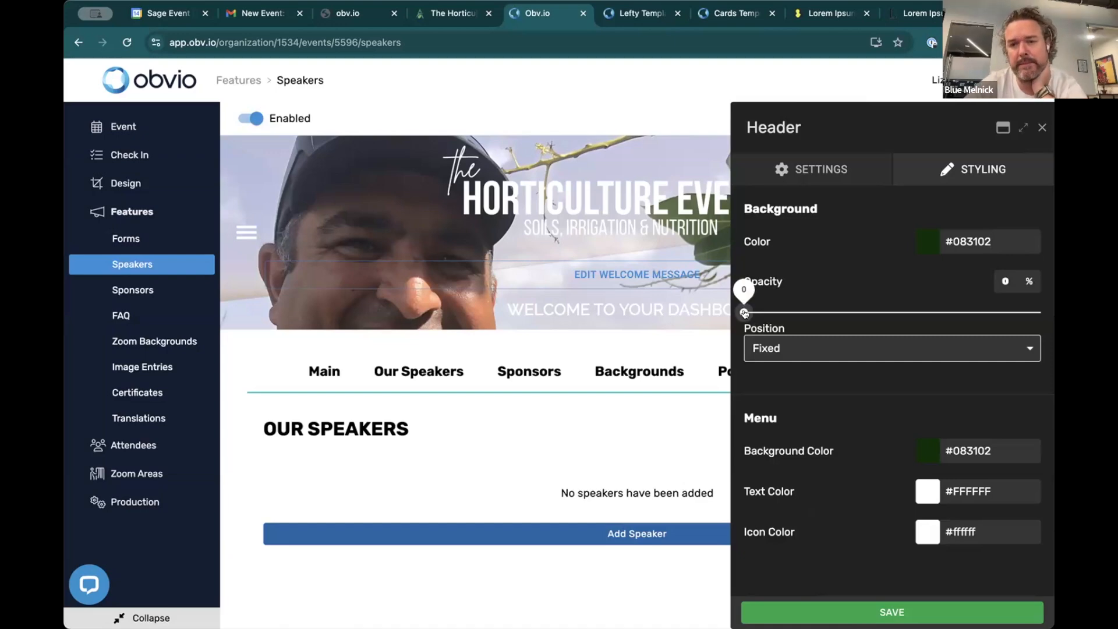
drag(745, 313, 996, 322)
click(895, 609)
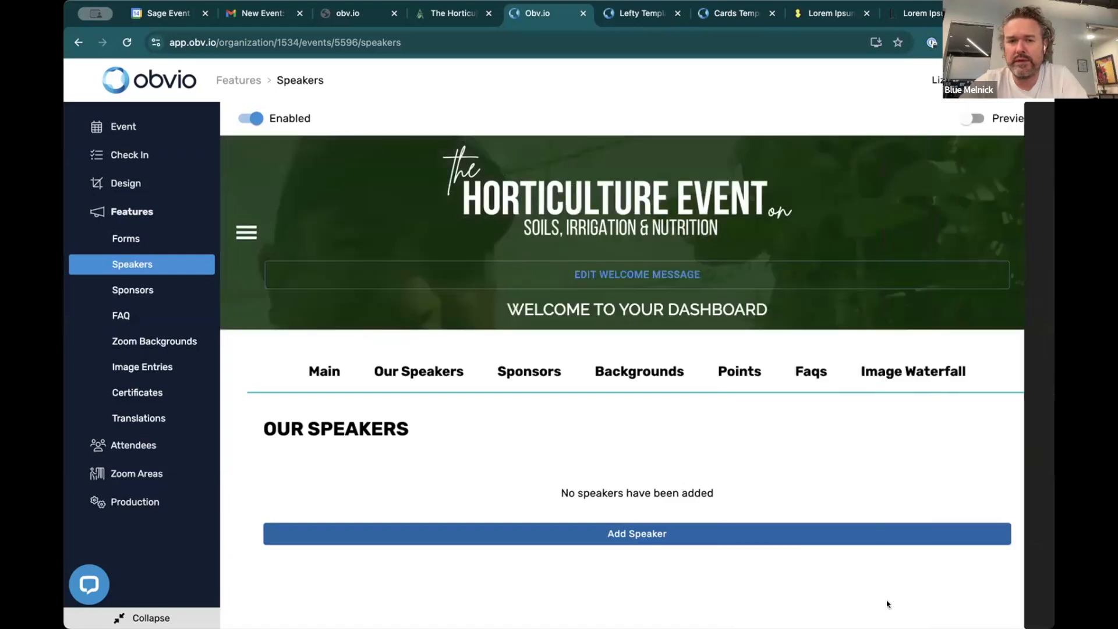
Open the dashboard design page and preview it to check how the header background looks.
mouse_move(138, 184)
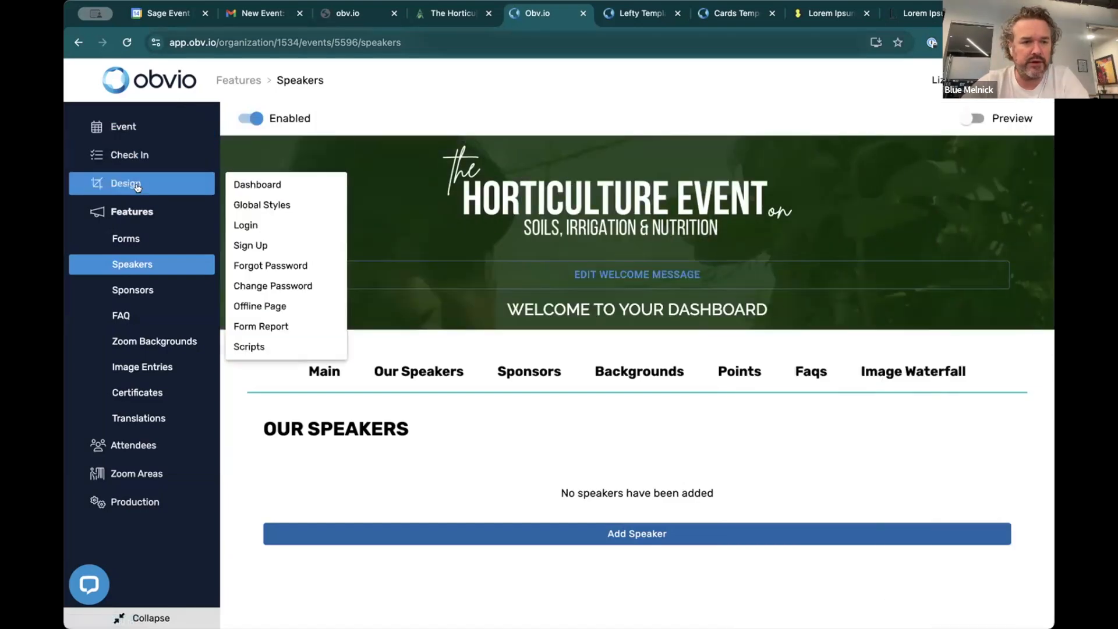
click(262, 184)
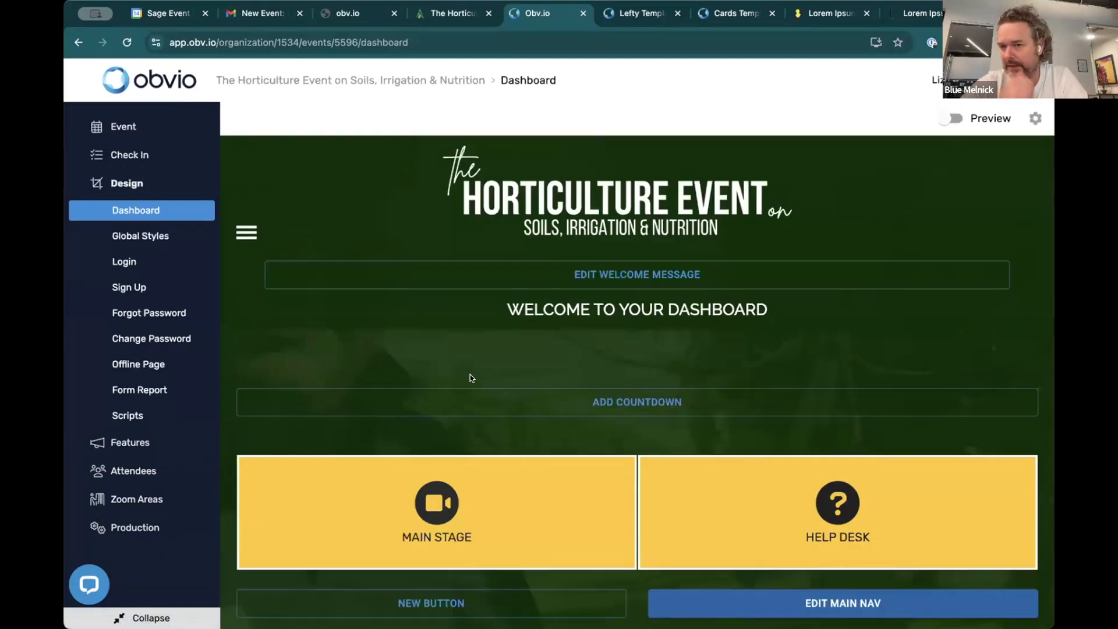
click(952, 118)
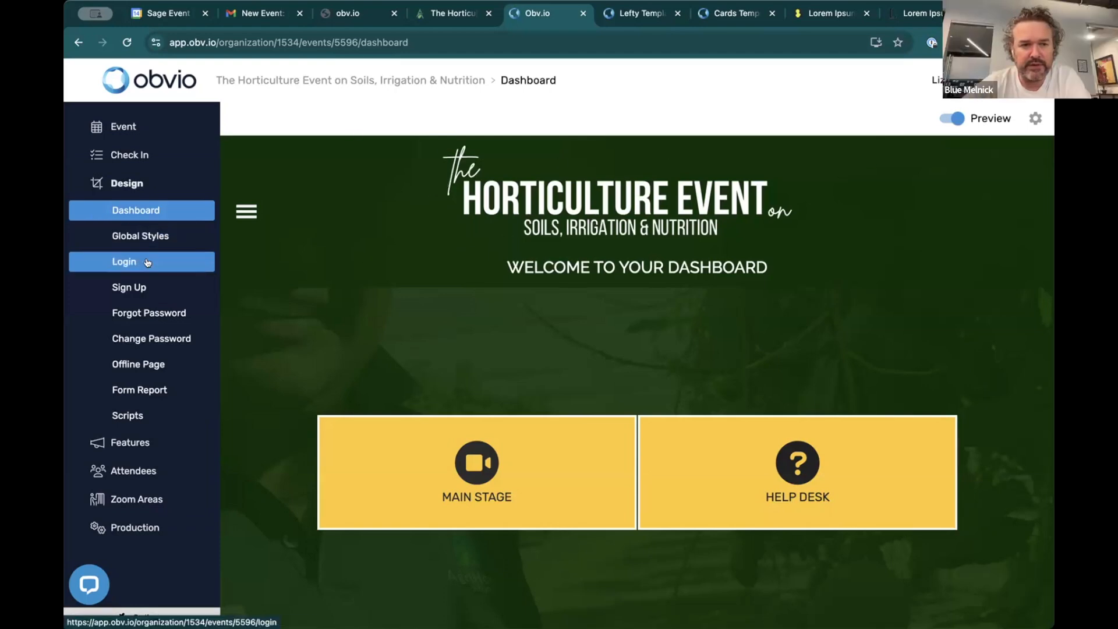
Return to the Speakers page and review the header's styling settings without changing them.
mouse_move(207, 441)
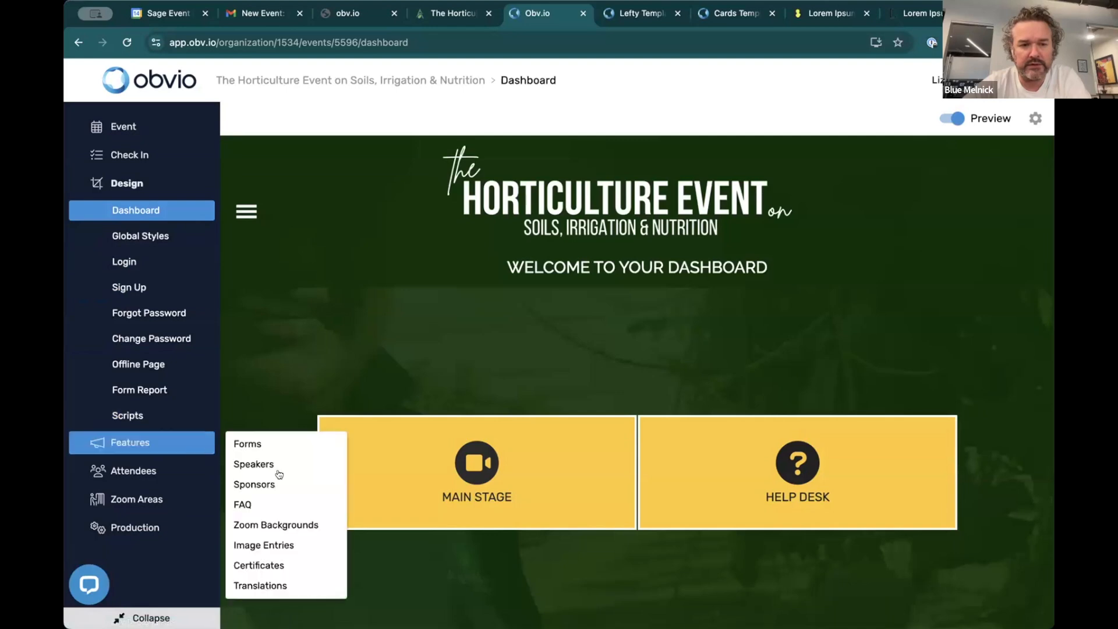
click(279, 466)
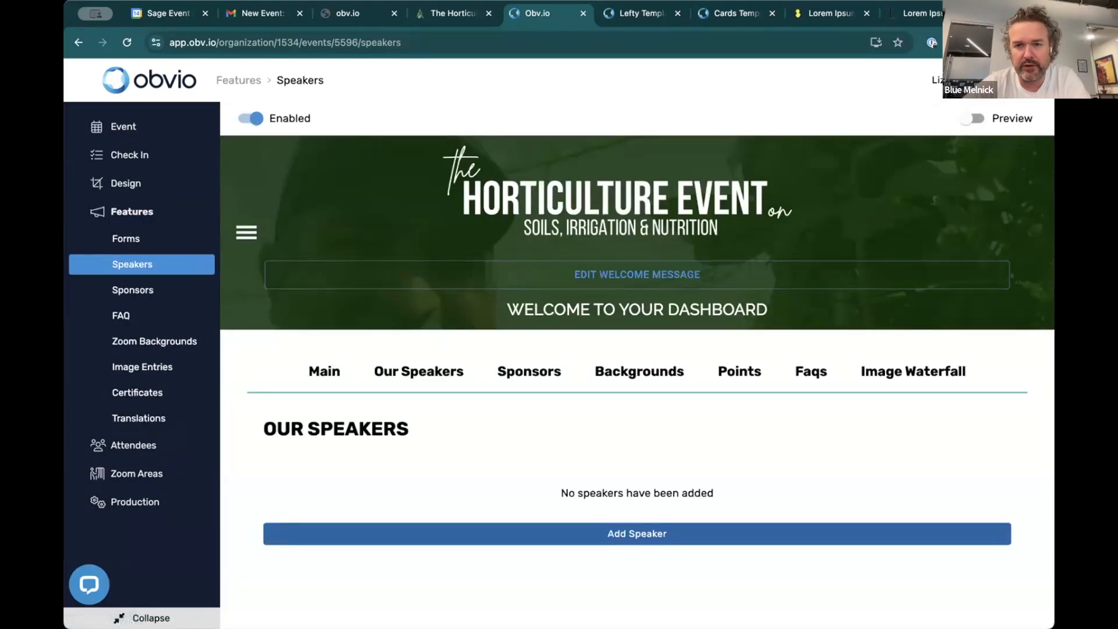
click(1040, 147)
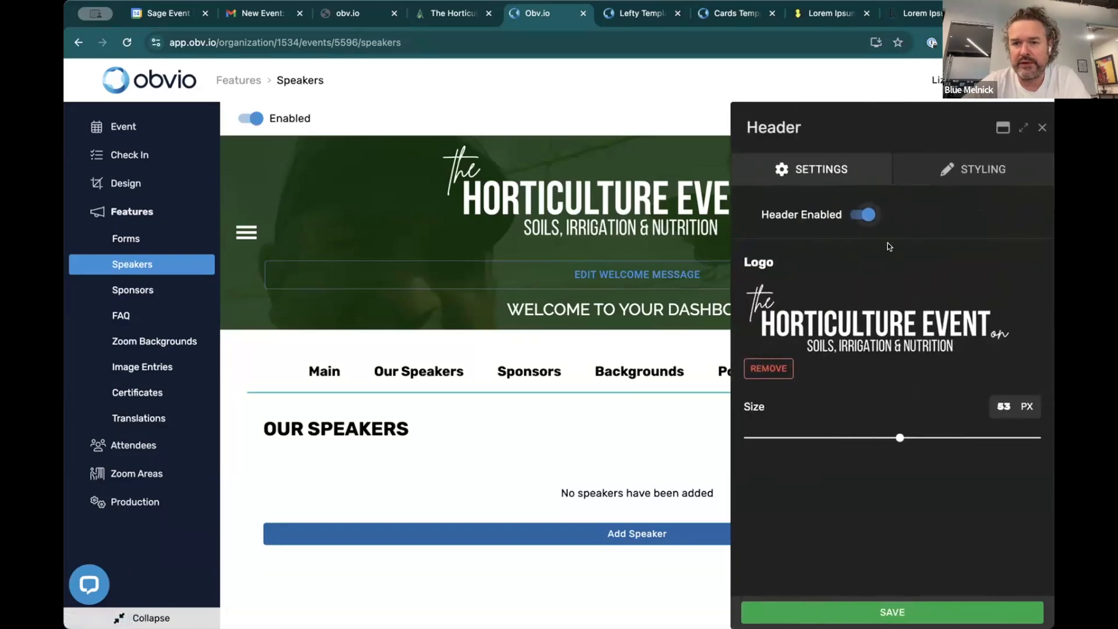
click(960, 170)
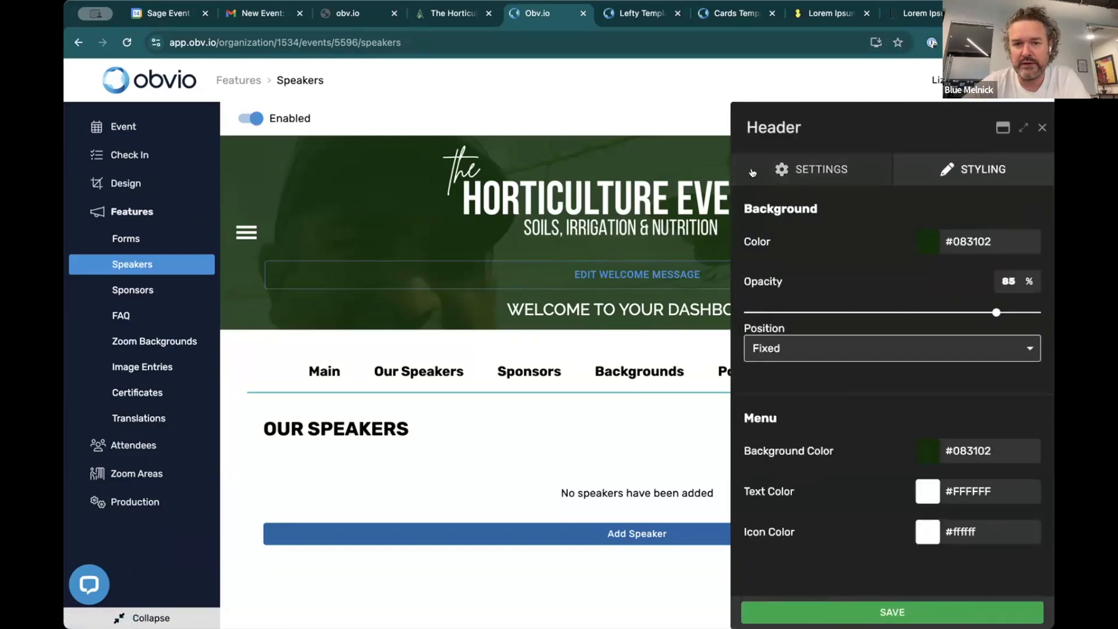
click(1043, 129)
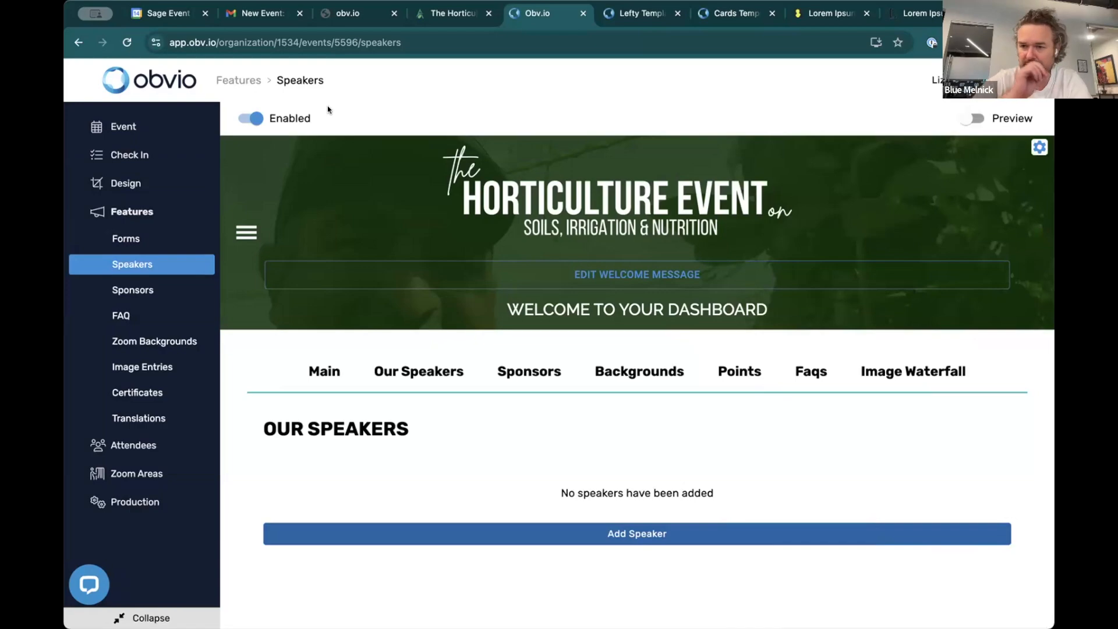
Copy the first host's full bio from the Meet Your Hosts section of the event's registration page.
click(621, 11)
click(453, 13)
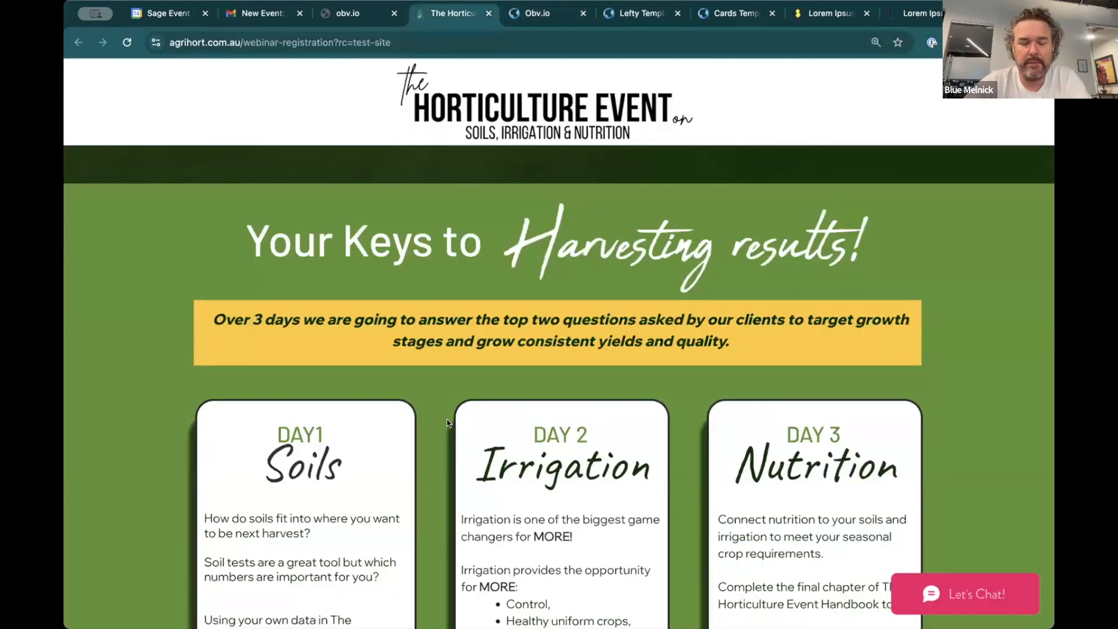
scroll(446, 420, up, 5)
scroll(448, 422, down, 20)
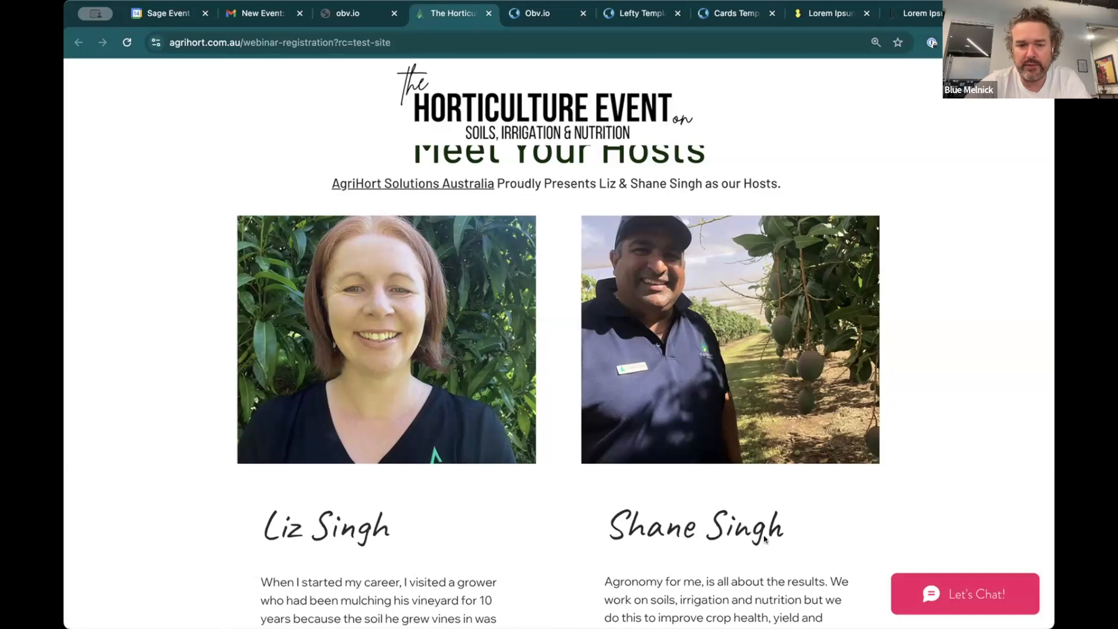
scroll(765, 539, down, 5)
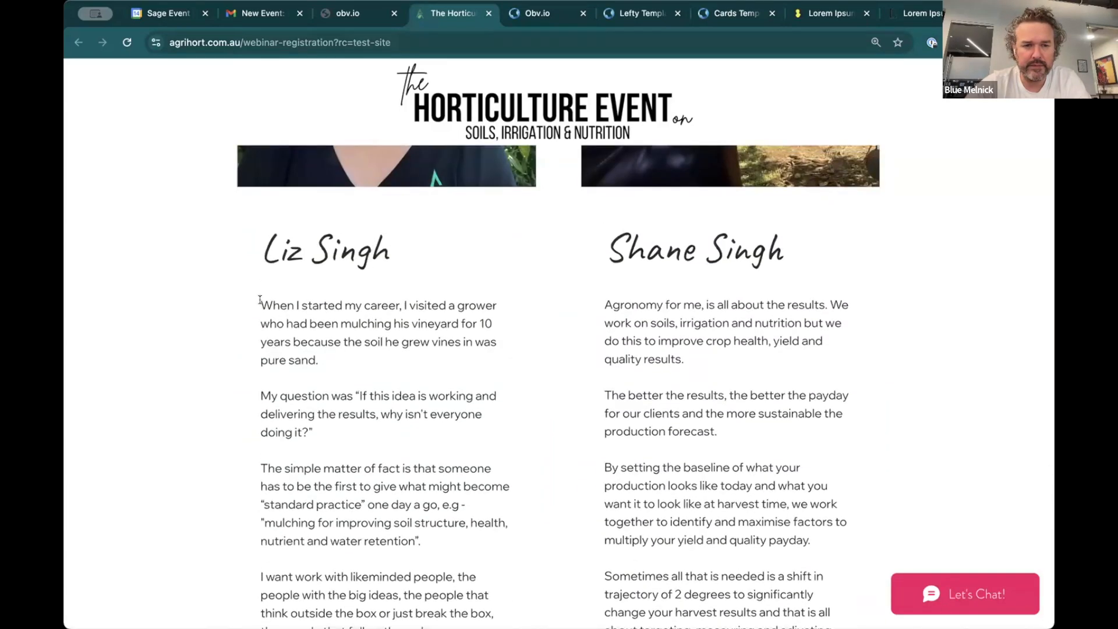
drag(260, 300, 315, 388)
scroll(333, 420, down, 12)
scroll(315, 387, up, 6)
click(437, 374)
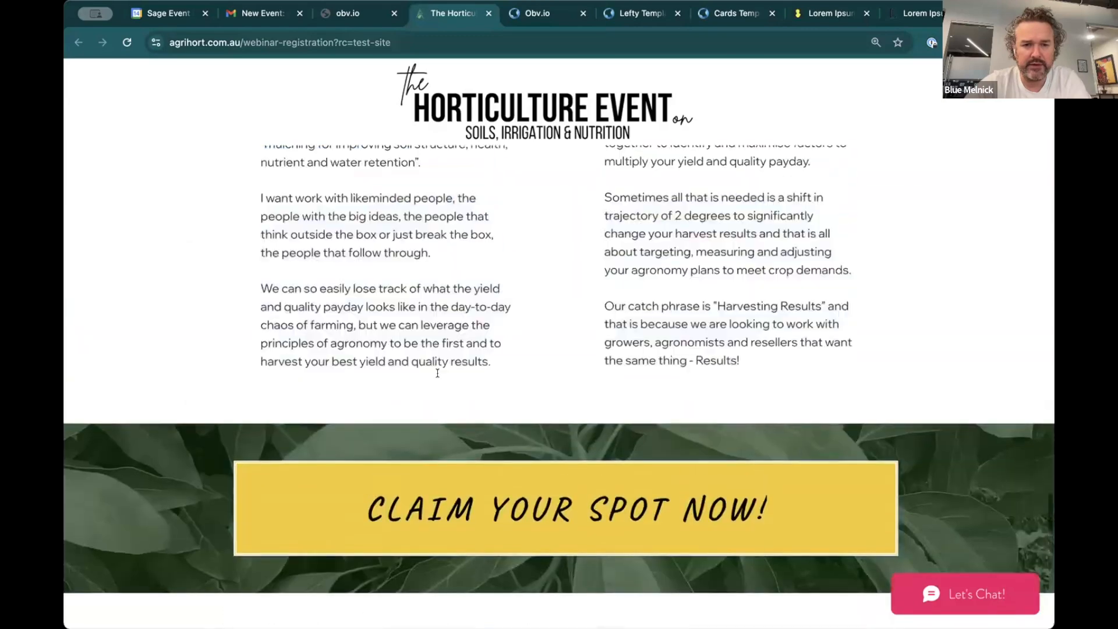
drag(437, 373, 493, 377)
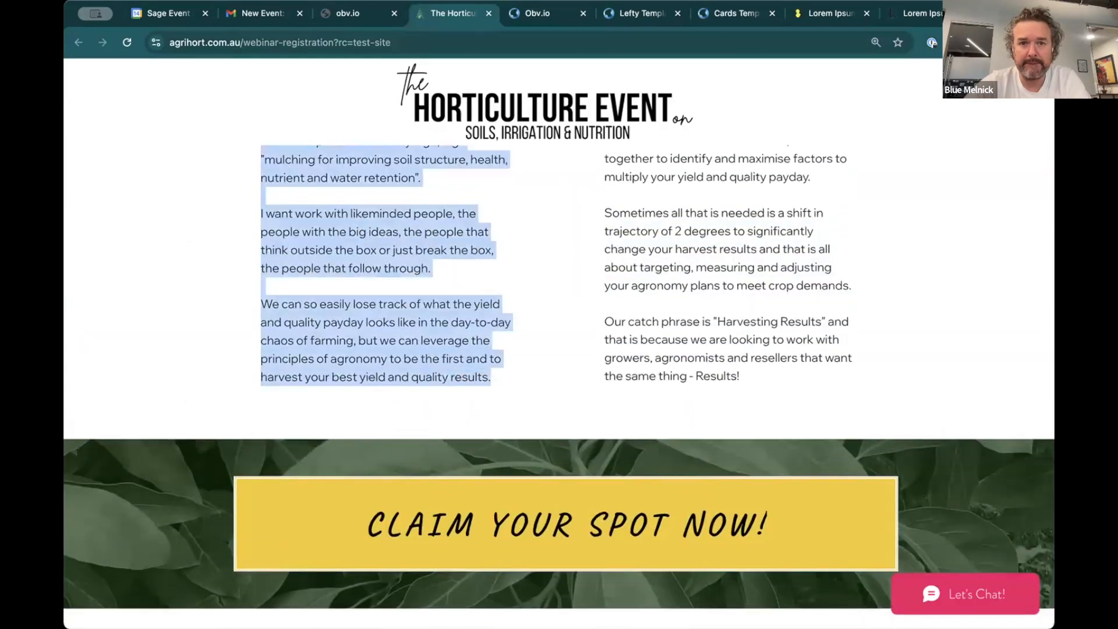
scroll(401, 212, up, 15)
scroll(402, 212, down, 3)
Add a speaker on the Obvio Speakers page and replace its placeholder bio with the copied host bio.
click(532, 23)
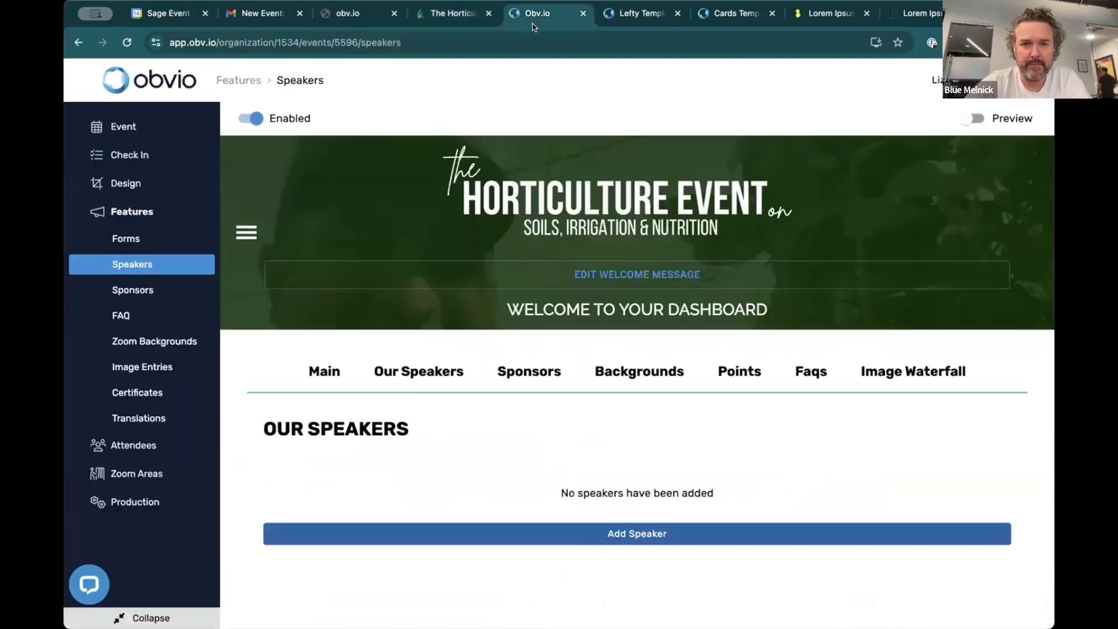
click(533, 530)
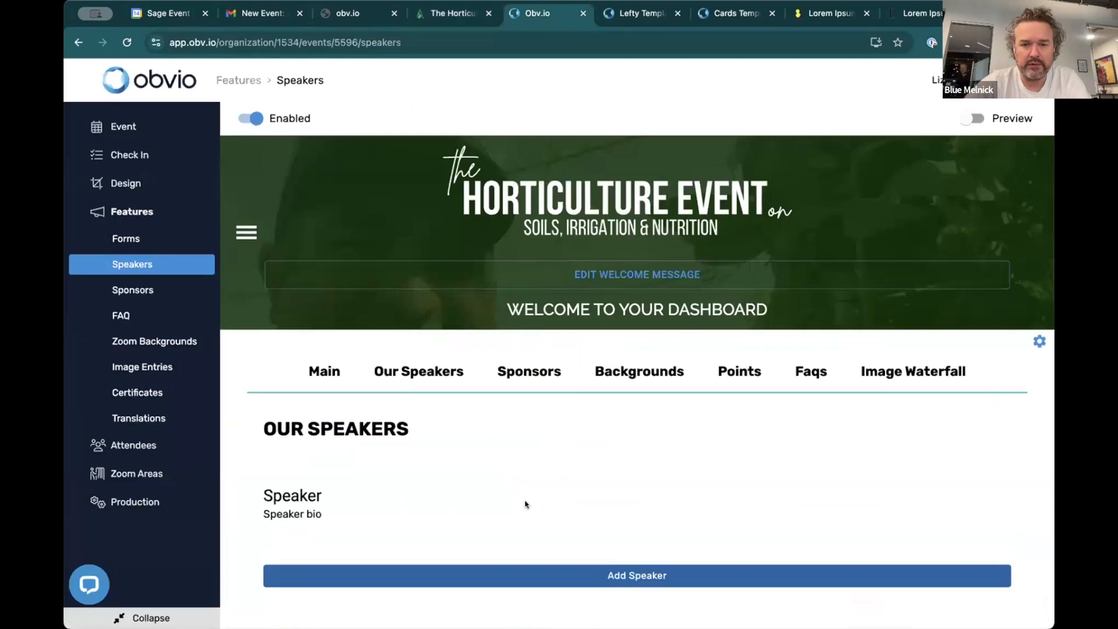
click(996, 496)
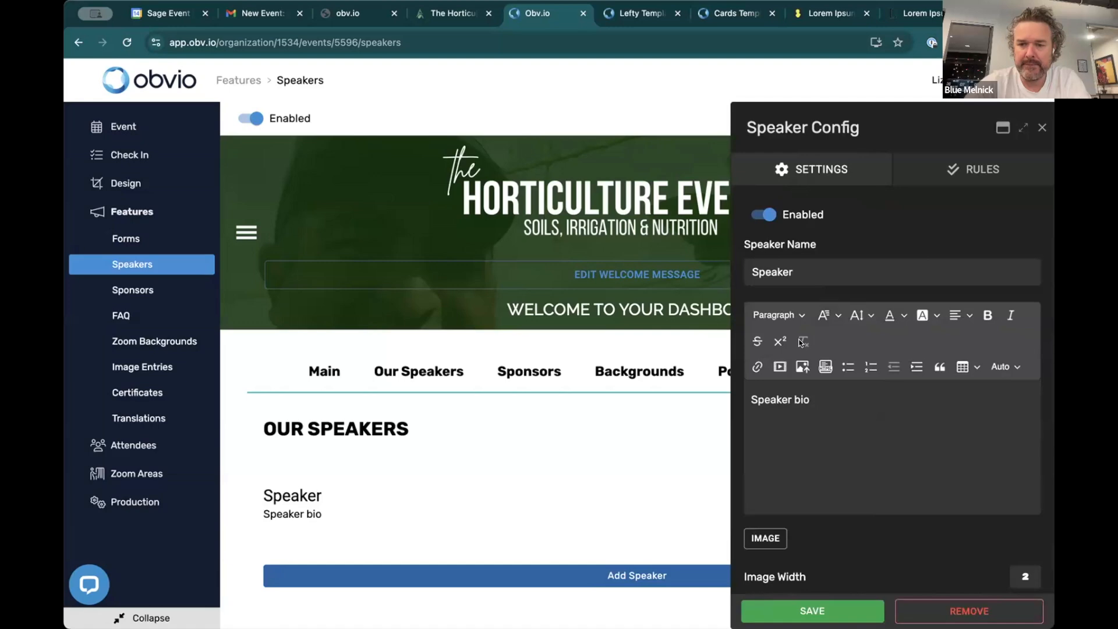
triple_click(807, 388)
key(ctrl+v)
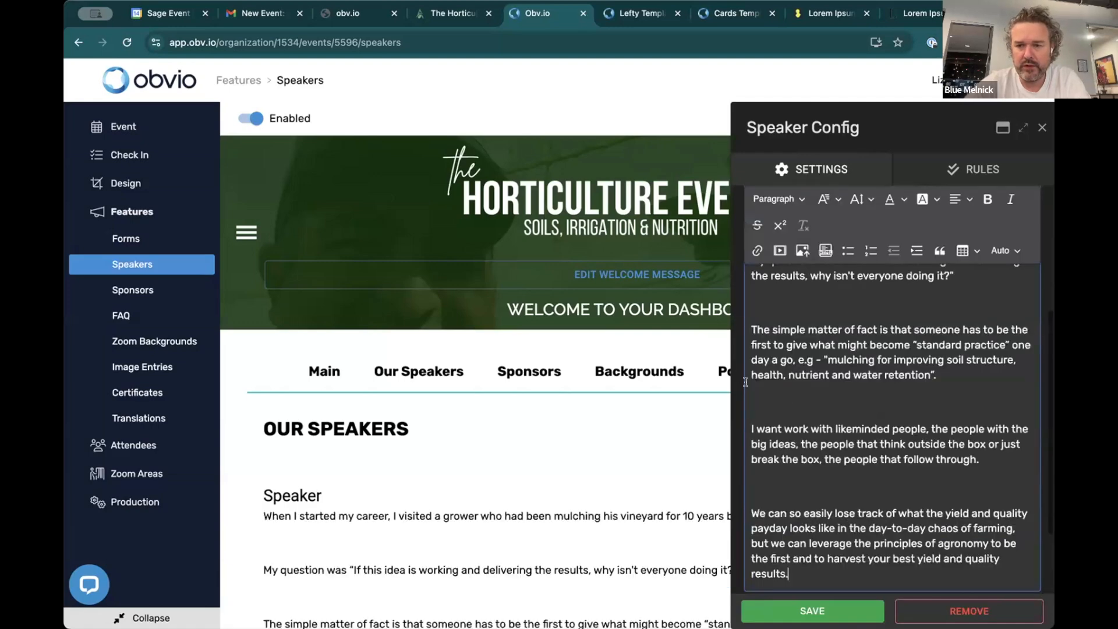
Remove the blank lines between the paragraphs of the first speaker's bio.
key(BackSpace)
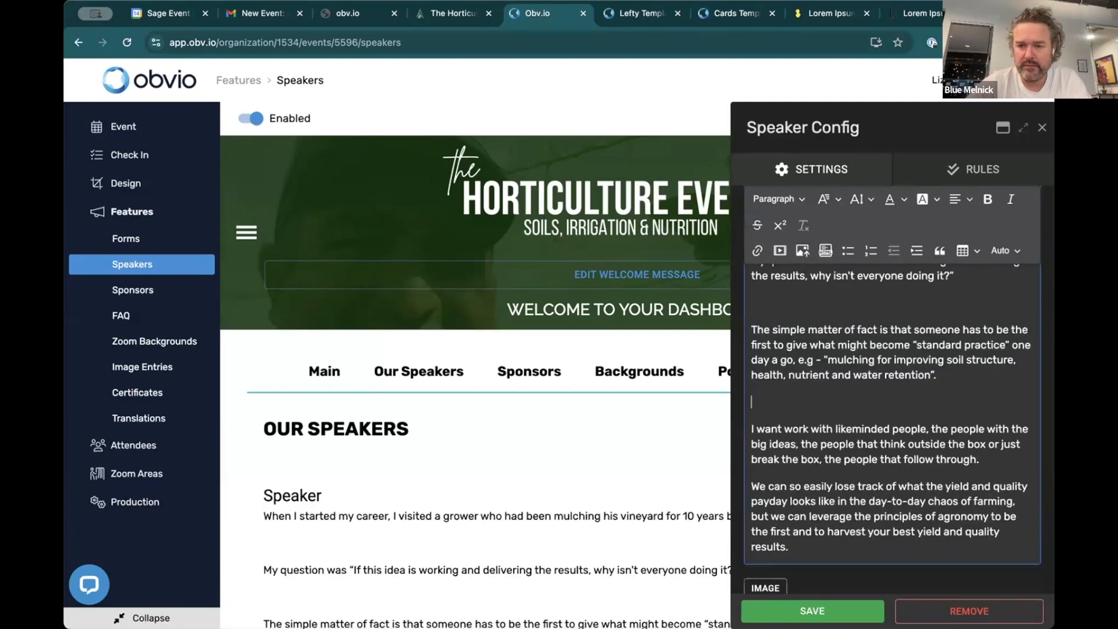
key(BackSpace)
key(BackSpace)
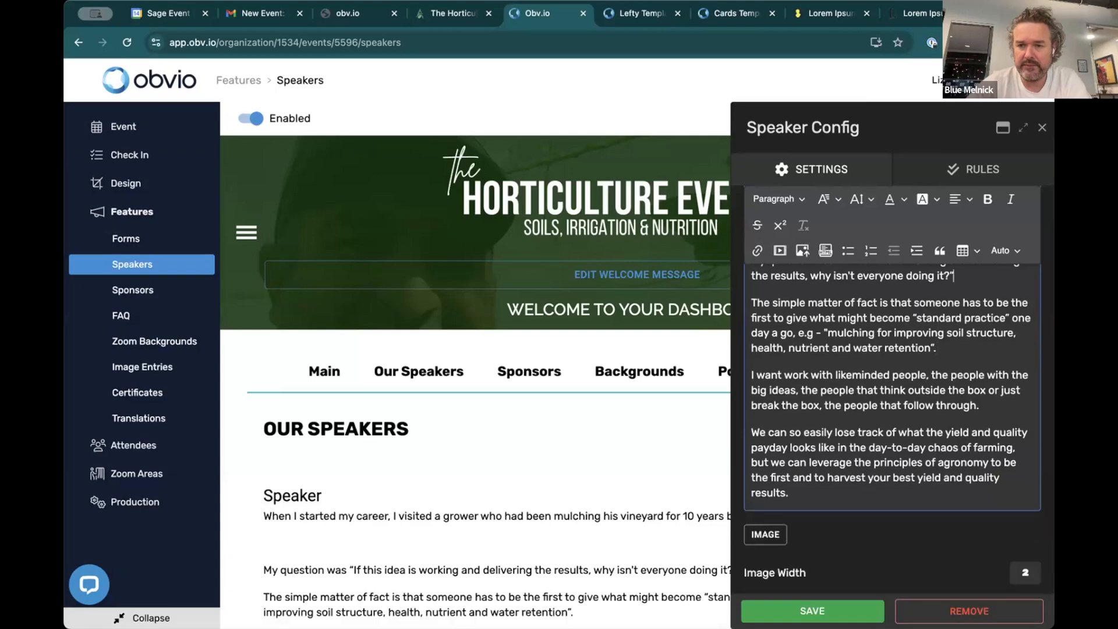
scroll(822, 339, up, 5)
scroll(794, 398, down, 2)
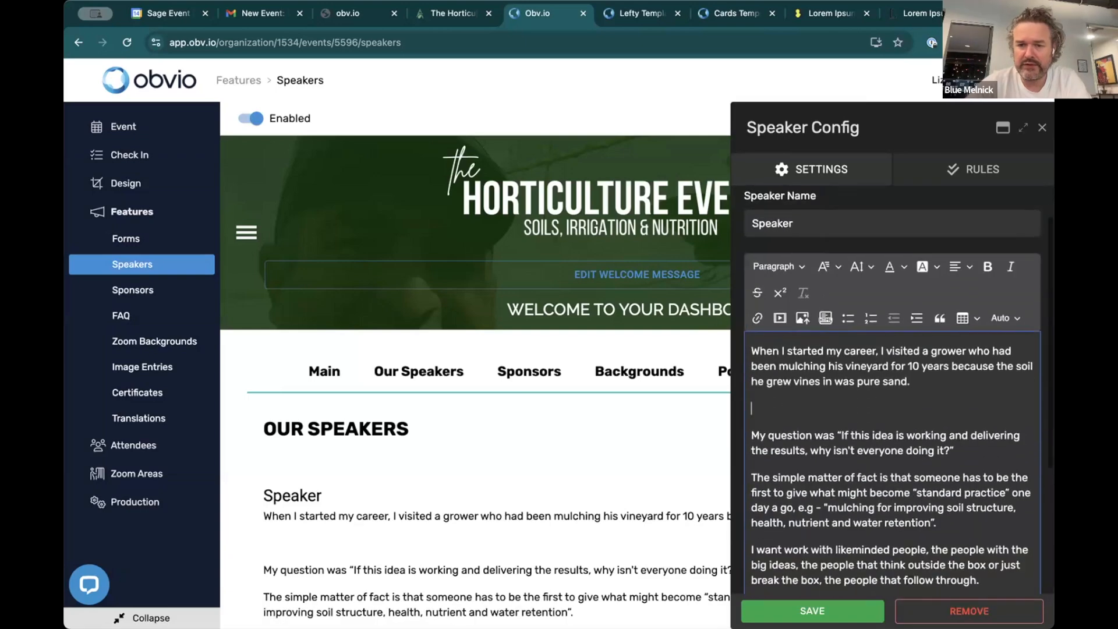
key(BackSpace)
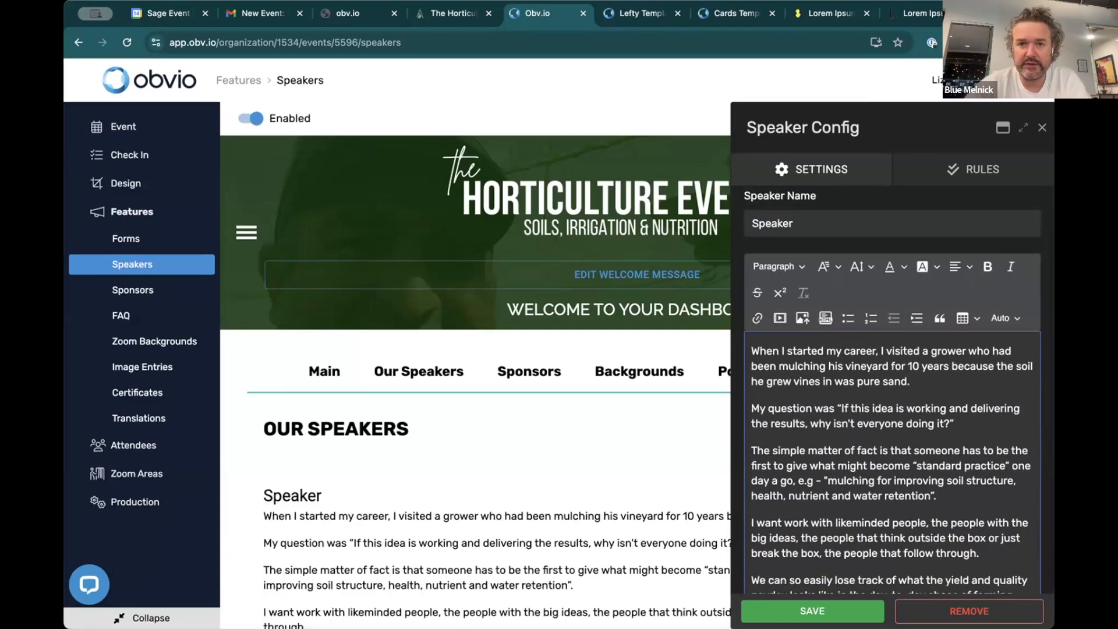
scroll(855, 350, up, 2)
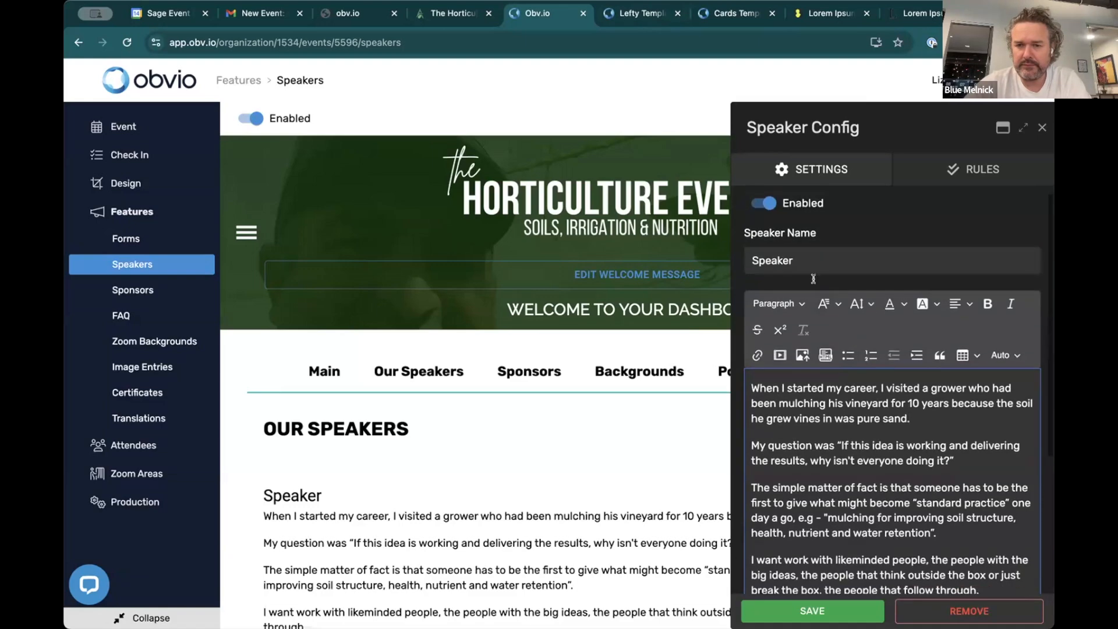
Copy the first host's name from the event's registration page and use it as the speaker name on the Obvio Speakers page.
click(630, 15)
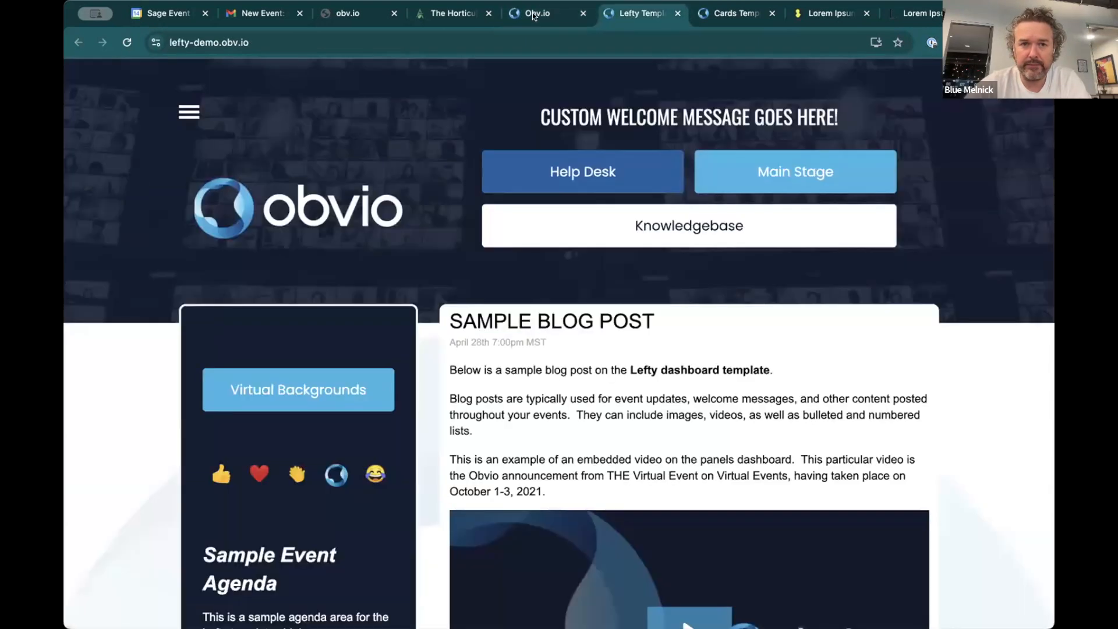
click(459, 14)
triple_click(340, 495)
key(ctrl+c)
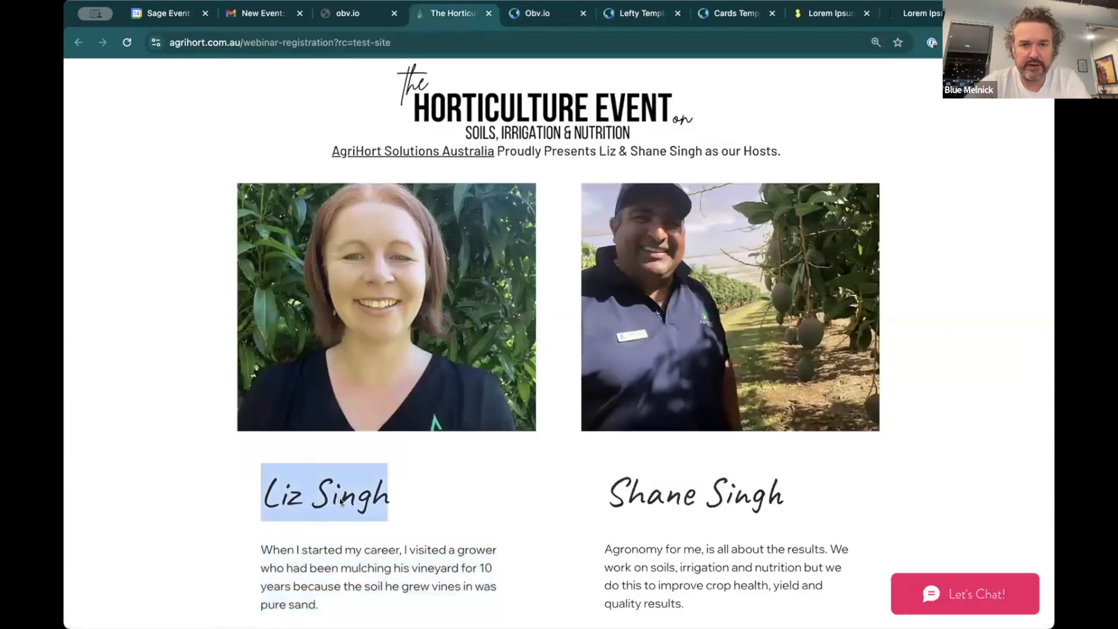
click(537, 13)
click(866, 255)
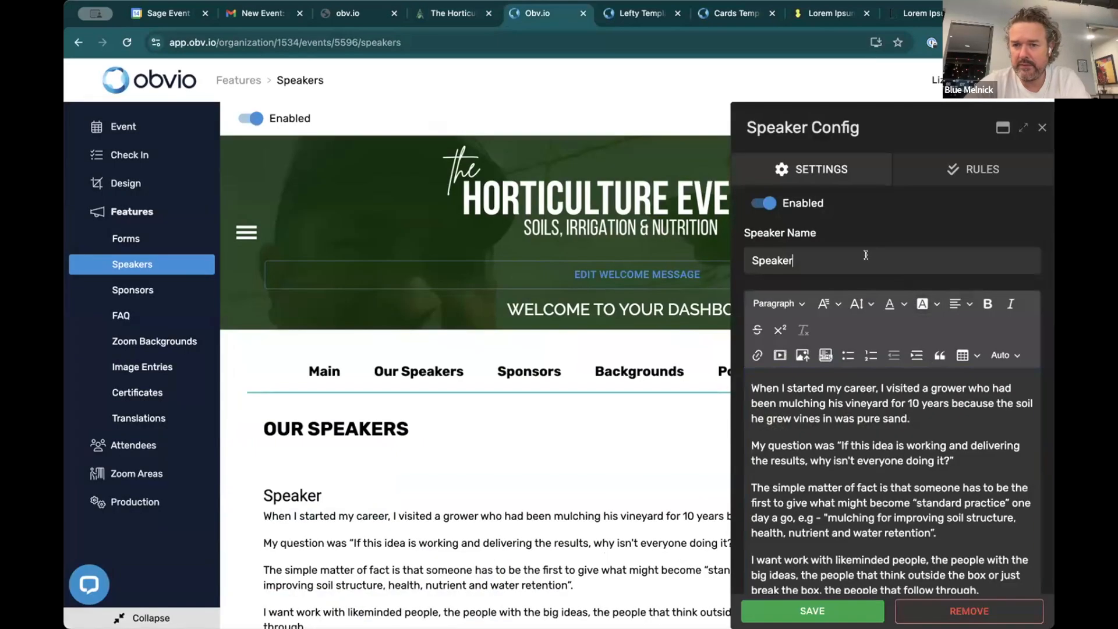
double_click(866, 255)
key(ctrl+v)
Add the first host's portrait photo as the speaker's image, skipping the resizing.
scroll(866, 349, down, 4)
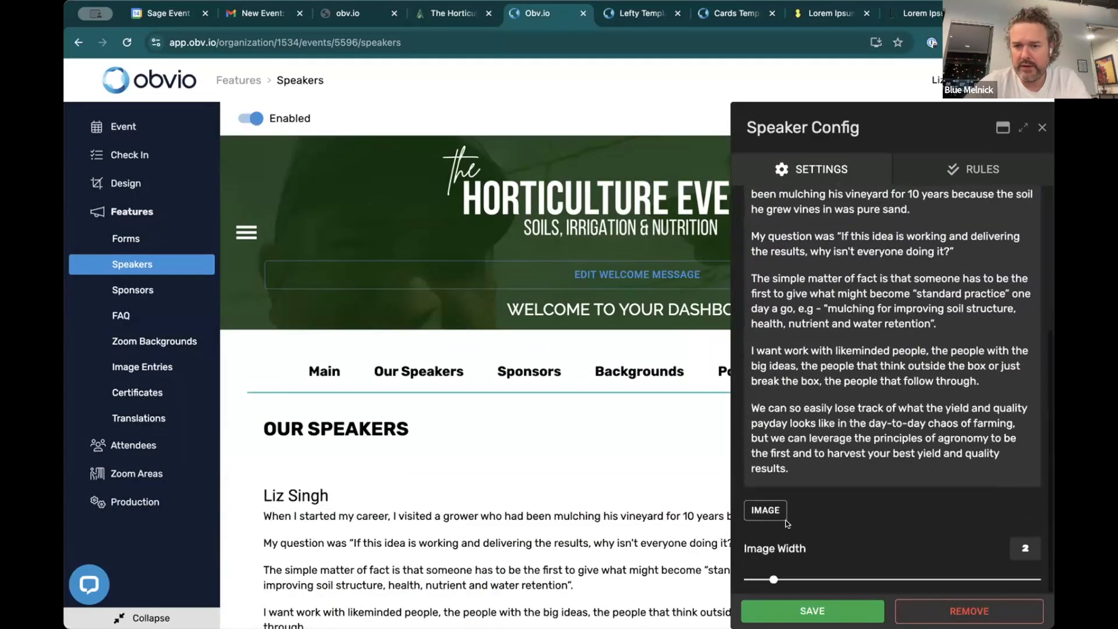
click(764, 512)
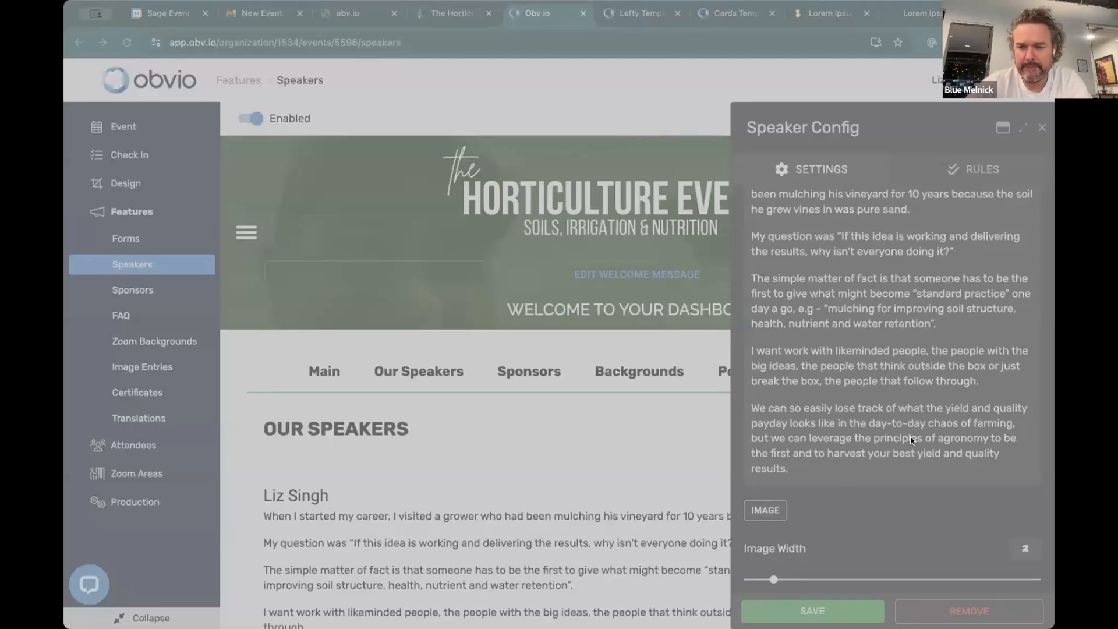
click(924, 440)
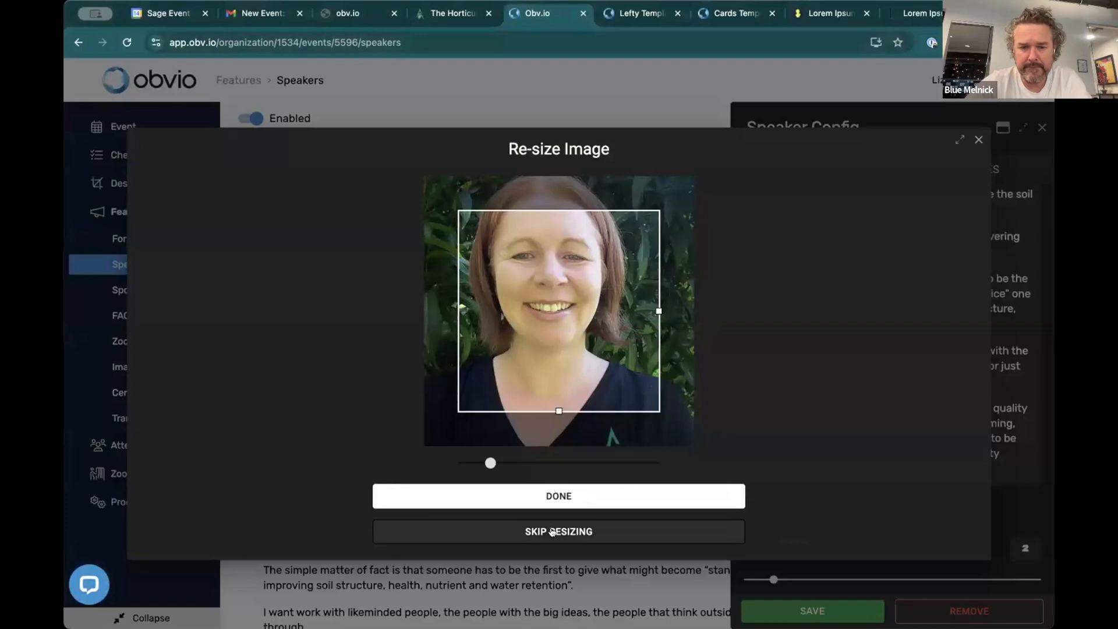
click(551, 532)
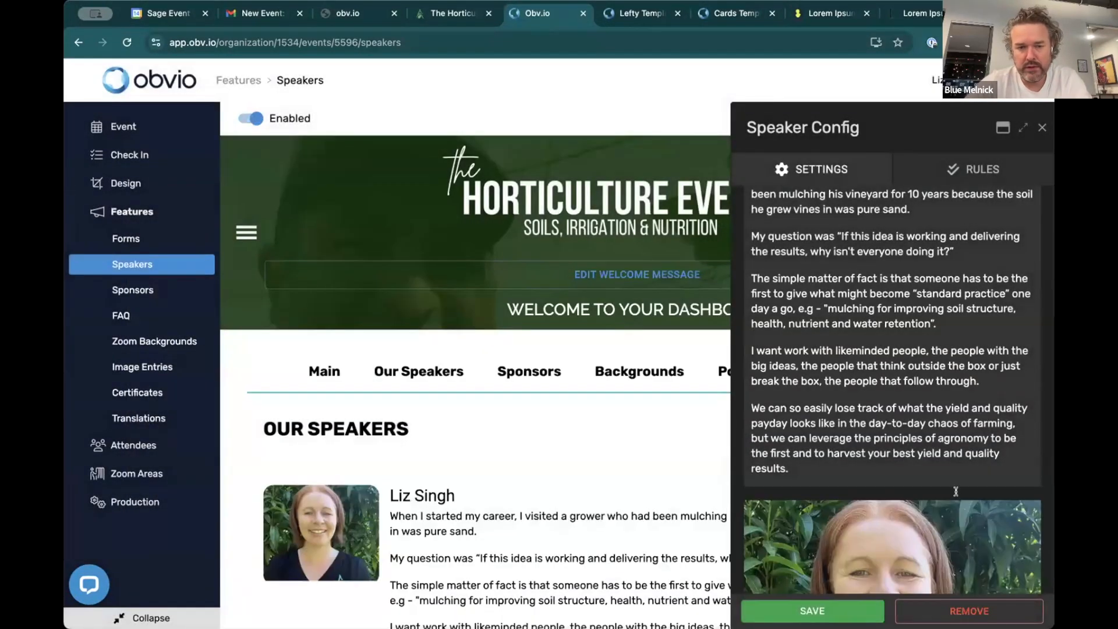
Set the speaker's image width to 3 and save the speaker.
scroll(955, 491, down, 5)
drag(774, 579, 790, 581)
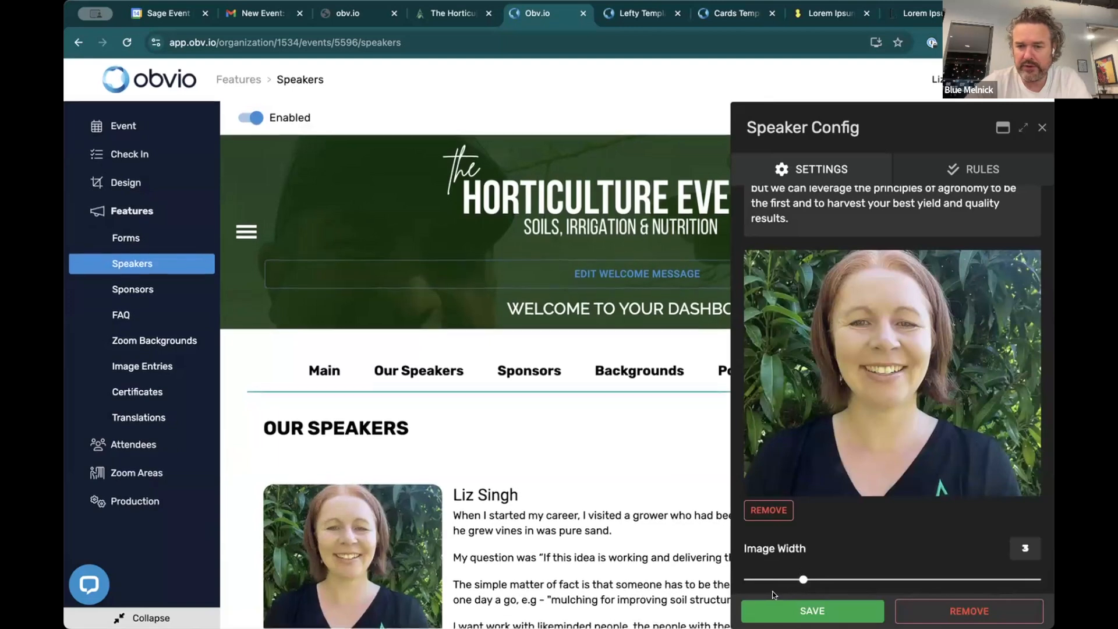
click(812, 611)
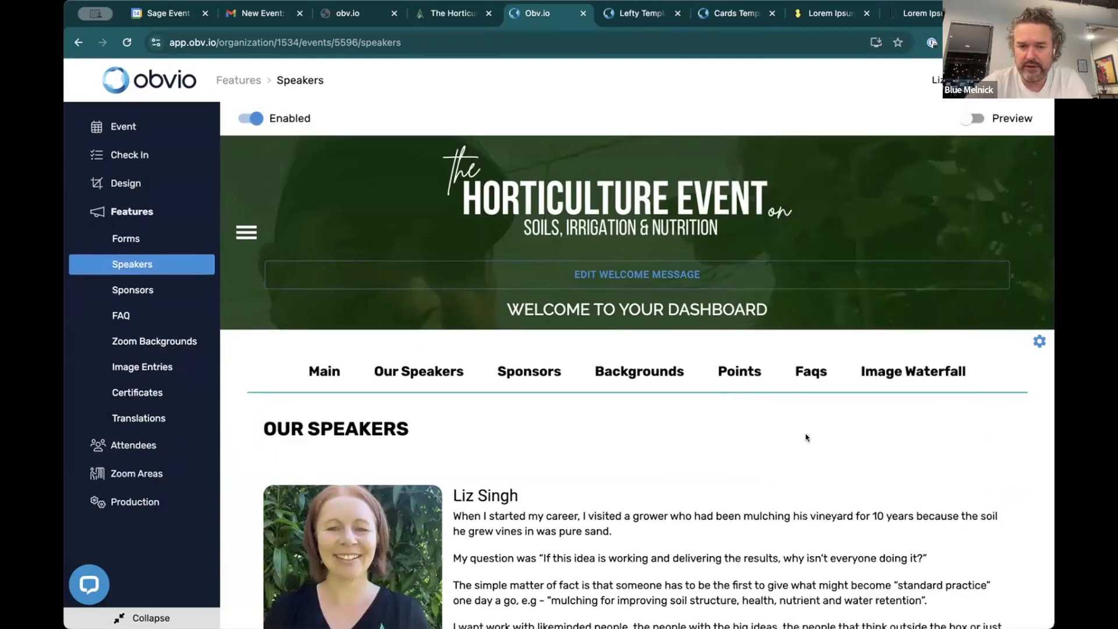
Set the Speakers page title to "Meet Your Hosts", copied from the section heading on the registration page.
scroll(806, 438, down, 3)
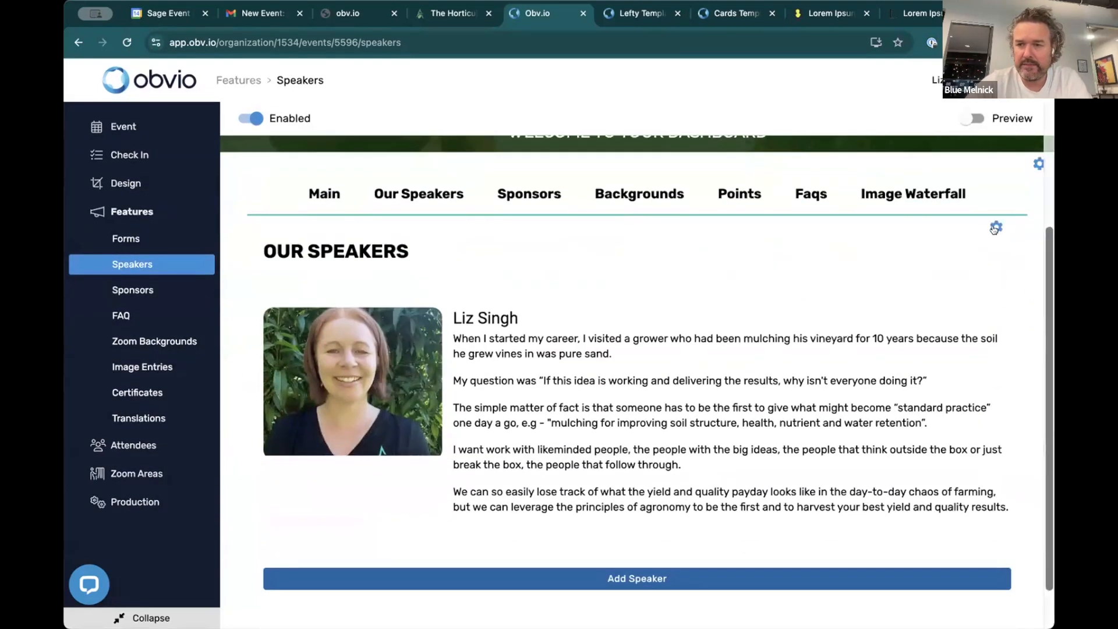
click(995, 228)
click(449, 16)
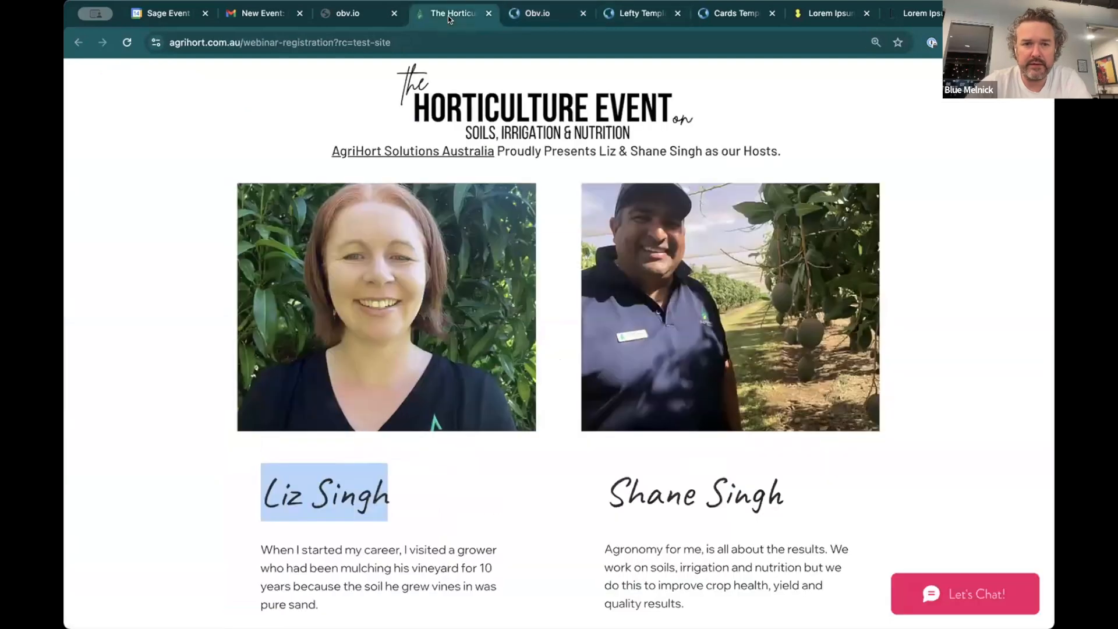
triple_click(494, 235)
key(ctrl+c)
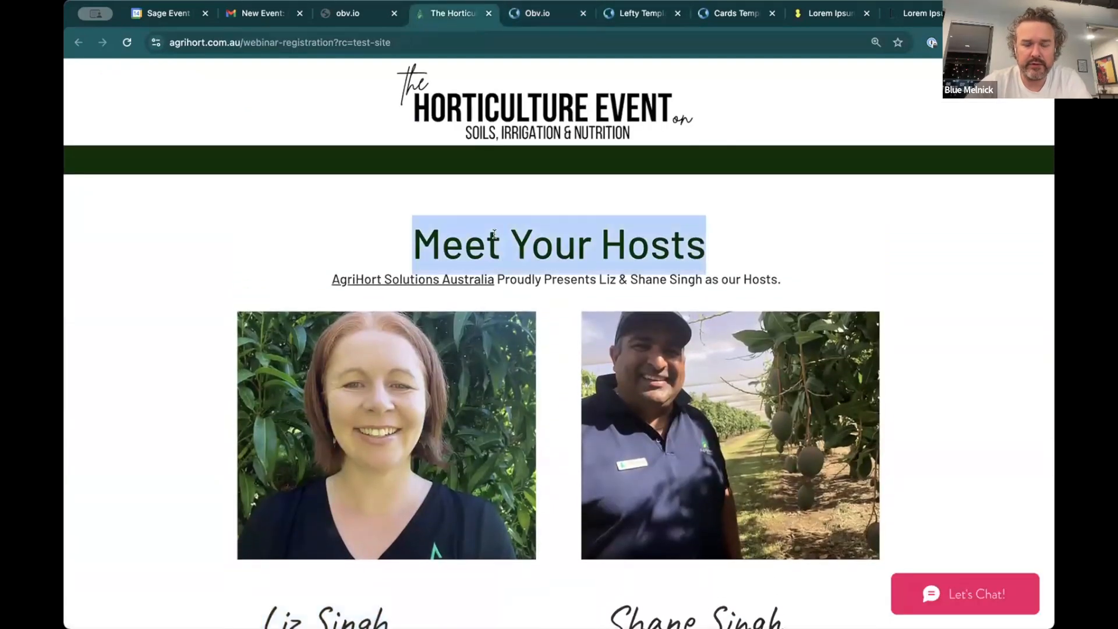
click(349, 13)
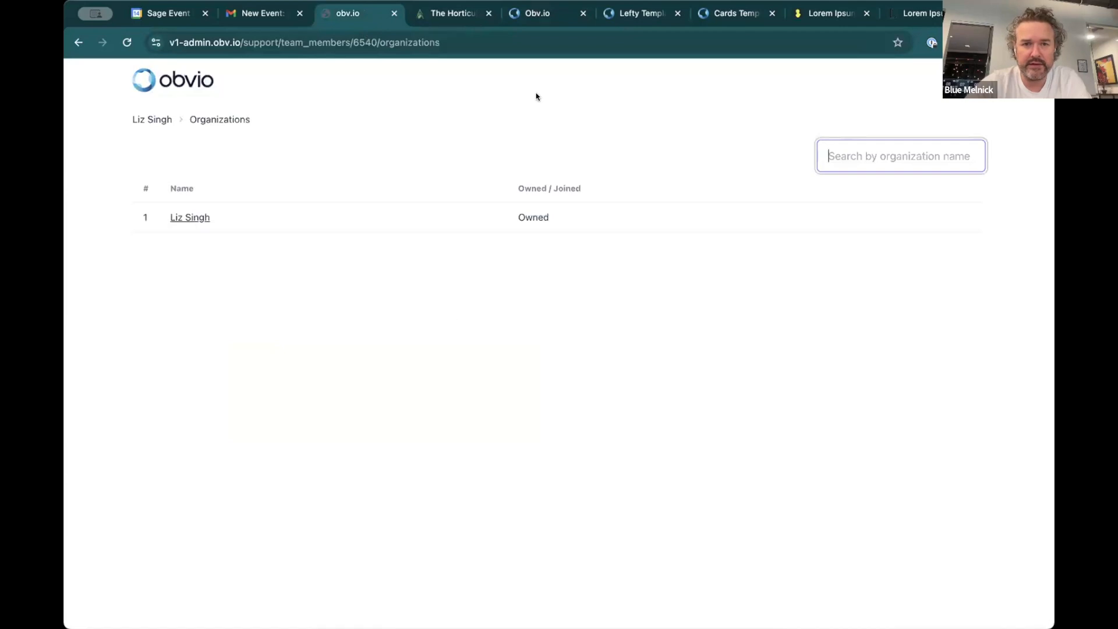
click(536, 15)
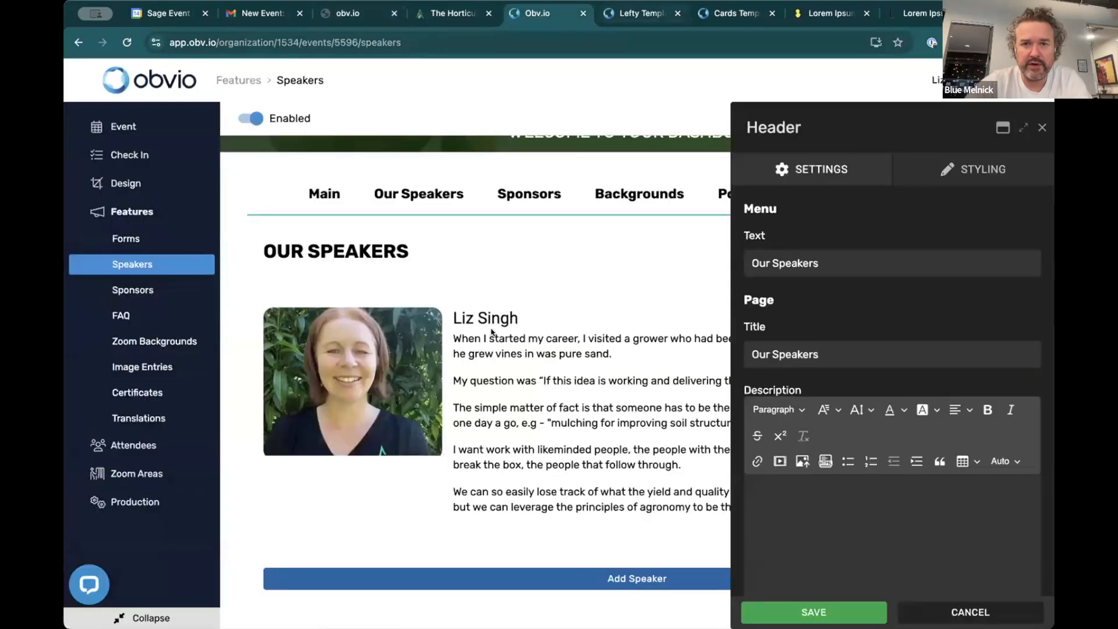
double_click(823, 355)
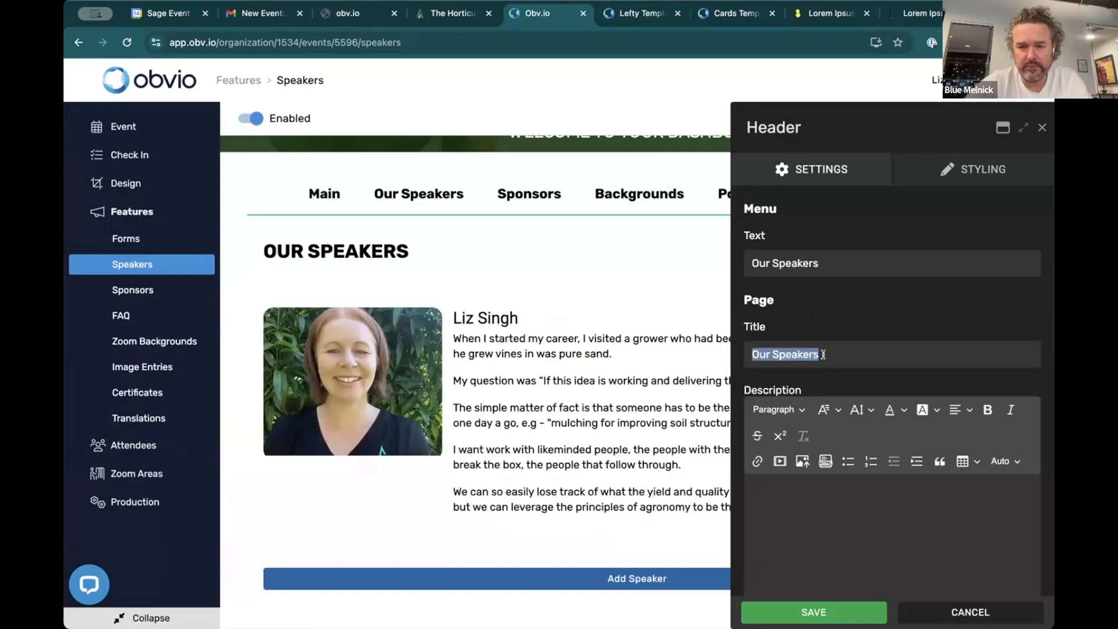
key(ctrl+v)
Set the page's menu text to "Your Hosts" and save the header settings.
triple_click(822, 259)
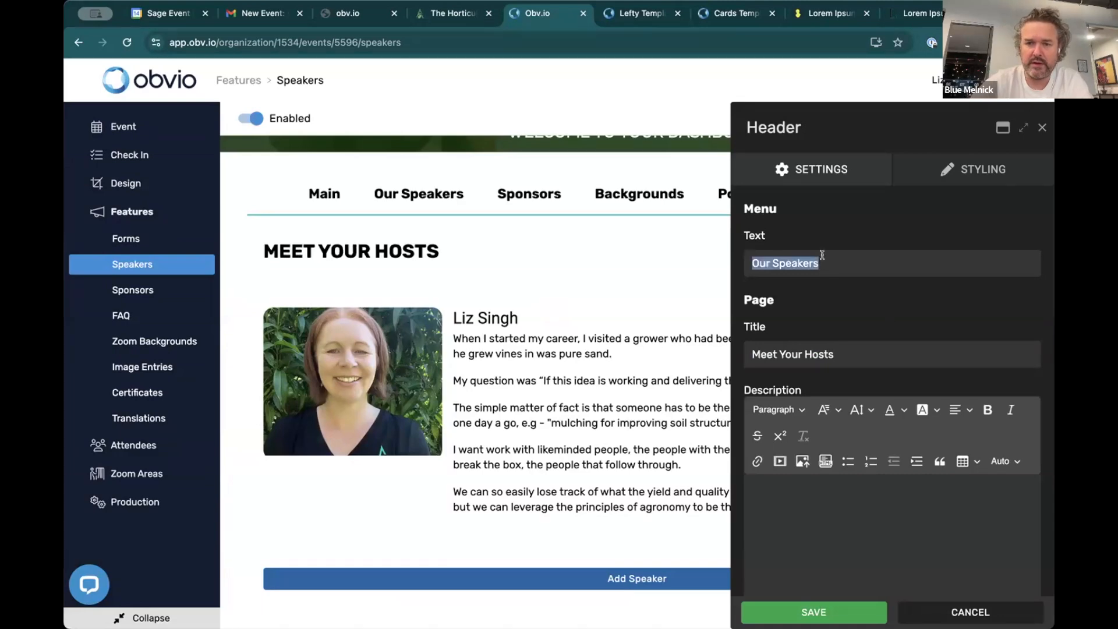
text(Your Hosts)
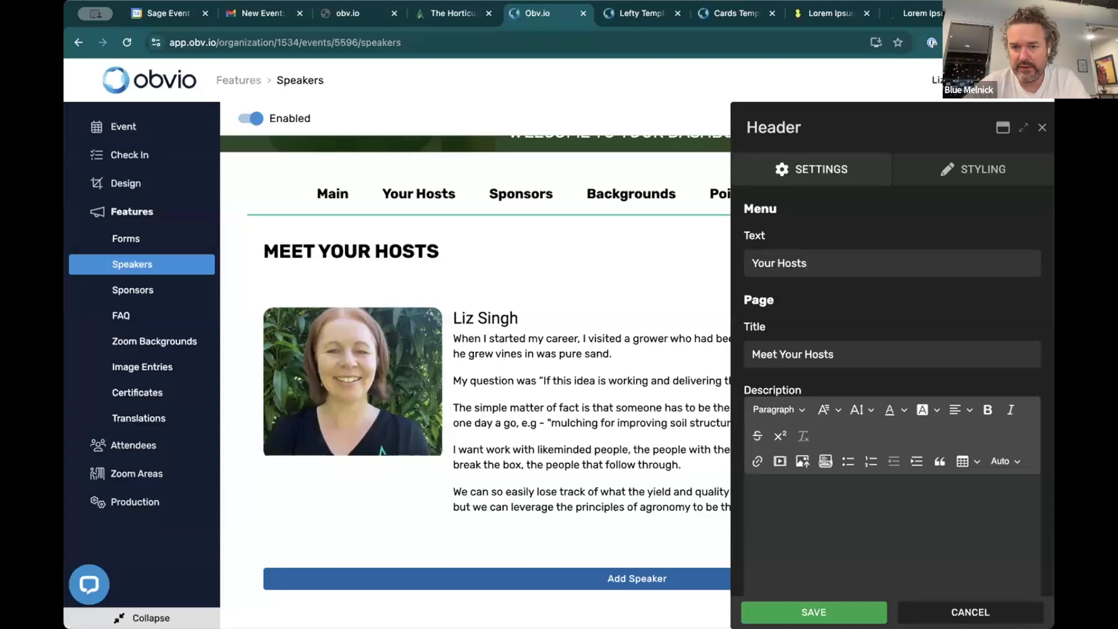
click(813, 612)
Add a second speaker and copy the second host's name from the event's registration page.
scroll(764, 437, down, 2)
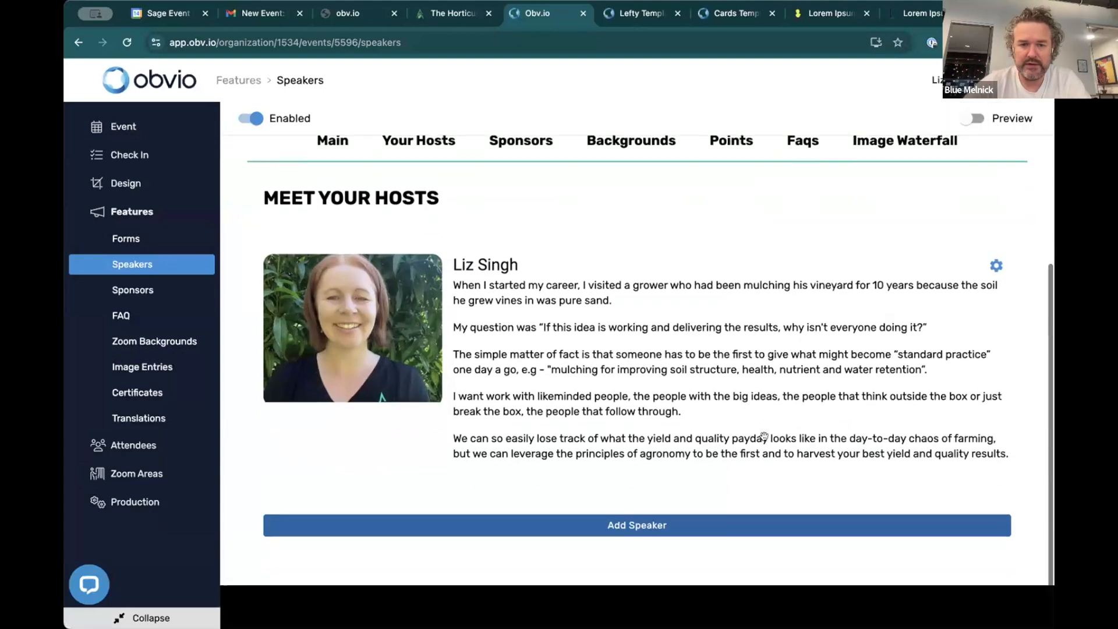
click(684, 526)
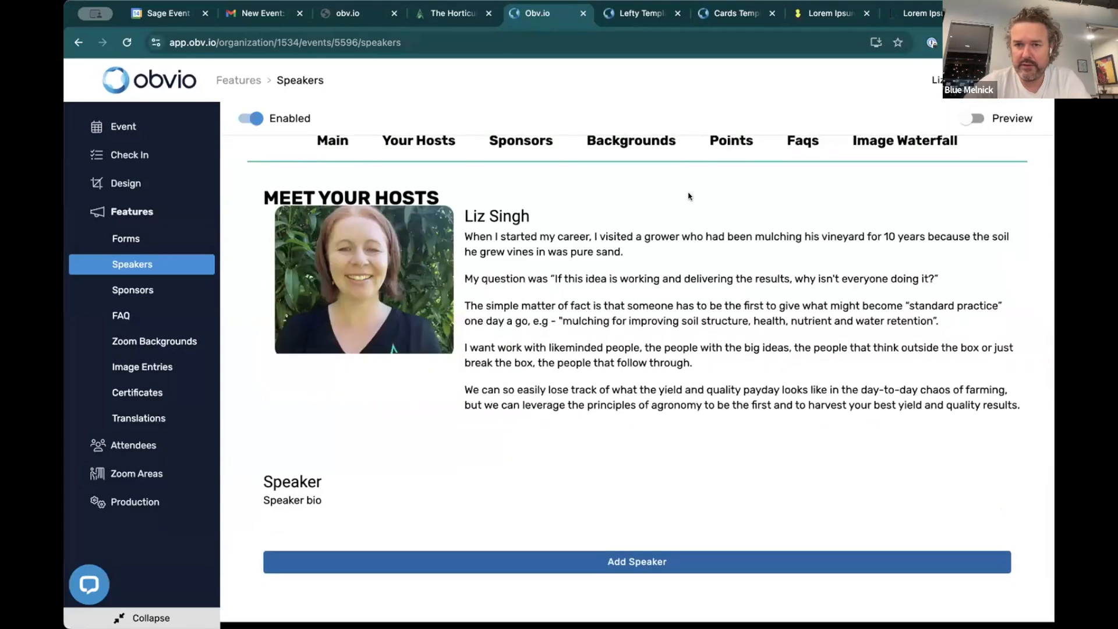
click(630, 13)
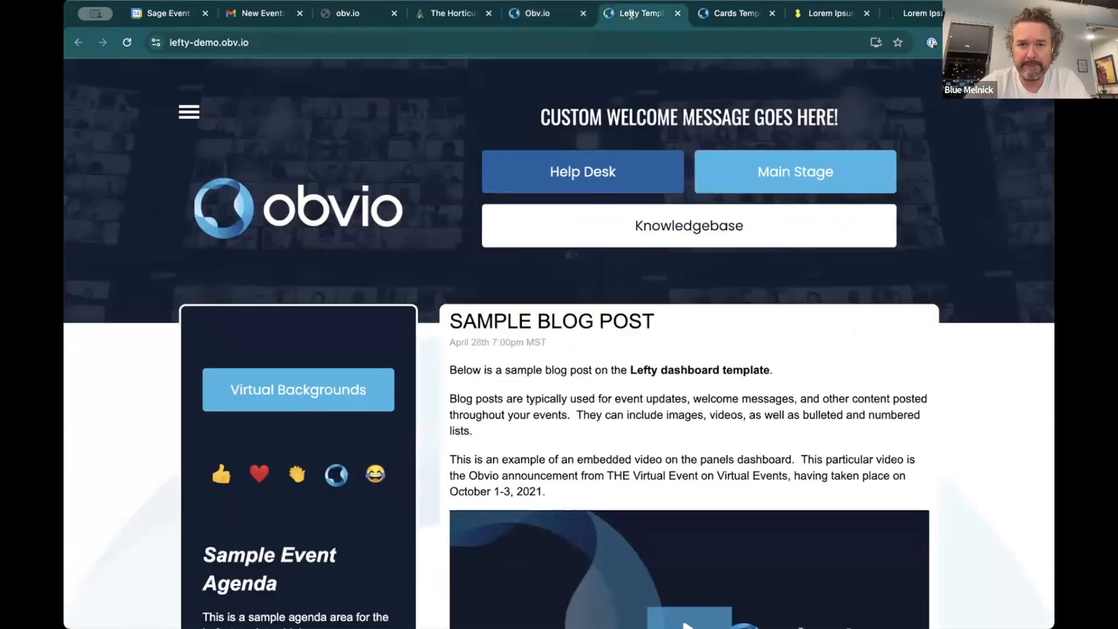
click(453, 12)
scroll(726, 480, down, 3)
triple_click(676, 425)
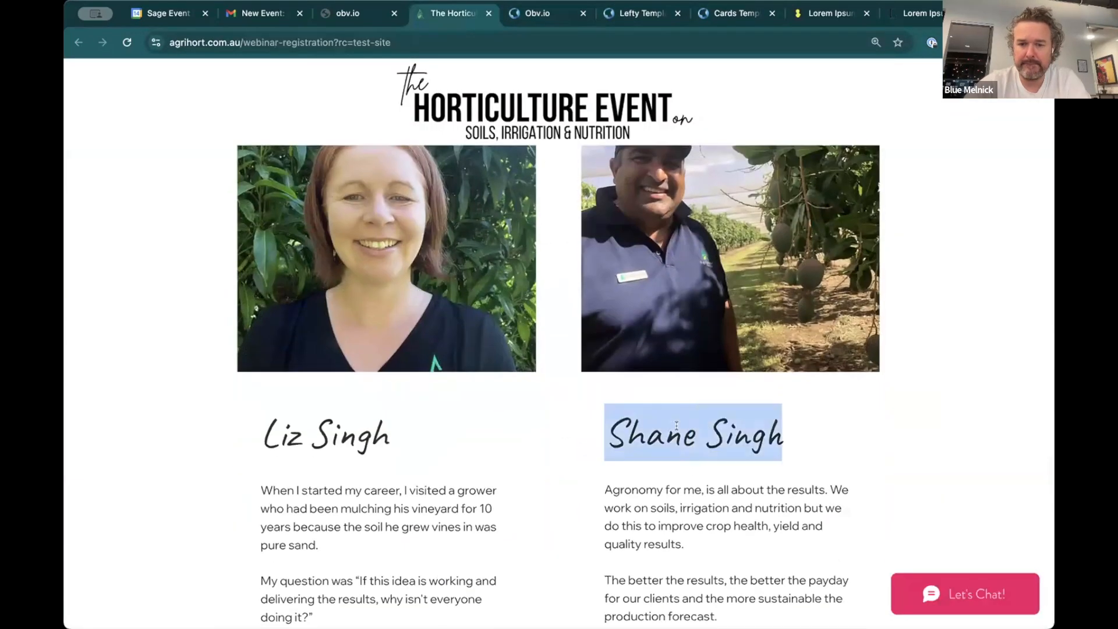
click(641, 486)
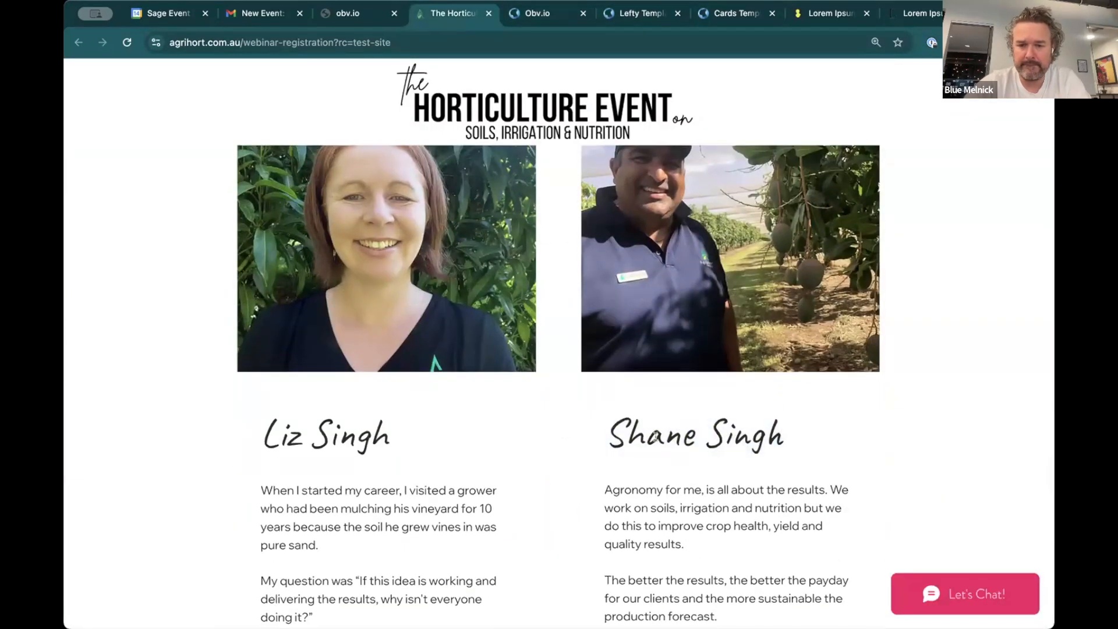
triple_click(655, 437)
key(ctrl+c)
Select the second host's full bio in the Meet Your Hosts section of the registration page.
click(610, 491)
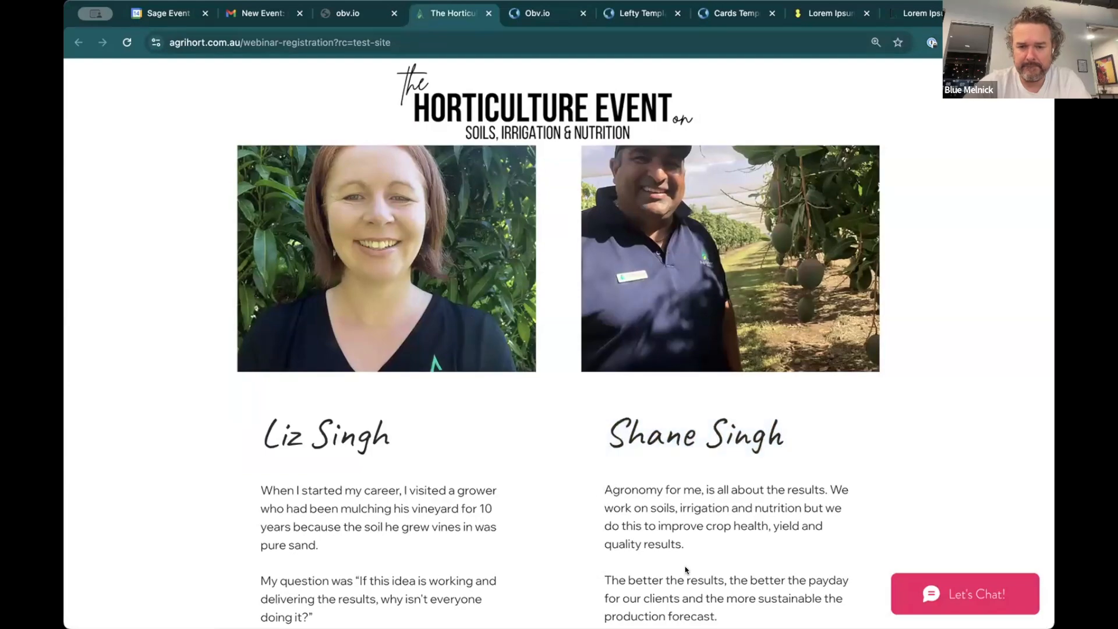
drag(611, 491, 687, 570)
scroll(706, 474, down, 15)
click(706, 474)
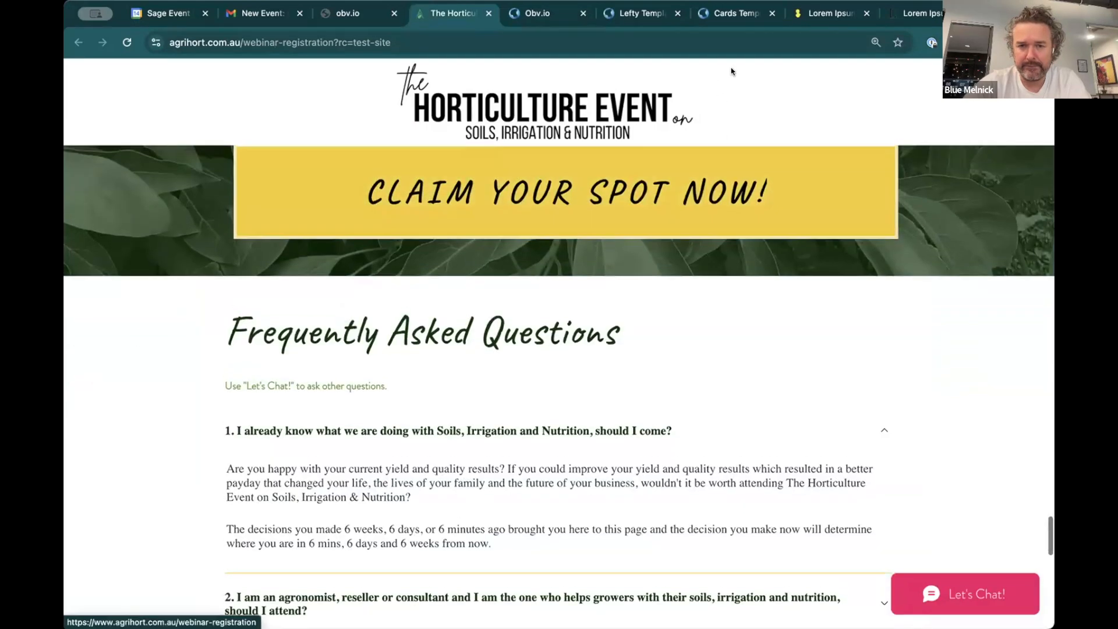
scroll(757, 169, up, 5)
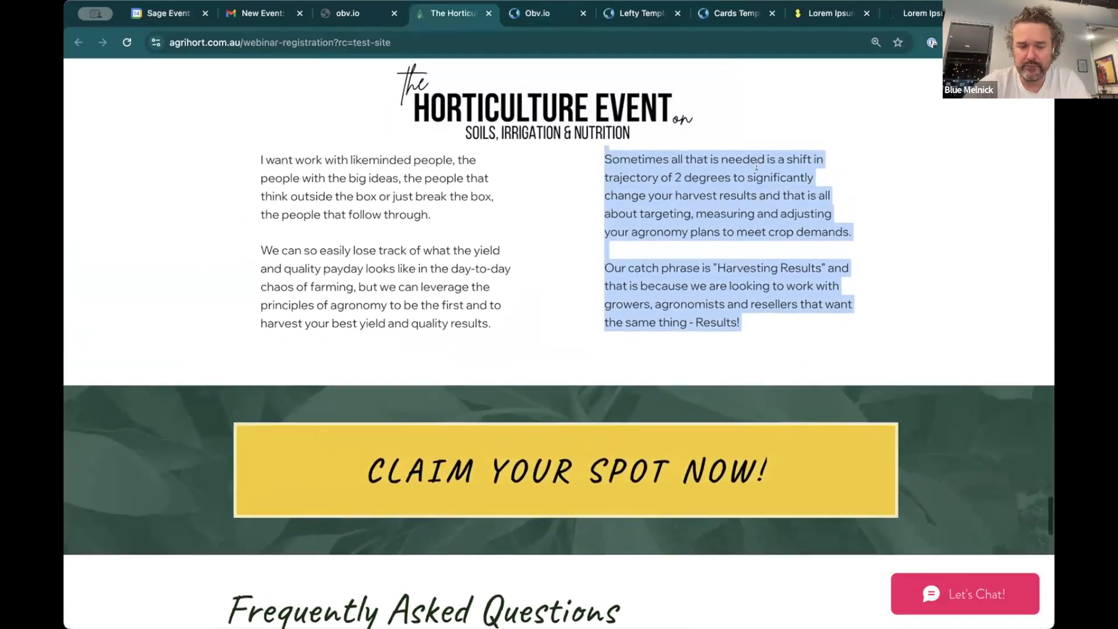
scroll(722, 164, up, 1)
Try to replace the second speaker's placeholder bio on the Obvio Speakers page with the copied text, and undo the paste.
click(606, 15)
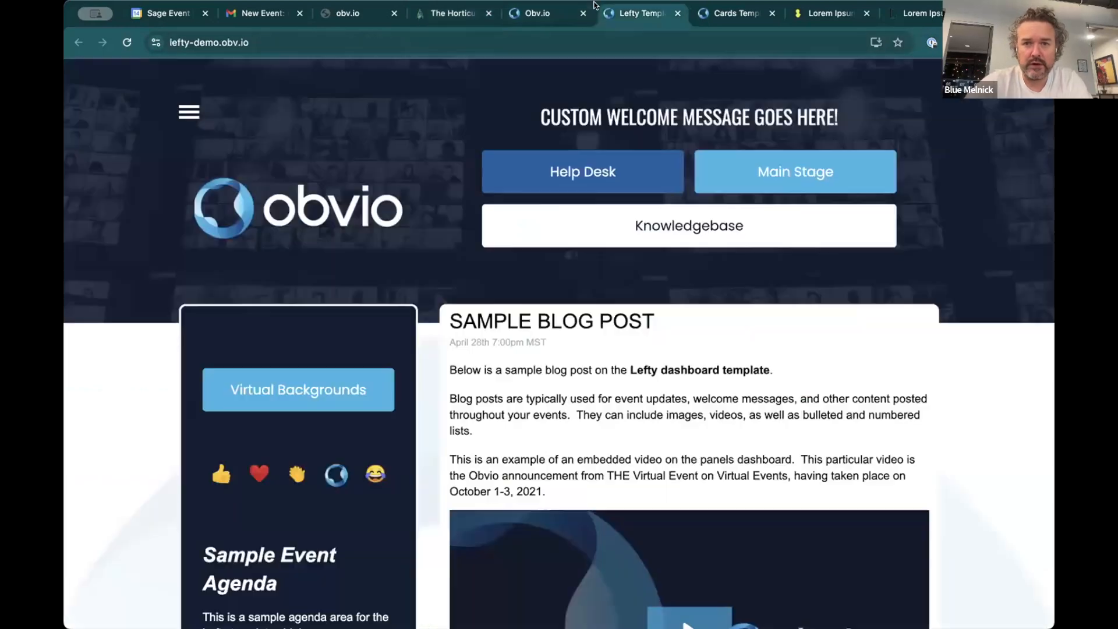
click(541, 11)
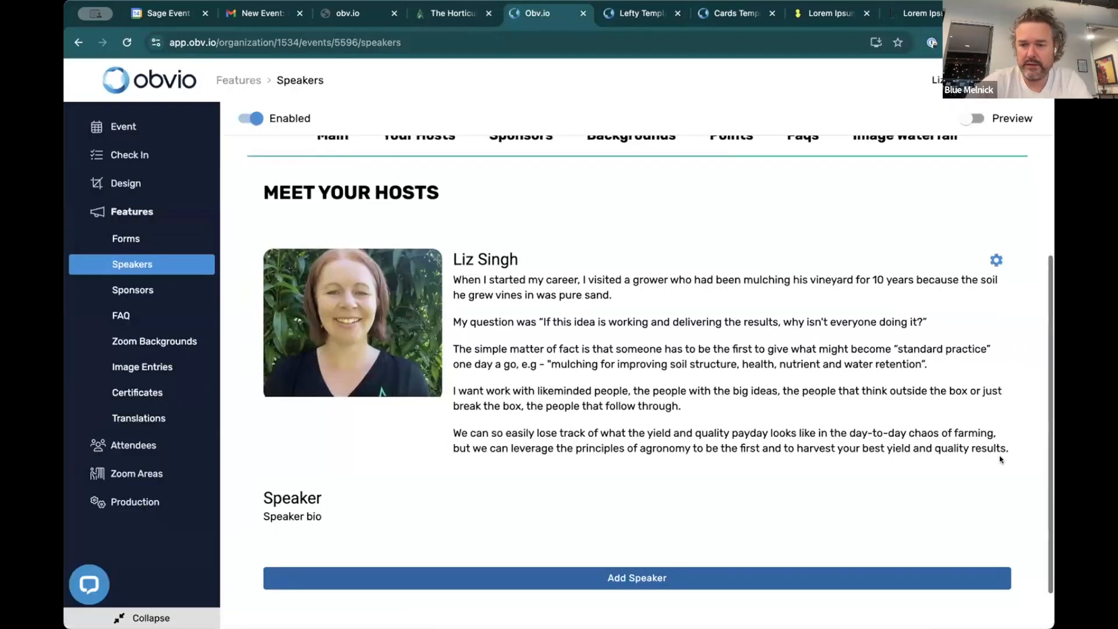
click(993, 501)
click(812, 453)
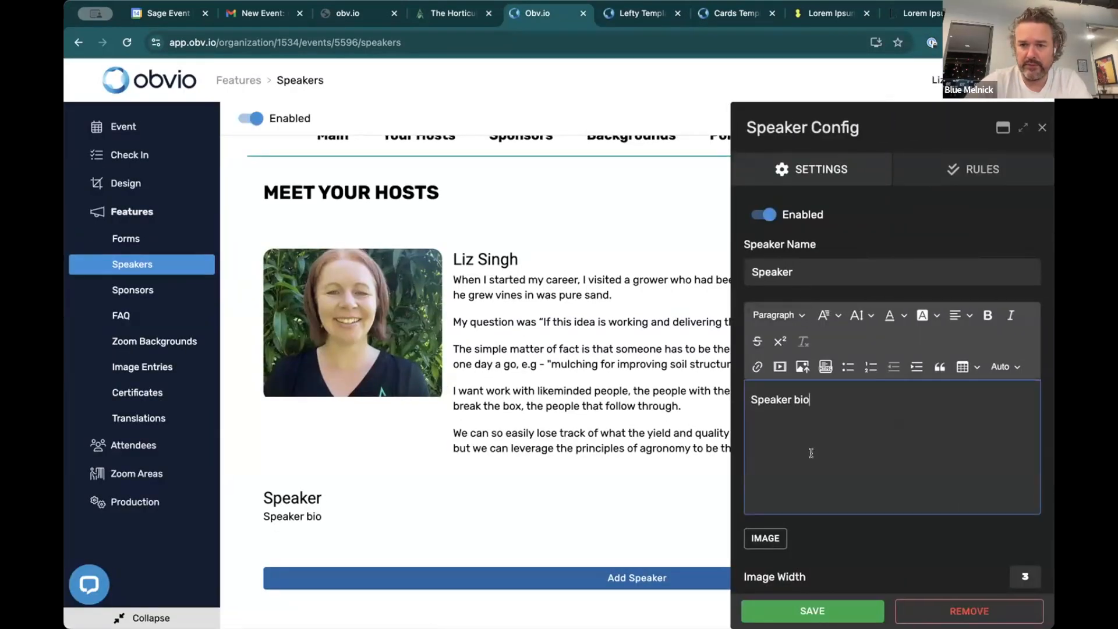
key(ctrl+a)
key(ctrl+v)
key(ctrl+z)
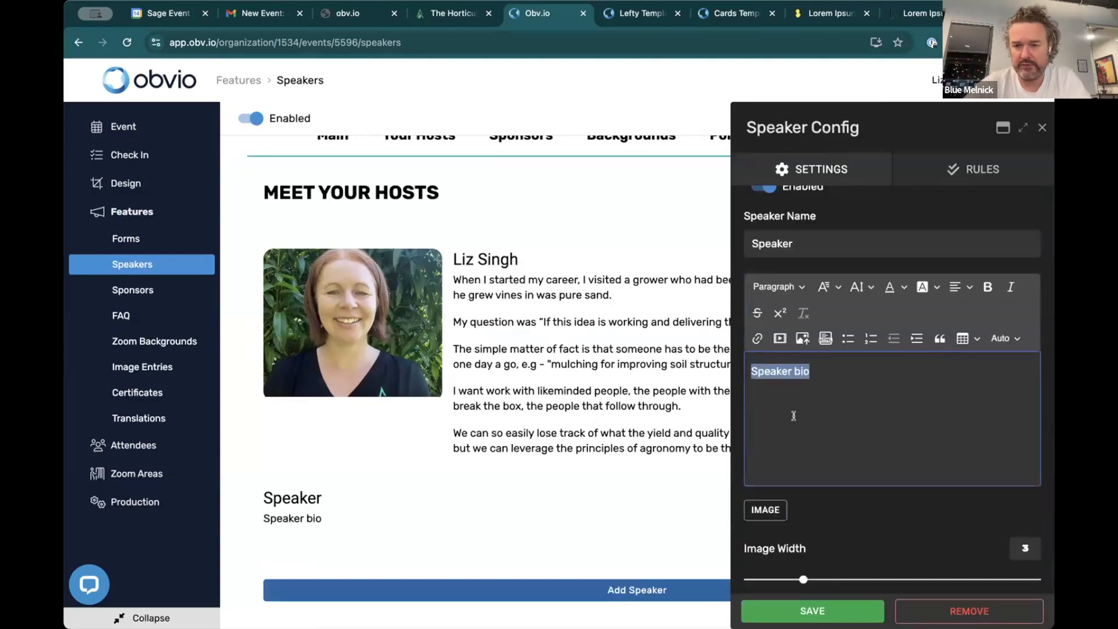
Replace the placeholder speaker bio with the copied agronomy bio as plain text and remove the trailing image file name.
key(ctrl+shift+v)
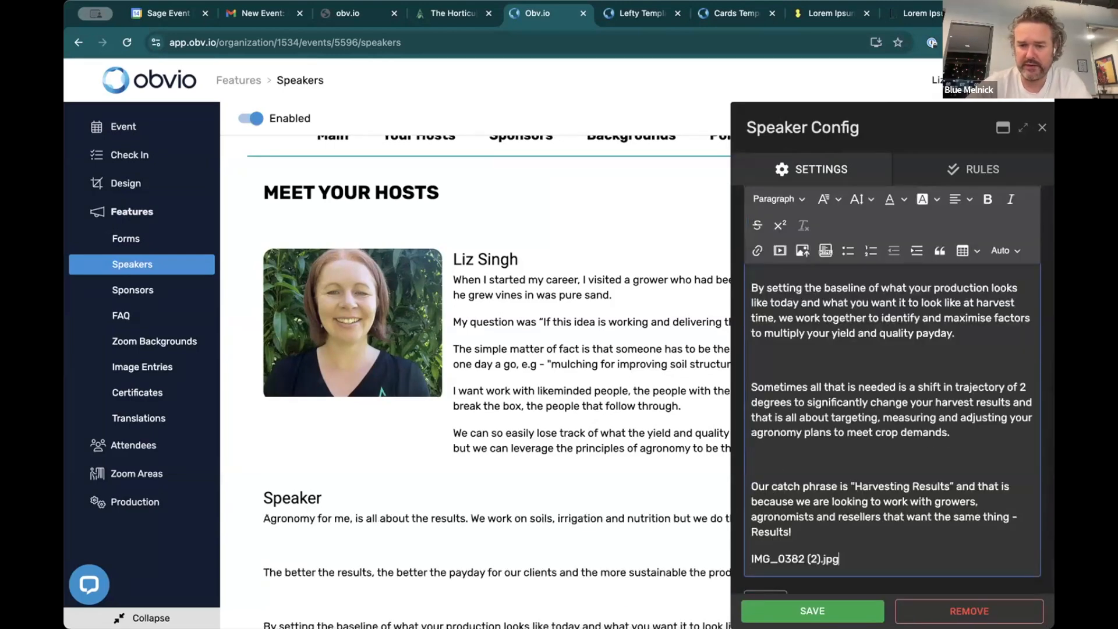
key(BackSpace)
key(BackSpace)
key(BackSpace)
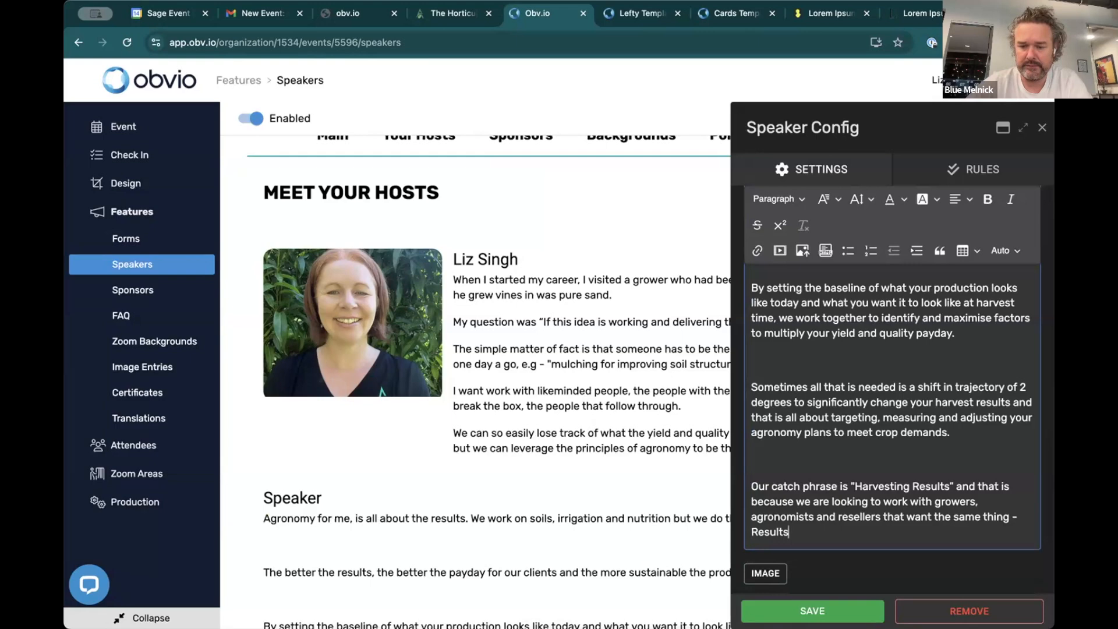
key(ctrl+z)
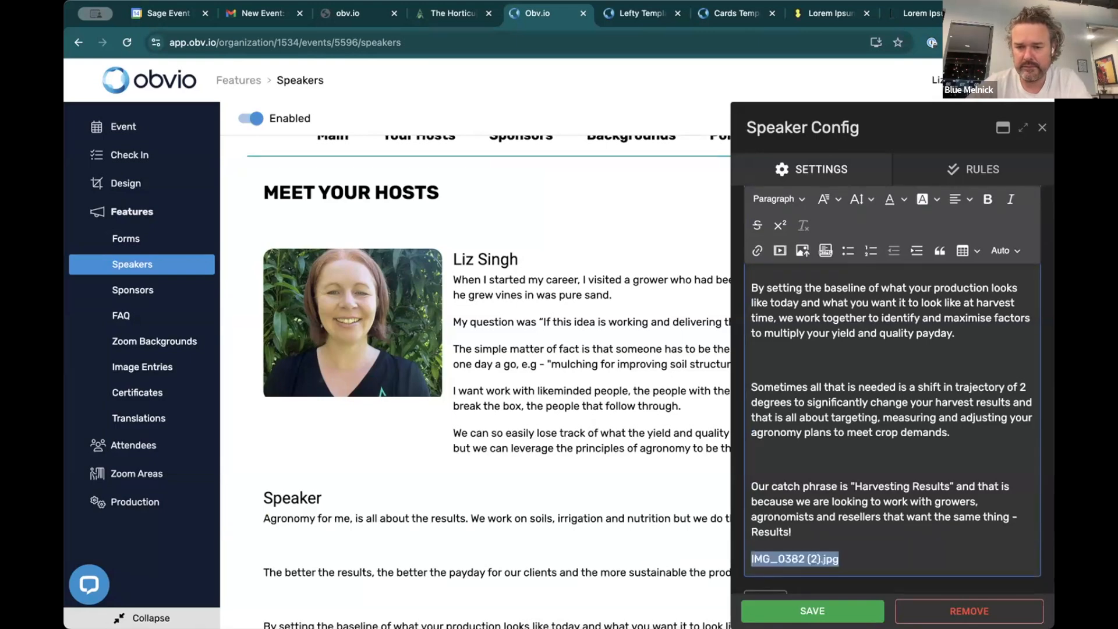
key(BackSpace)
key(BackSpace)
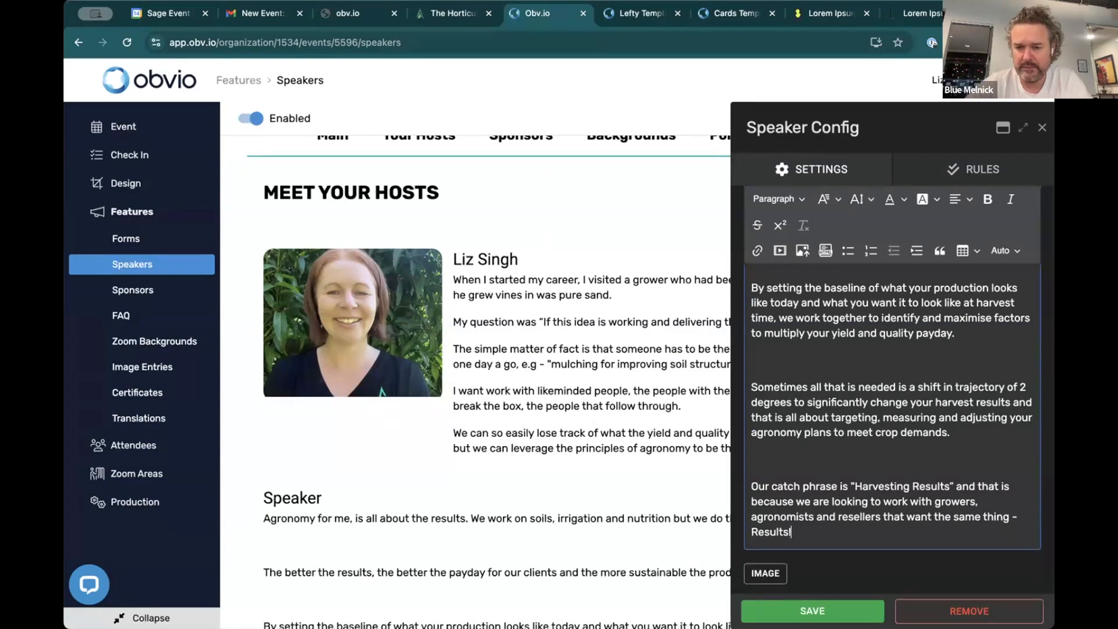
Remove the empty lines between the paragraphs of the second host's bio.
key(BackSpace)
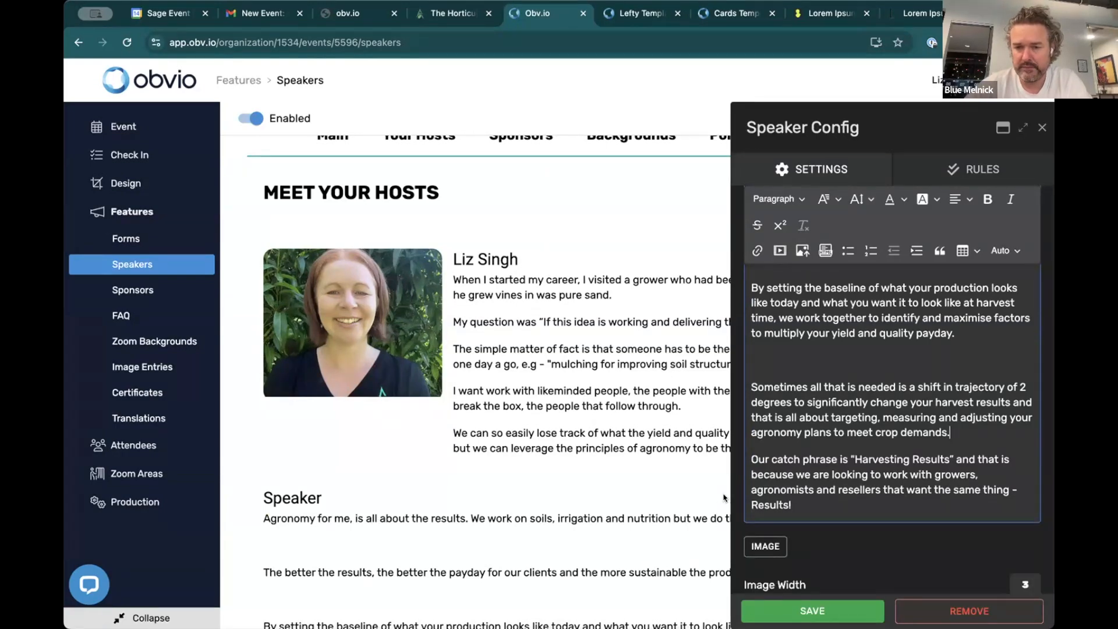
click(790, 362)
key(BackSpace)
scroll(793, 373, up, 2)
click(793, 373)
key(BackSpace)
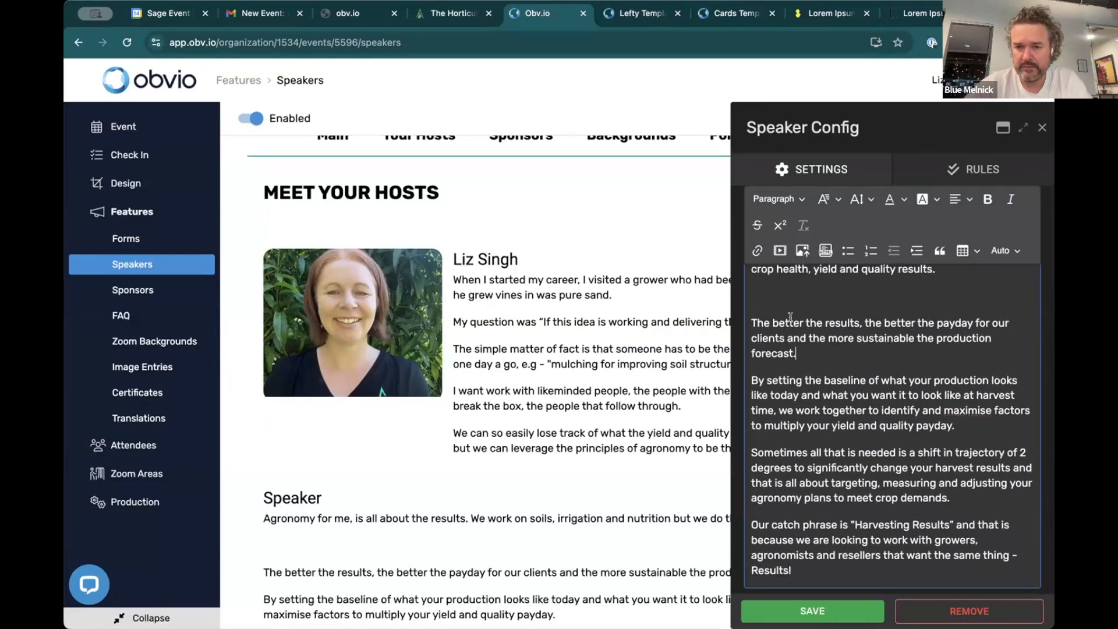
key(BackSpace)
scroll(793, 303, up, 5)
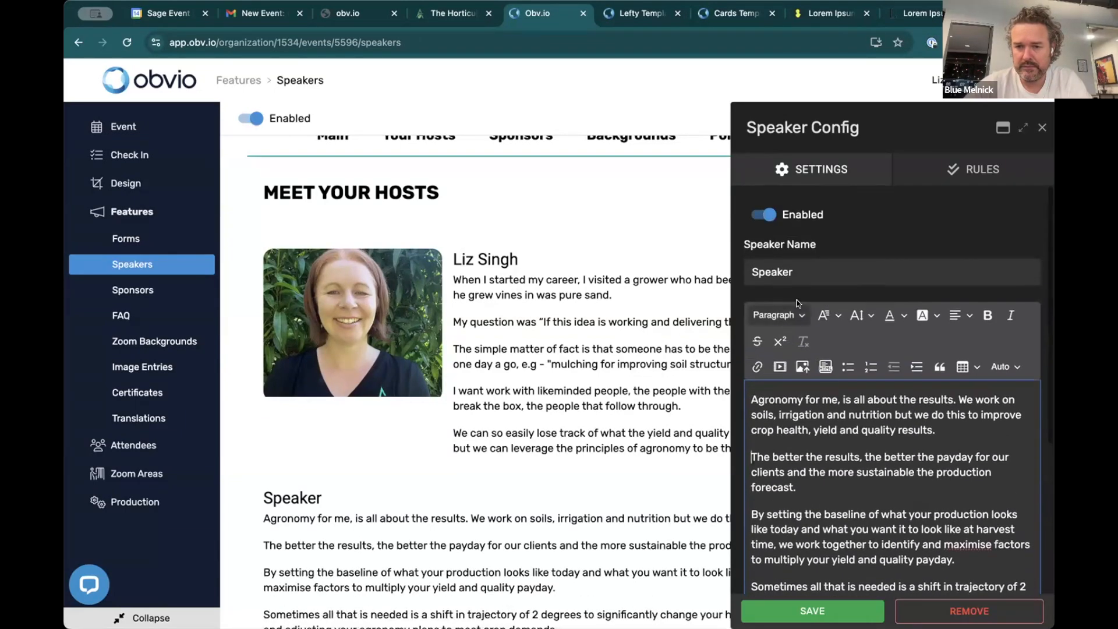
Replace the placeholder speaker name with the second host's copied full name.
double_click(794, 269)
key(BackSpace)
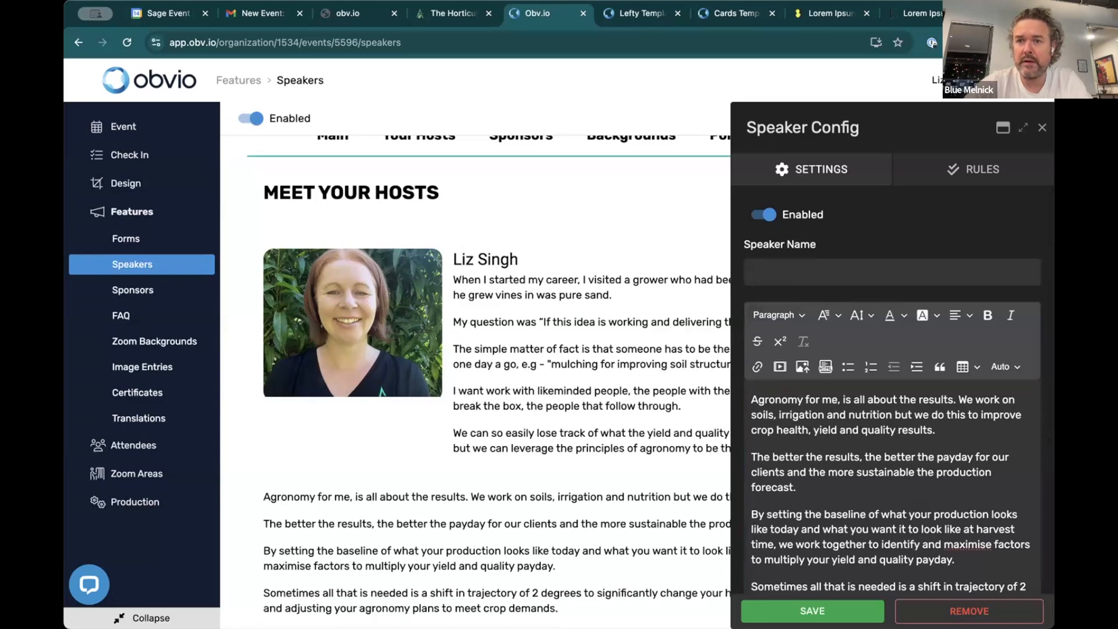
key(ctrl+v)
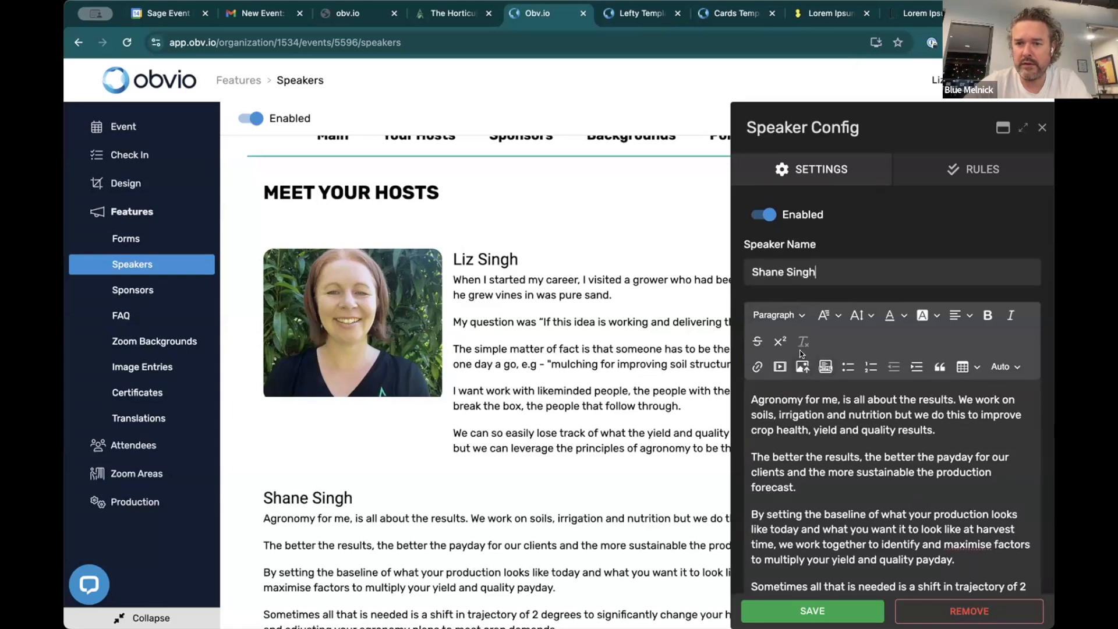
Add the second host's orchard photo as the speaker image without resizing it, and save the speaker.
scroll(882, 346, down, 5)
click(764, 511)
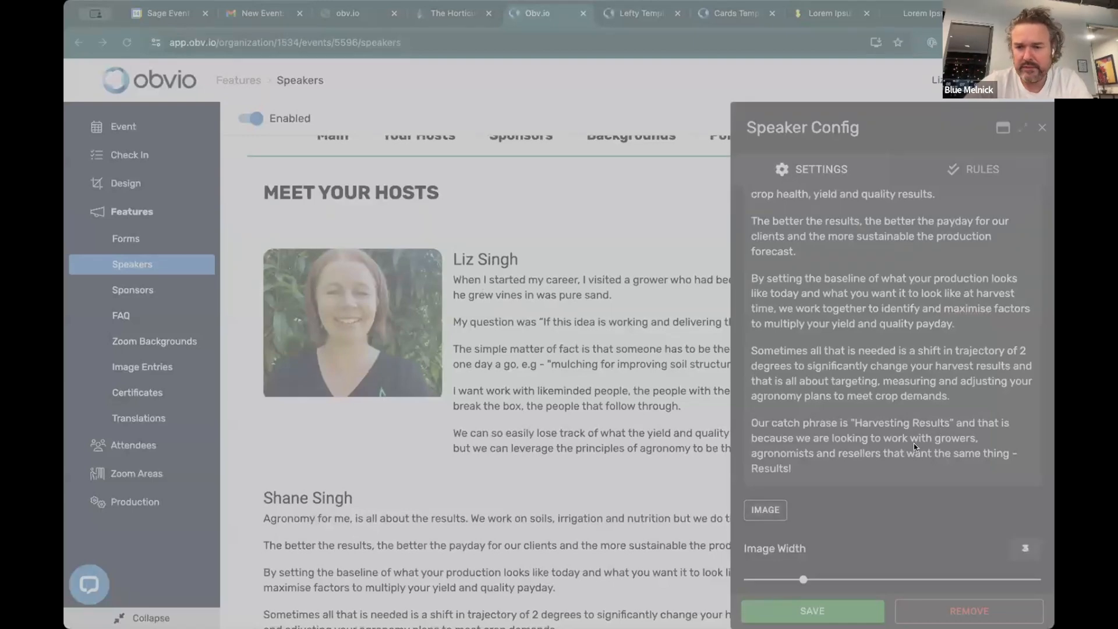
click(714, 394)
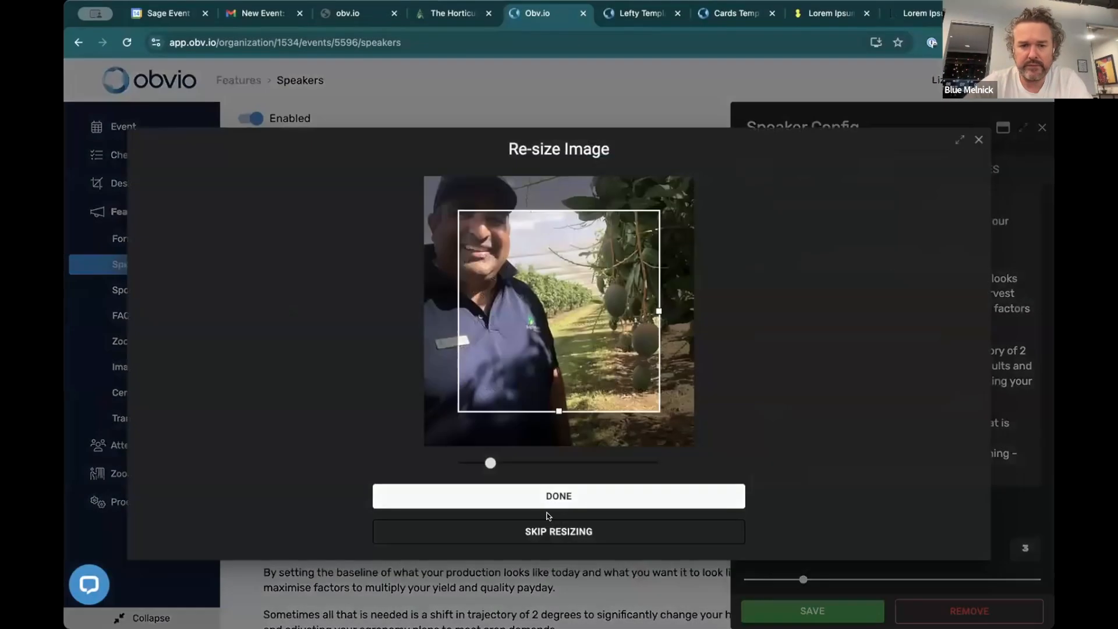
click(544, 525)
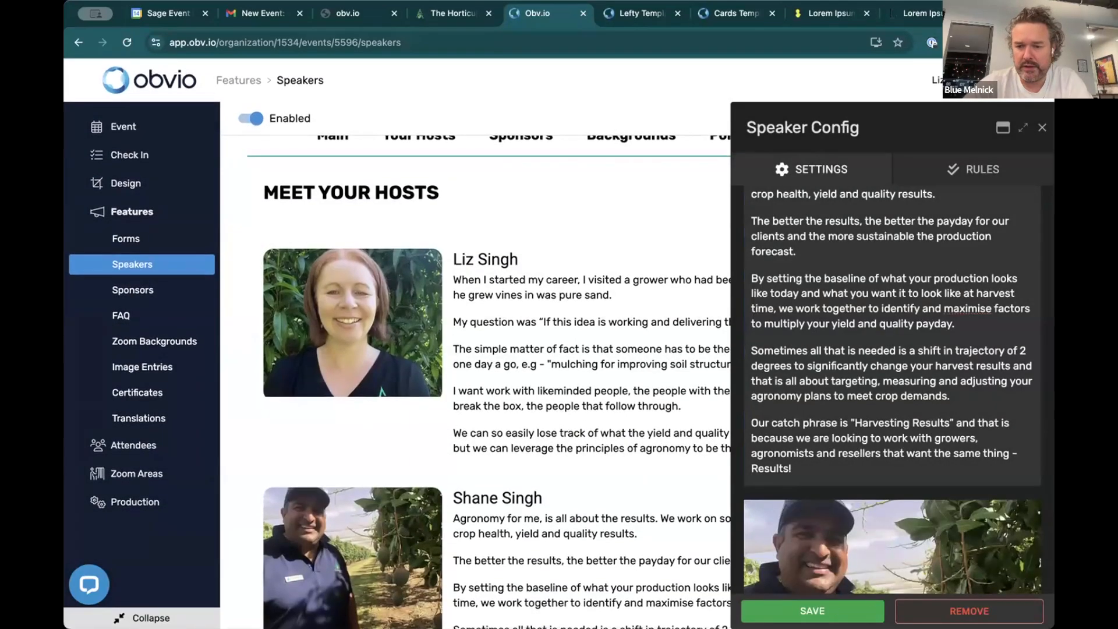
click(812, 610)
scroll(777, 511, down, 4)
scroll(778, 511, up, 8)
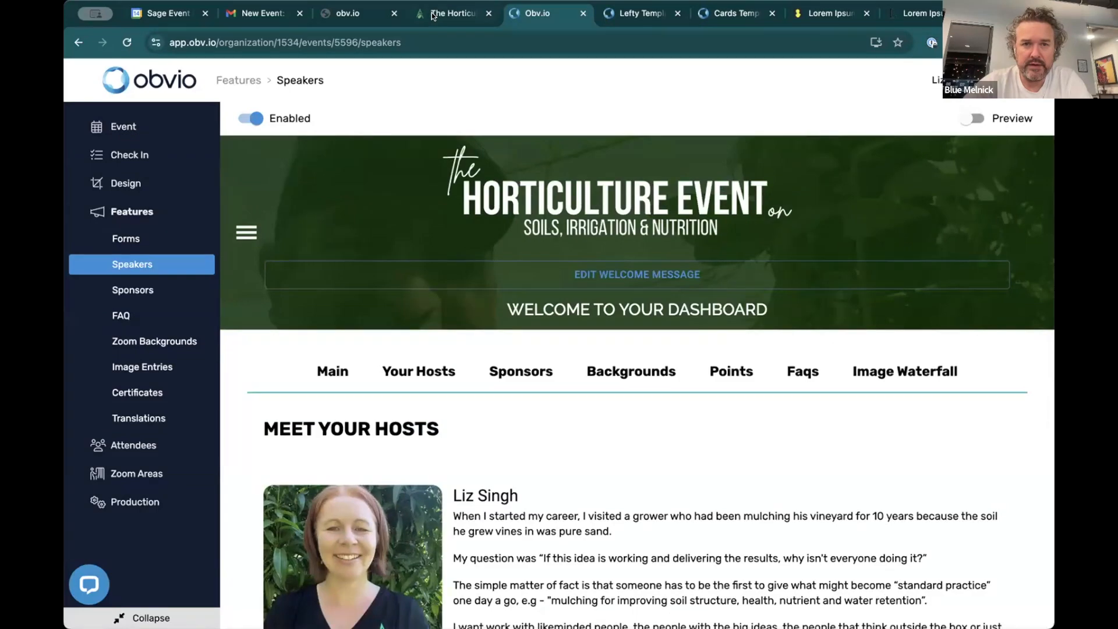
Copy the AgriHort Solutions Australia introduction line under Meet Your Hosts on the webinar registration page.
click(457, 12)
scroll(442, 346, up, 3)
scroll(443, 345, up, 10)
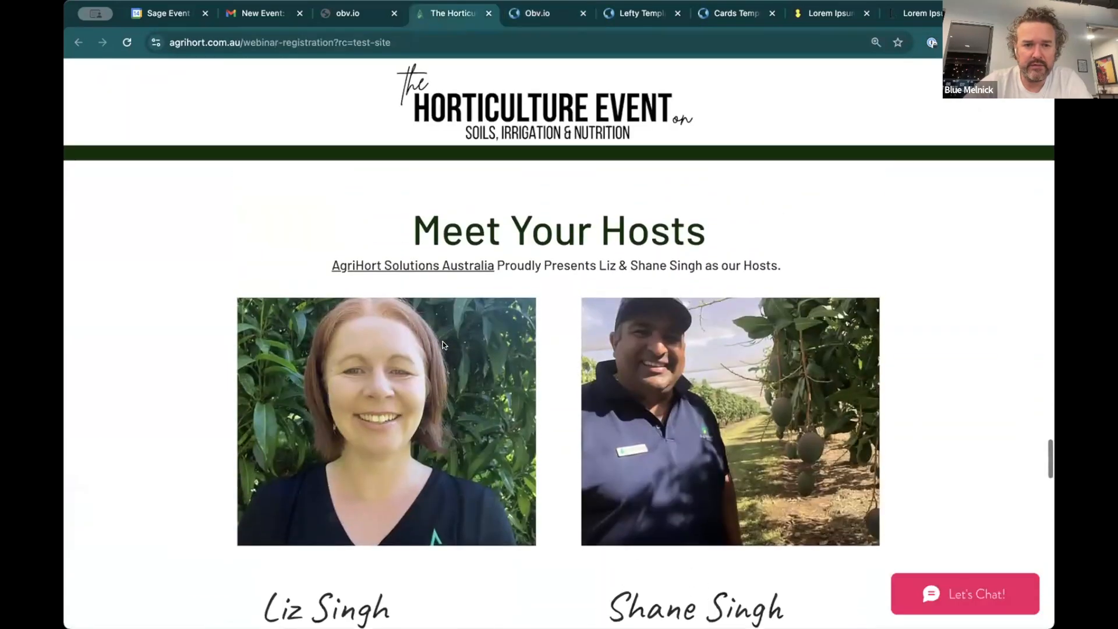
triple_click(694, 293)
key(super+c)
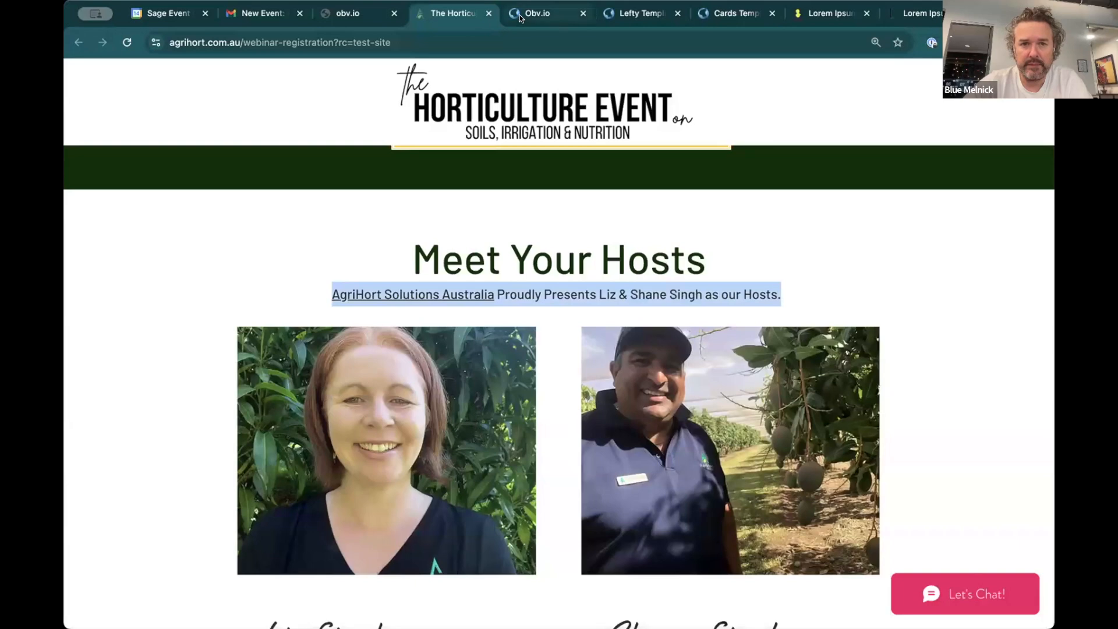
Paste the copied host introduction into the description of the Meet Your Hosts header and save it.
click(520, 14)
click(1001, 408)
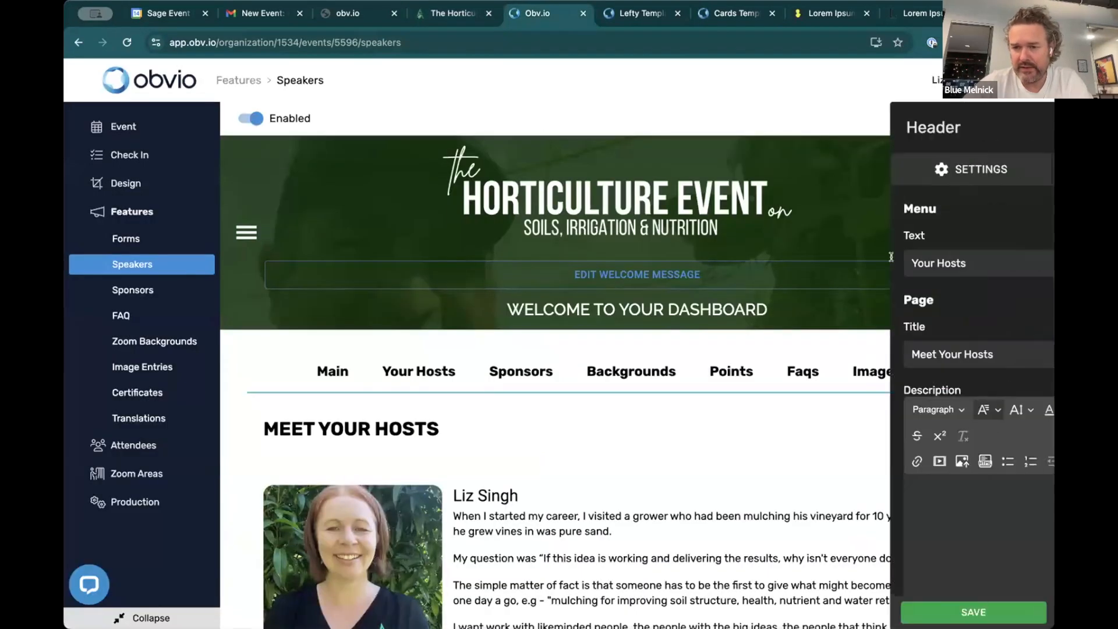
click(821, 539)
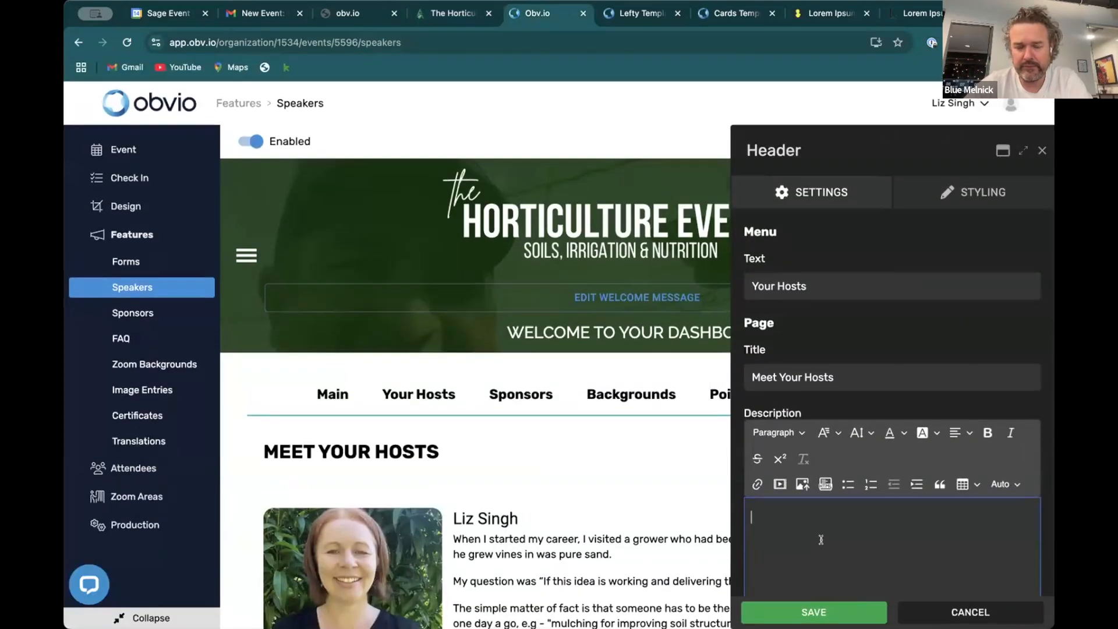
key(super+v)
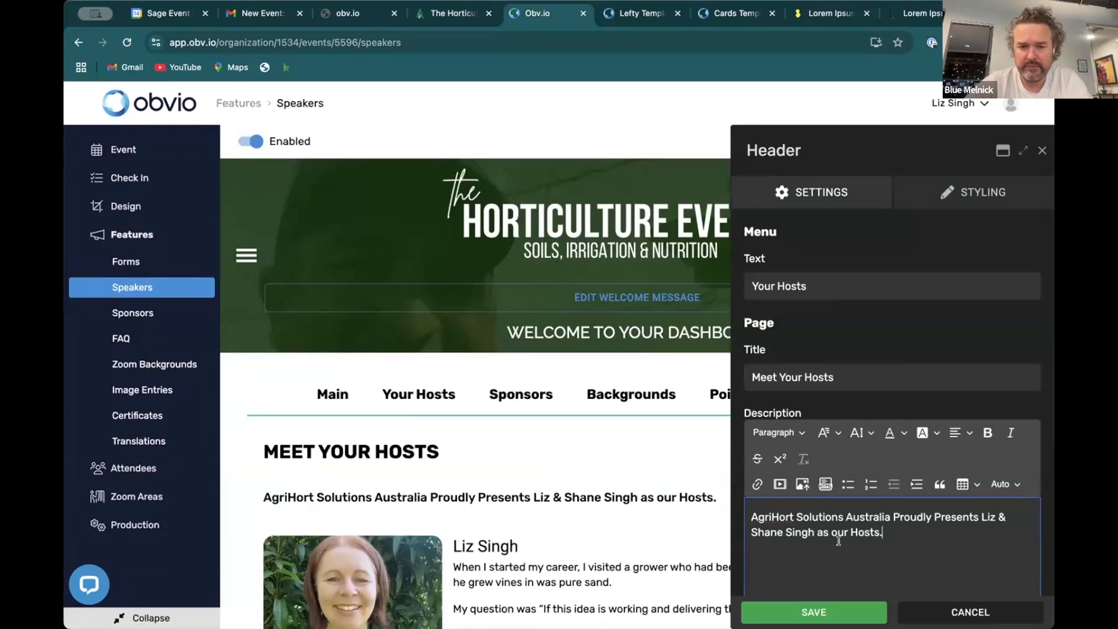
click(813, 612)
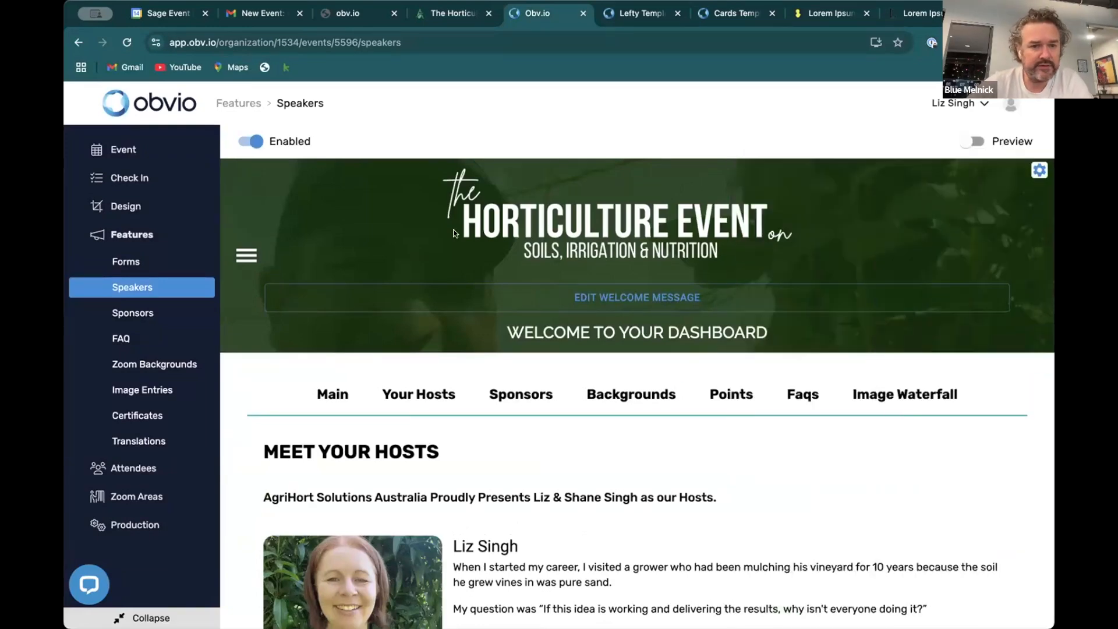
Preview the event dashboard design and check its page links, welcome text and Downloads sidebar.
click(125, 207)
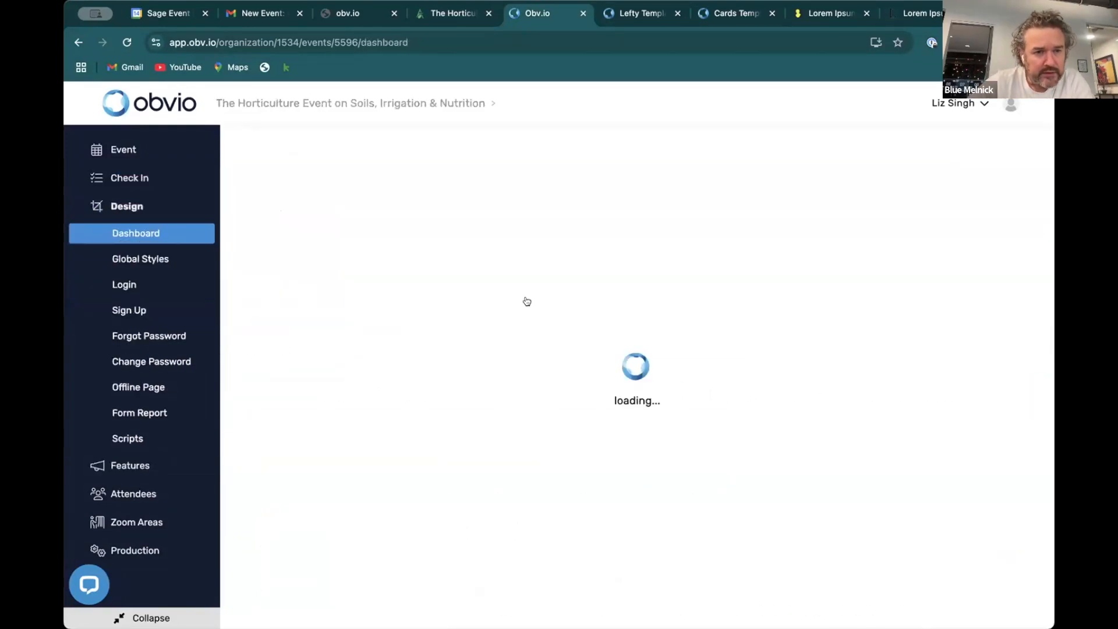
click(952, 141)
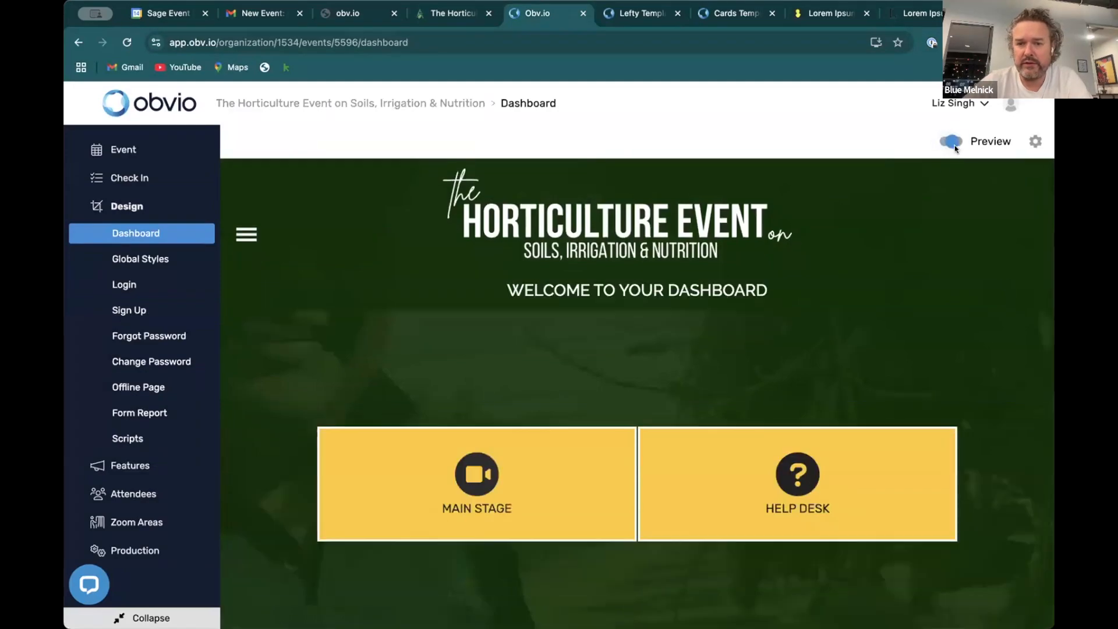
scroll(868, 385, down, 6)
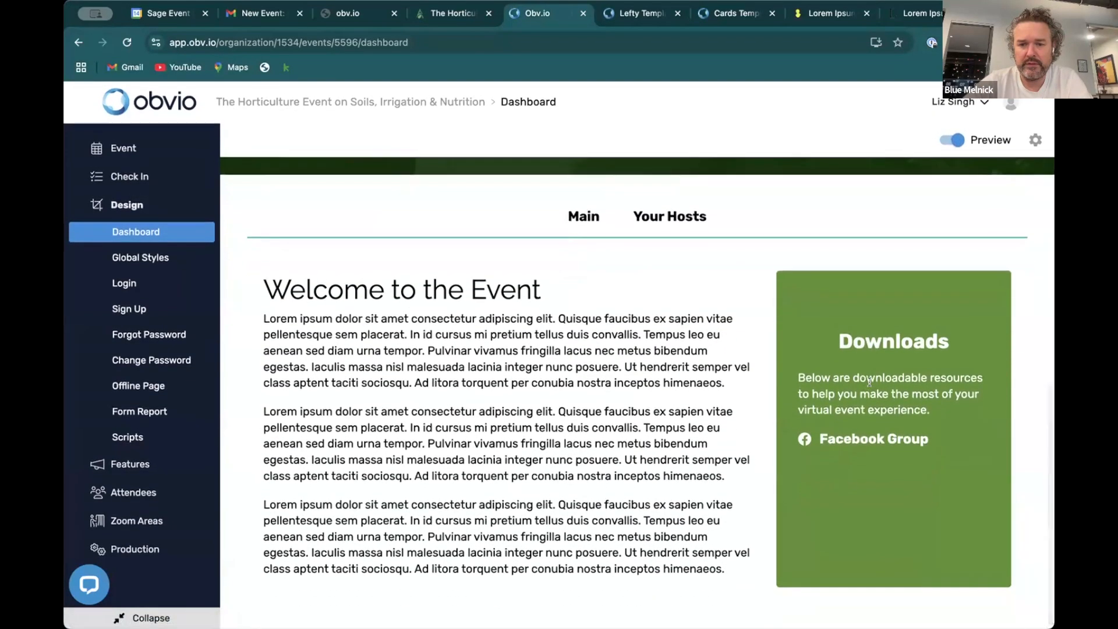
scroll(869, 382, up, 7)
scroll(729, 419, down, 7)
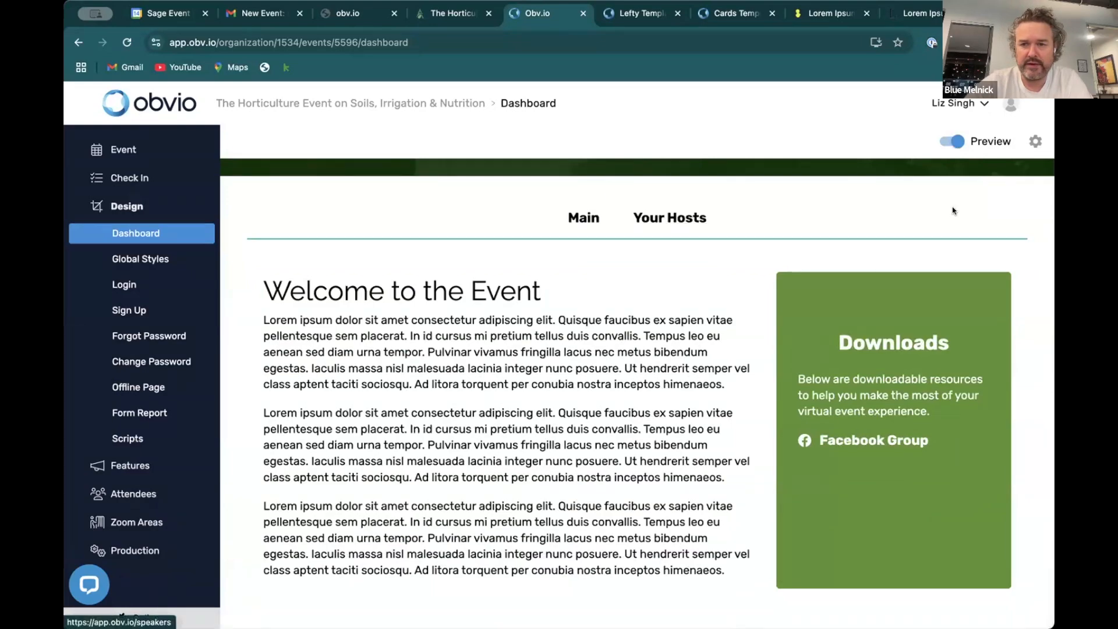
Leave the dashboard preview and inspect the divider and typography colour settings of the page links.
click(949, 145)
scroll(774, 452, down, 5)
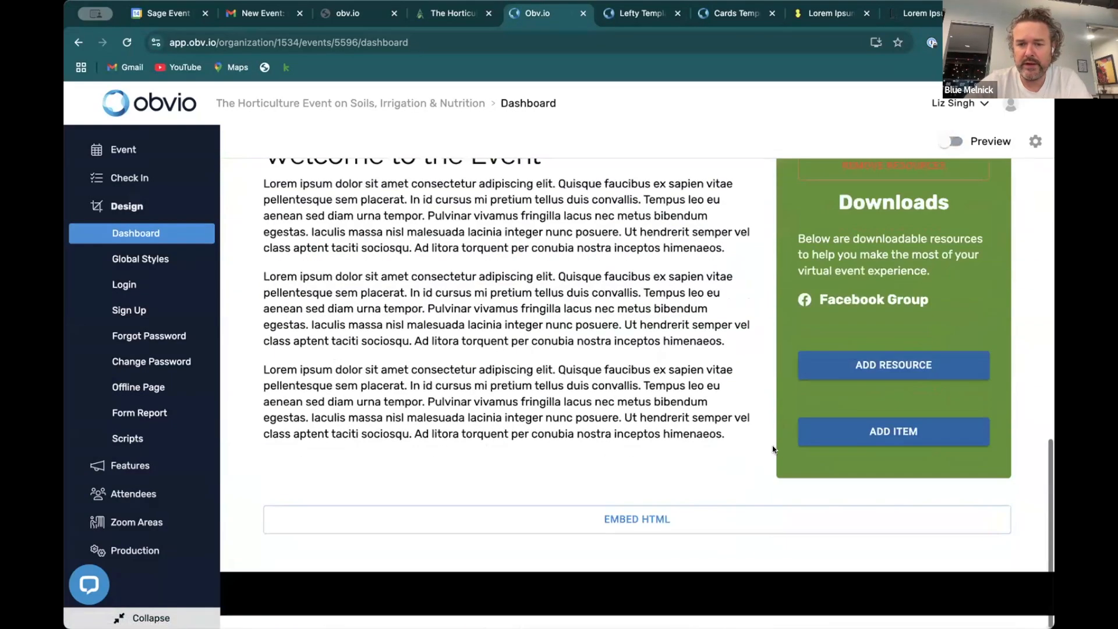
scroll(767, 520, up, 7)
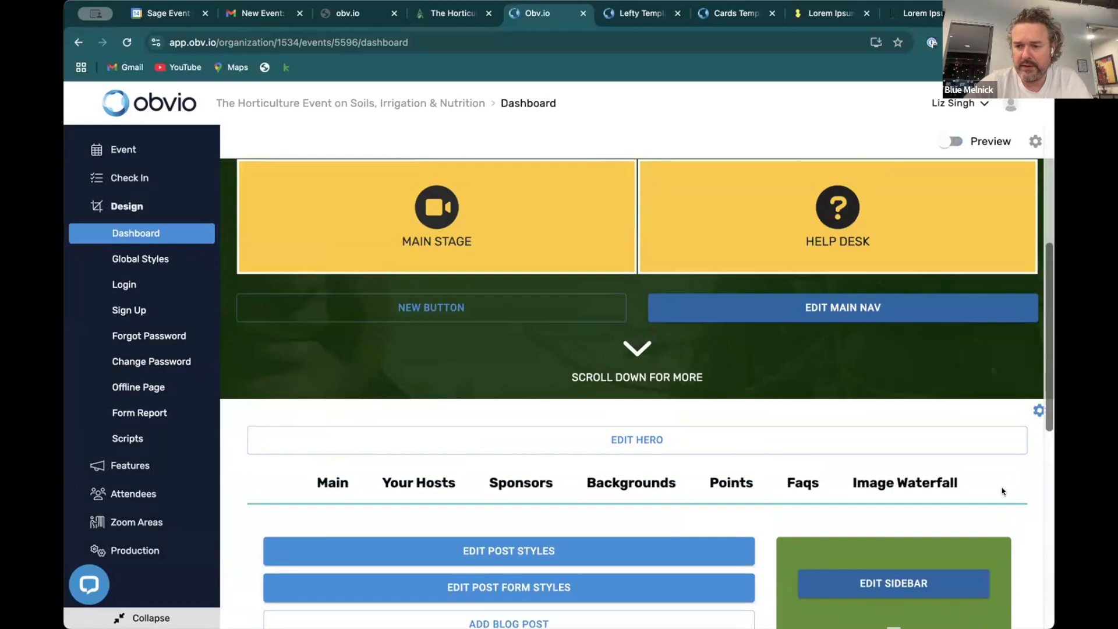
click(959, 480)
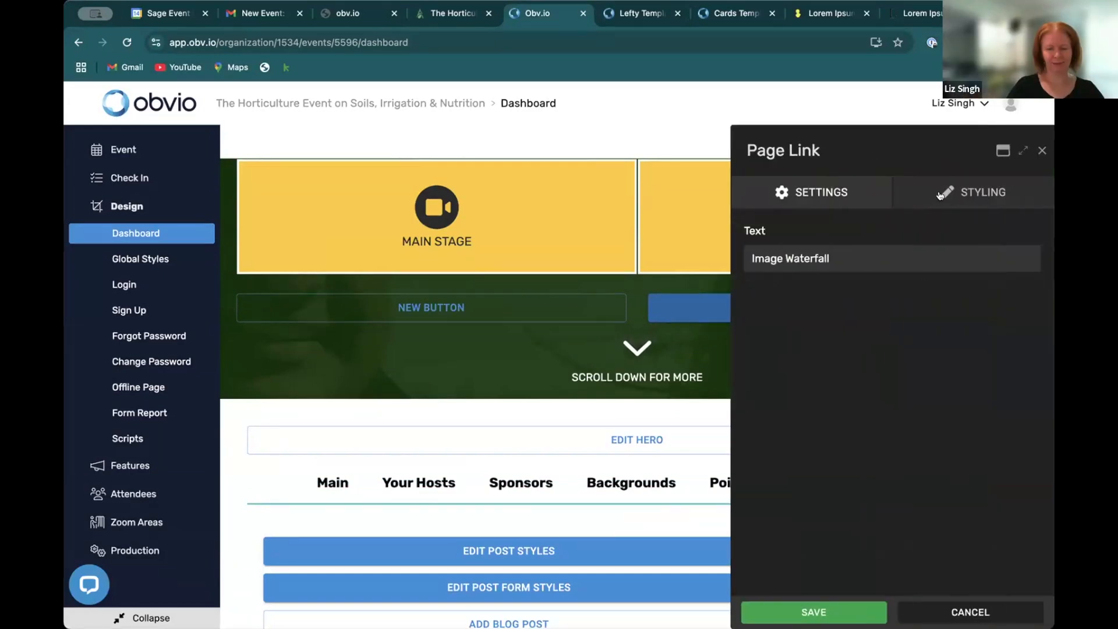
click(972, 192)
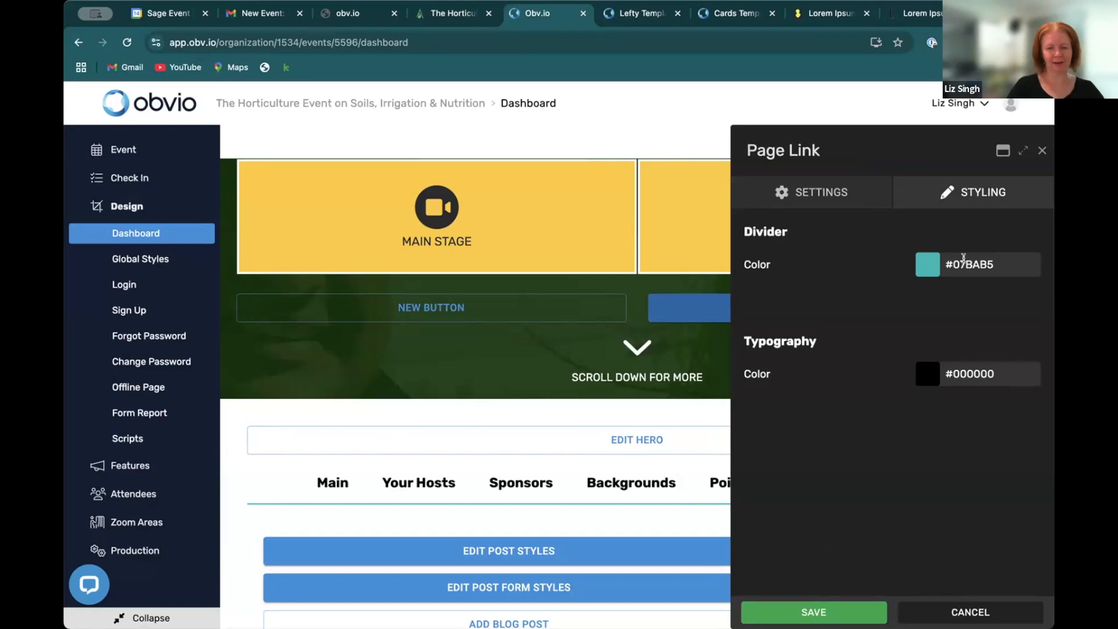
click(1040, 151)
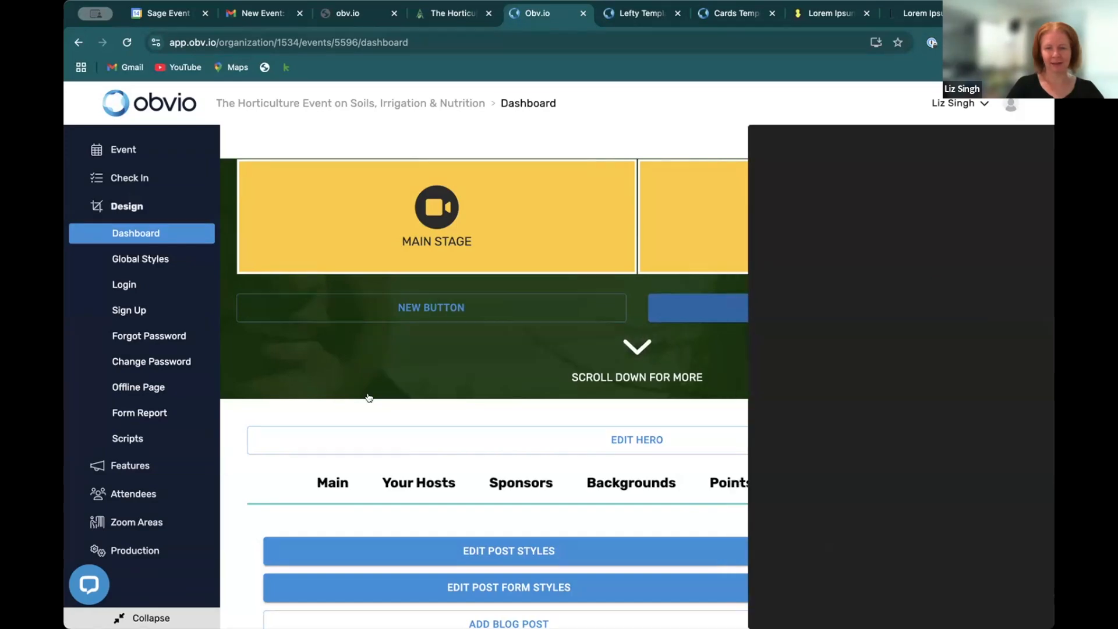
Open the Sponsors feature page and switch the feature off and back on.
mouse_move(204, 466)
click(256, 506)
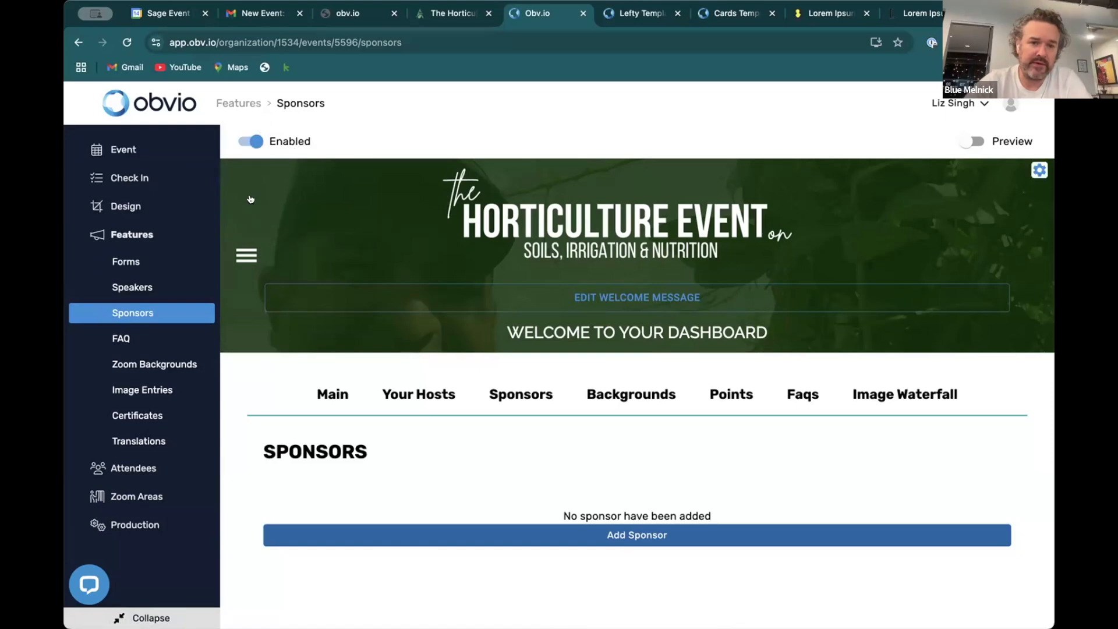
click(249, 143)
click(254, 147)
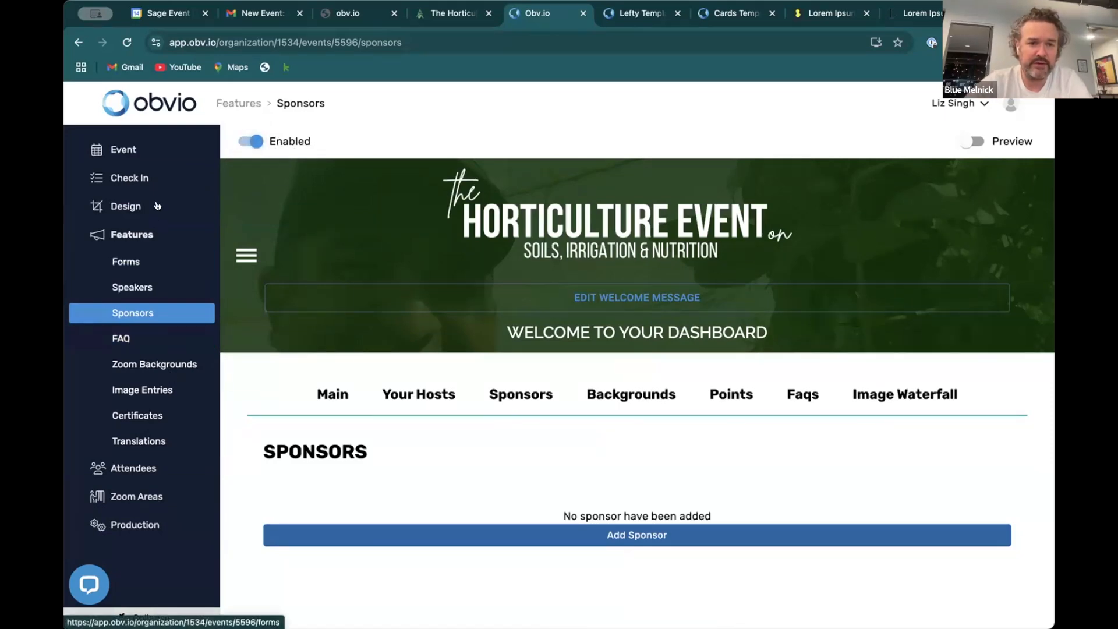
Return to the Dashboard design page and check the settings for adding a resource to the Downloads sidebar.
mouse_move(145, 206)
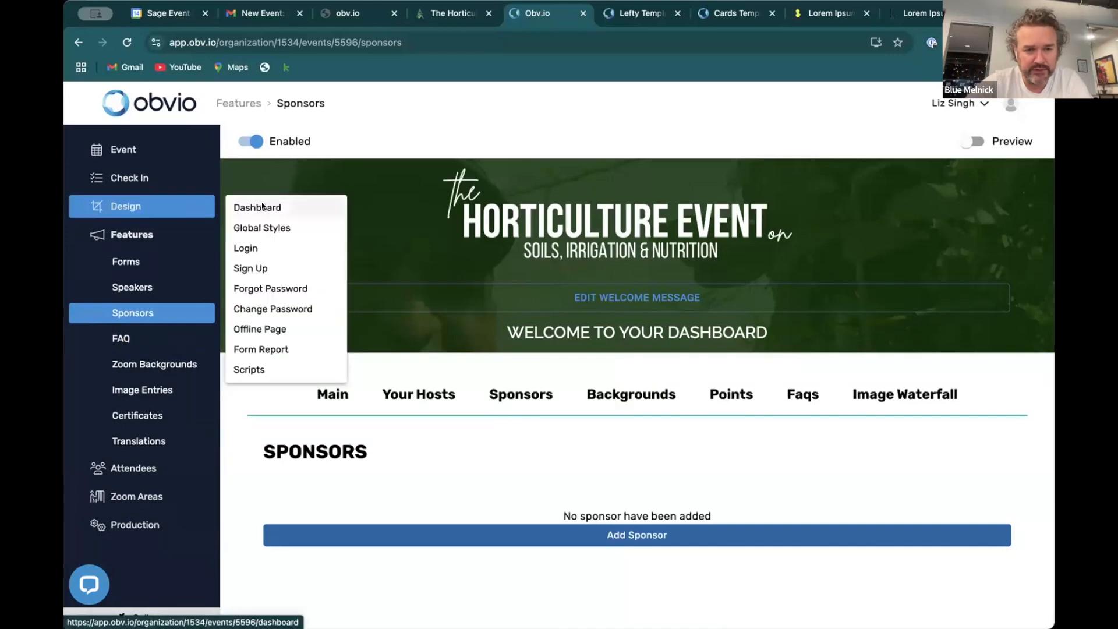
click(260, 206)
scroll(661, 463, down, 3)
scroll(662, 463, down, 15)
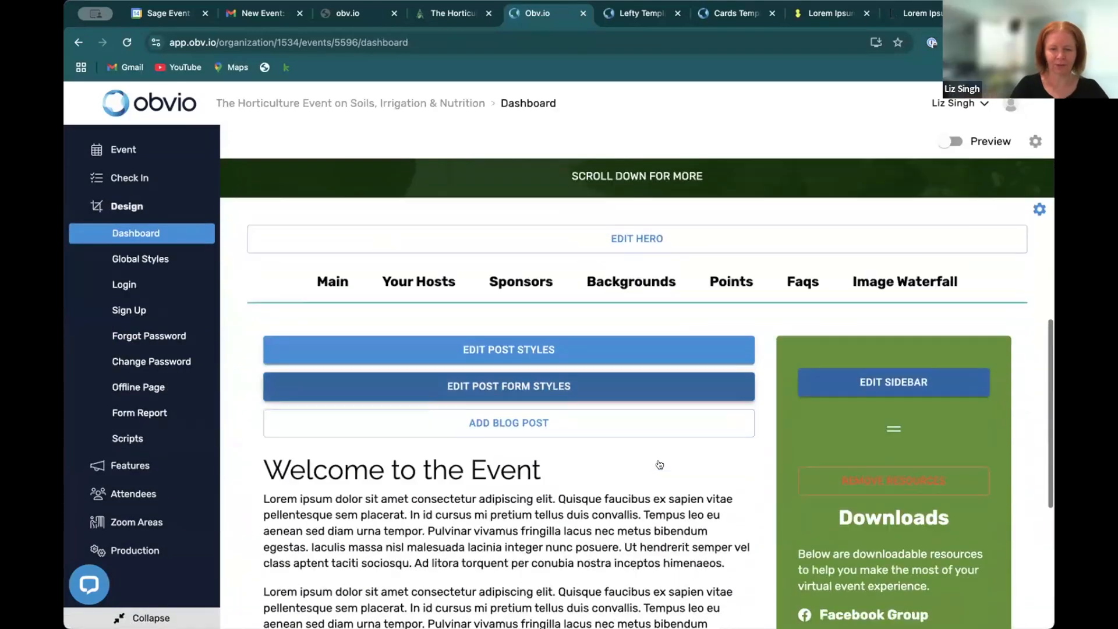
scroll(736, 461, down, 2)
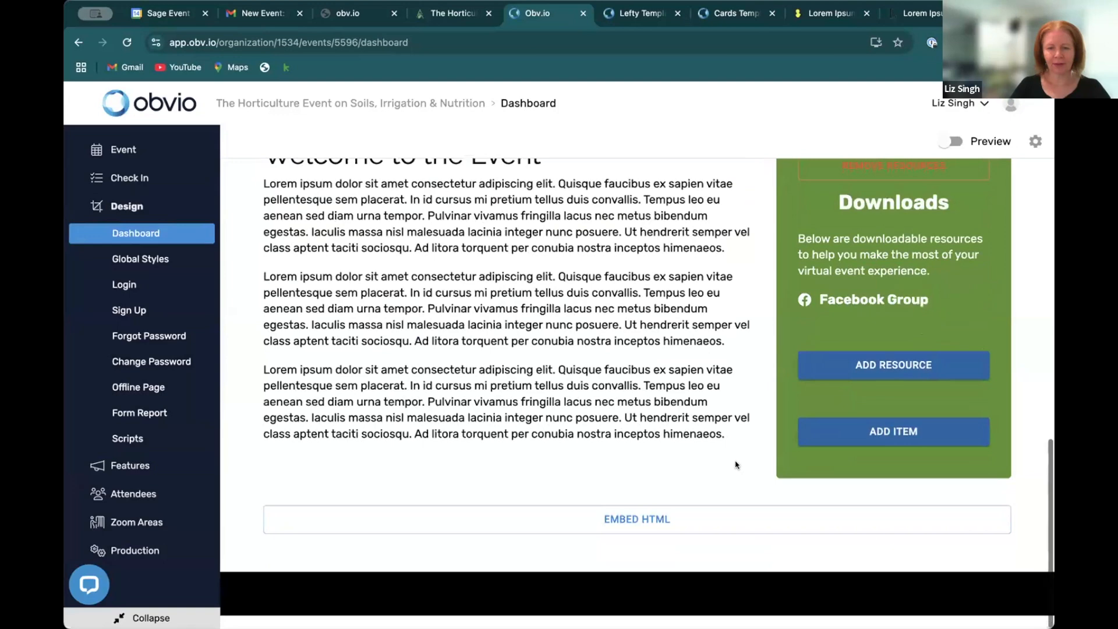
scroll(736, 461, up, 3)
scroll(880, 484, down, 1)
scroll(879, 484, down, 1)
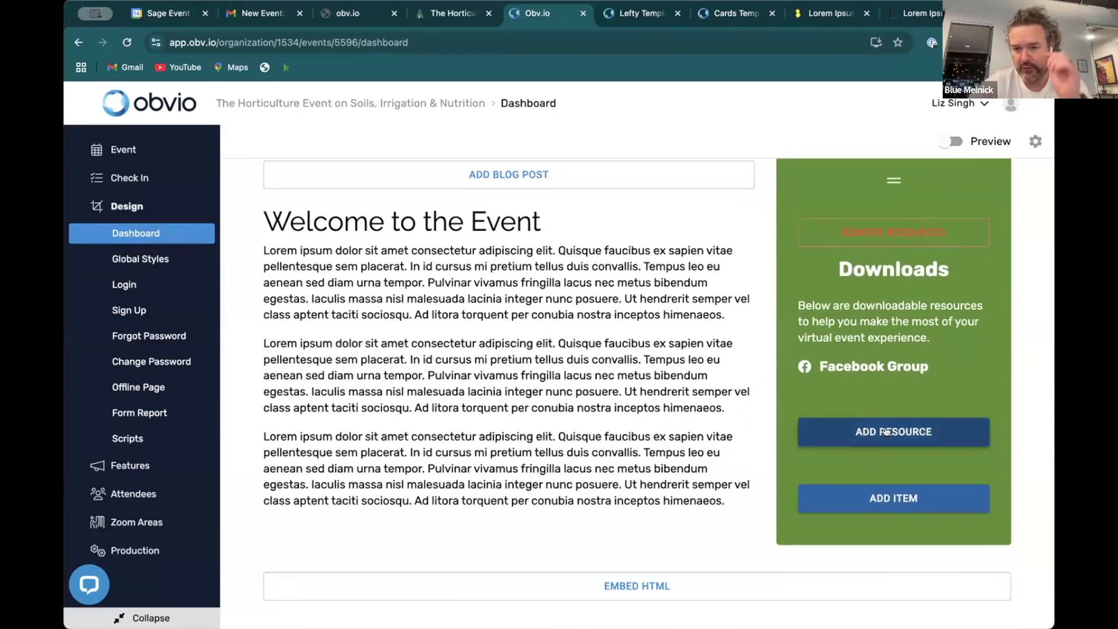
click(886, 431)
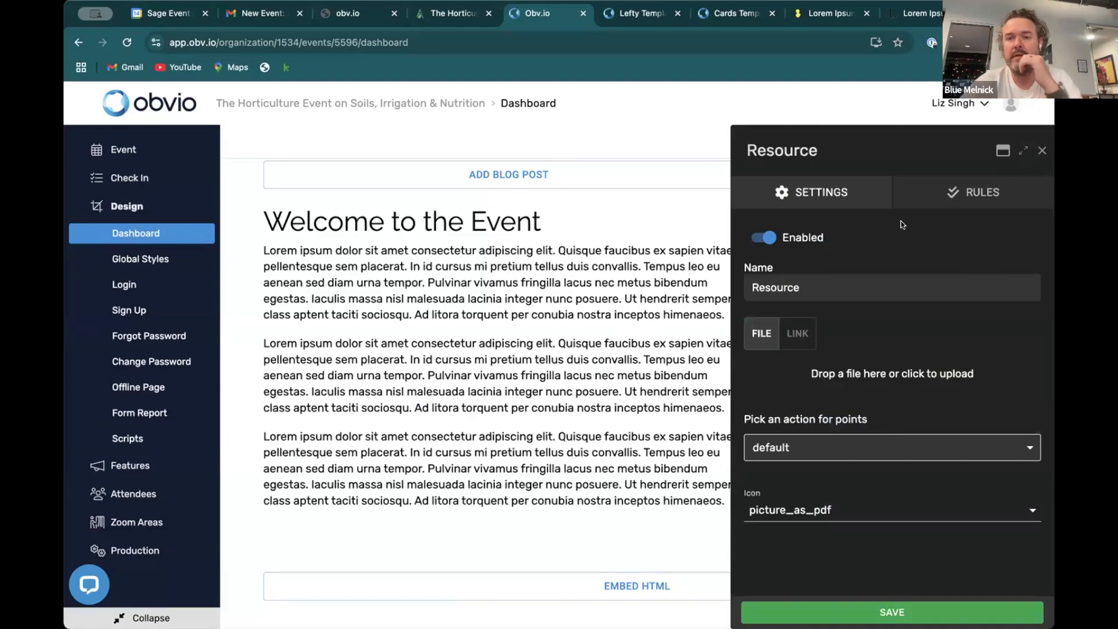
click(1041, 151)
Add an Agendas item to the dashboard sidebar.
click(882, 498)
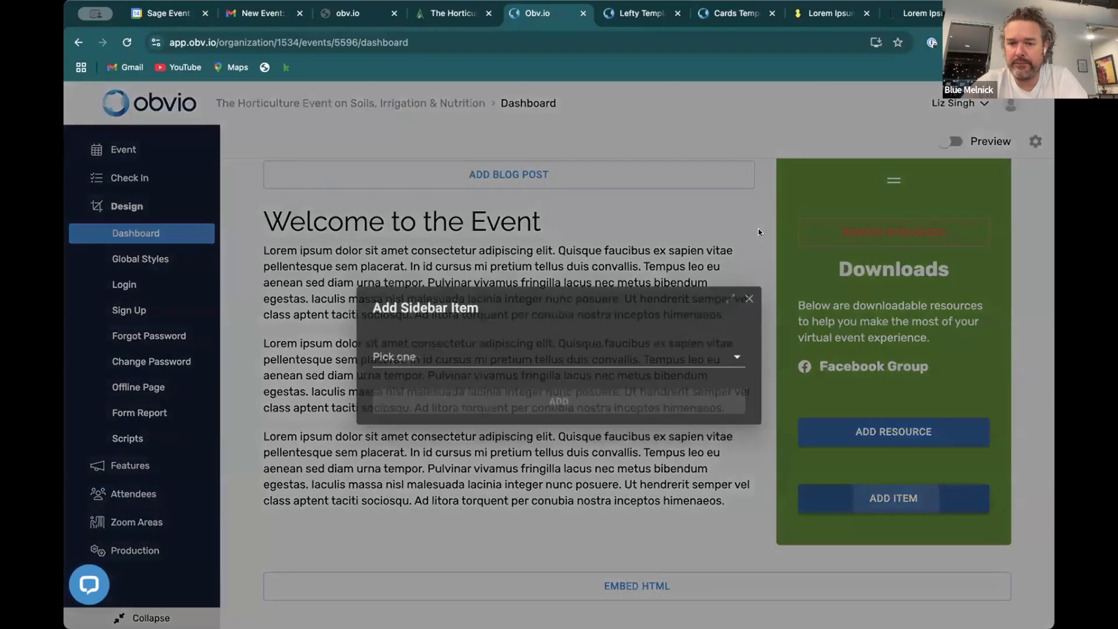
click(517, 357)
click(398, 358)
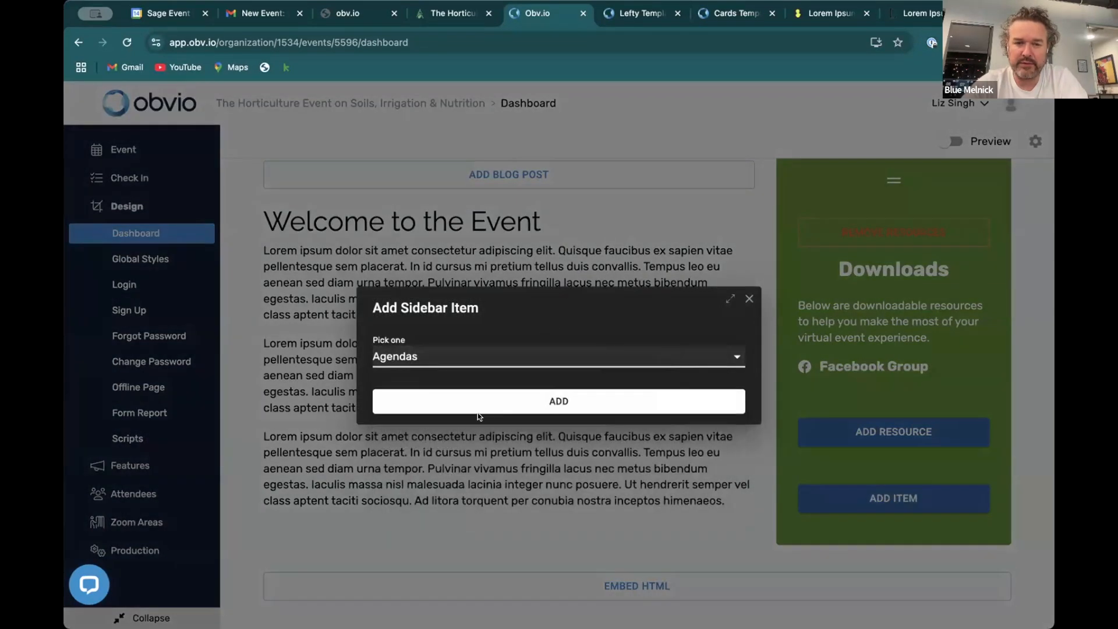
click(487, 399)
Change the title of the new sidebar agenda to Event Agenda.
scroll(934, 351, down, 5)
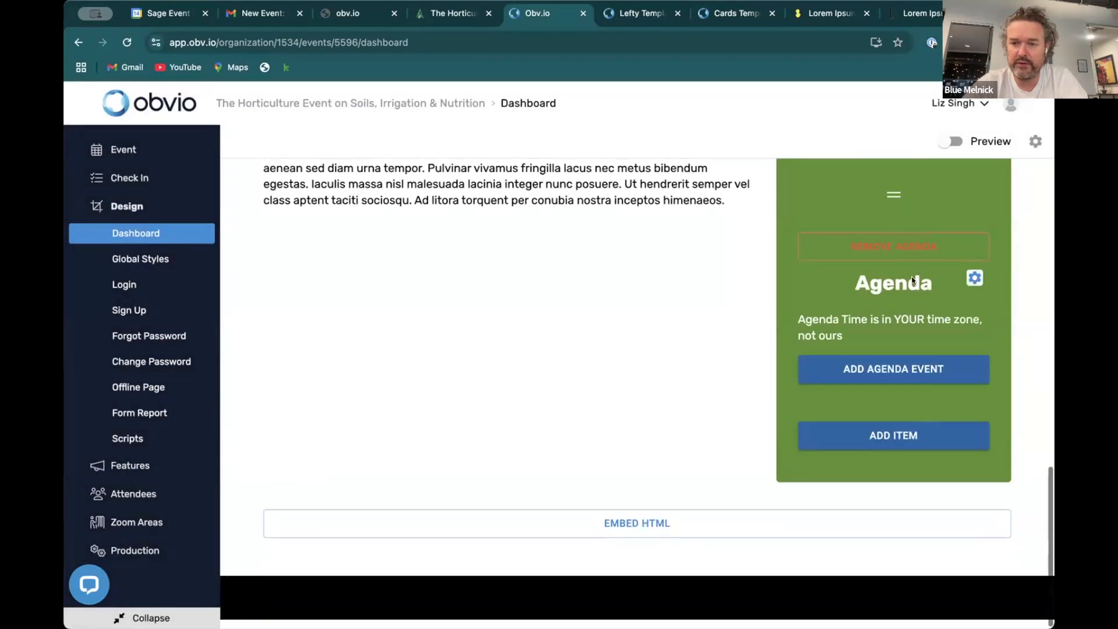
click(970, 278)
double_click(812, 287)
click(752, 287)
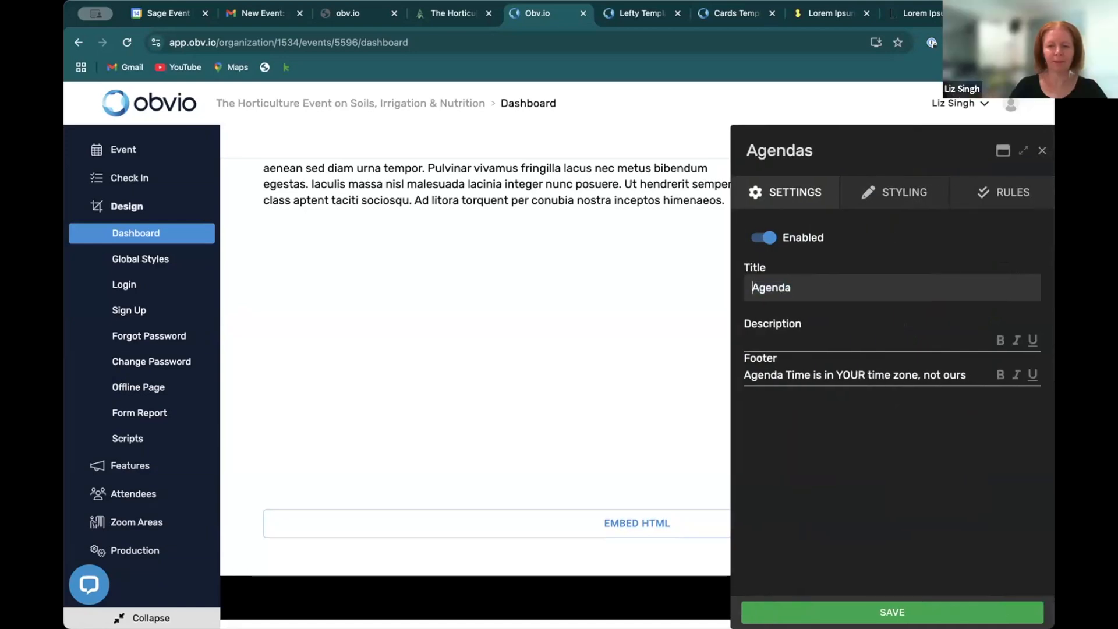
text(Event)
Enter the agenda description "Below is an outline of the event aganda. Remember, this is a Live Event, so sometime times shift.".
click(770, 340)
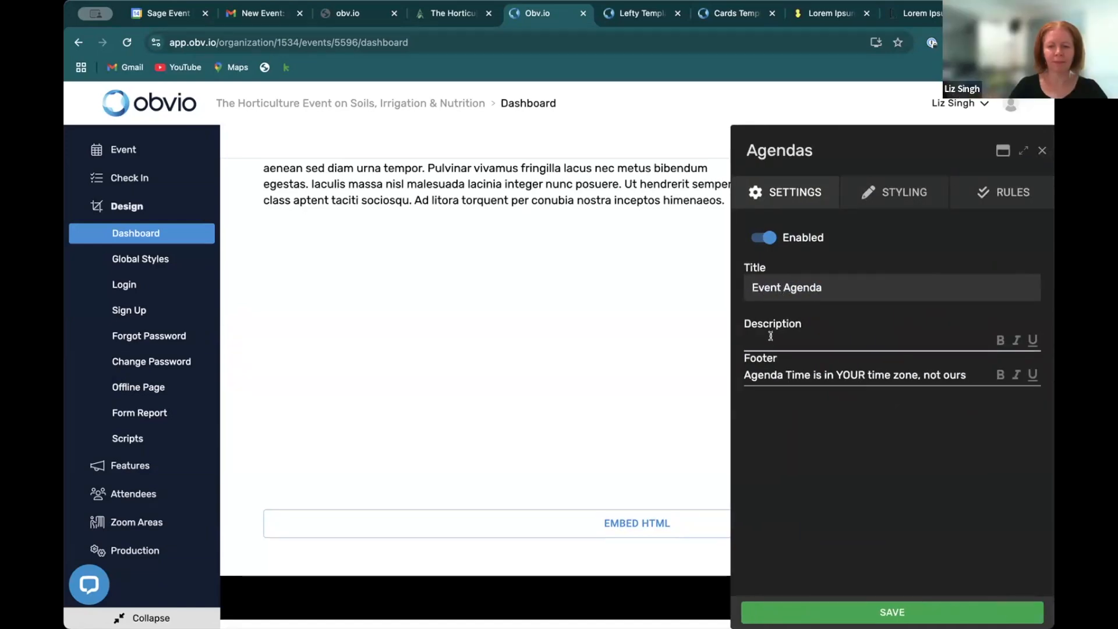
text(Below is an outline of the)
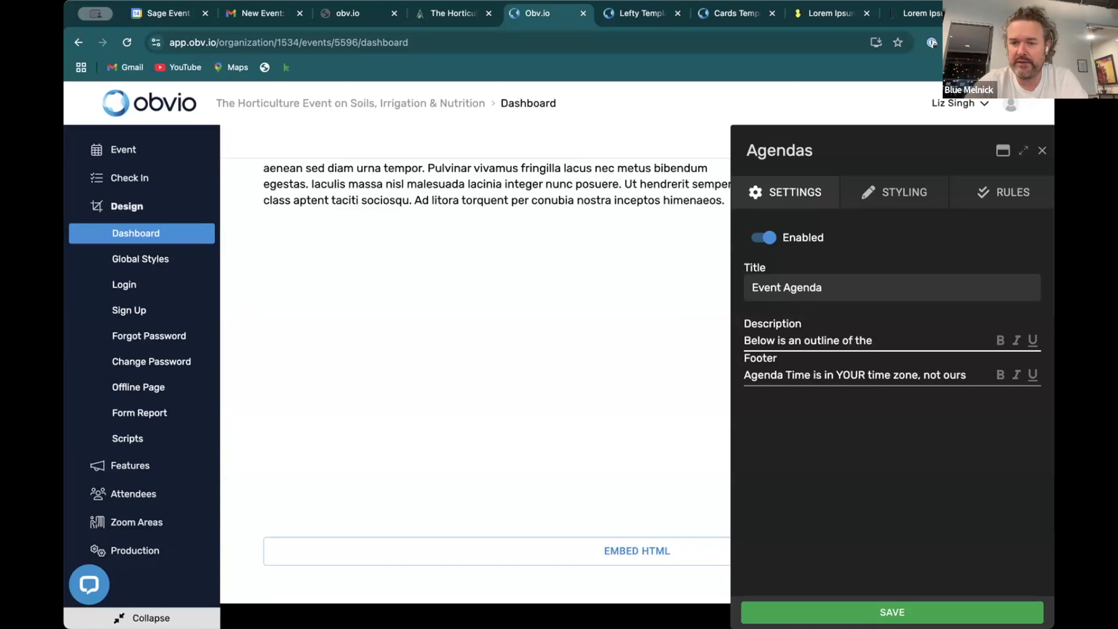
text(ne)
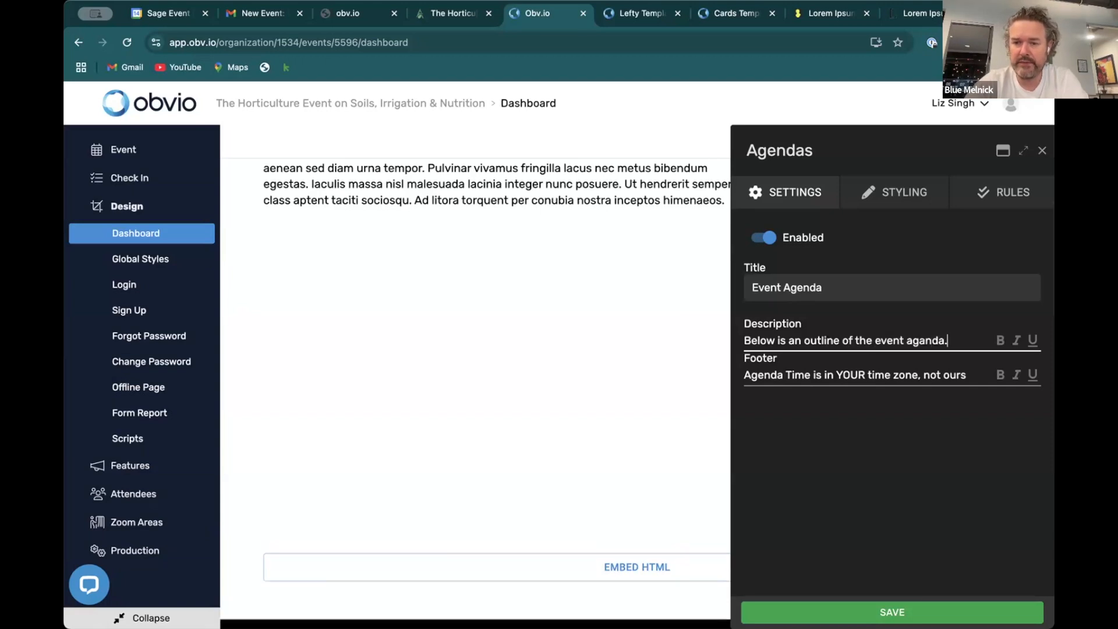
text(ememb er, the)
key(BackSpace)
key(BackSpace)
key(BackSpace)
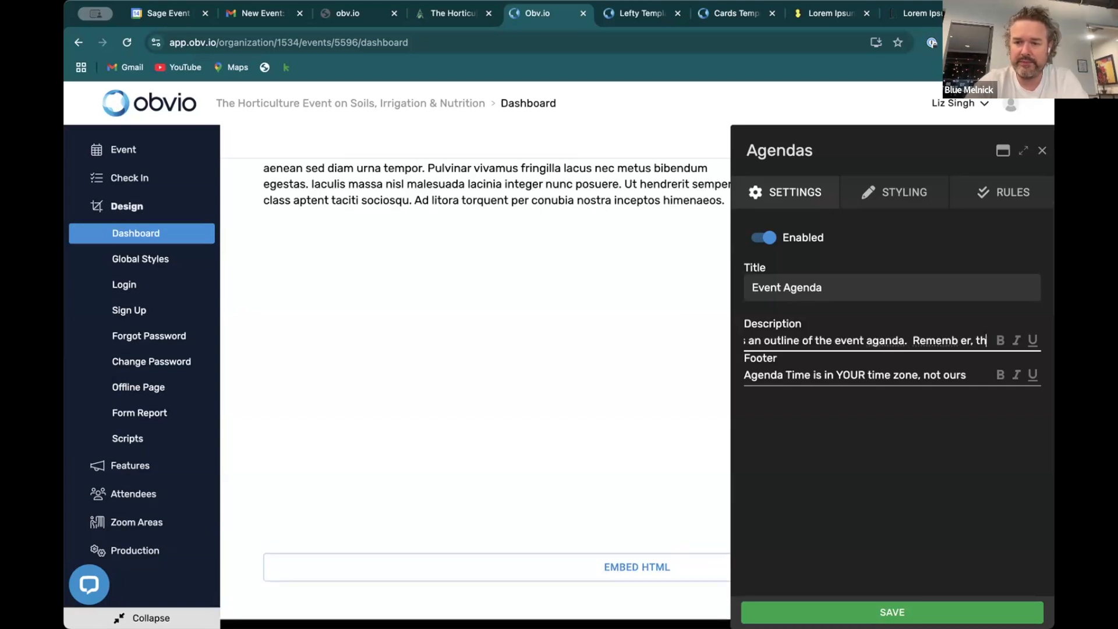
text(this)
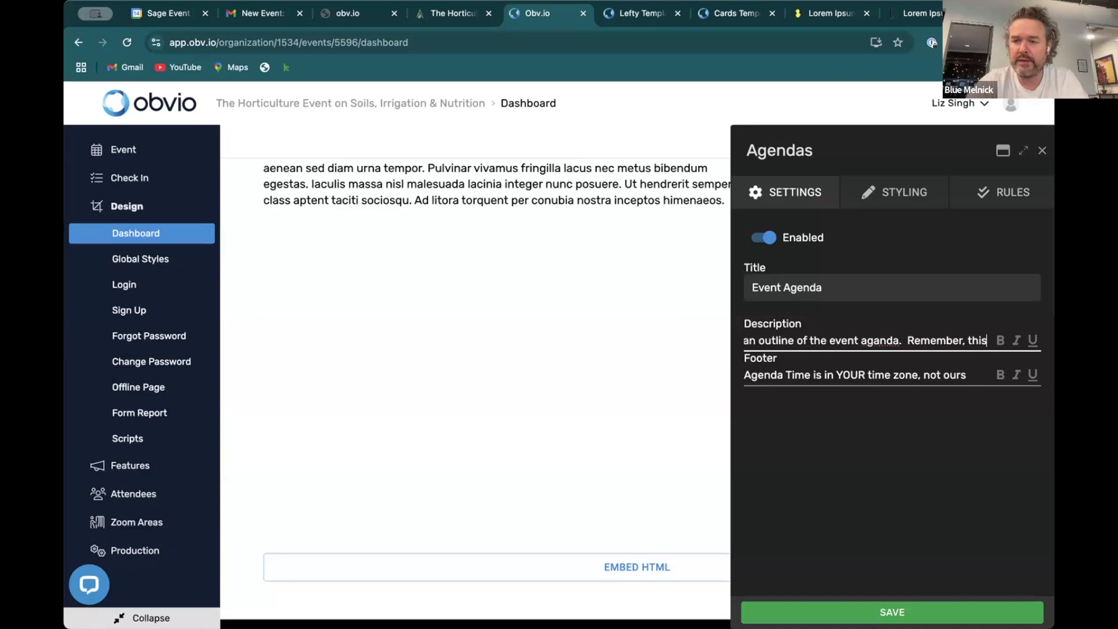
text( is a Live Event)
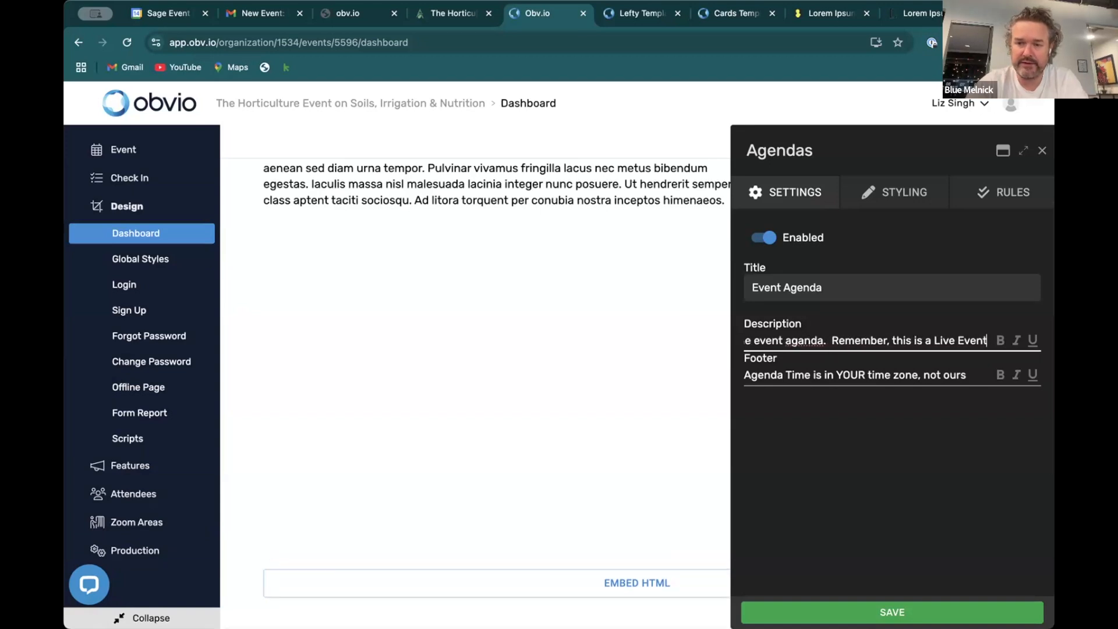
text(, so sometime)
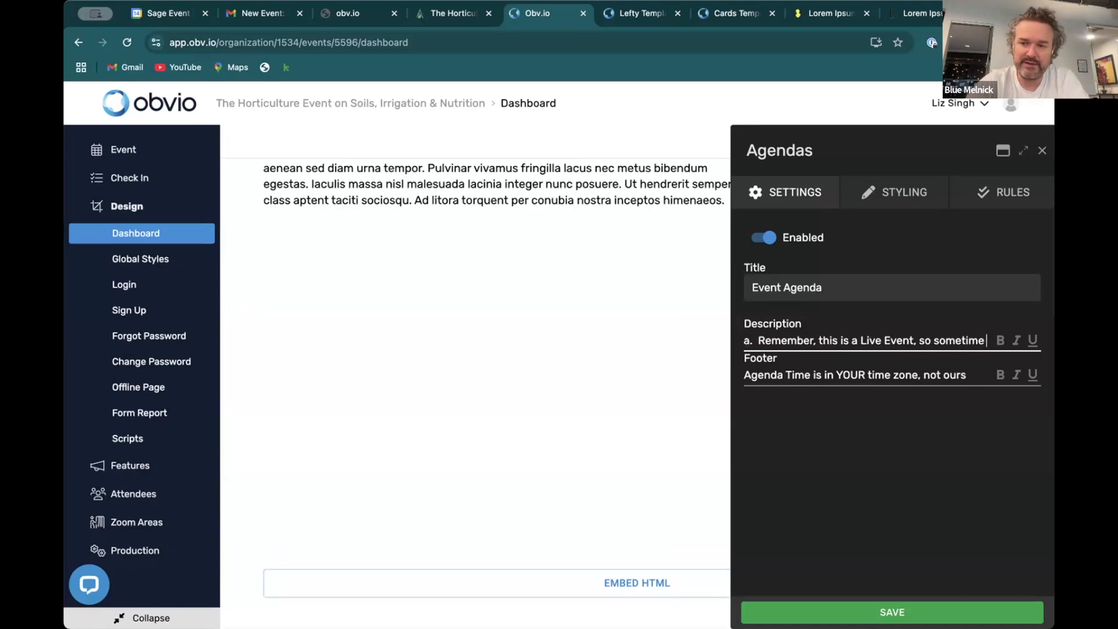
text( times shift)
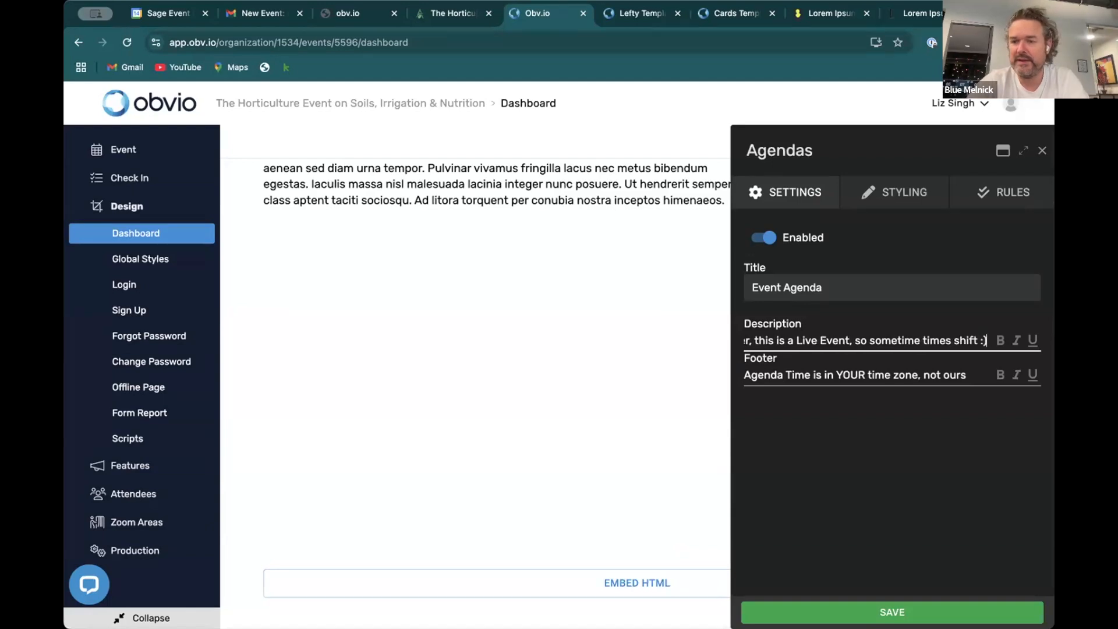
text(.)
Make the agenda description bold and its footer italic, and save the agenda settings.
click(1001, 341)
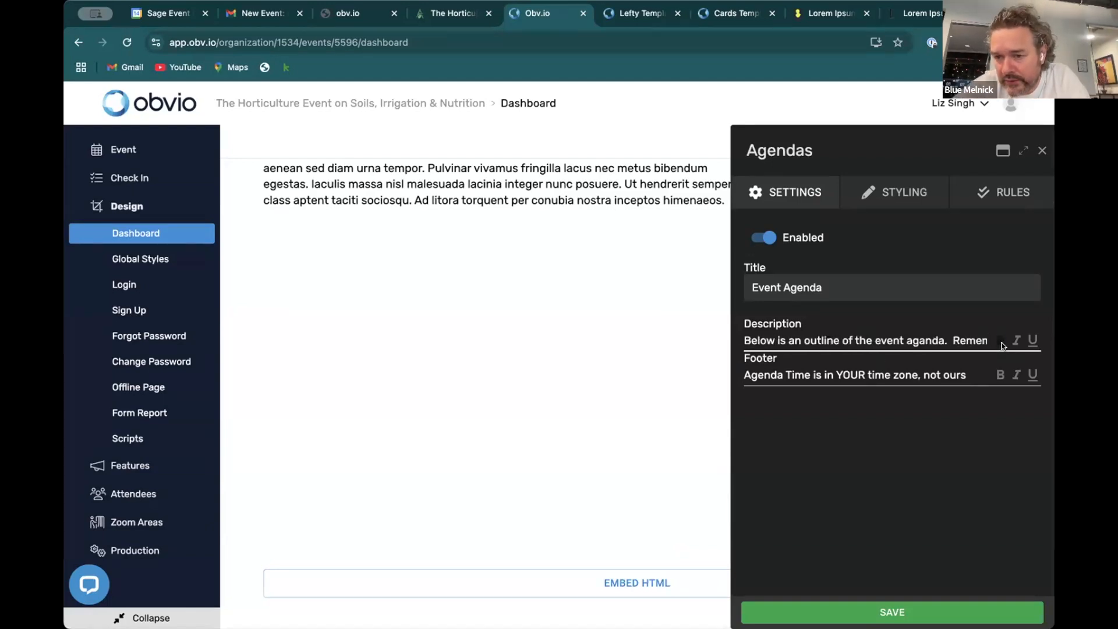
click(1017, 375)
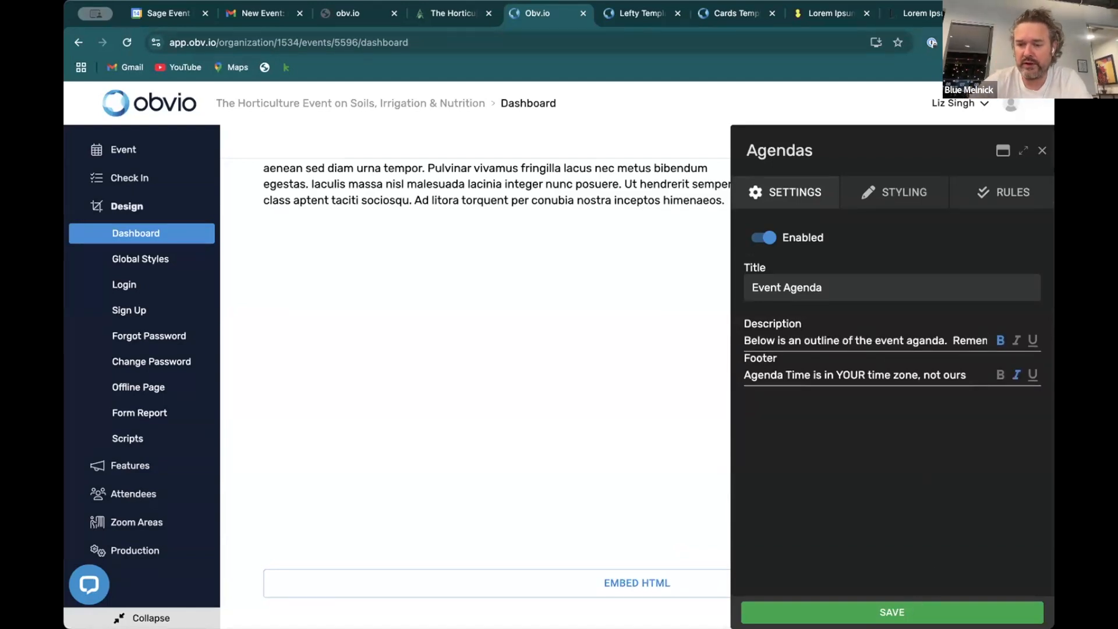
click(892, 612)
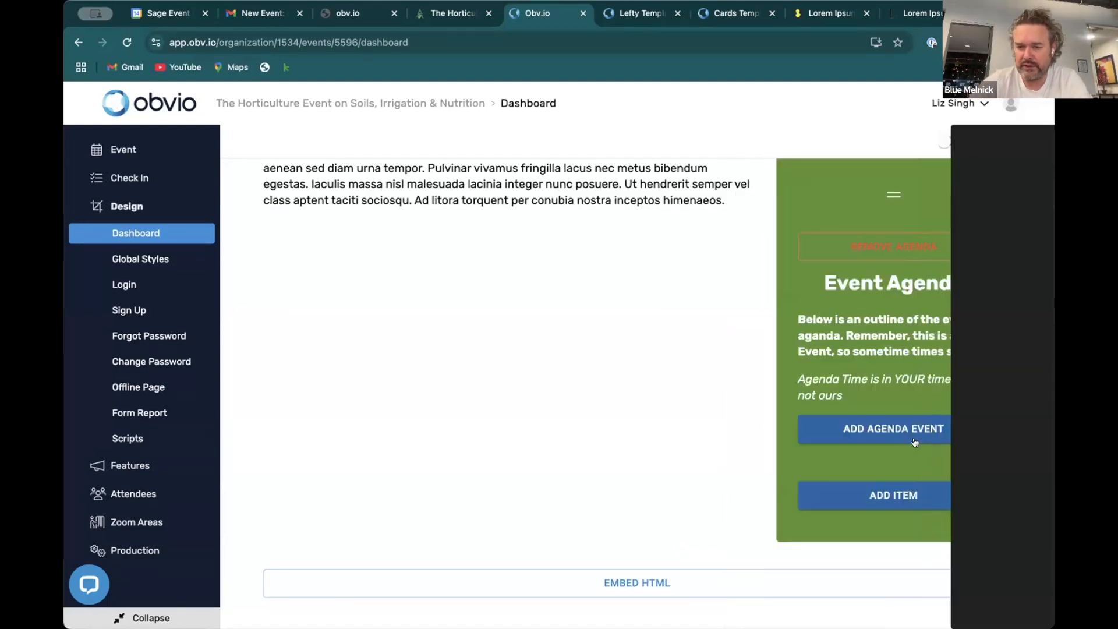
Add an event to the Event Agenda with the text Day 1.
click(874, 434)
double_click(784, 280)
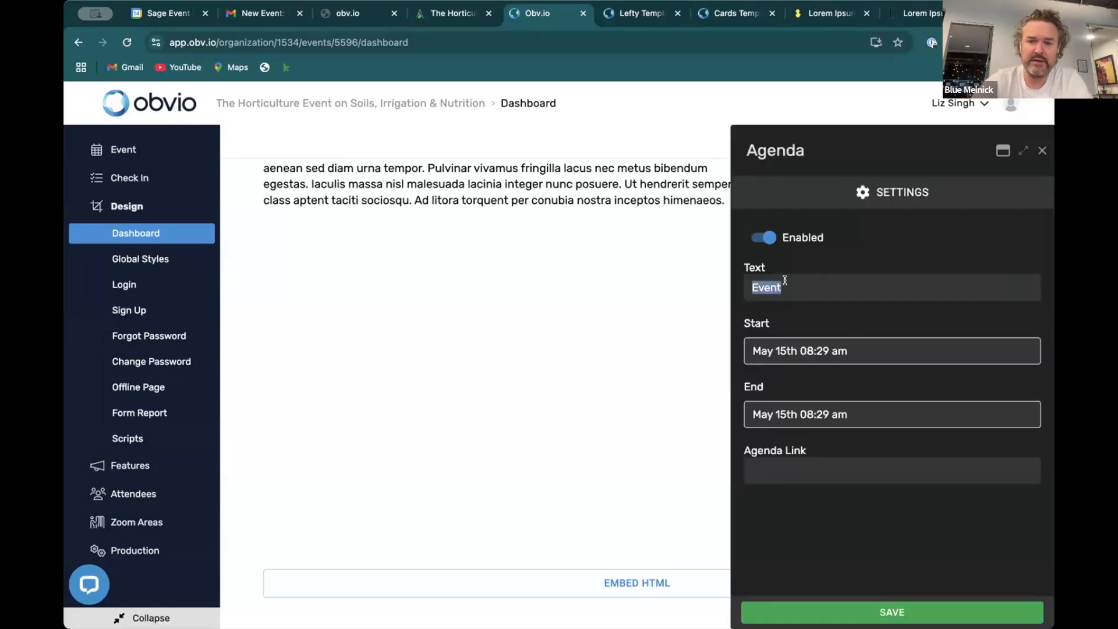
text(Day 1)
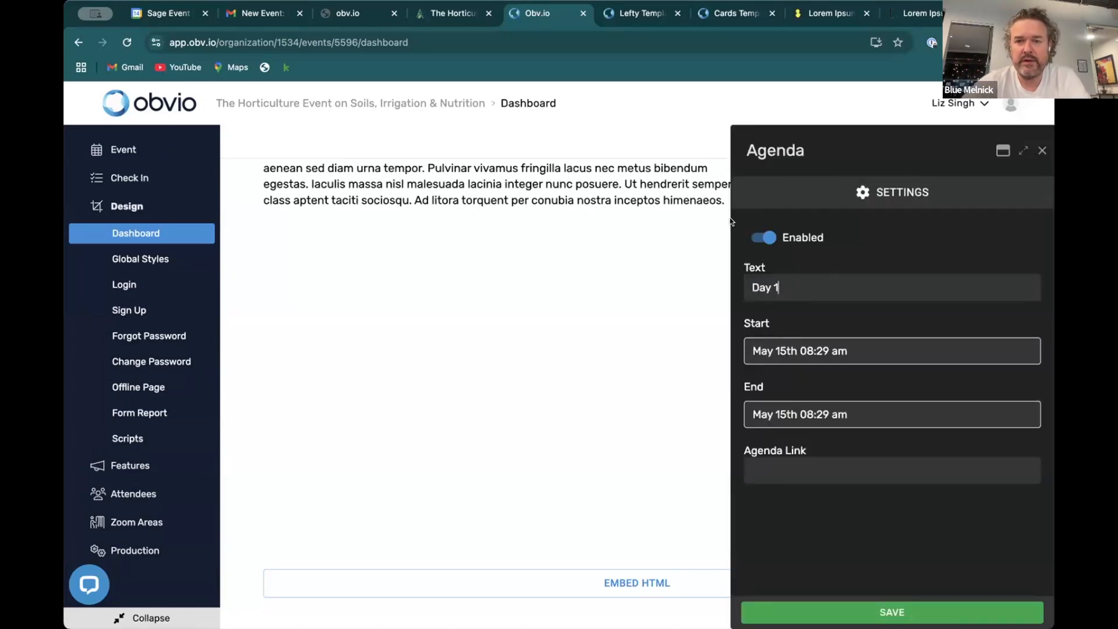
Set the start of the Day 1 agenda event to June 13, 2025 at 04:00 am.
click(779, 352)
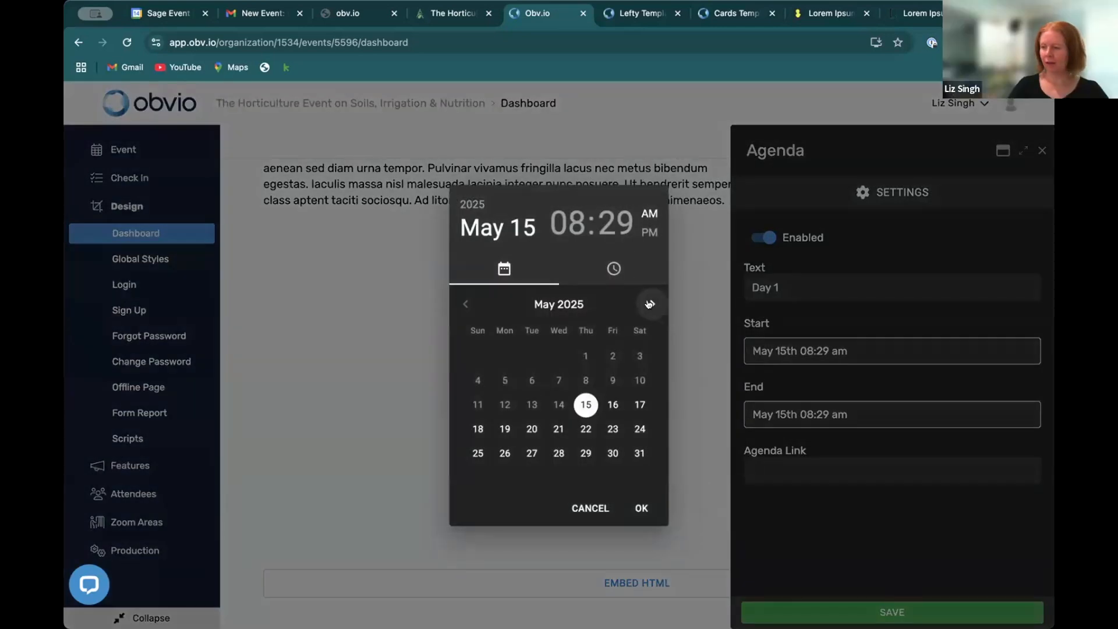
click(650, 304)
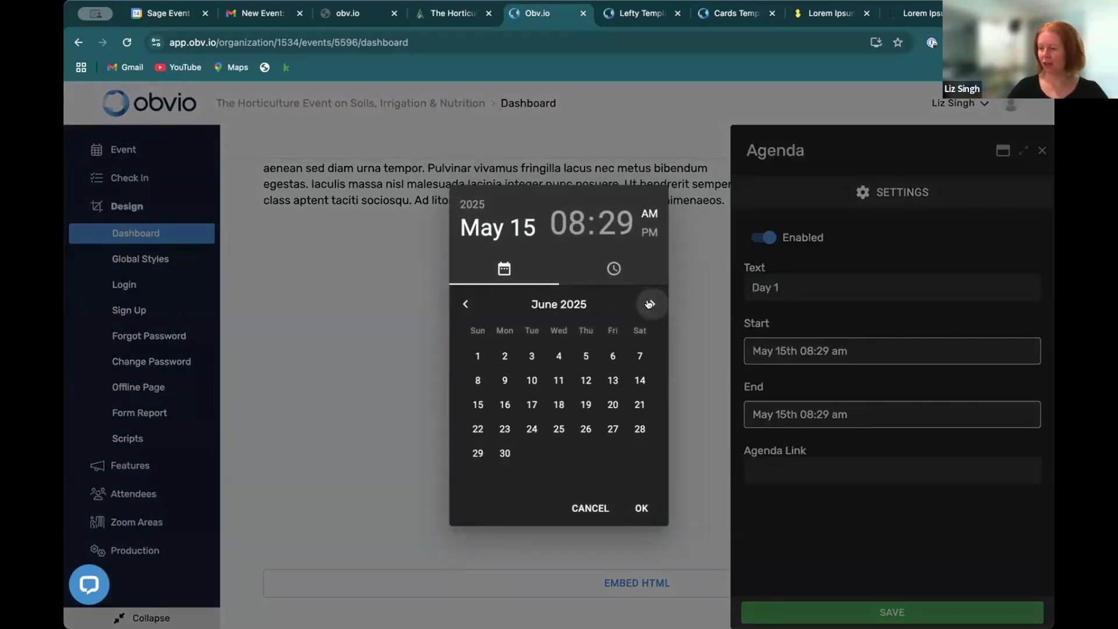
click(613, 381)
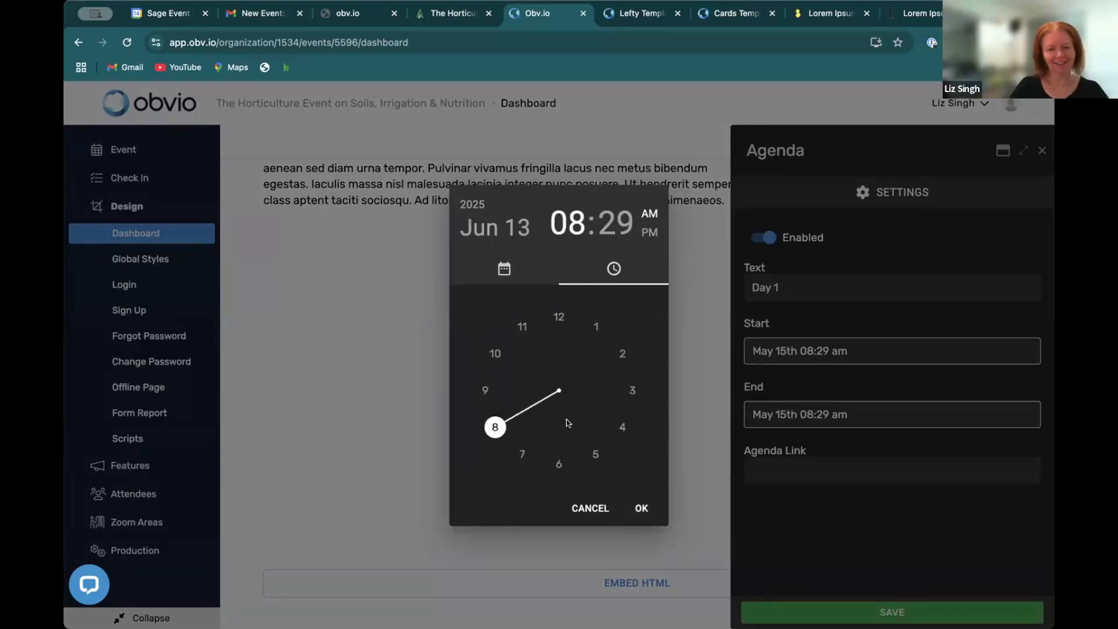
click(622, 426)
click(551, 317)
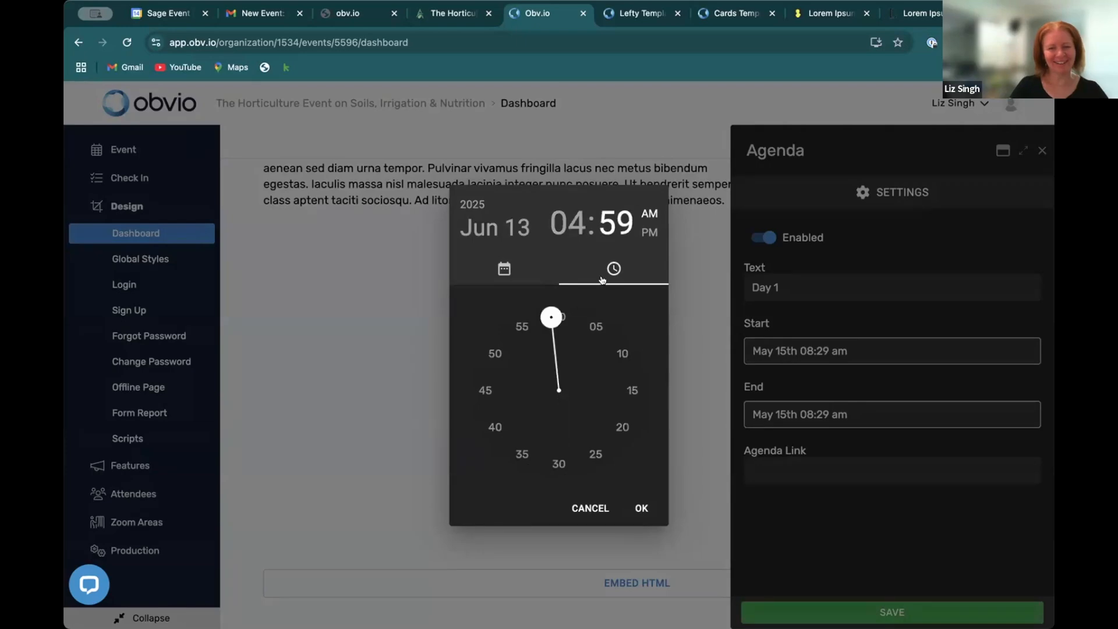
click(558, 317)
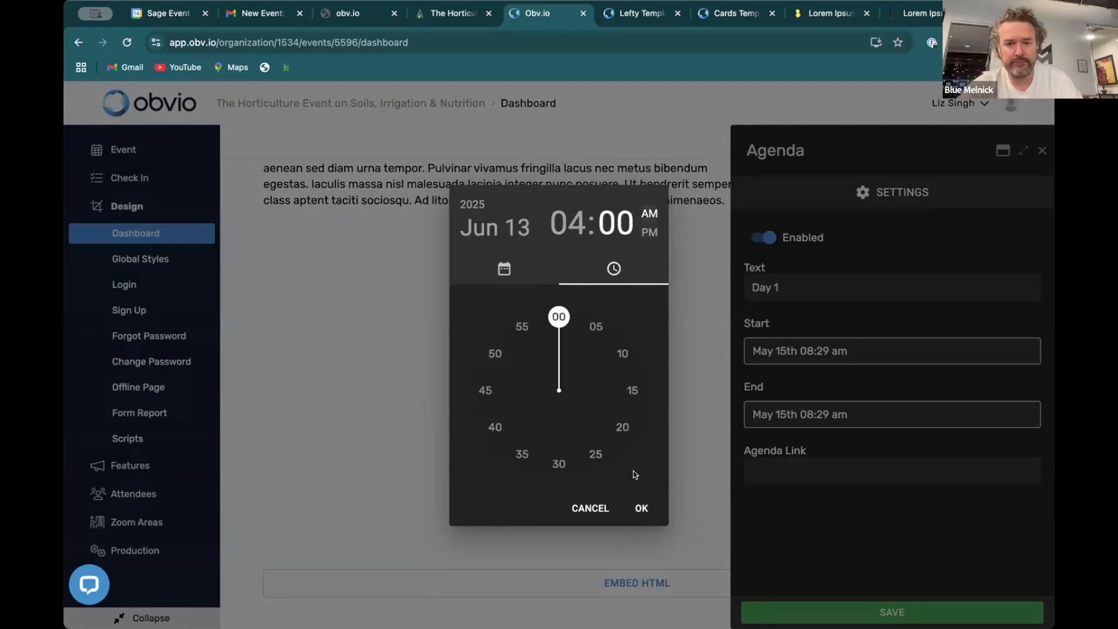
click(641, 508)
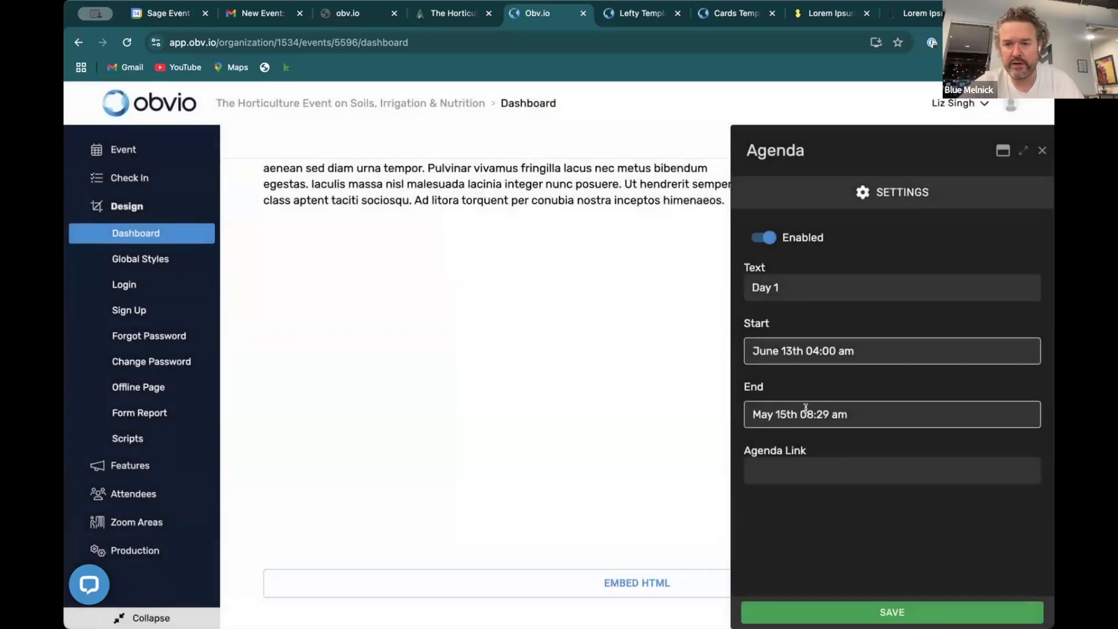
Set the end of the Day 1 agenda event to June 13, 2025 at 11:00 am and save the event.
click(857, 415)
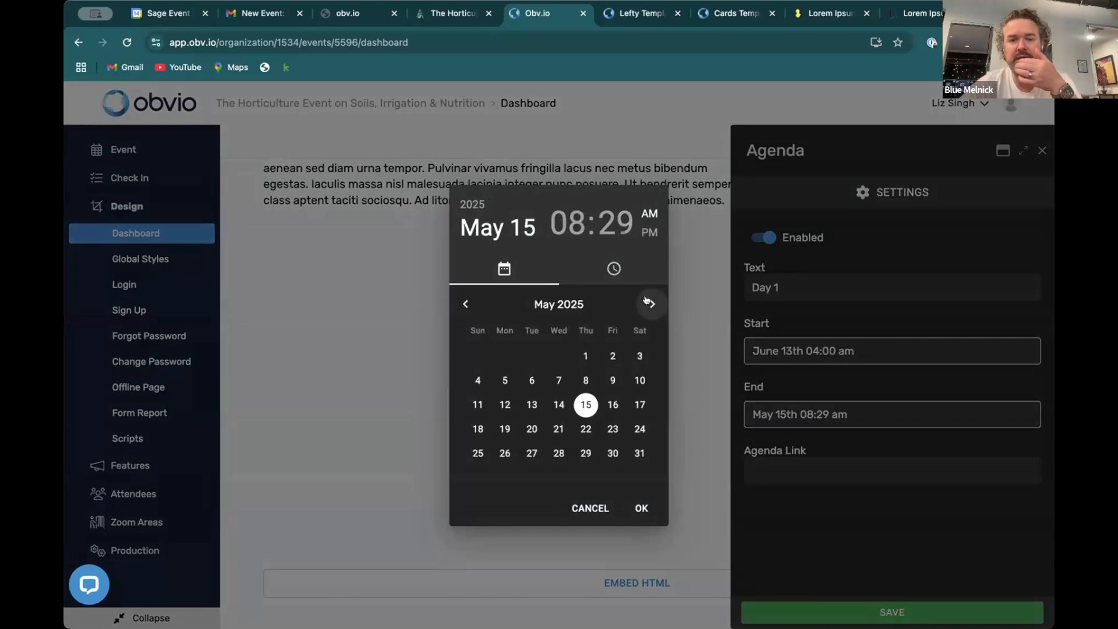
click(648, 302)
click(614, 379)
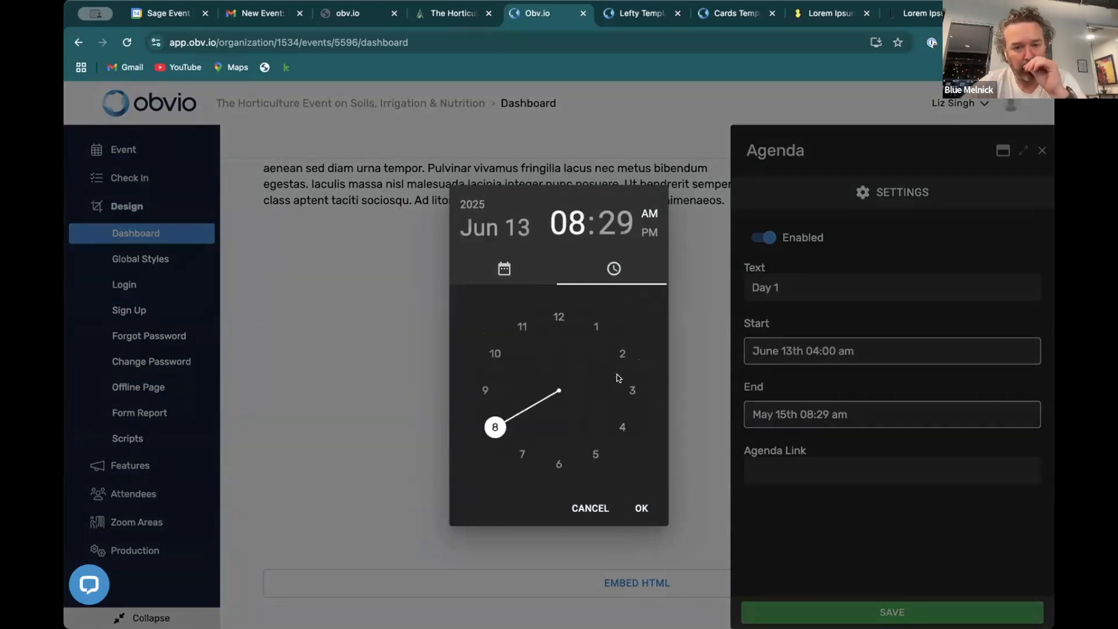
click(568, 221)
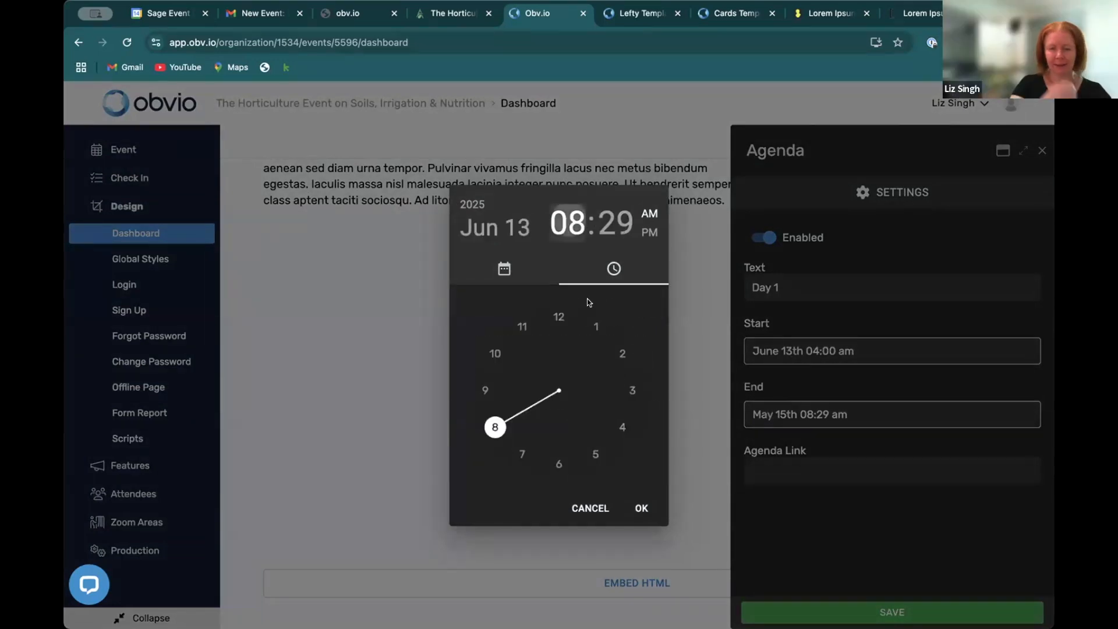
click(522, 326)
click(559, 316)
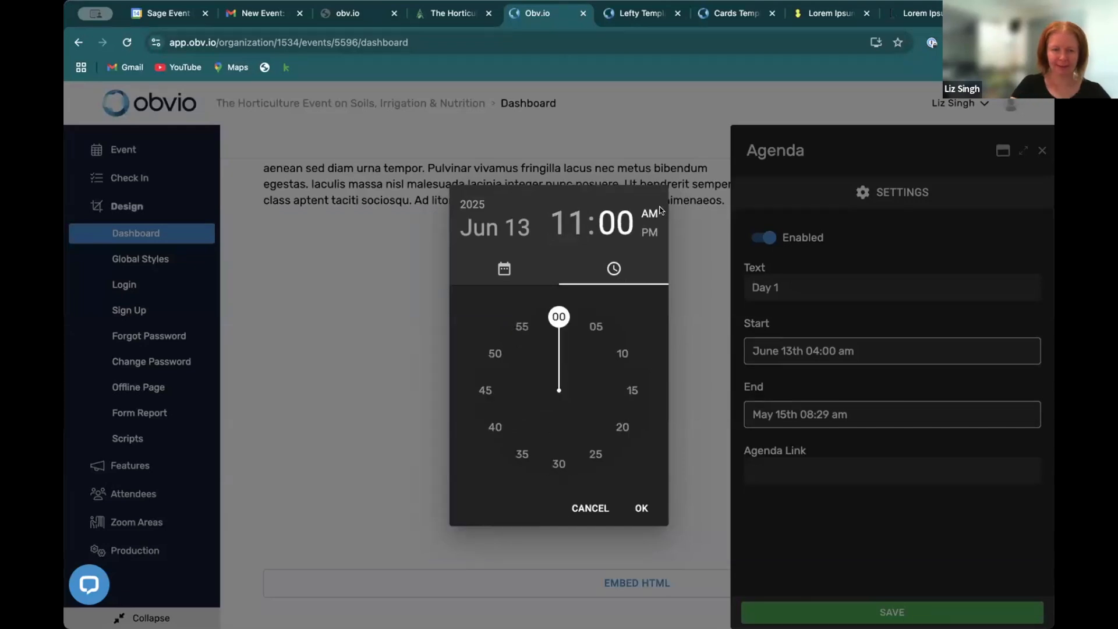
click(636, 509)
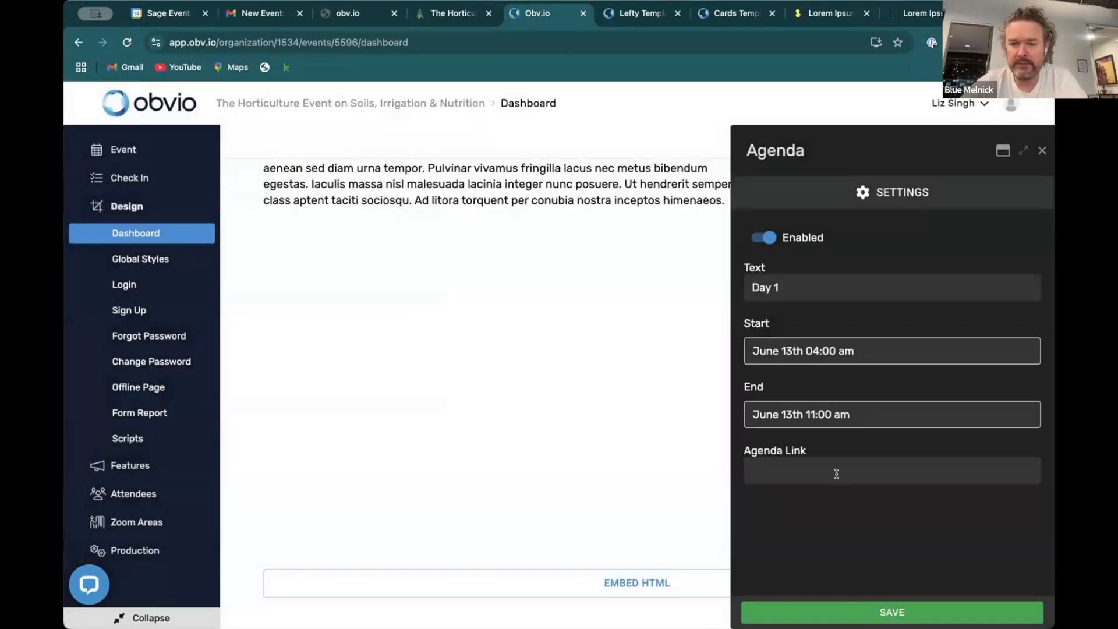
click(850, 612)
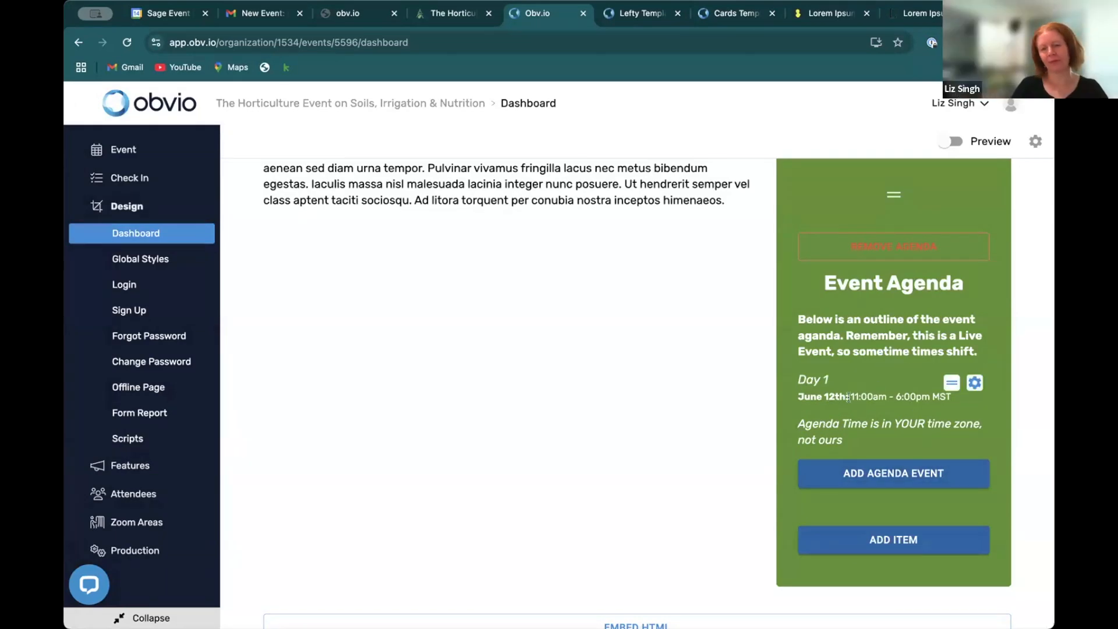
scroll(854, 469, up, 10)
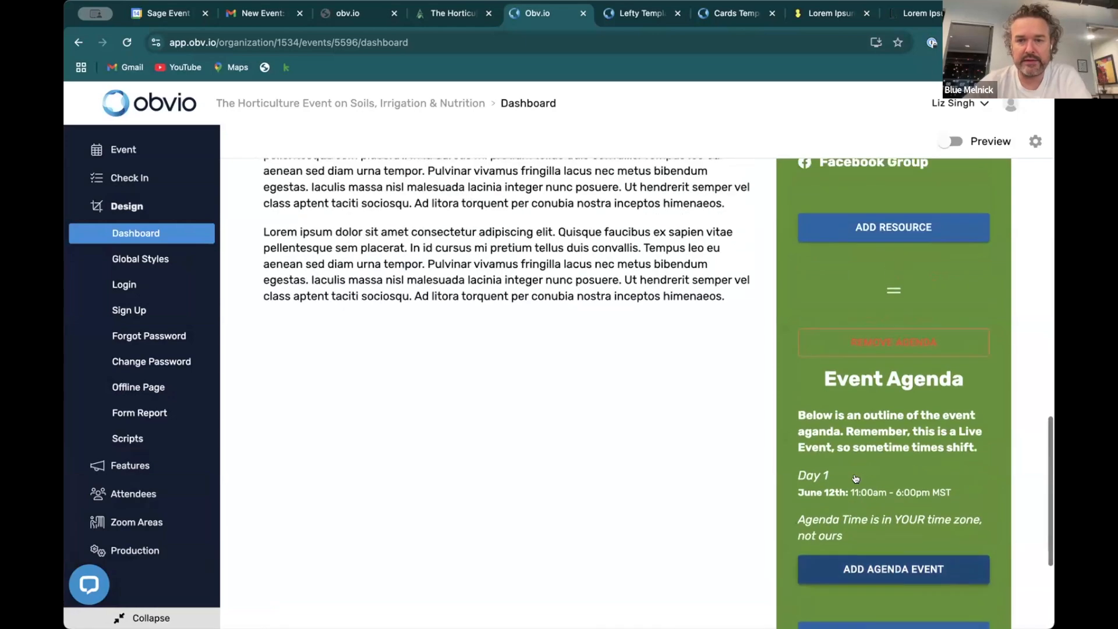
Open the Login page design and look over the settings of its logo image without changing anything.
scroll(857, 476, up, 5)
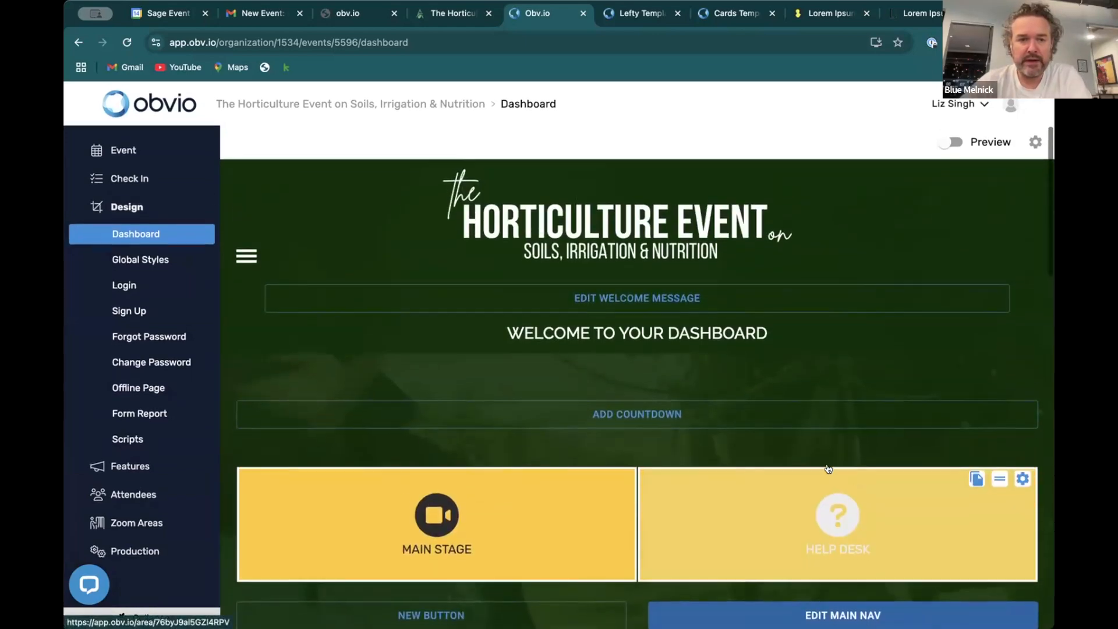
click(133, 283)
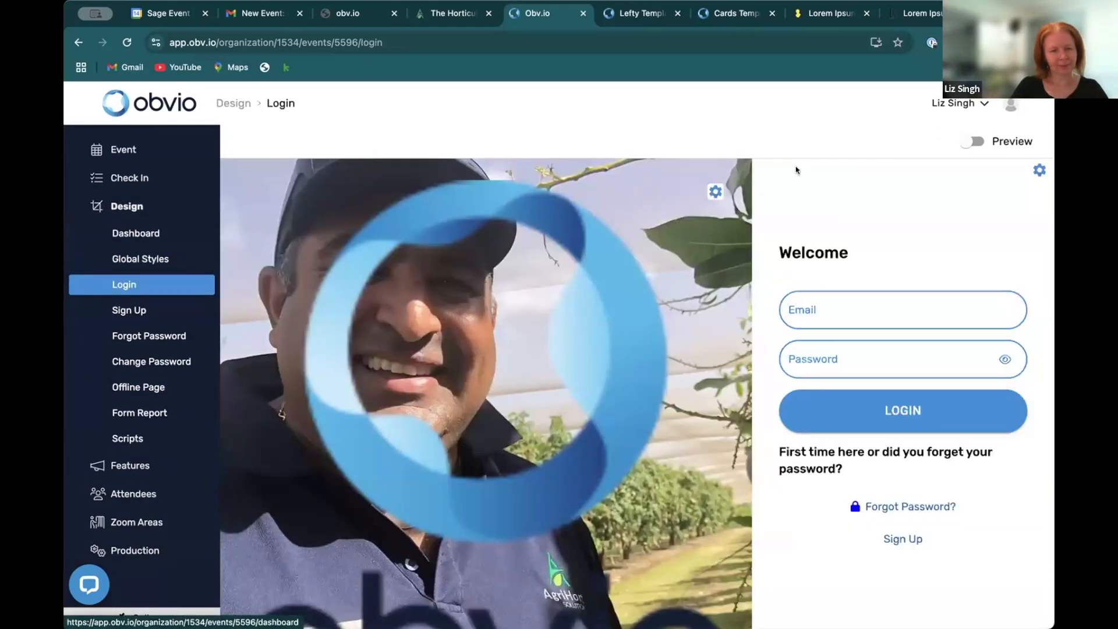
click(715, 190)
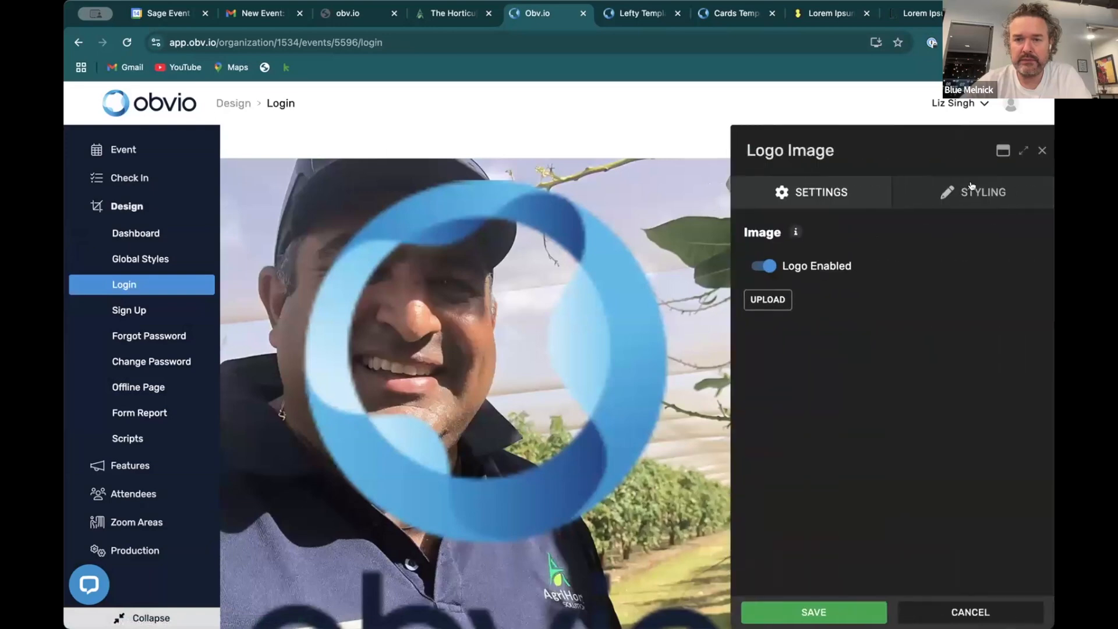
click(964, 201)
click(853, 200)
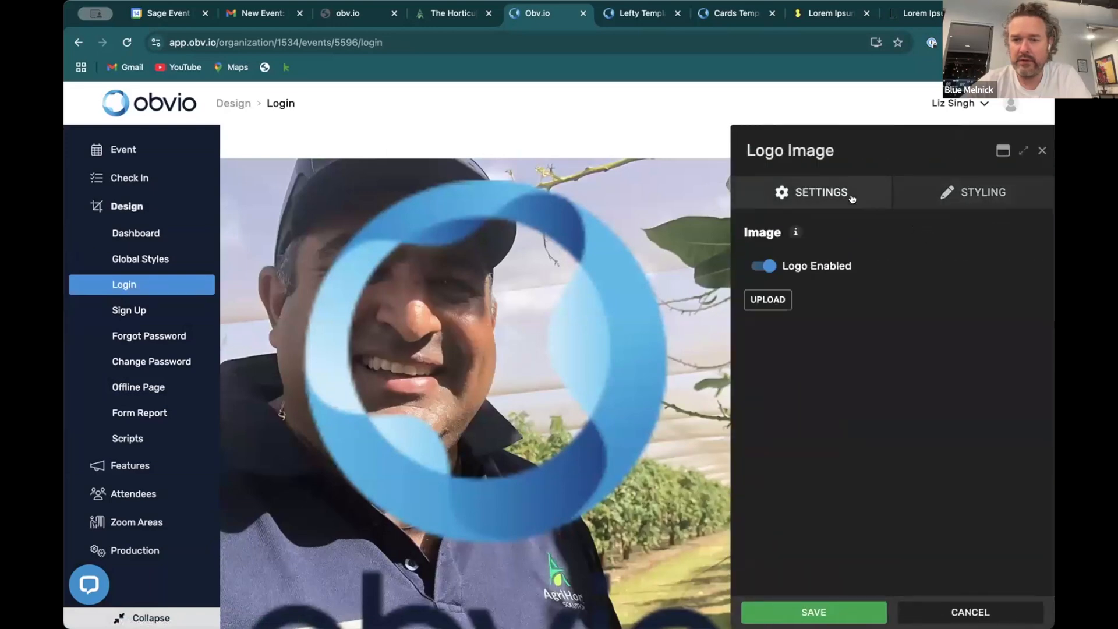
click(680, 180)
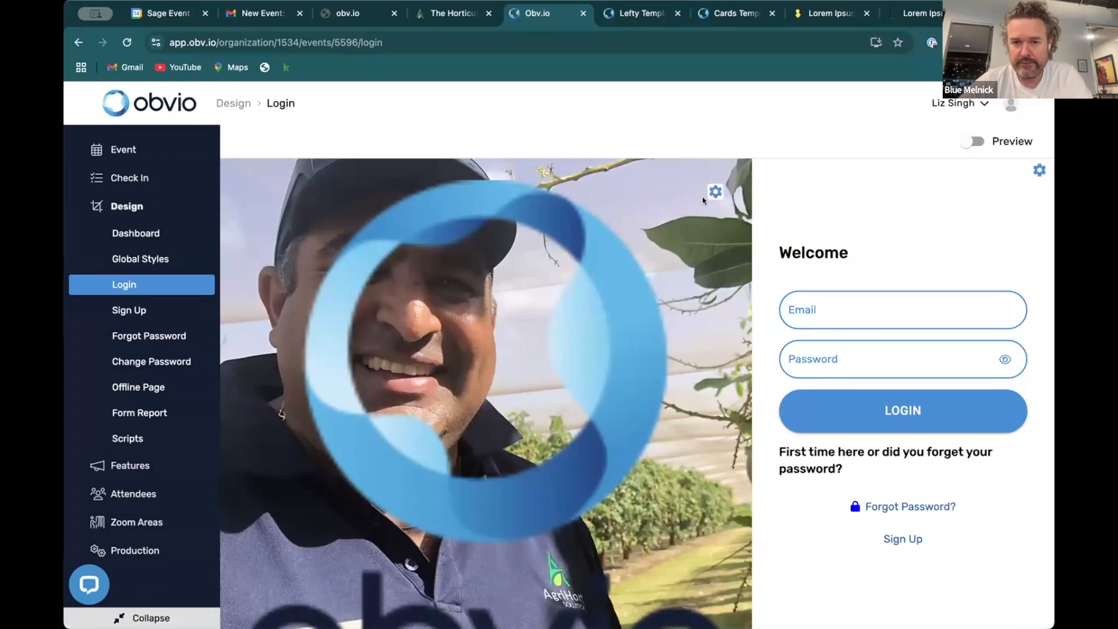
click(715, 193)
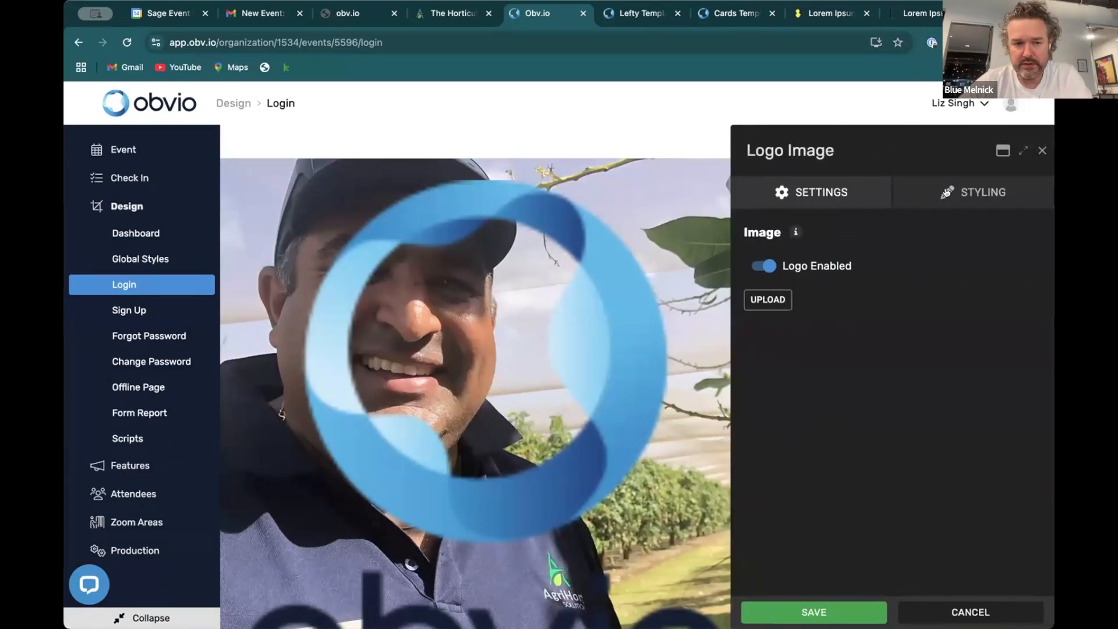
click(675, 201)
scroll(652, 250, down, 3)
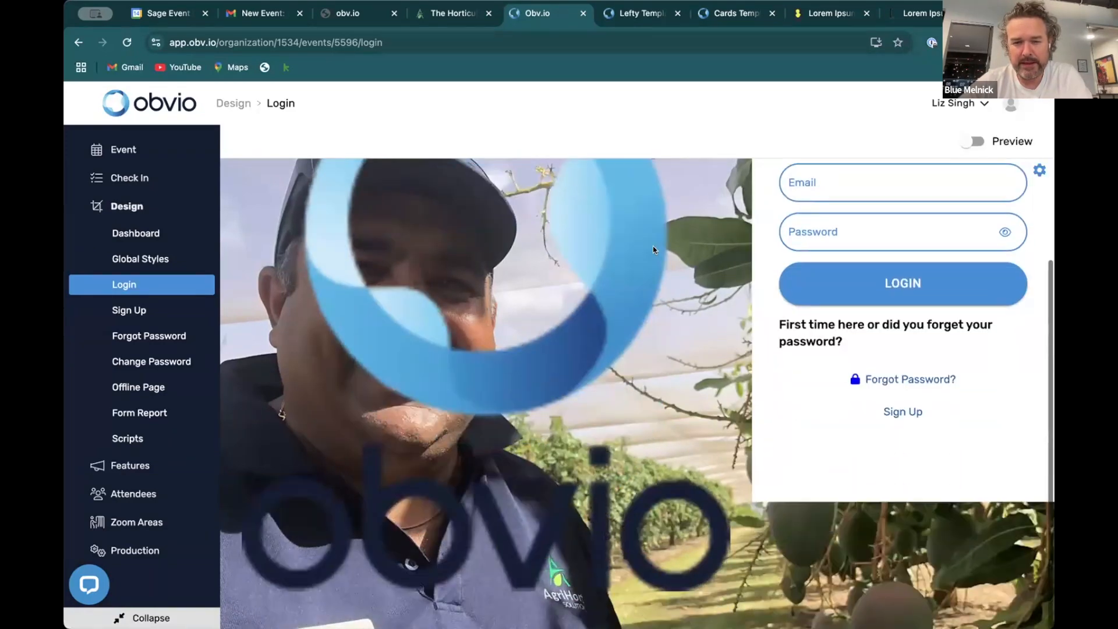
scroll(728, 302, up, 3)
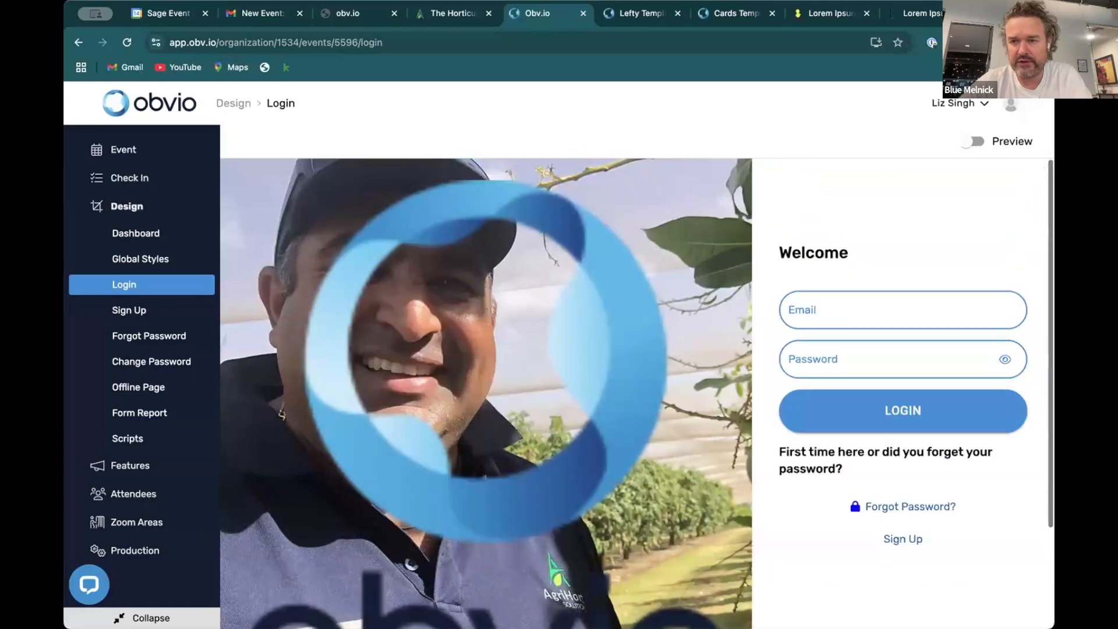
Set the login page background's opacity to 75% with its background image enabled.
click(1032, 173)
click(964, 191)
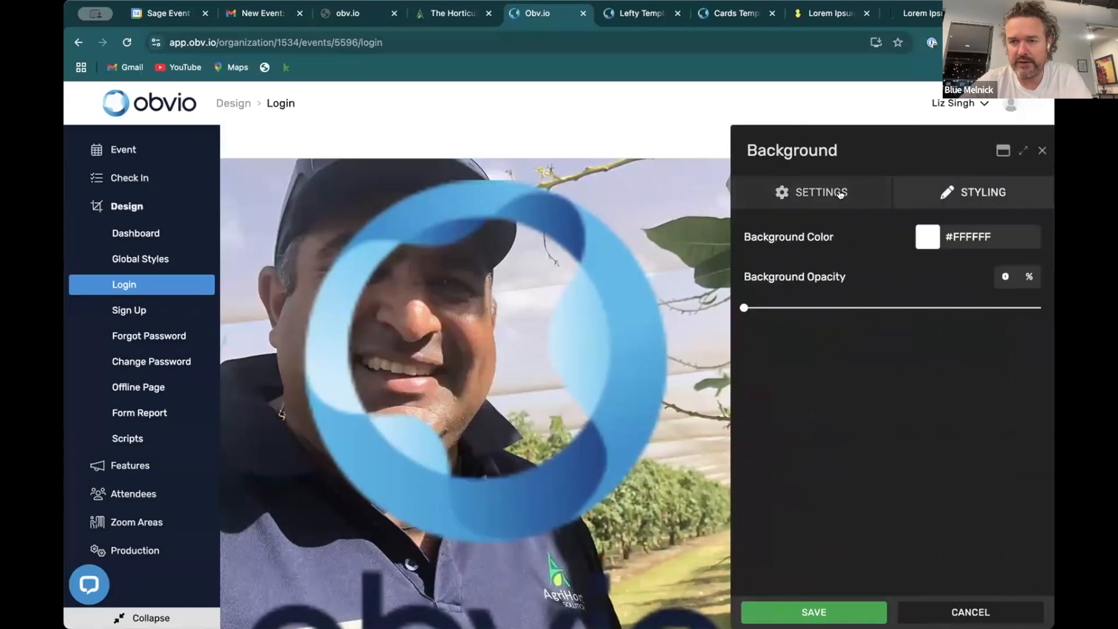
click(839, 194)
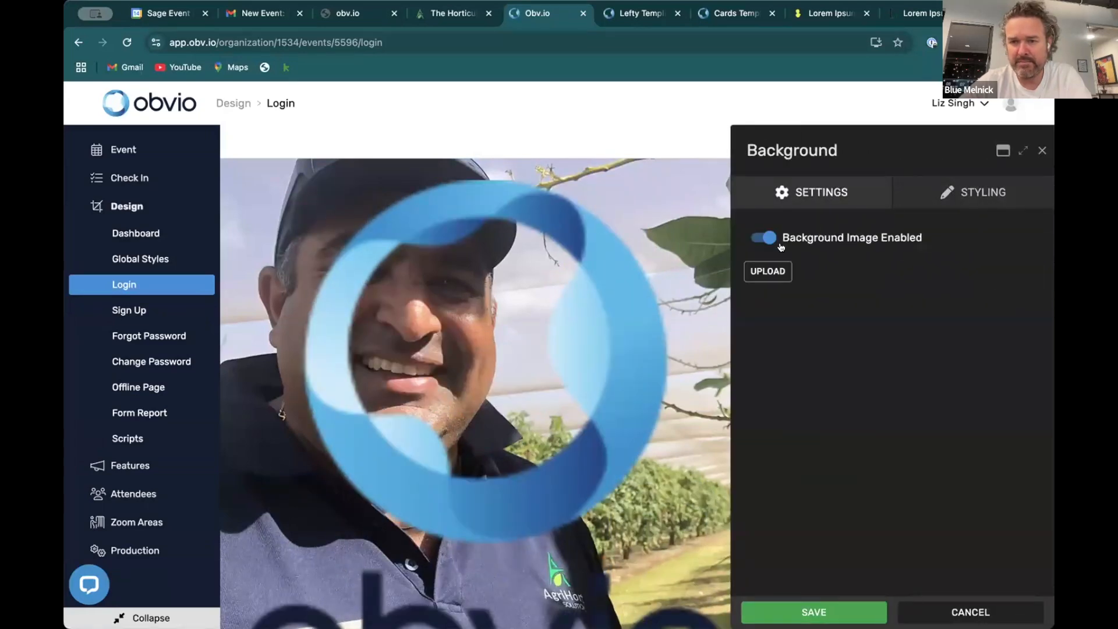
click(763, 237)
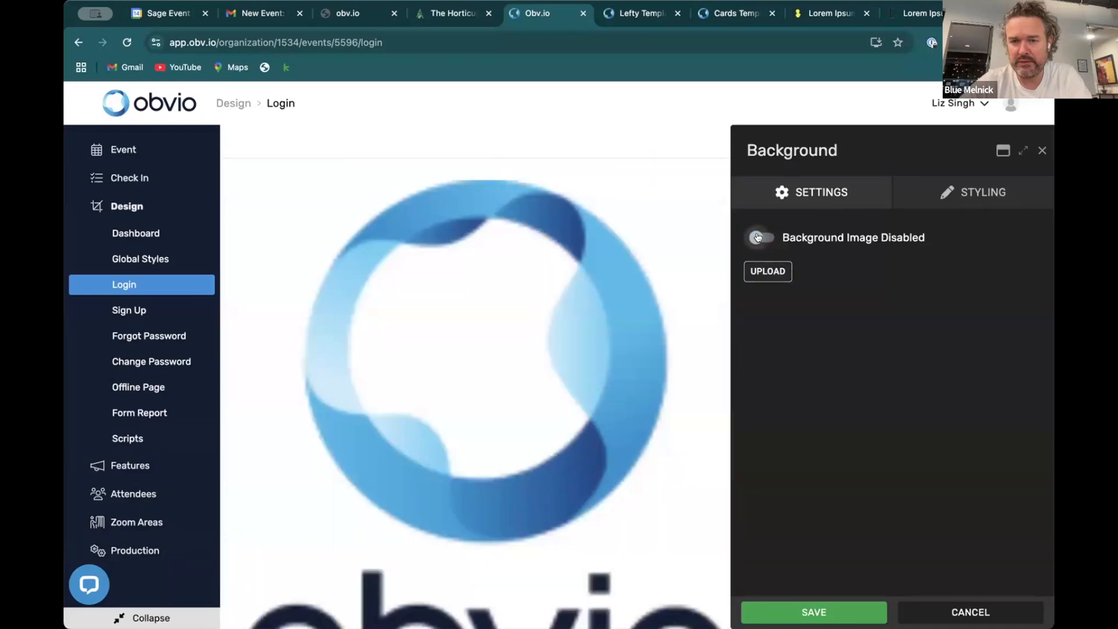
click(764, 237)
click(967, 192)
drag(807, 308, 966, 307)
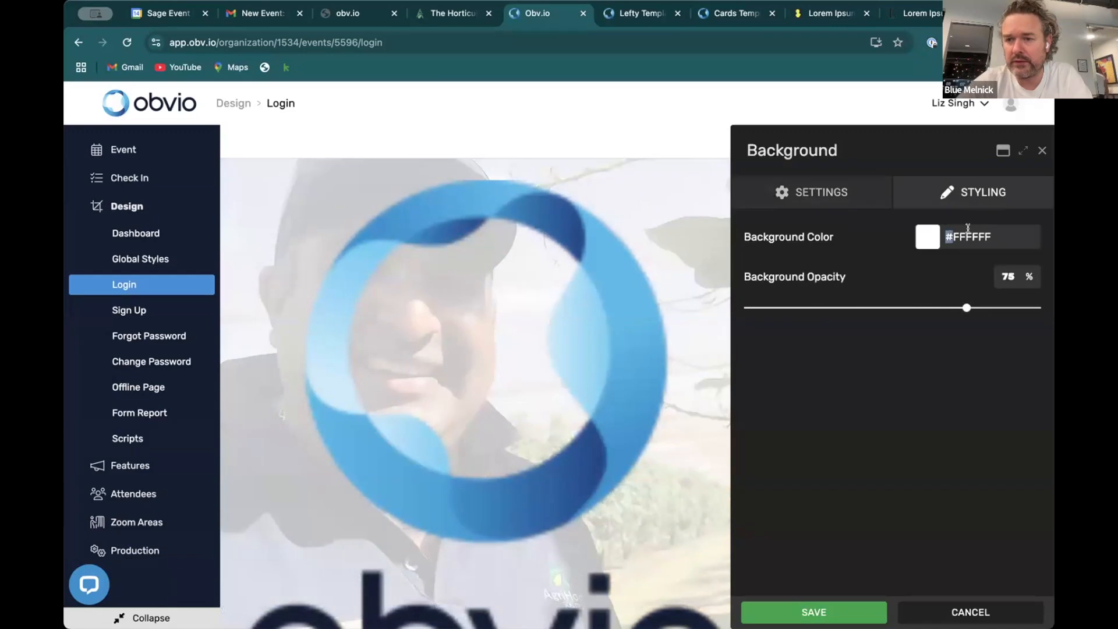
Set the login page background color to #083102, raise its opacity above 75%, and save the background.
double_click(969, 237)
key(BackSpace)
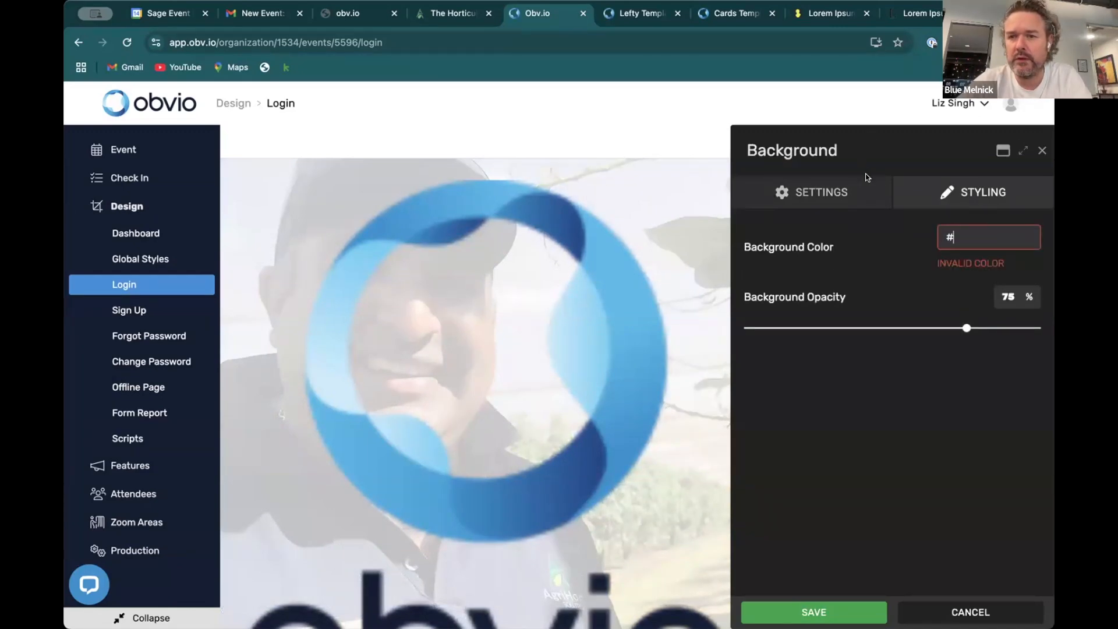
text(083102)
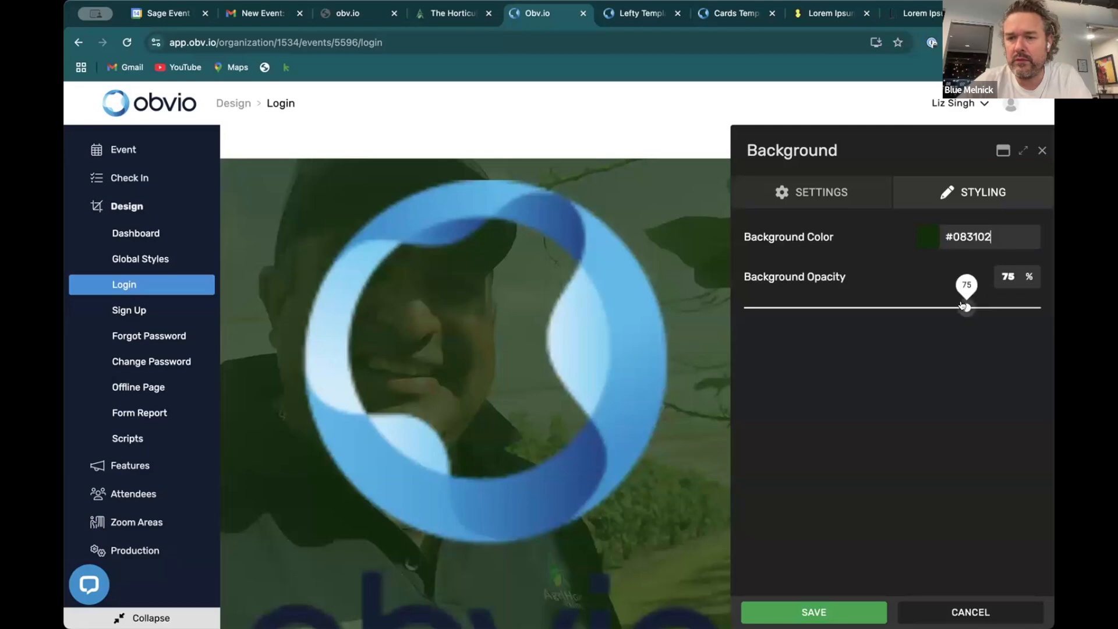
drag(963, 305, 1012, 308)
click(830, 612)
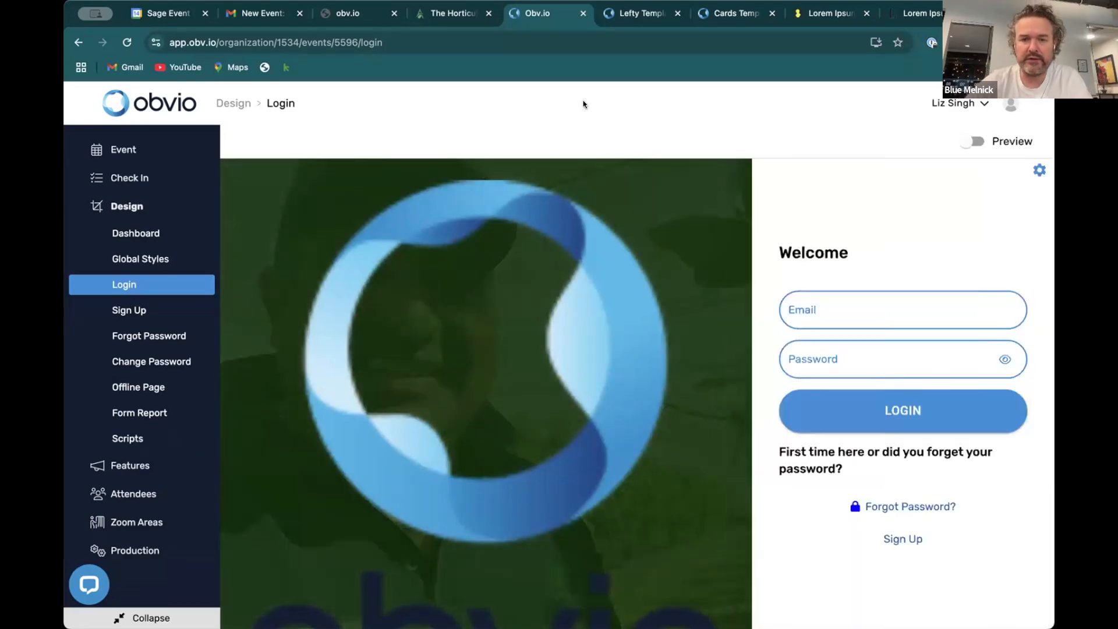
Upload the white Horticulture Event logo as the login page's logo image, skip resizing it, and save.
click(715, 191)
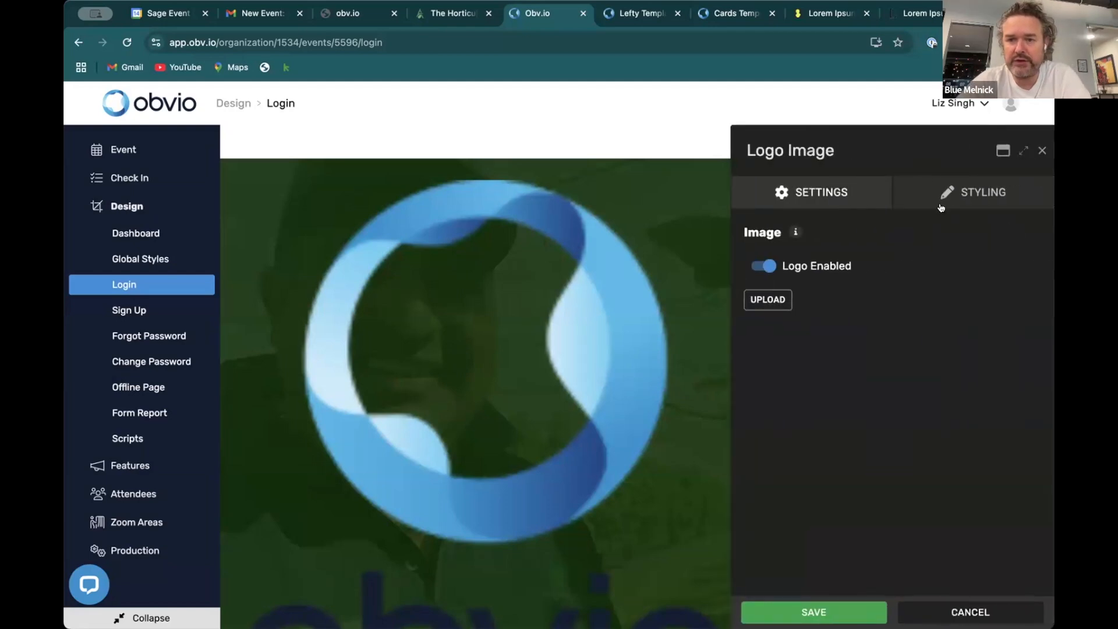
click(767, 298)
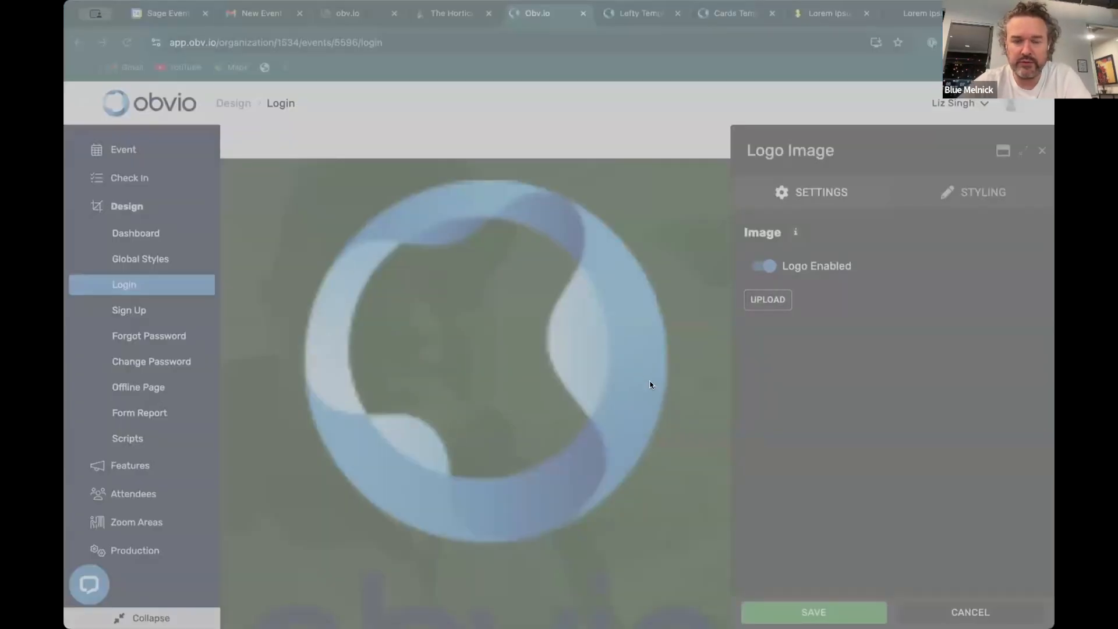
click(901, 442)
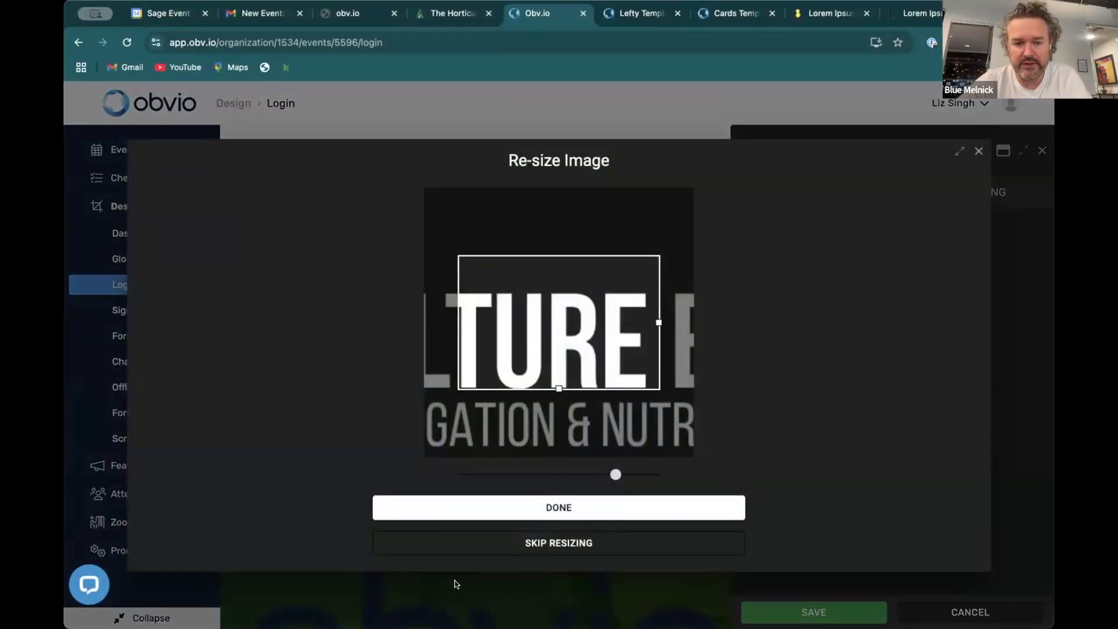
click(528, 545)
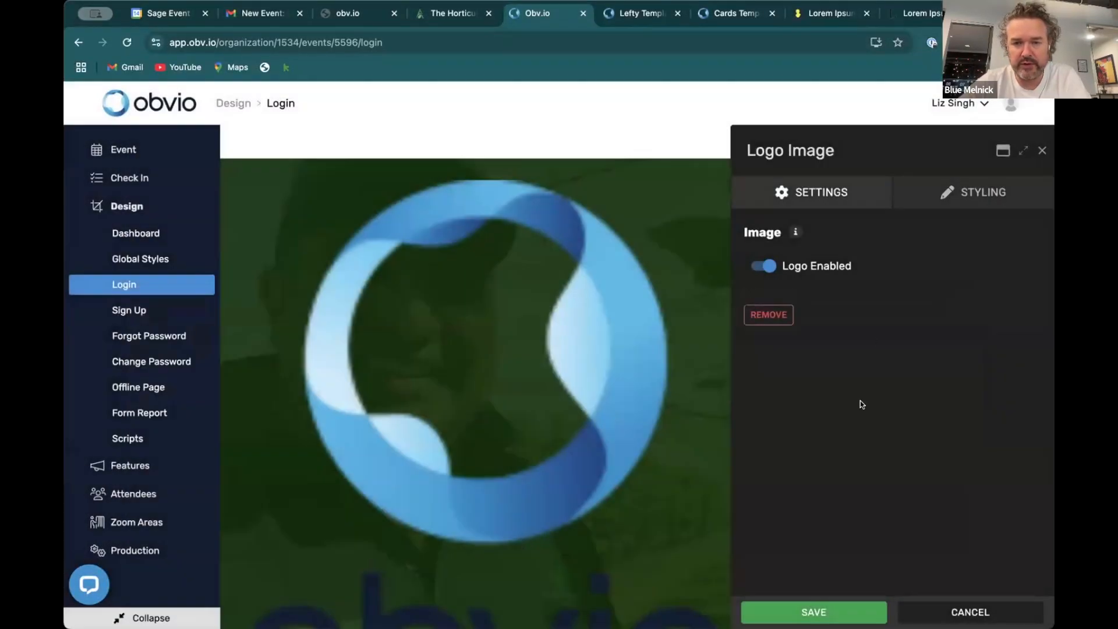
click(813, 612)
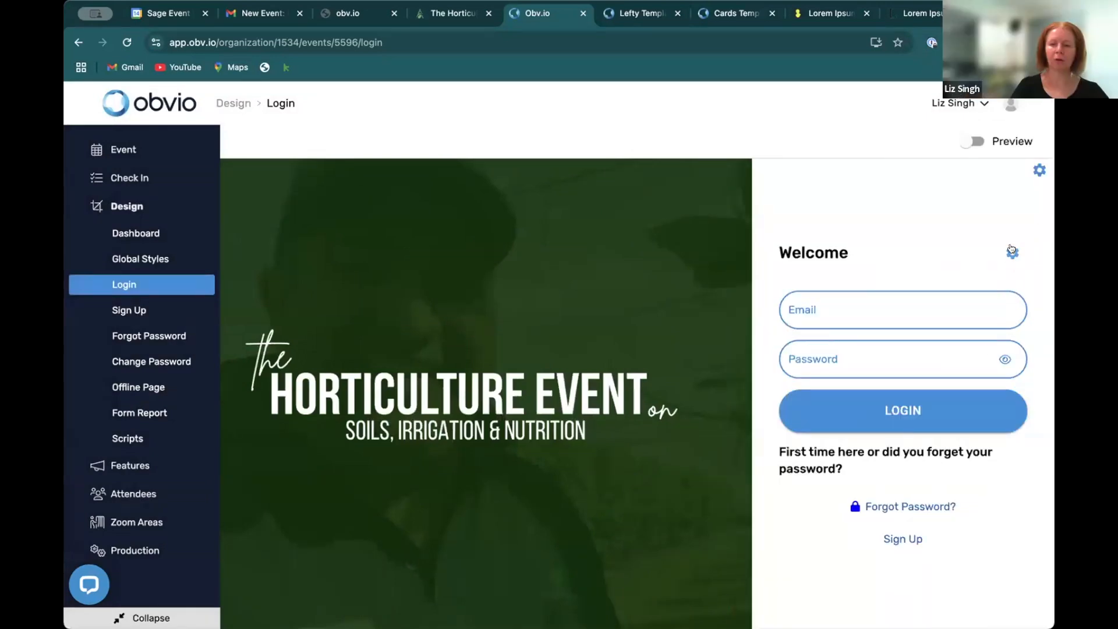
Change the login title to "Welcome to the Event!" in the Raleway font and save it.
click(1012, 251)
text(to )
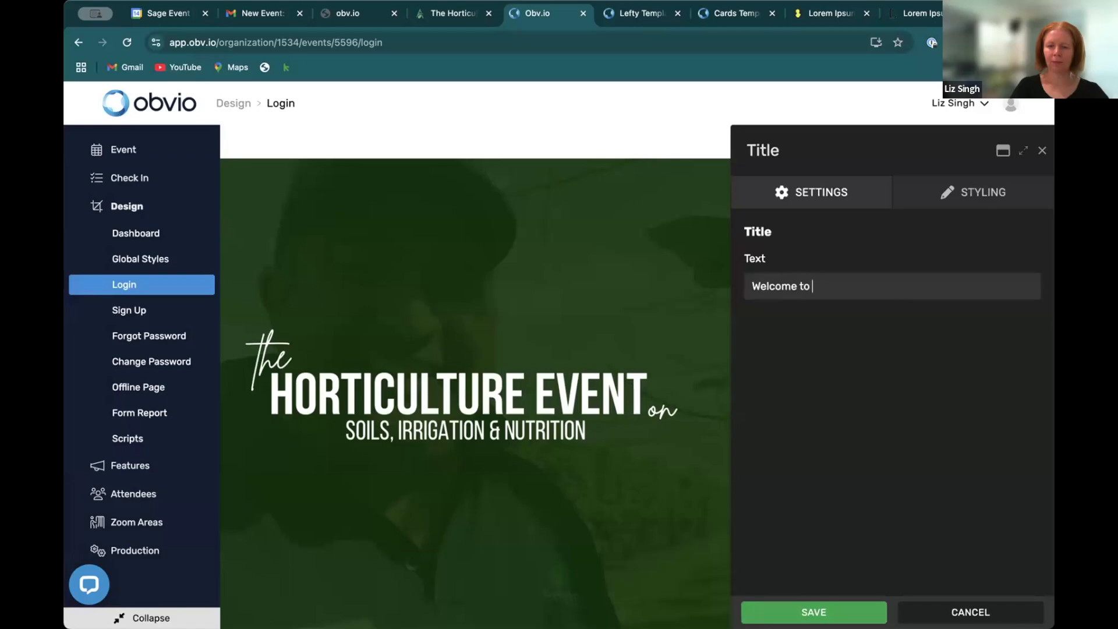
text(the Event!)
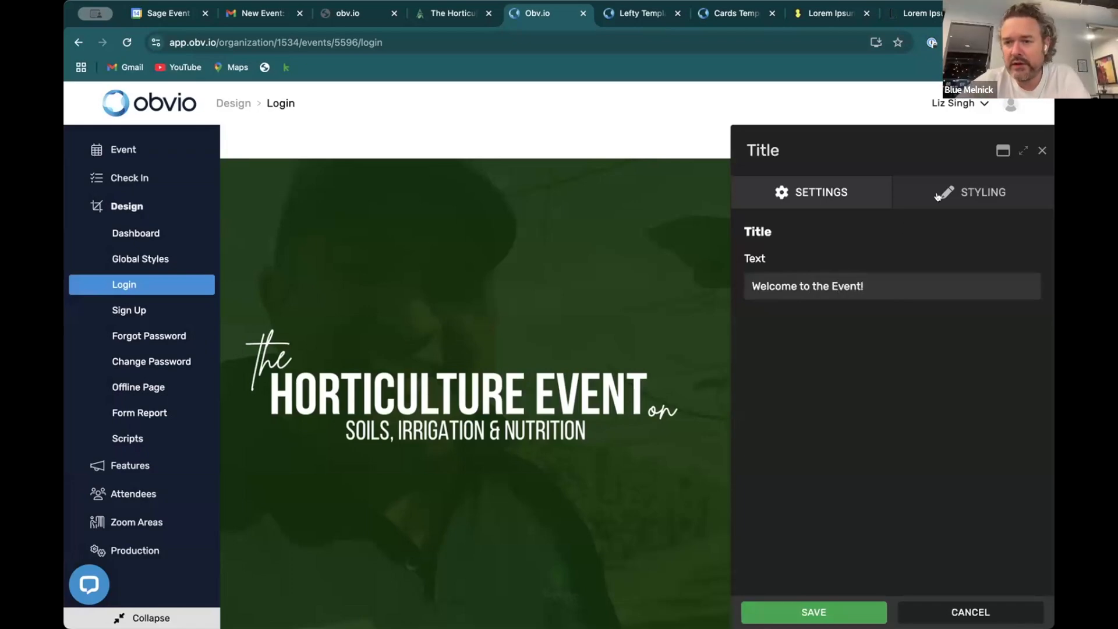
click(973, 192)
click(878, 297)
text(rale)
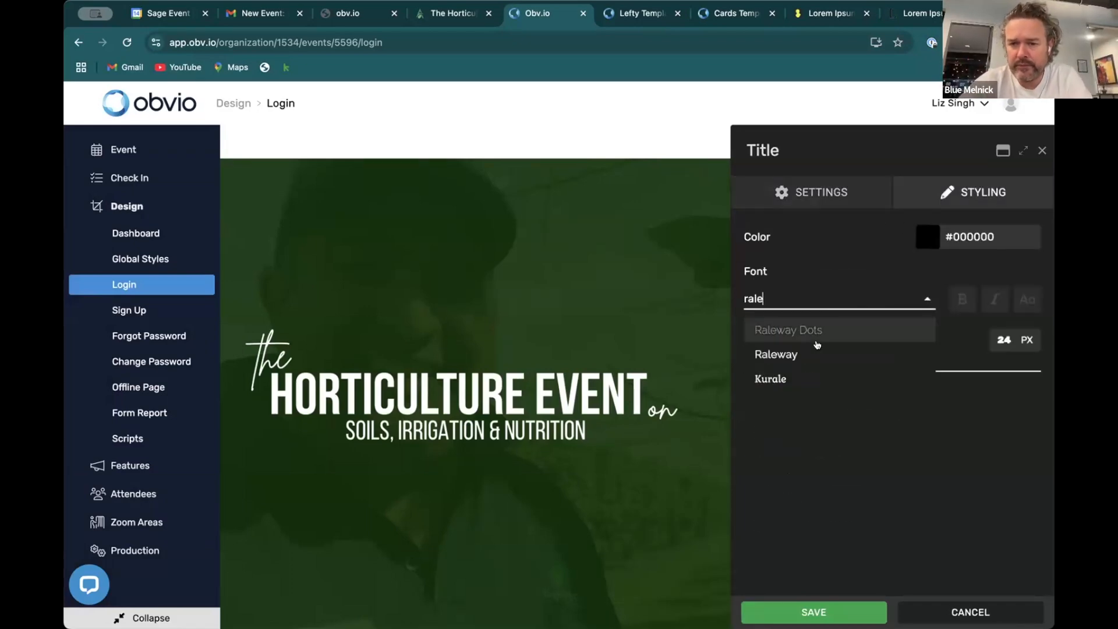
click(833, 353)
click(826, 605)
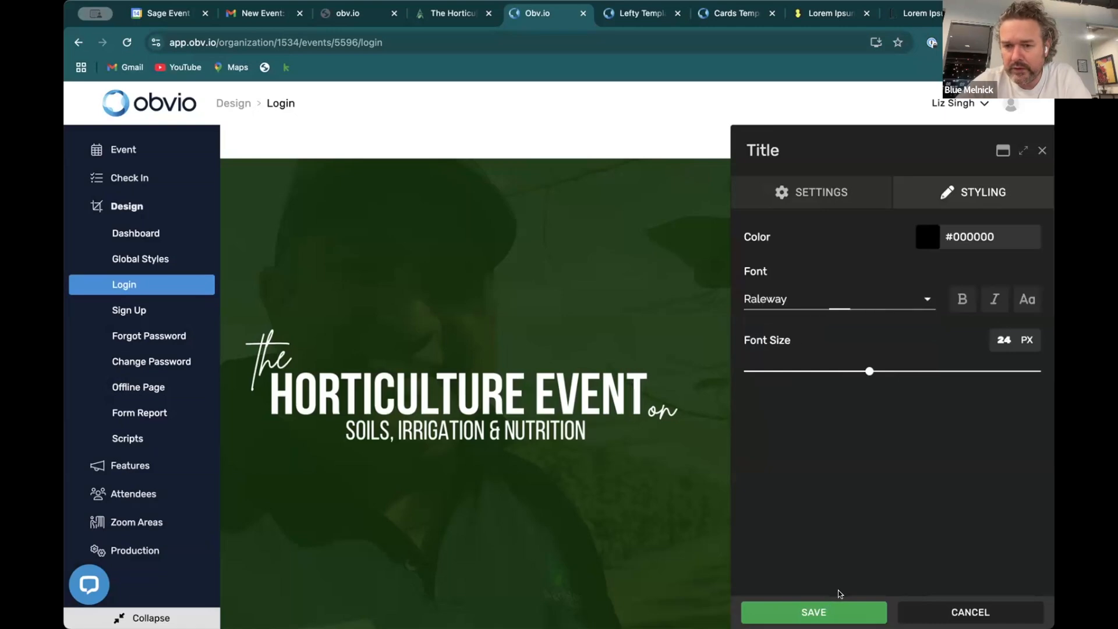
Set the label color and border color of the login form's email field to #083102.
click(1009, 302)
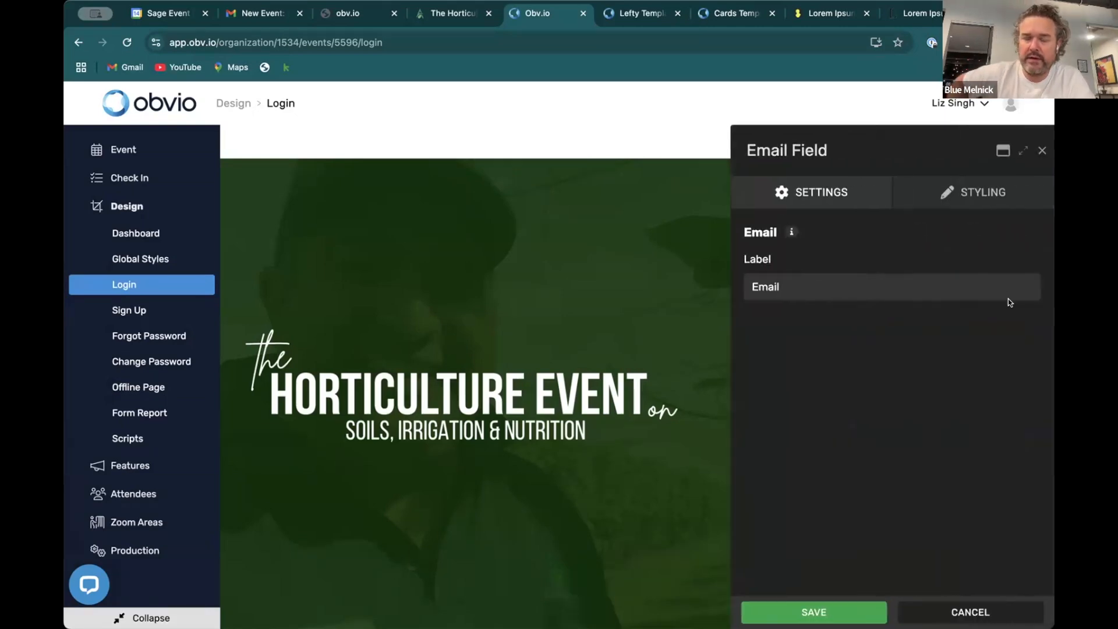
click(980, 191)
triple_click(957, 321)
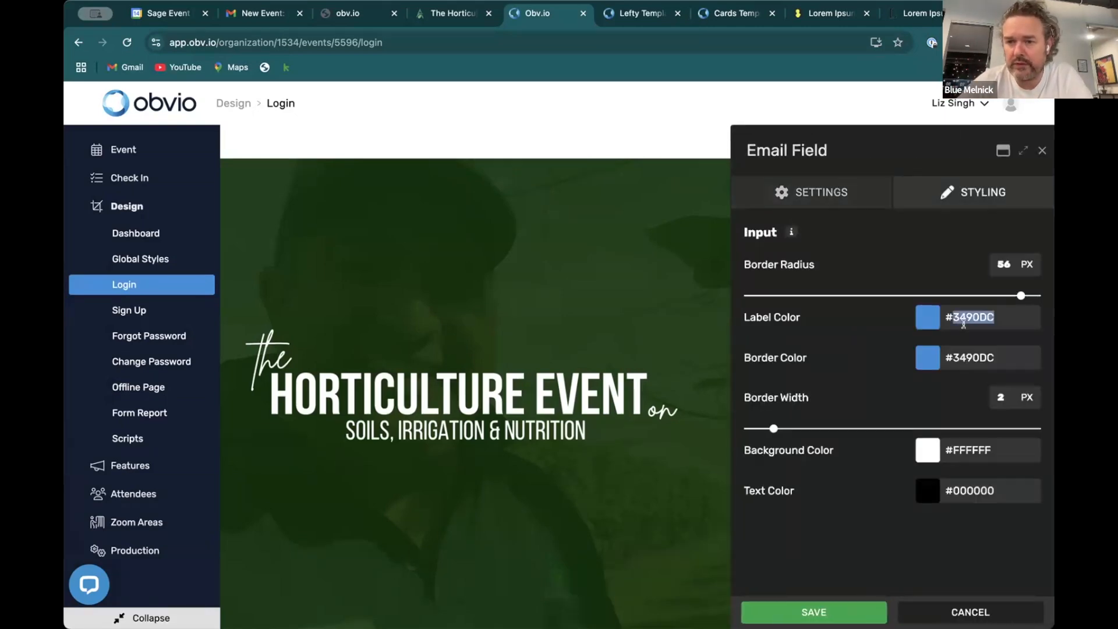
text(#083102)
triple_click(965, 355)
text(#083102)
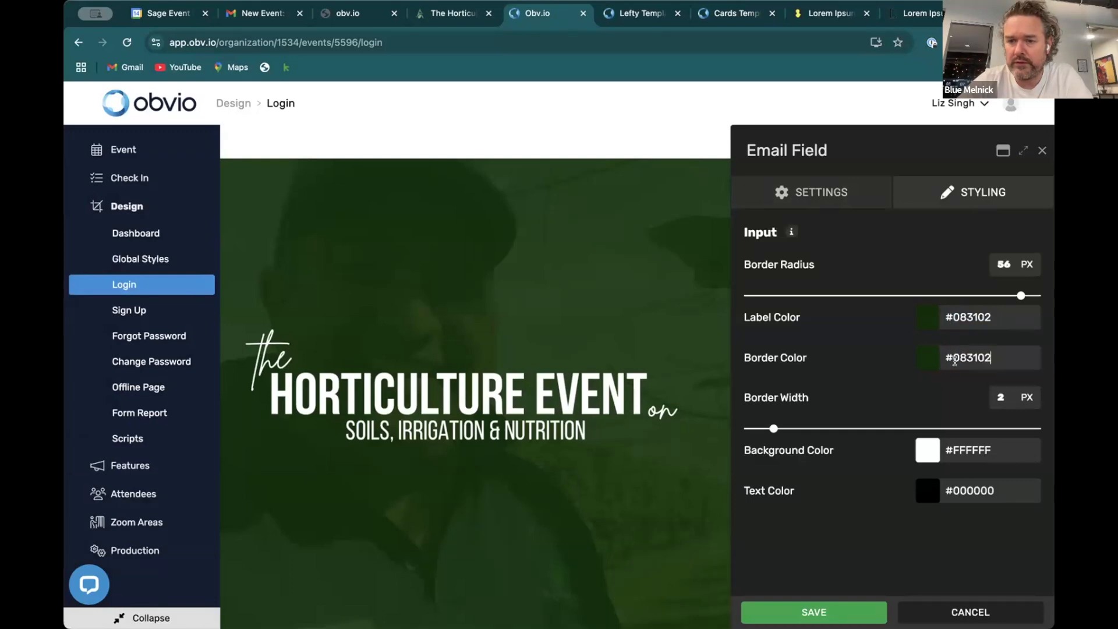
Set the email field's border radius to 0 px and border width to 1 px, and save the field.
drag(1021, 295, 744, 295)
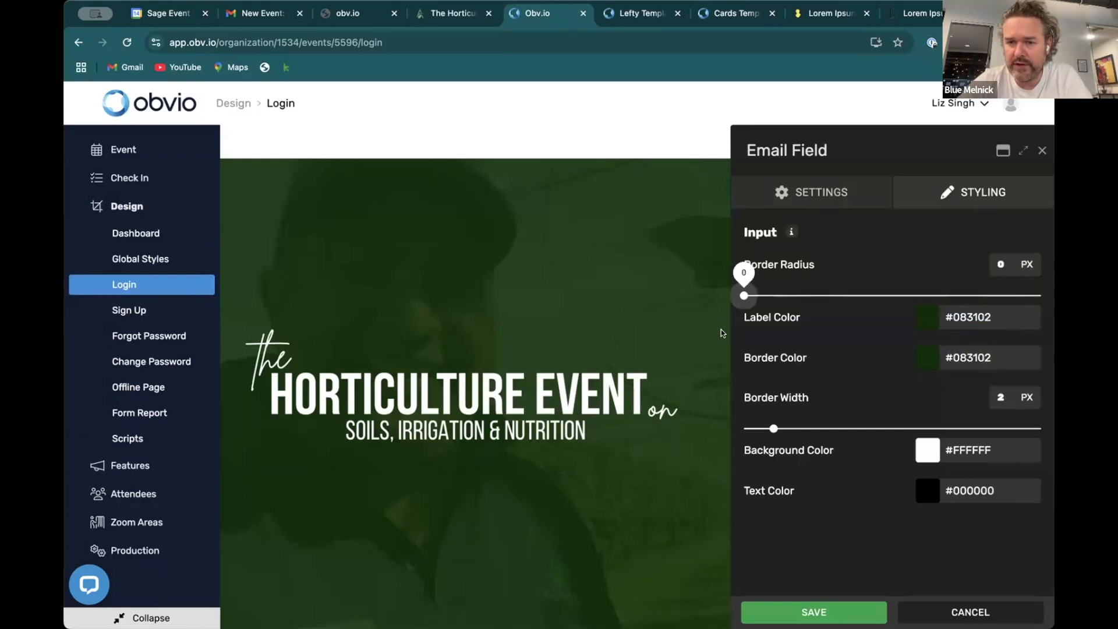
drag(773, 428, 758, 429)
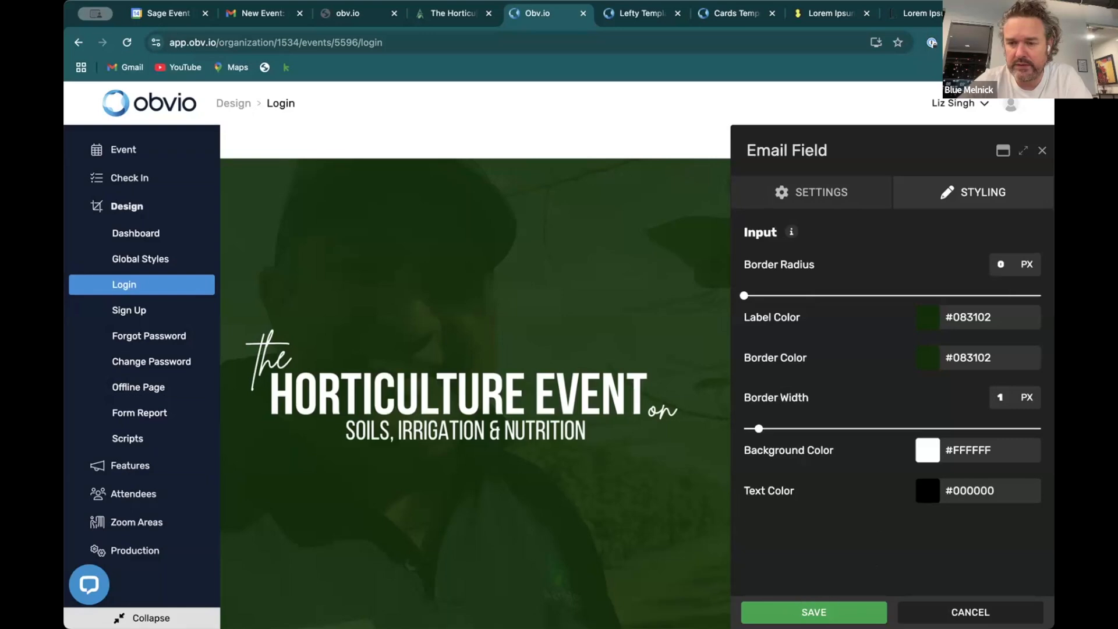
click(813, 612)
Set the solid background color of the login form's submit button to #083102.
click(902, 410)
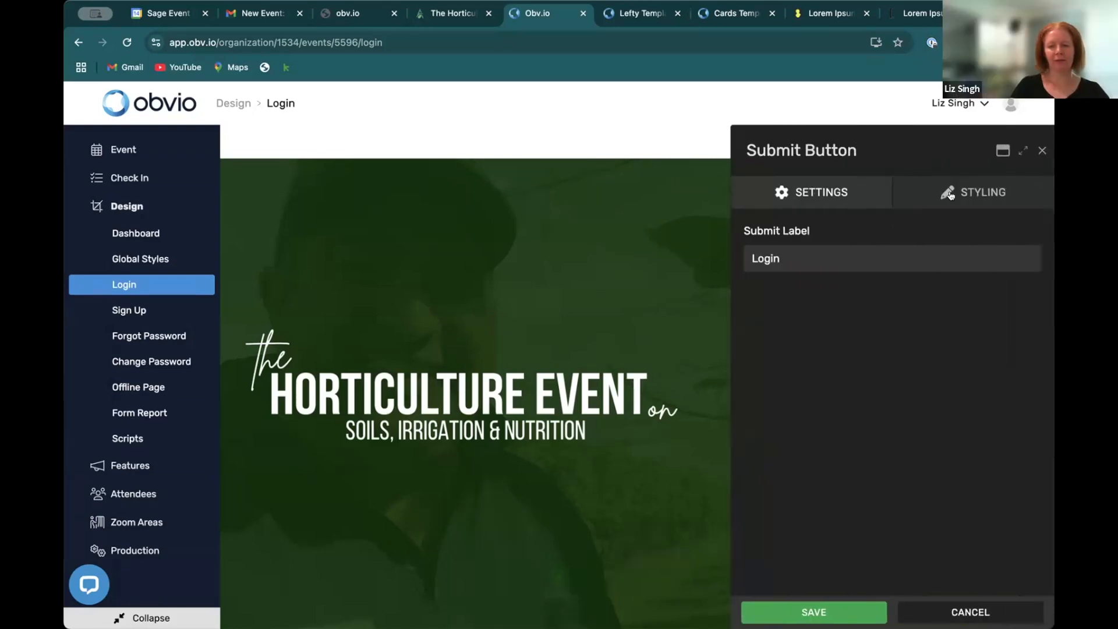
click(949, 195)
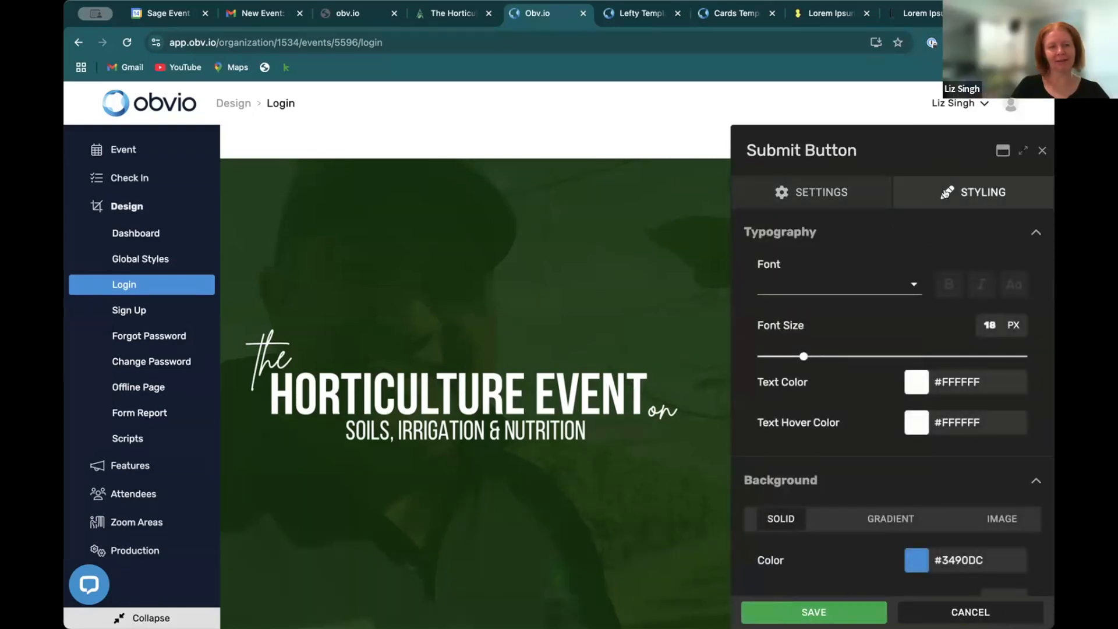
double_click(961, 559)
text(083102)
scroll(983, 412, down, 4)
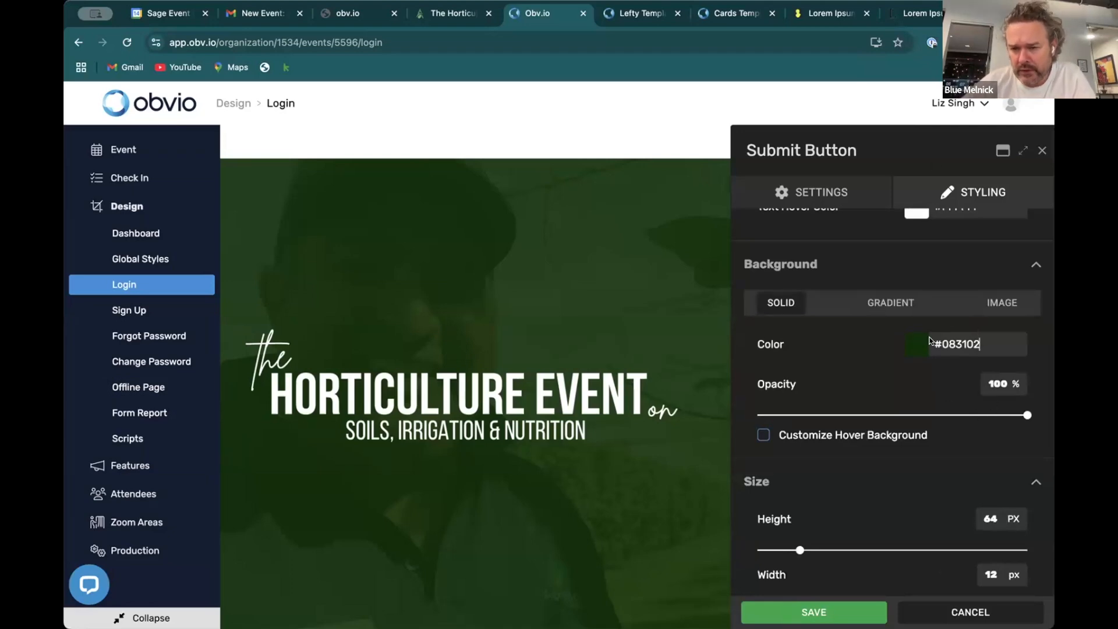
Set the border radius of the login submit button to 0 px.
scroll(969, 396, down, 5)
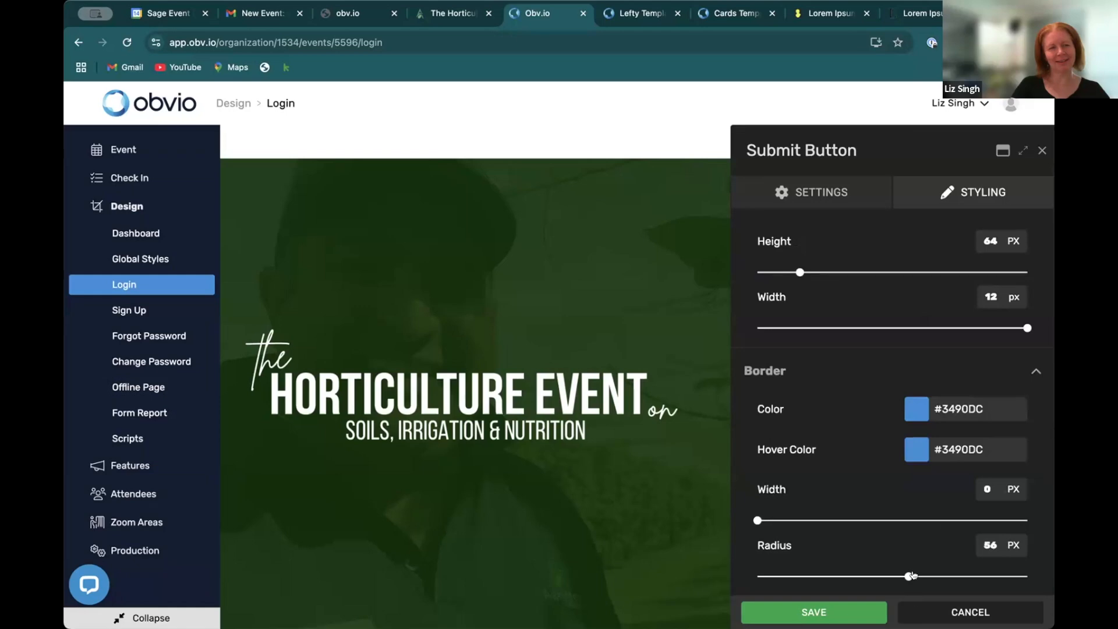
drag(909, 576, 757, 579)
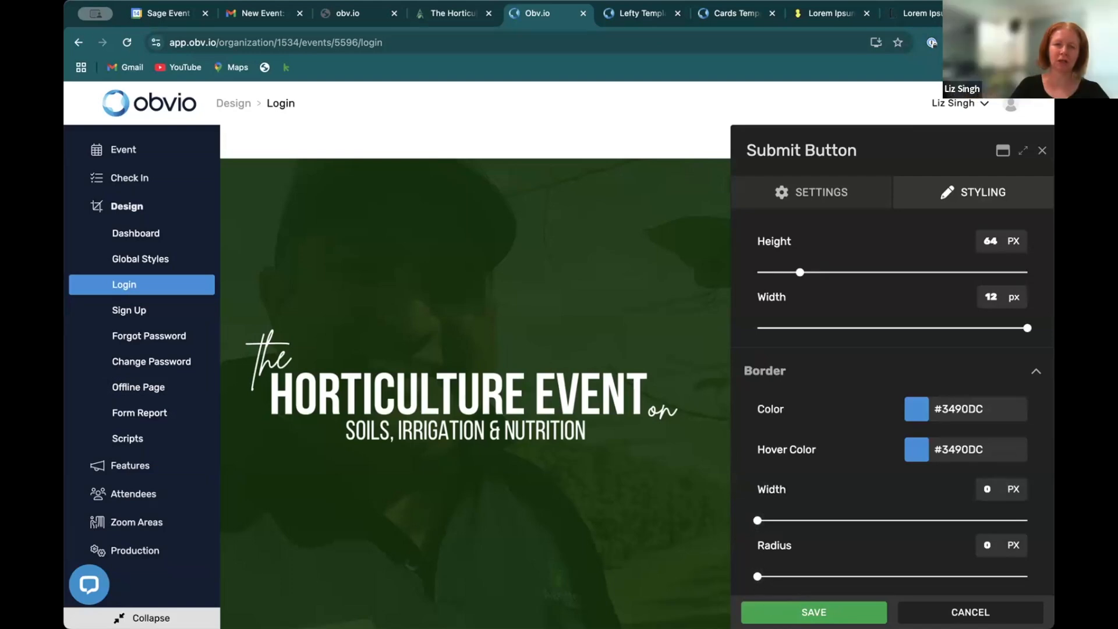
drag(758, 576, 731, 574)
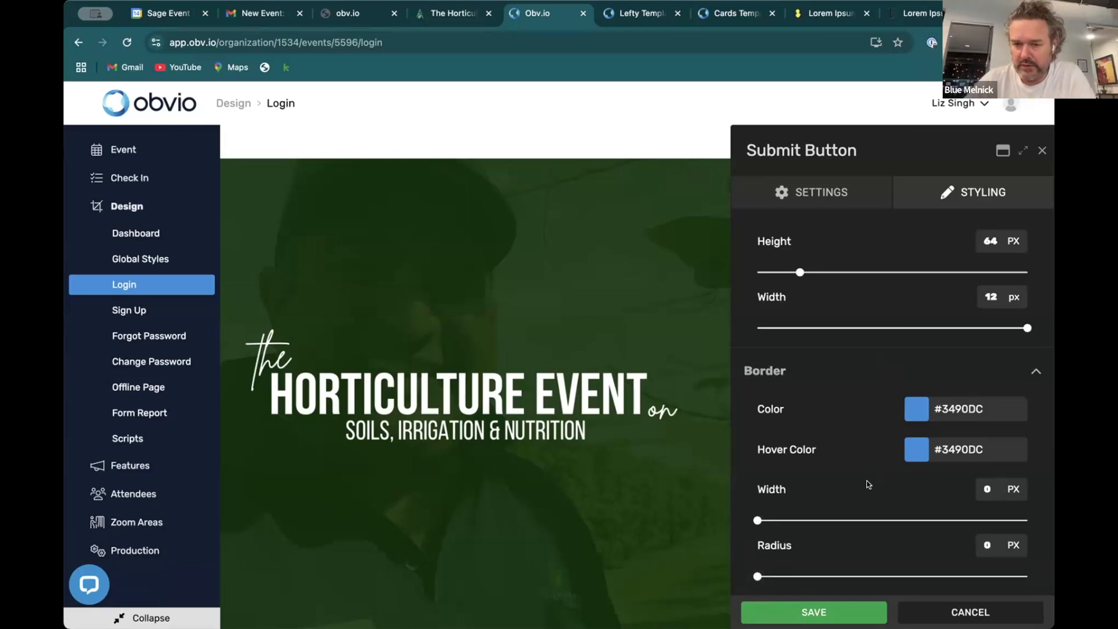
Enable a custom hover background for the login submit button, set its solid color to #193e15, and save the button.
scroll(873, 472, up, 5)
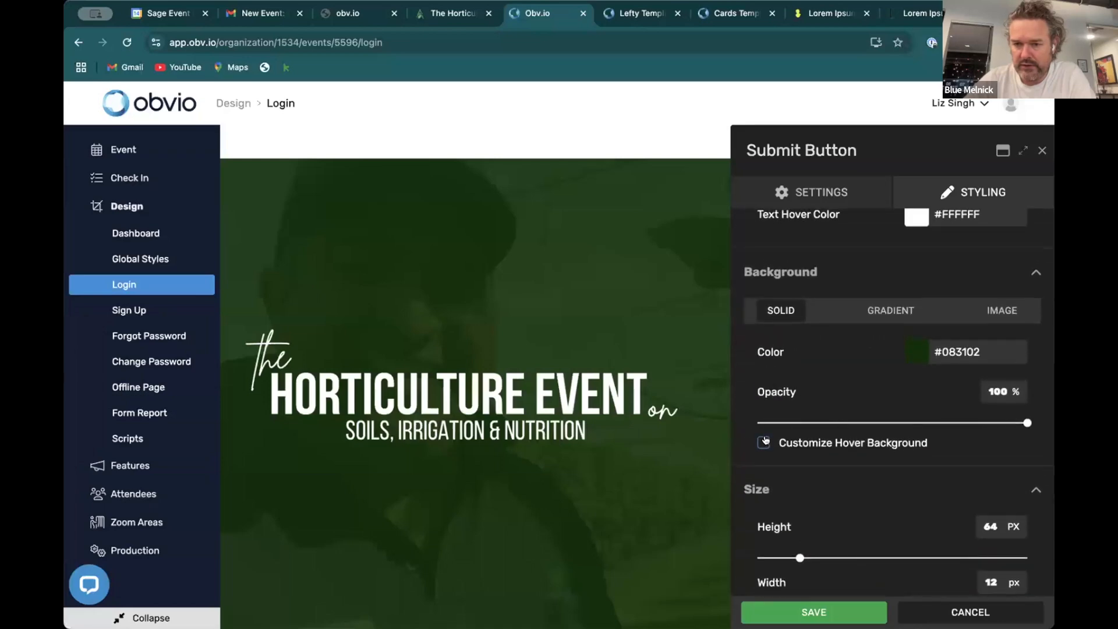
click(785, 444)
double_click(958, 513)
text(083102)
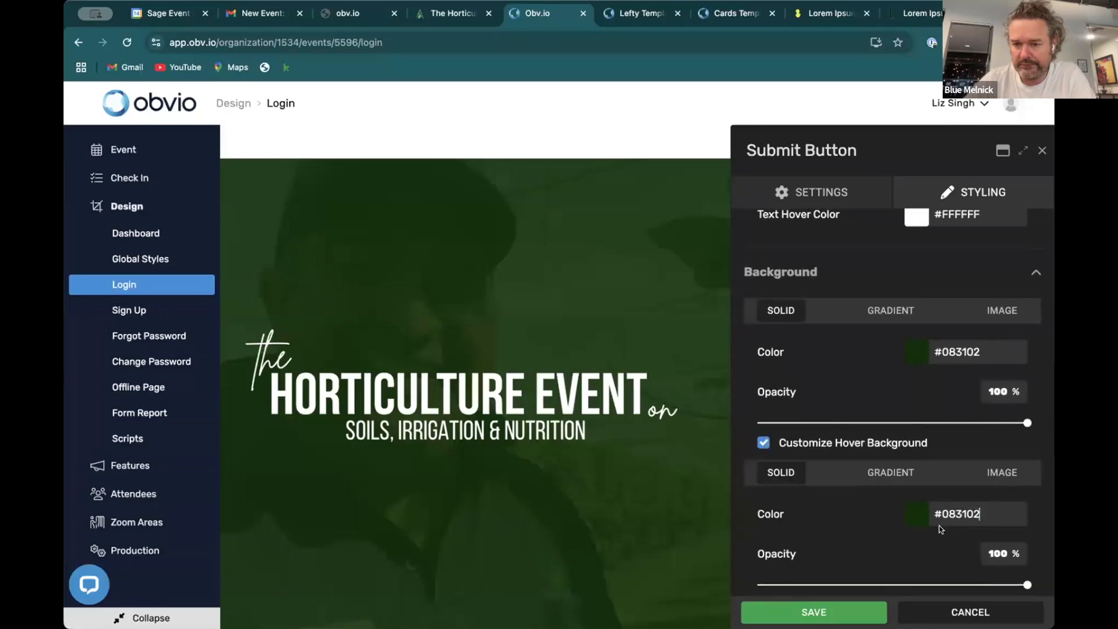
click(912, 516)
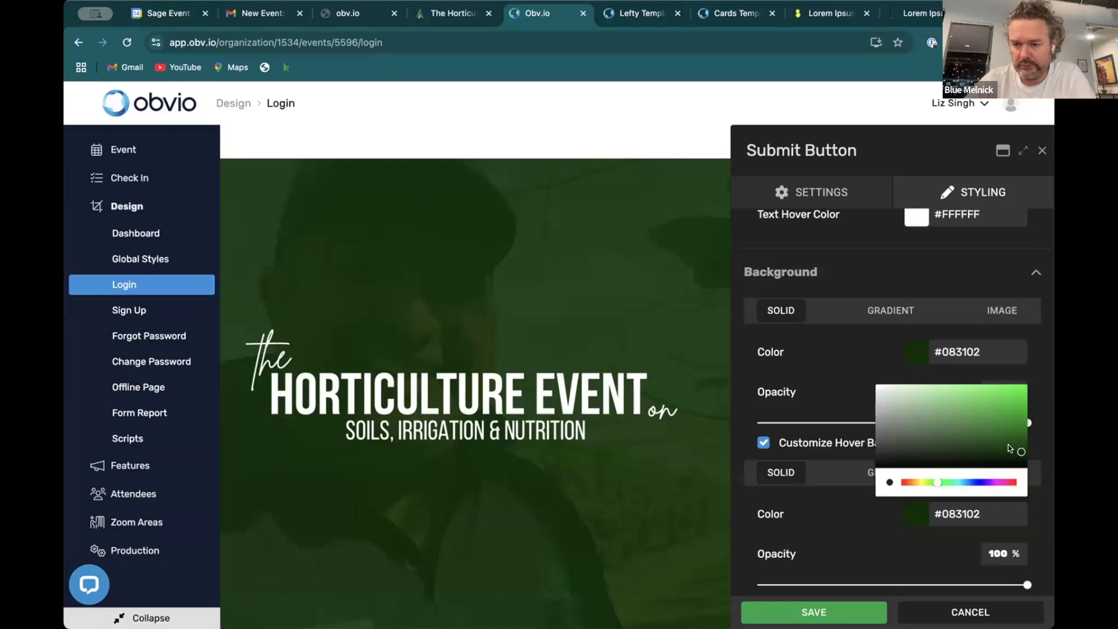
drag(1008, 445, 976, 448)
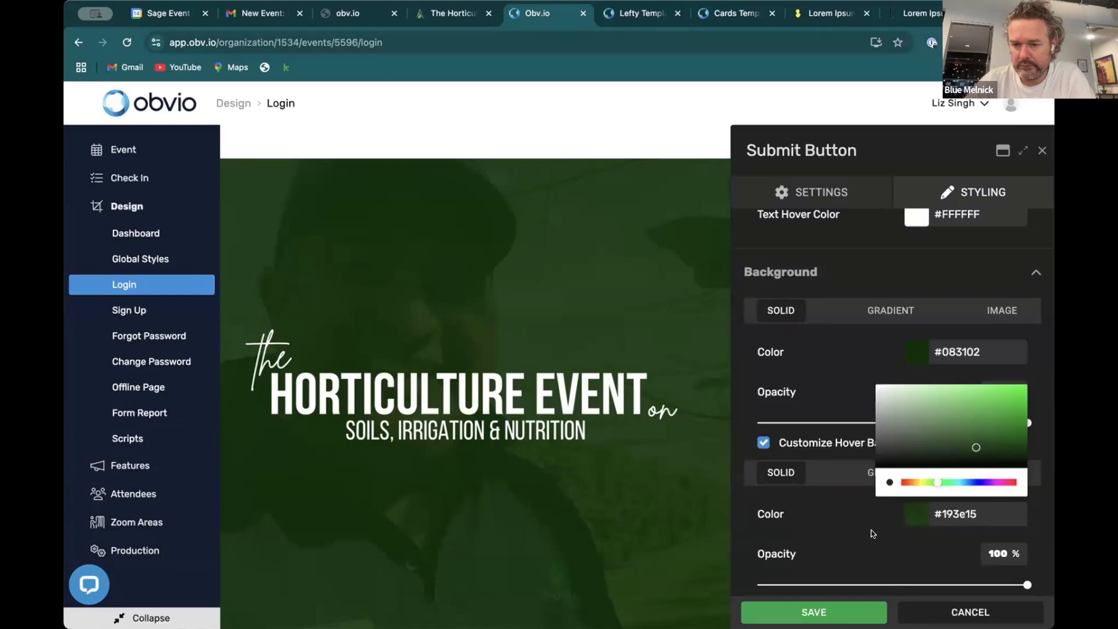
click(872, 532)
click(812, 610)
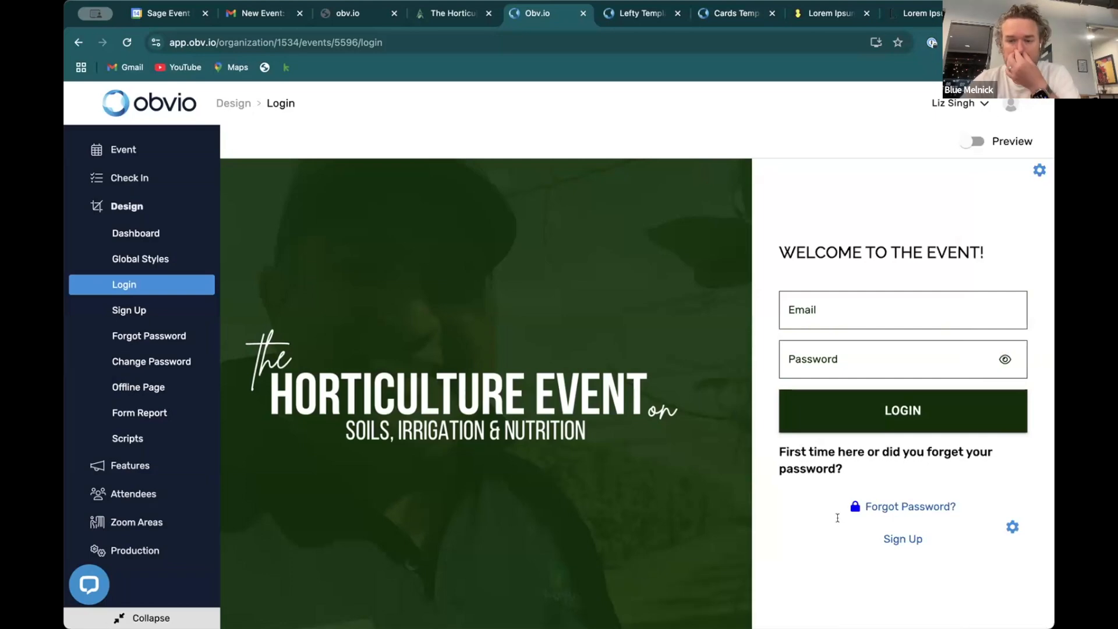
click(972, 141)
click(971, 141)
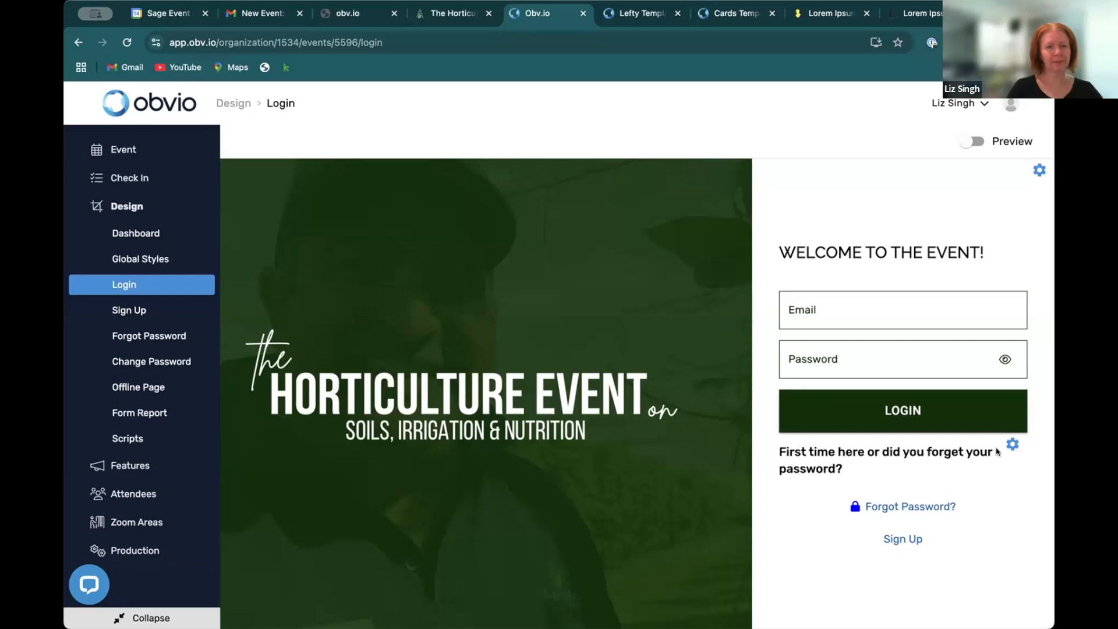
click(1013, 444)
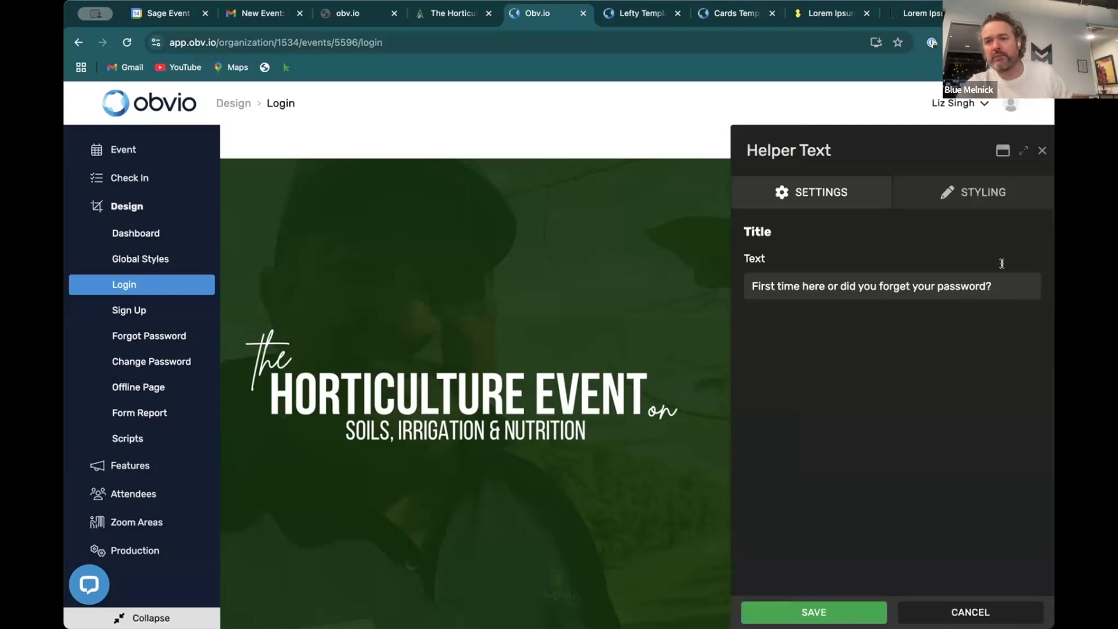
click(1042, 151)
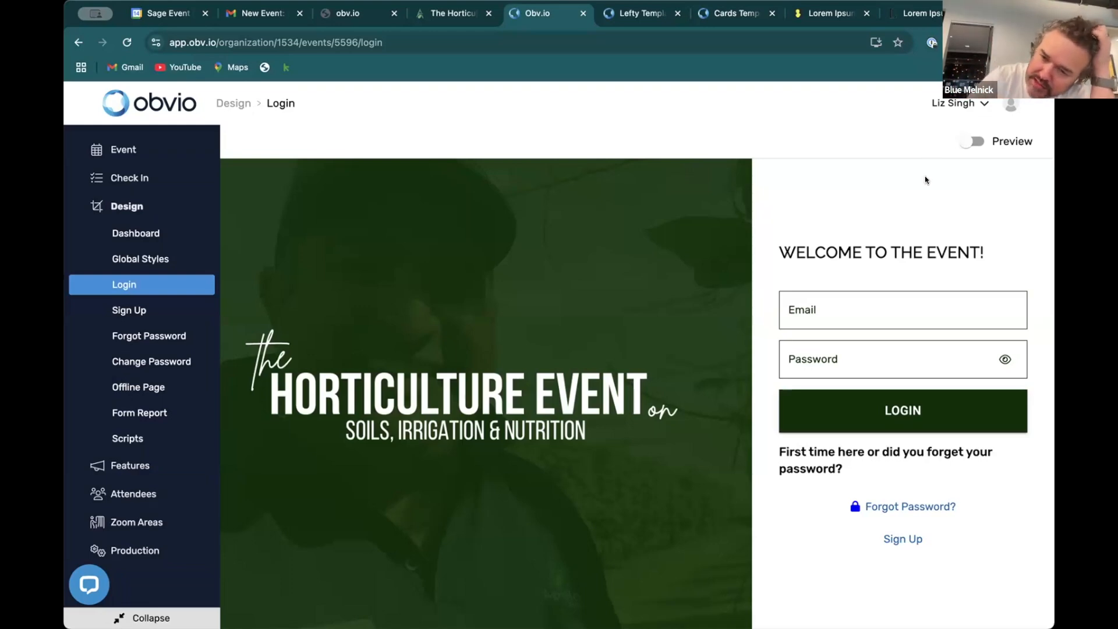
mouse_move(926, 195)
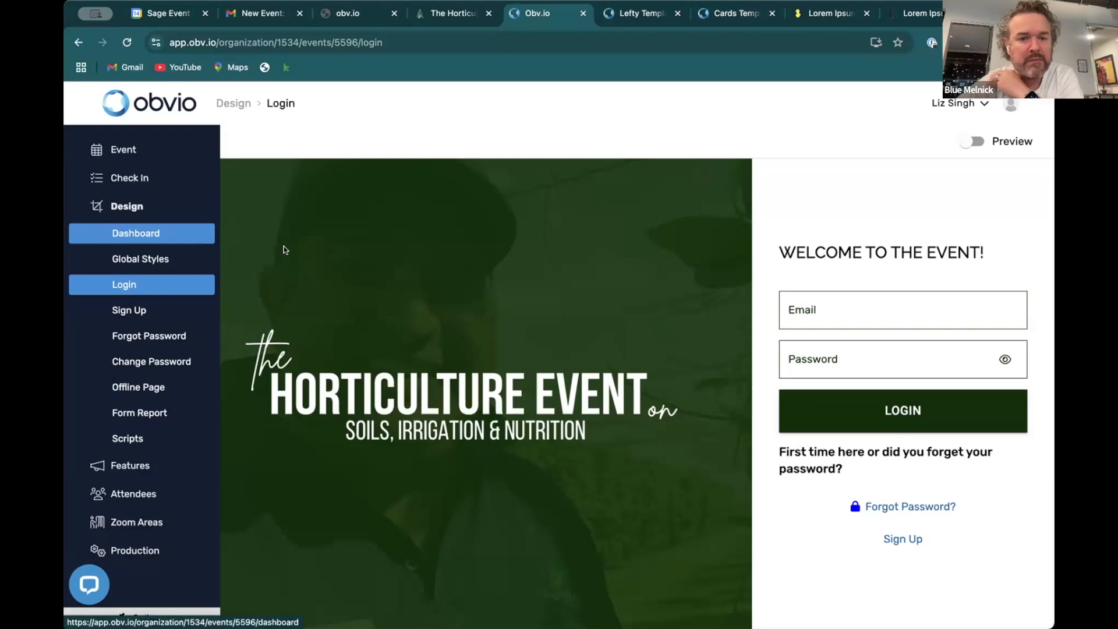
Open the event's check-in Waiver page for editing.
click(142, 156)
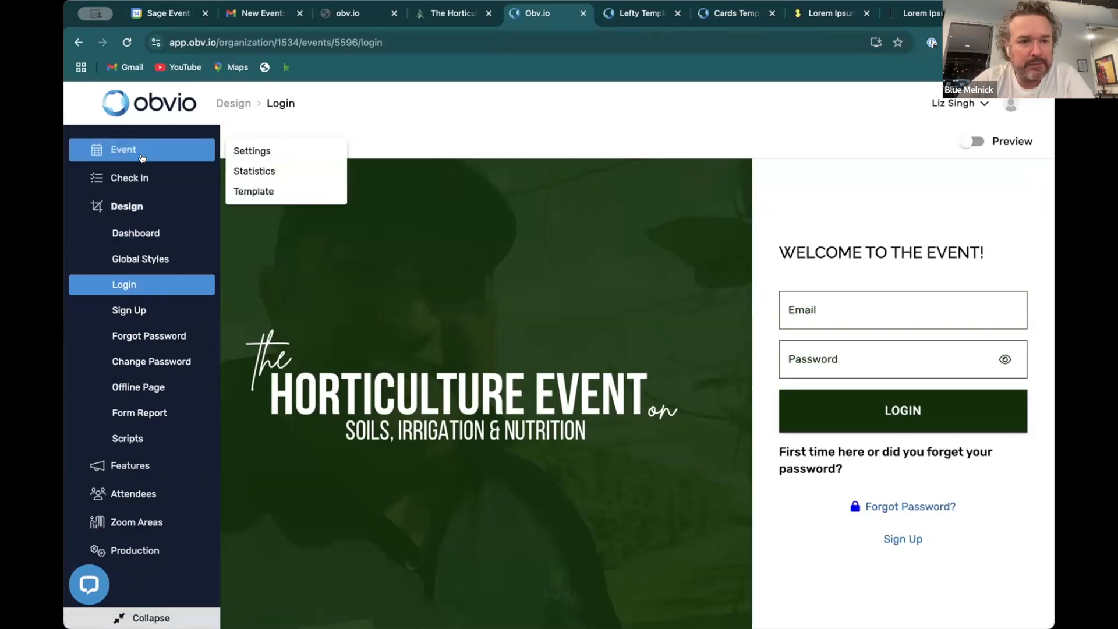
click(254, 171)
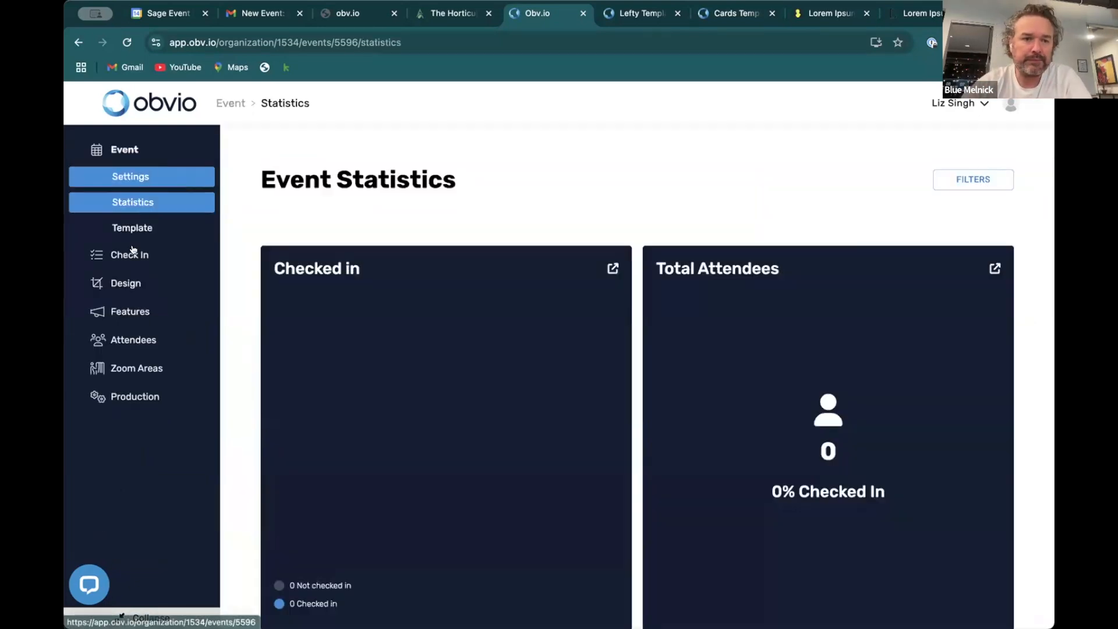
mouse_move(136, 258)
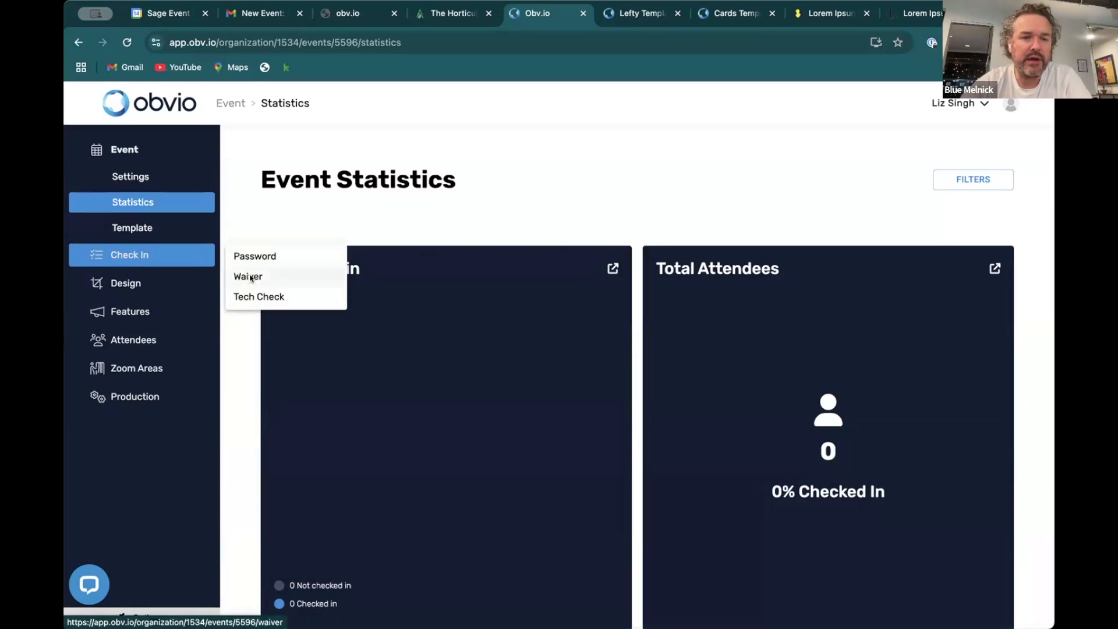
click(250, 277)
click(138, 256)
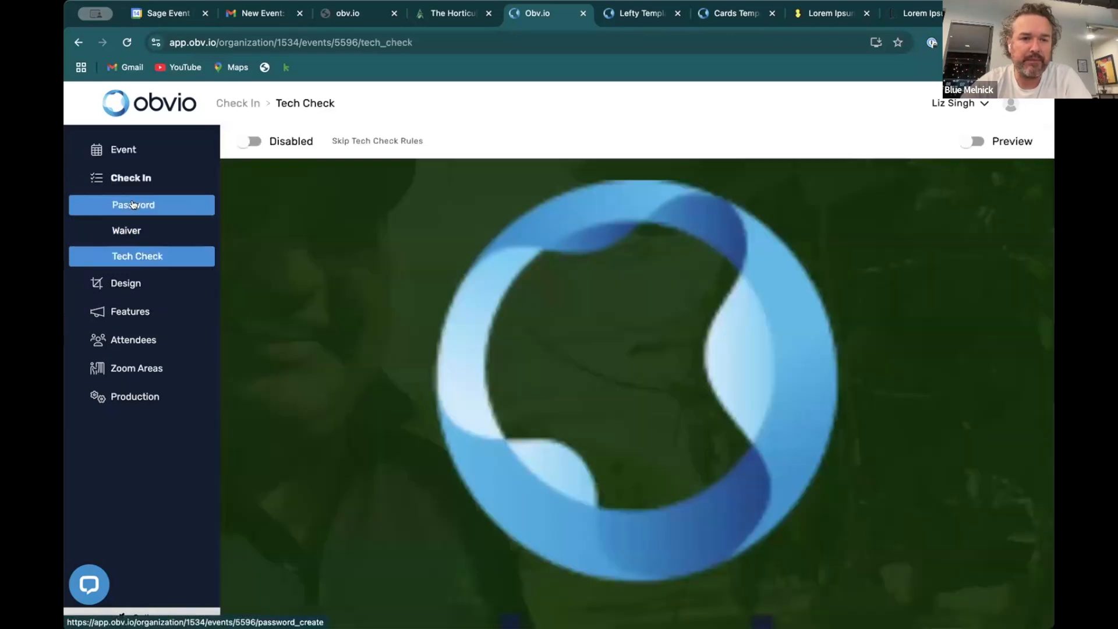
click(133, 204)
click(149, 223)
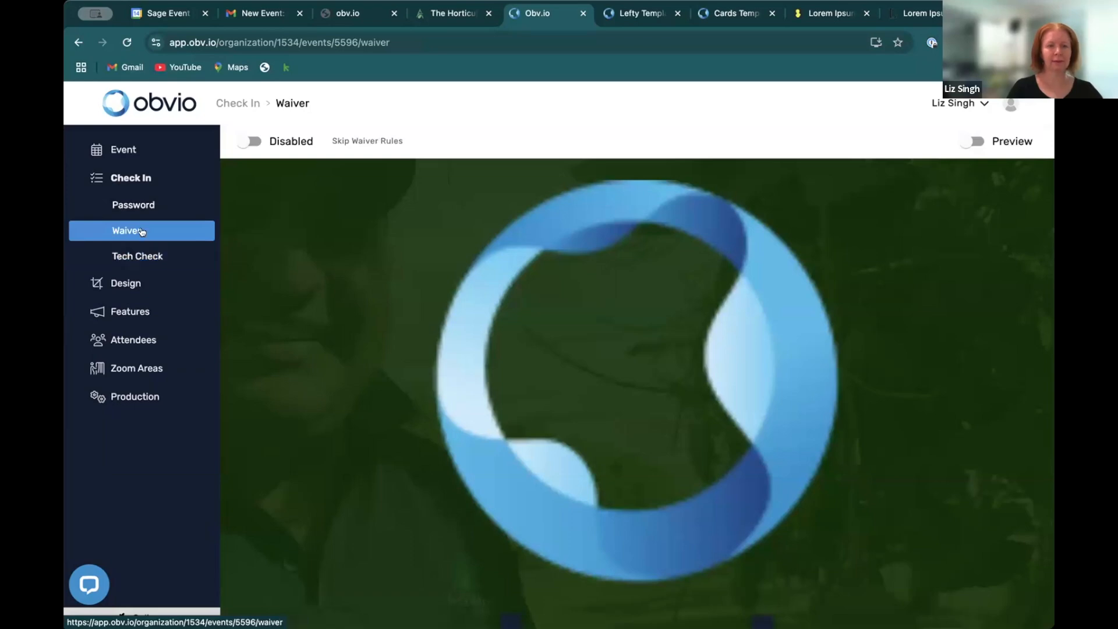
Replace the waiver page's logo with the white Horticulture Event logo, reduce its size, and save it.
click(892, 191)
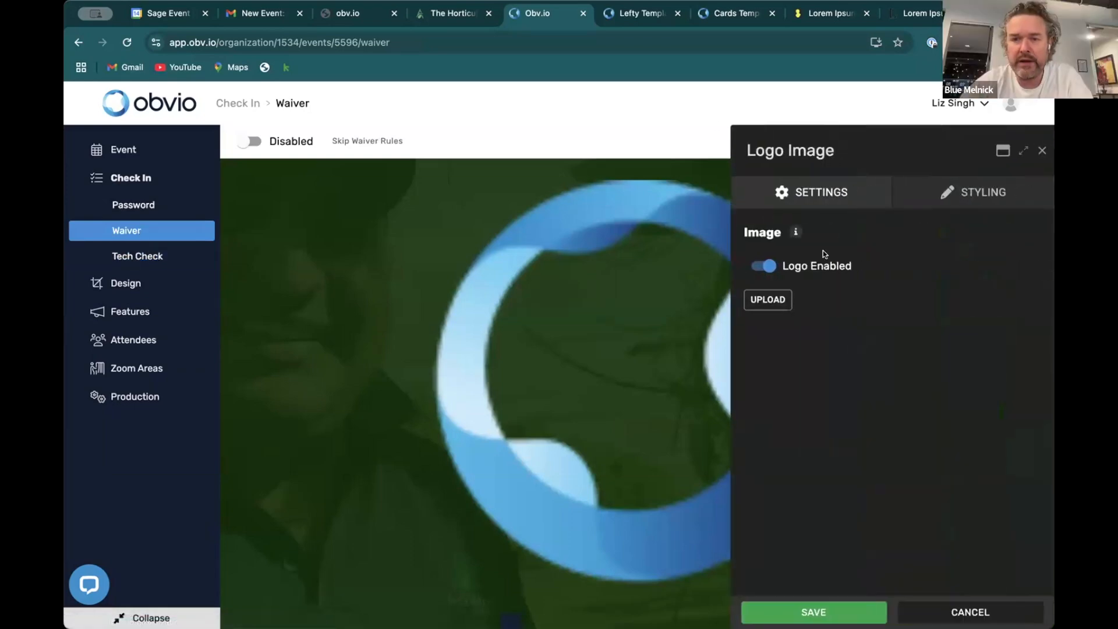
click(769, 301)
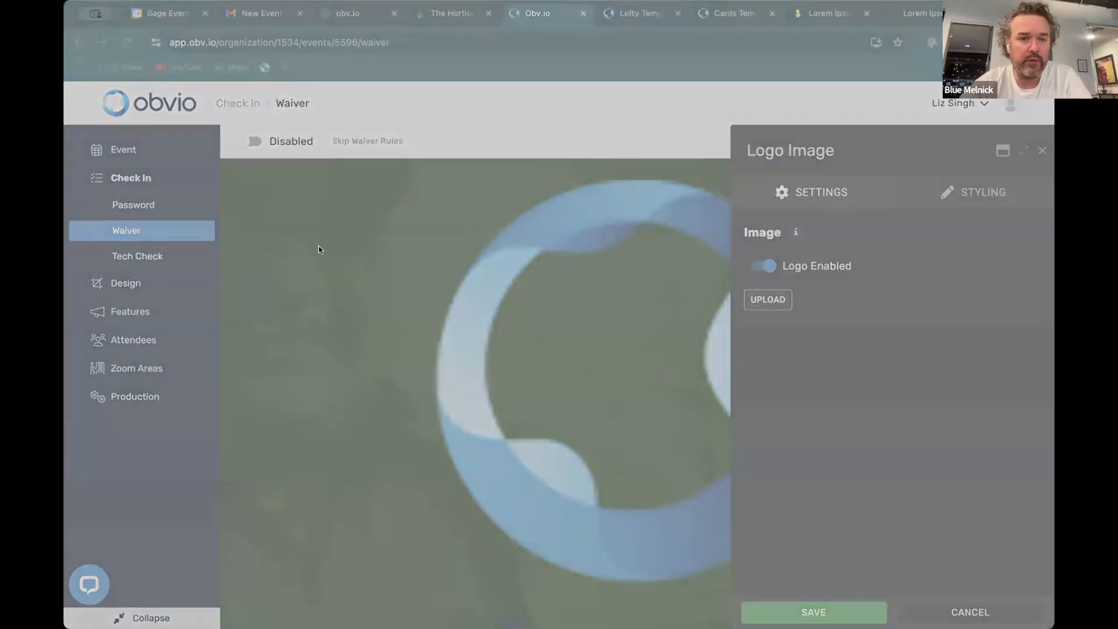
click(920, 447)
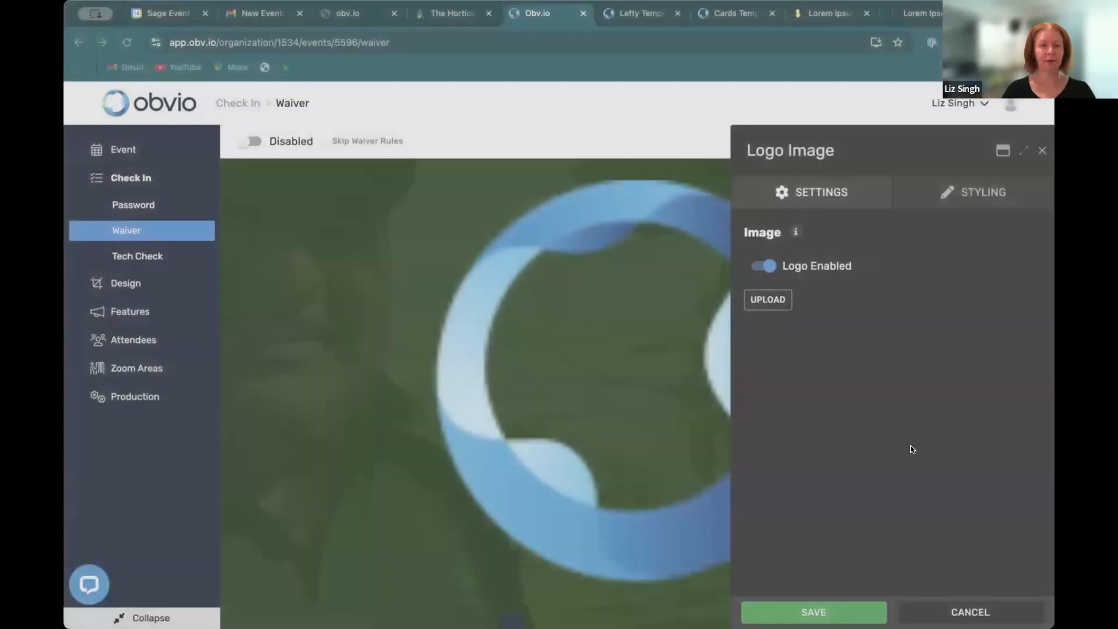
click(550, 543)
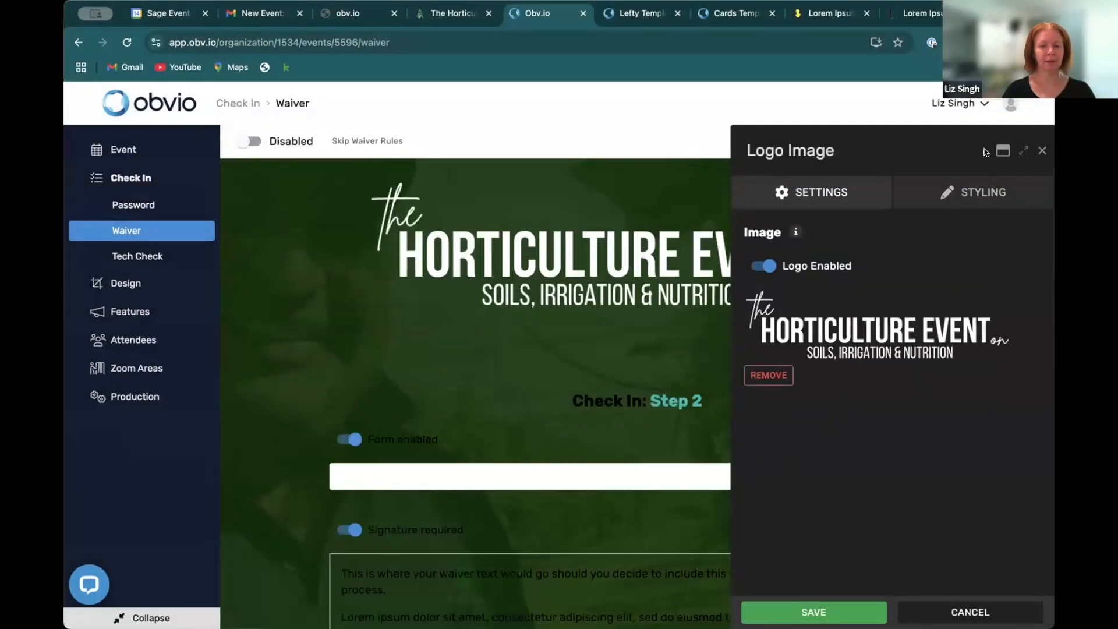
click(935, 192)
drag(1002, 268, 871, 268)
click(816, 609)
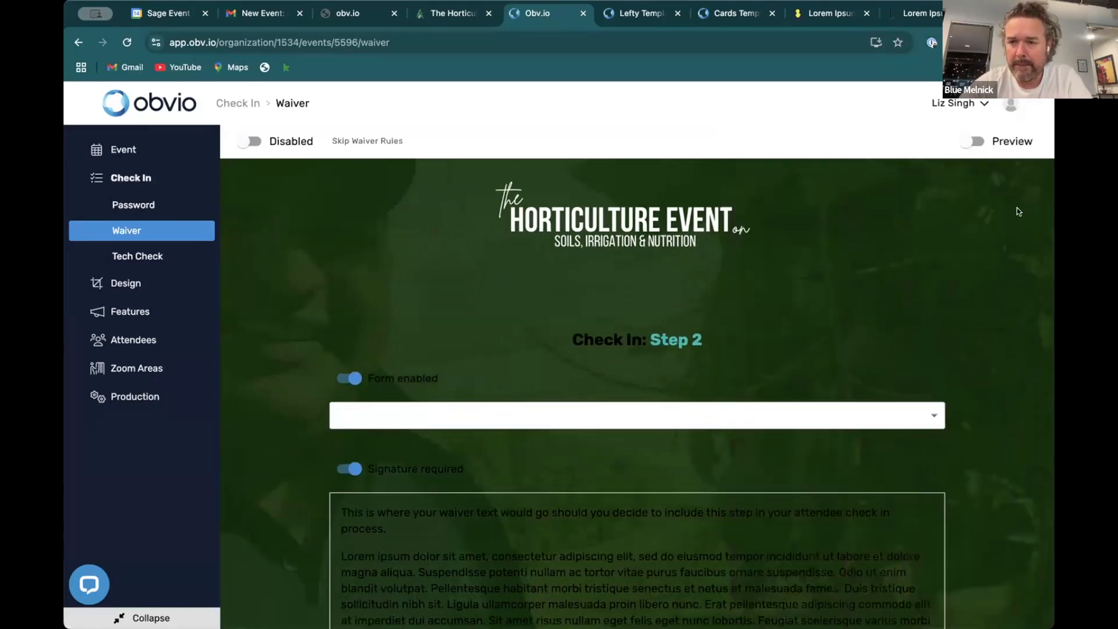
Give the waiver's content panel a #ffffff background color, raise its opacity to partly transparent, and save the panel.
click(1022, 299)
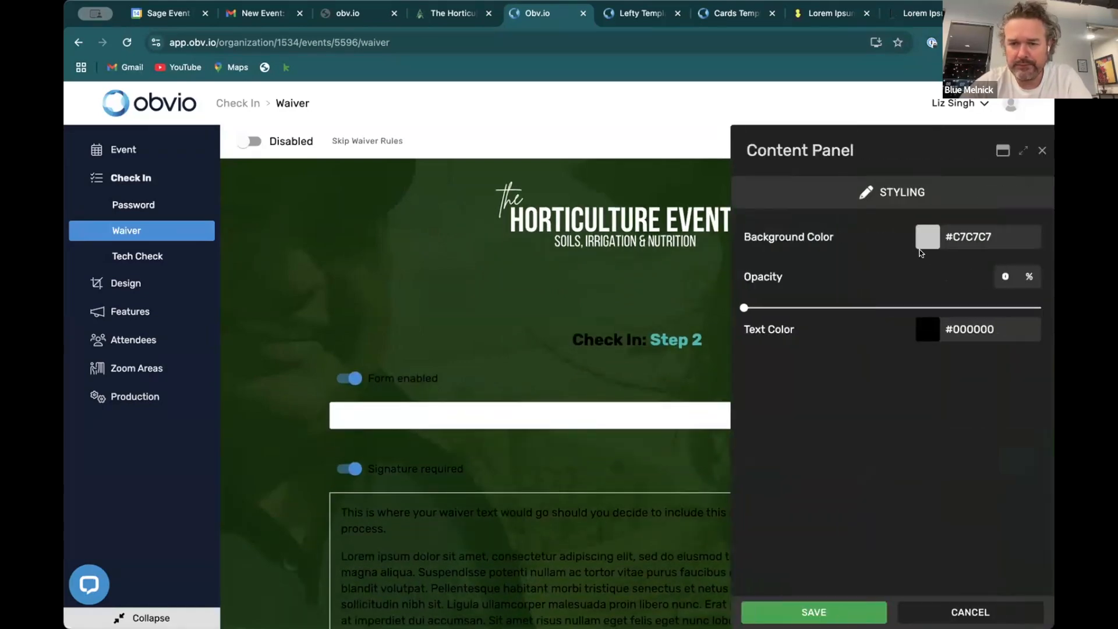
drag(745, 307, 906, 308)
click(922, 237)
drag(893, 260, 857, 233)
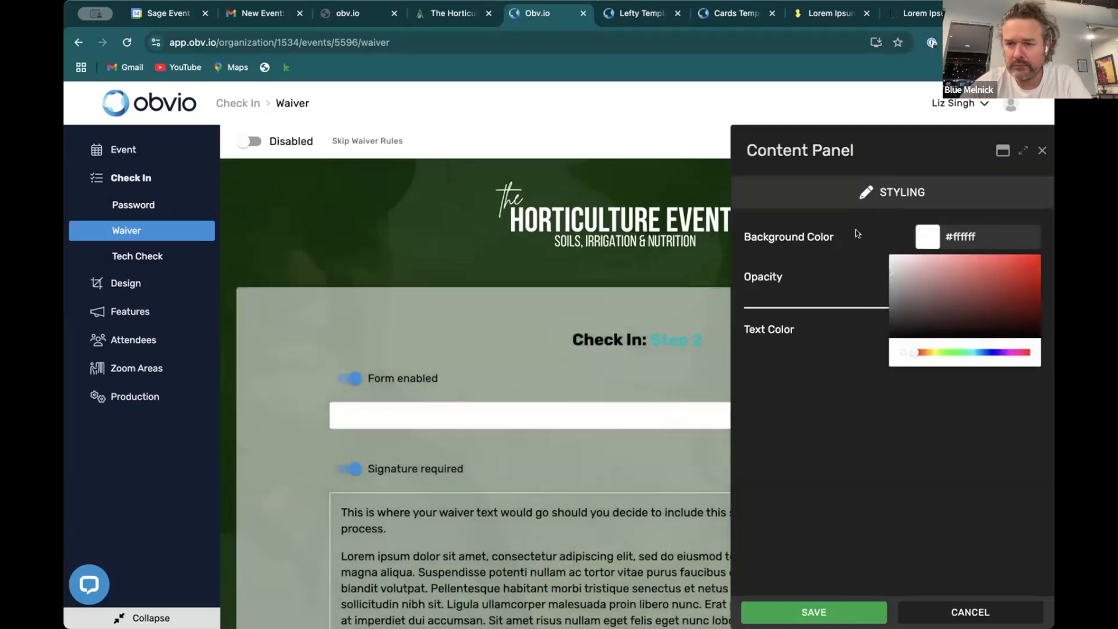
drag(907, 308, 963, 306)
click(825, 609)
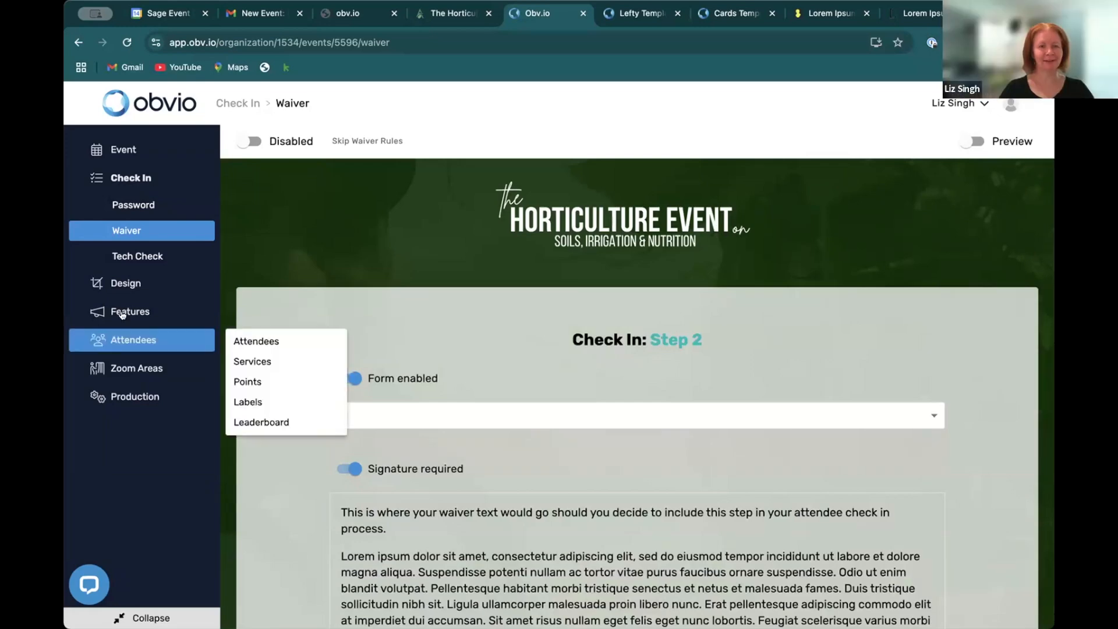
Change the text of the waiver form's submit button to "Next Step".
scroll(298, 453, down, 6)
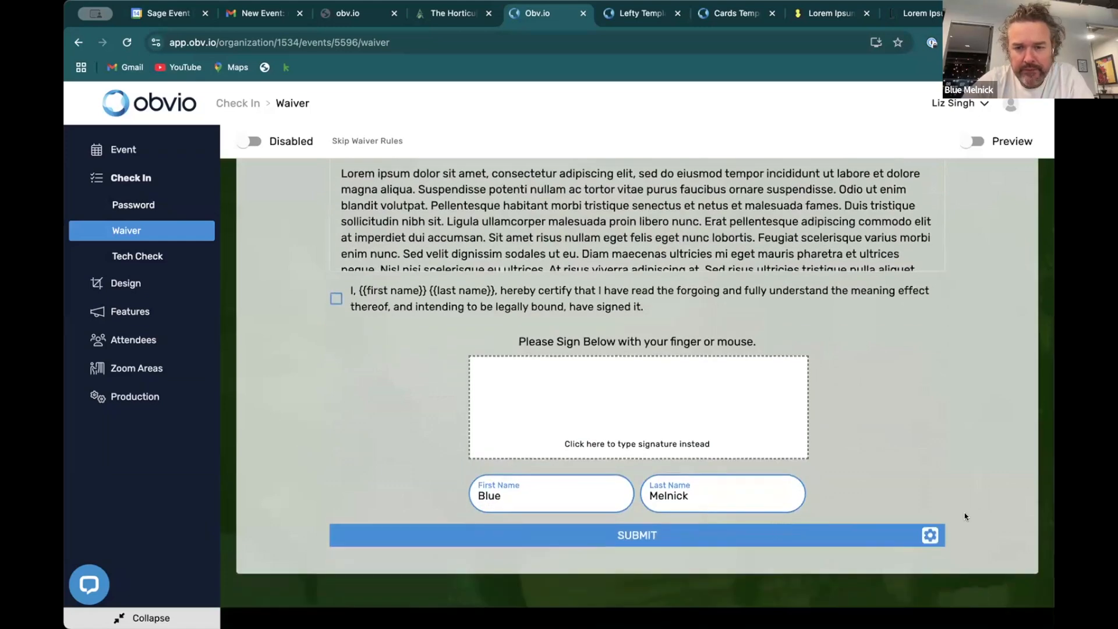
click(930, 535)
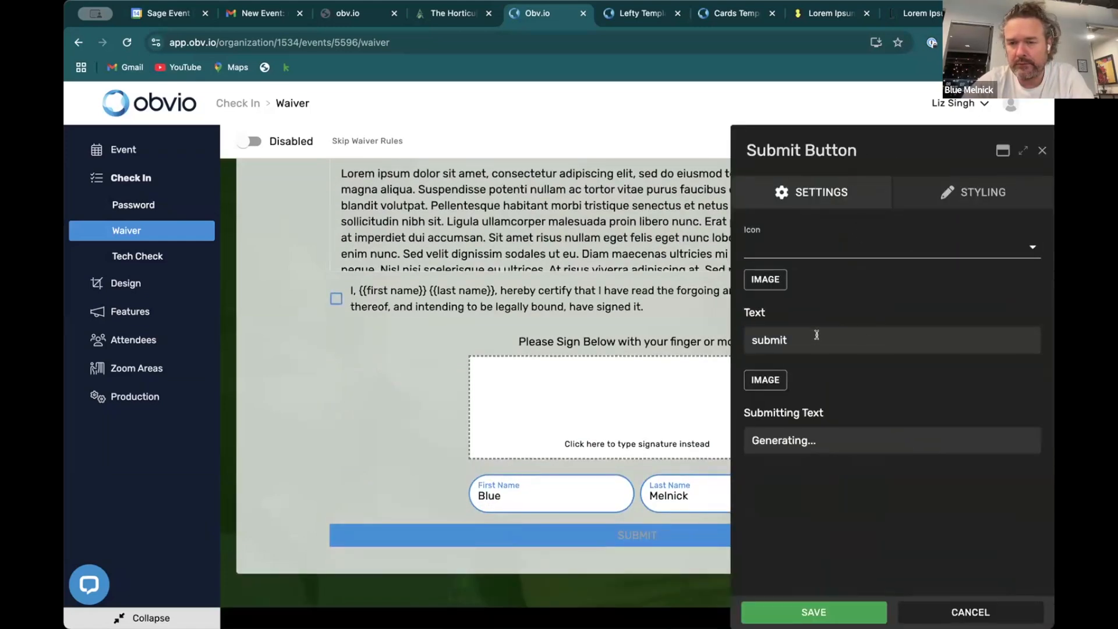
double_click(817, 336)
text(Next Step)
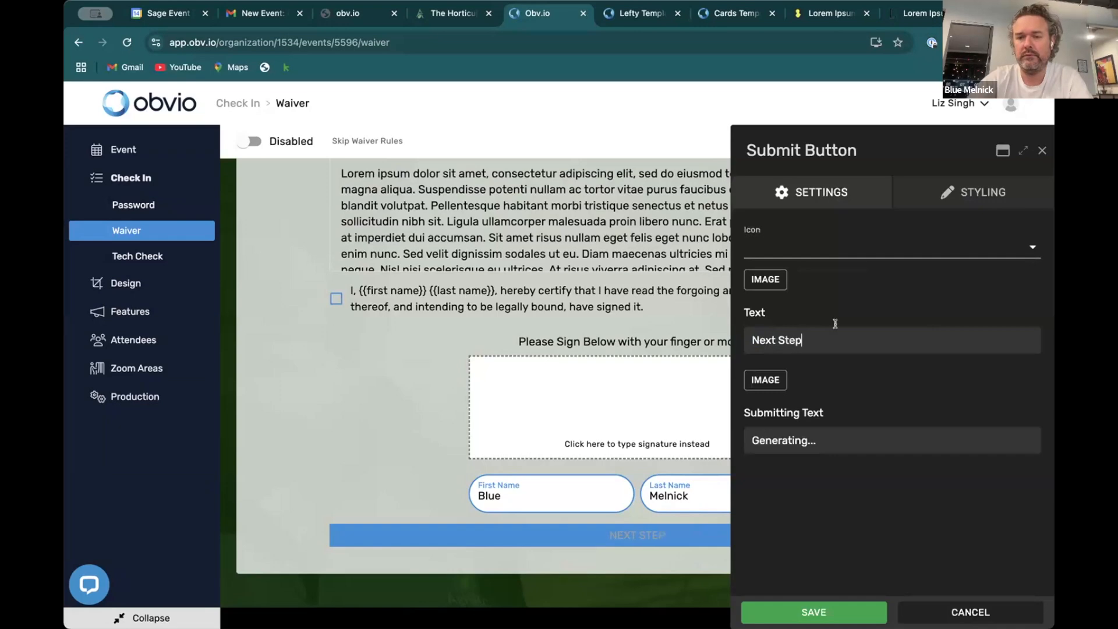
Set the solid background color of the waiver's submit button to #083102.
click(965, 193)
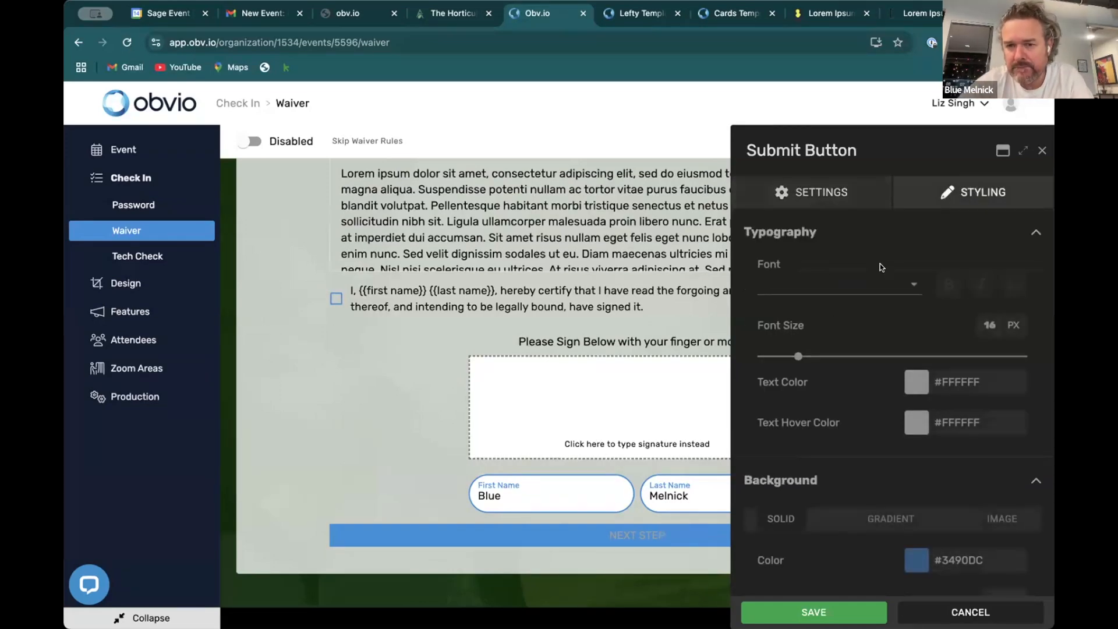
triple_click(968, 559)
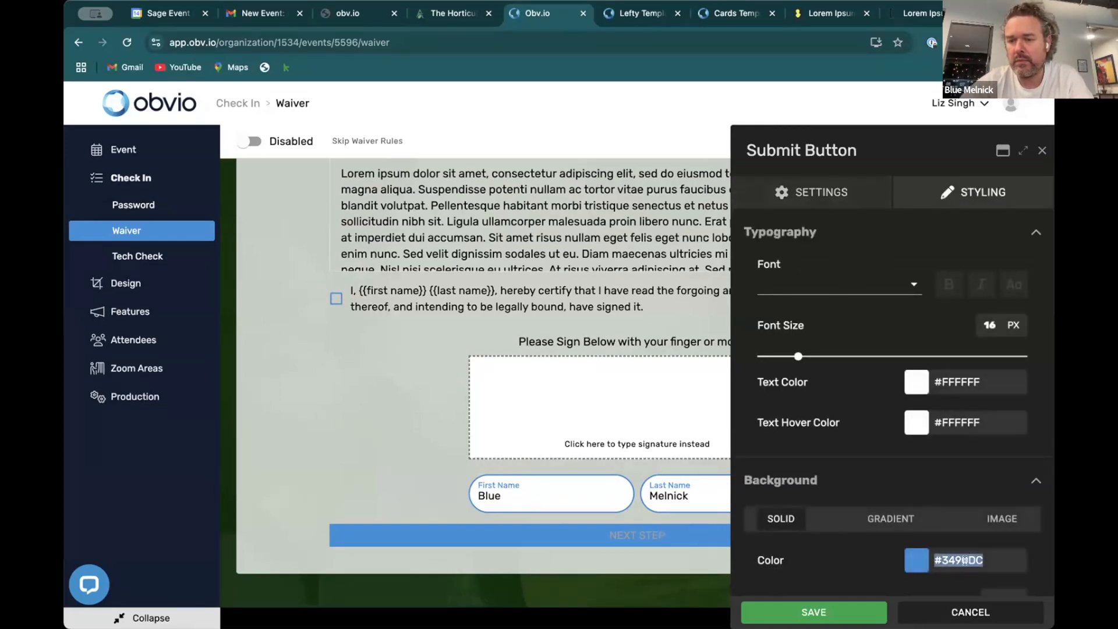
text(083102)
scroll(934, 501, down, 4)
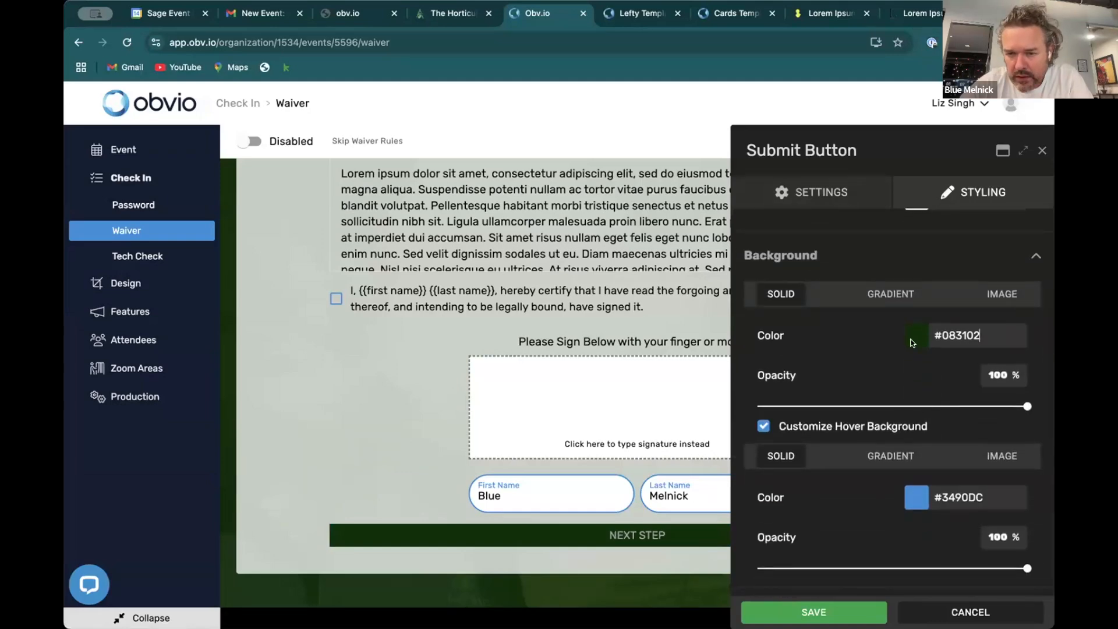
scroll(913, 343, up, 4)
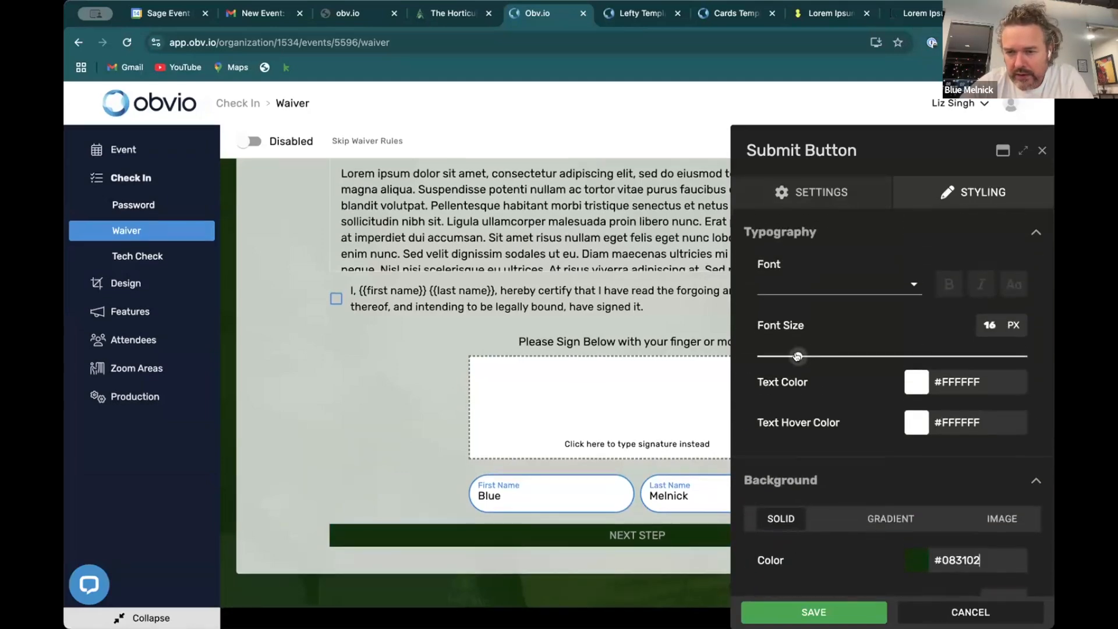
Set the waiver submit button's height to 50 px and its solid background color to #FFC823.
scroll(797, 356, down, 10)
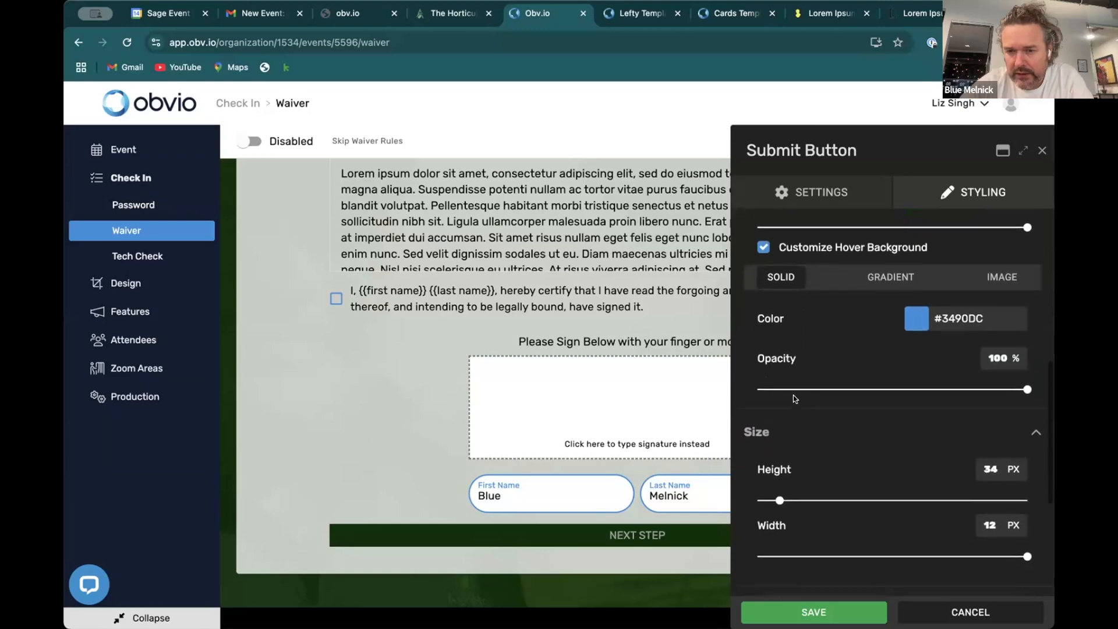
mouse_move(777, 390)
mouse_down()
mouse_move(799, 392)
mouse_move(789, 391)
mouse_up()
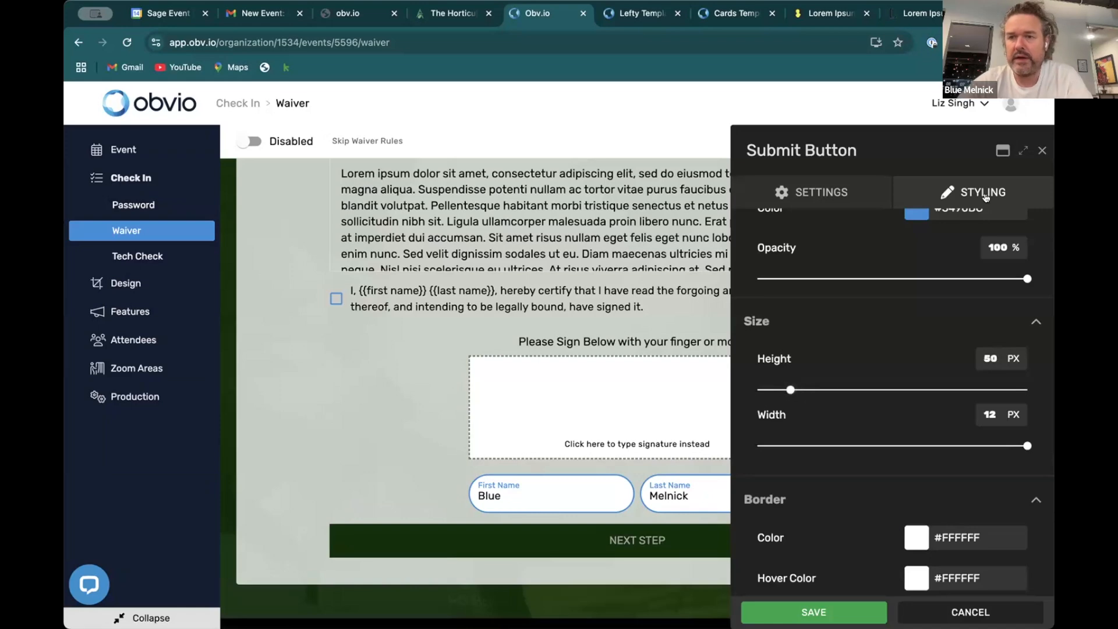
scroll(983, 359, up, 4)
scroll(983, 359, up, 1)
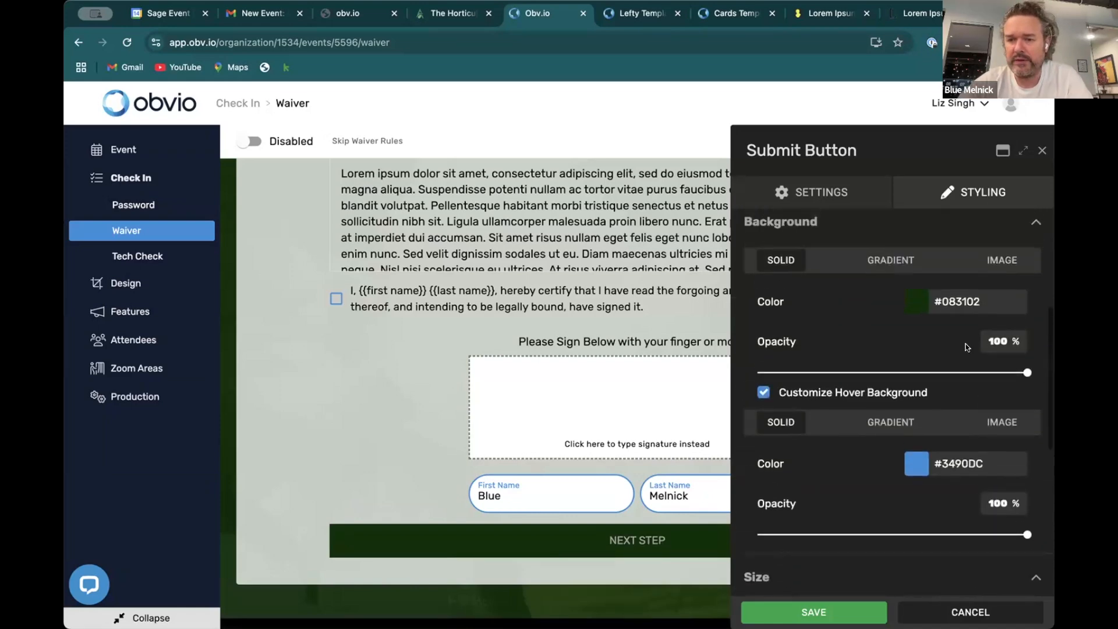
double_click(964, 301)
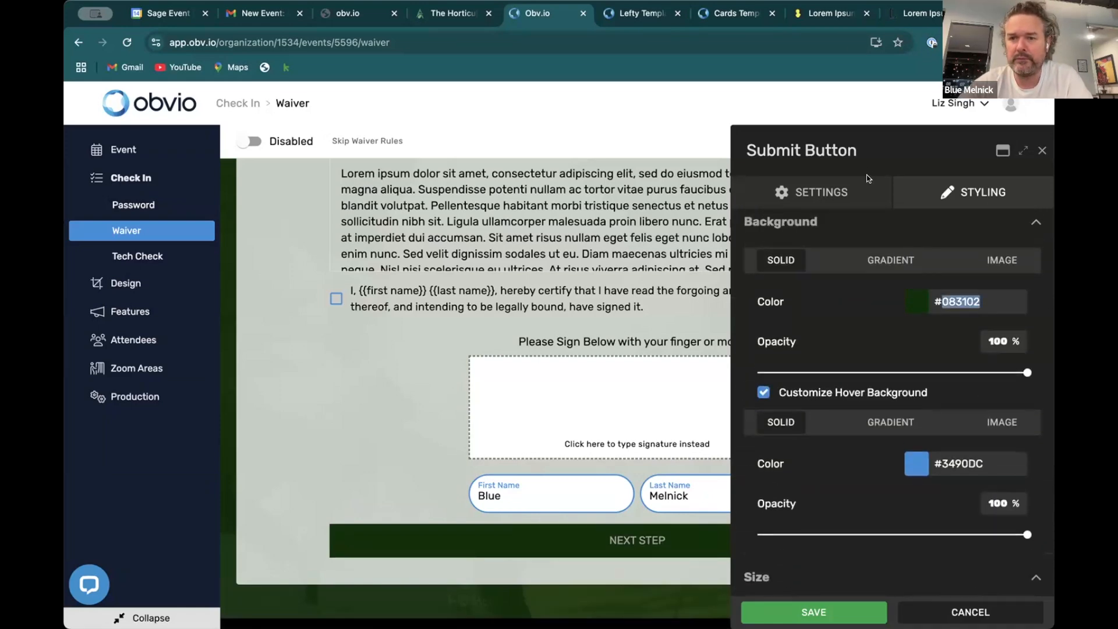
text(FFC823)
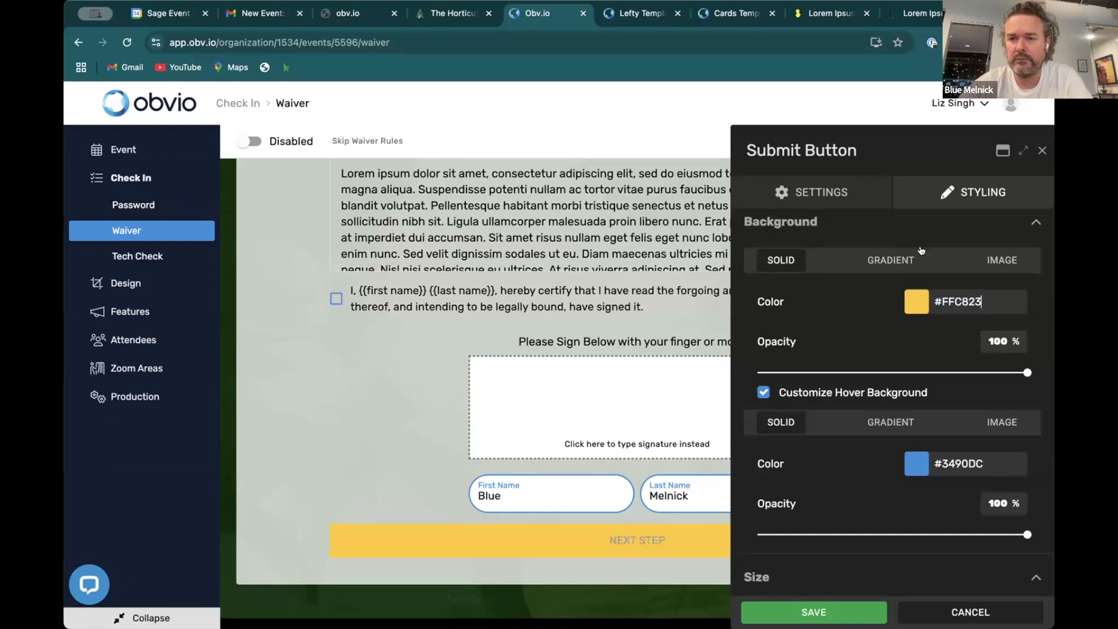
Set the submit button's solid hover background to #FFC823, then lighten it to #ffd24f.
double_click(965, 463)
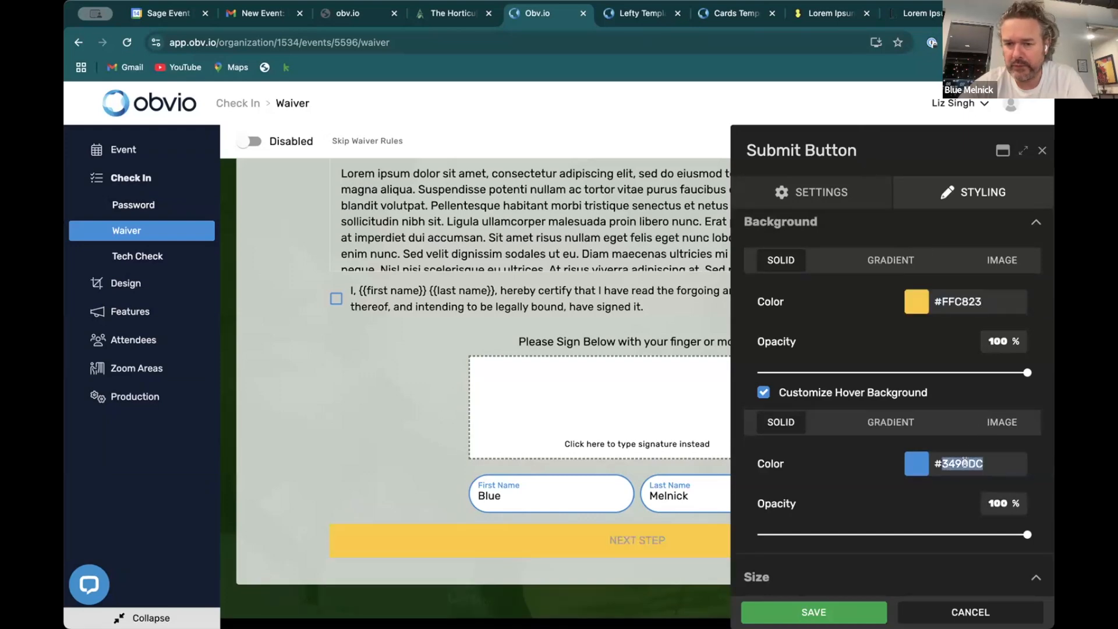
text(FFC823)
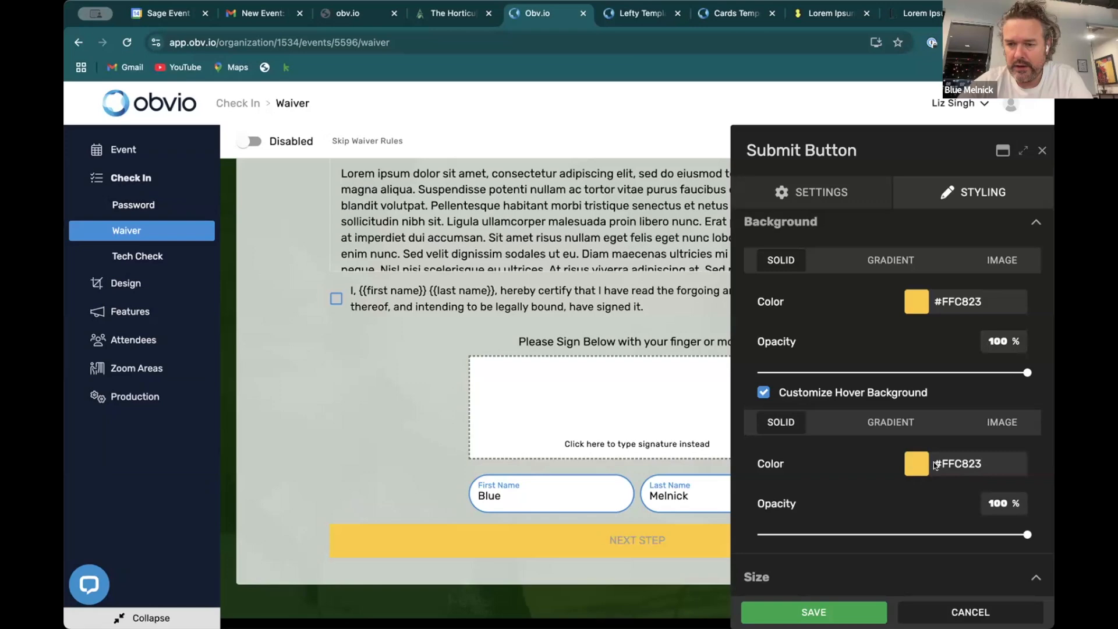
click(934, 464)
click(979, 481)
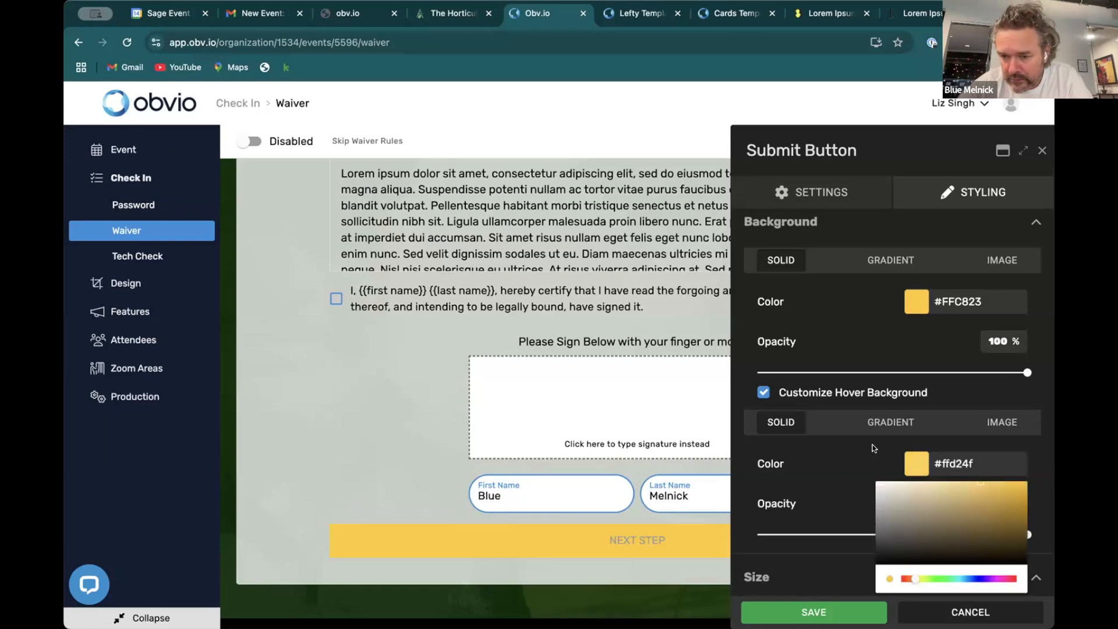
click(870, 448)
scroll(896, 502, down, 4)
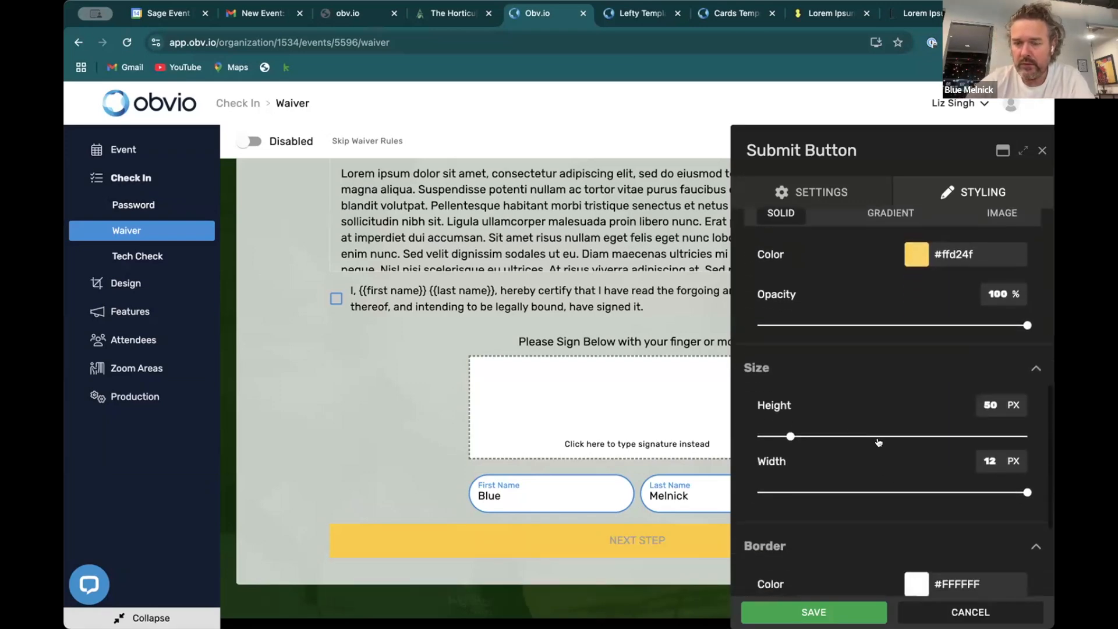
Set the submit button's text color to #454545 and its text hover color to #282828, and save the button.
scroll(878, 438, up, 6)
click(916, 373)
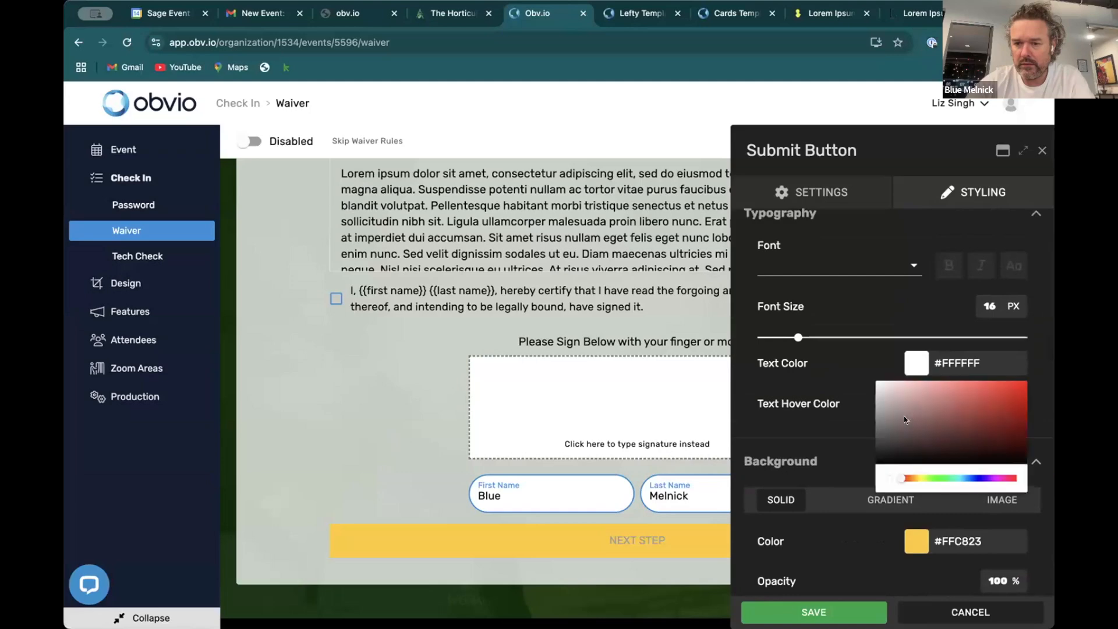
drag(904, 416, 838, 444)
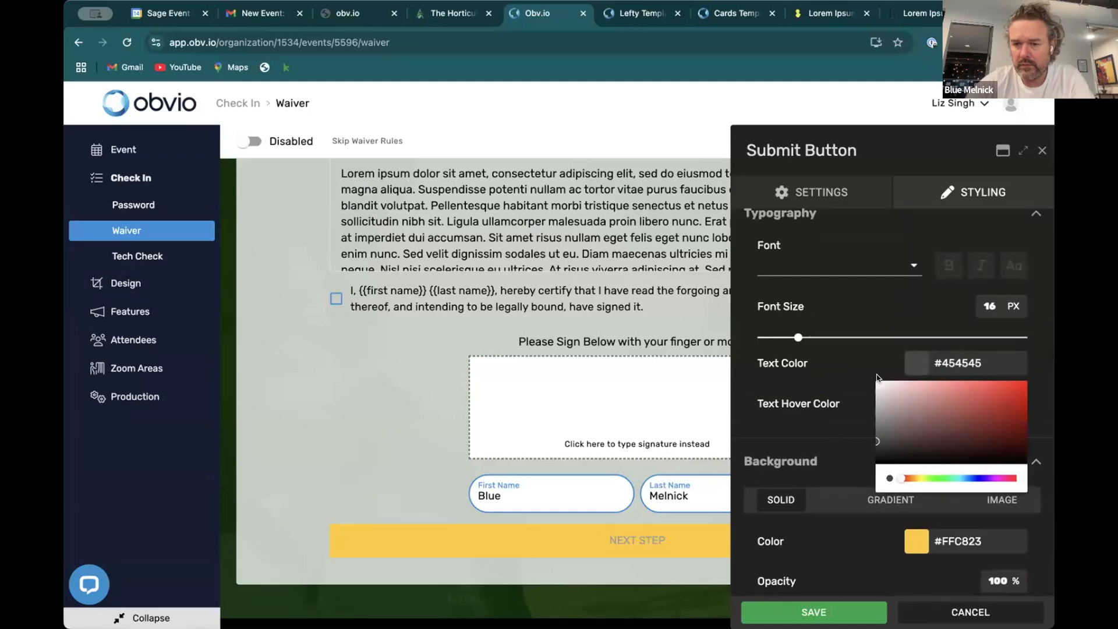
click(879, 377)
click(915, 401)
drag(912, 460, 851, 492)
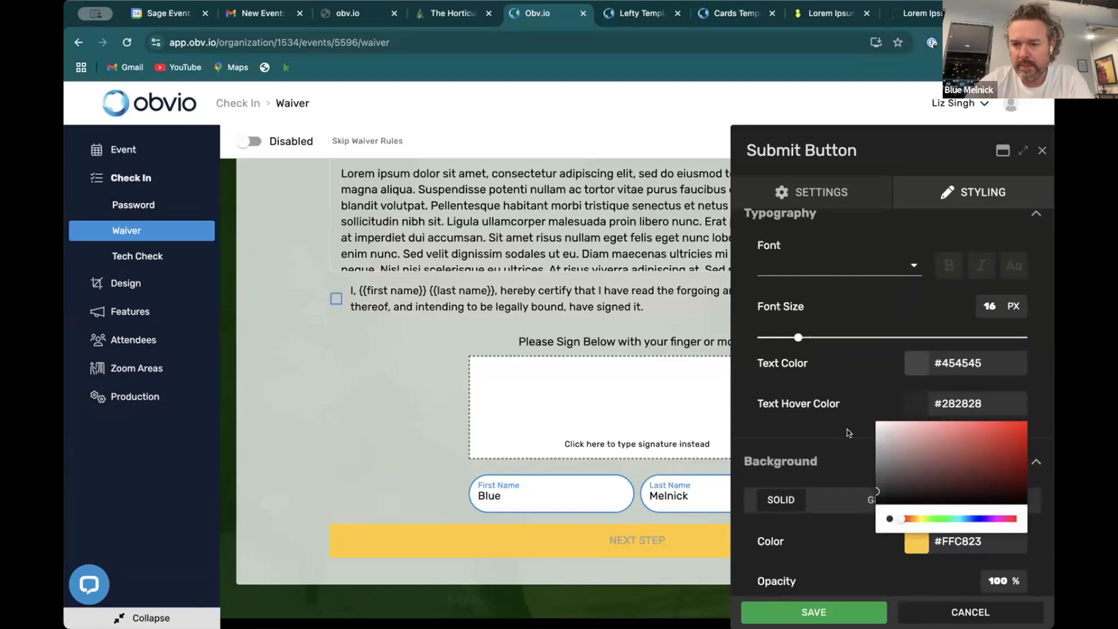
click(848, 406)
scroll(905, 482, down, 3)
click(813, 612)
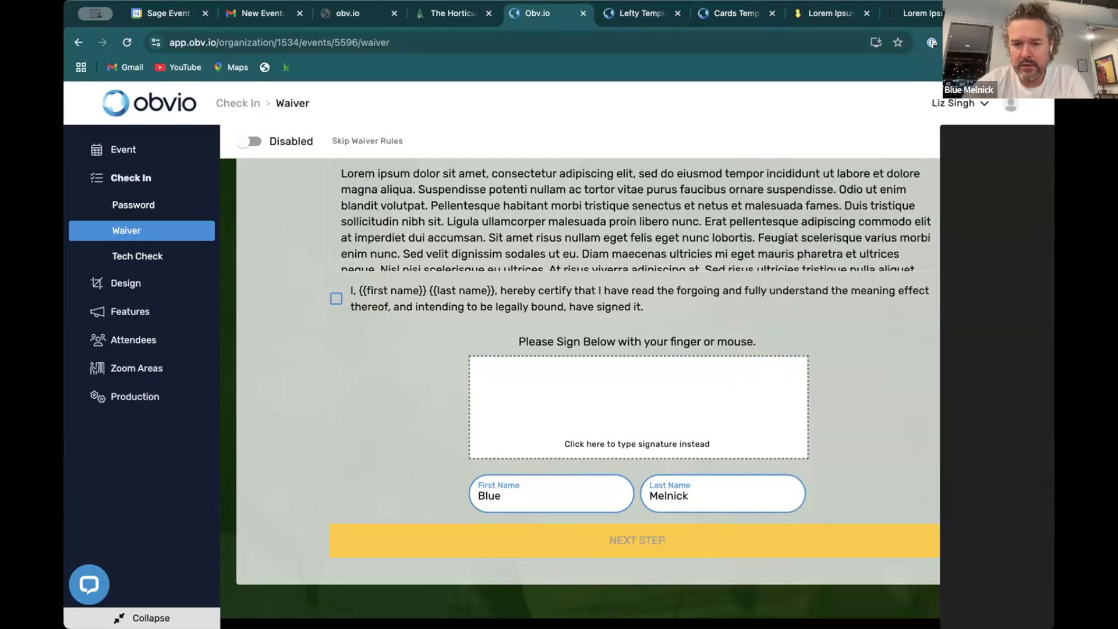
Reduce the width of the waiver's submit button so it no longer spans the full form, and save it.
click(929, 535)
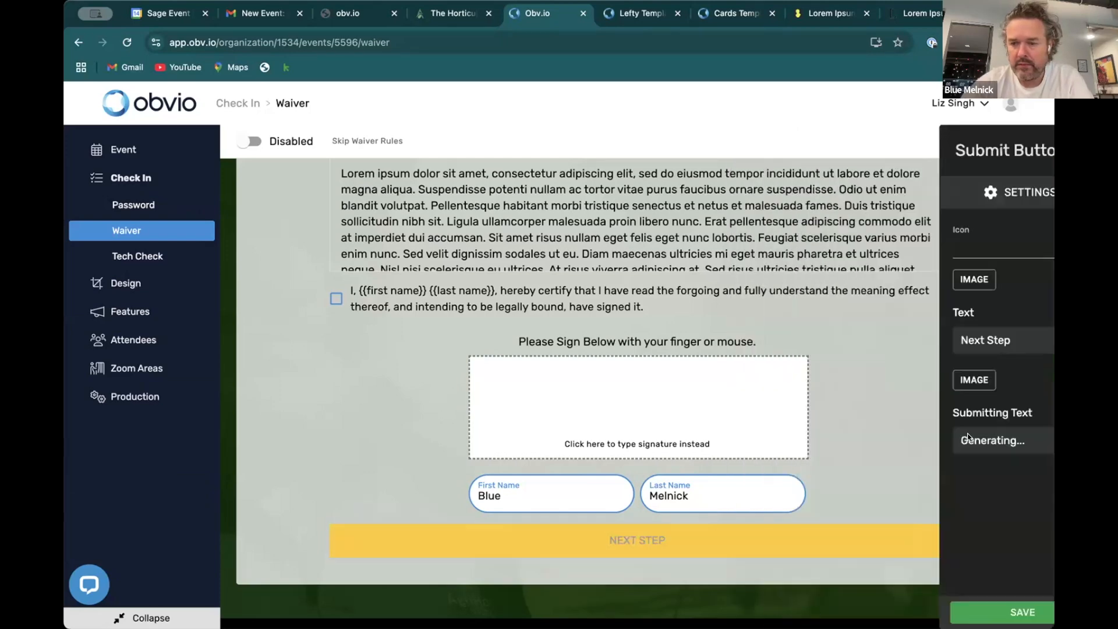
click(964, 191)
scroll(974, 468, down, 8)
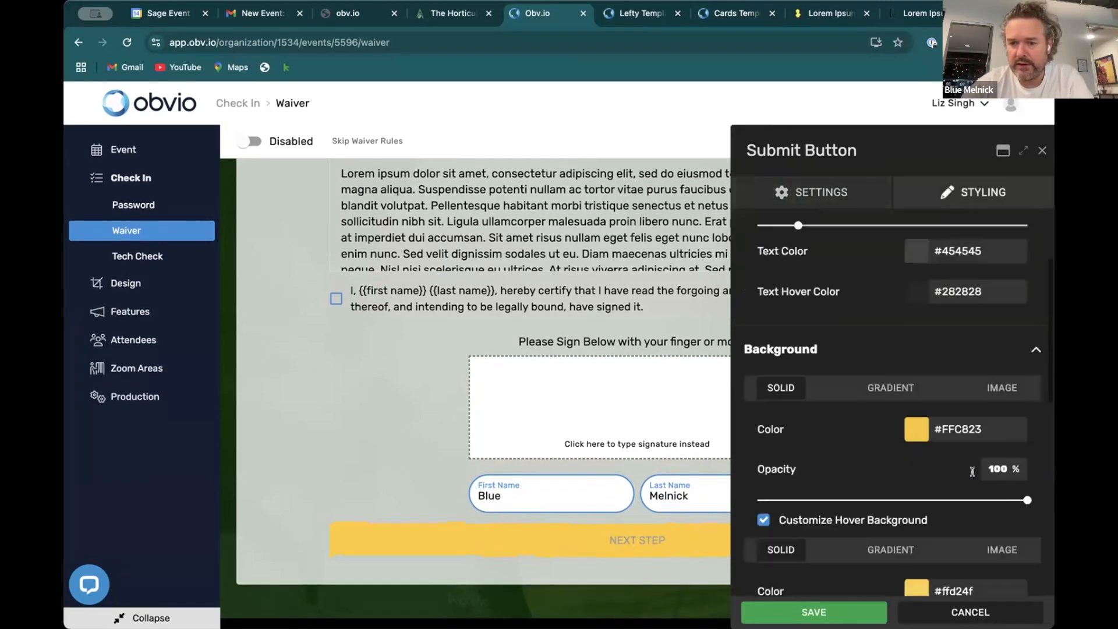
drag(1019, 573, 929, 574)
click(660, 436)
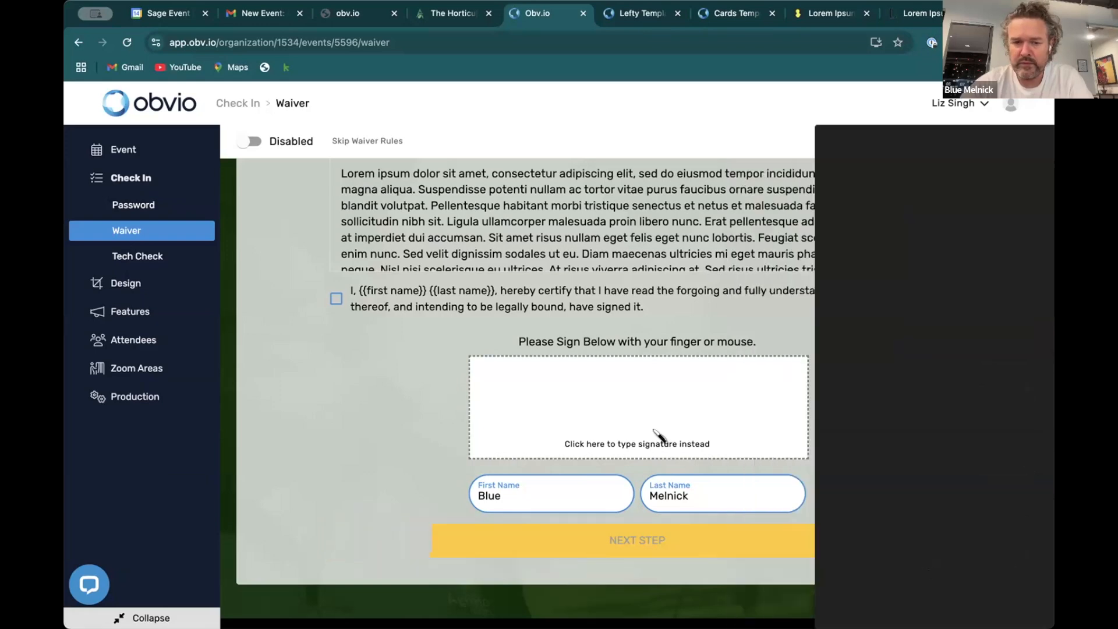
Set the color of the waiver's agree-statement checkbox to #FFC823 and save it.
scroll(662, 437, up, 2)
click(930, 403)
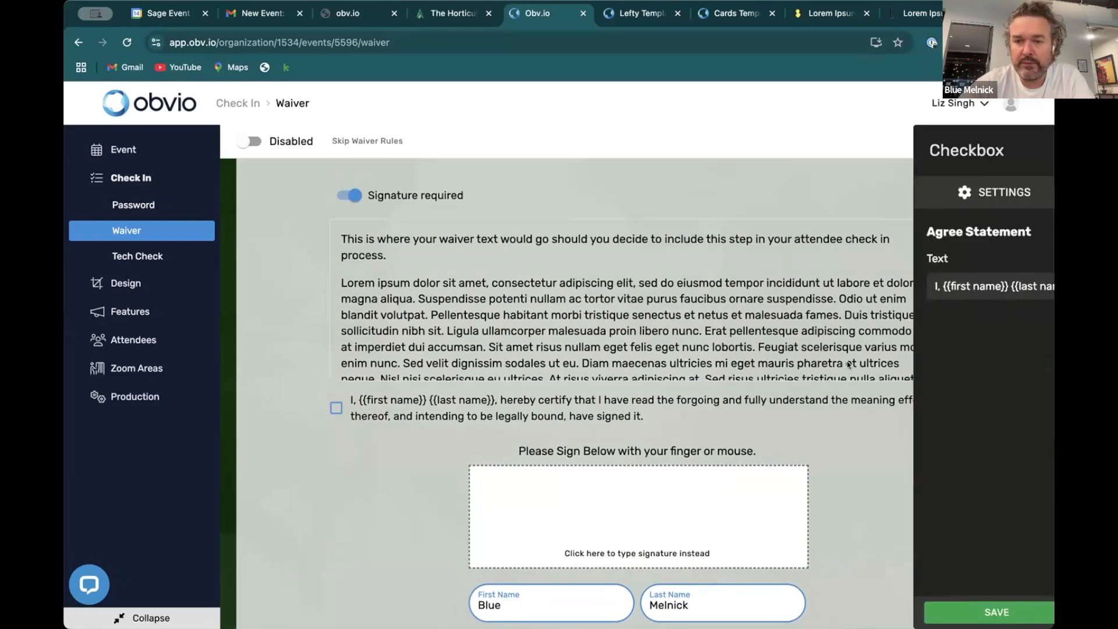
click(972, 195)
double_click(973, 234)
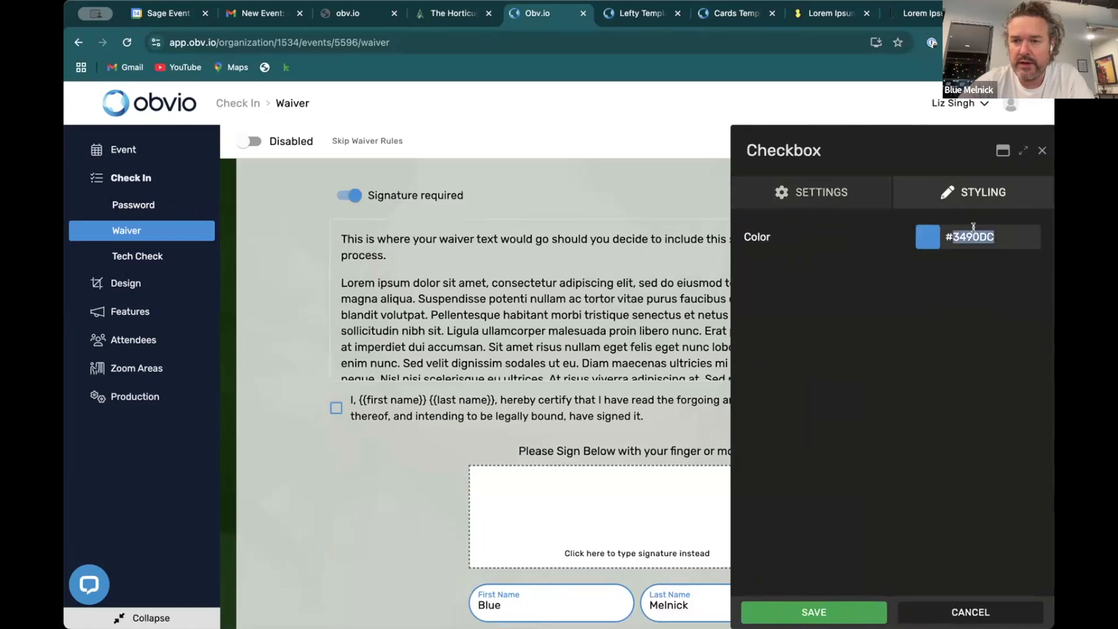
text(FFC823)
click(814, 611)
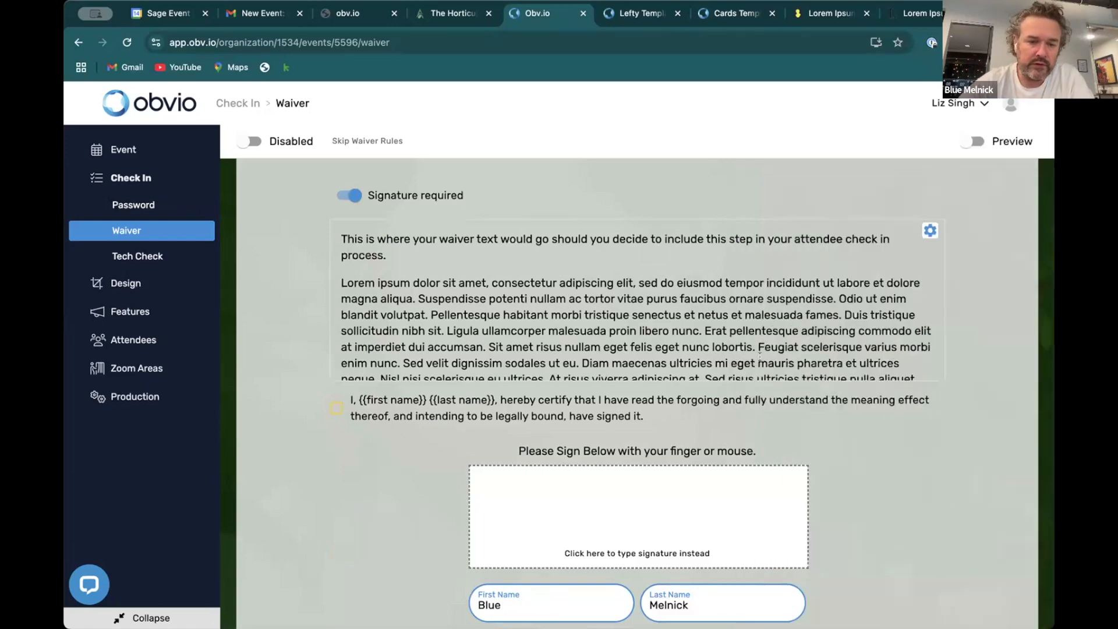
Review the full waiver body text in its editor and save it.
scroll(705, 317, up, 2)
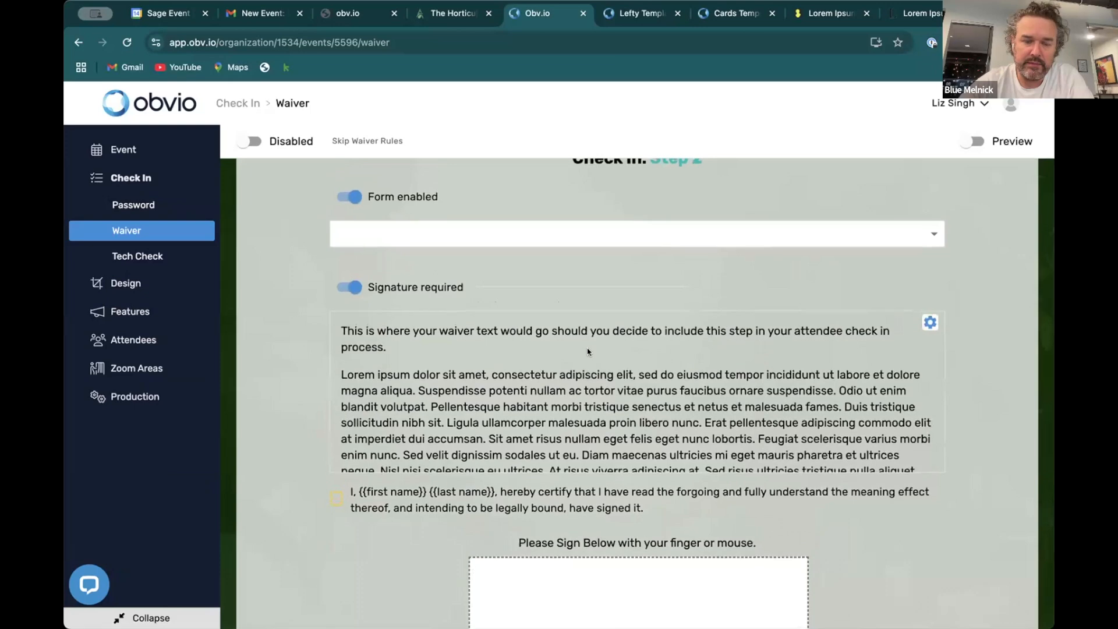
scroll(587, 348, up, 1)
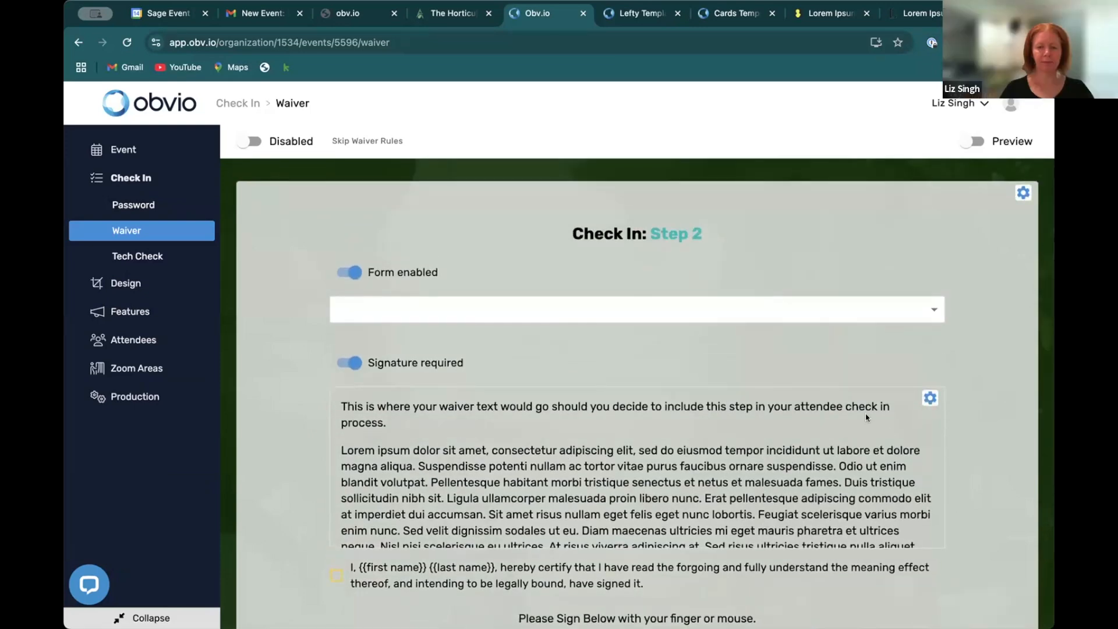
click(927, 395)
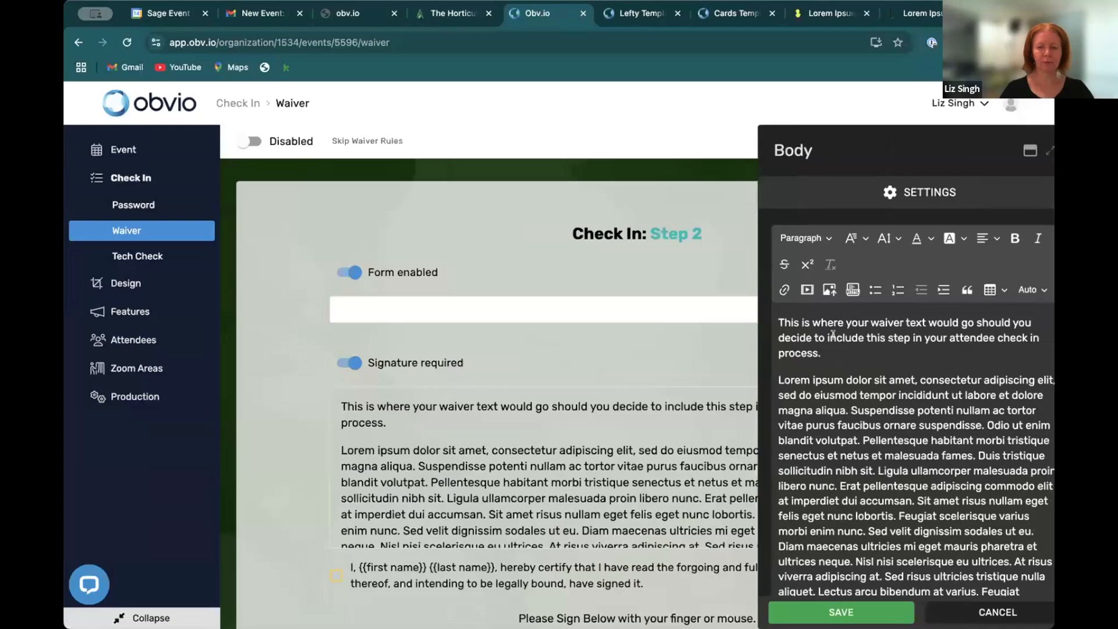
scroll(832, 343, down, 10)
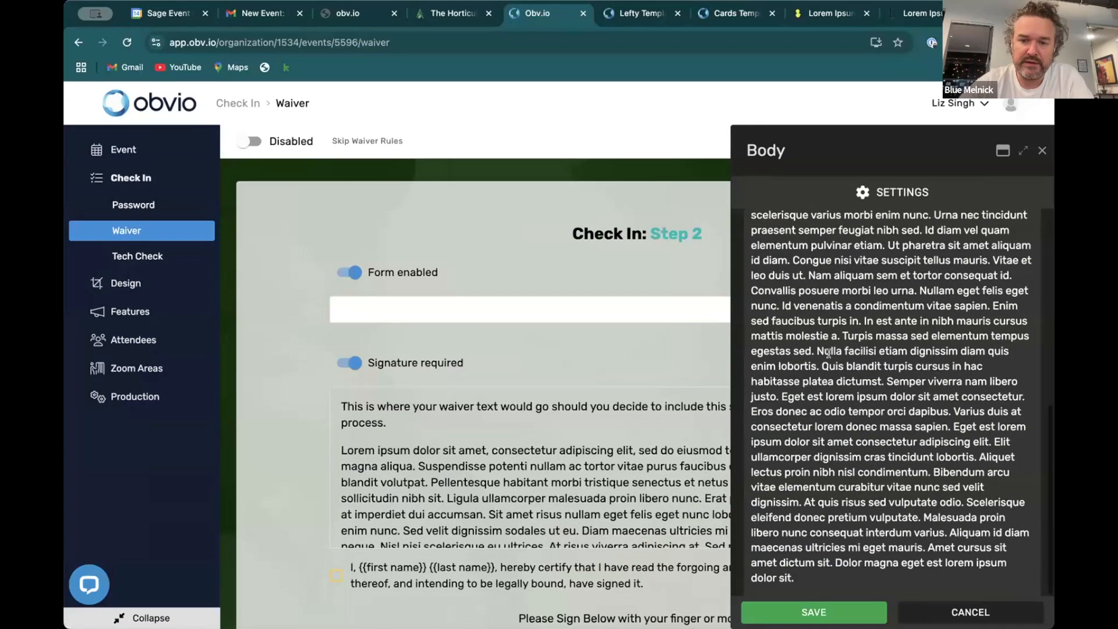
scroll(828, 353, up, 10)
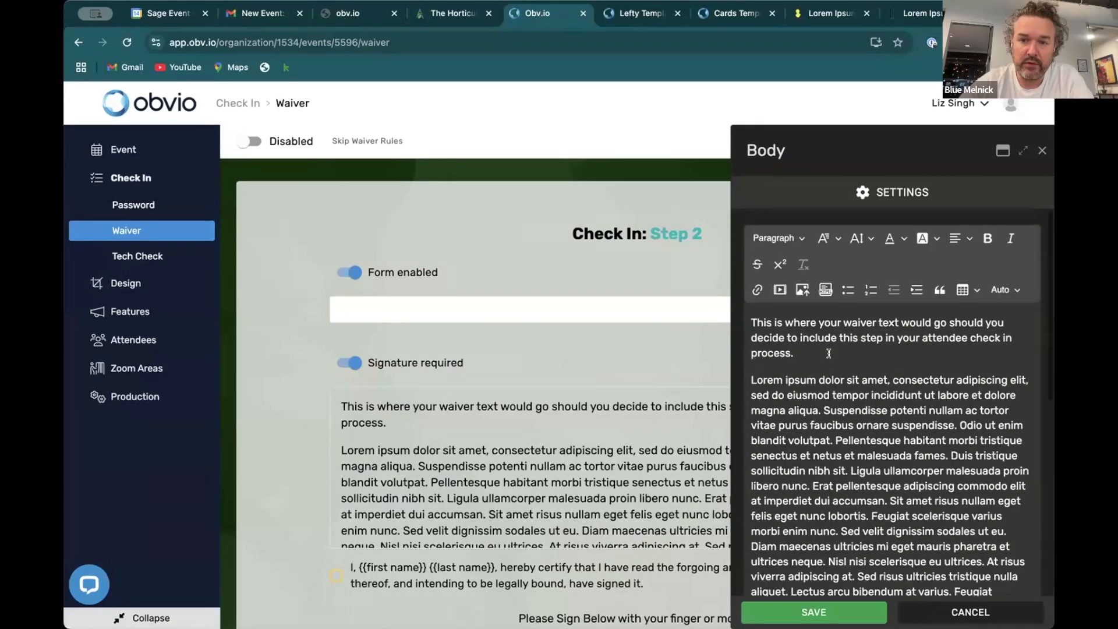
click(780, 612)
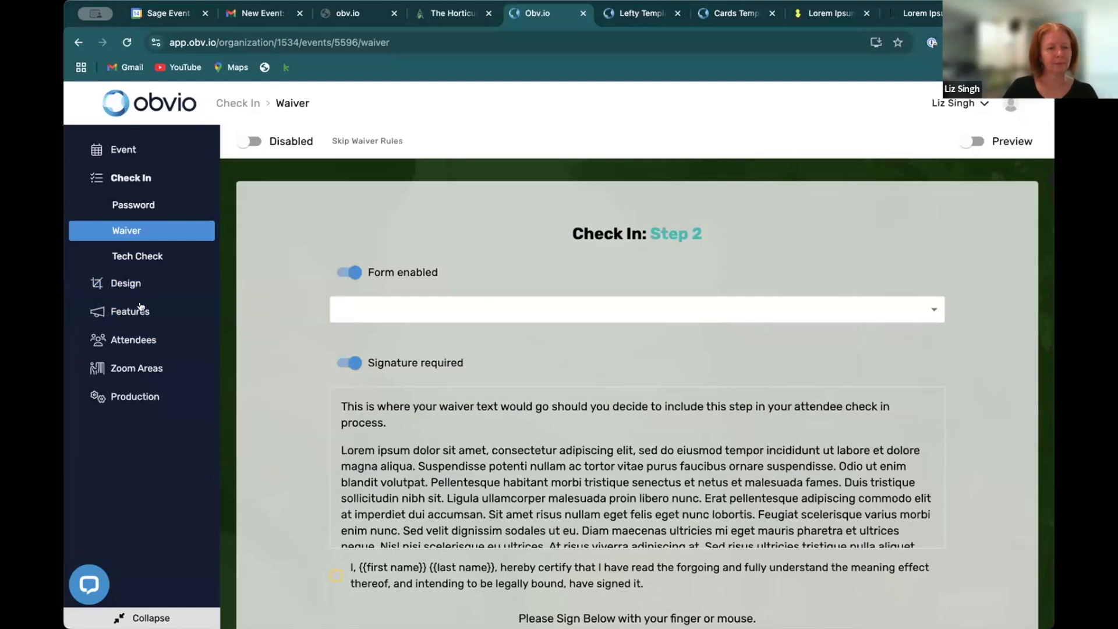
Create a new event form named "Waiver Step".
mouse_move(179, 307)
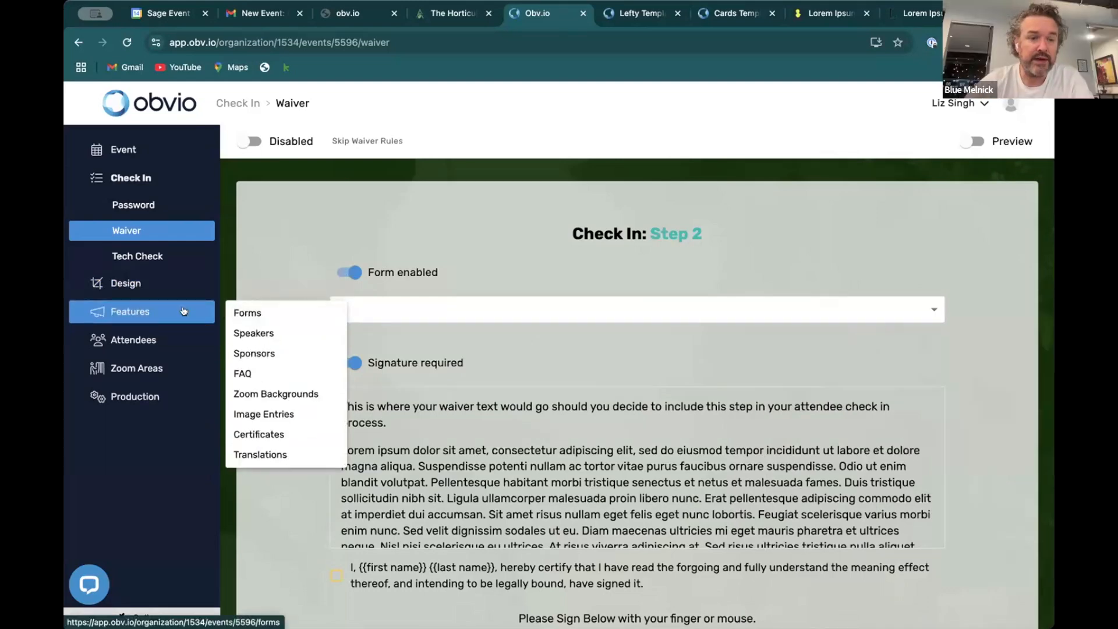
click(258, 314)
click(988, 180)
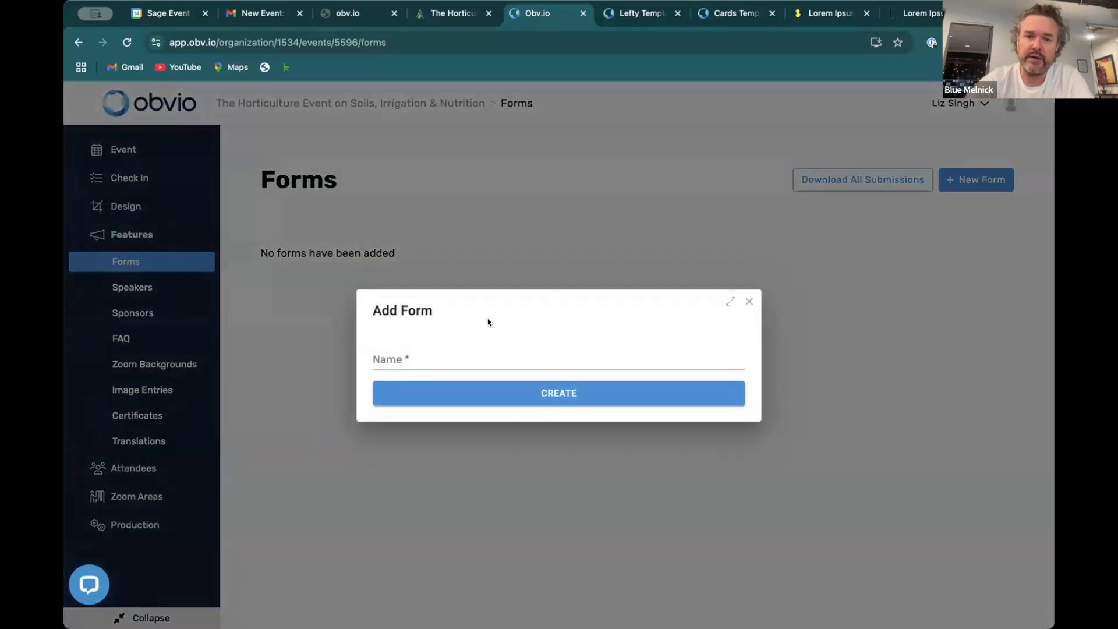
click(445, 353)
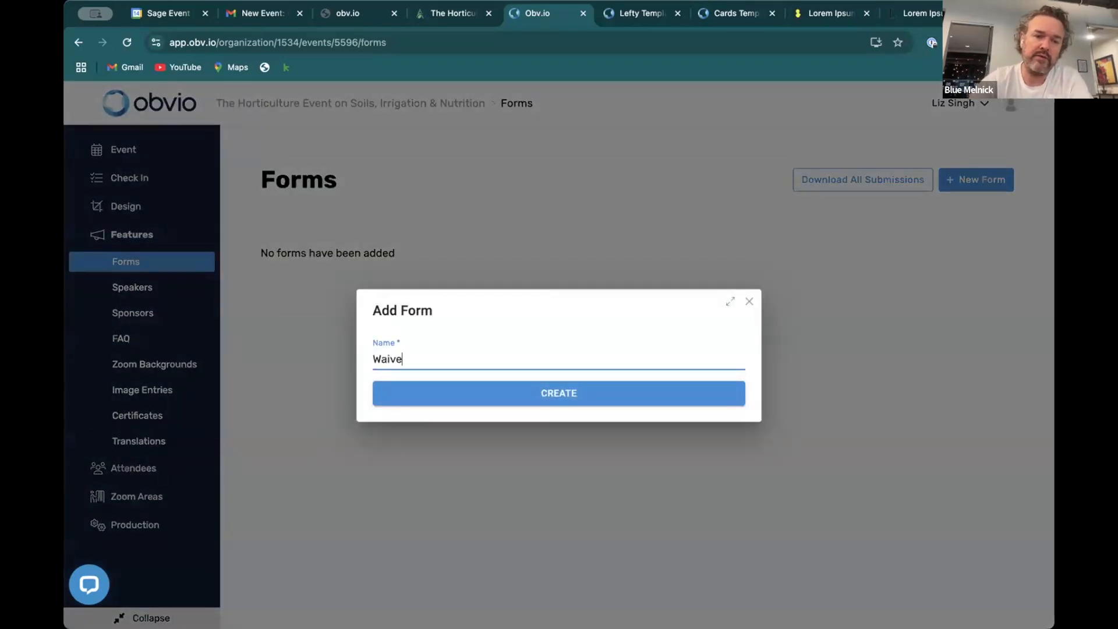
click(482, 394)
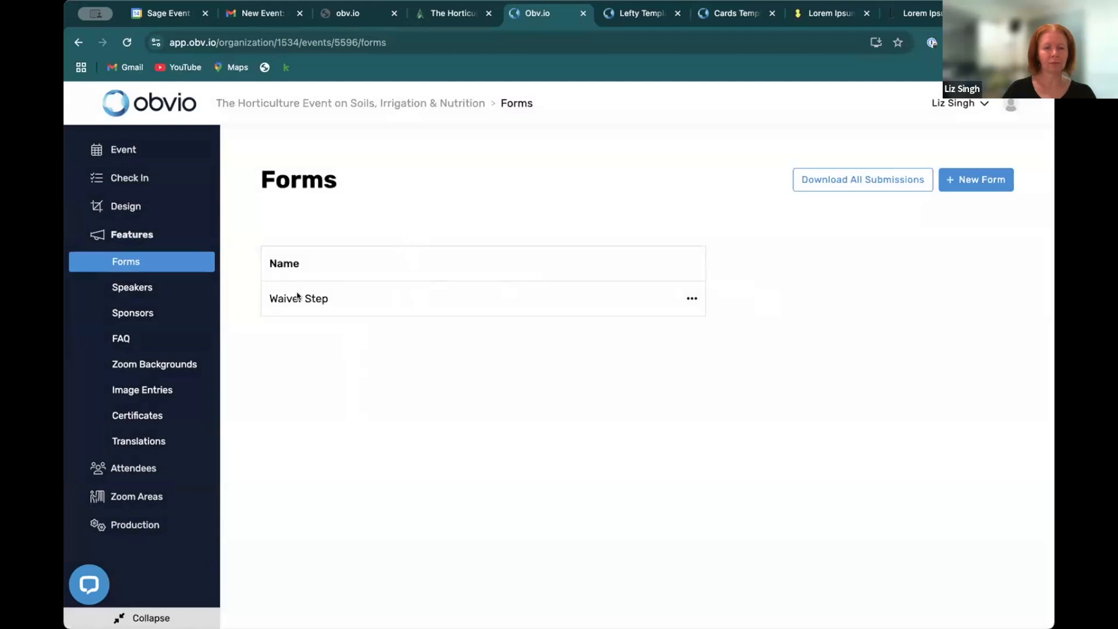
Open the Waiver Step form and set its submit label to "Submit" and its submitted message to "Submited".
click(298, 297)
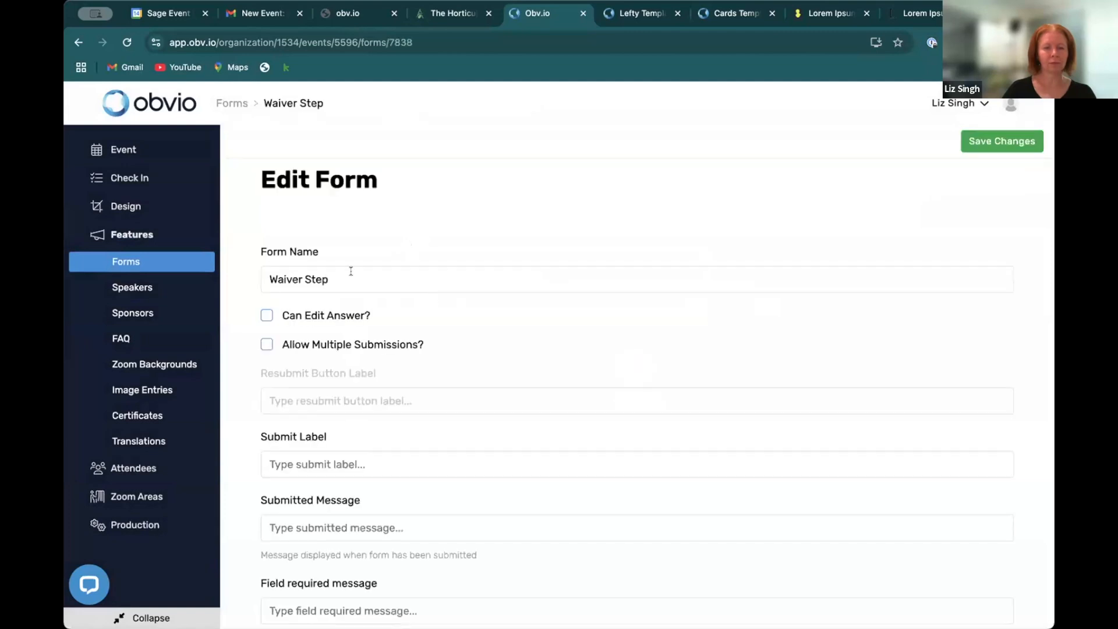
click(306, 464)
text(Submit)
scroll(307, 448, down, 1)
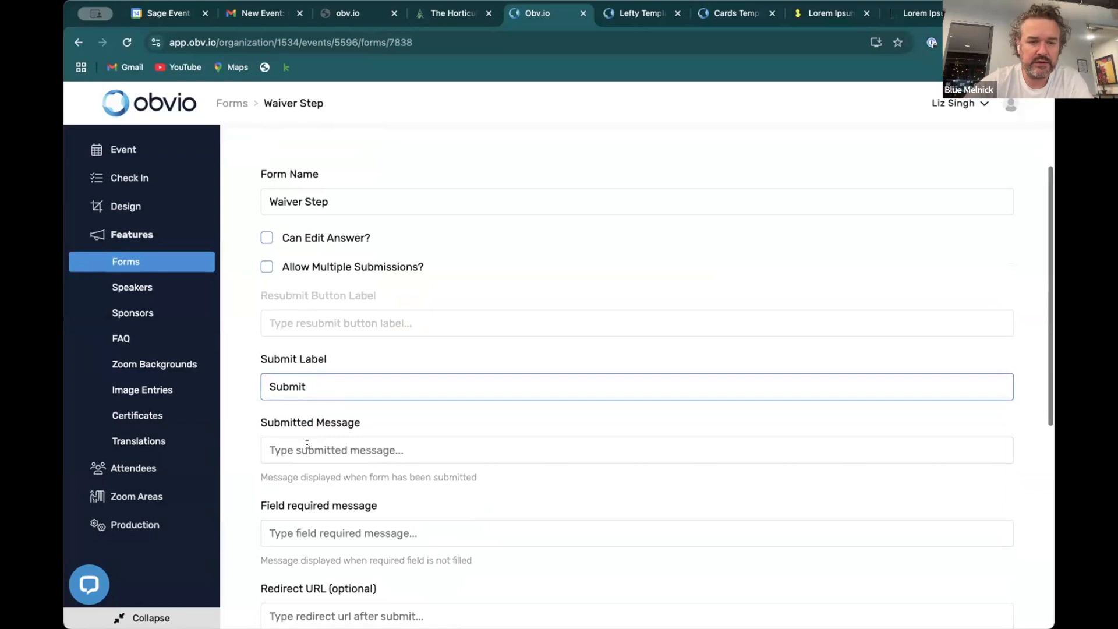
click(307, 450)
text(S)
key(BackSpace)
text(Su)
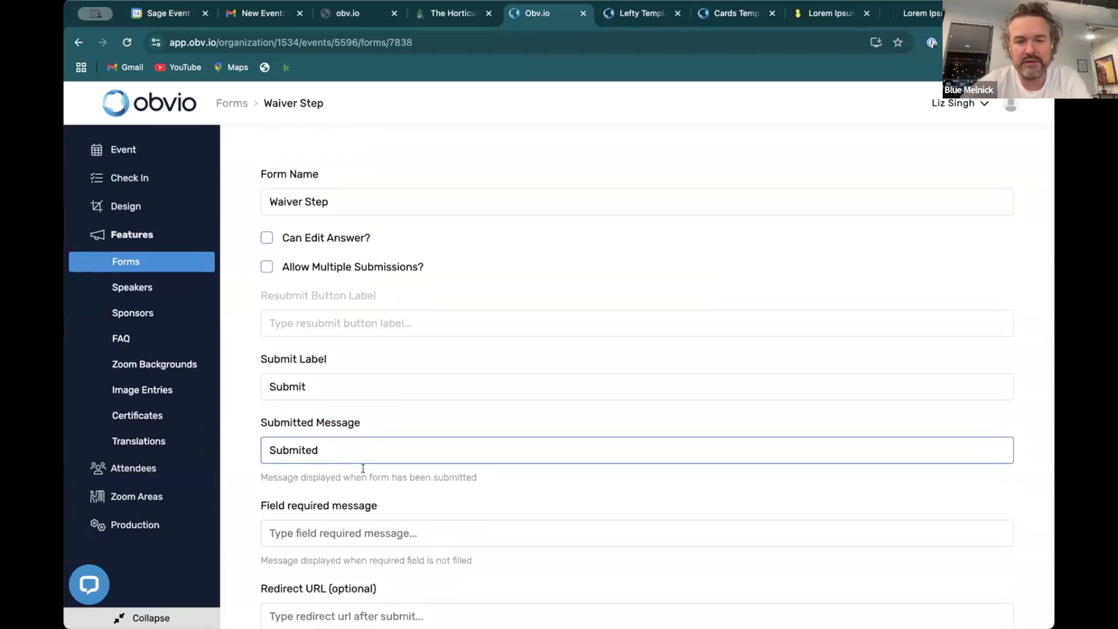
text(bmited)
Set the form's field required message to "Fields Required".
scroll(363, 468, down, 5)
scroll(320, 373, down, 1)
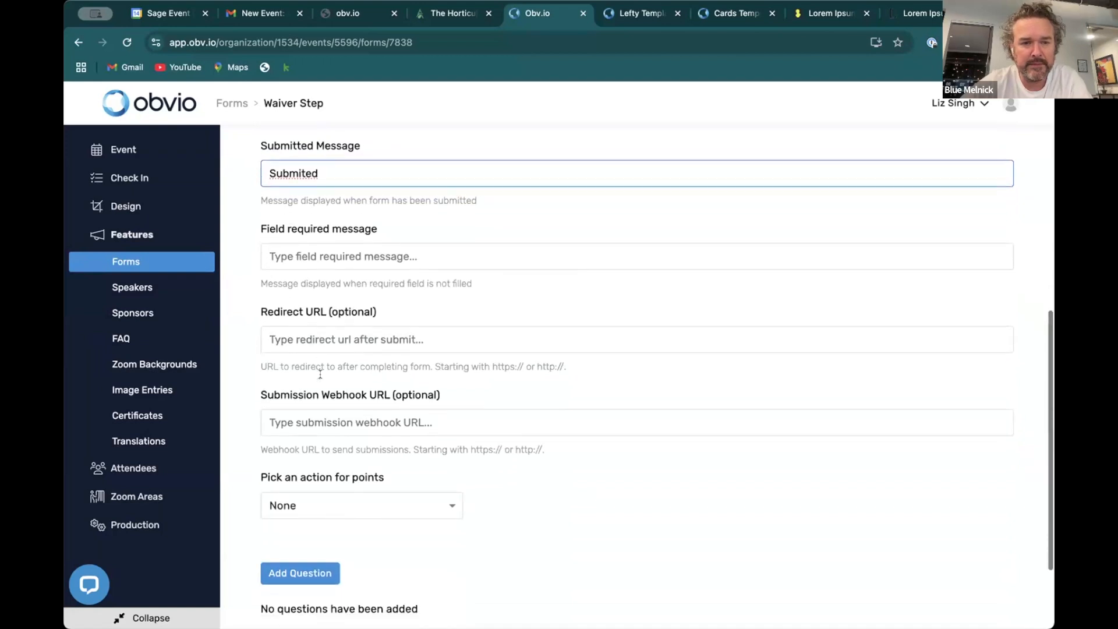
scroll(320, 372, down, 1)
click(315, 227)
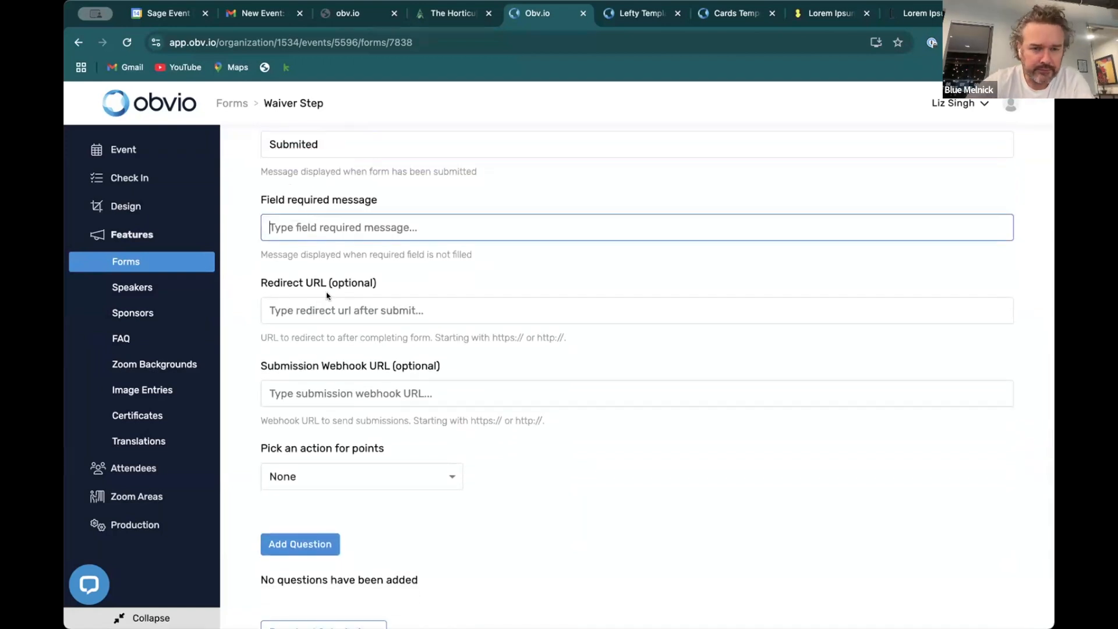
text(Fields Required)
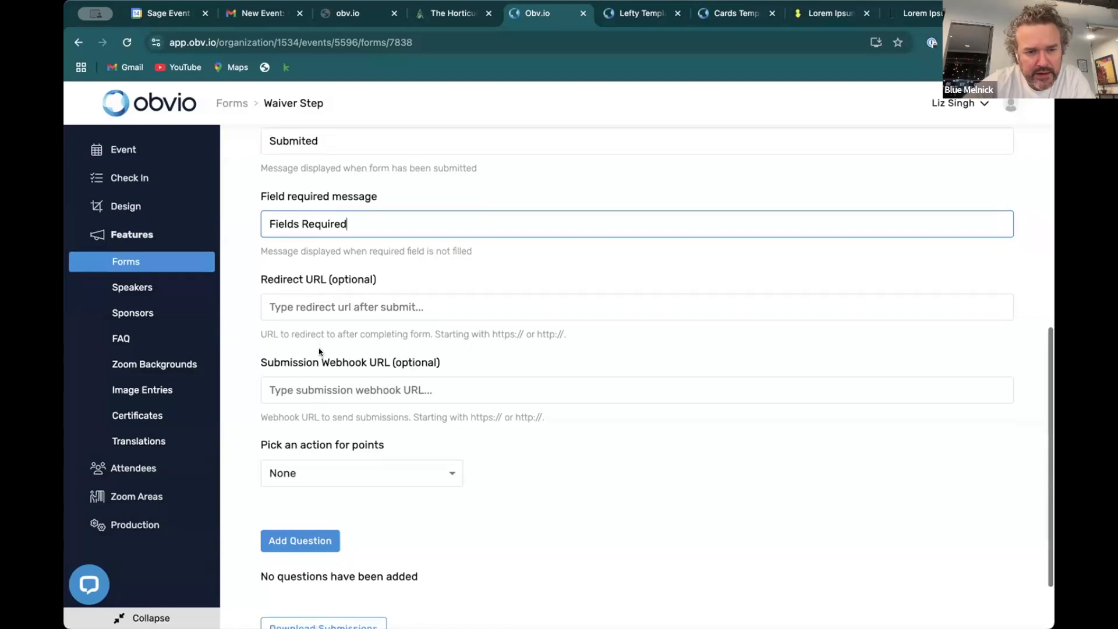
Start a new form question labeled "Radio Button Question 1" with the Radio type.
scroll(319, 352, down, 3)
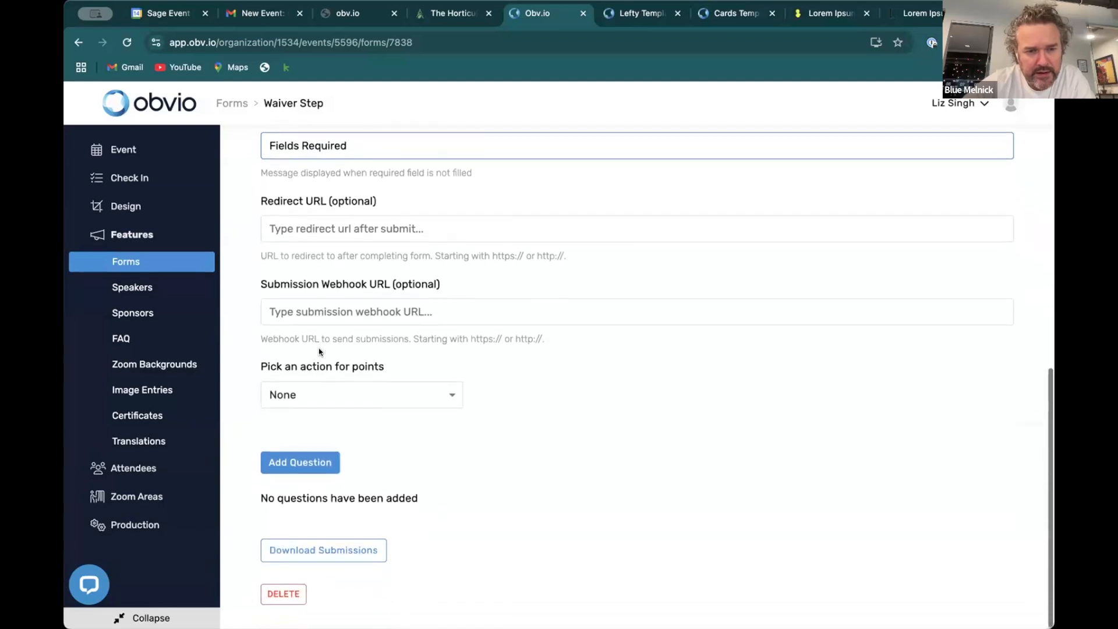
click(300, 460)
click(460, 237)
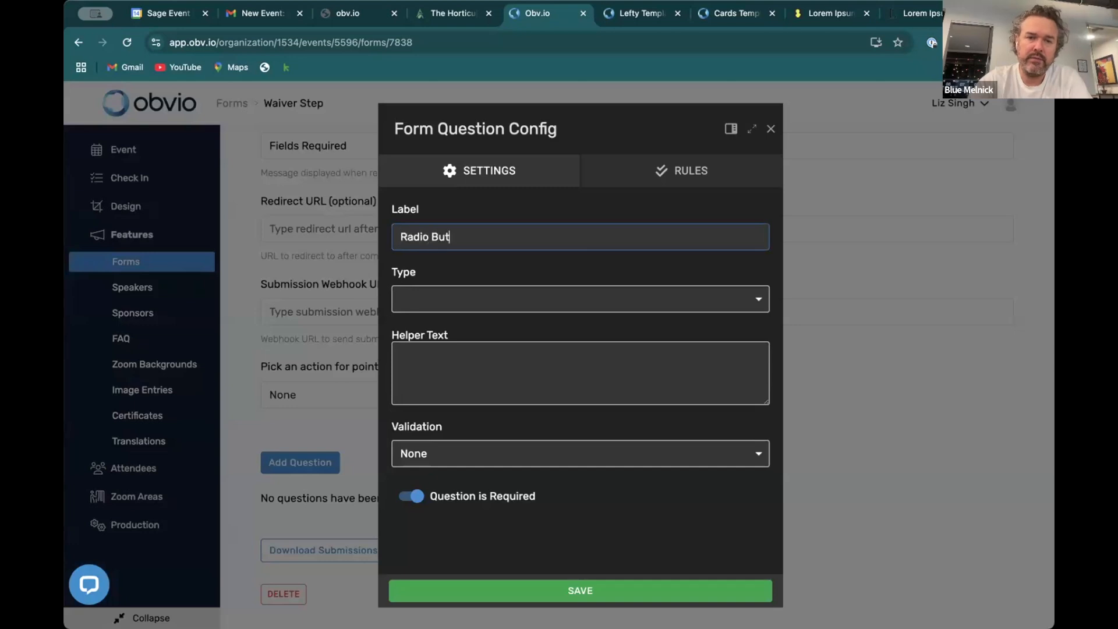
click(448, 298)
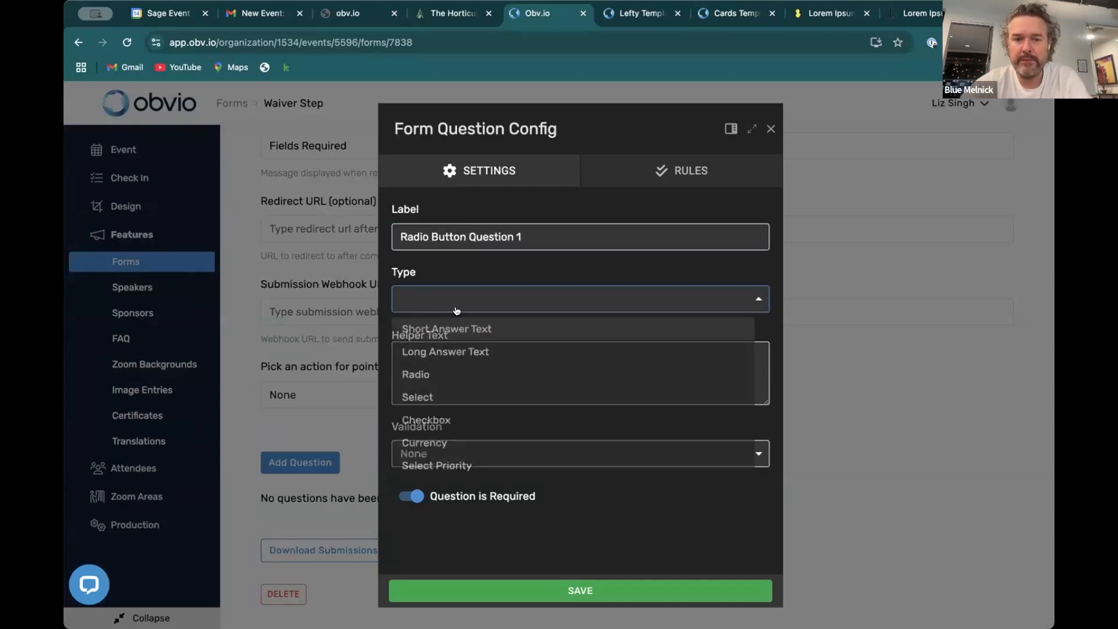
click(559, 376)
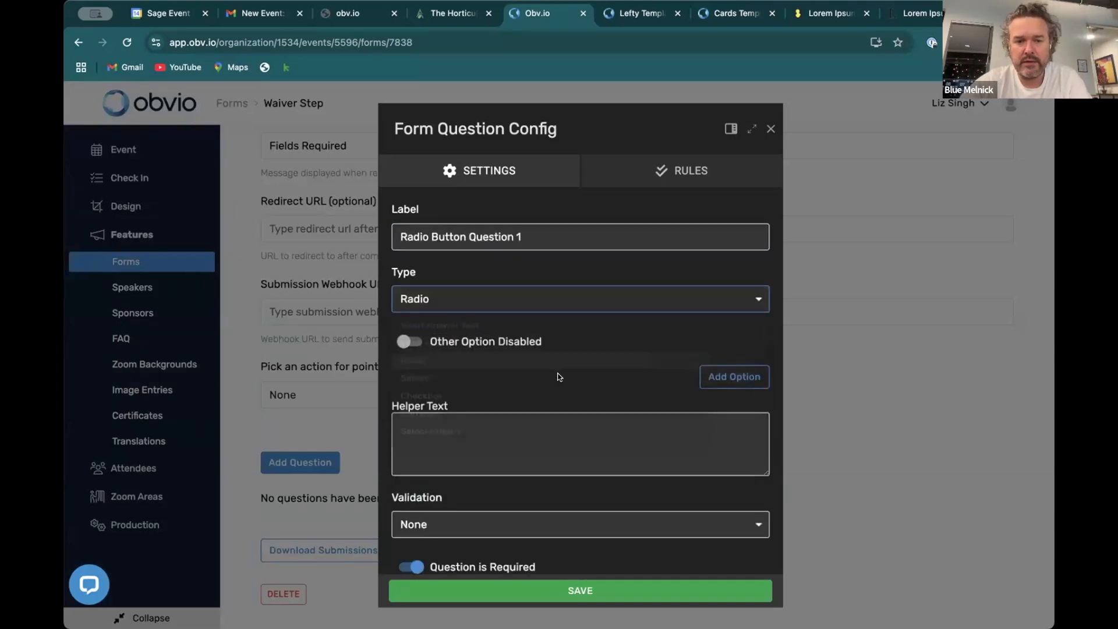
Add three blank answer options to the radio question.
click(732, 378)
click(723, 440)
click(721, 506)
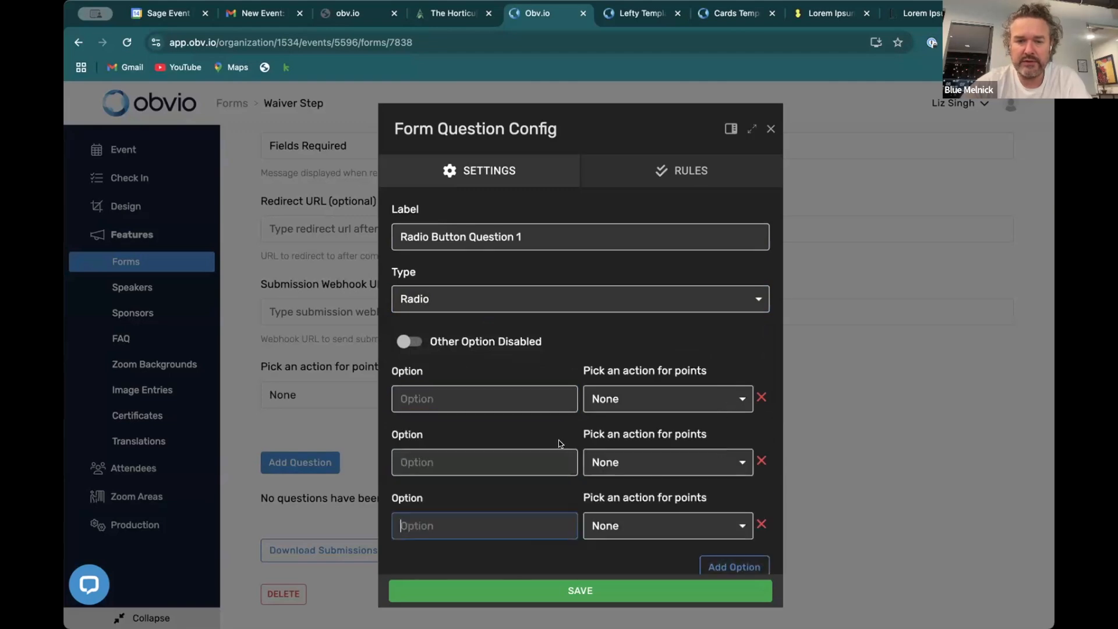
Label the radio question's first answer option "Option 1".
click(495, 399)
text(Option)
key(Tab)
key(Tab)
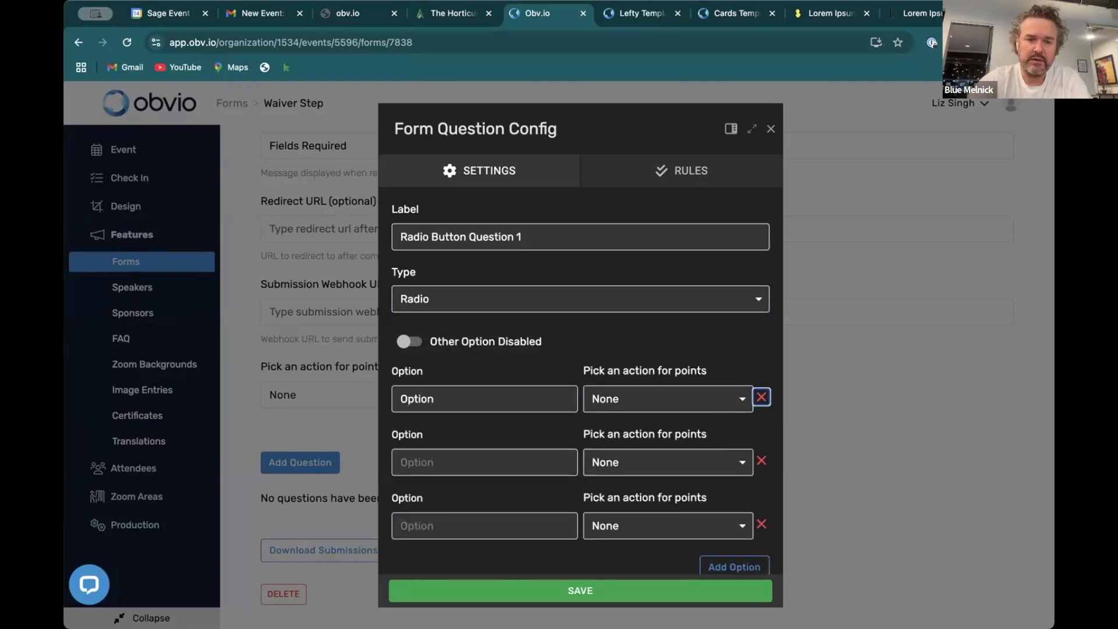
key(shift+Tab)
key(shift+Tab)
key(Right)
text(1)
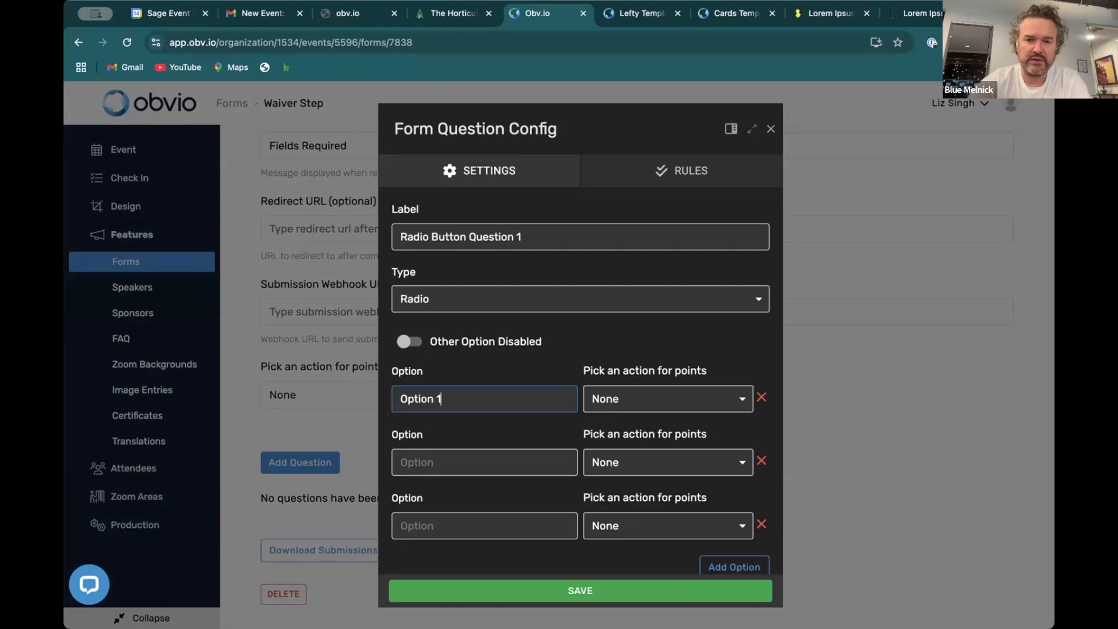
Label both the second and third answer options "Option 2" and save the radio question.
key(Tab)
key(Tab)
key(Tab)
text(Option)
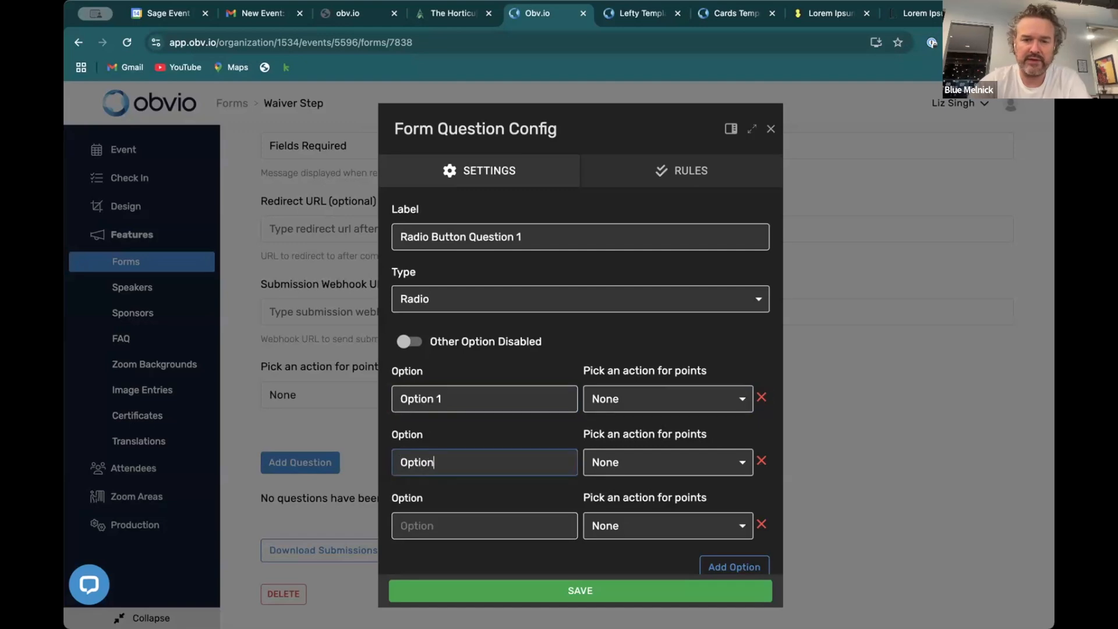
key(Tab)
key(Tab)
key(Tab)
text(Op)
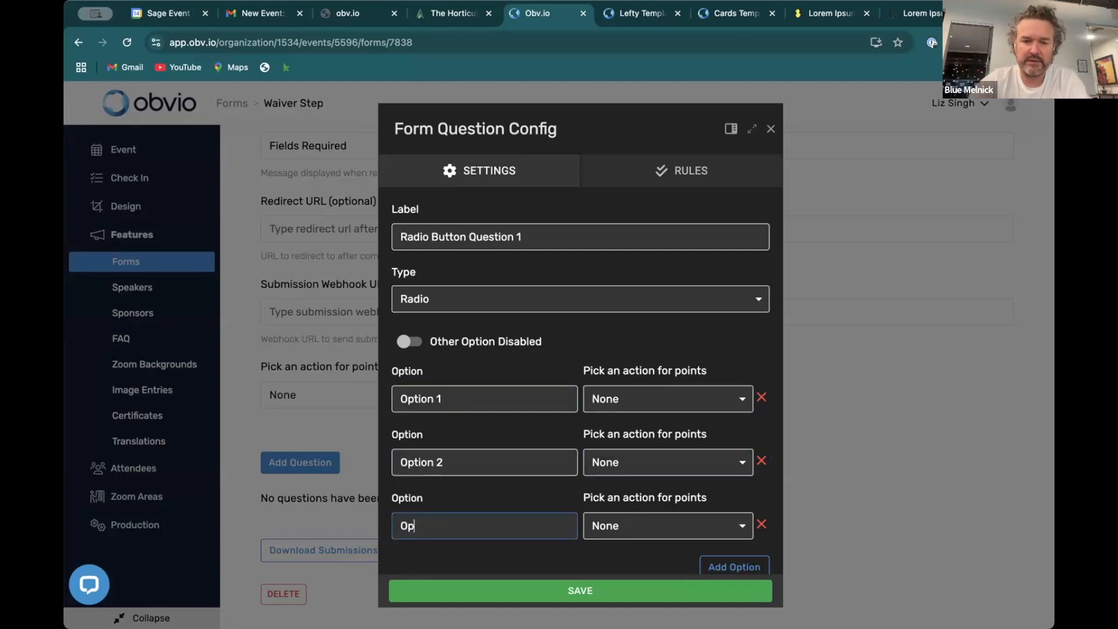
text(tion 2)
click(583, 593)
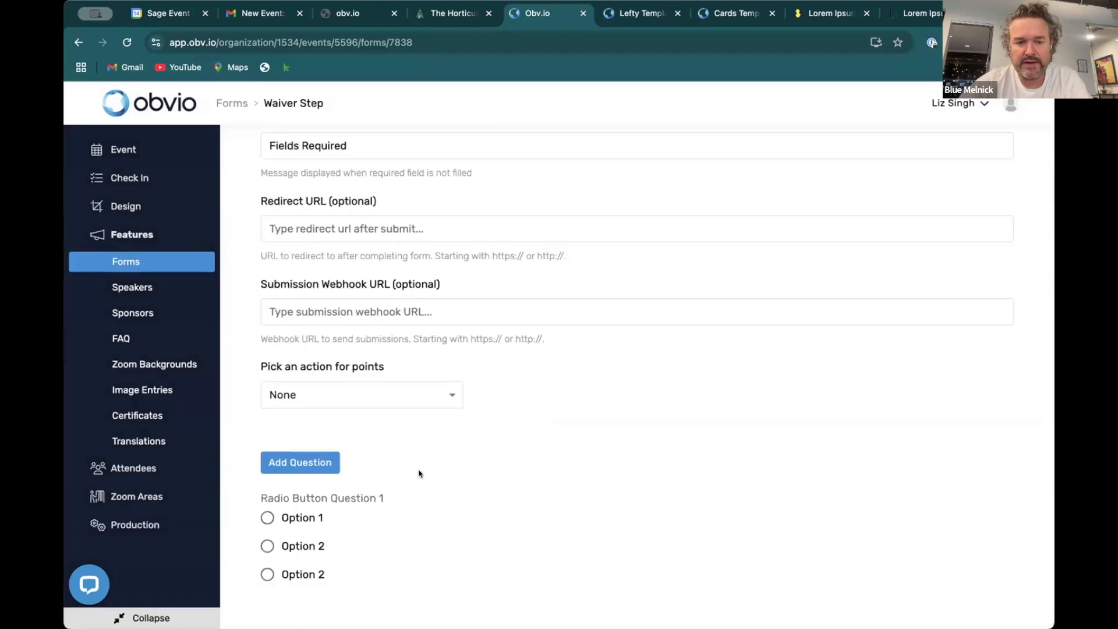
Attach the Waiver Step form to the check-in waiver page.
scroll(466, 407, down, 2)
scroll(801, 330, up, 10)
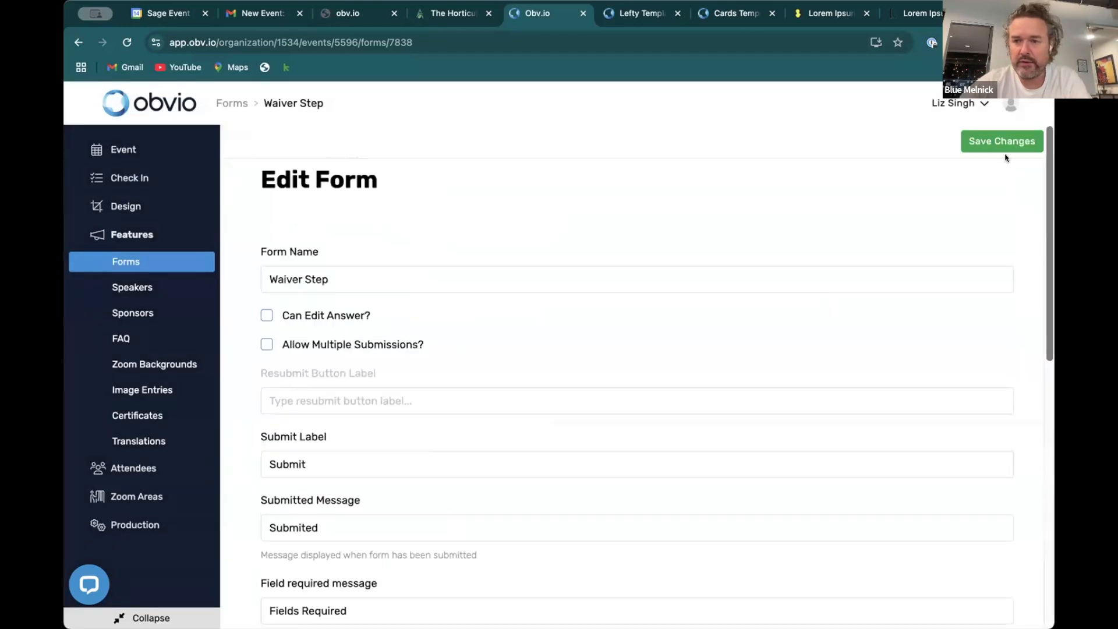
click(138, 217)
mouse_move(140, 175)
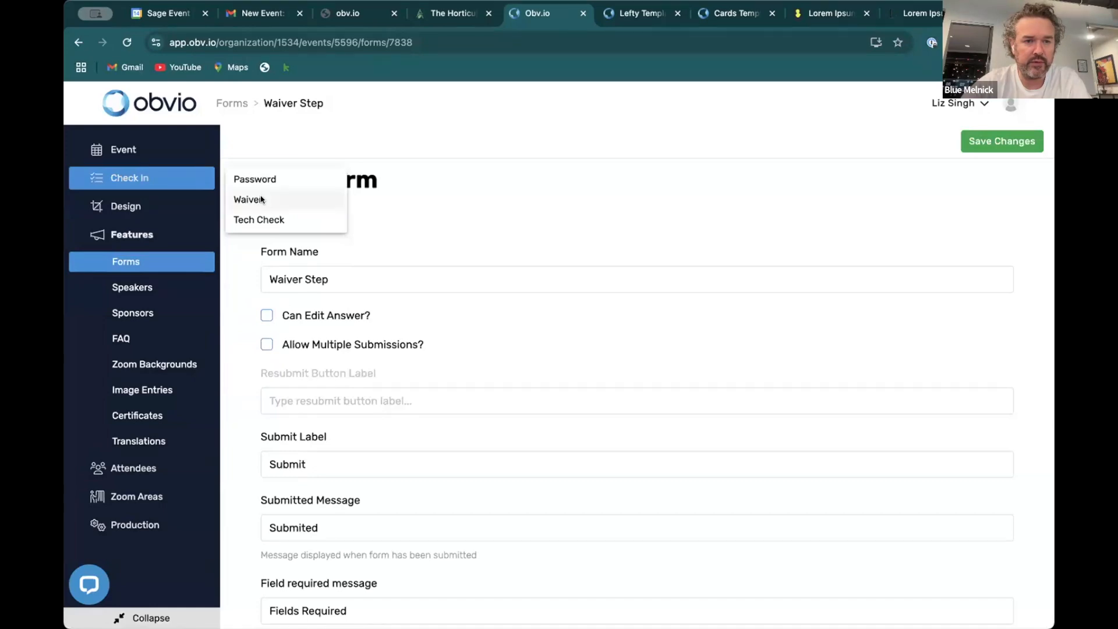
click(265, 200)
click(530, 416)
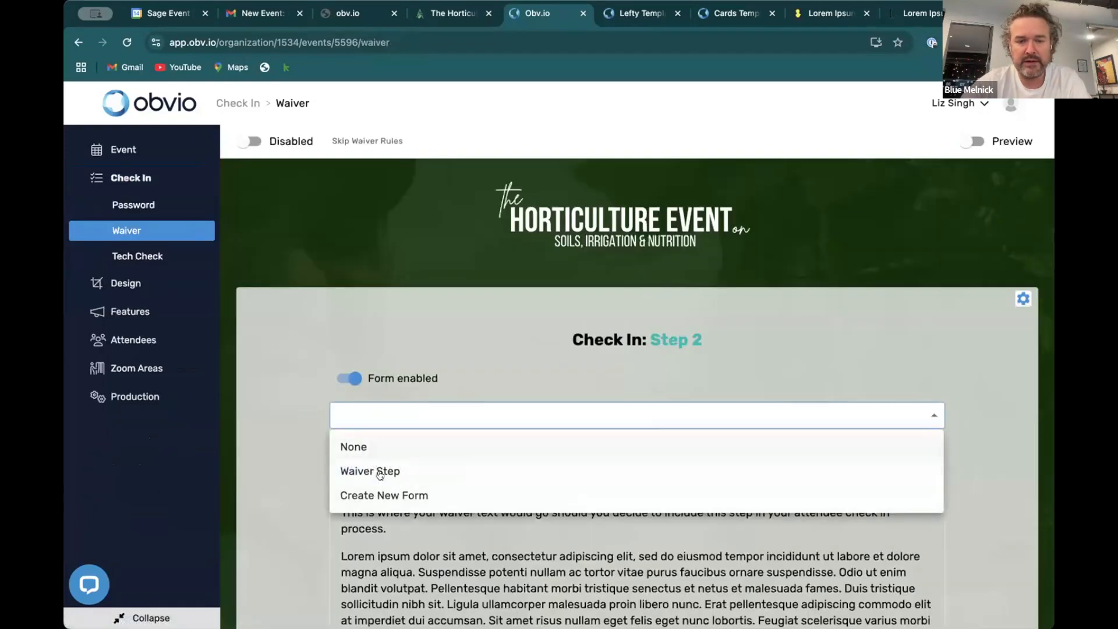
click(379, 472)
scroll(326, 499, down, 3)
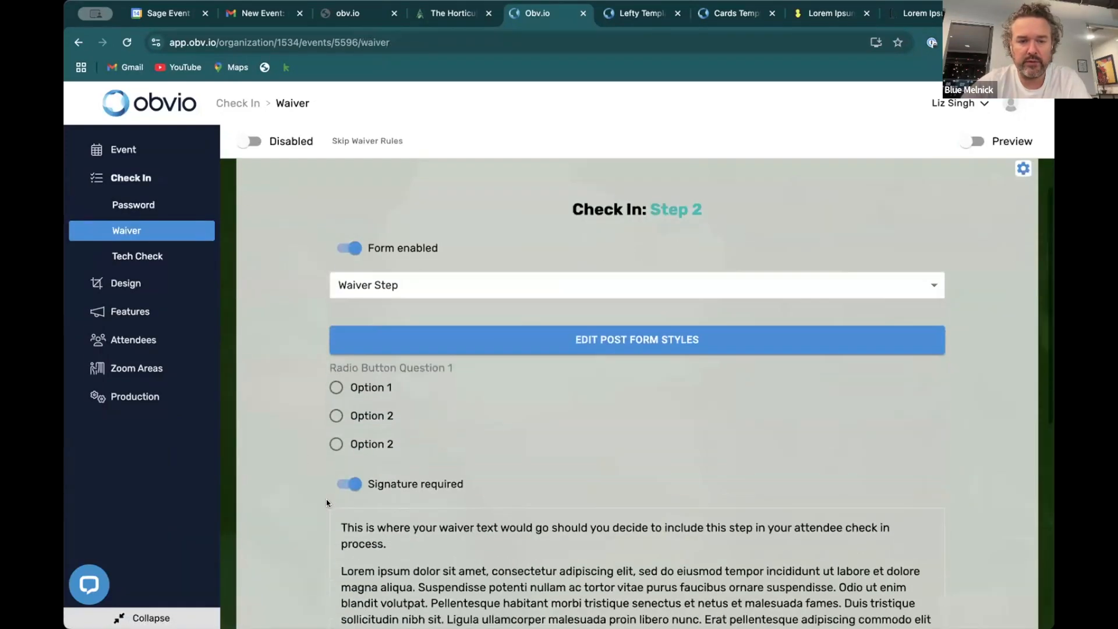
scroll(442, 390, down, 1)
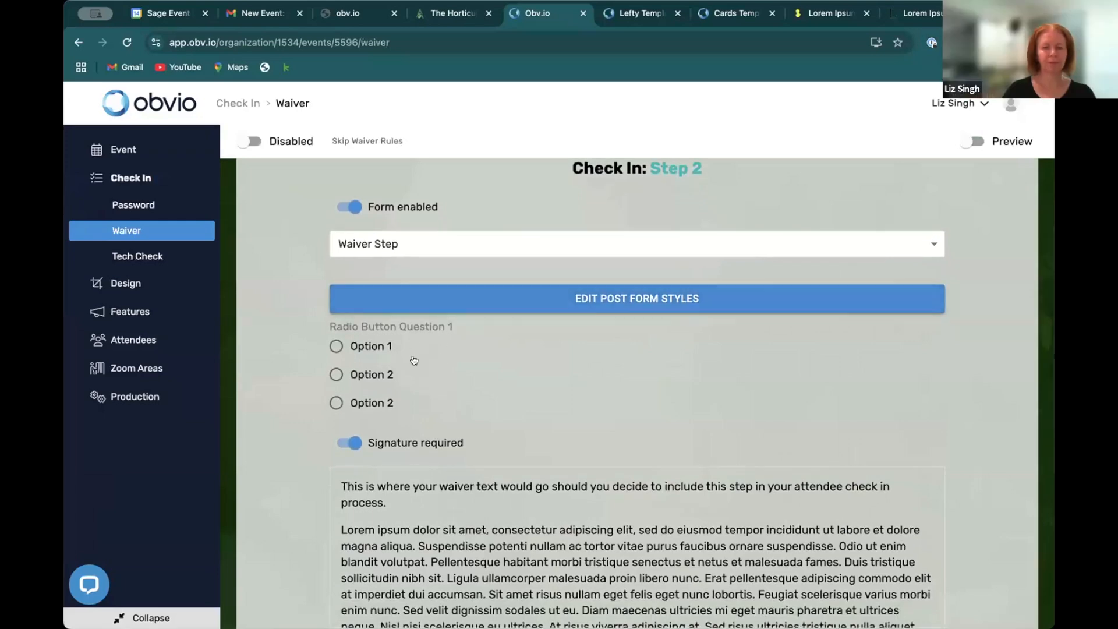
In the dashboard's post form styles, set the label text color to #000000 and the input border color to #161616.
mouse_move(134, 283)
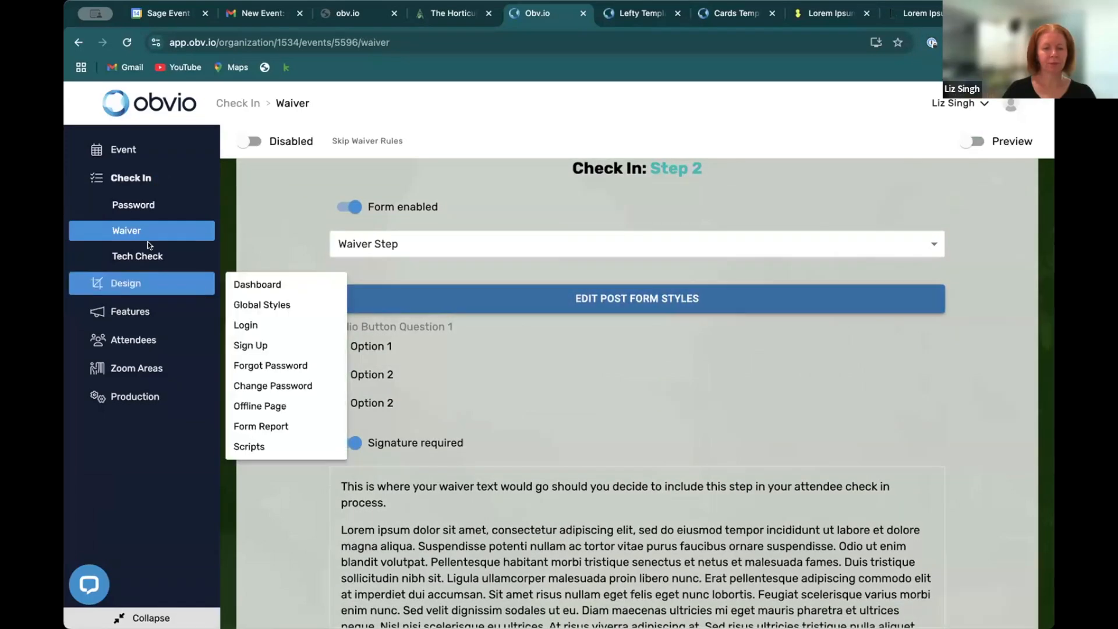
click(277, 288)
scroll(820, 456, down, 10)
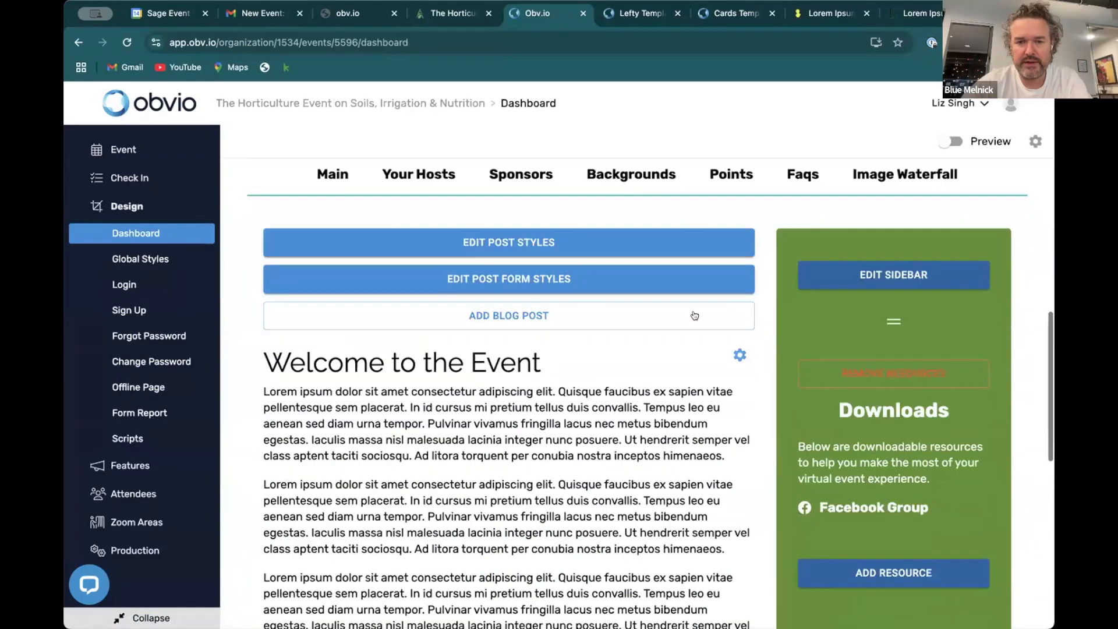
click(562, 285)
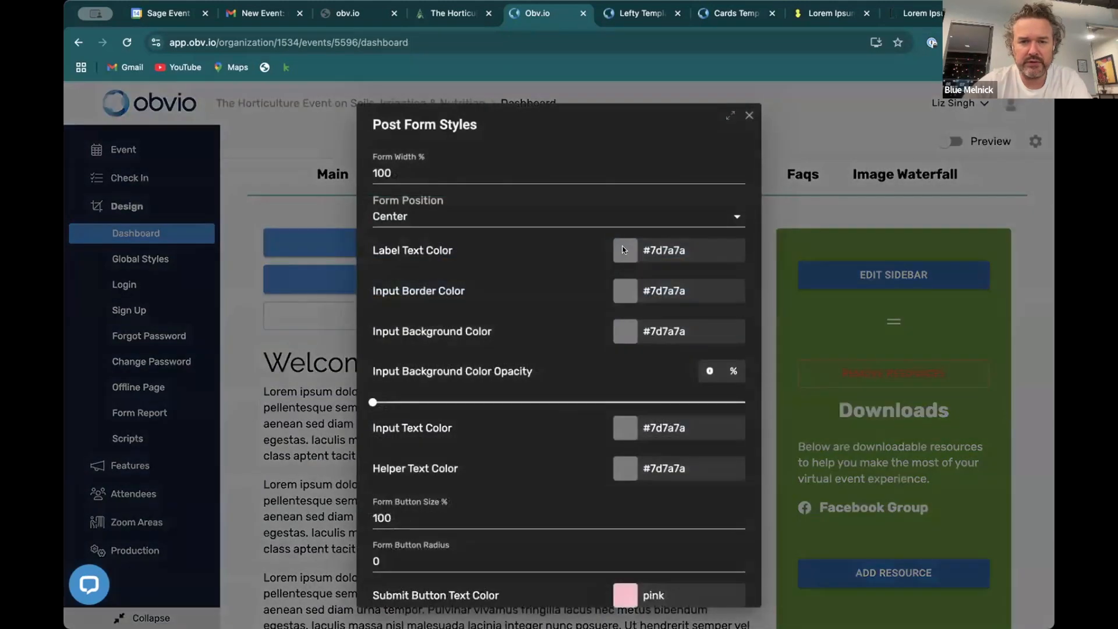
click(626, 291)
drag(639, 310, 582, 391)
click(606, 293)
click(623, 298)
click(620, 350)
click(619, 333)
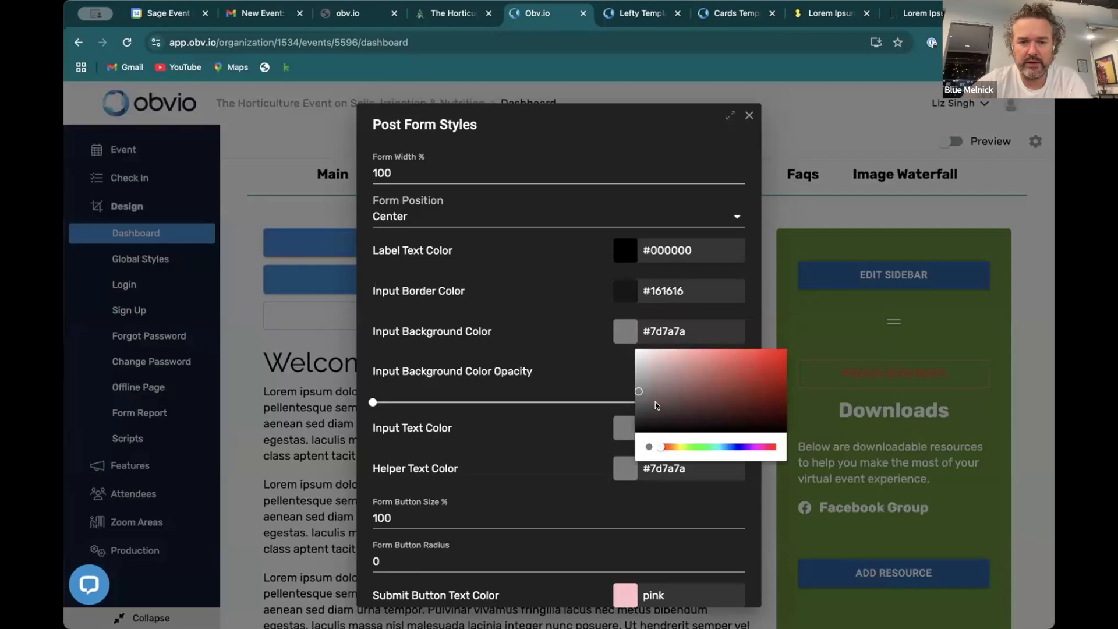
click(568, 341)
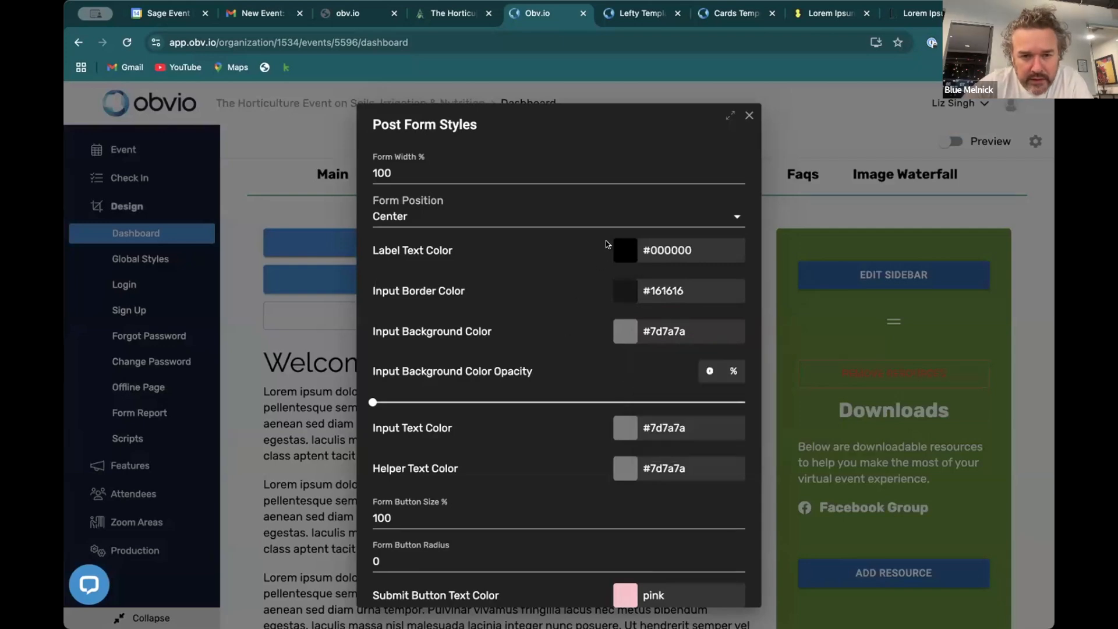
Set the input text color to #050505 and the helper text color to #2f2f2f, and save the post form styles.
scroll(617, 299, down, 3)
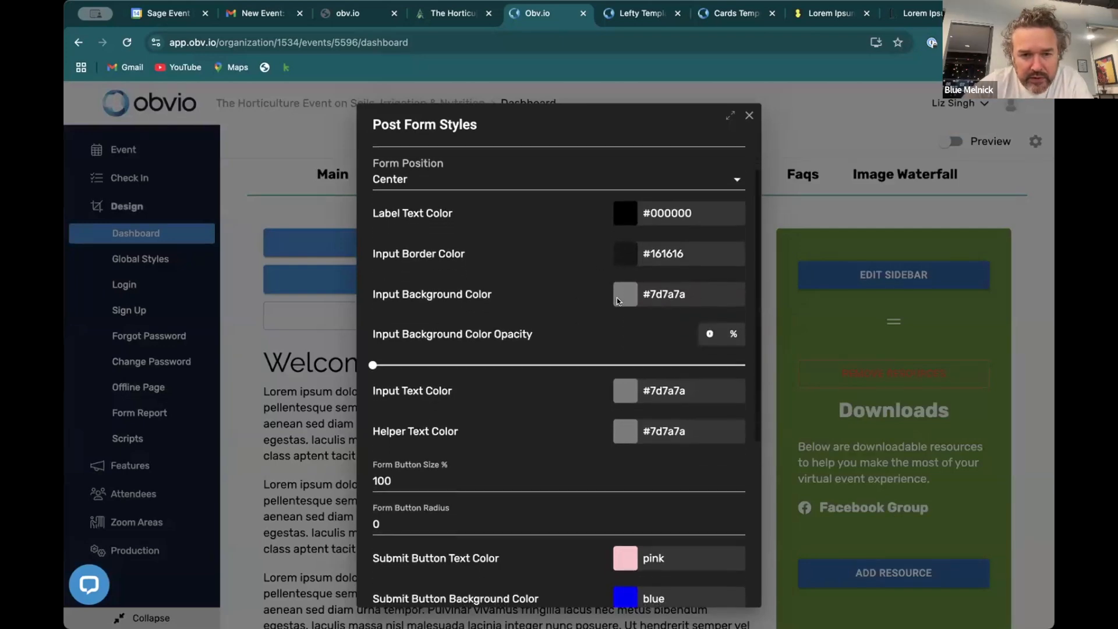
click(625, 326)
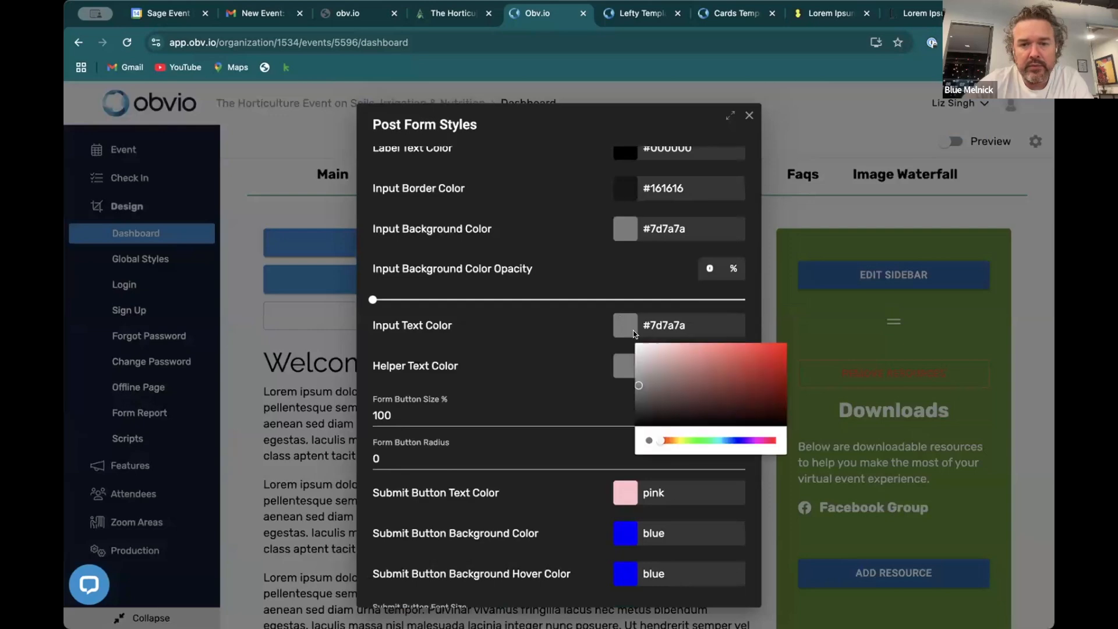
drag(662, 401, 622, 448)
click(629, 352)
click(626, 367)
click(569, 367)
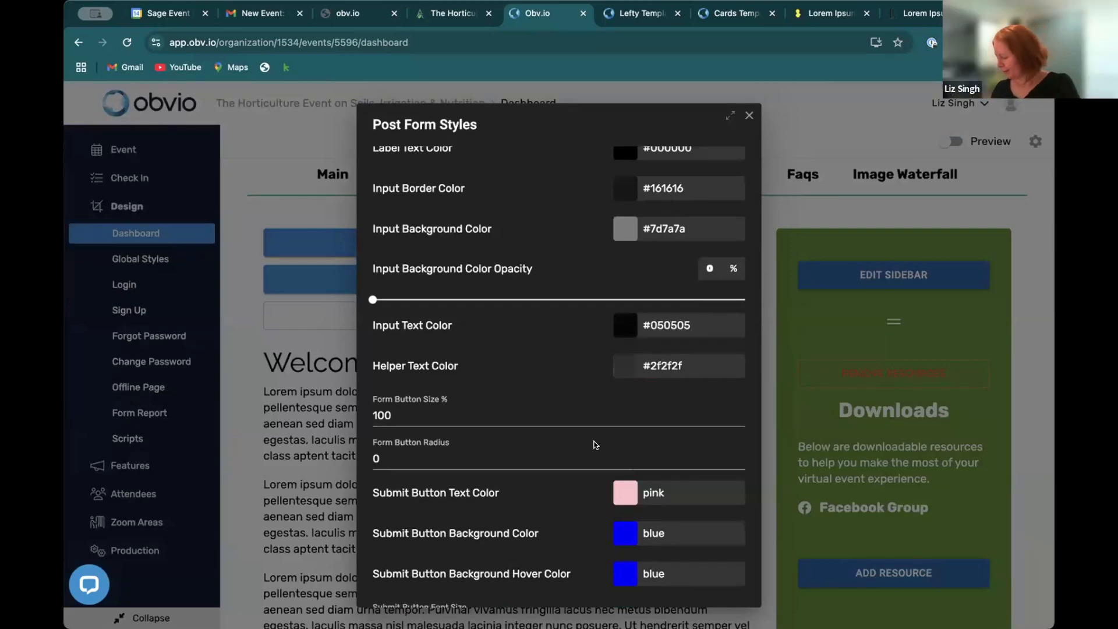
scroll(594, 443, down, 5)
click(559, 584)
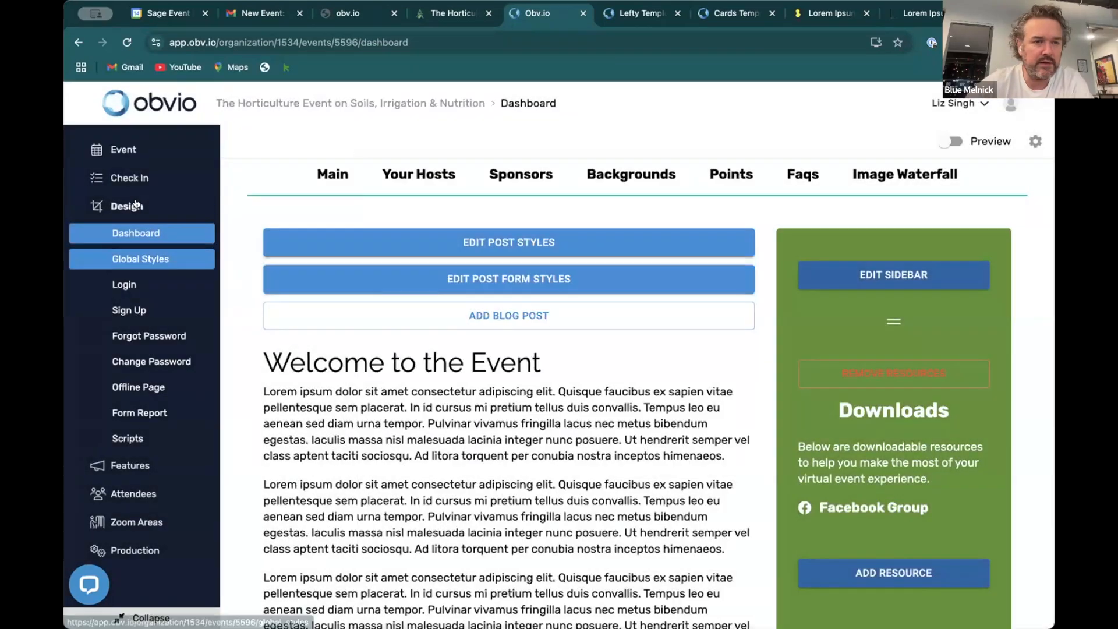
Return to the check-in waiver page and test the answer options of Radio Button Question 1.
mouse_move(131, 177)
click(245, 200)
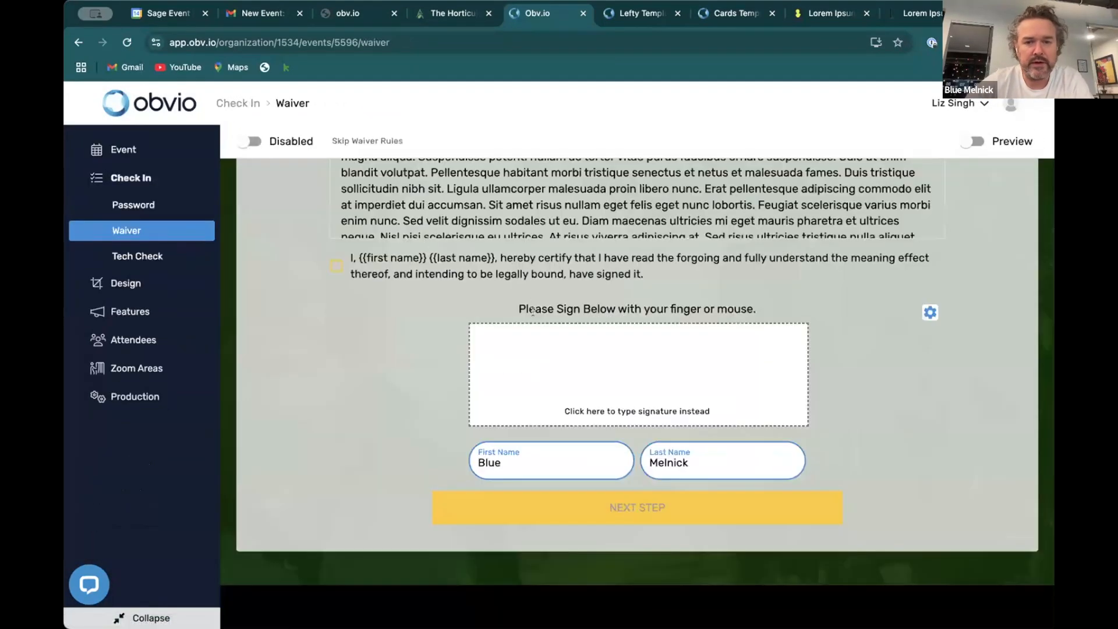
scroll(534, 300, up, 6)
scroll(534, 302, down, 2)
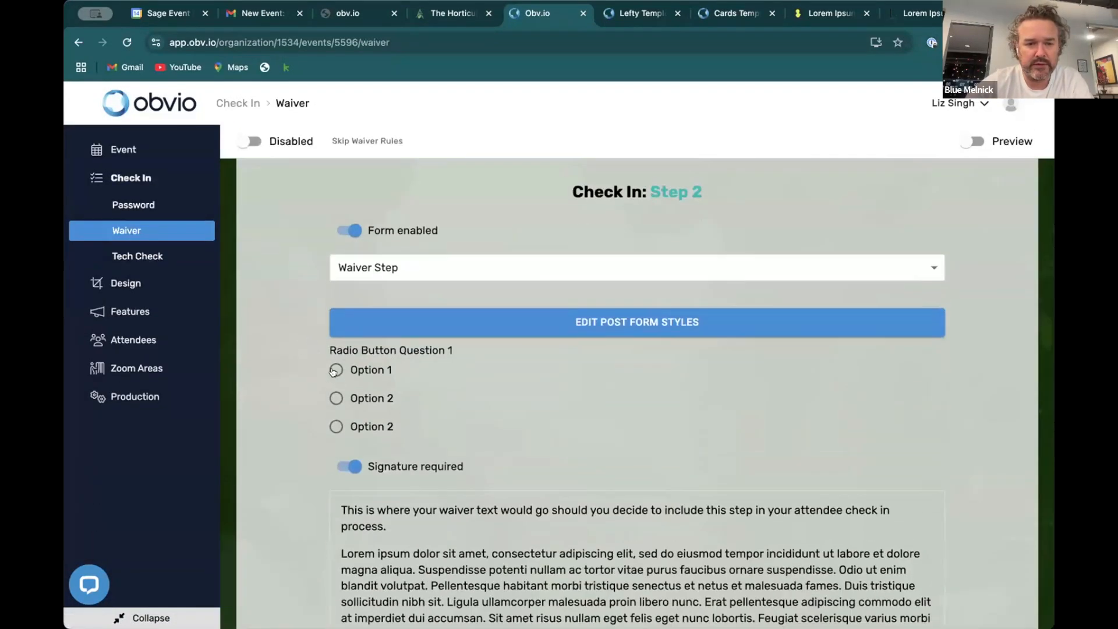
click(334, 399)
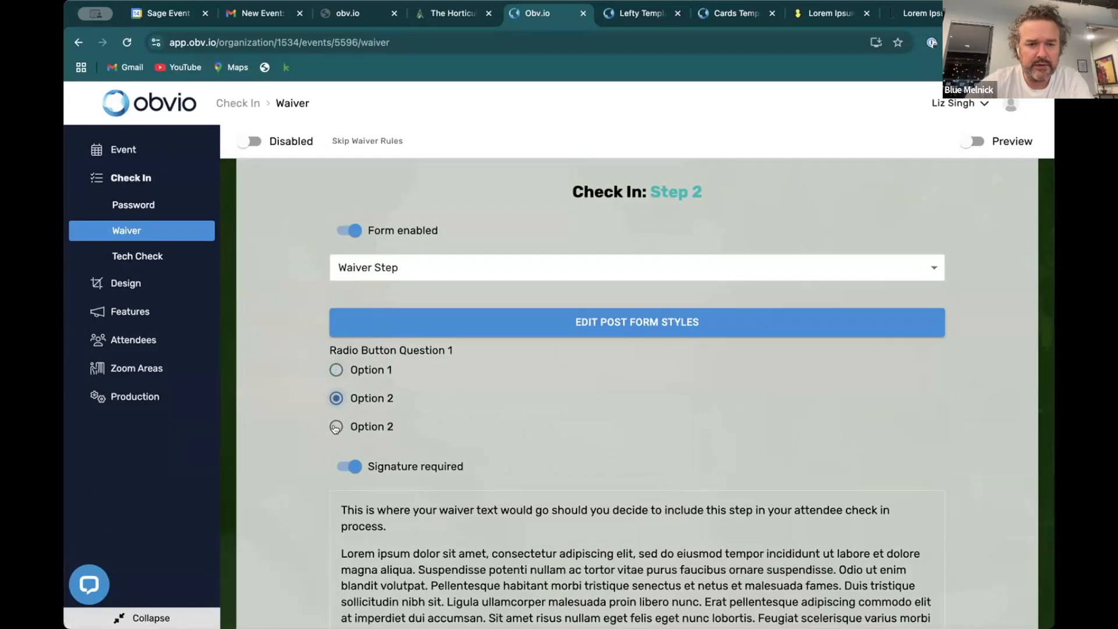
click(335, 427)
click(334, 398)
click(333, 374)
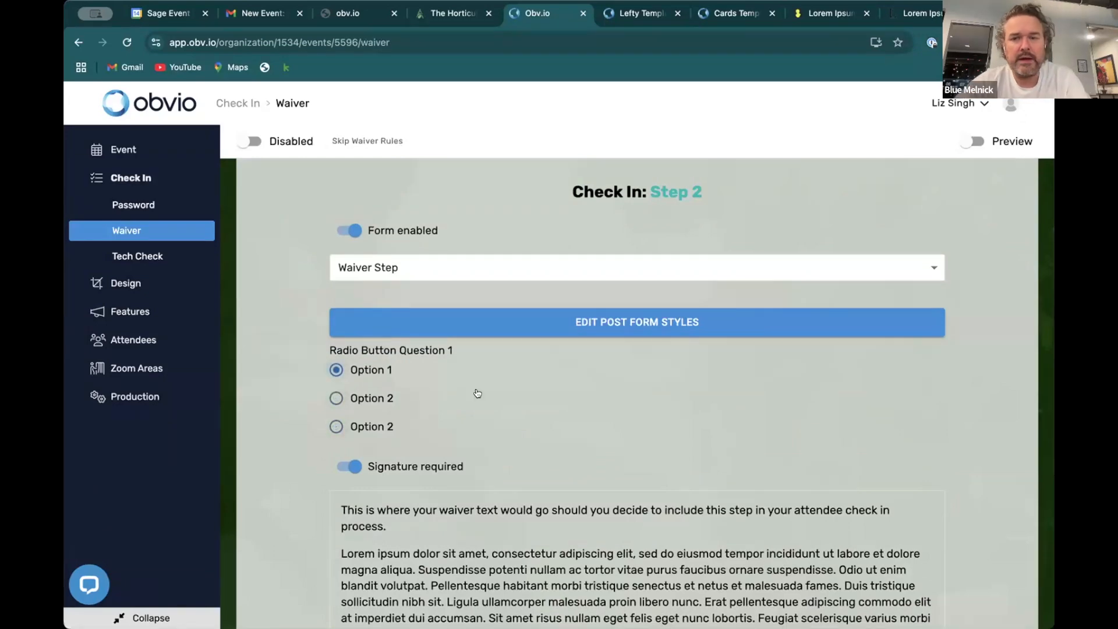
Enable the check-in waiver step and preview the attendee view of the waiver page.
scroll(501, 367, up, 3)
click(974, 140)
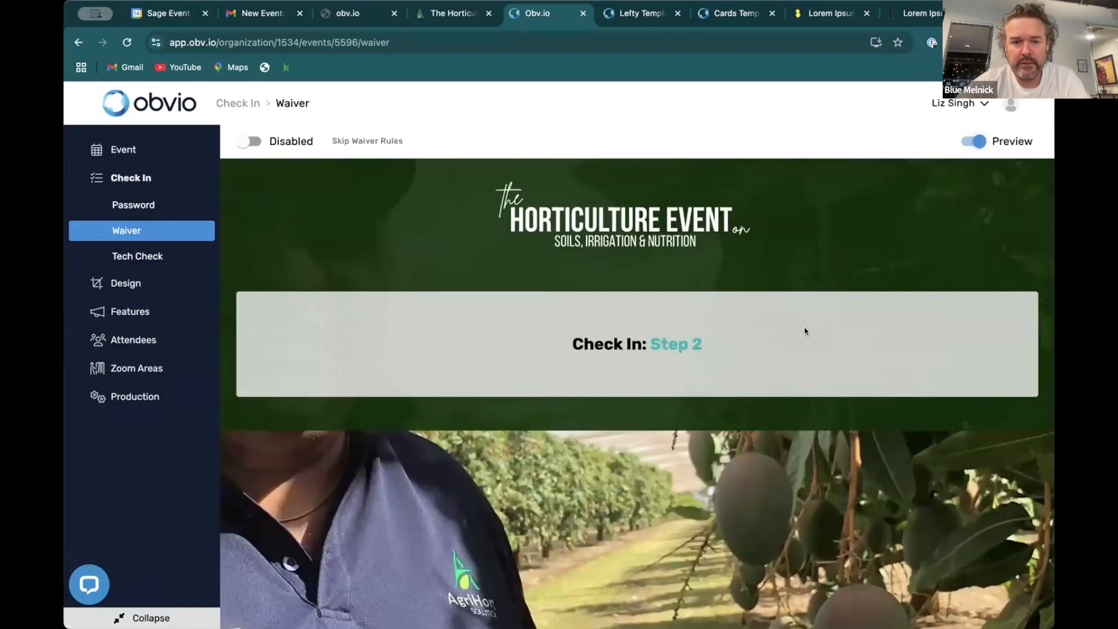
click(969, 141)
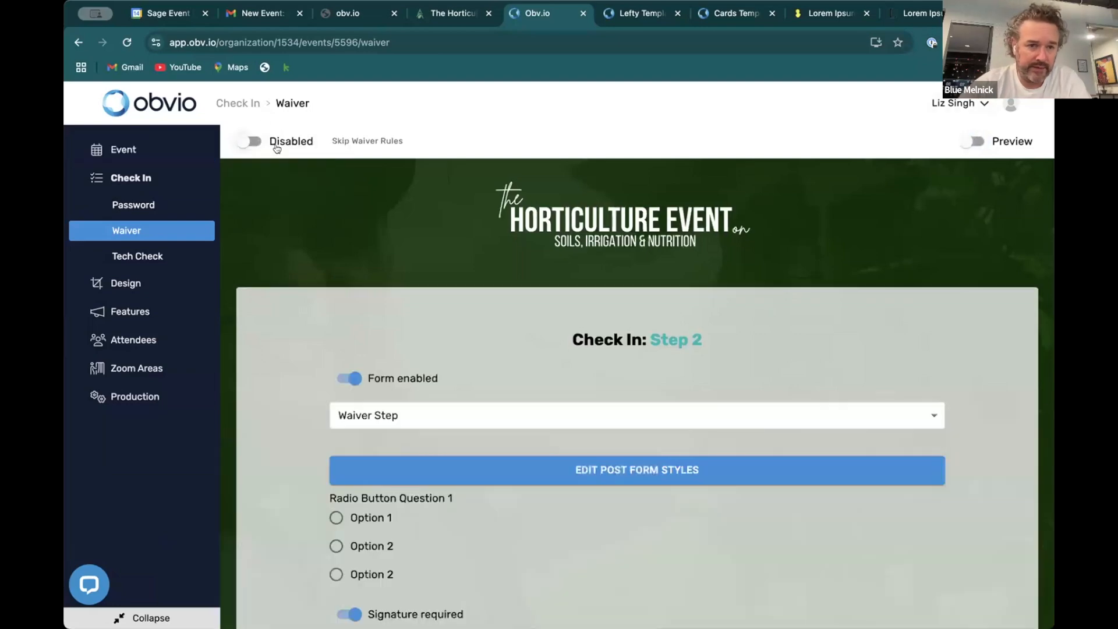
click(249, 141)
click(974, 136)
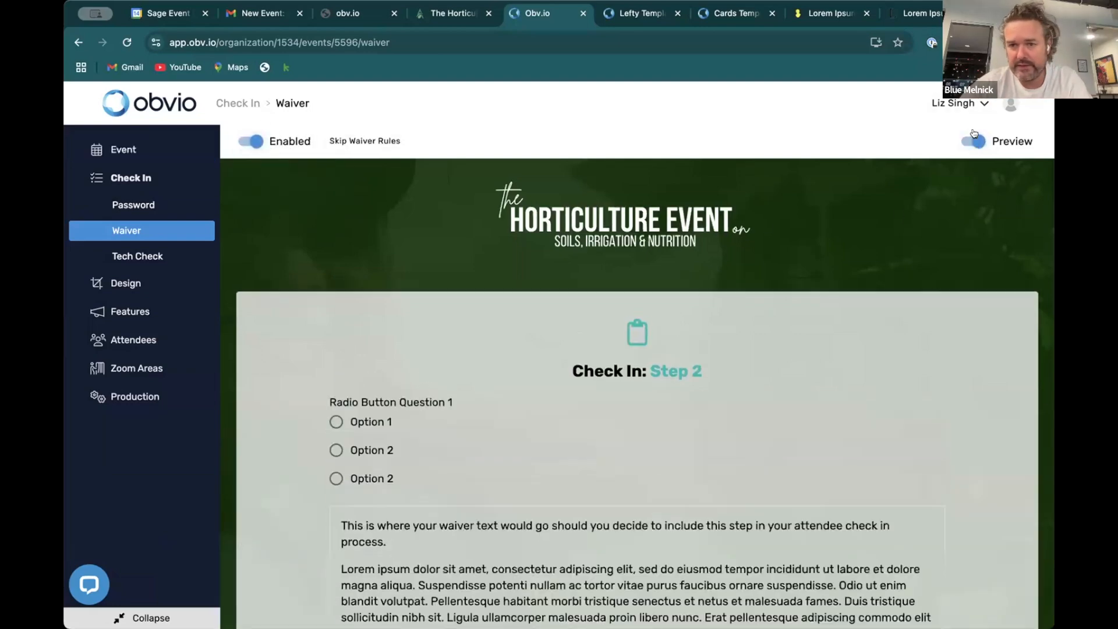
scroll(915, 431, down, 4)
scroll(916, 431, up, 3)
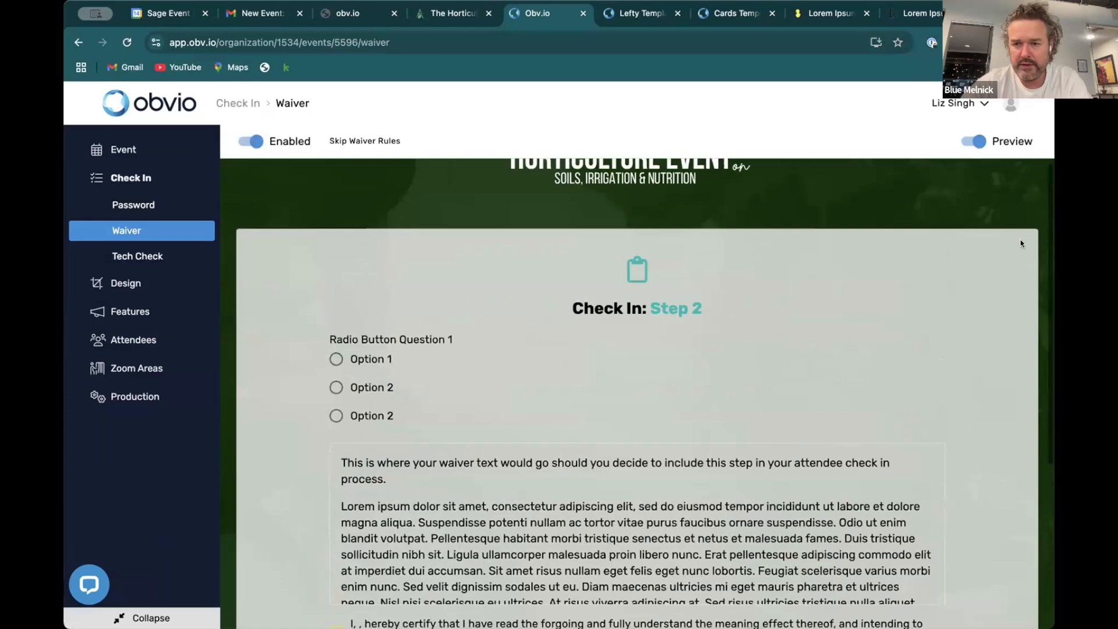
Leave the preview and change the check-in heading's step label to "Step 1".
click(973, 142)
click(1023, 235)
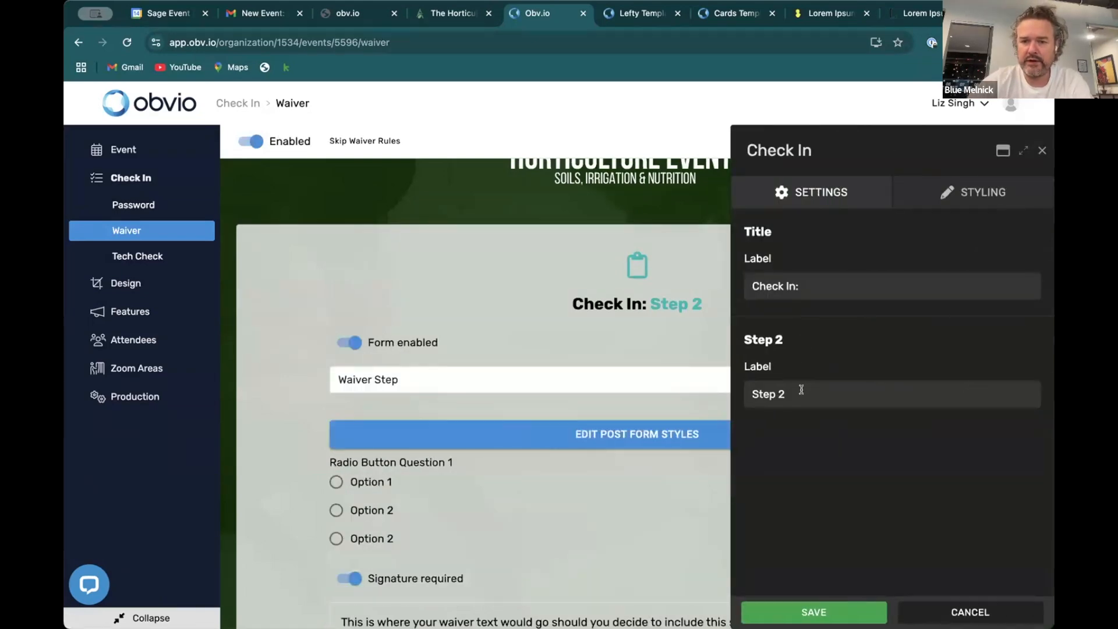
key(BackSpace)
text(1)
Set the check-in heading's step color to #083102 and save the heading.
click(926, 198)
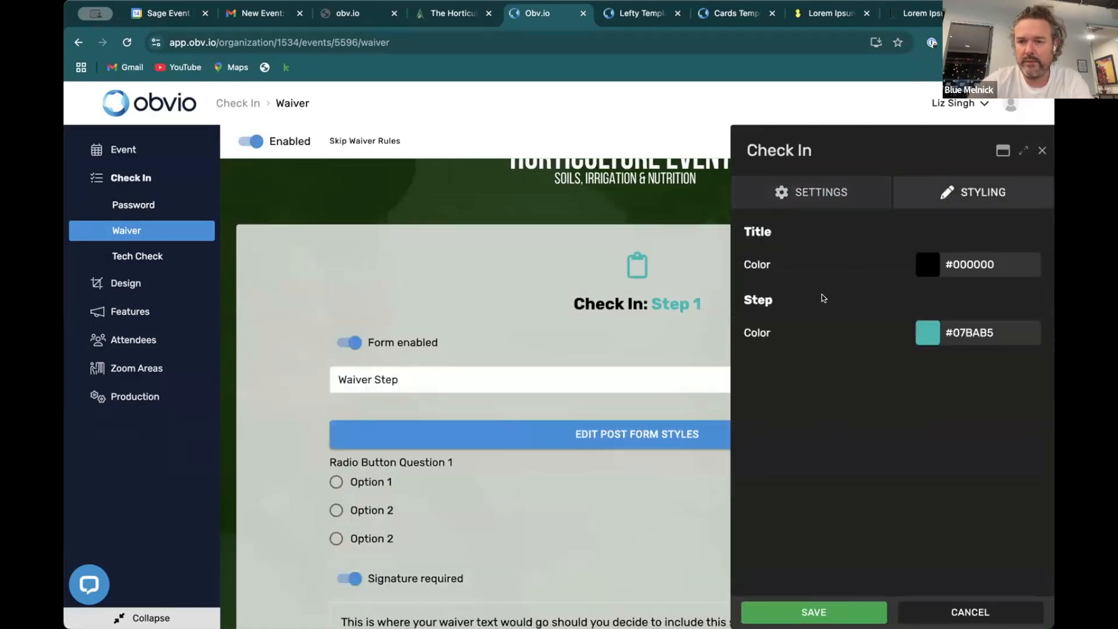
click(940, 324)
click(968, 321)
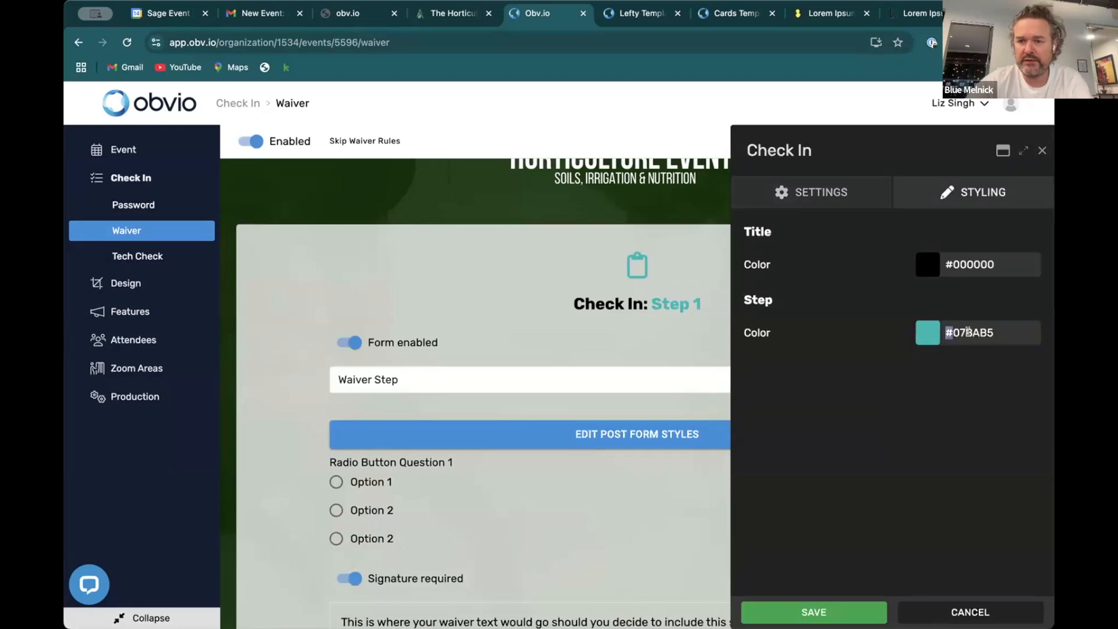
double_click(968, 332)
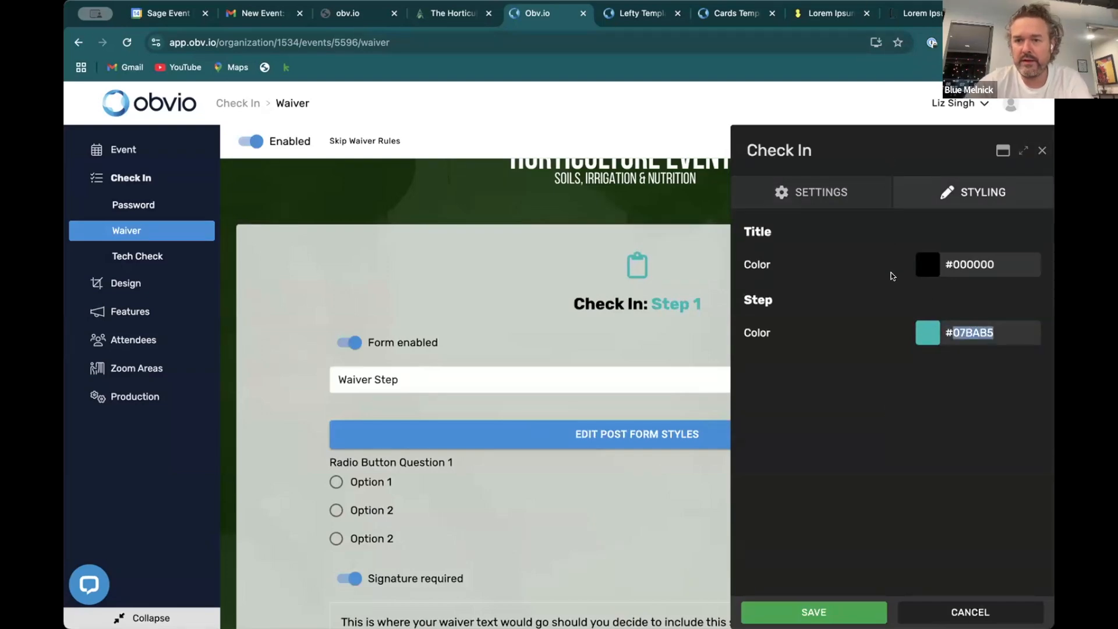
text(083102)
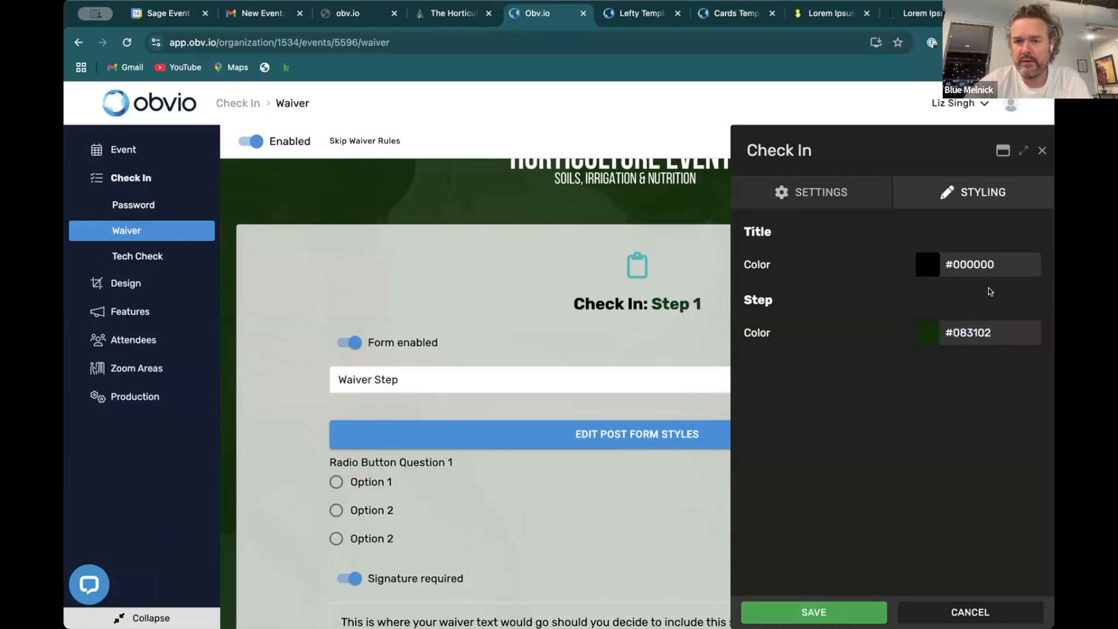
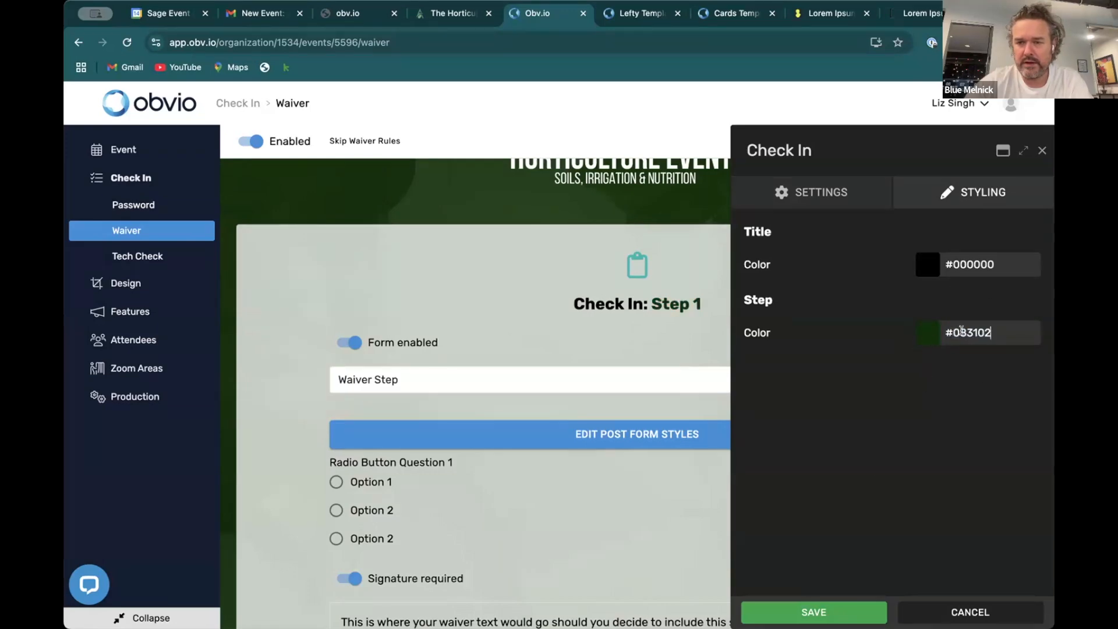
click(803, 612)
Set the check-in heading's step color to #5E922B and save the change.
click(930, 290)
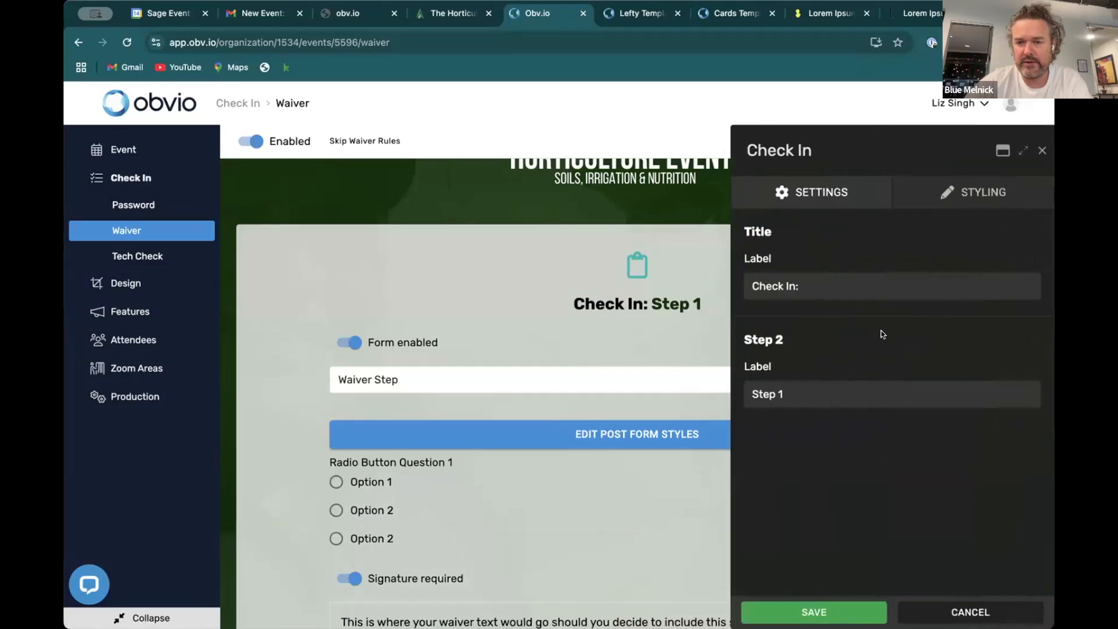
click(958, 189)
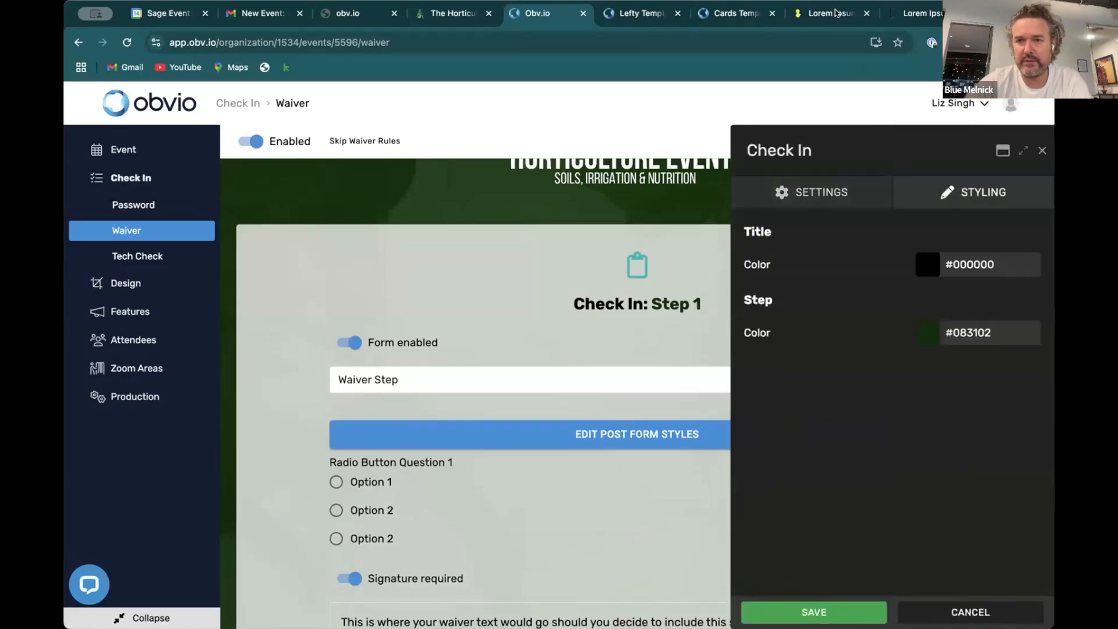
triple_click(955, 329)
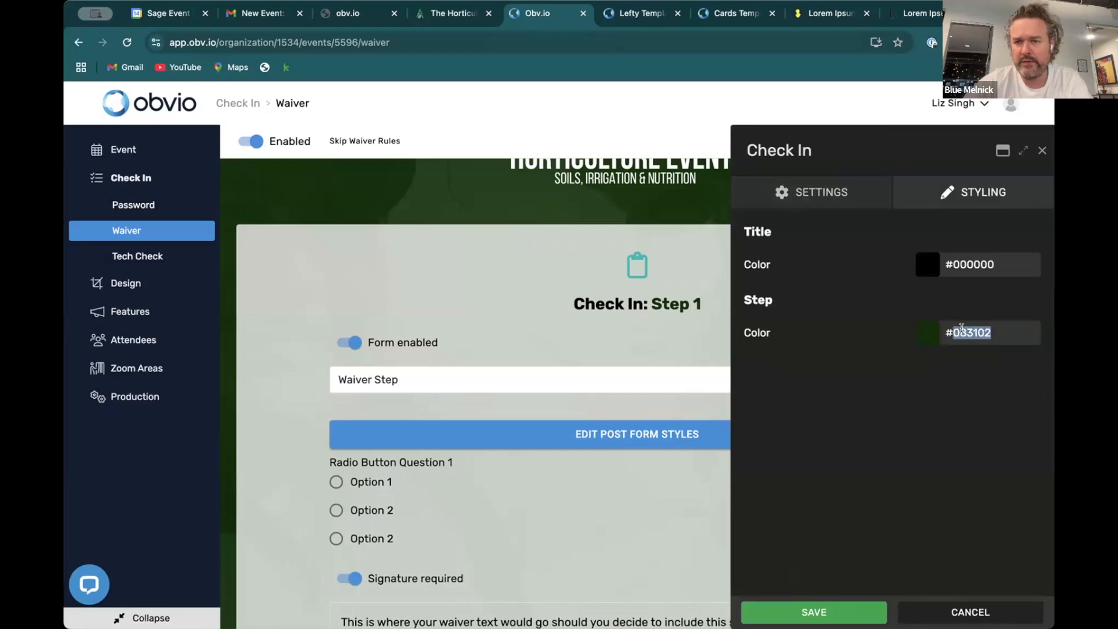
text(#5E922B)
click(637, 266)
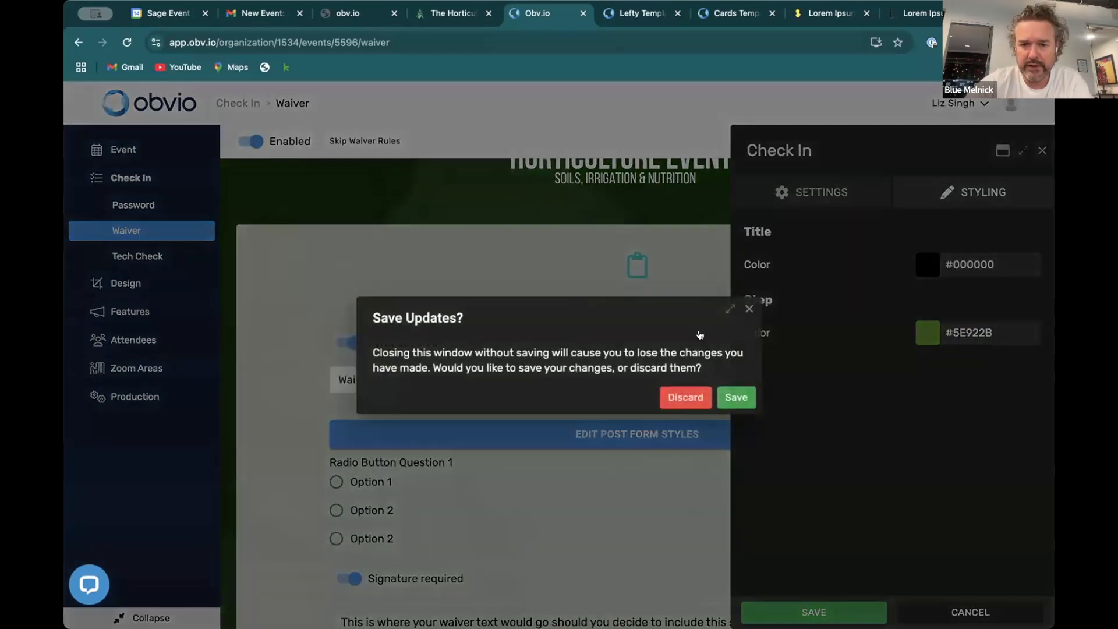
click(723, 395)
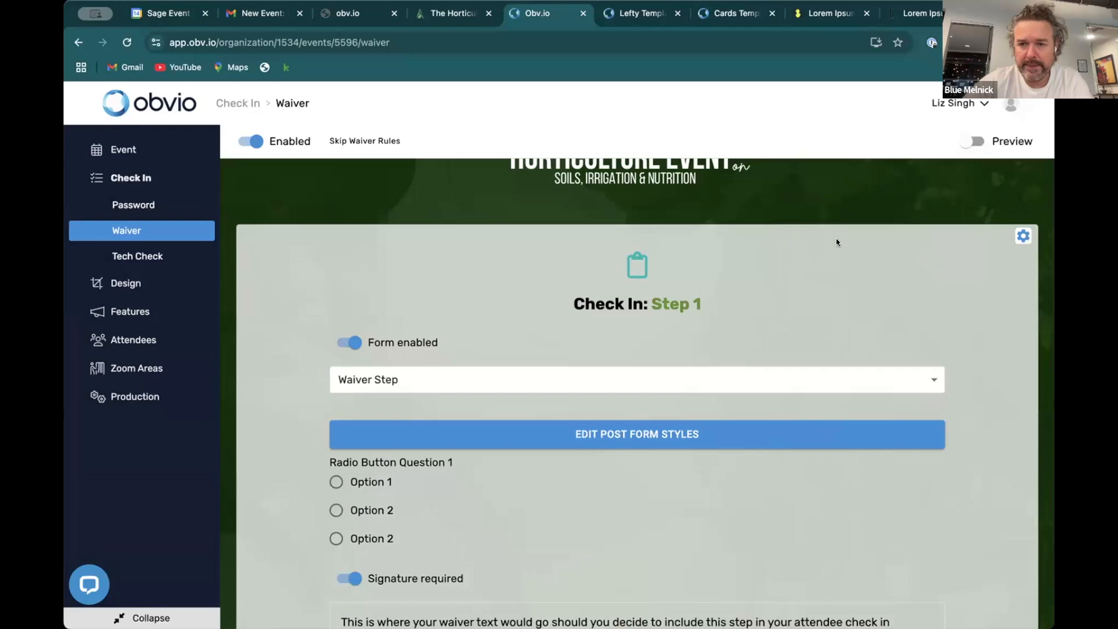
Recolor the waiver step's clipboard icon to match the green of the heading's step label, and save it.
click(928, 262)
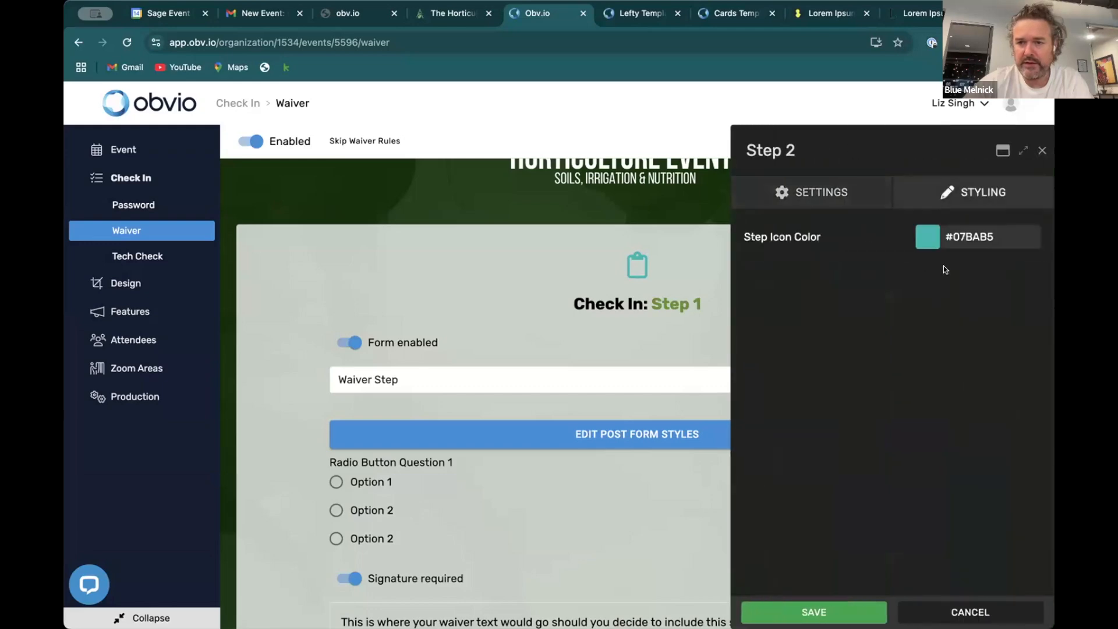
double_click(970, 235)
key(super+v)
click(855, 603)
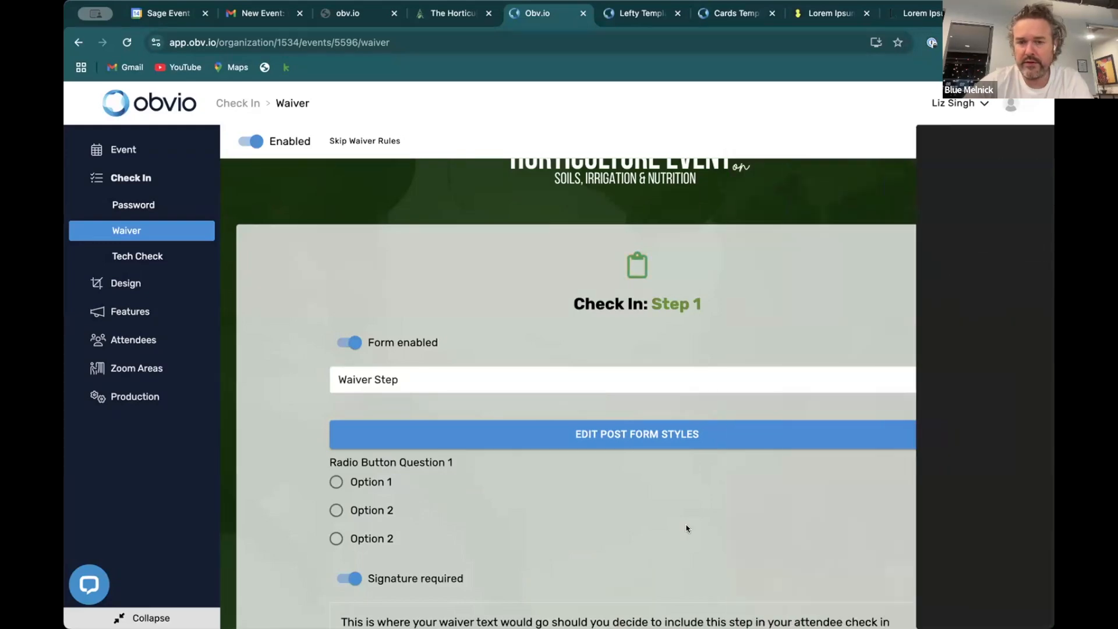
Open the Tech Check page of the check-in and enable that step.
click(140, 257)
click(252, 141)
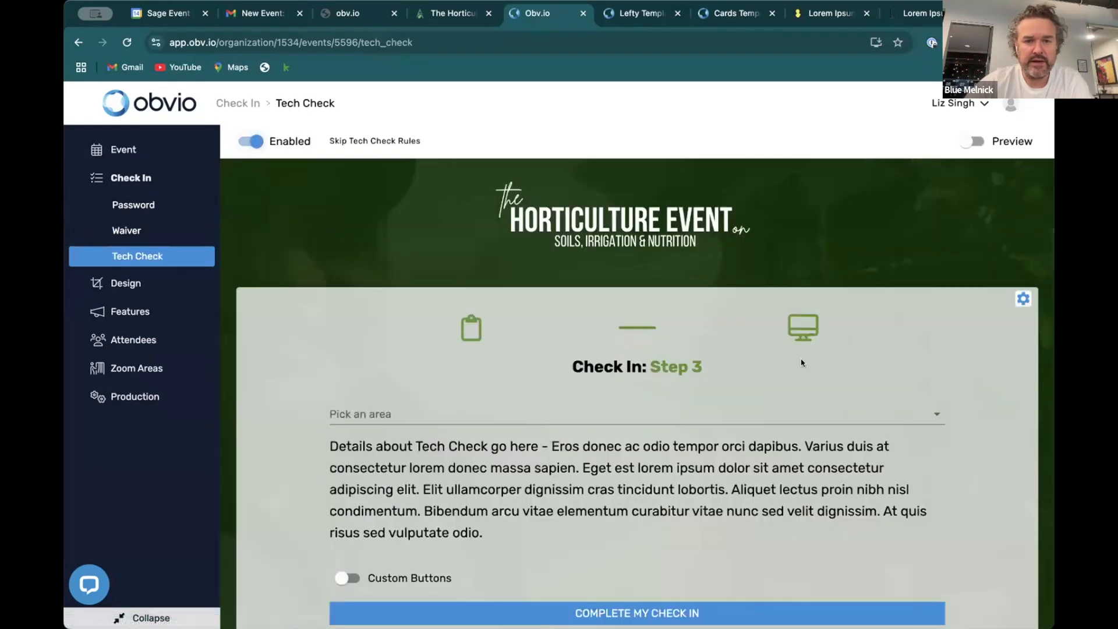
scroll(862, 431, down, 2)
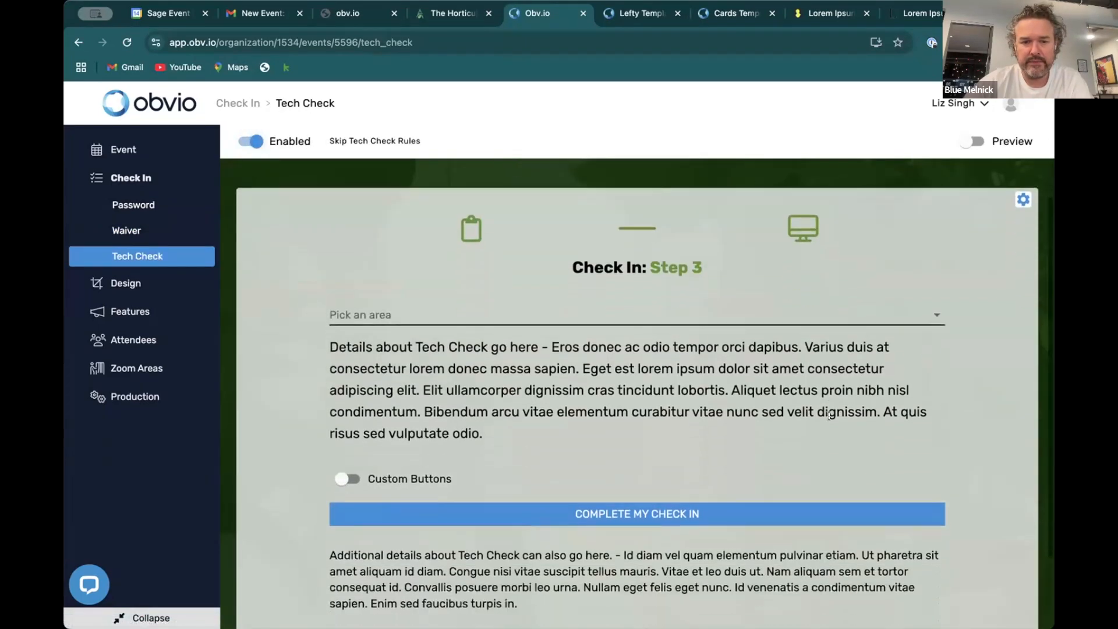
Create a new Zoom area named "Tech Check" that requires approval to join area meetings.
mouse_move(122, 367)
click(312, 388)
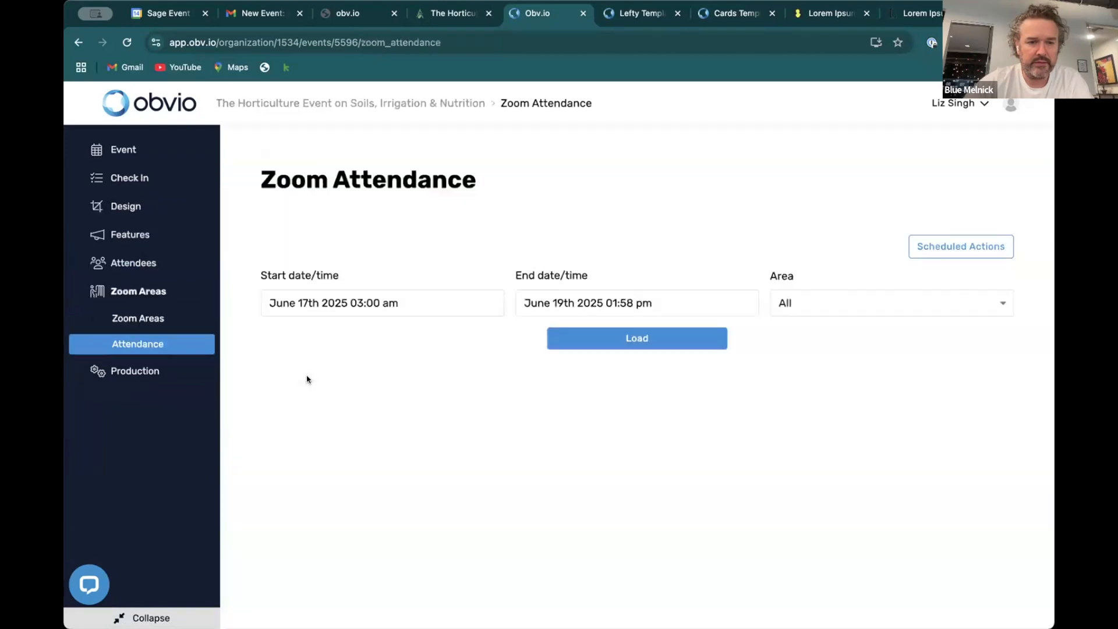
click(139, 318)
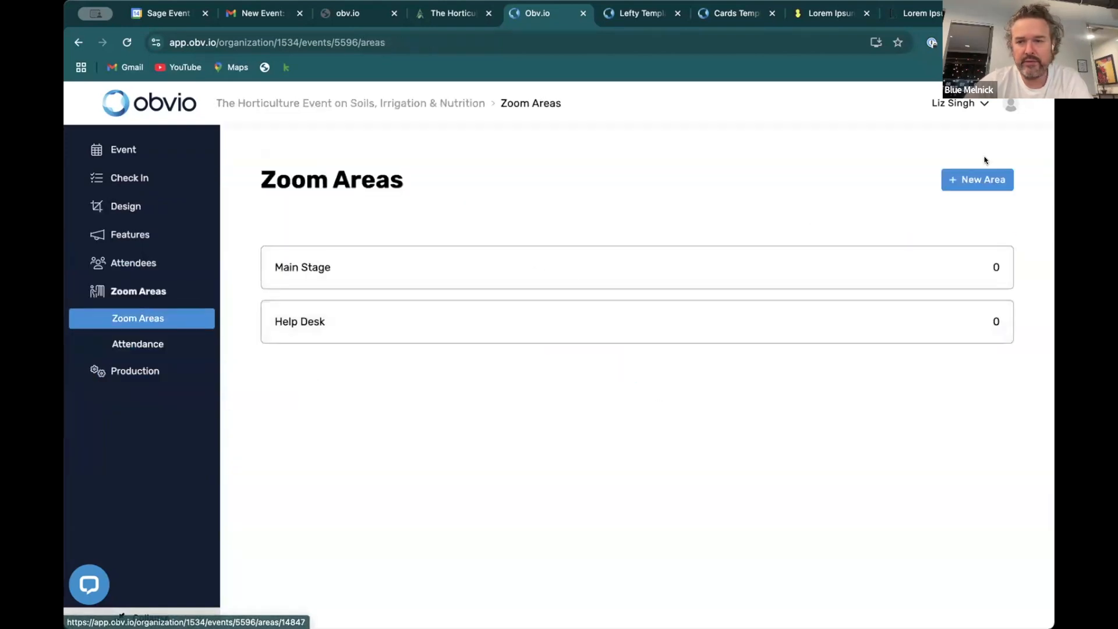
click(978, 180)
click(533, 173)
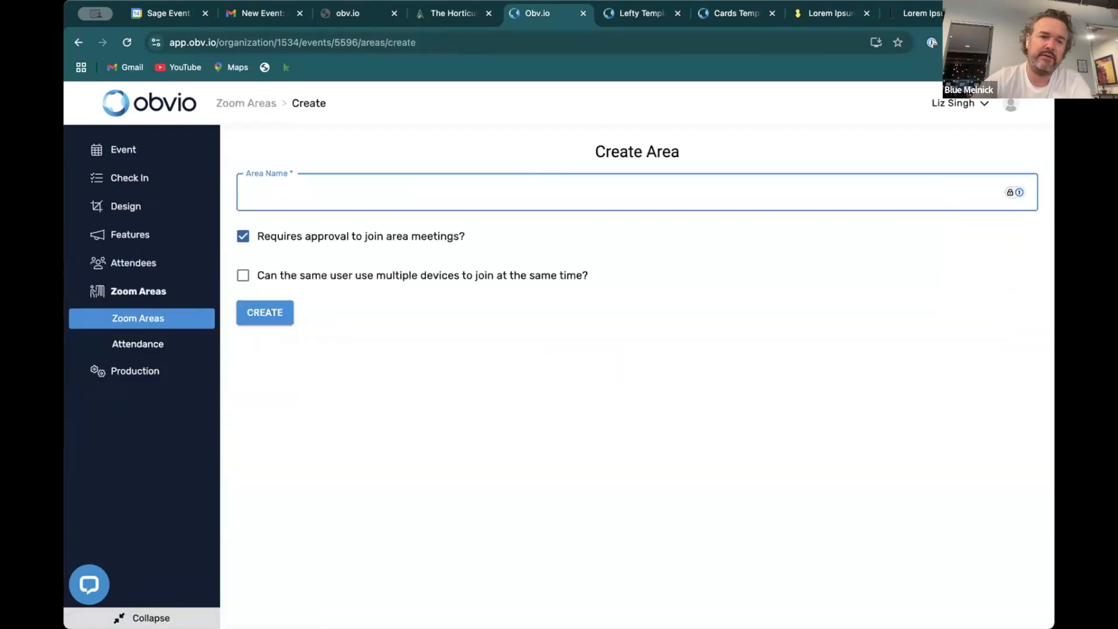
text(Tech Chekc)
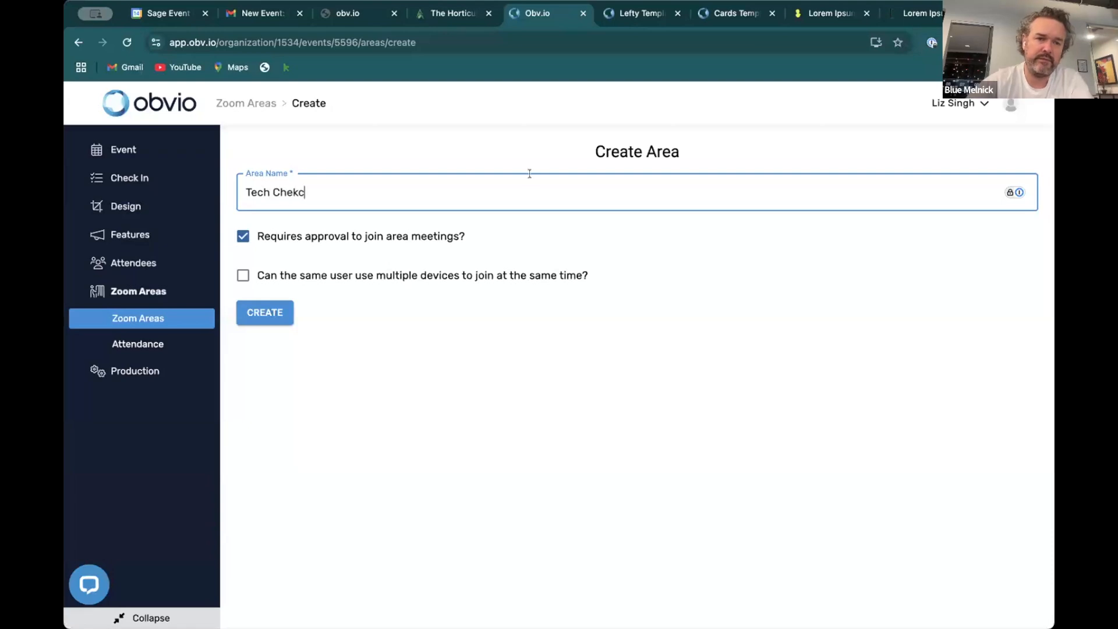
key(BackSpace)
key(BackSpace)
text(c)
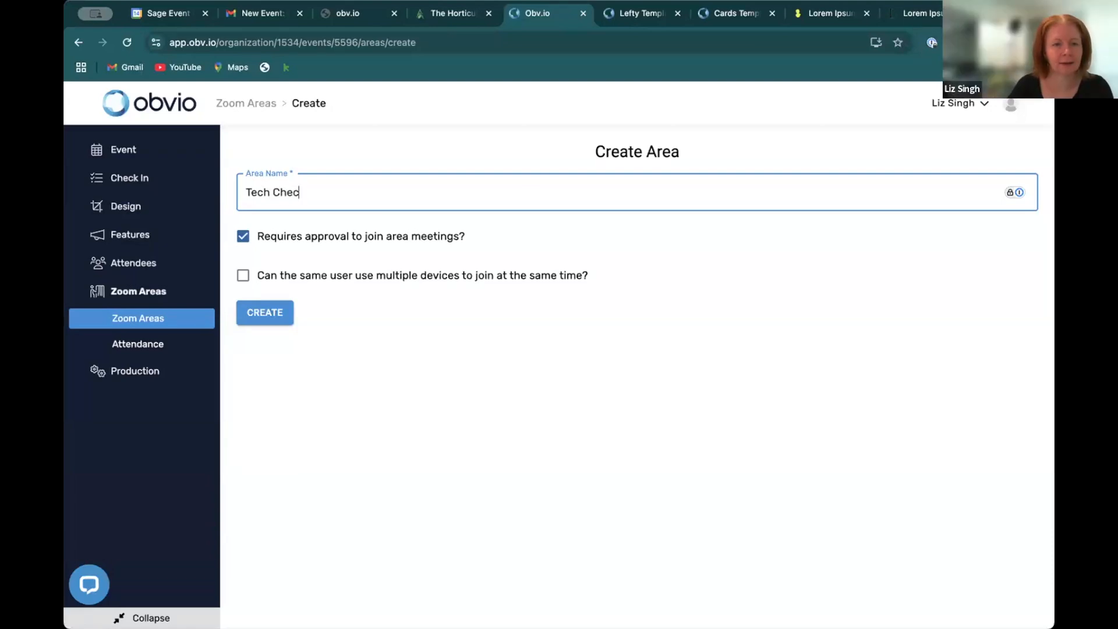
click(263, 313)
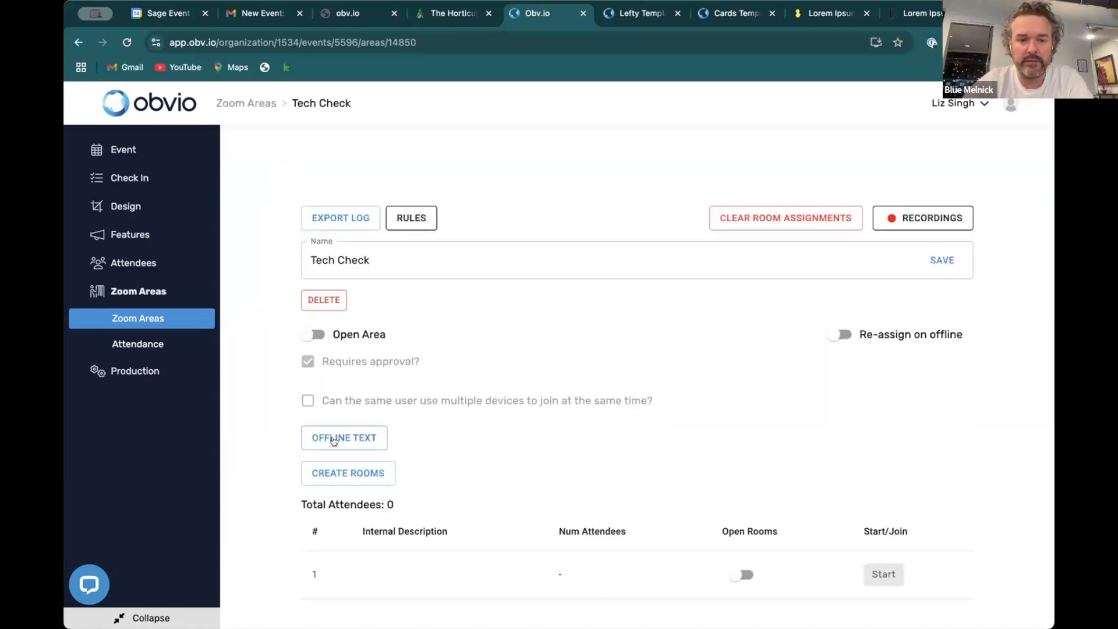
Create an additional room in the Tech Check Zoom area.
click(333, 470)
click(328, 315)
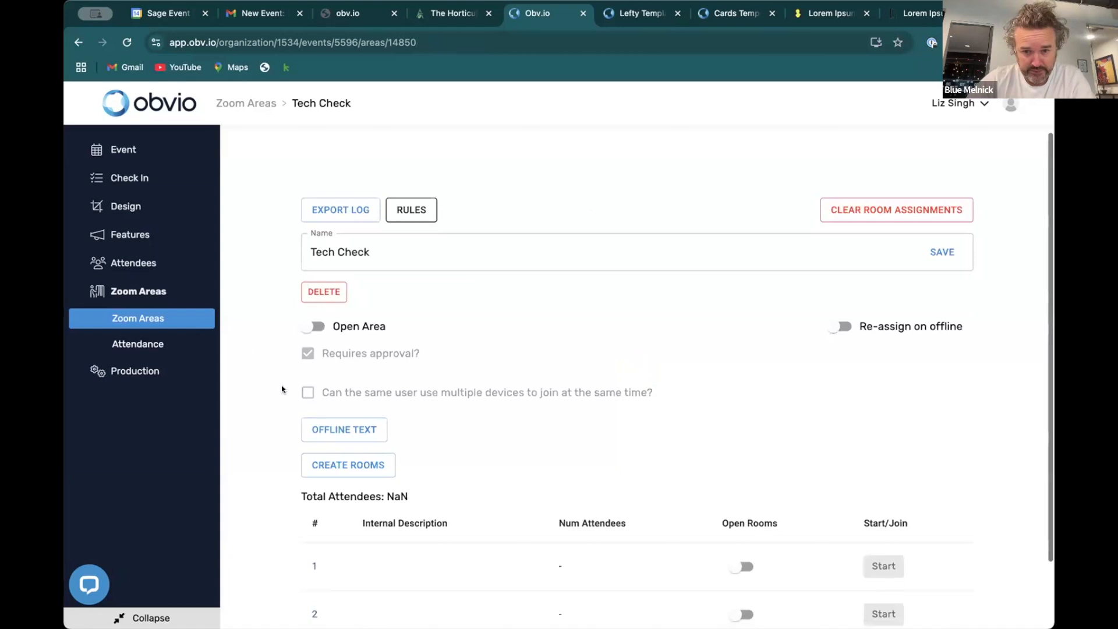
scroll(281, 389, down, 2)
Return to the check-in Tech Check page and assign the Tech Check area to it.
mouse_move(154, 235)
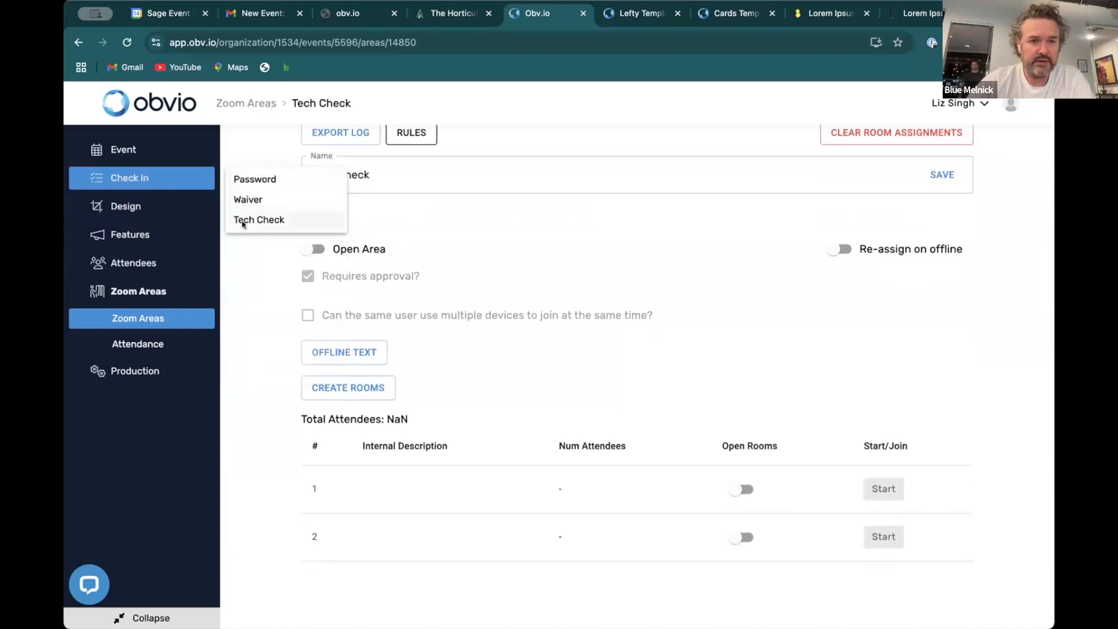
click(256, 219)
click(426, 418)
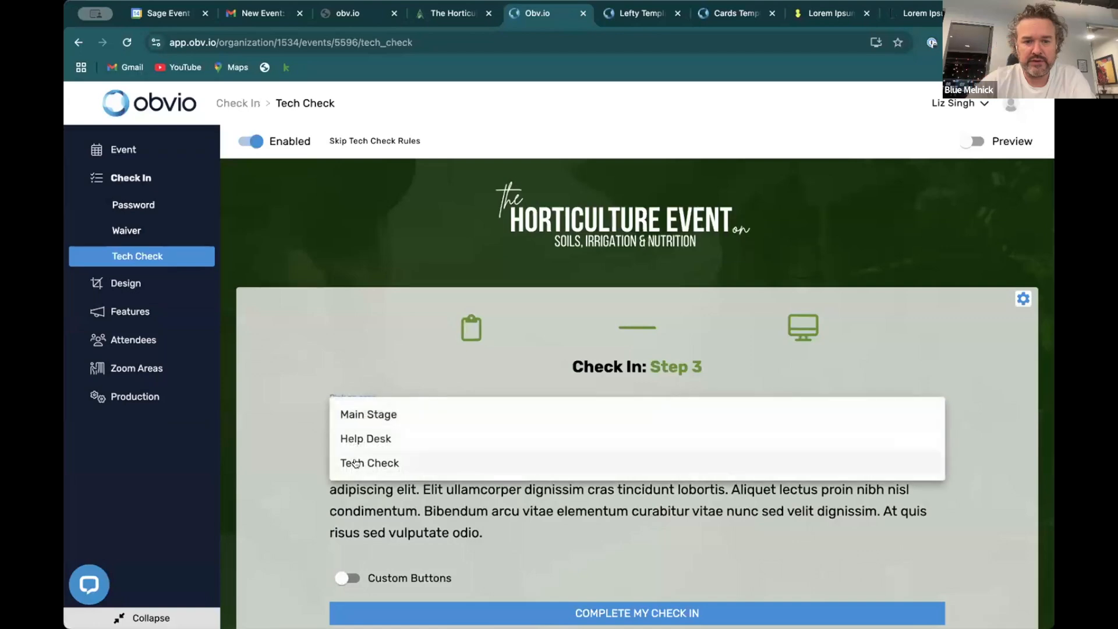
click(356, 463)
Set the solid background color of the Complete My Check In button to #FFC823.
scroll(287, 399, down, 5)
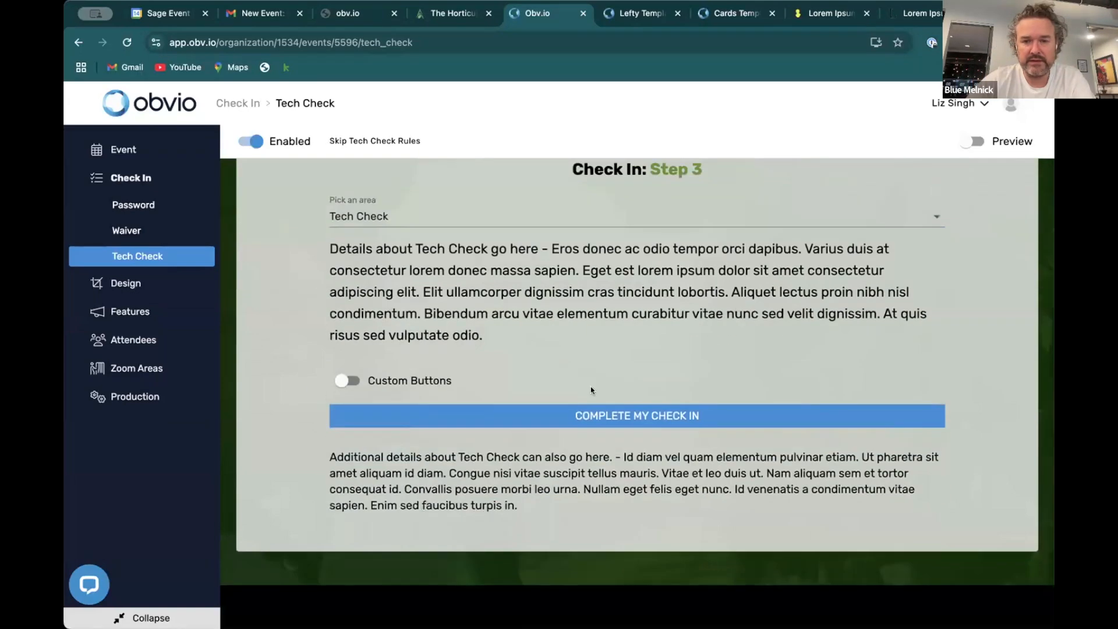
click(930, 416)
click(800, 246)
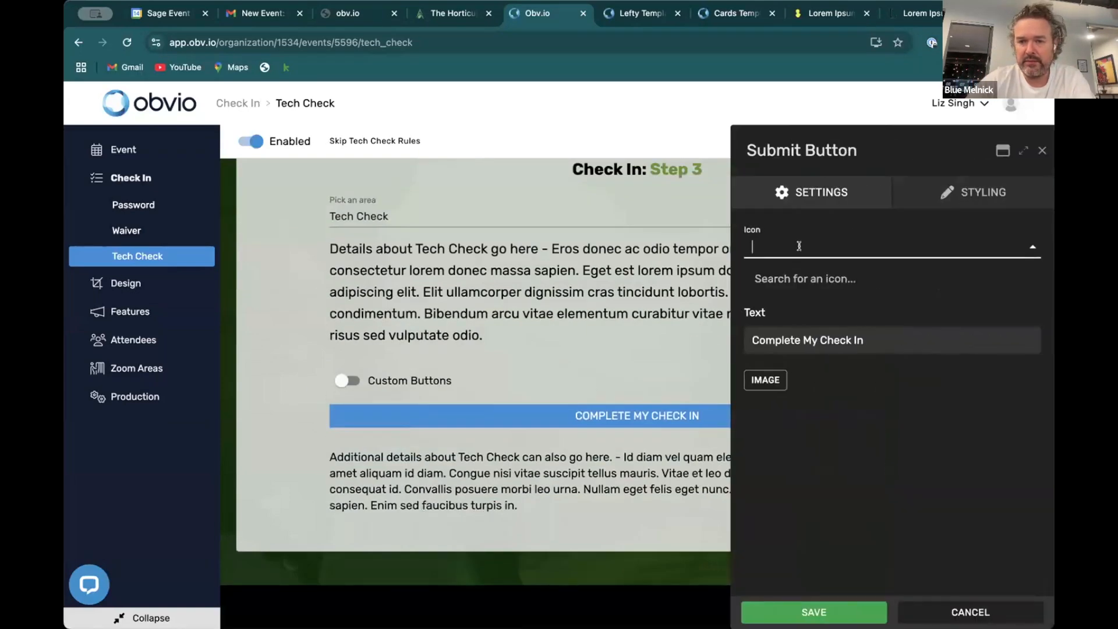
triple_click(796, 334)
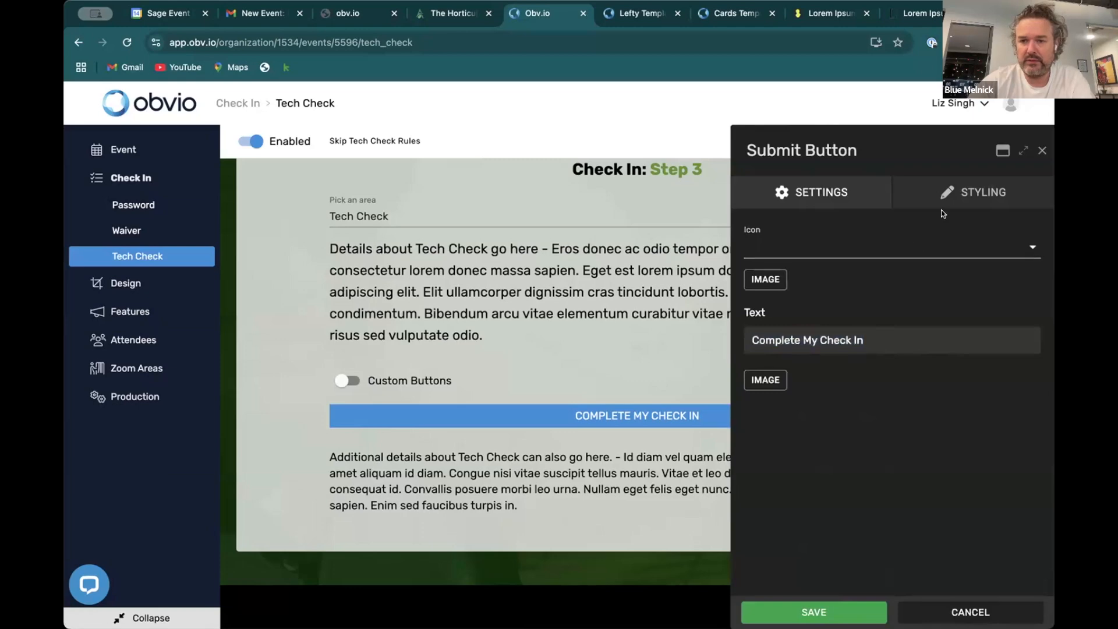
click(955, 197)
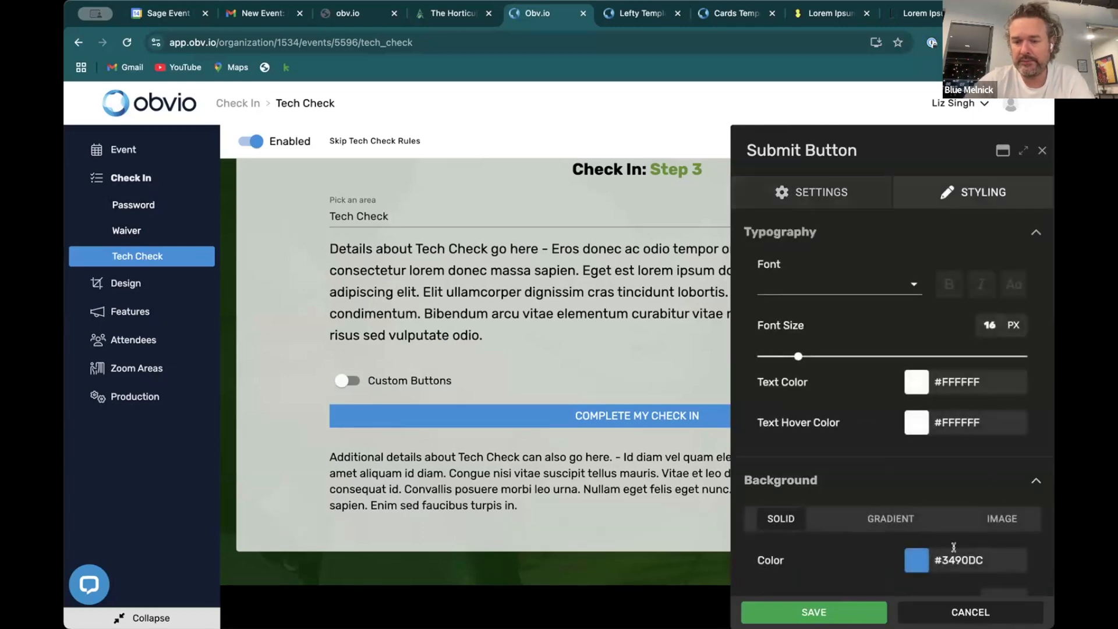
double_click(954, 547)
double_click(955, 559)
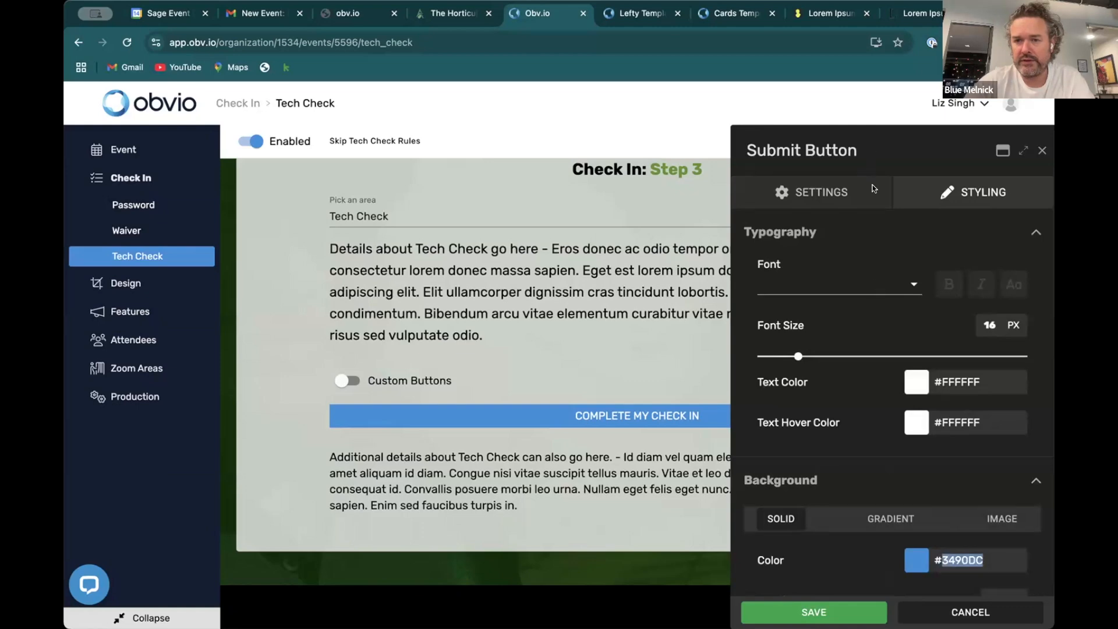
key(ctrl+v)
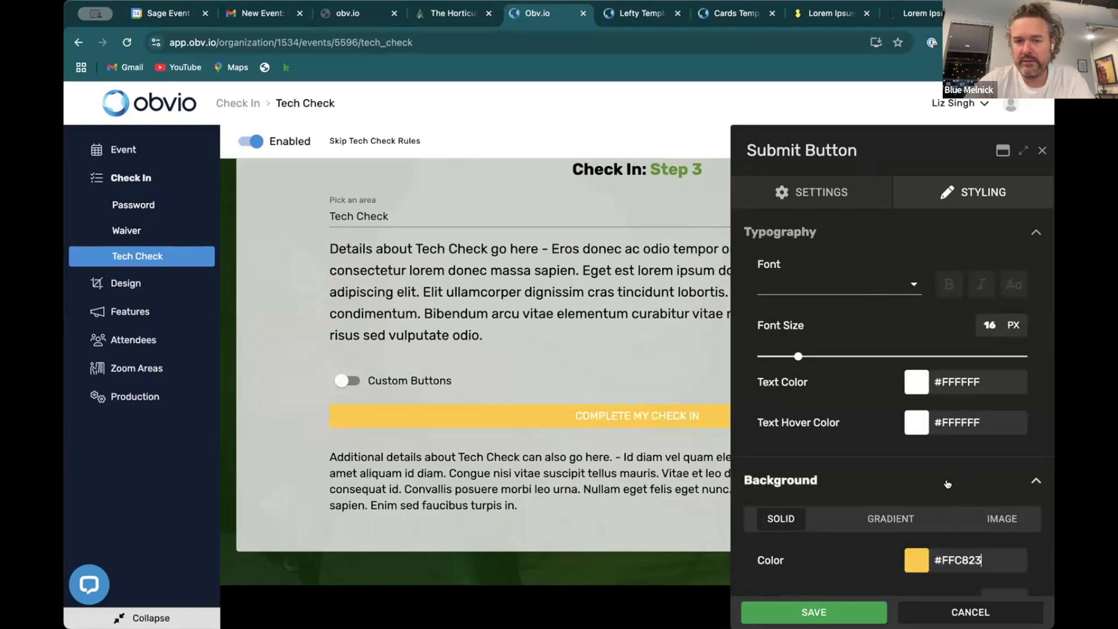
Change the submit button's text color to #2b2b2b and its text hover color to a similar dark shade.
click(912, 385)
drag(902, 433, 842, 468)
click(823, 386)
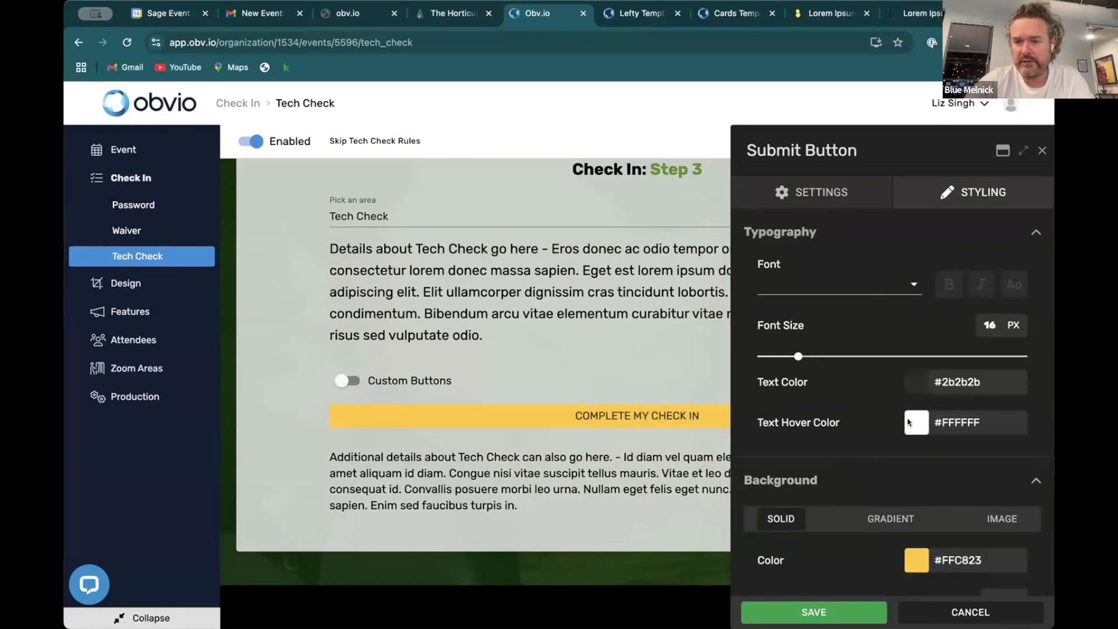
click(908, 422)
drag(923, 471, 852, 449)
click(849, 436)
Set the submit button's height to 51 px, narrow it to about two-thirds of the content width, and save.
scroll(849, 436, down, 8)
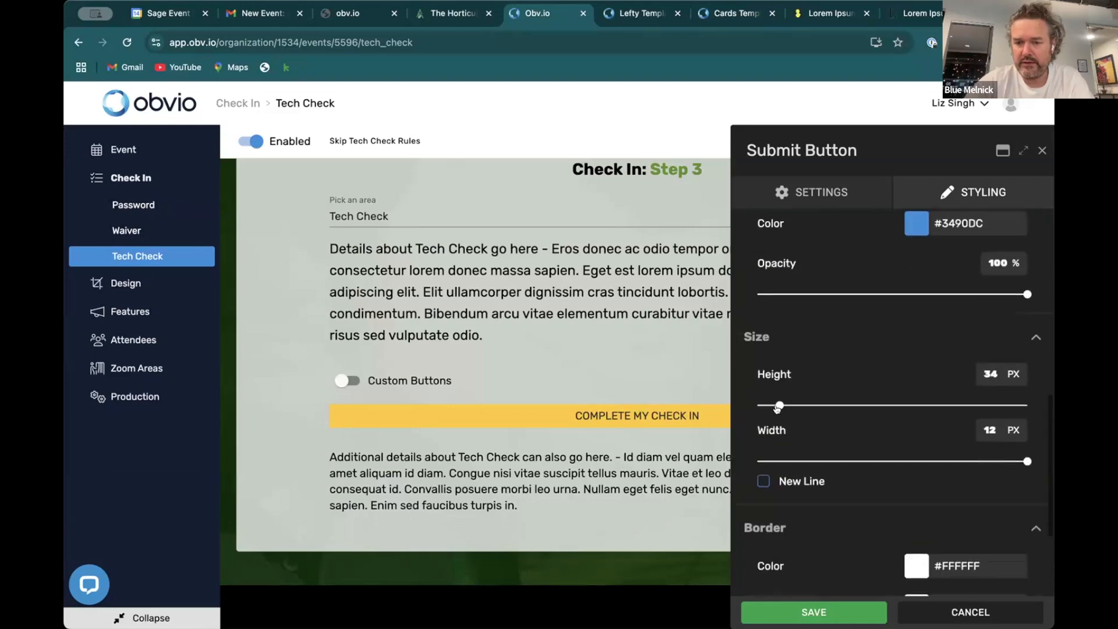
drag(776, 408, 790, 405)
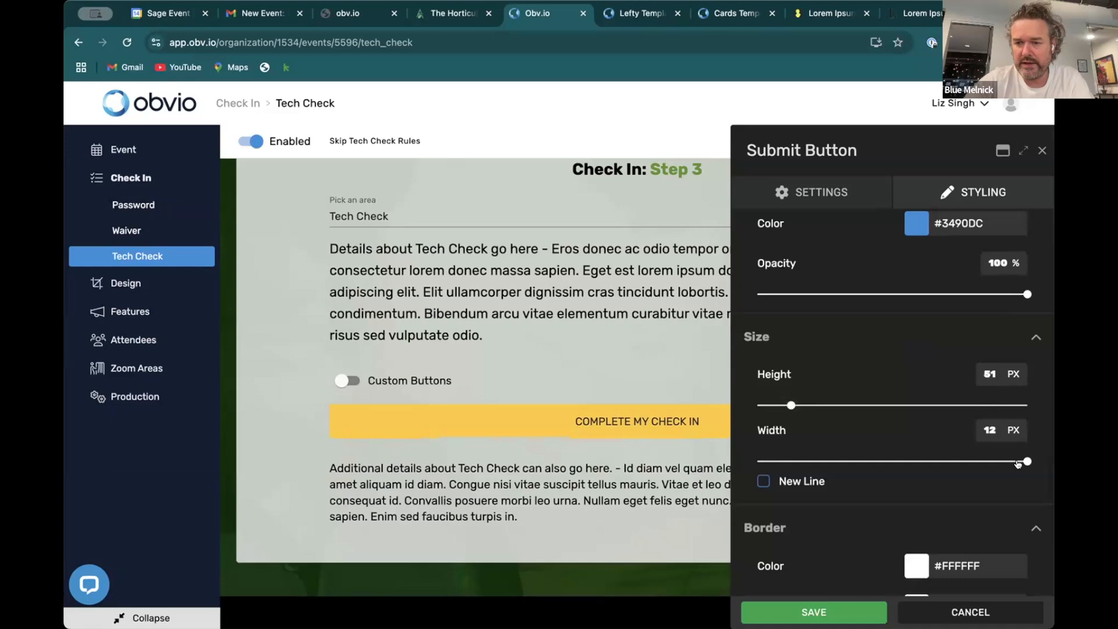
drag(1018, 462, 929, 462)
click(823, 610)
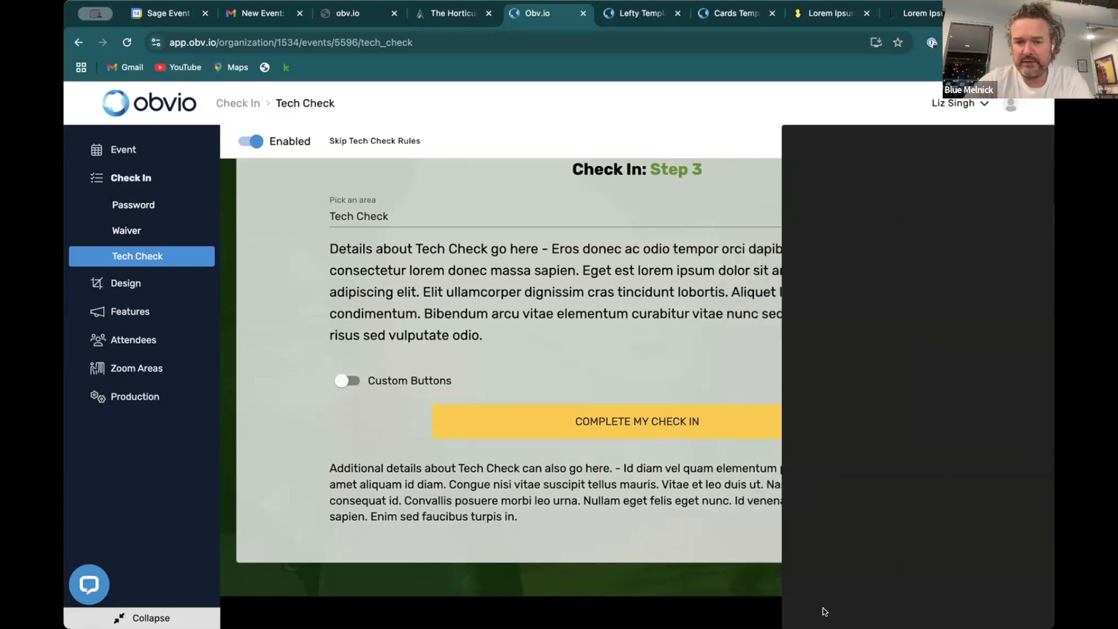
Set the Complete My Check In button's solid hover background color to a lighter yellow, #ffd554, and save.
scroll(762, 465, up, 2)
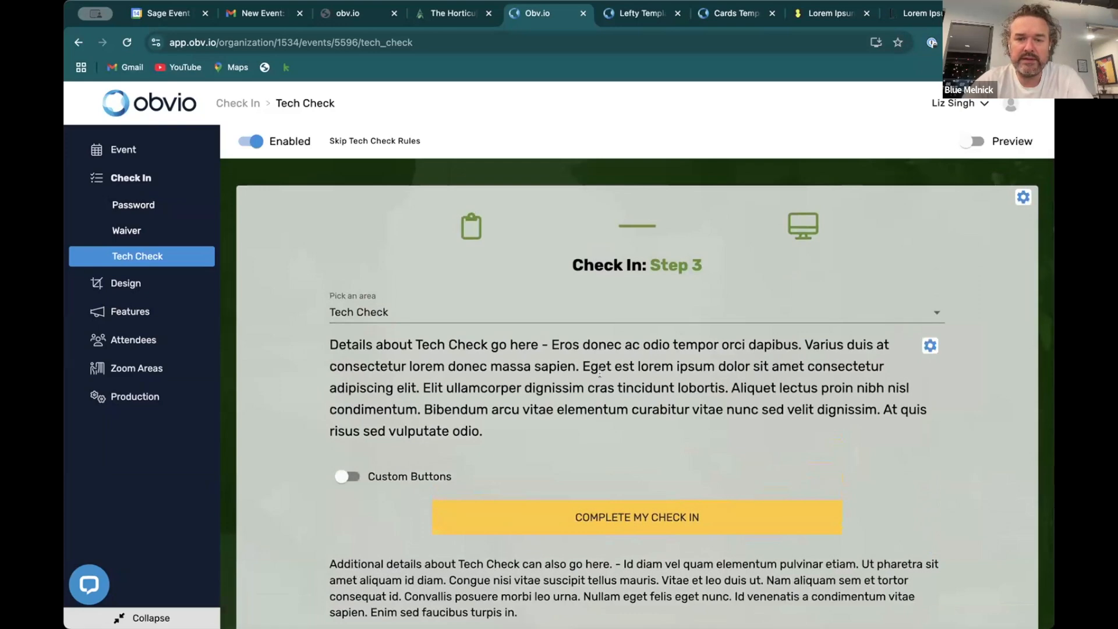
scroll(540, 361, down, 2)
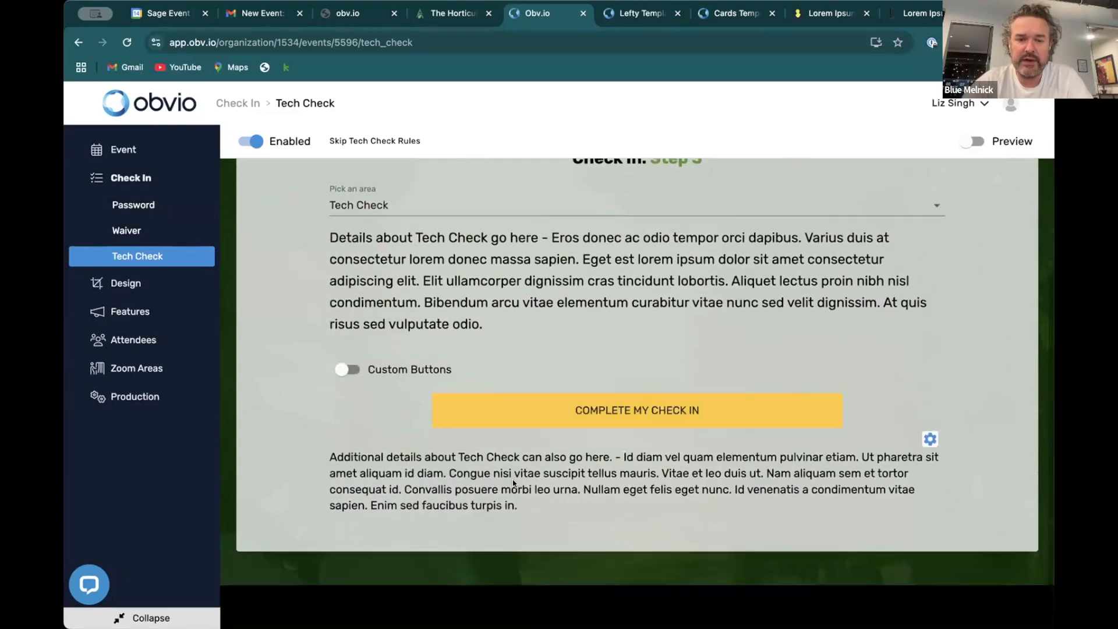
click(826, 403)
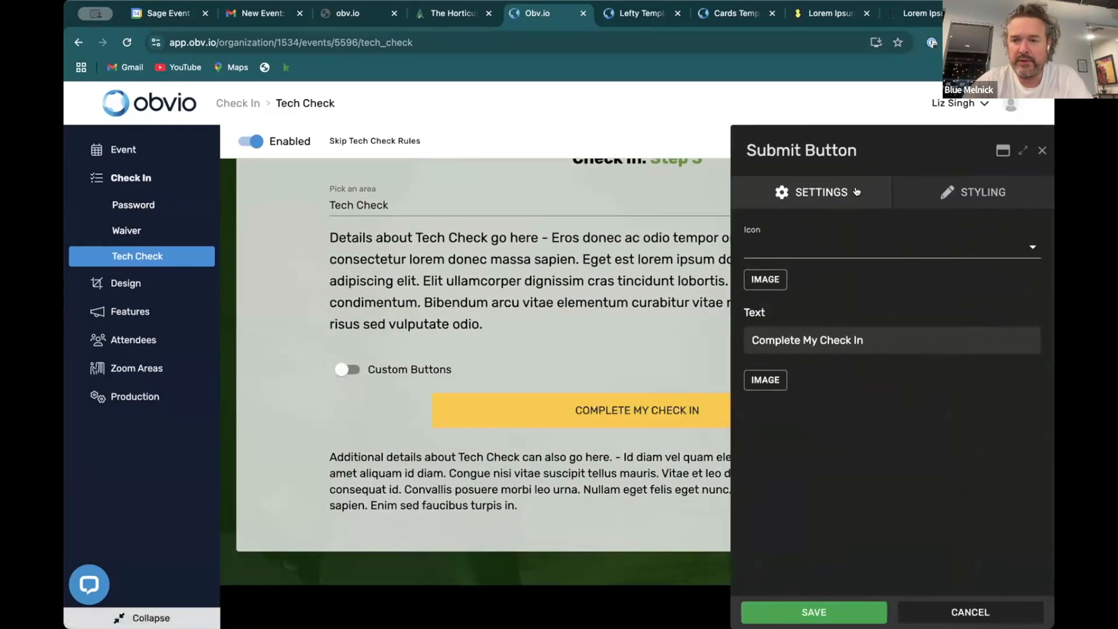
click(915, 188)
scroll(844, 502, down, 4)
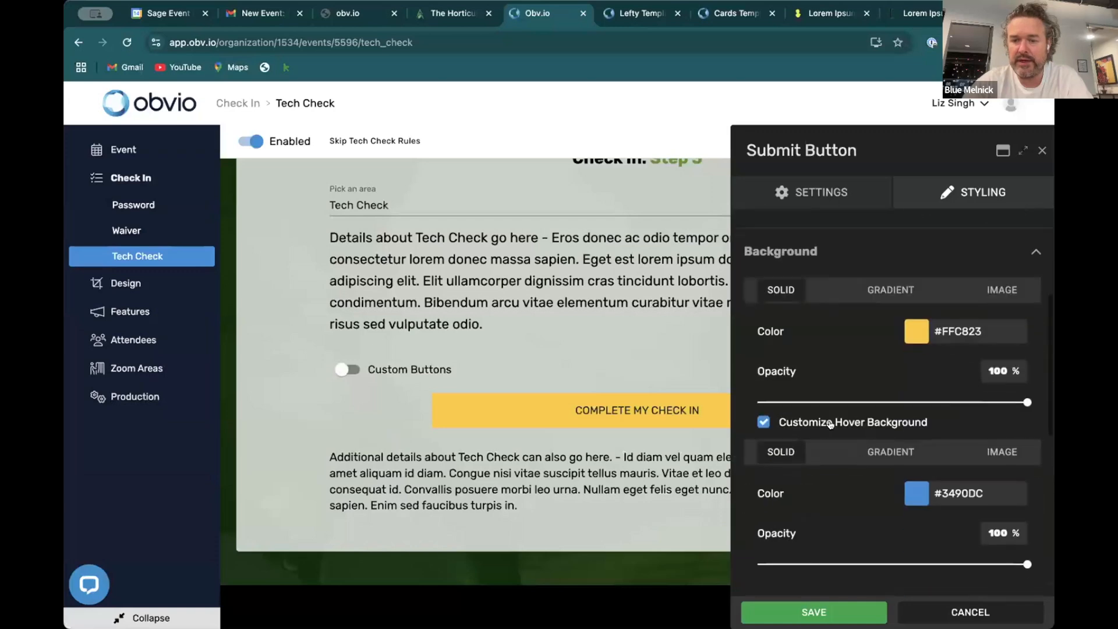
double_click(958, 332)
key(super+c)
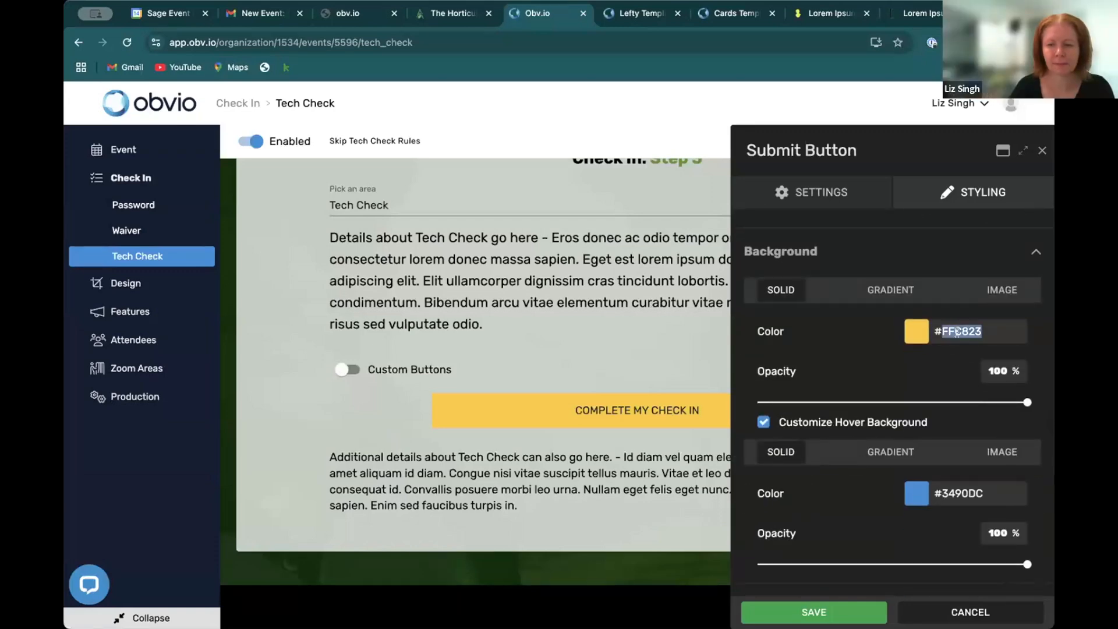
double_click(976, 492)
key(super+v)
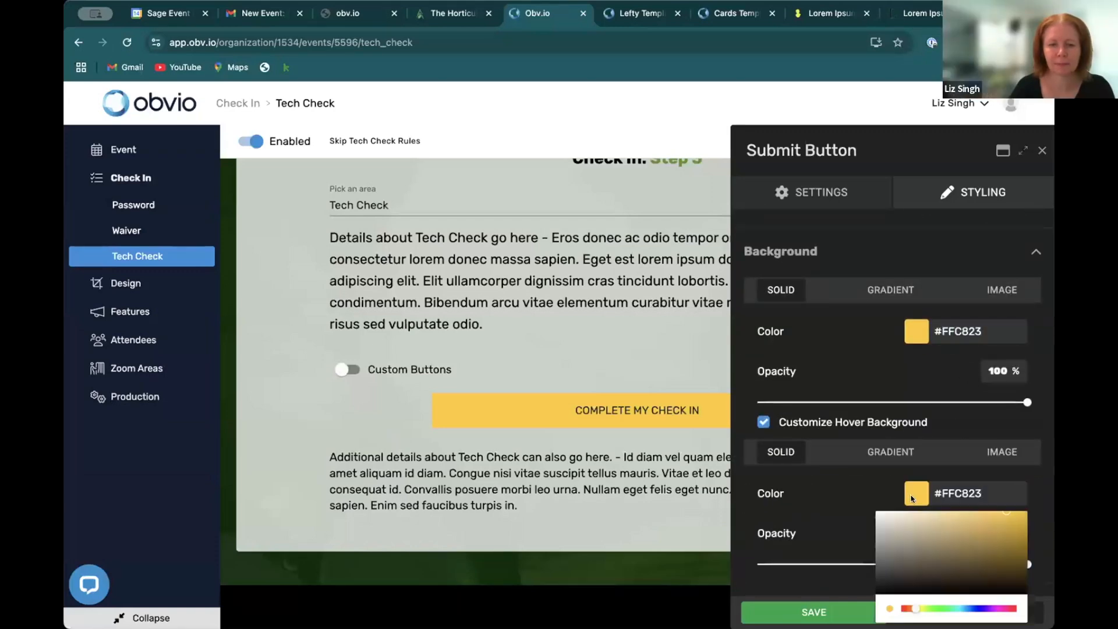
drag(1005, 511, 977, 510)
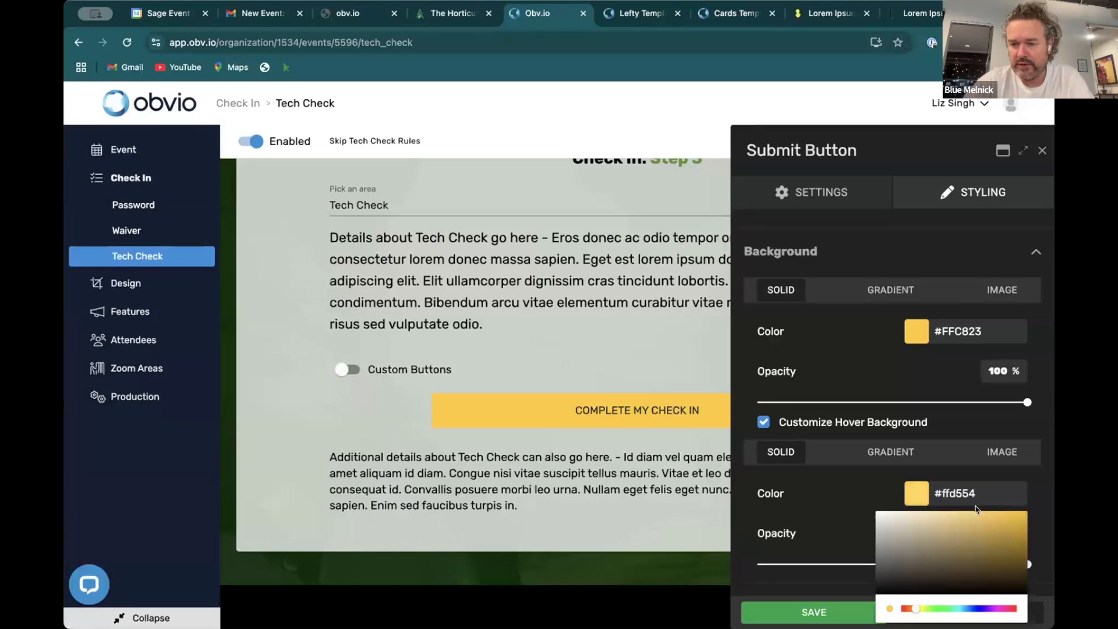
click(866, 520)
click(834, 609)
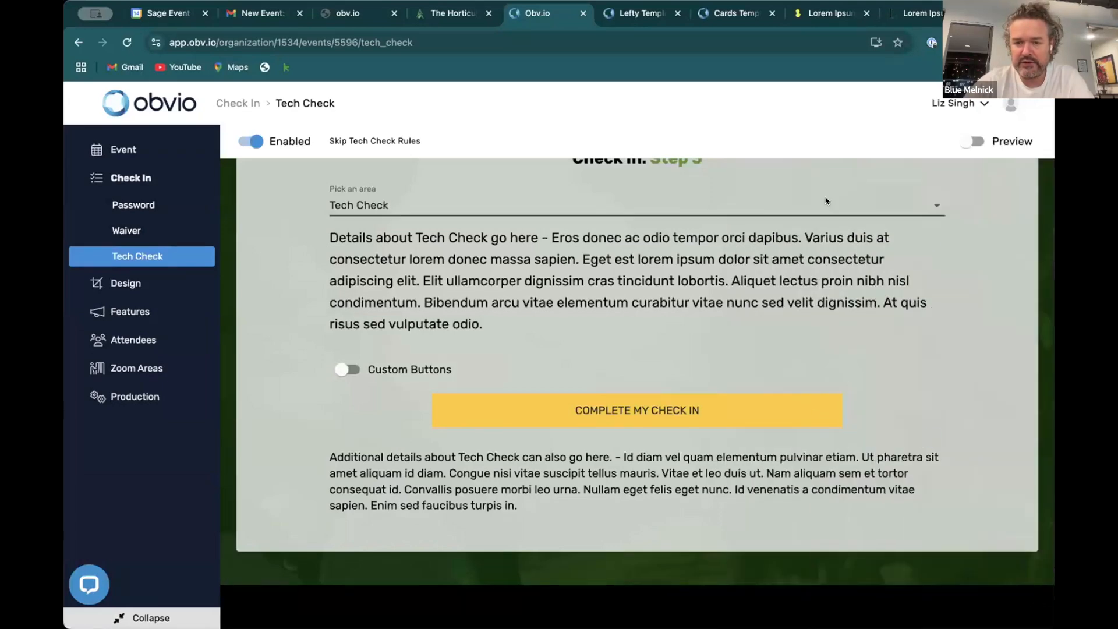
Inspect the text settings of the Tech Check details paragraph, close them unchanged, and review the page layout.
click(930, 238)
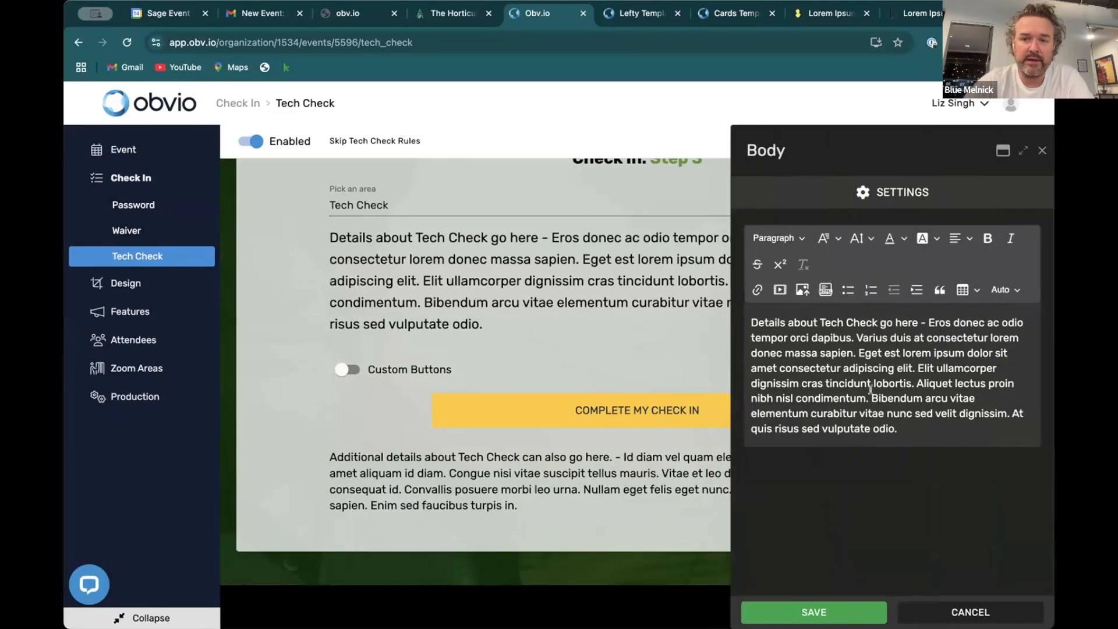
drag(894, 398, 807, 322)
click(694, 374)
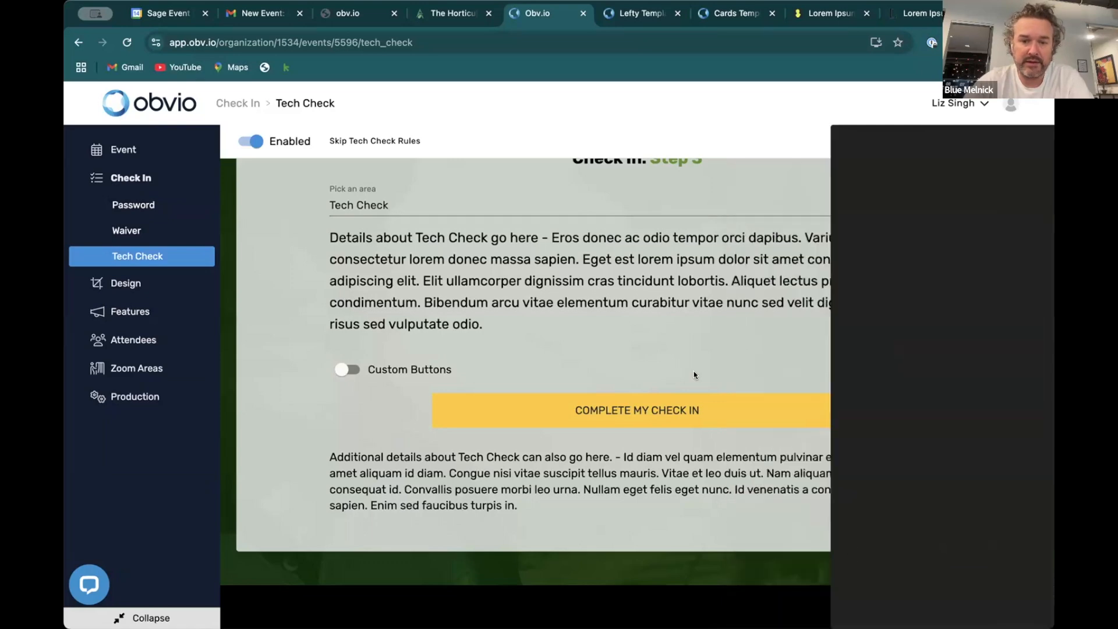
scroll(694, 372, up, 4)
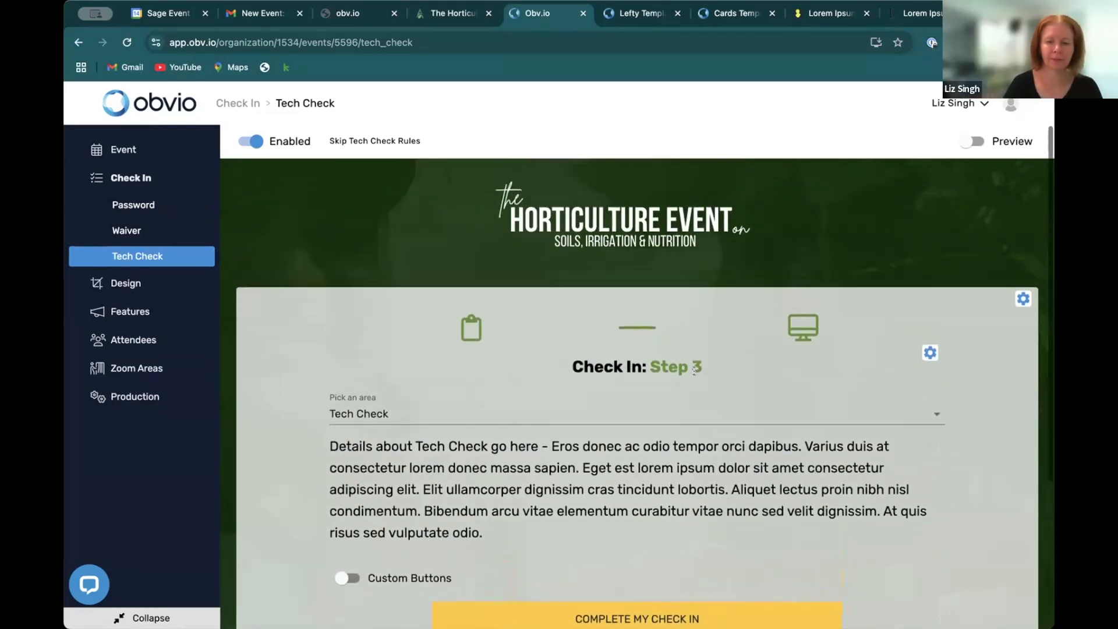
scroll(699, 376, down, 3)
scroll(640, 497, up, 3)
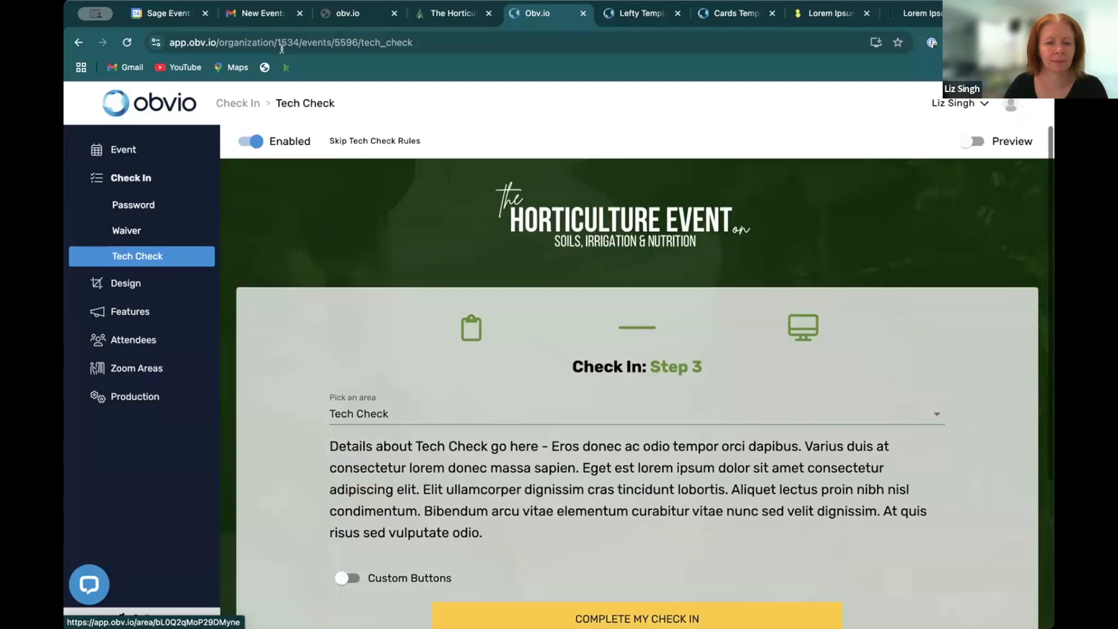
Enable Allow Email Only Login in the event settings and save.
mouse_move(140, 149)
click(250, 172)
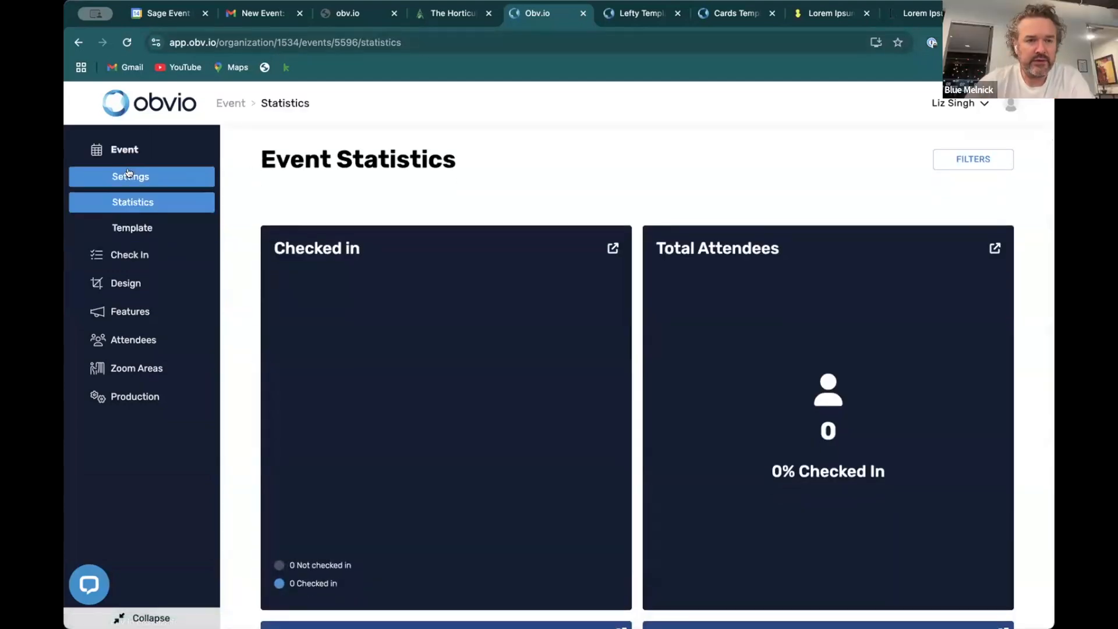
click(131, 176)
scroll(307, 502, down, 5)
scroll(307, 502, down, 2)
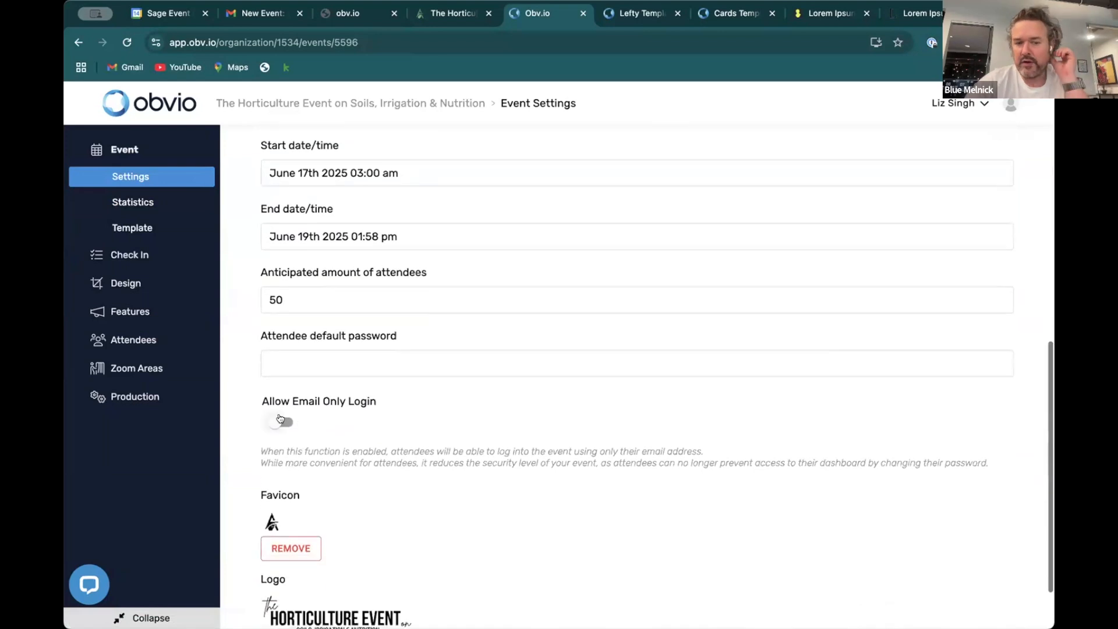
click(285, 420)
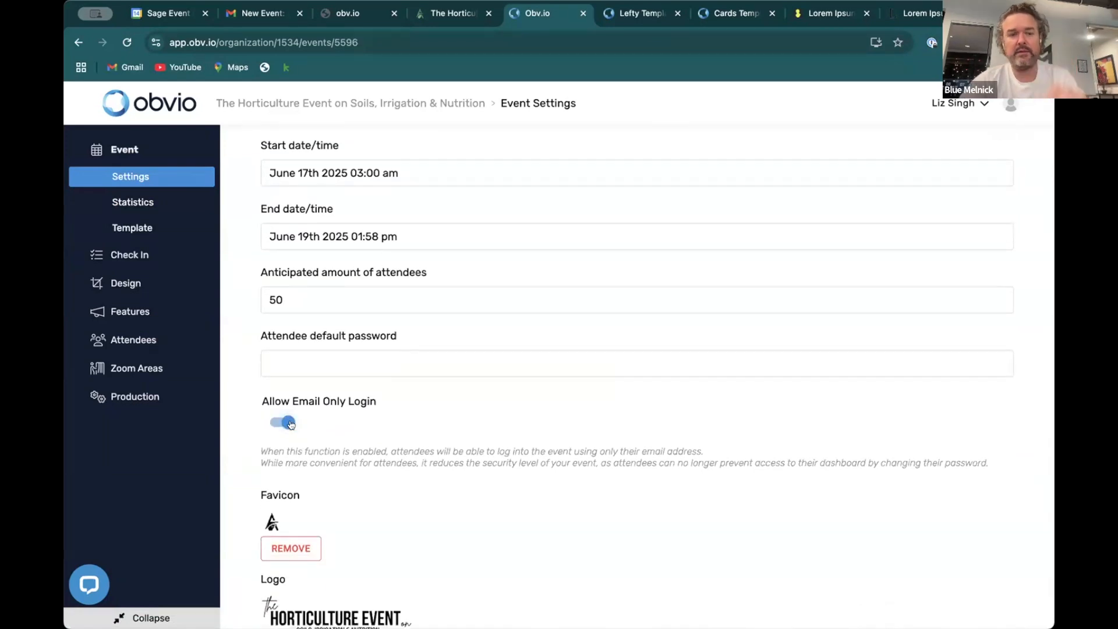
scroll(303, 467, down, 1)
scroll(768, 315, up, 8)
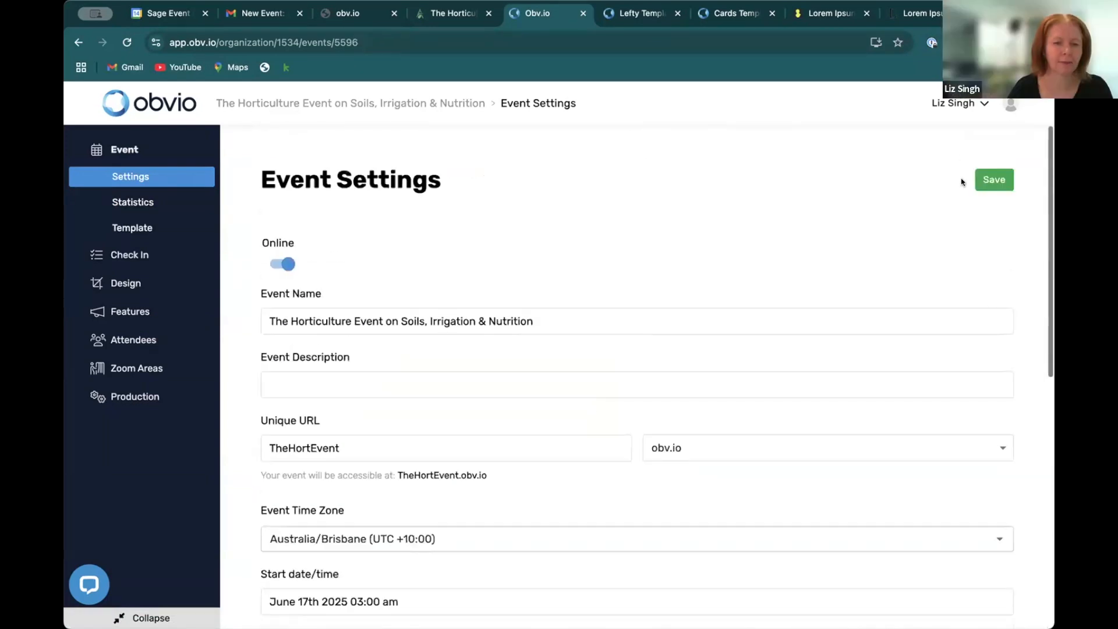
click(994, 181)
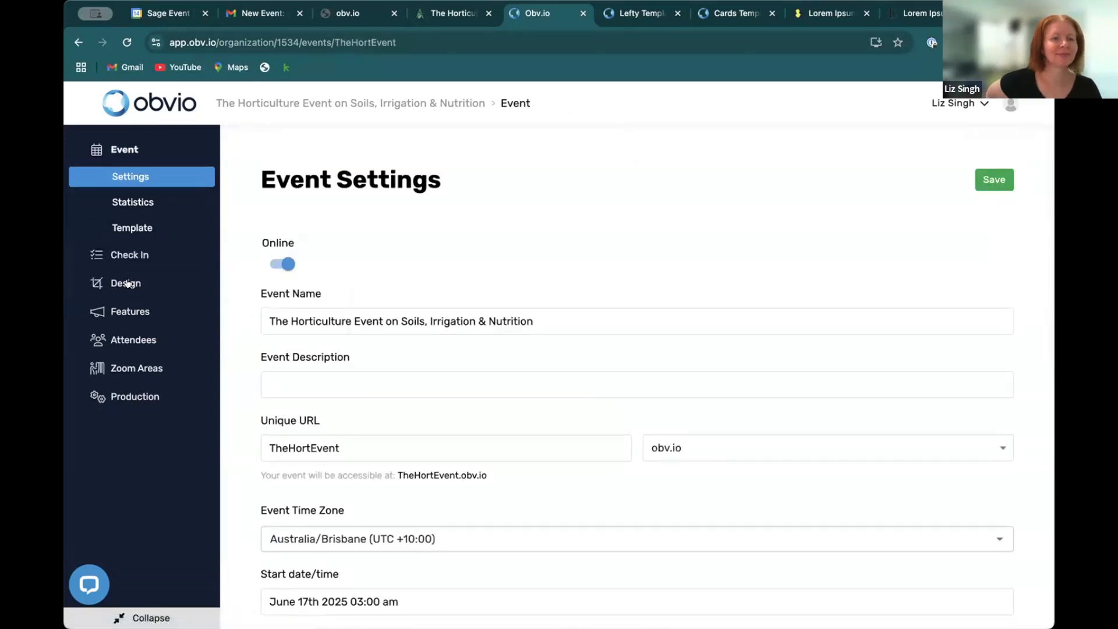
Review the login page design with its email-only form, checking the preview and the background settings without changing them.
mouse_move(140, 283)
click(247, 326)
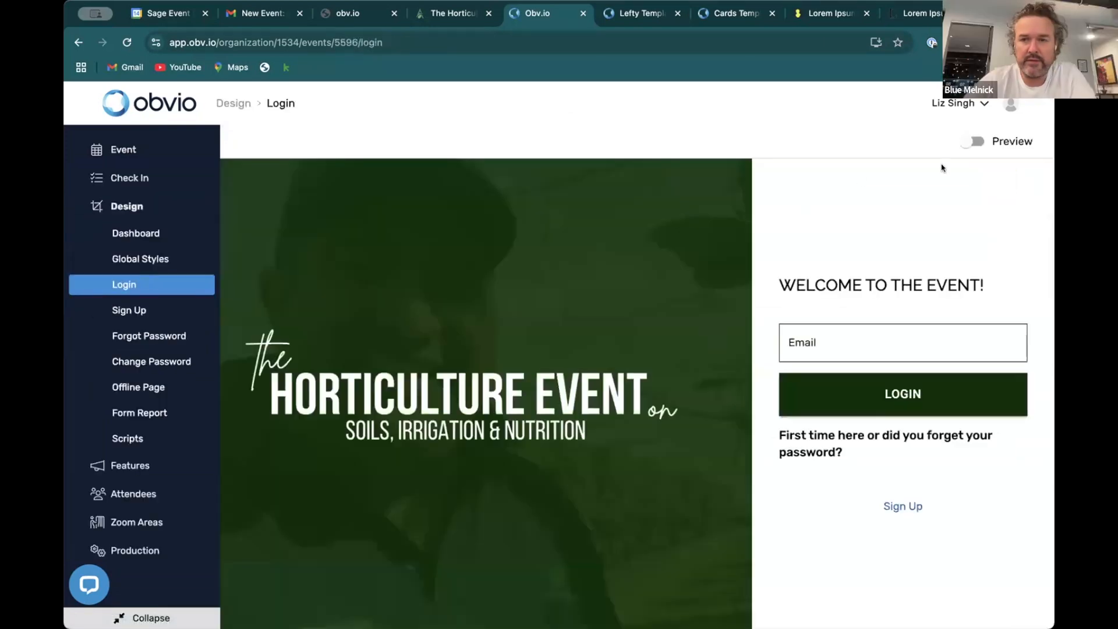
click(975, 143)
click(975, 143)
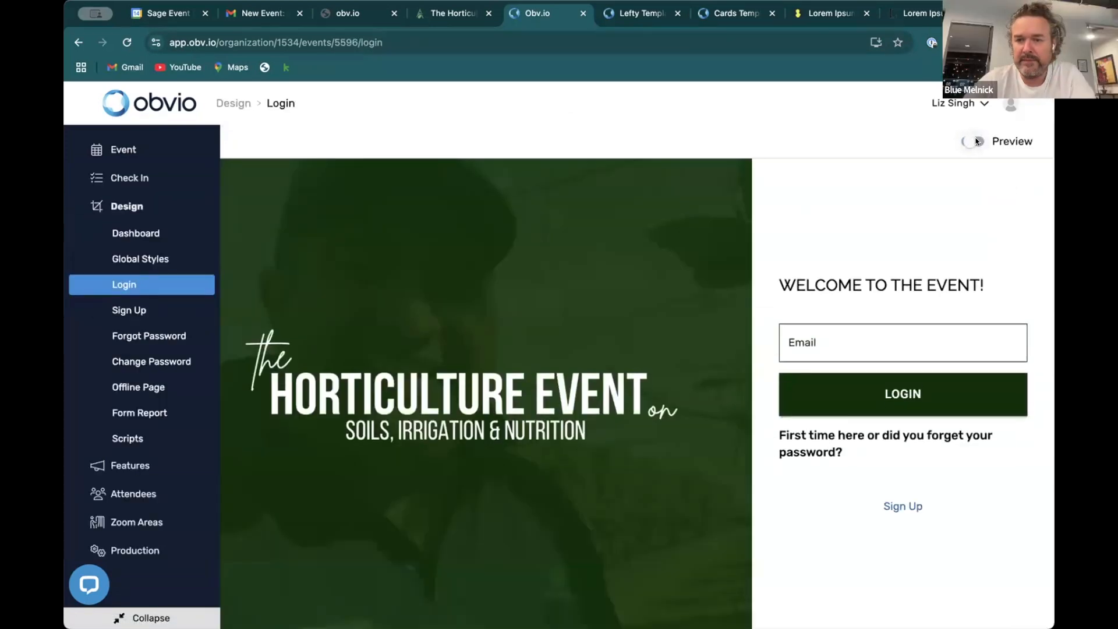
click(811, 341)
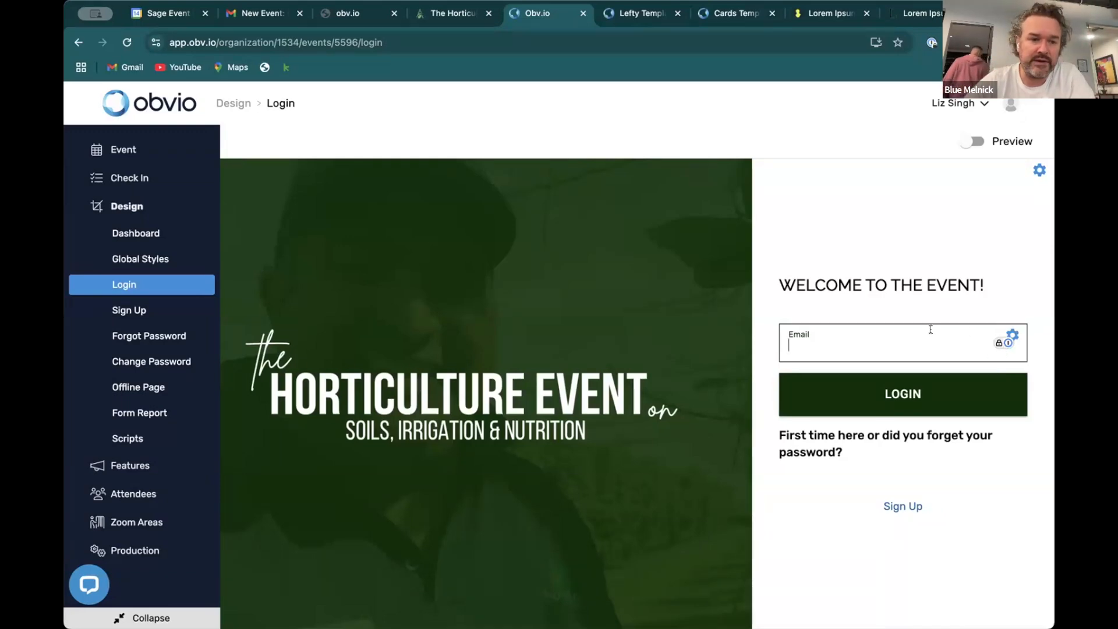
click(1038, 170)
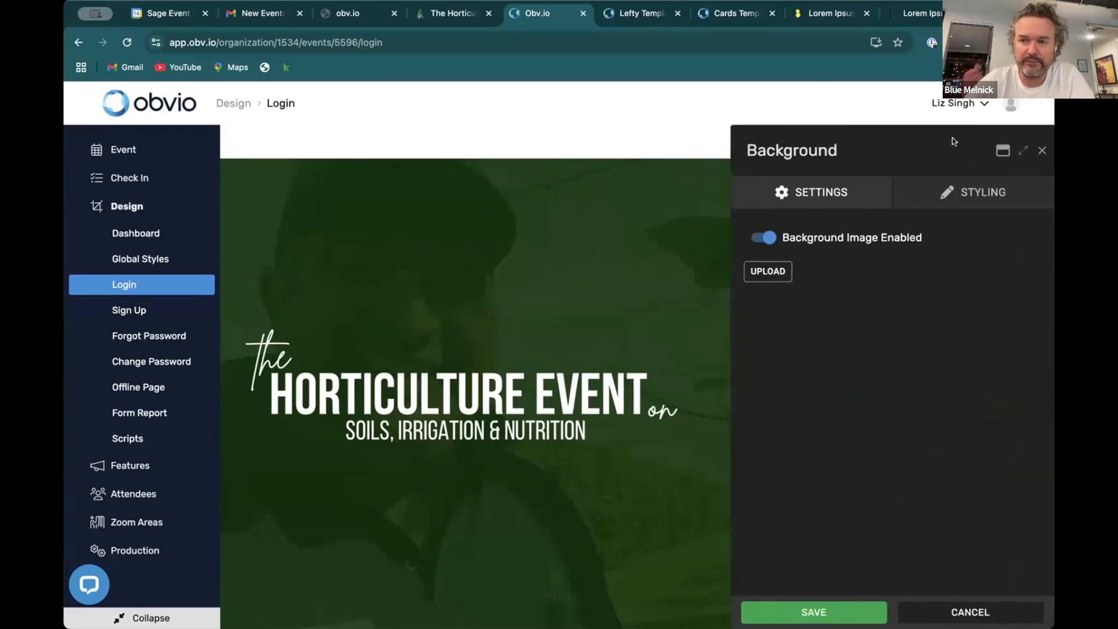
click(663, 155)
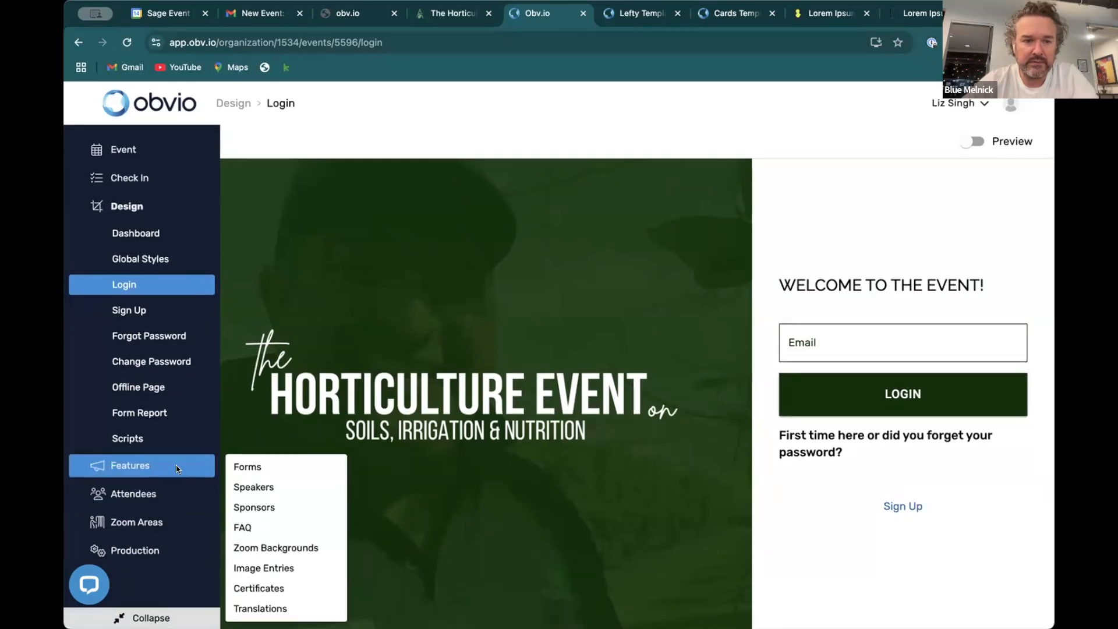
Add an attendee to the event with their first name, last name and email, and save.
click(254, 495)
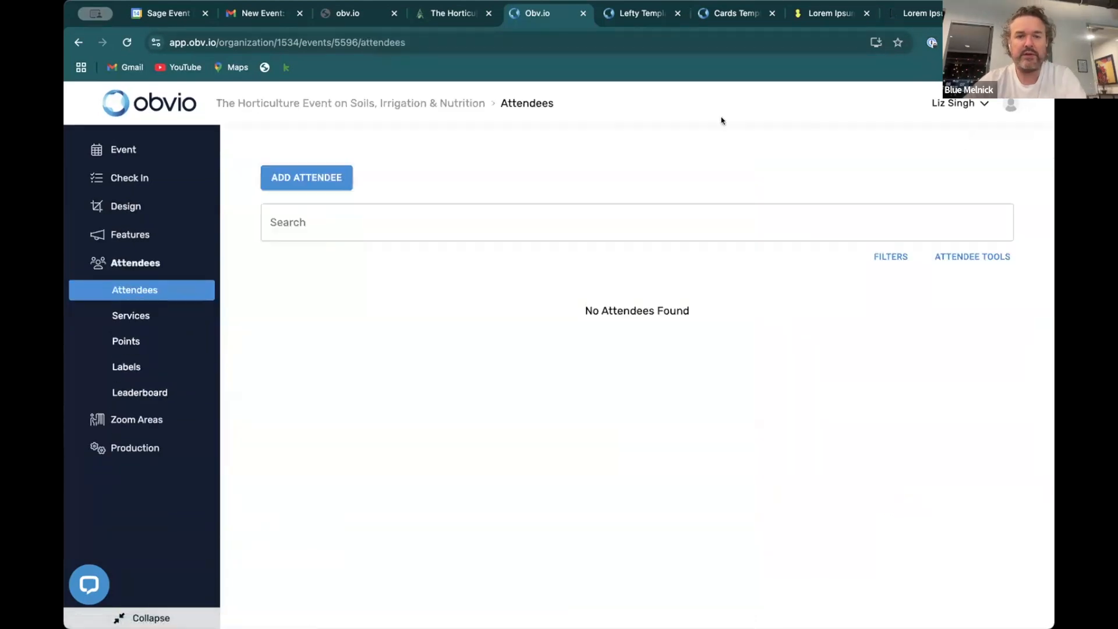
click(315, 179)
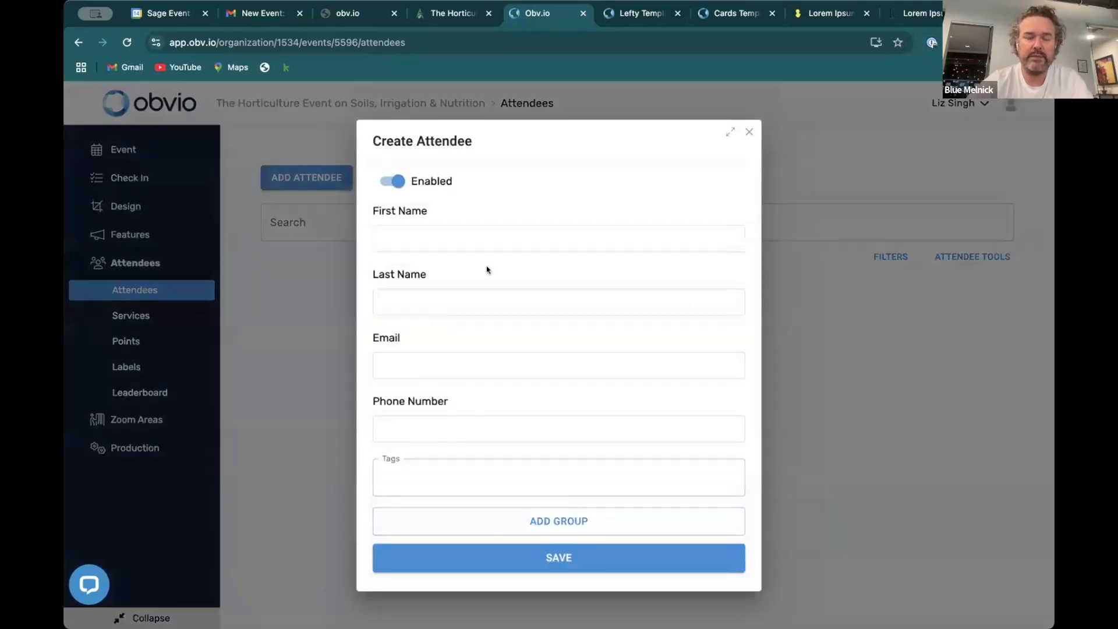
click(396, 242)
key(Tab)
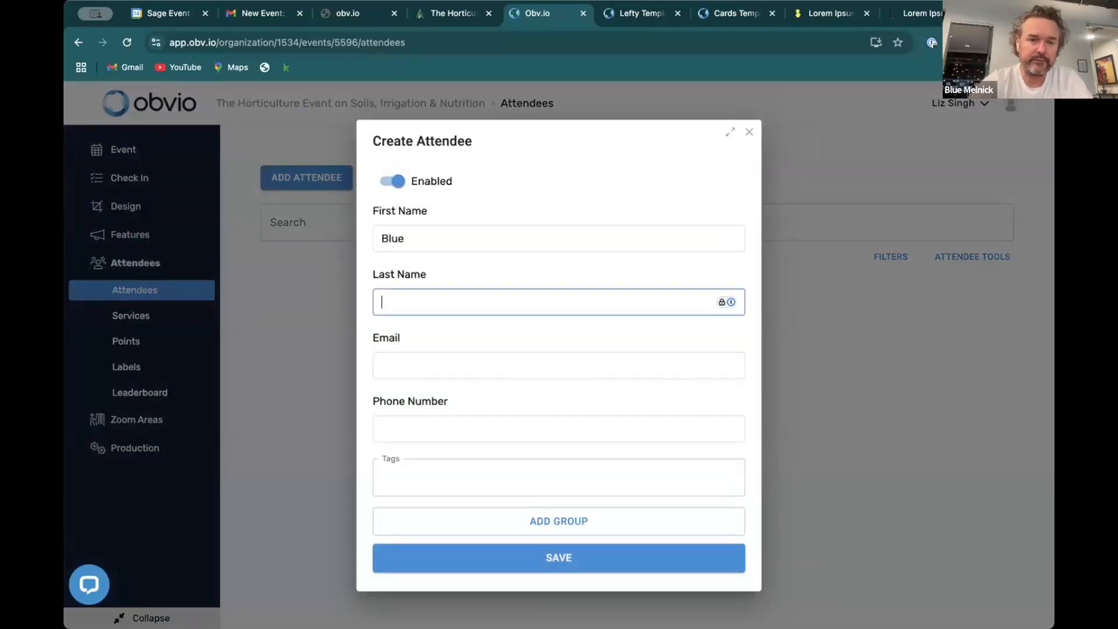
text(Melnick)
key(Tab)
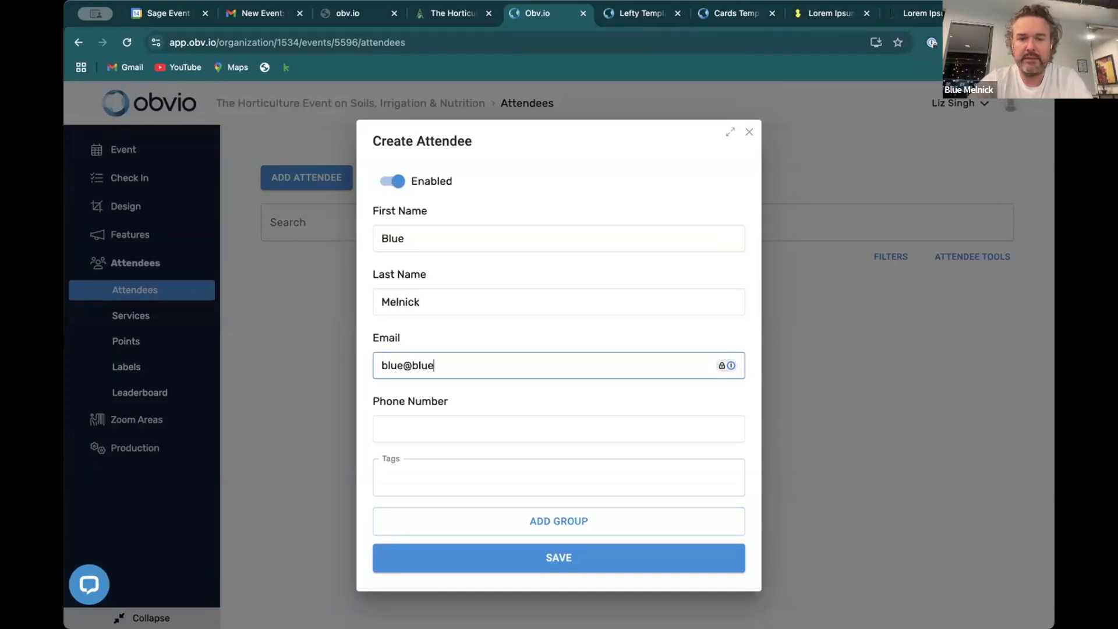
click(569, 559)
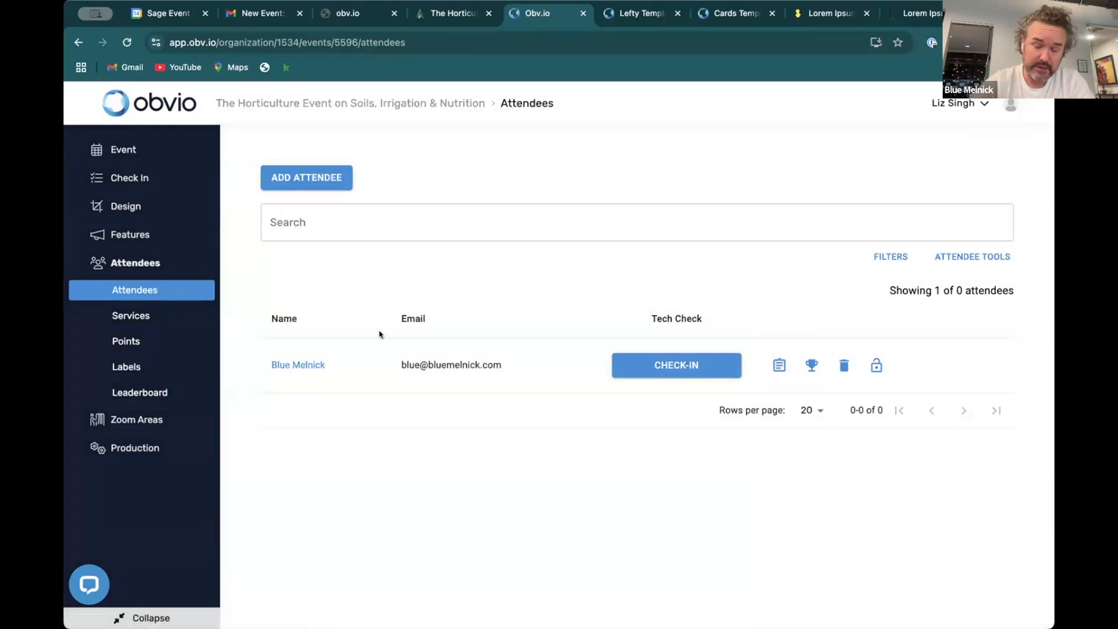
Log in to the live event from the new attendee's record, read through the waiver, and accept its certification statement.
click(299, 364)
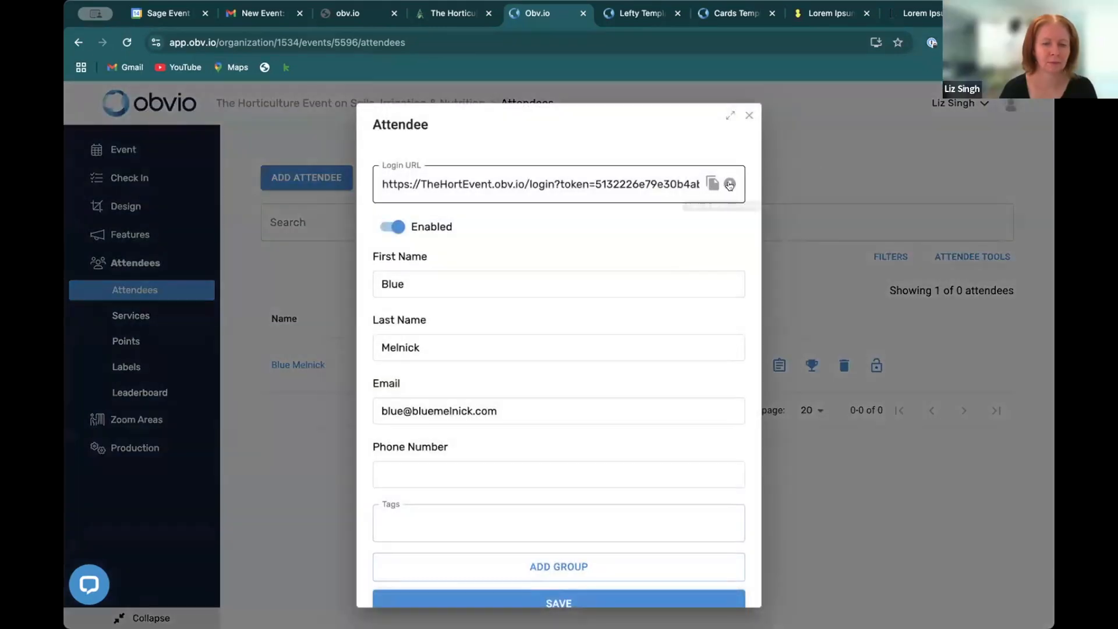
click(727, 184)
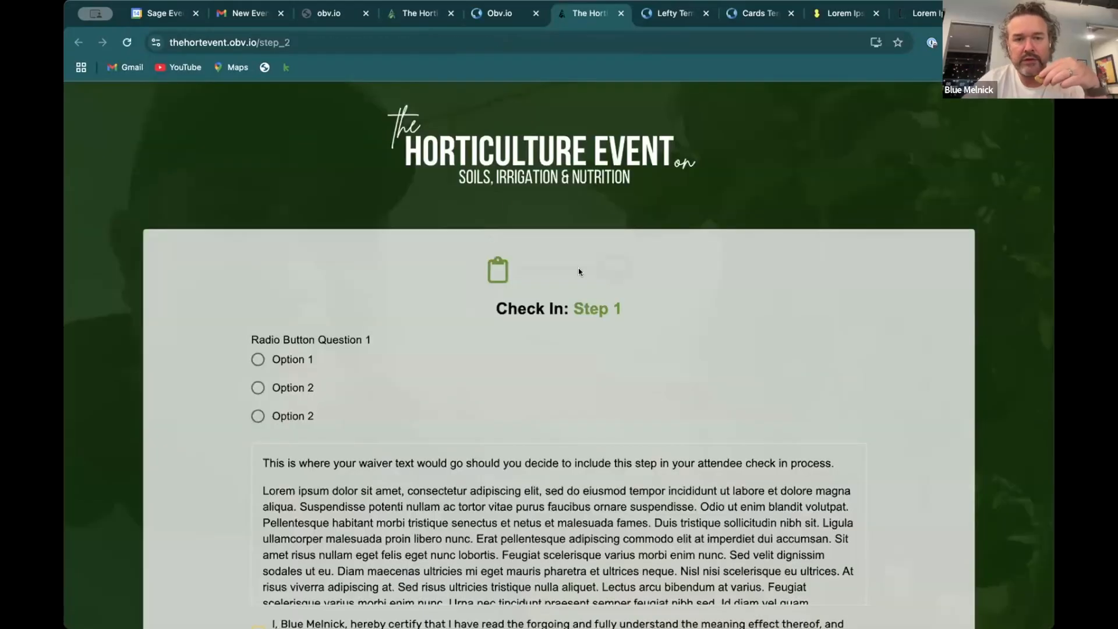
scroll(578, 268, down, 5)
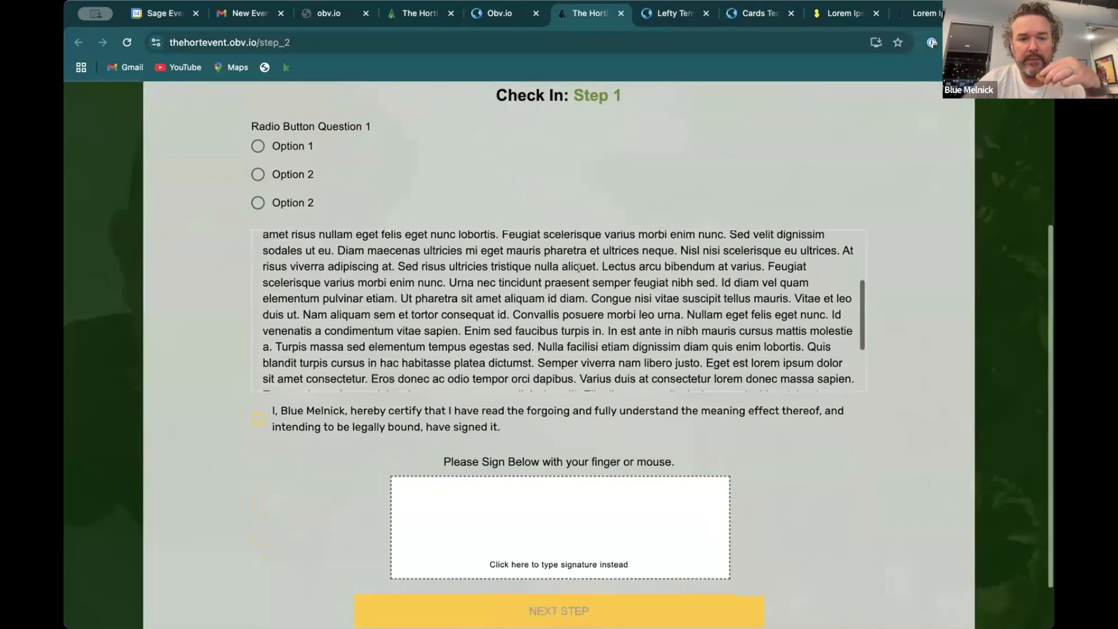
scroll(578, 268, down, 3)
click(348, 414)
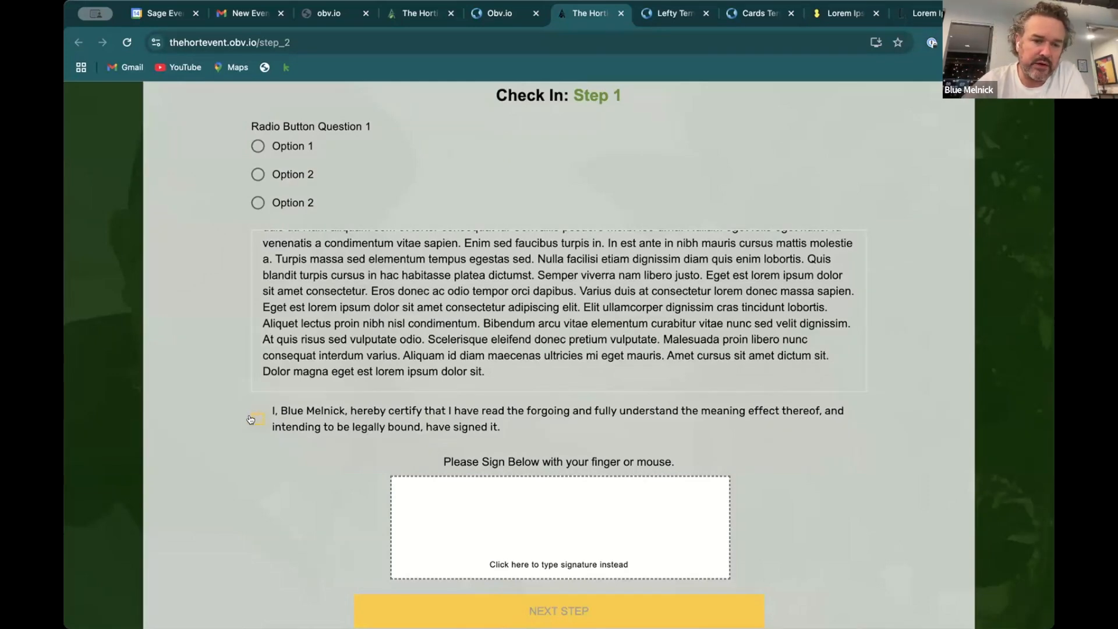
click(268, 419)
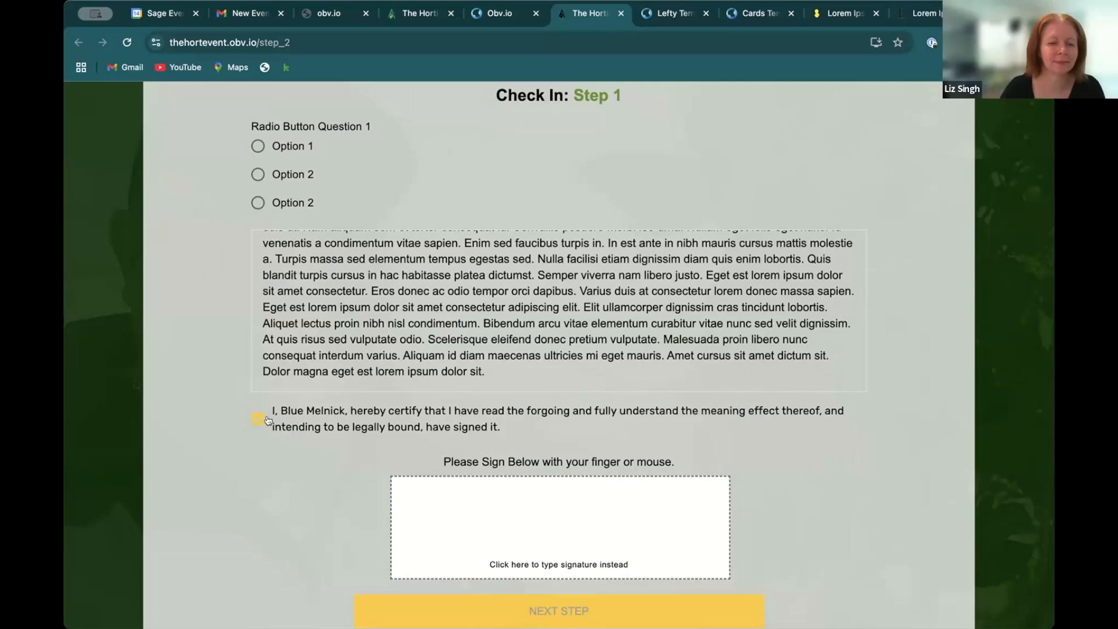
Set the color of the waiver page's certification checkbox to #5E922B in its styling and save.
click(493, 20)
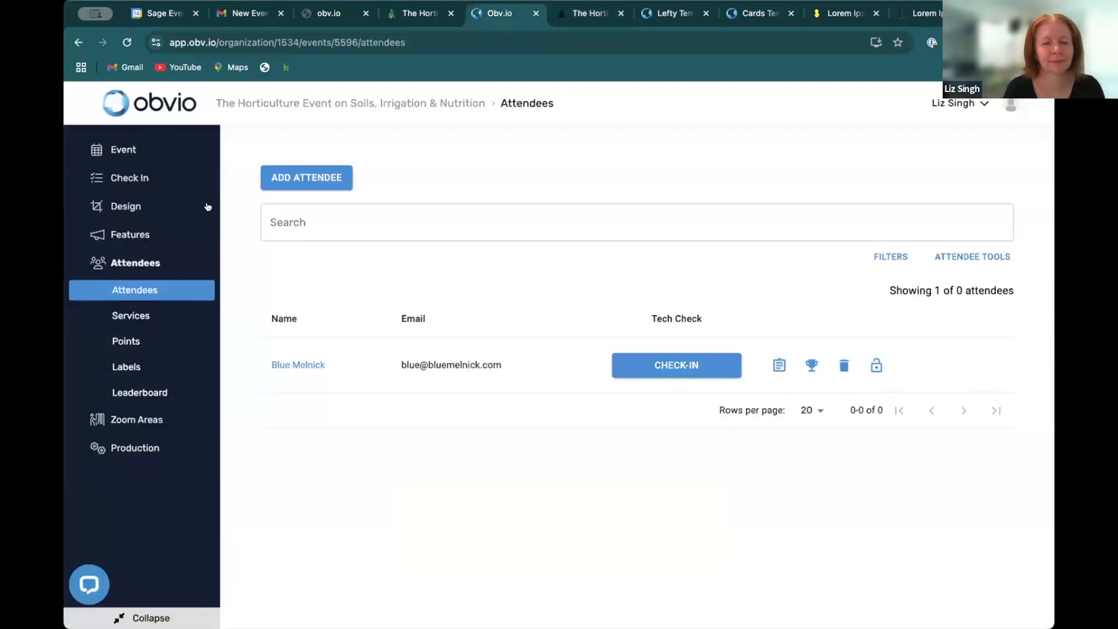
mouse_move(134, 176)
click(277, 198)
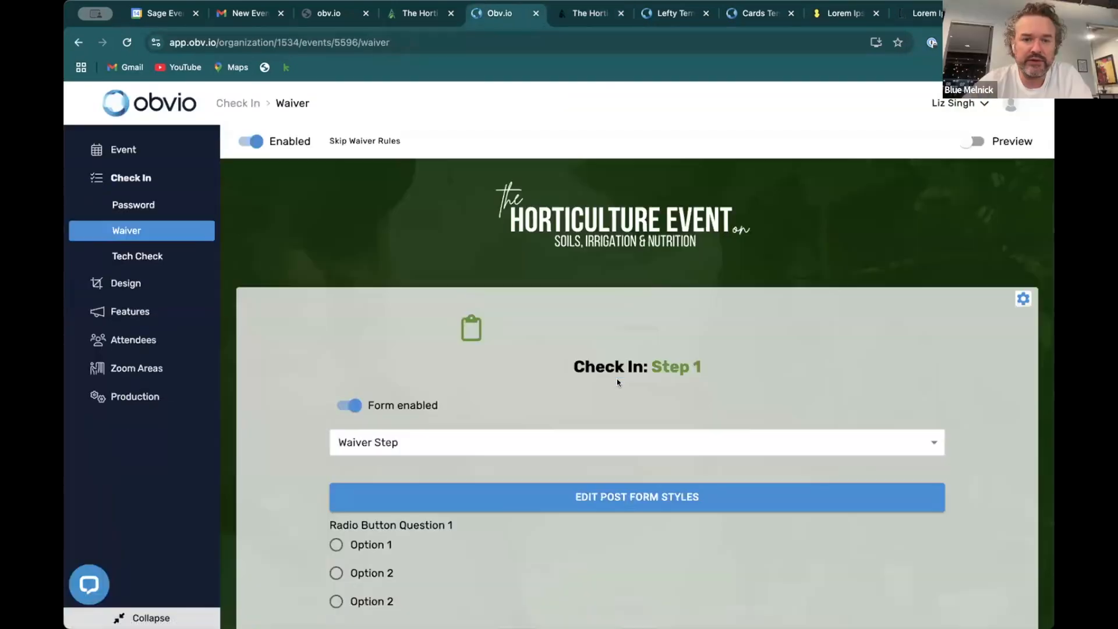
scroll(649, 444, down, 10)
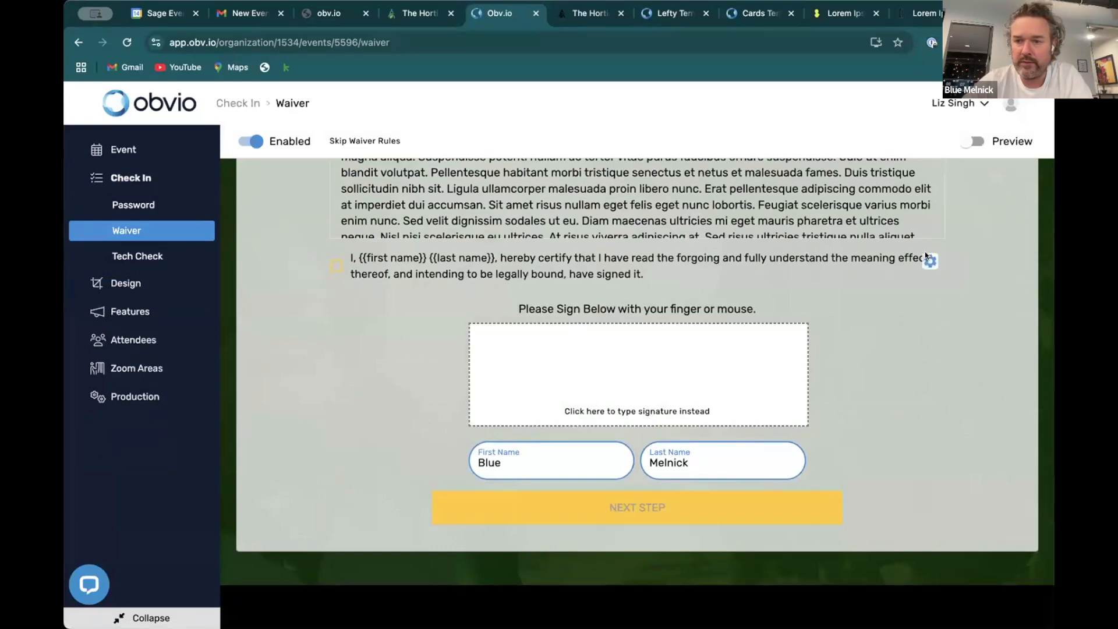
click(929, 260)
click(962, 194)
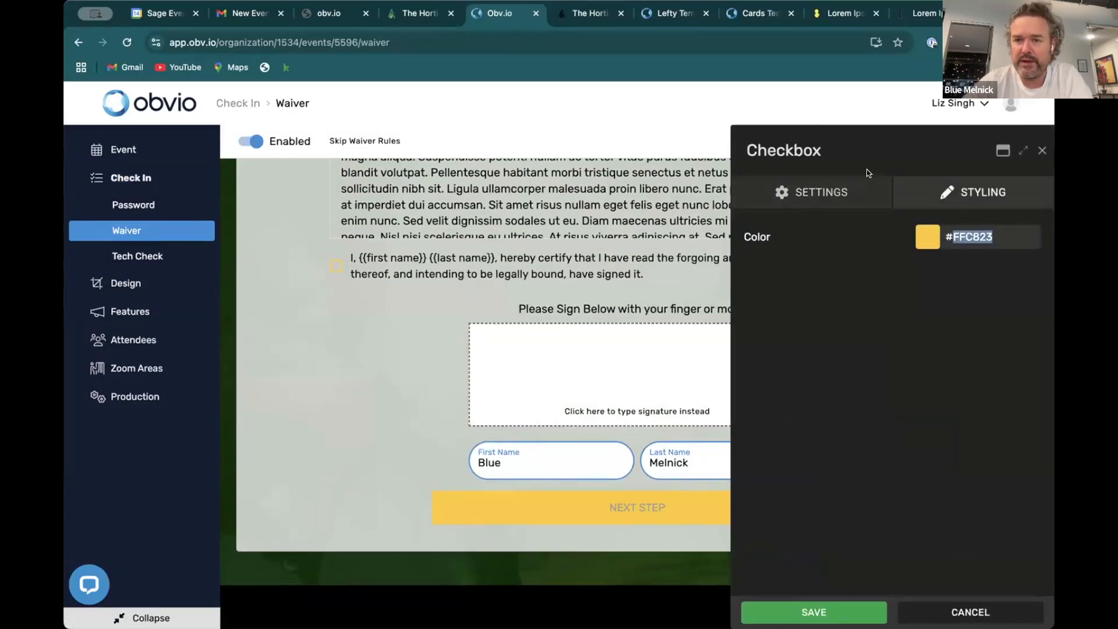
text(5E922B)
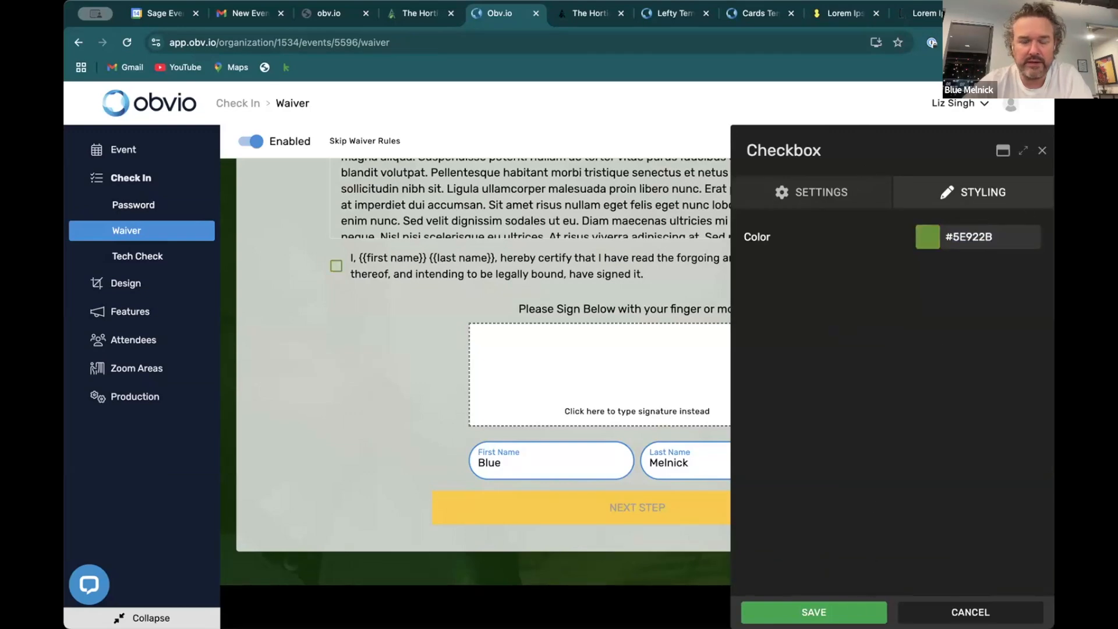
click(829, 607)
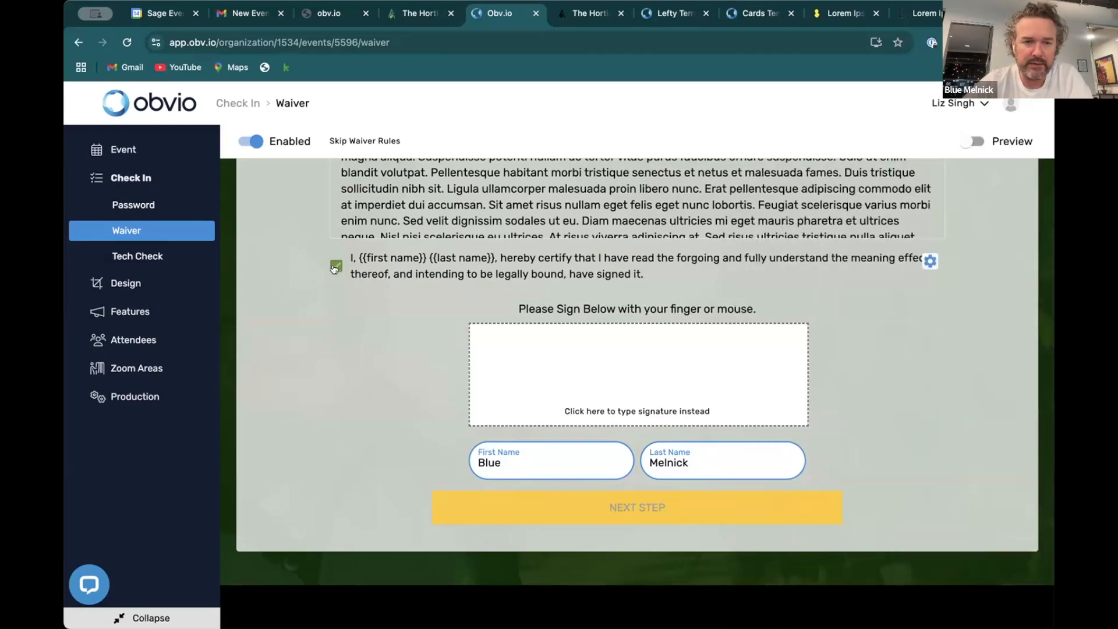
On the live waiver page, select the middle radio option, accept the certification statement, draw a signature and proceed to the Tech Check step.
click(575, 17)
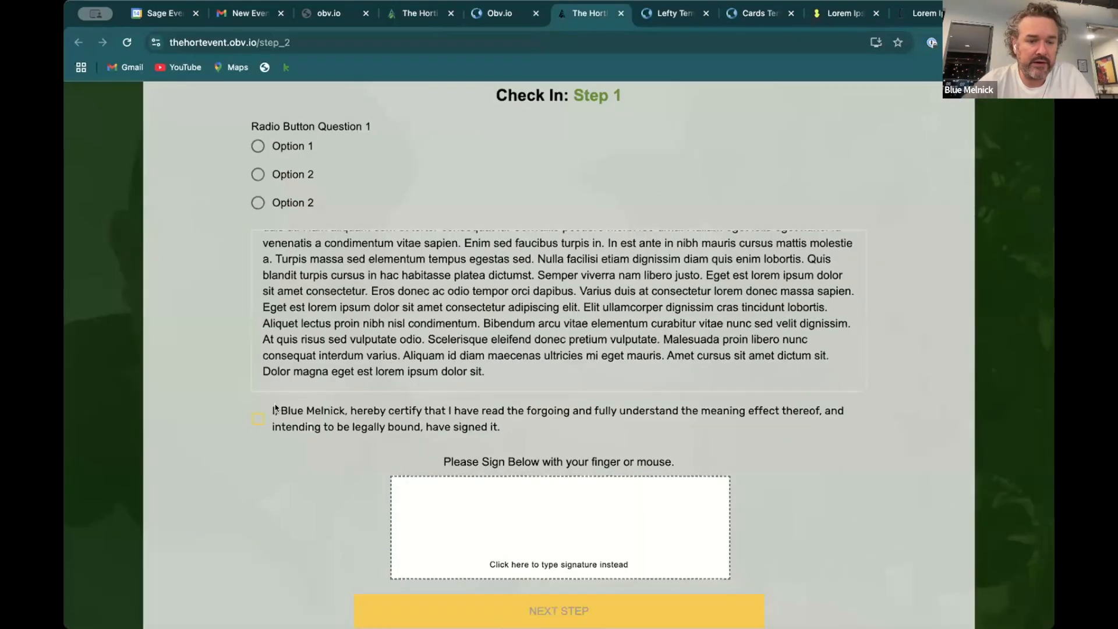
scroll(326, 314, up, 1)
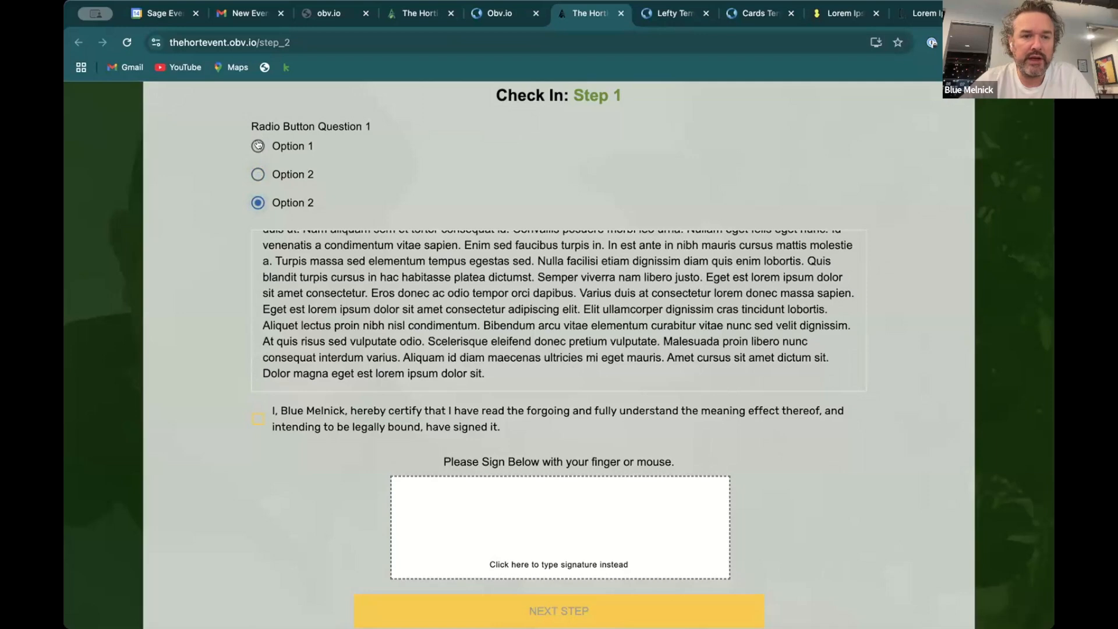
scroll(288, 256, up, 10)
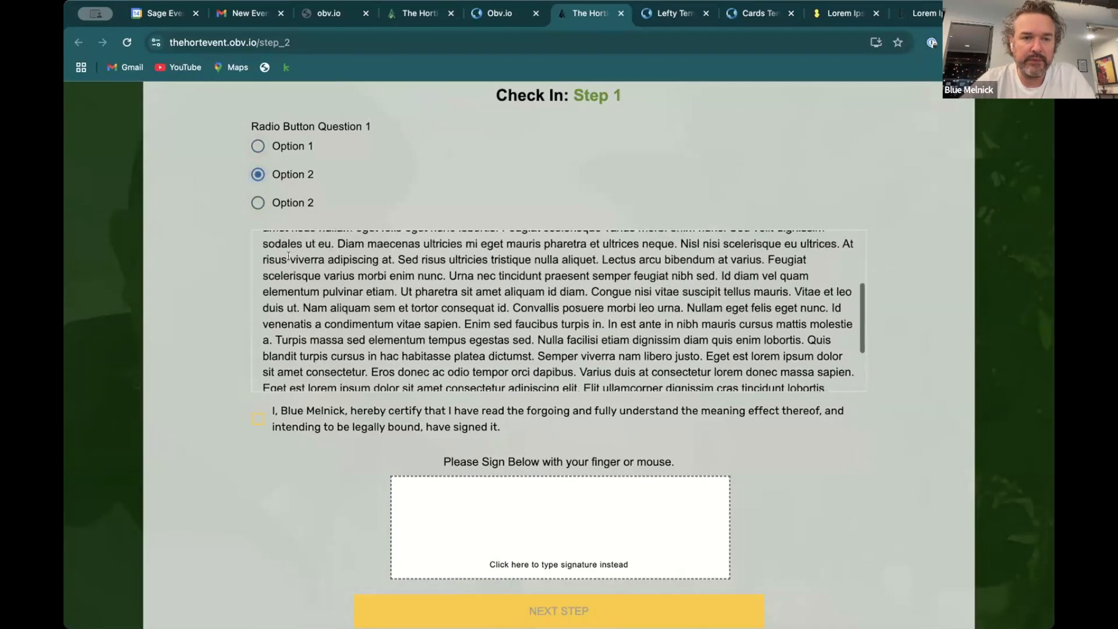
click(258, 419)
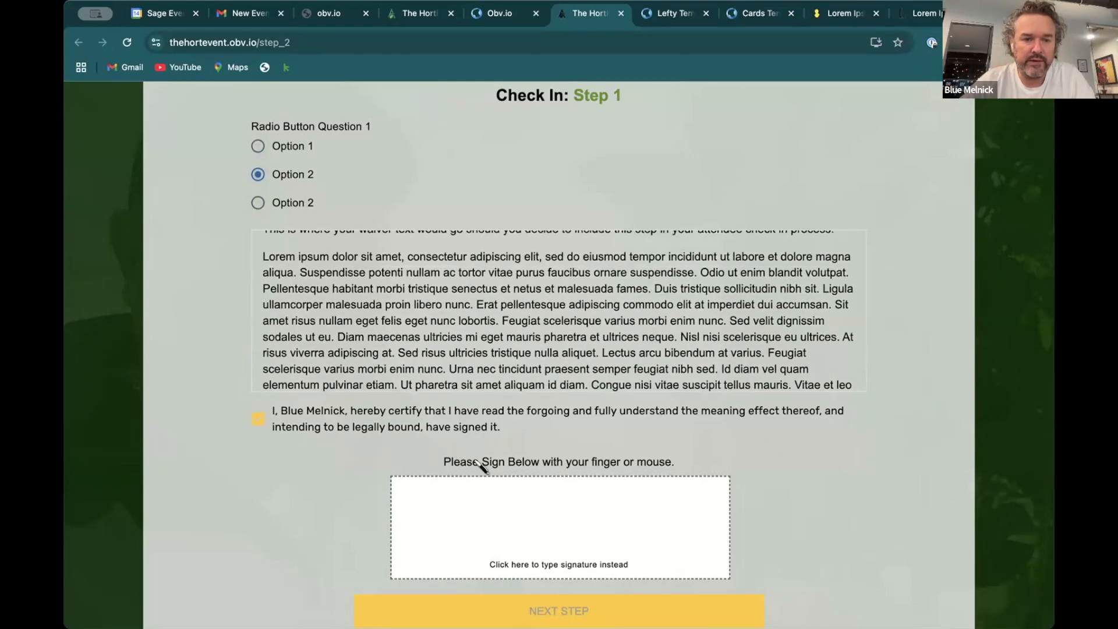
scroll(495, 460, down, 1)
drag(506, 453, 589, 457)
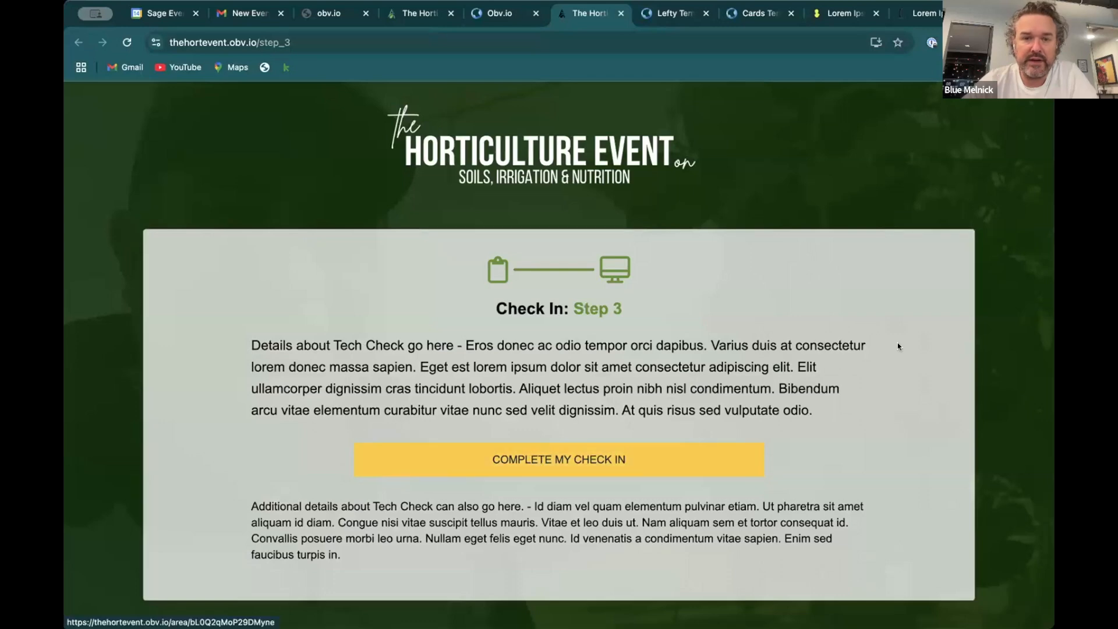
Check in the added attendee for Tech Check from the event's attendee list.
click(491, 14)
mouse_move(140, 342)
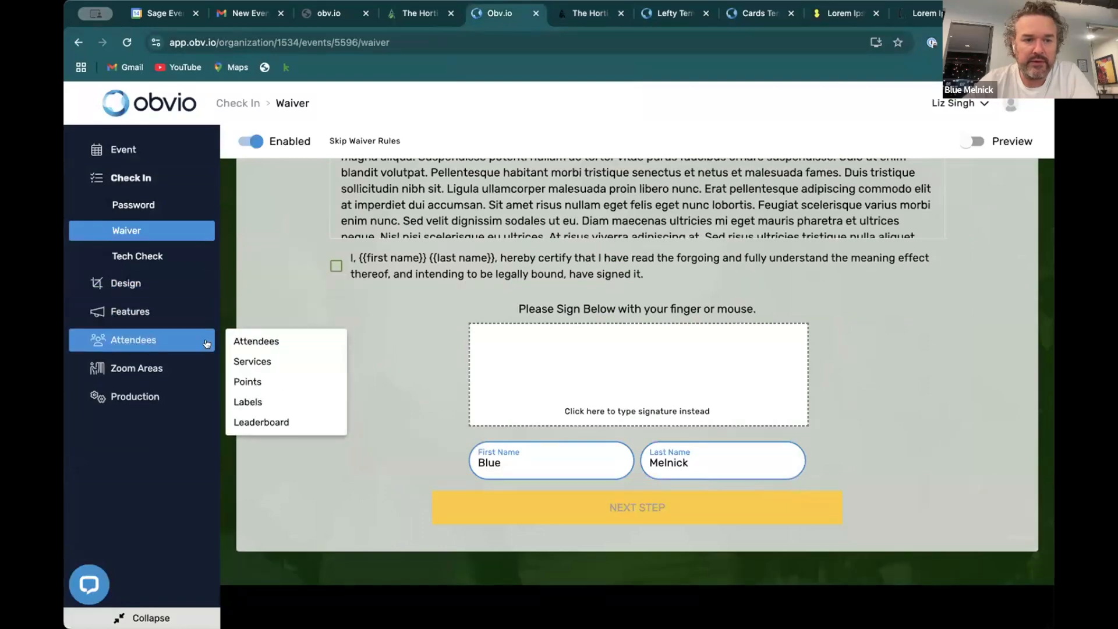
click(270, 341)
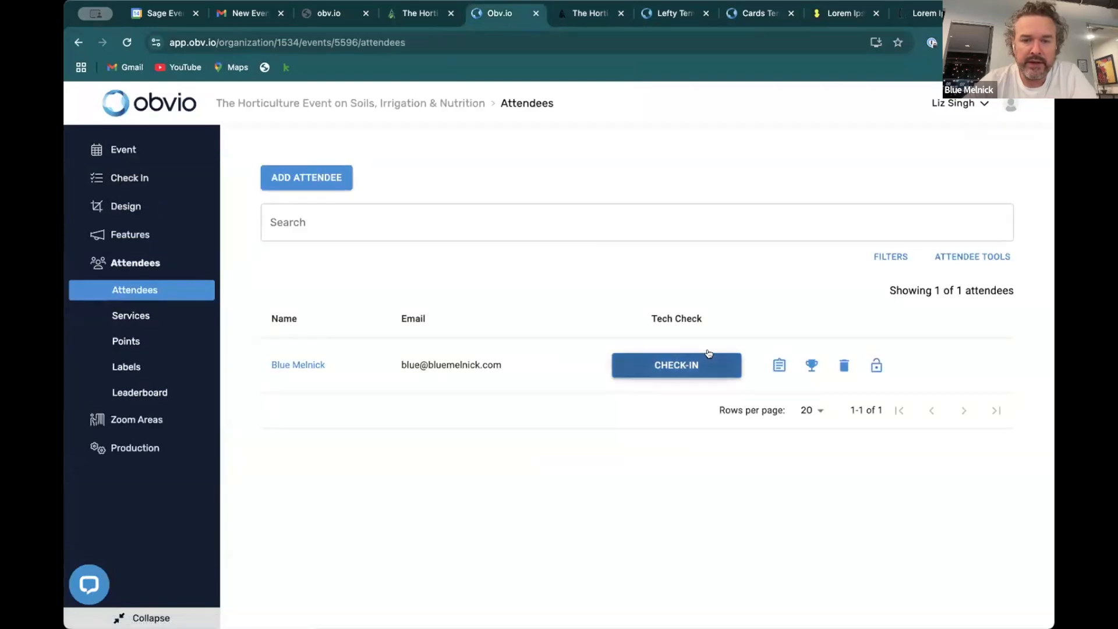
click(678, 367)
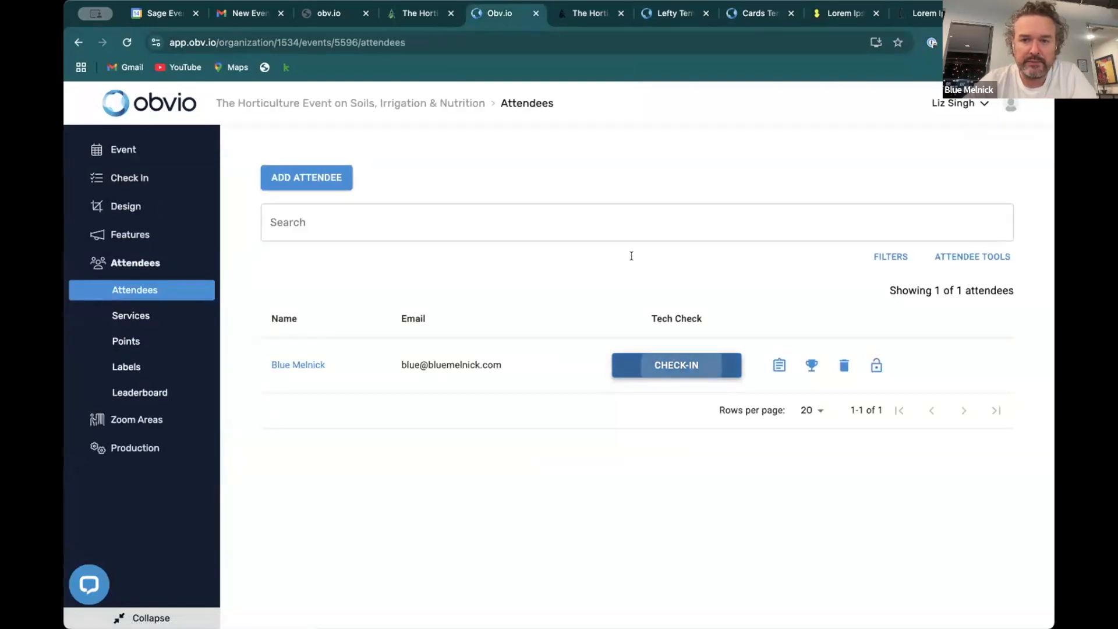
Review the live event dashboard as the checked-in attendee, including its Main Stage and Help Desk buttons, welcome text, downloads and agenda.
click(589, 14)
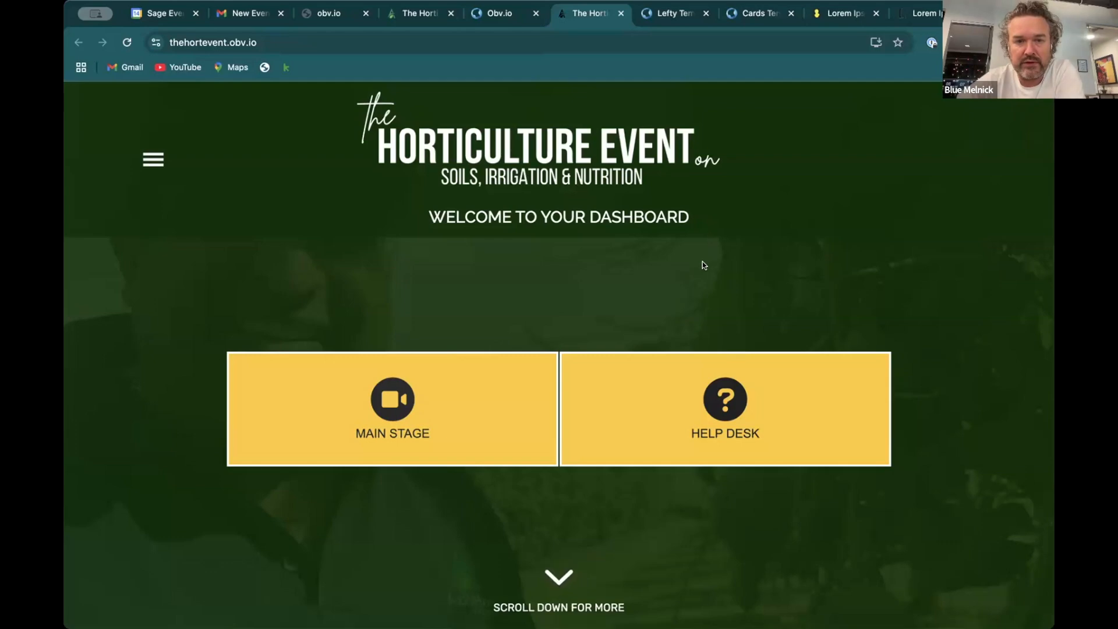
scroll(692, 304, down, 3)
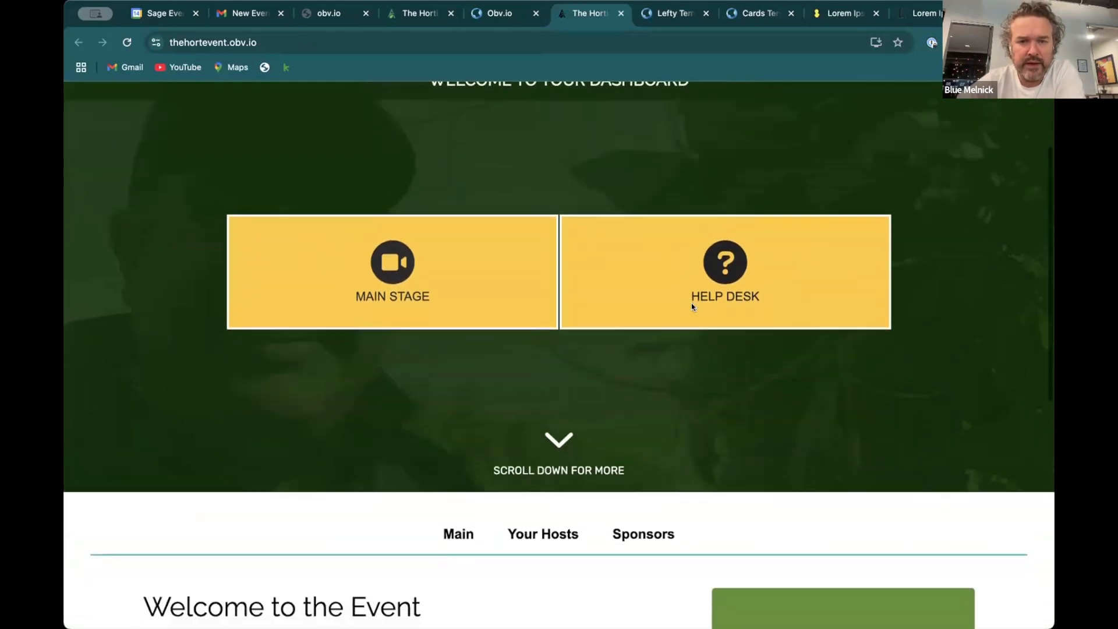
scroll(691, 303, down, 5)
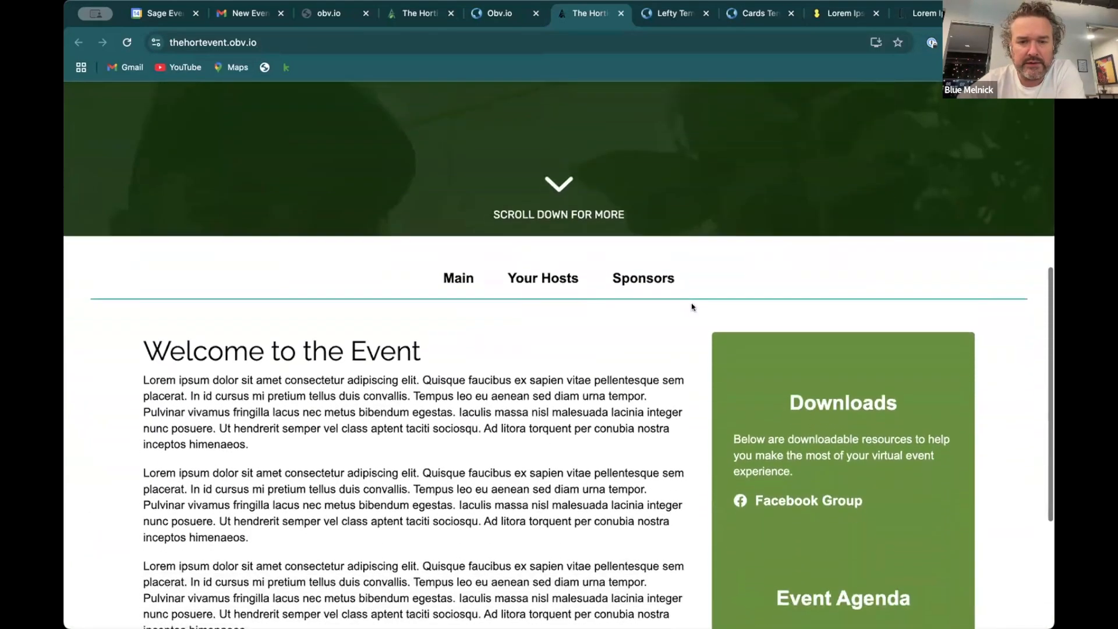
scroll(692, 307, down, 4)
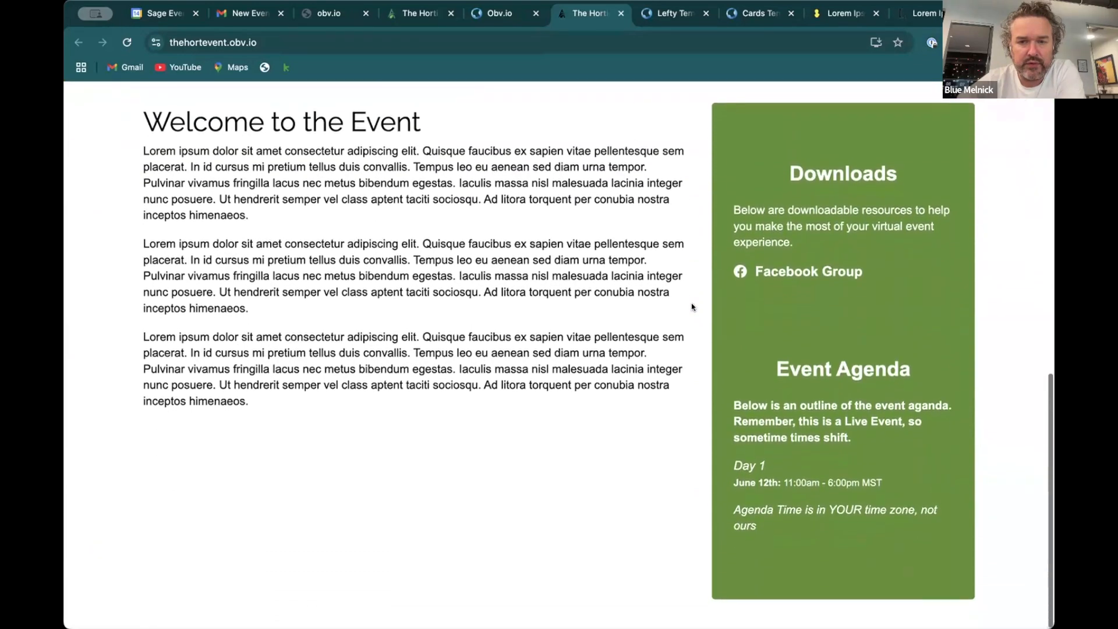
scroll(691, 307, up, 3)
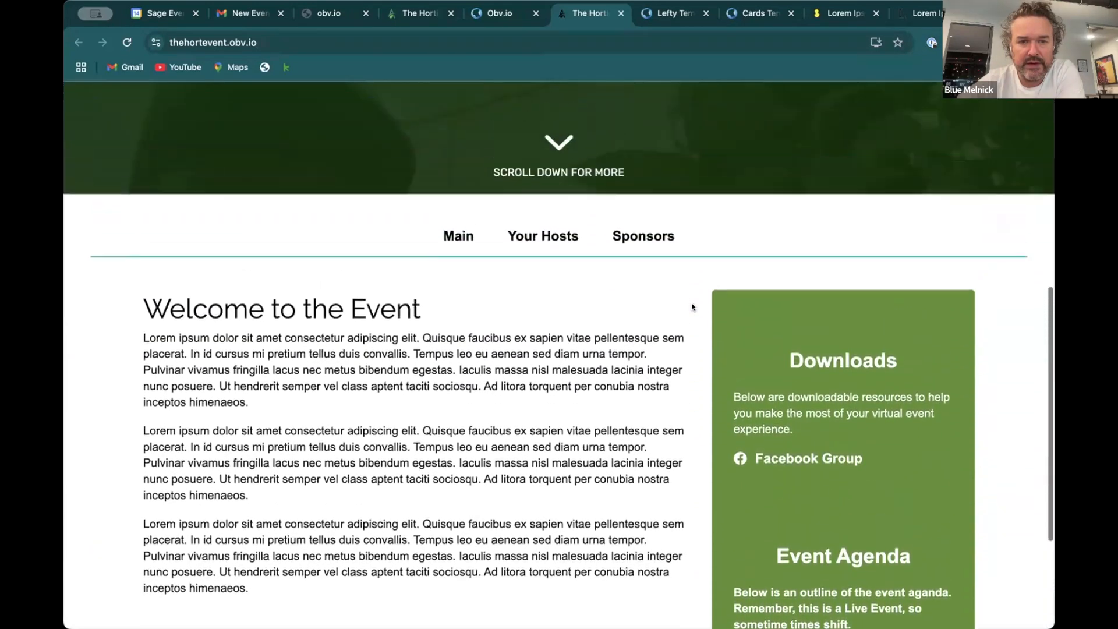
scroll(691, 306, up, 7)
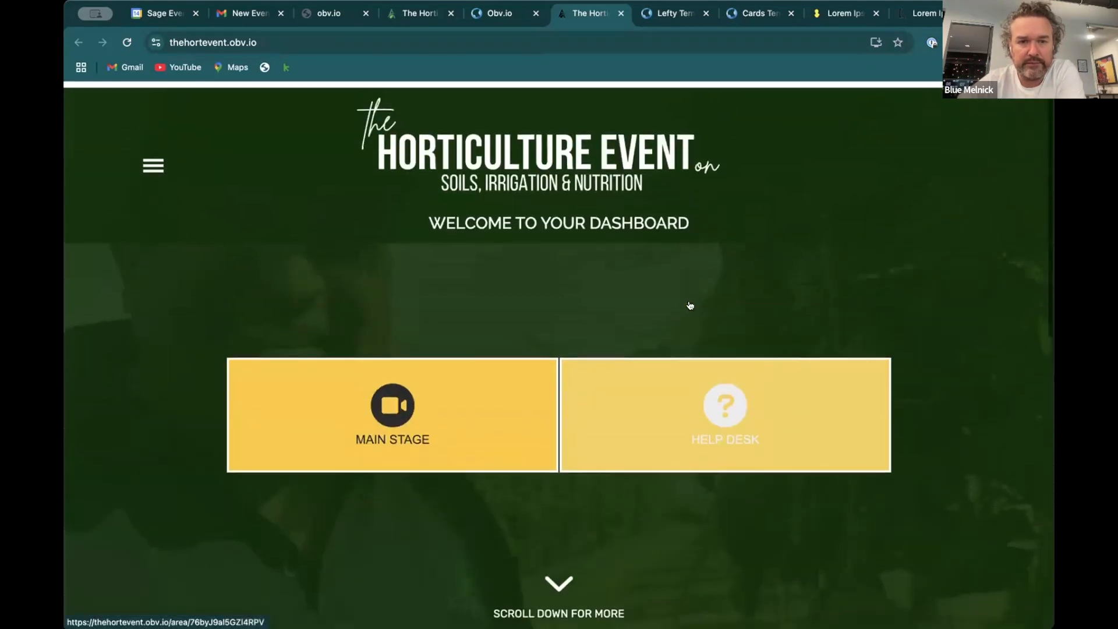
scroll(215, 168, down, 1)
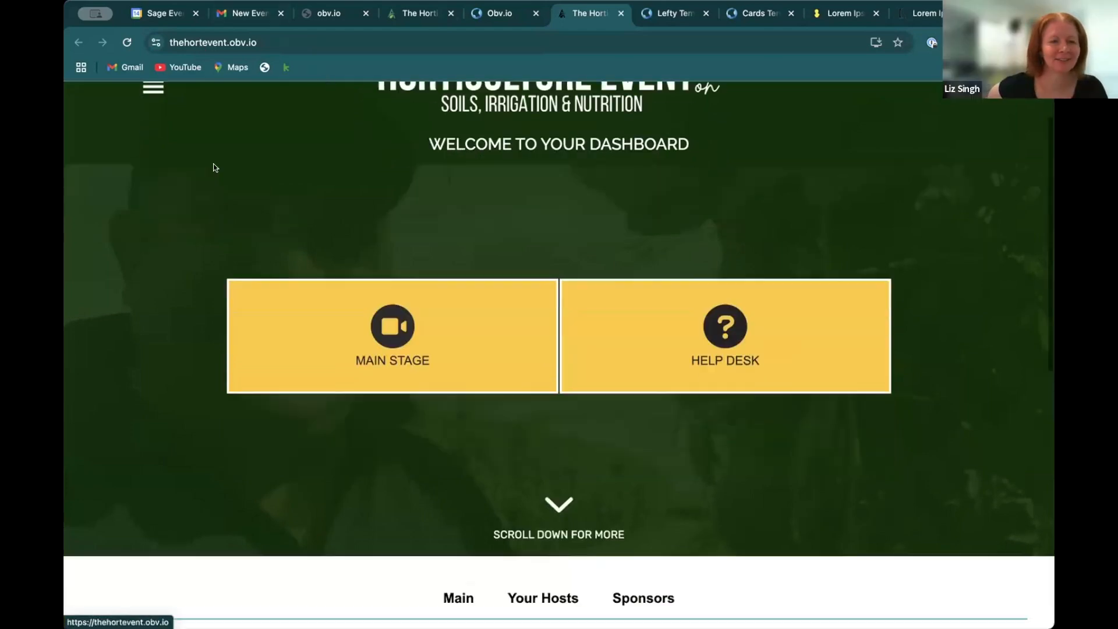
Read through the Your Hosts page of the live event and return to the main dashboard page.
scroll(214, 168, down, 5)
click(544, 288)
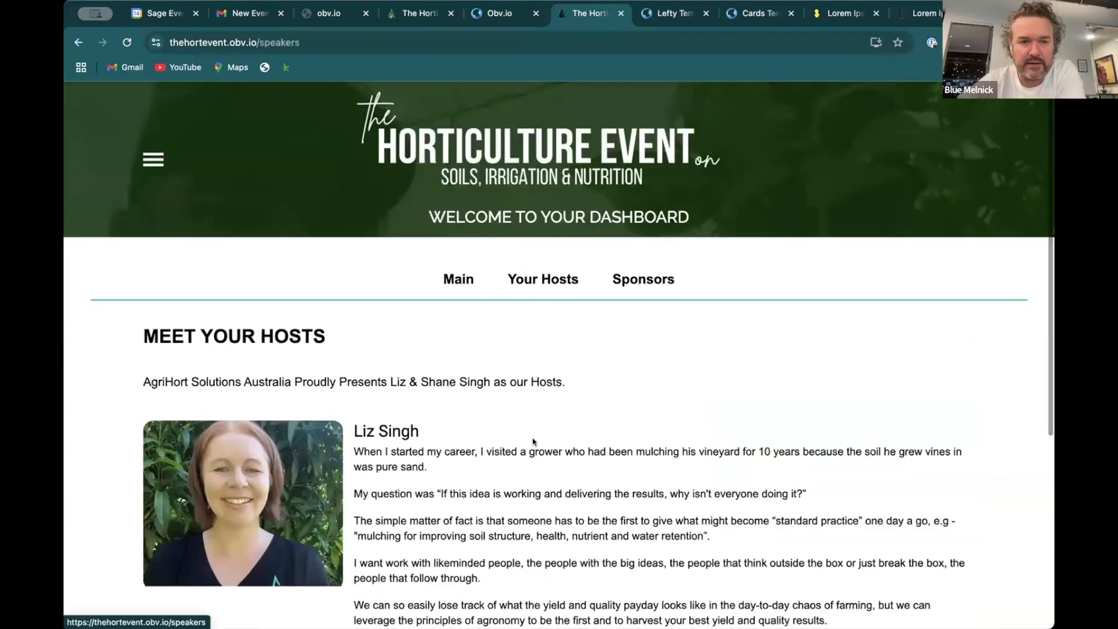
scroll(533, 442, down, 3)
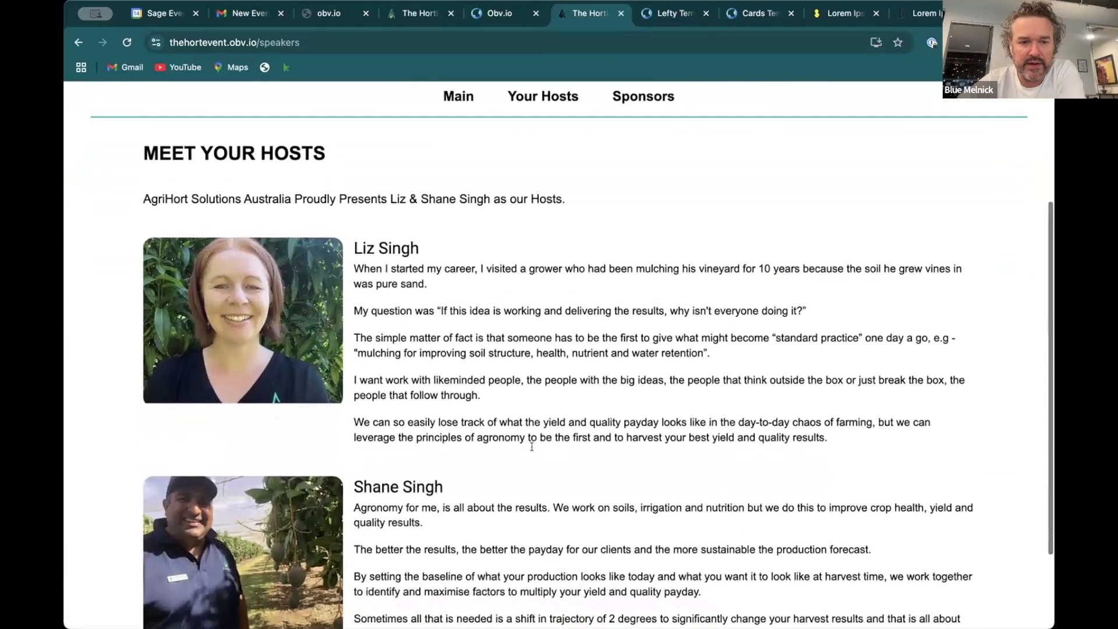
scroll(532, 447, down, 2)
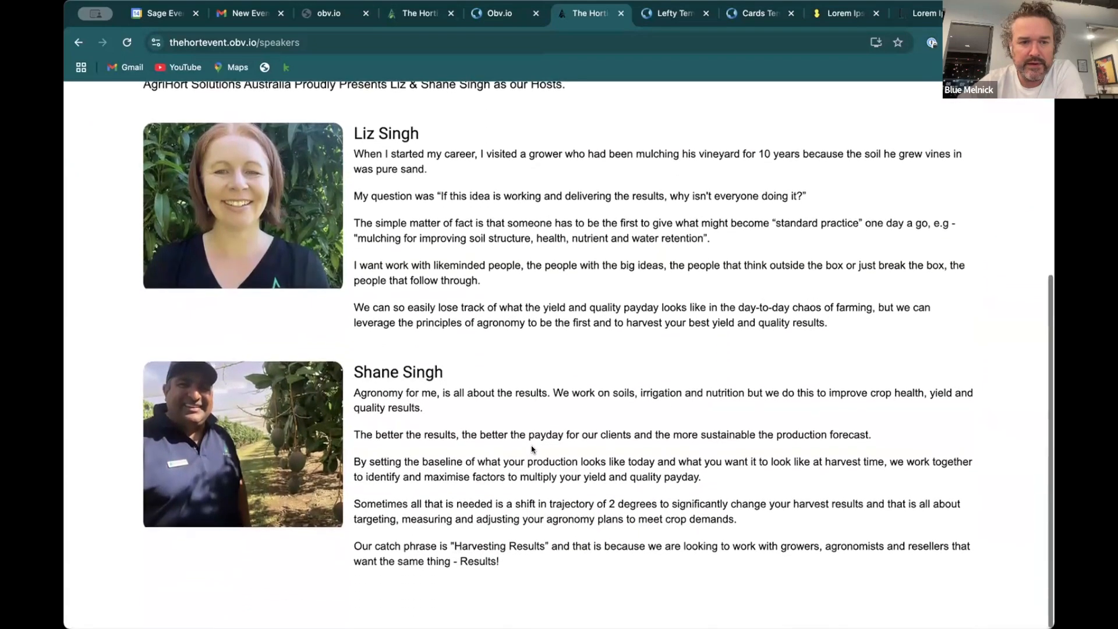
scroll(531, 446, up, 8)
click(456, 282)
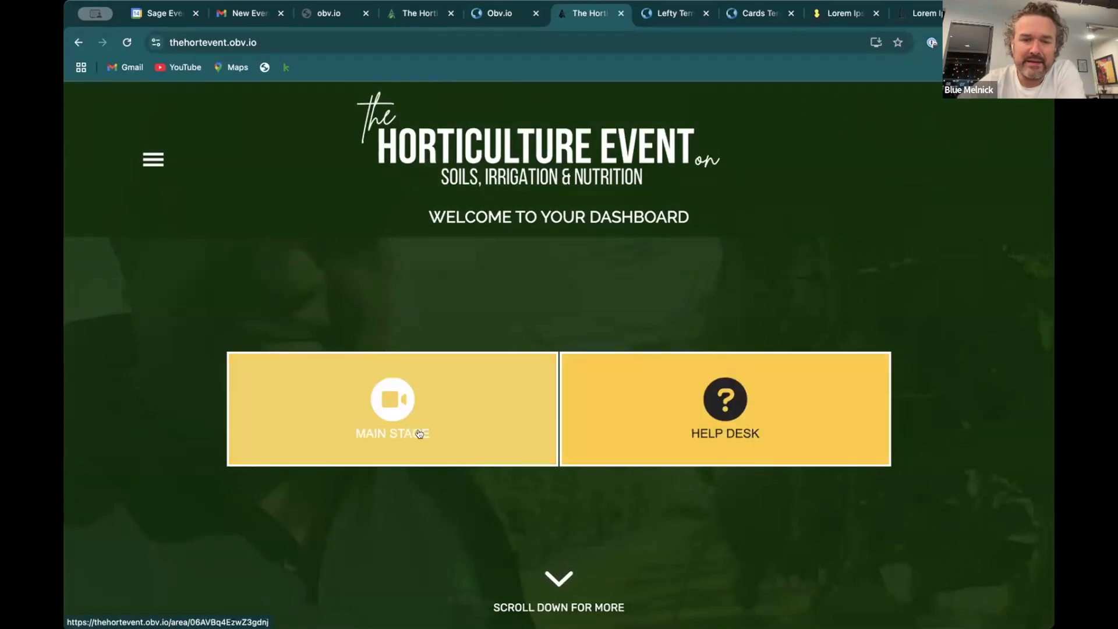
In the event's dashboard design, style the Main Stage button with text color #2b2b2b and text hover color #525252, and save.
click(510, 17)
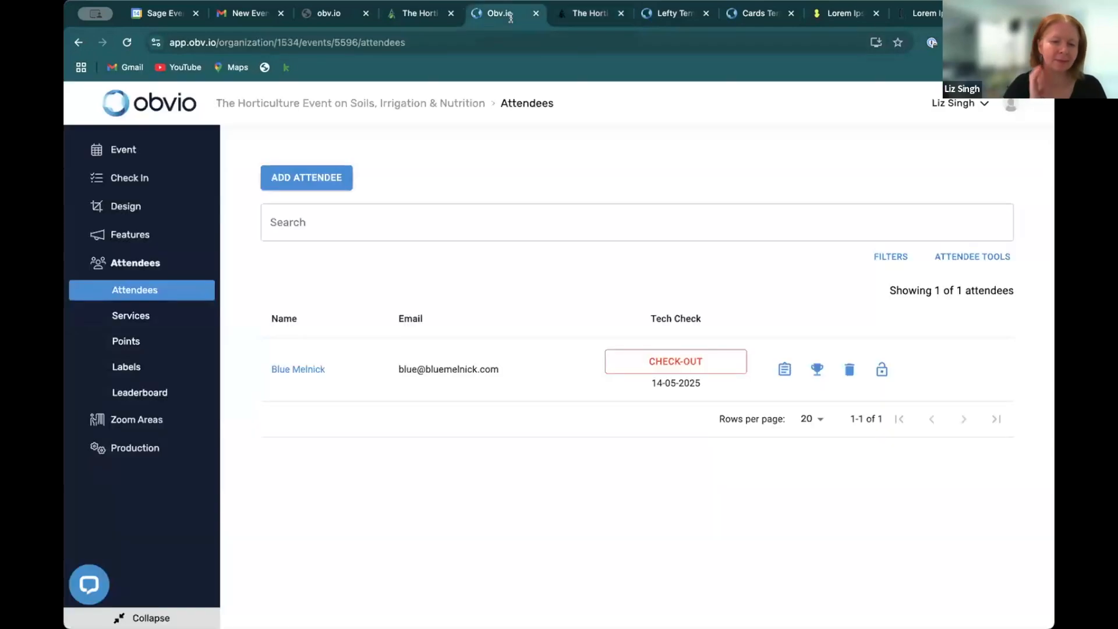
click(268, 207)
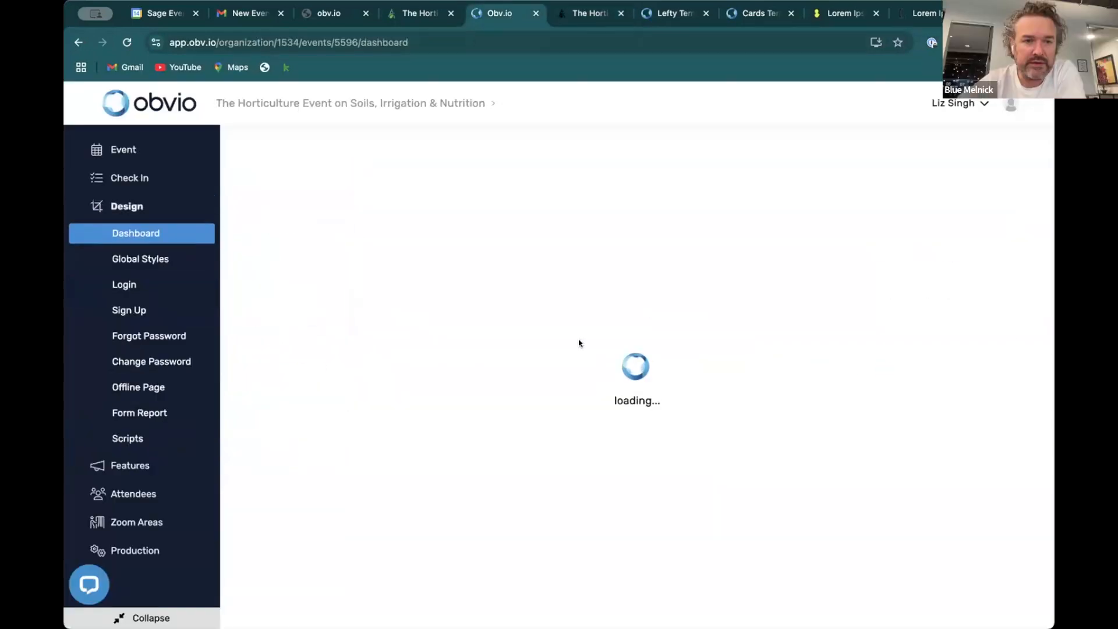
scroll(640, 350, down, 3)
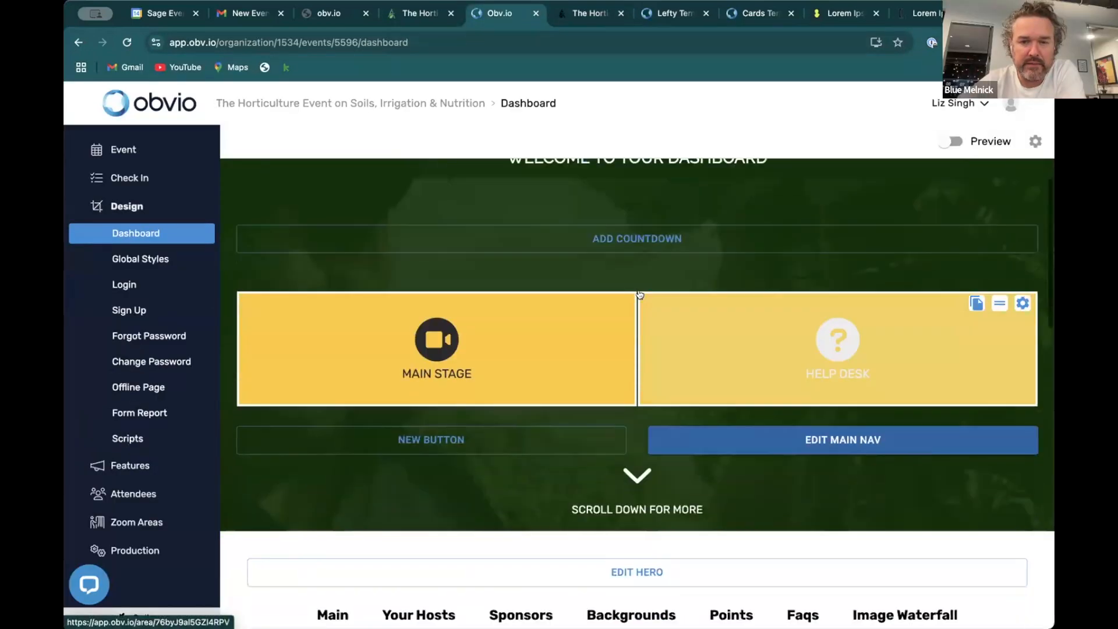
click(622, 302)
click(894, 193)
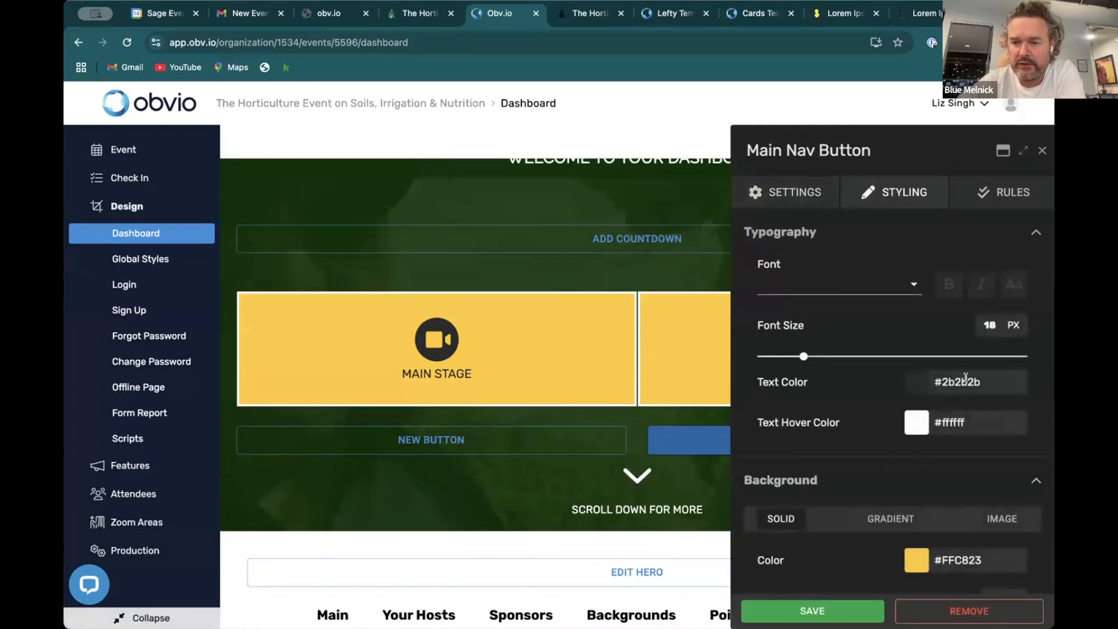
double_click(966, 379)
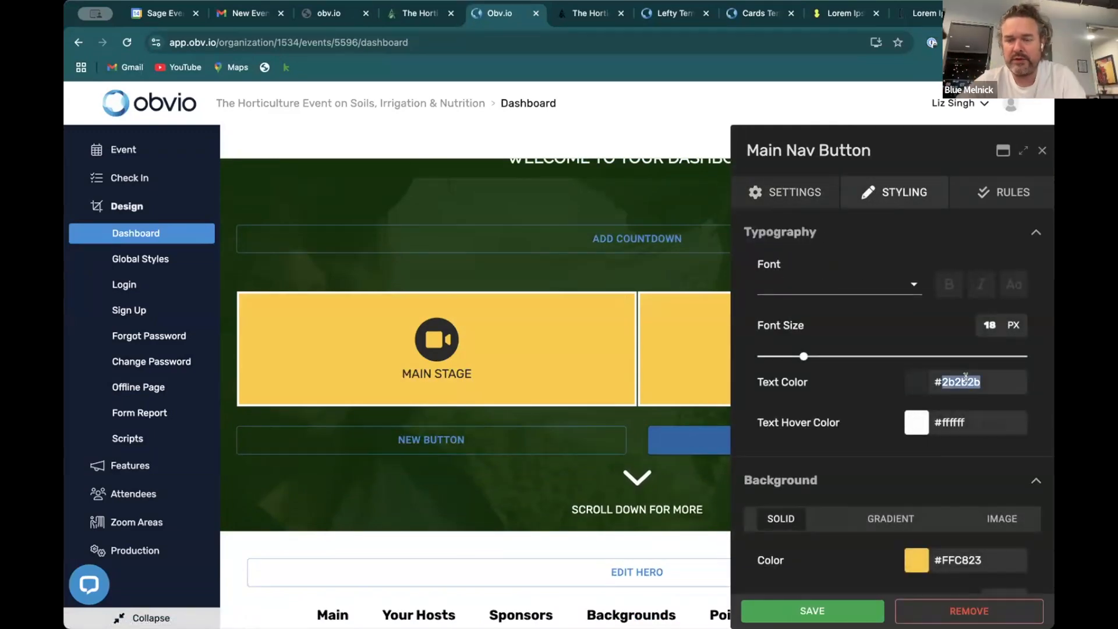
text(2b2b2b)
click(911, 430)
click(879, 498)
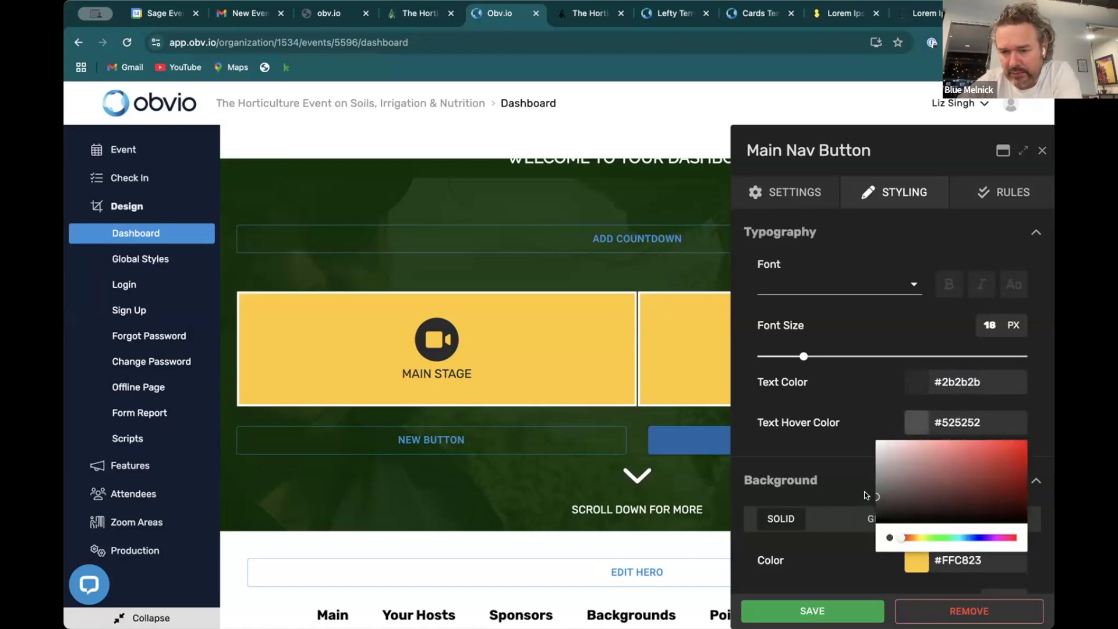
click(849, 471)
click(812, 611)
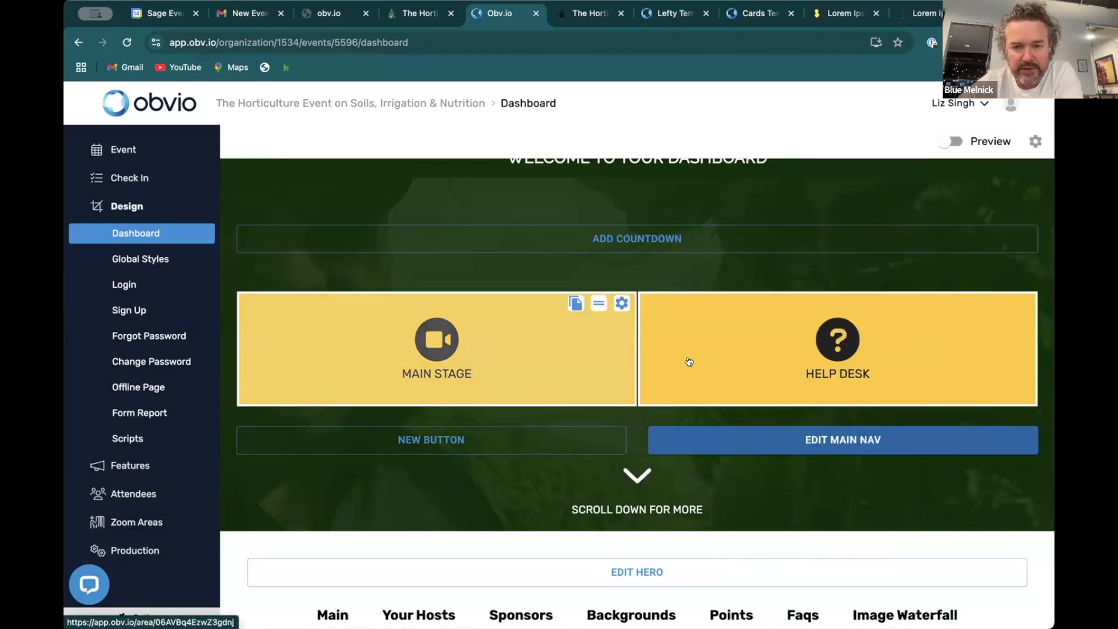
Reopen the Main Stage button's styling to check its text hover color, and save it on closing.
click(621, 303)
click(916, 187)
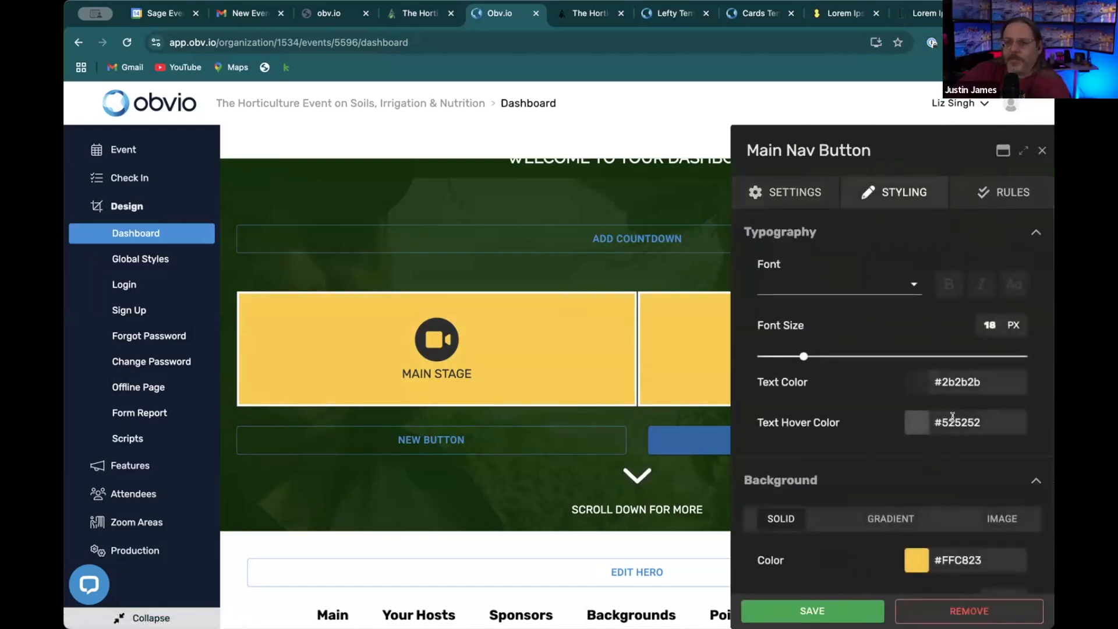
click(708, 282)
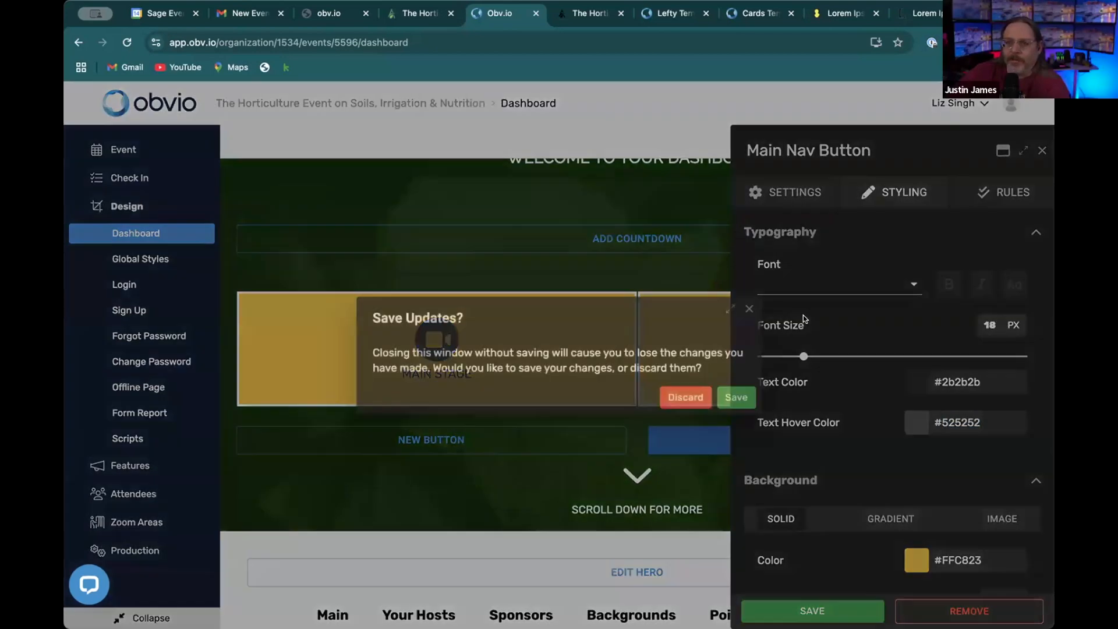
click(733, 395)
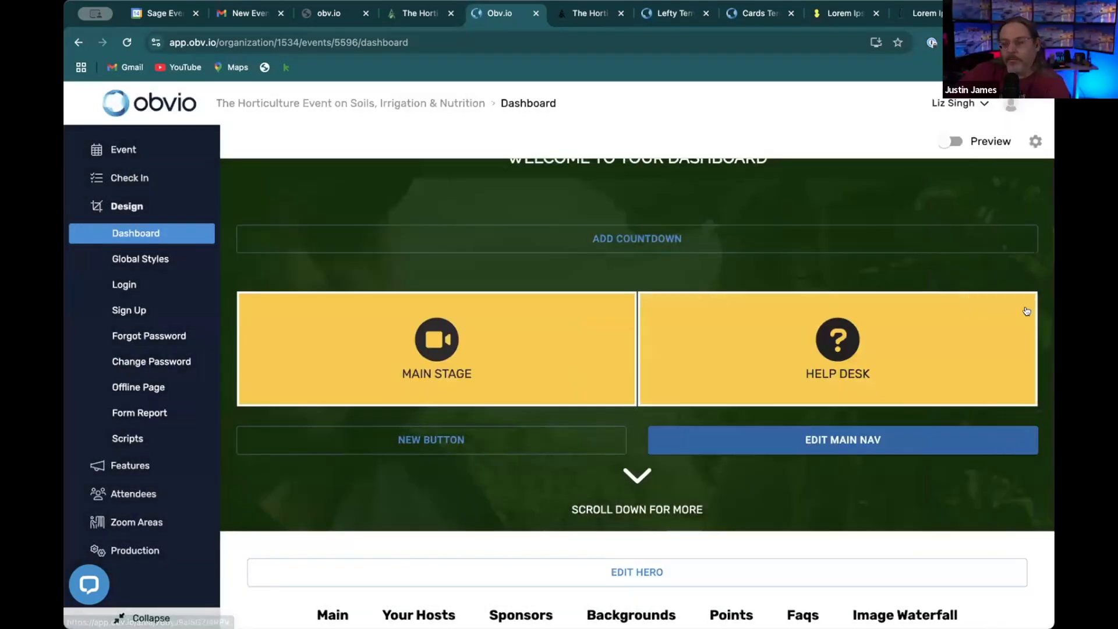
Set the Help Desk button's text hover color to #525252 and save.
click(1023, 304)
click(891, 192)
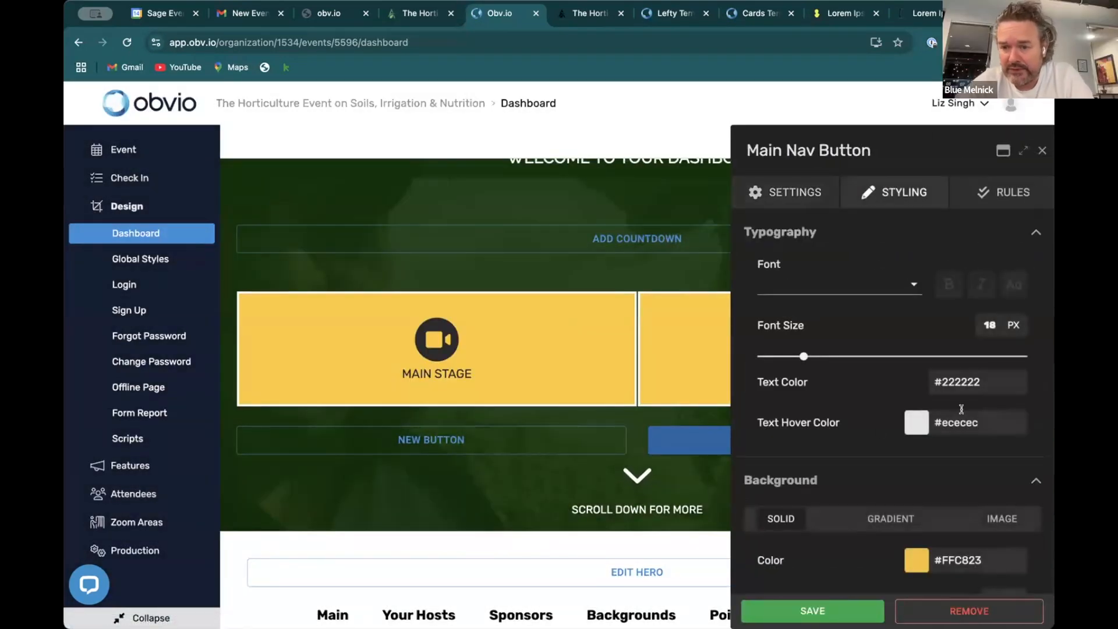
text(525252)
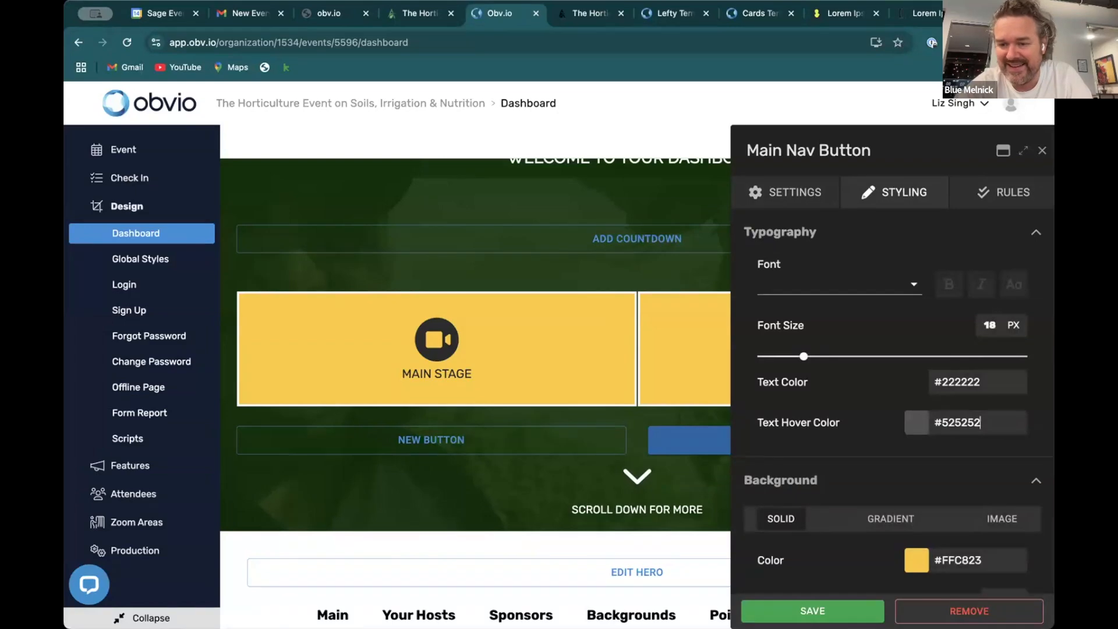
click(819, 608)
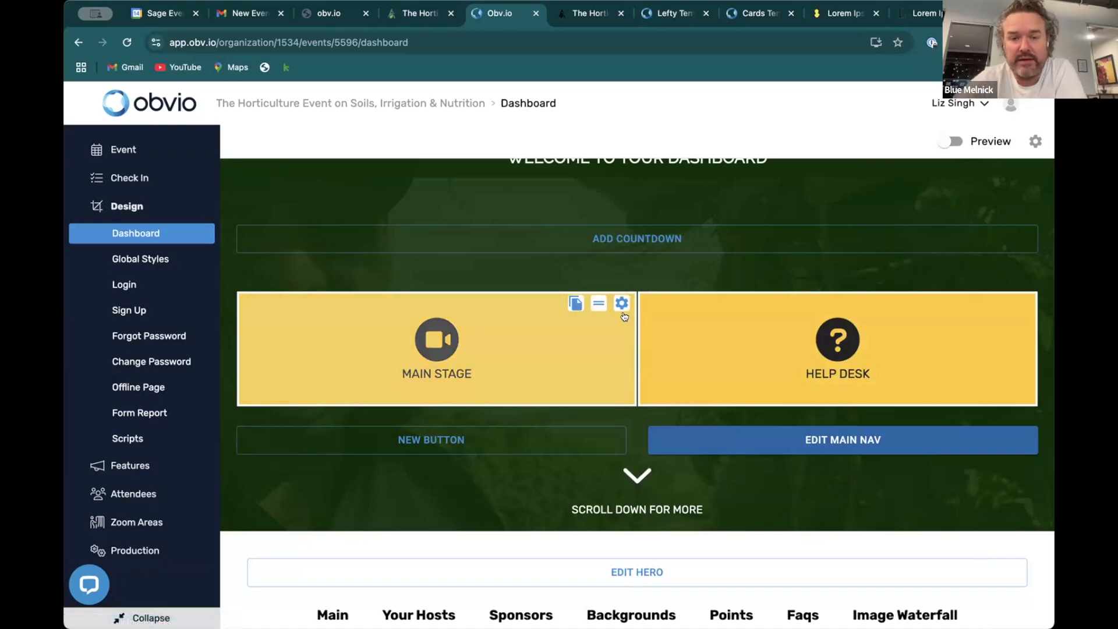
Set the Main Stage button's hover background color to white and save.
click(621, 303)
click(874, 194)
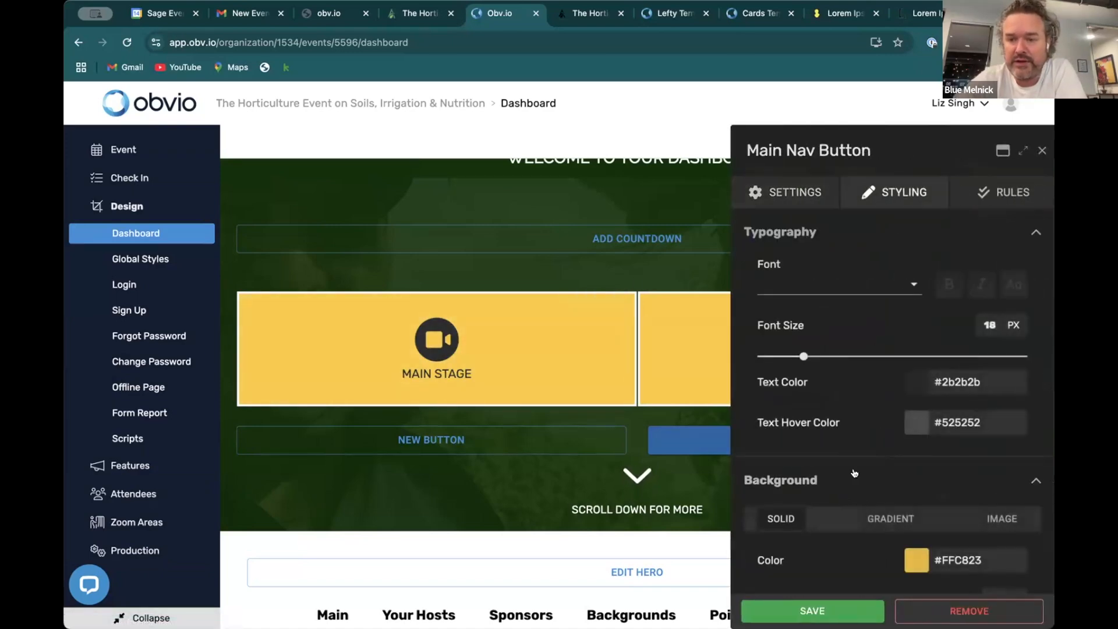
scroll(961, 385, down, 3)
click(913, 550)
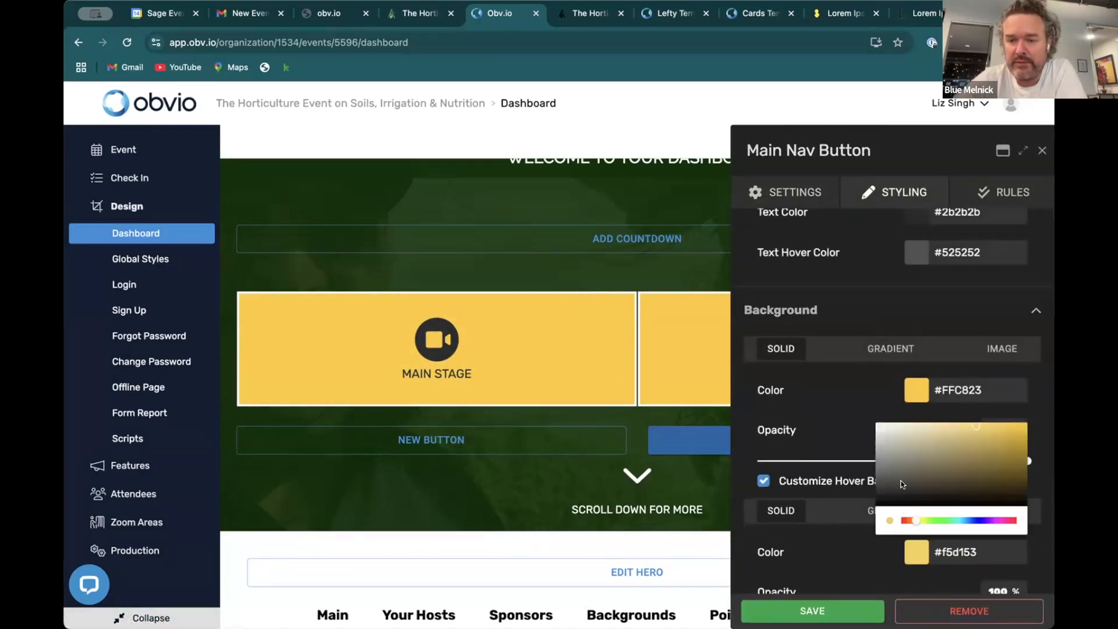
drag(901, 483, 857, 419)
click(857, 422)
click(809, 609)
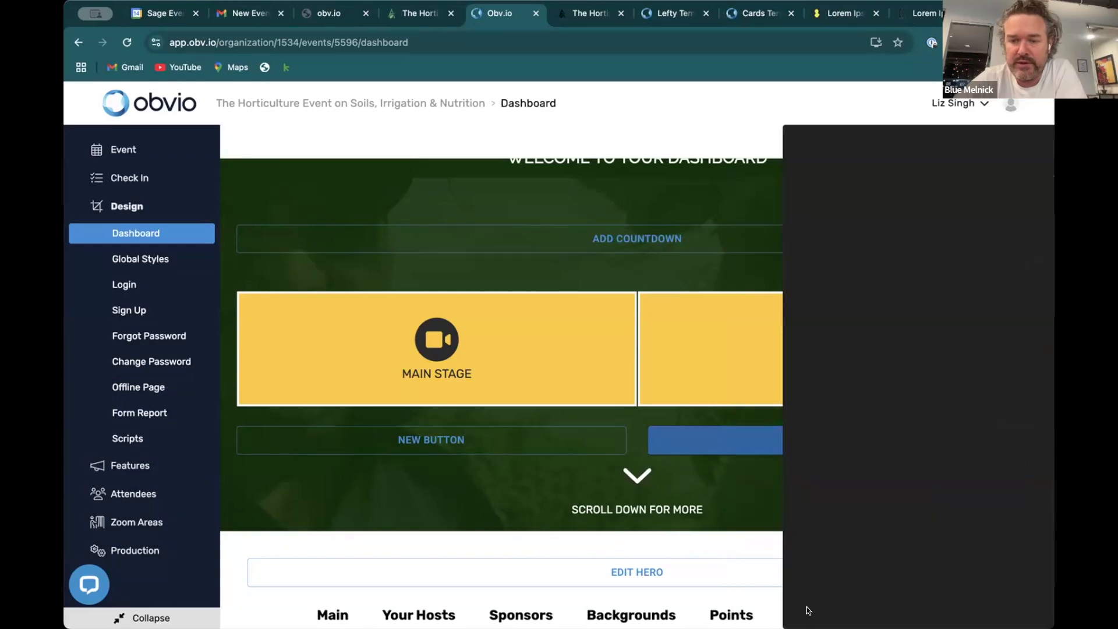
Set the Main Stage button's text hover color to #2b2b2b and save.
click(622, 302)
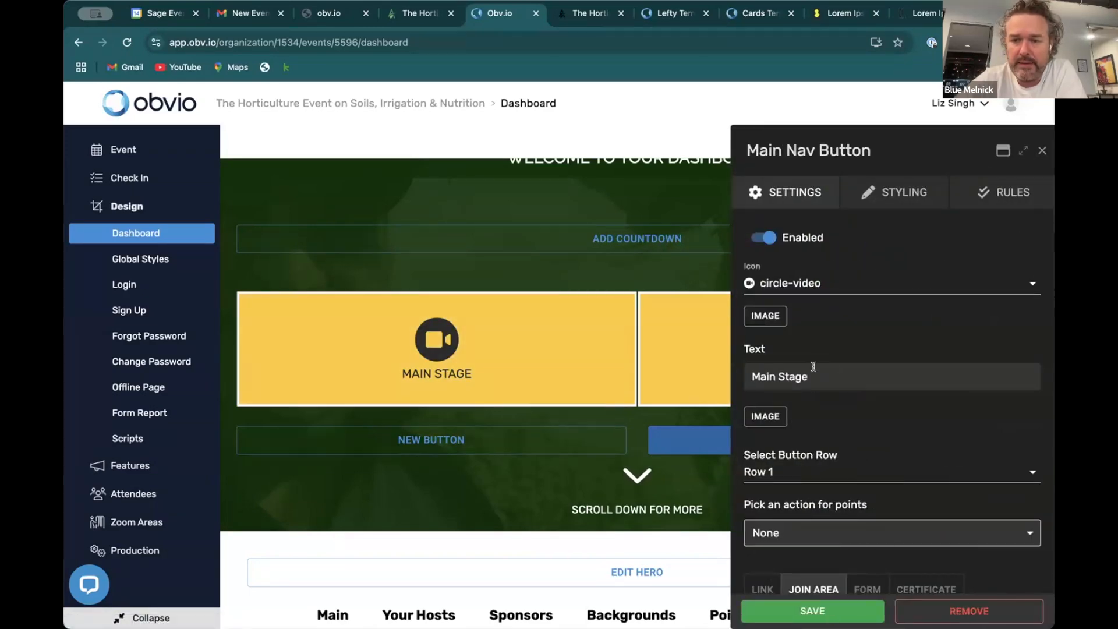
click(886, 192)
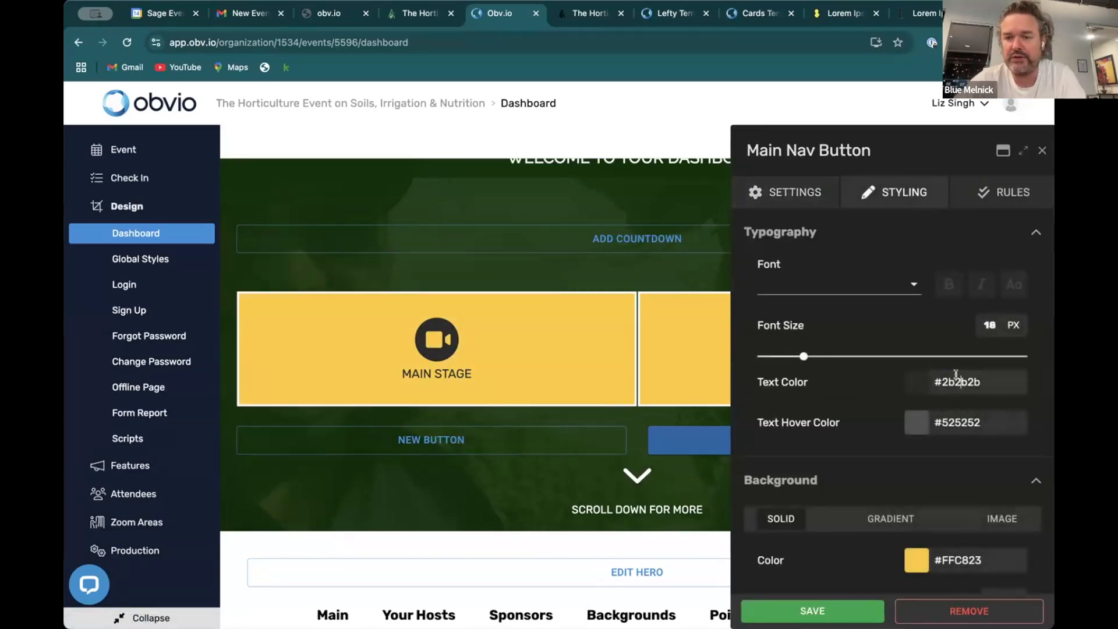
double_click(951, 425)
text(2b2b2b)
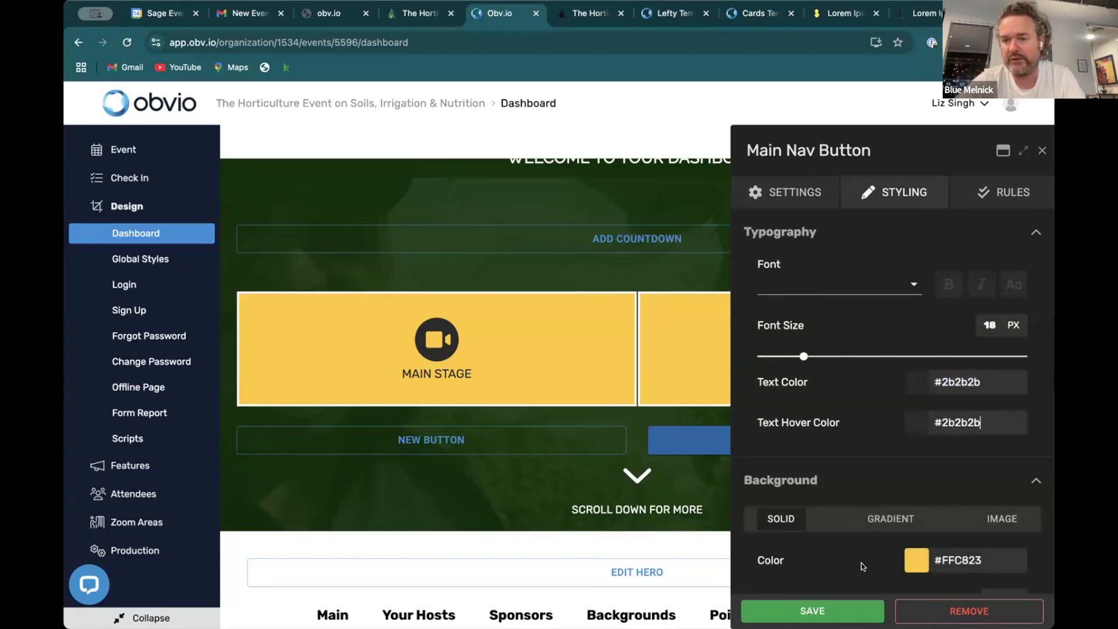
click(826, 611)
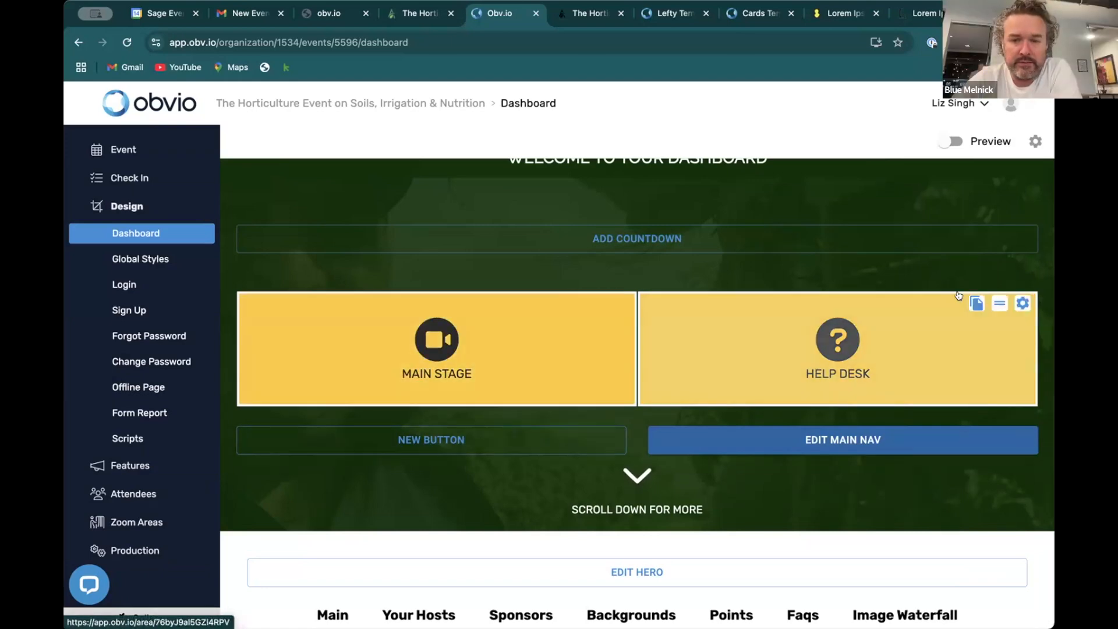
Style the Help Desk button with text hover color #222222 and a white hover background, and save.
click(1021, 303)
click(891, 192)
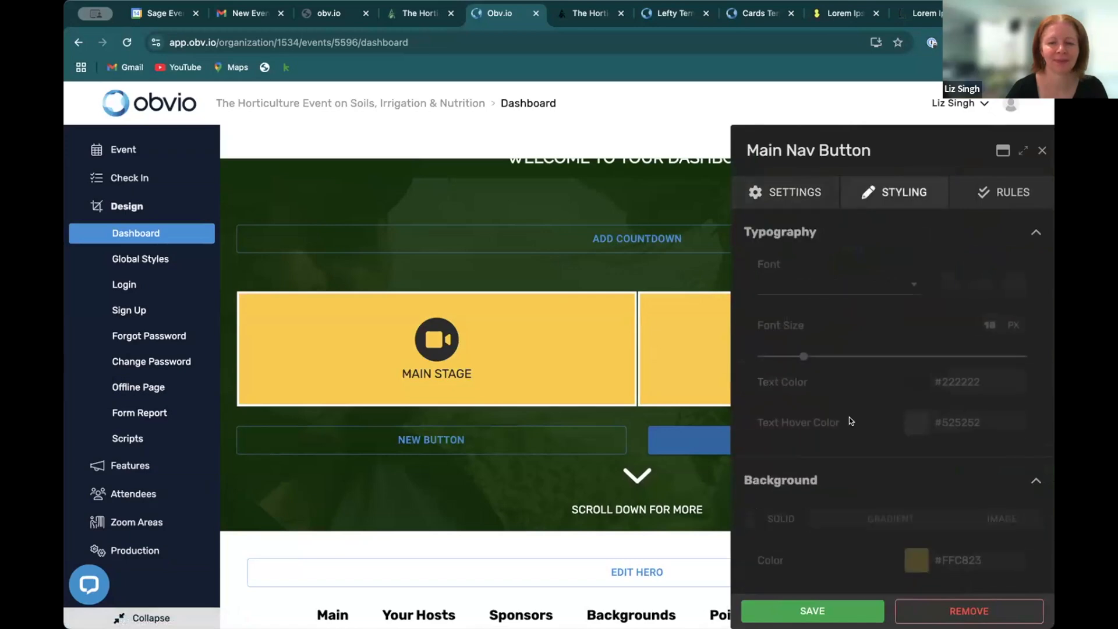
drag(935, 382, 957, 376)
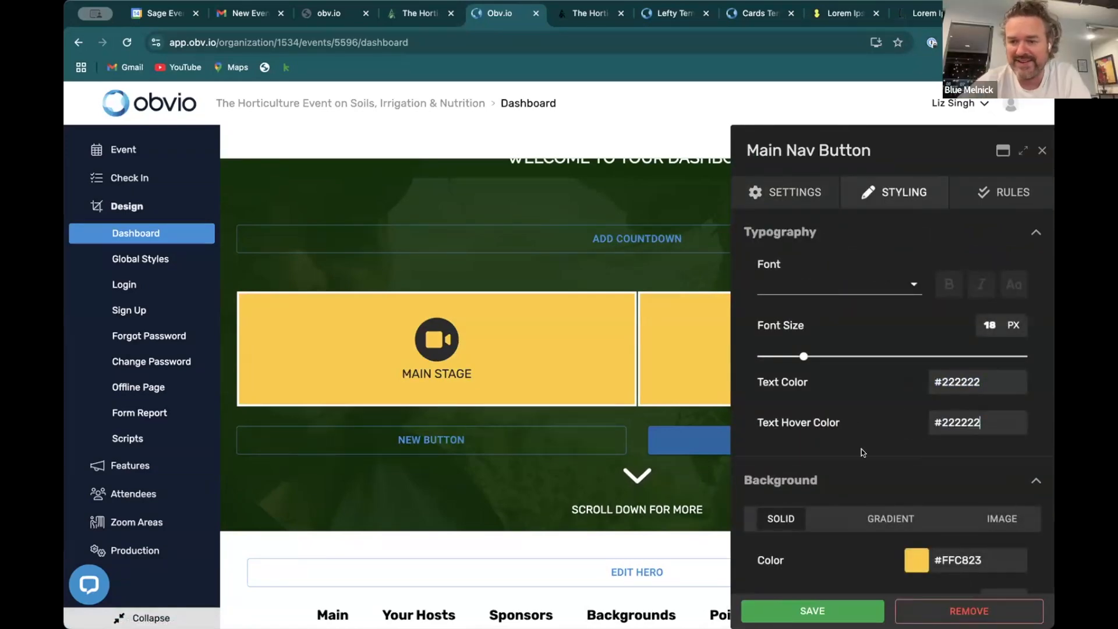
scroll(873, 483, down, 3)
click(912, 559)
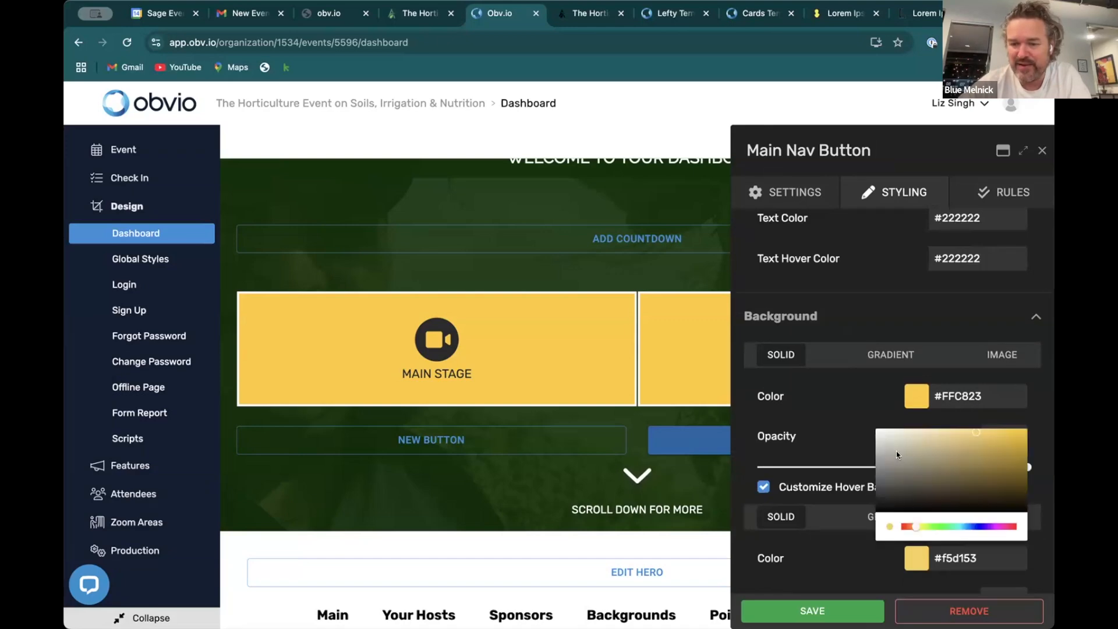
drag(898, 452, 854, 416)
click(855, 416)
click(813, 611)
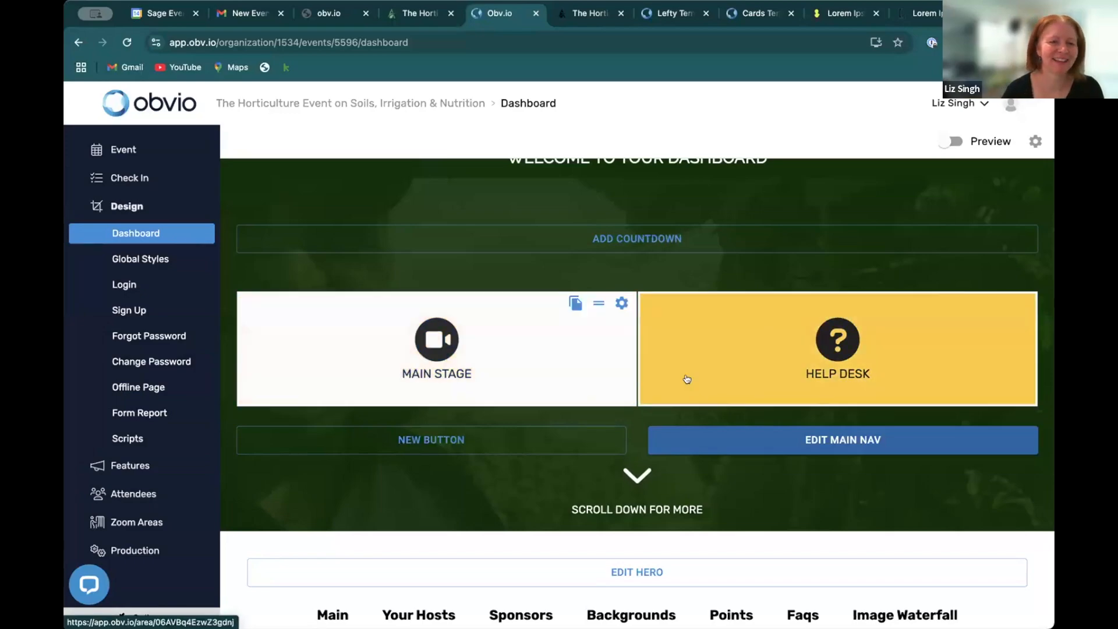
Look over the dashboard design, switch to the live event page and log out of the attendee session.
scroll(728, 389, down, 5)
scroll(809, 421, down, 6)
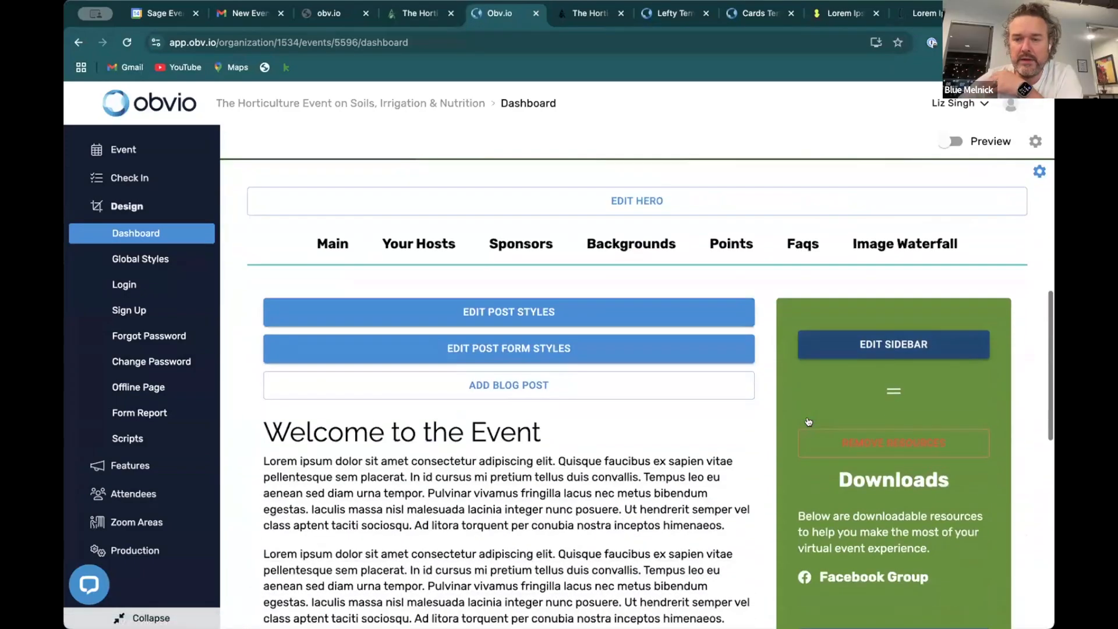
scroll(808, 422, up, 11)
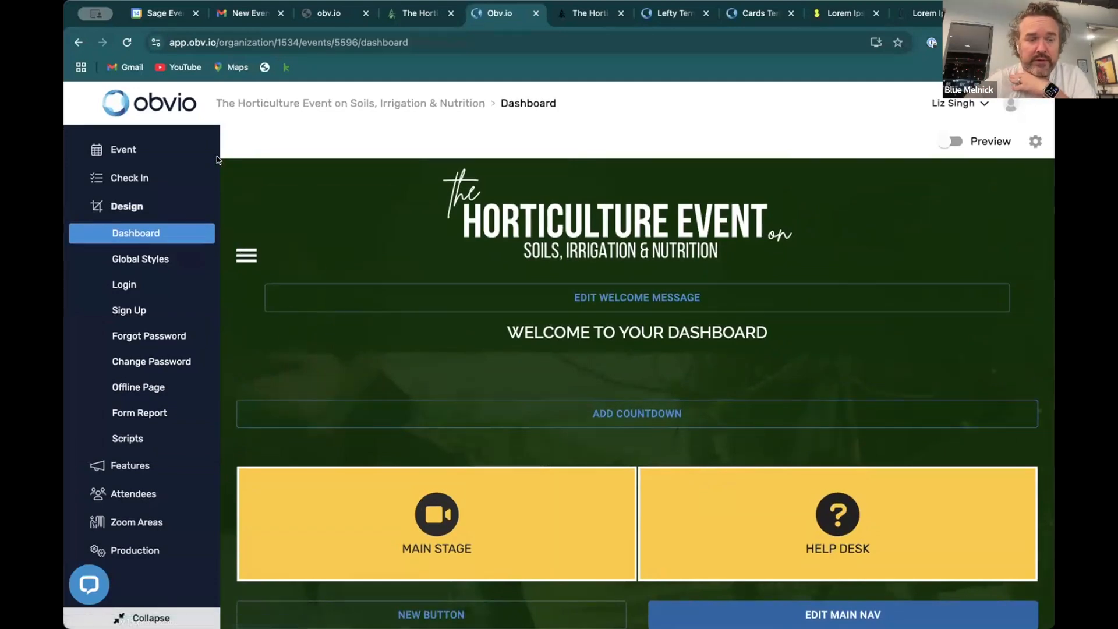
mouse_move(150, 179)
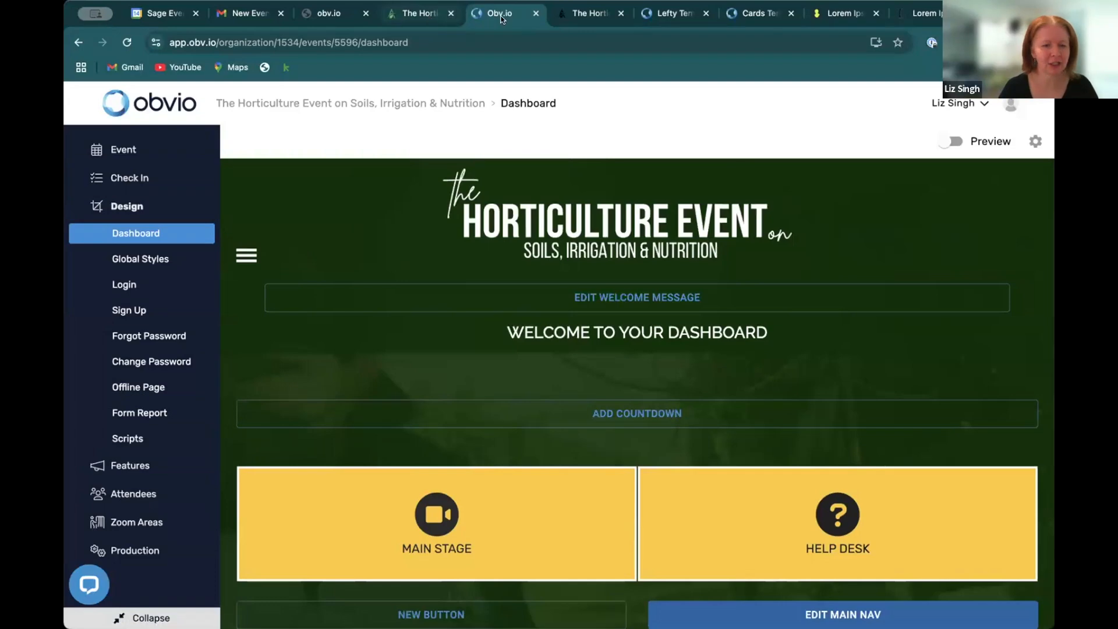
click(589, 13)
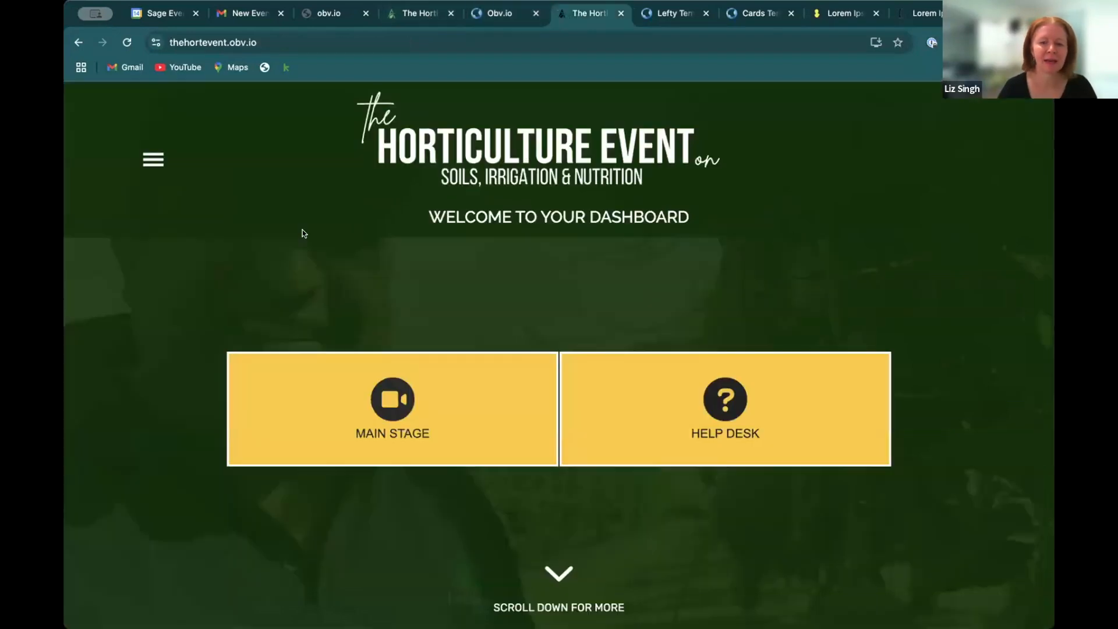
click(153, 159)
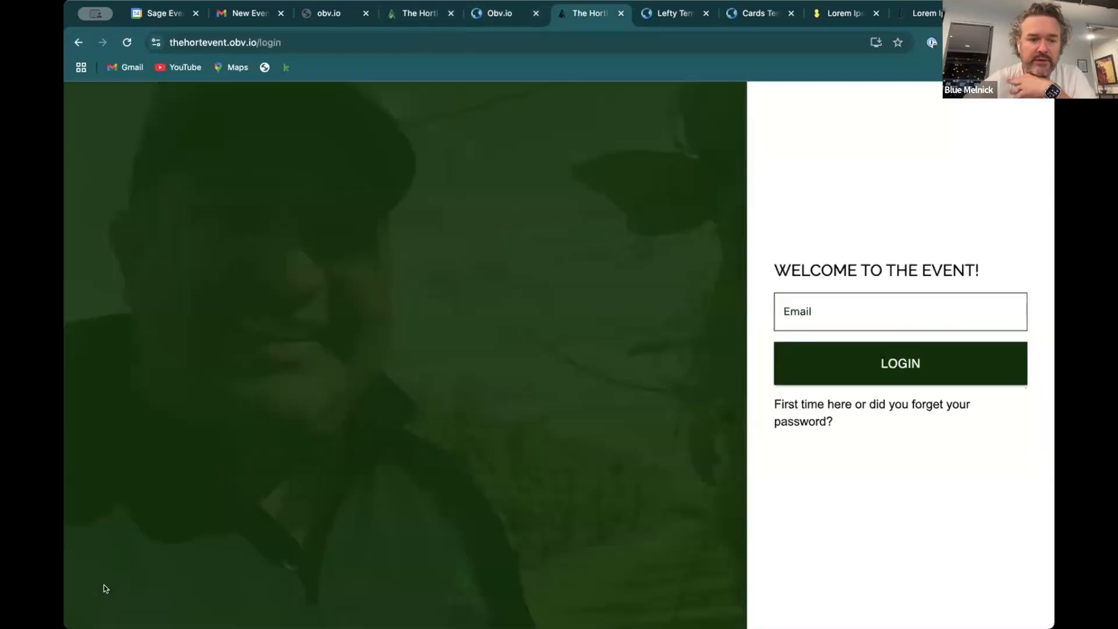
click(98, 589)
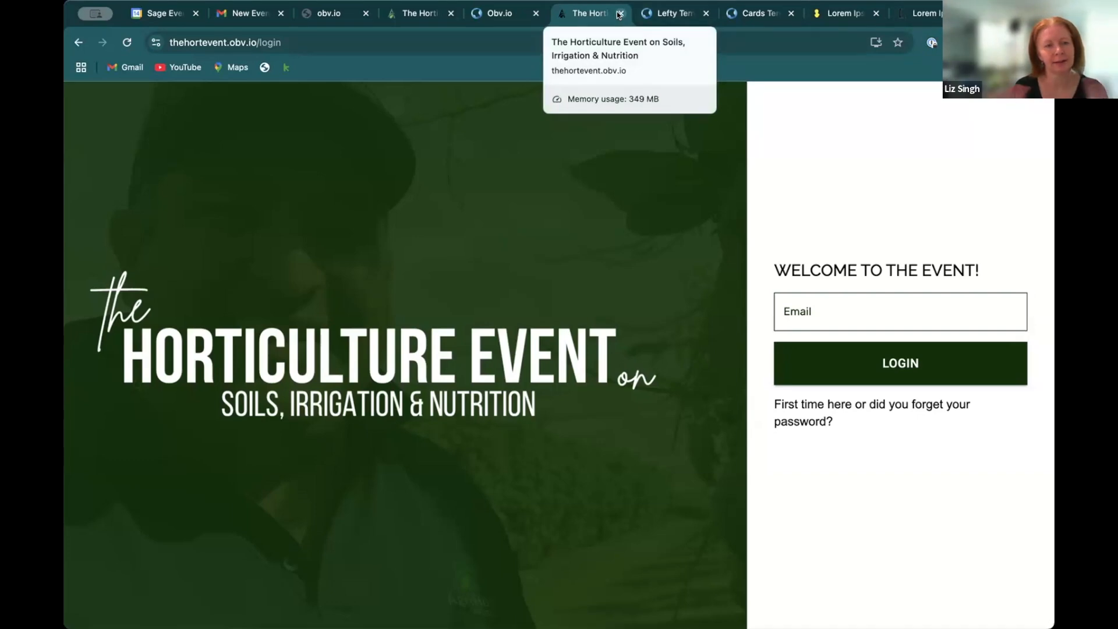
Return to the event's design, open the Speakers page and set its header background opacity to 0%, and save.
click(493, 12)
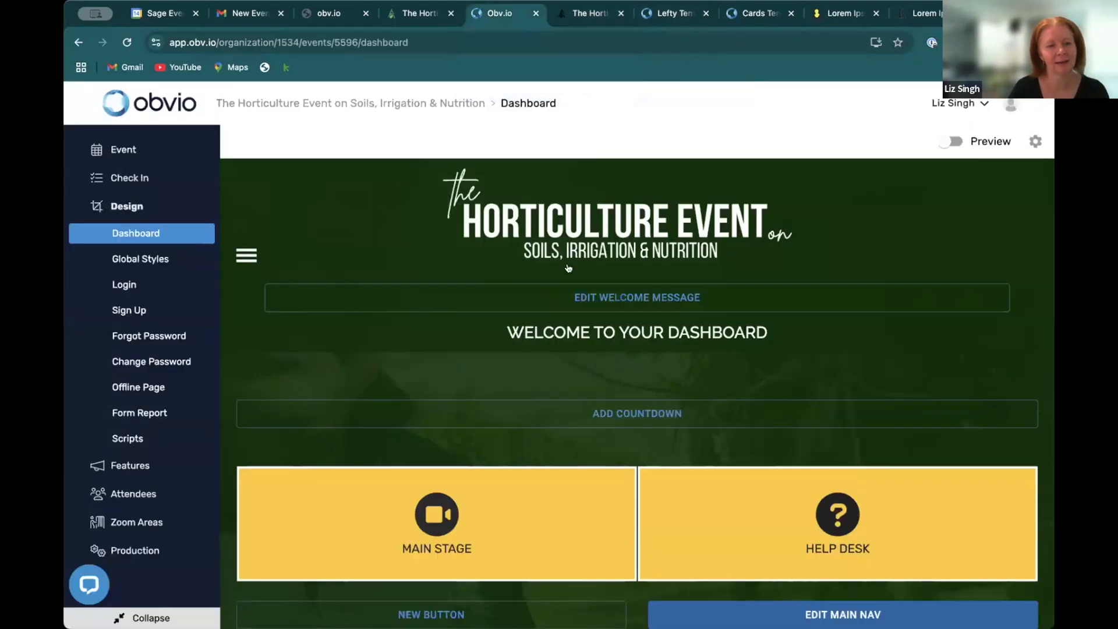
scroll(934, 354, down, 1)
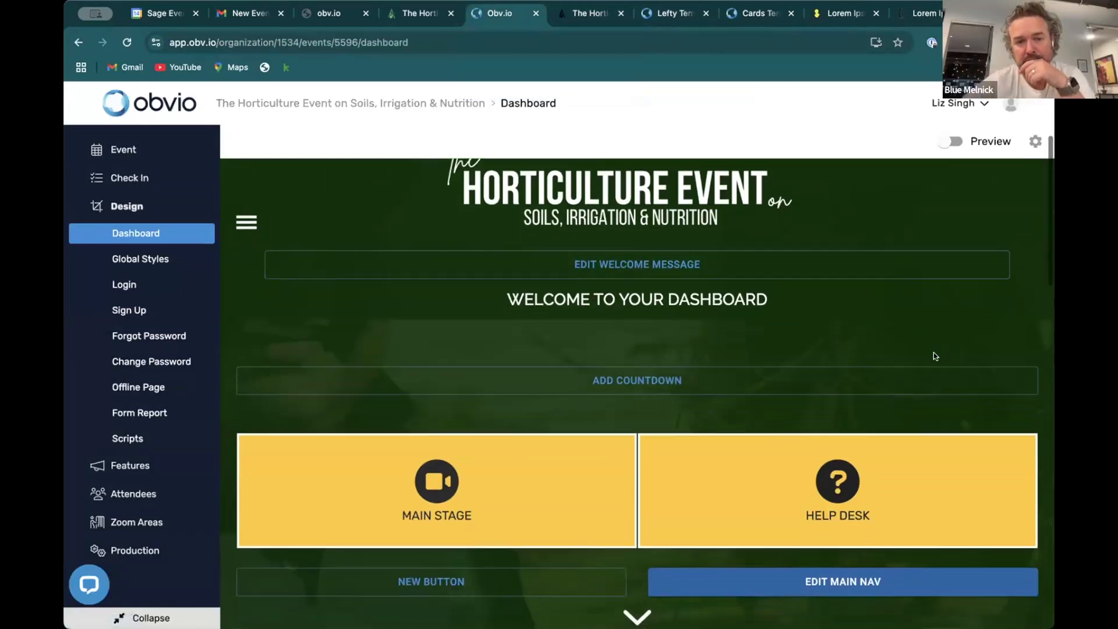
scroll(934, 354, up, 1)
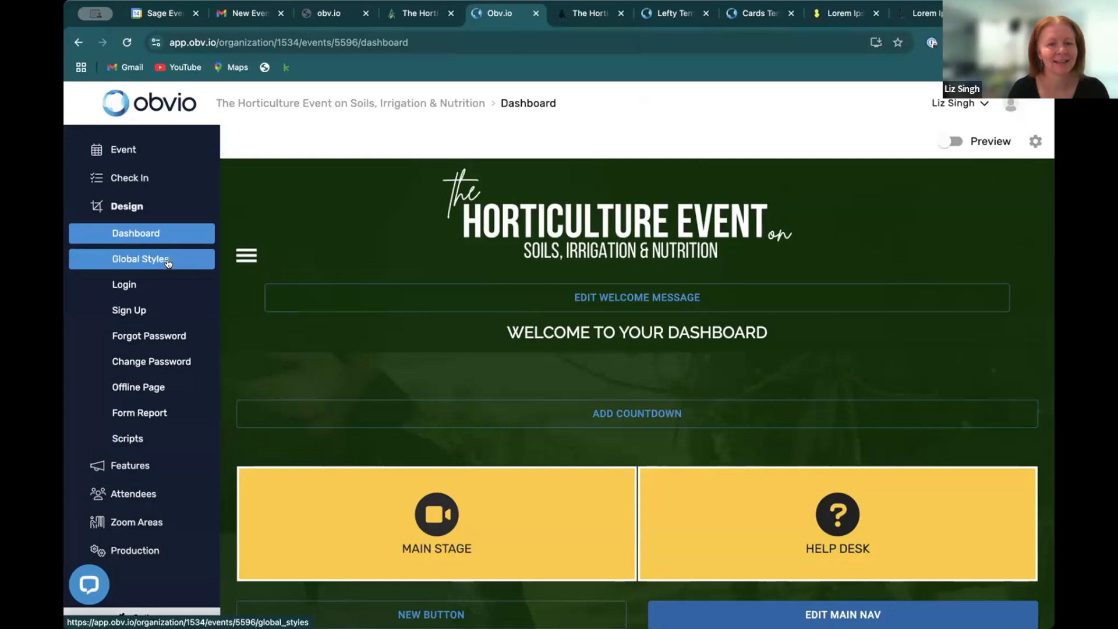
mouse_move(153, 473)
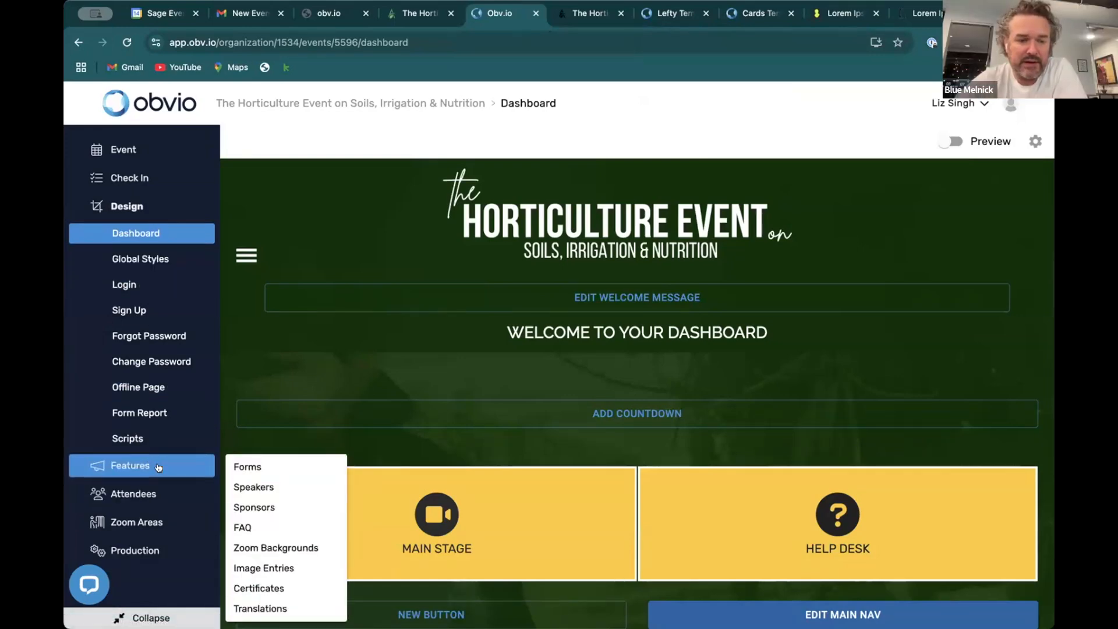
click(247, 489)
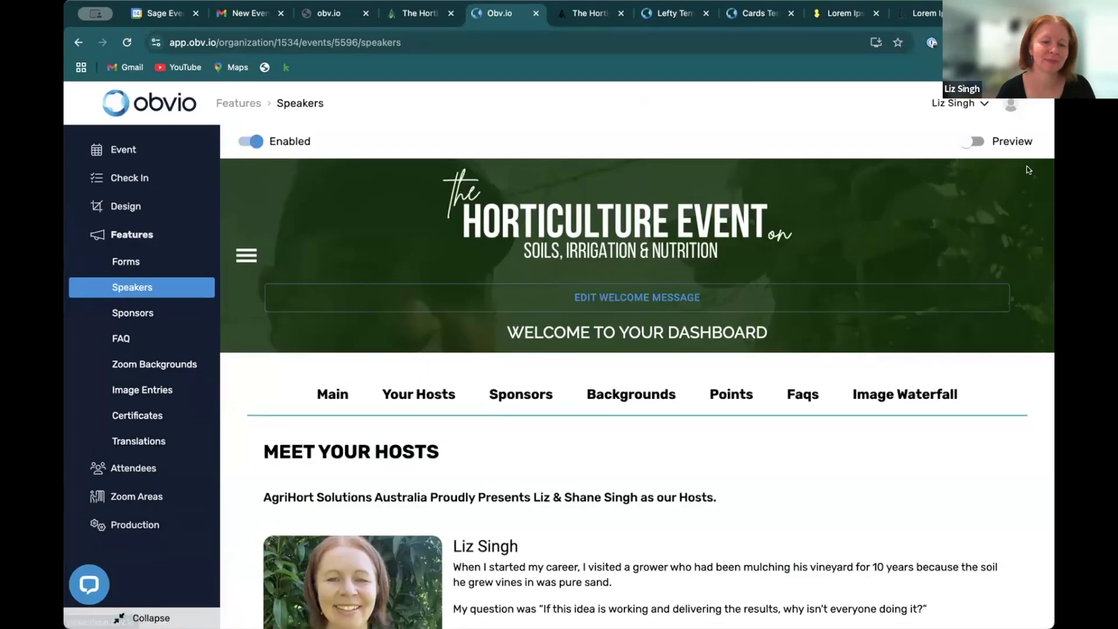
click(1038, 171)
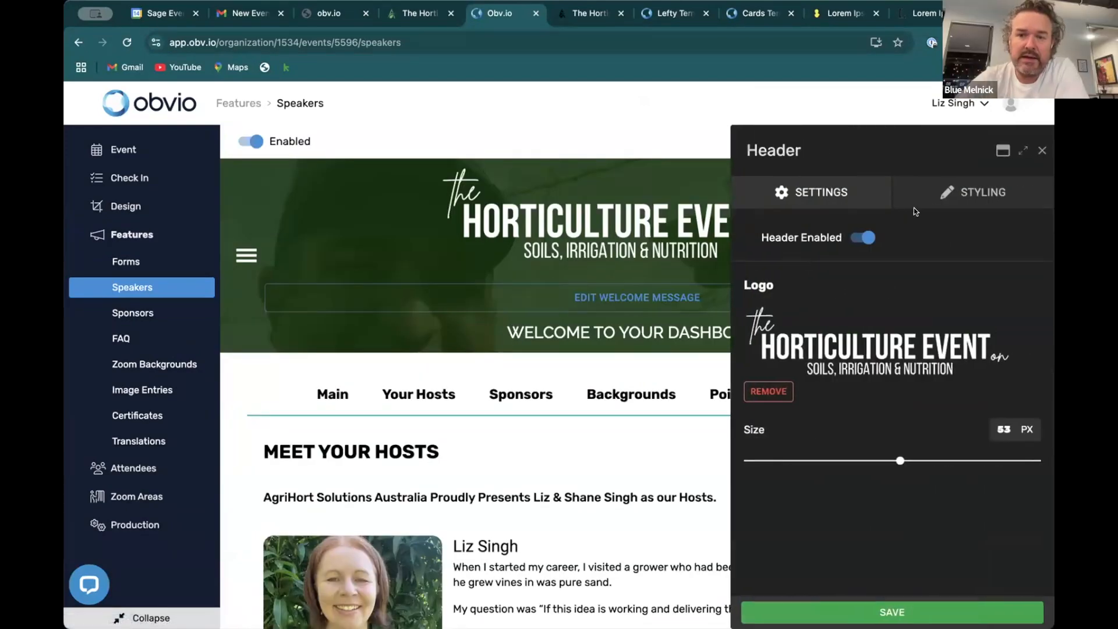
click(967, 192)
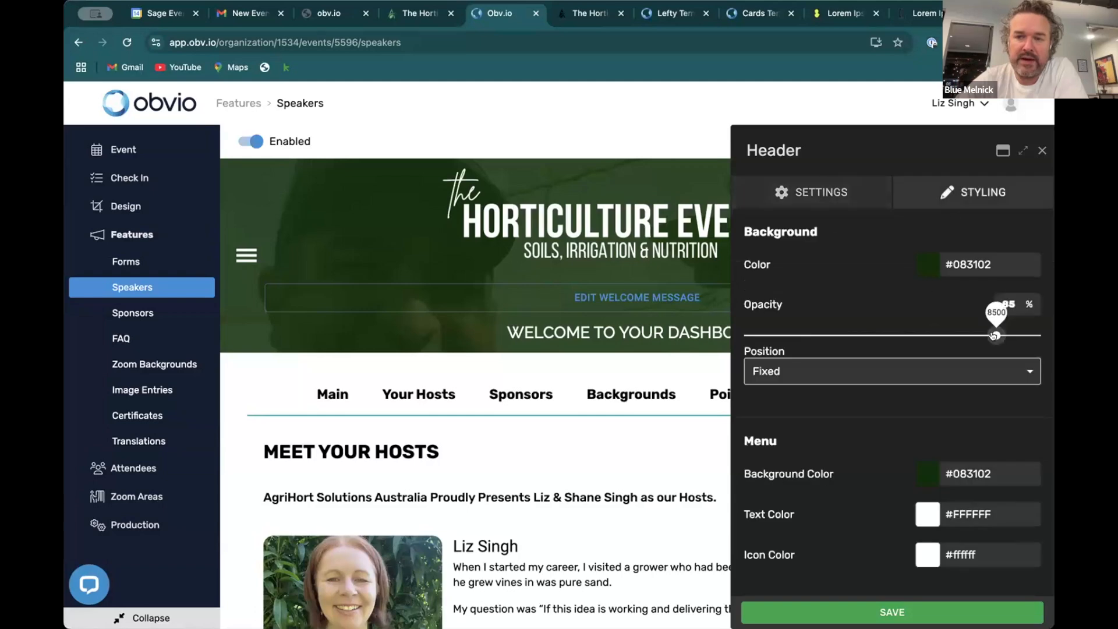
drag(996, 335, 744, 336)
click(827, 607)
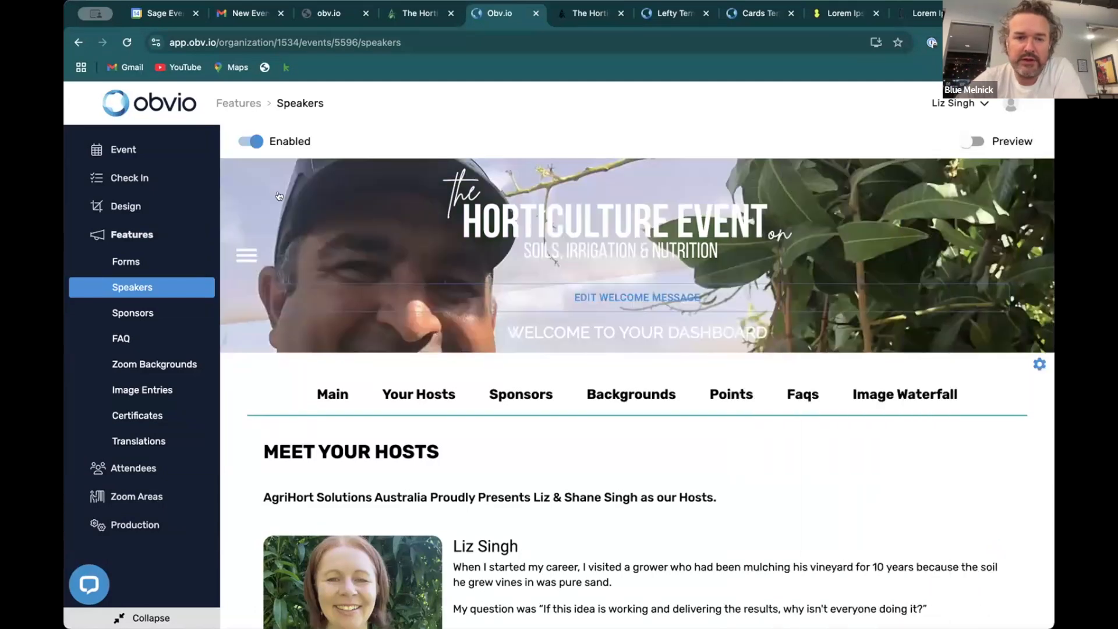
Check the header background opacity in the Dashboard design's header styling and close it without changes.
mouse_move(131, 211)
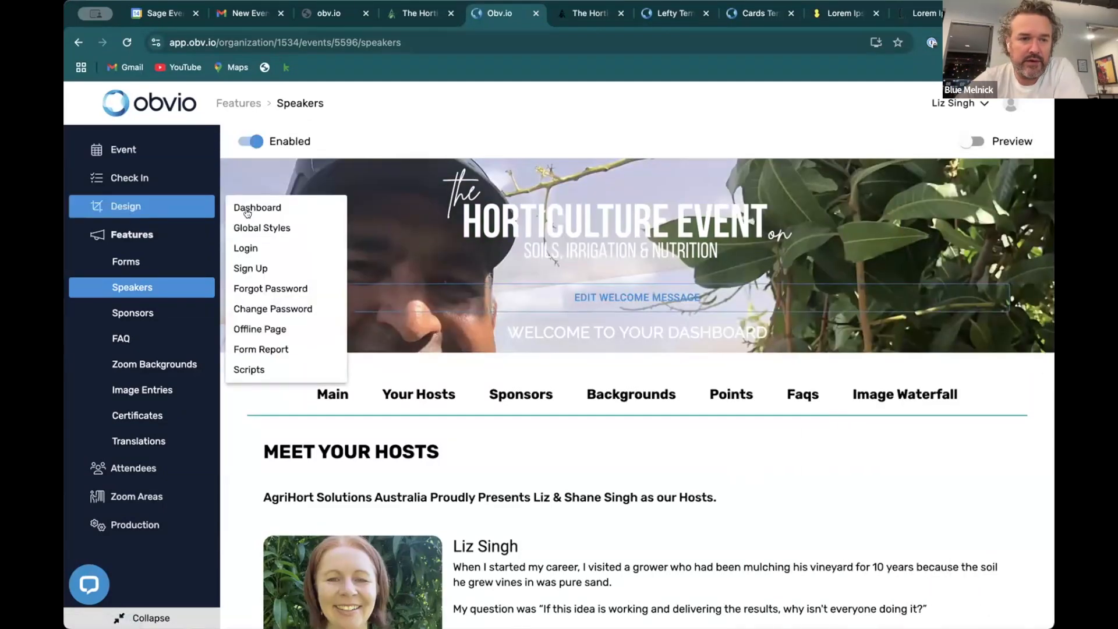
click(252, 210)
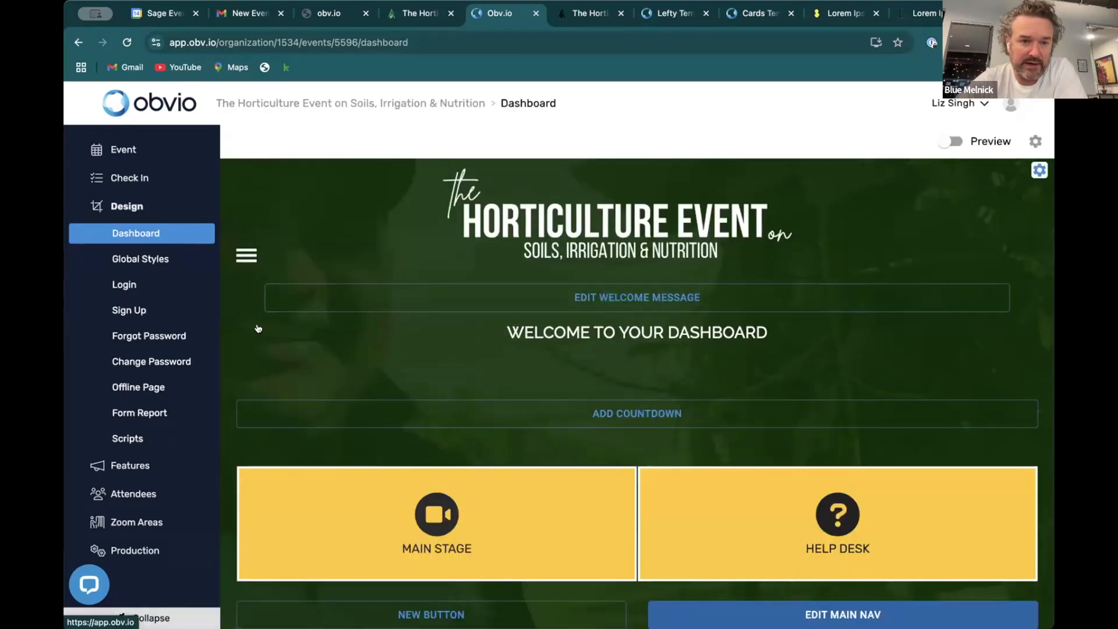
click(1039, 170)
click(972, 193)
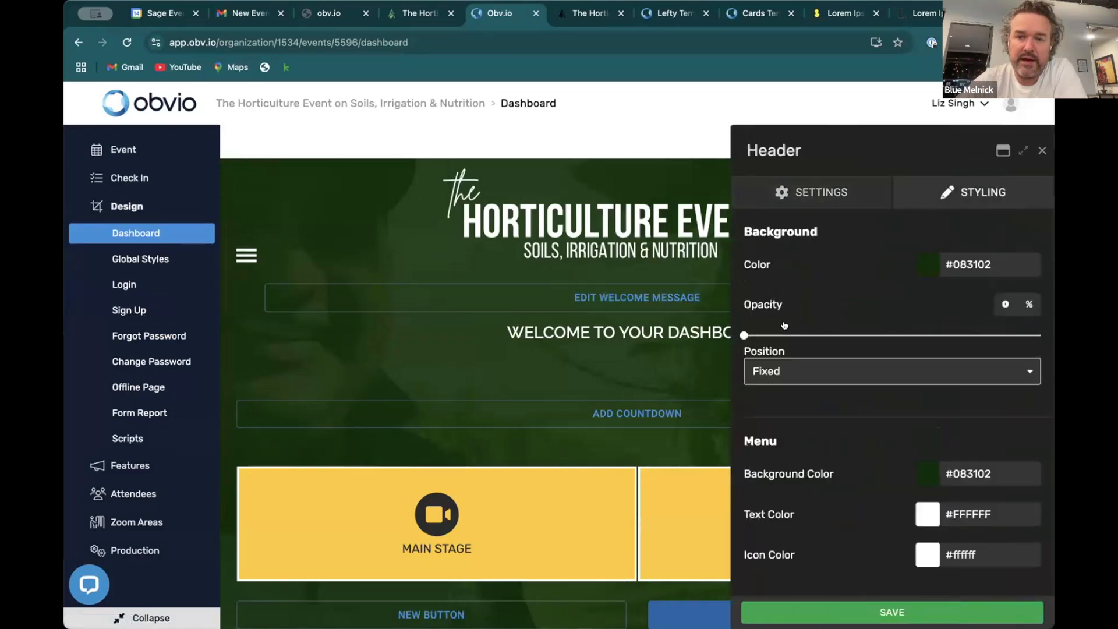
click(597, 375)
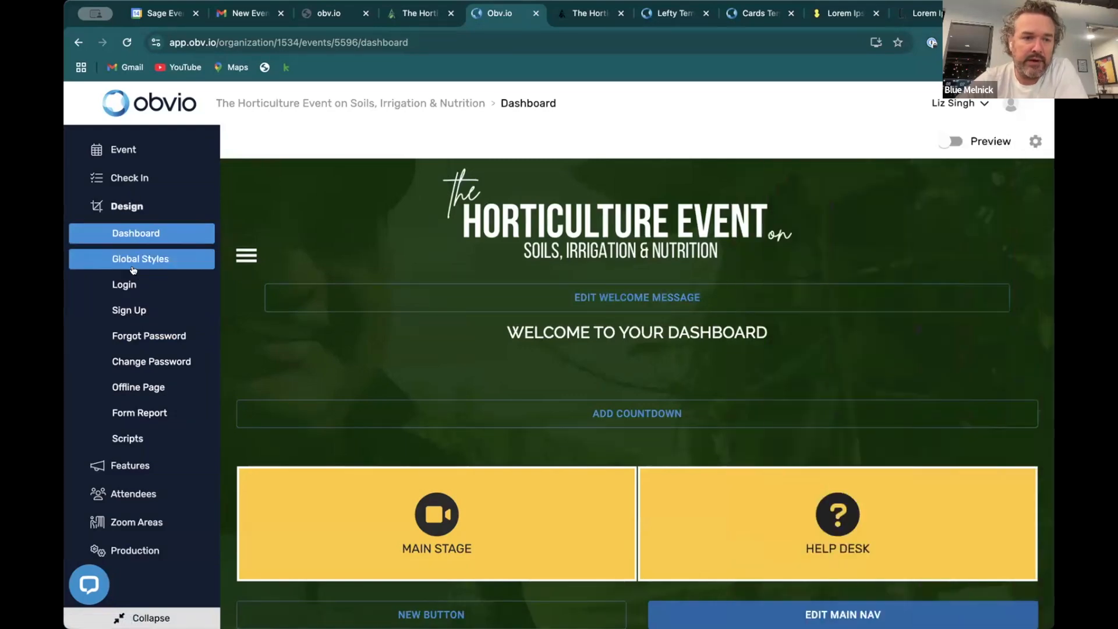
Open the Speakers page, set its header background opacity to 90%, save, and look over the page.
mouse_move(131, 473)
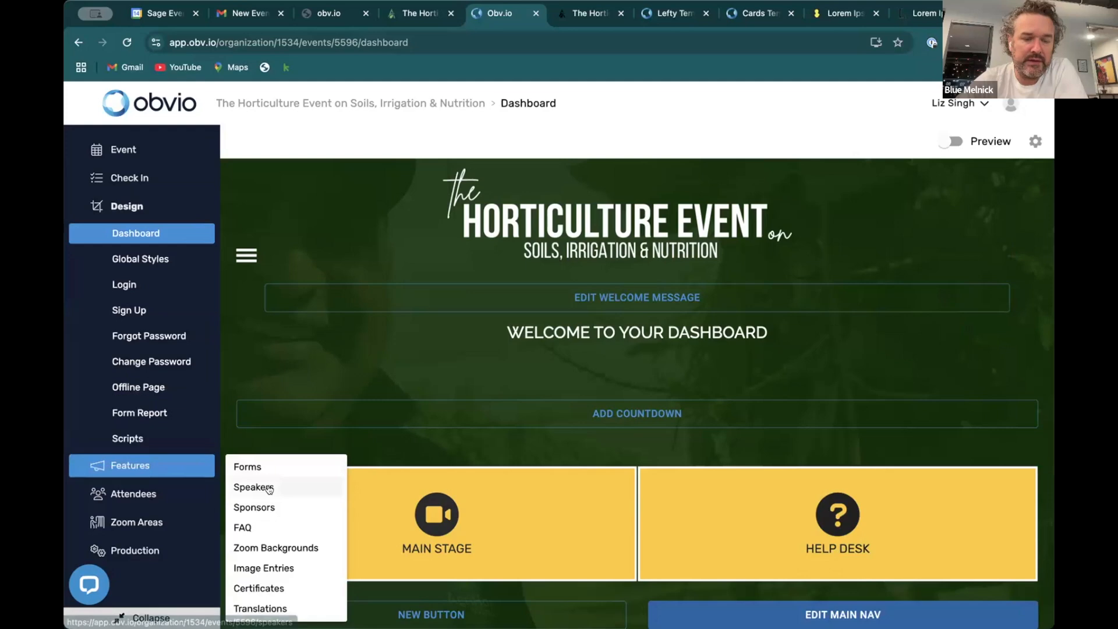
click(253, 488)
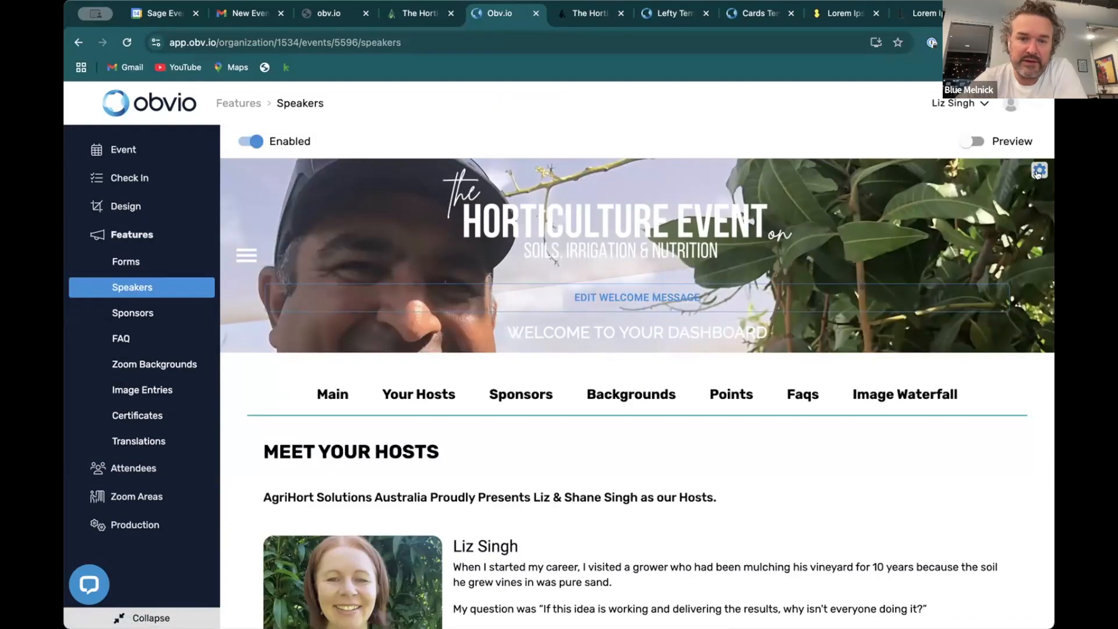
click(1038, 170)
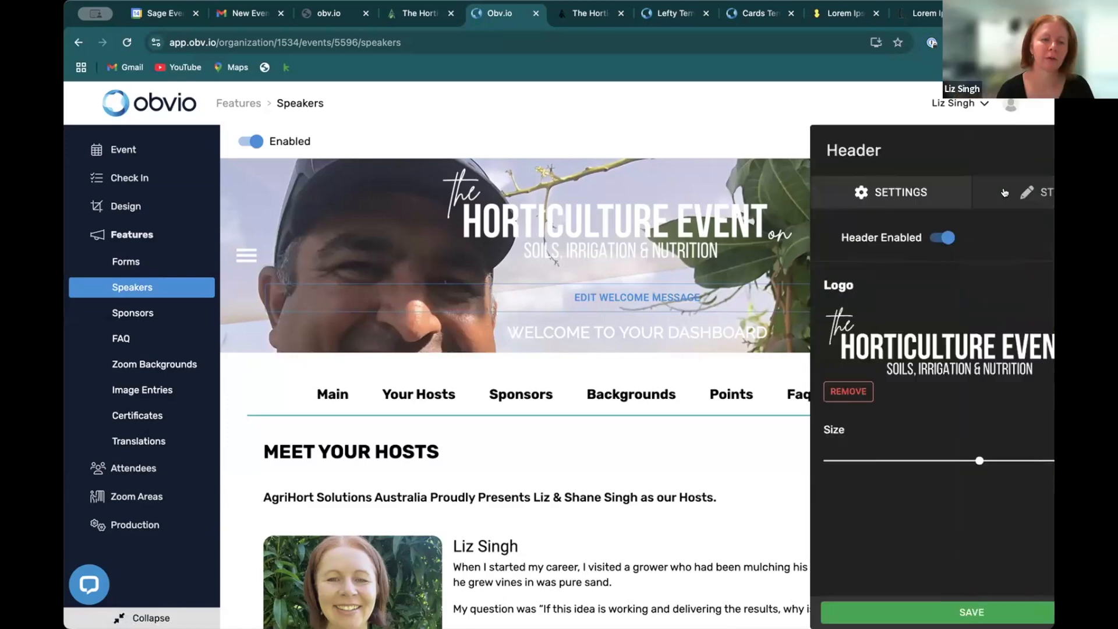
click(973, 192)
drag(823, 336, 1012, 336)
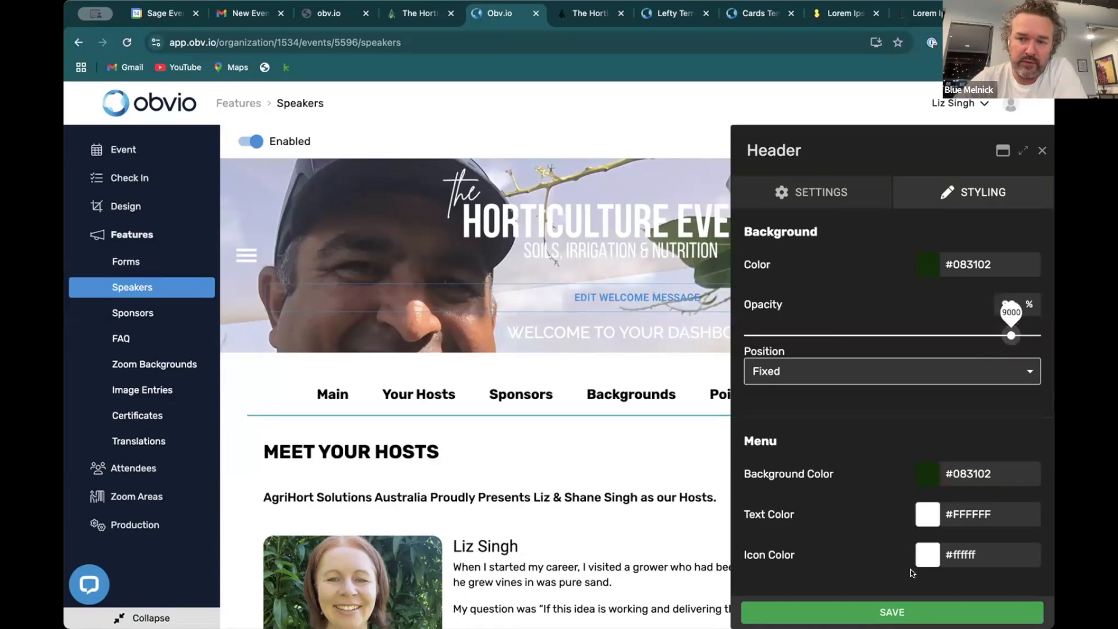
click(875, 610)
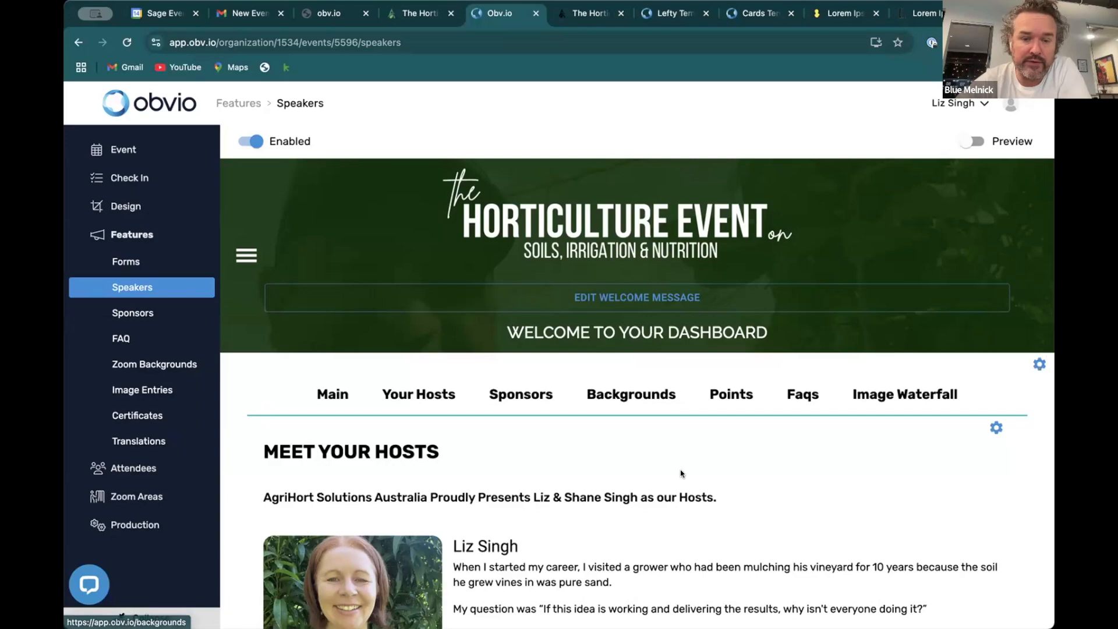
scroll(641, 408, down, 5)
scroll(679, 468, up, 5)
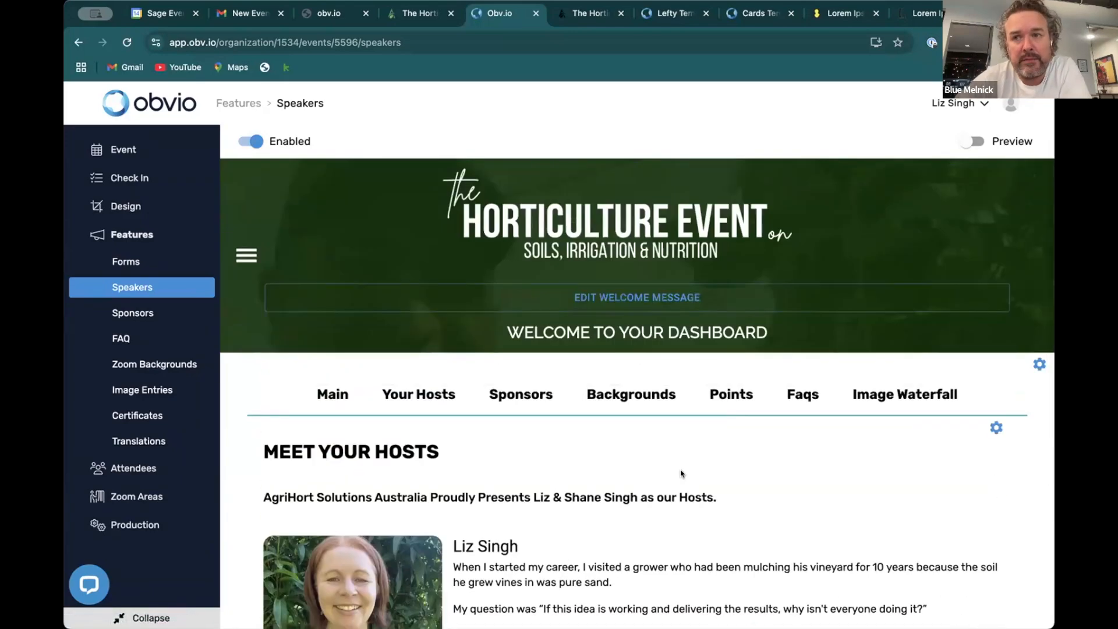
Set the divider color of the Speakers page links to #083102 and save.
scroll(680, 471, down, 1)
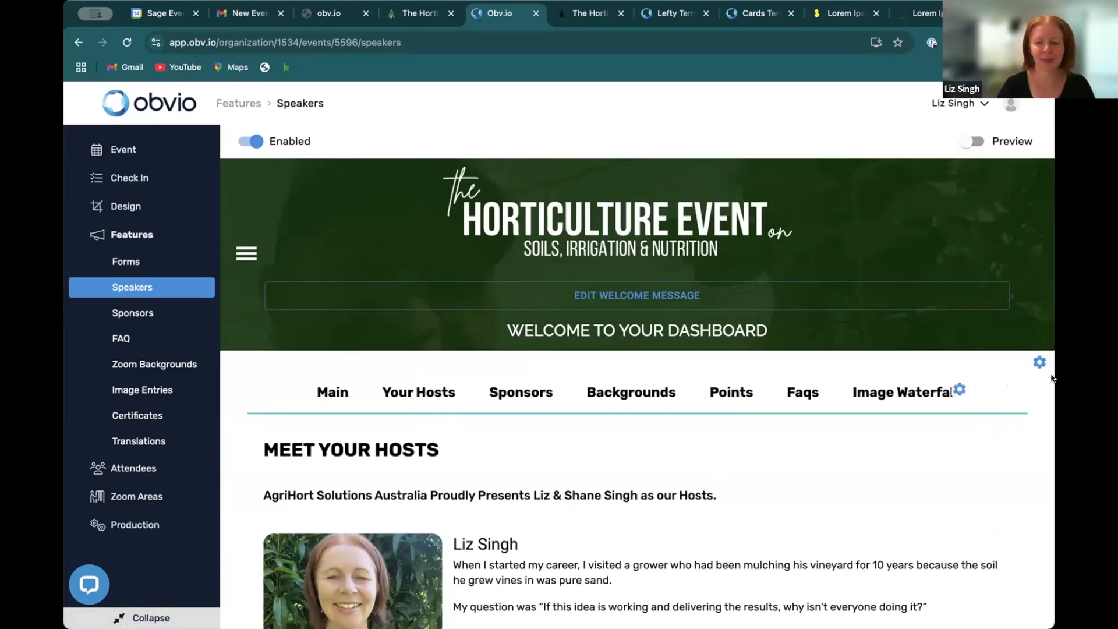
click(1039, 362)
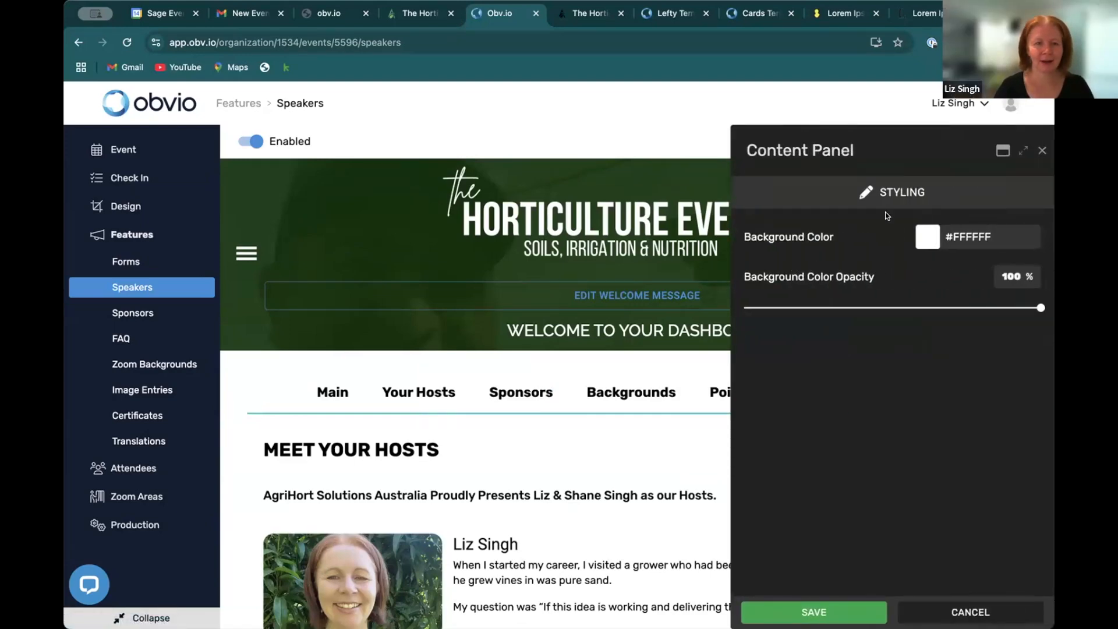
click(602, 384)
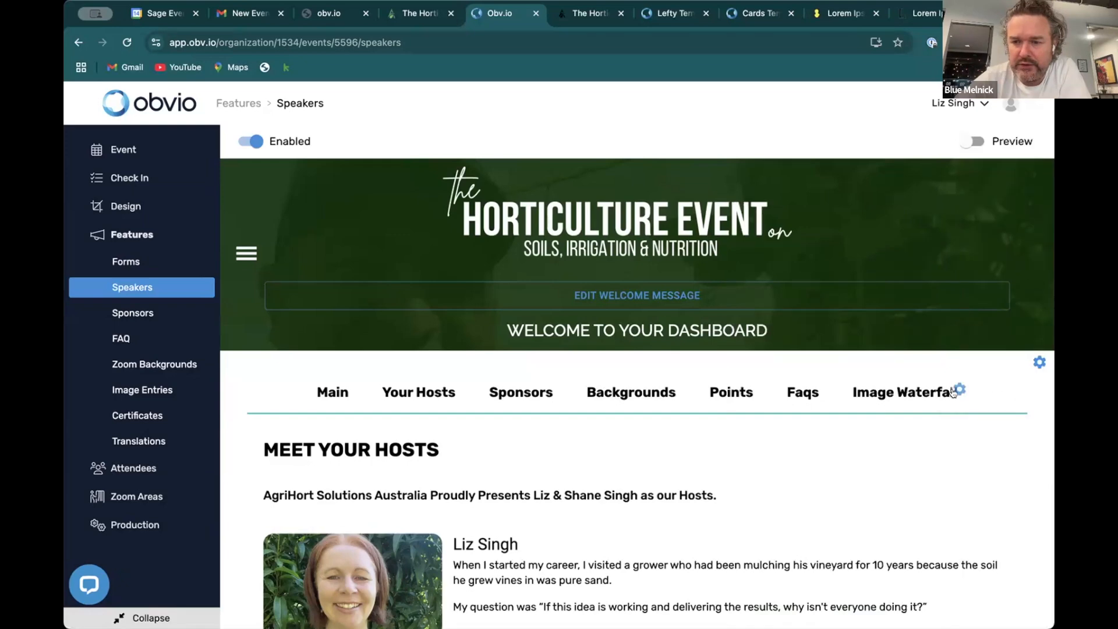
click(958, 389)
click(949, 194)
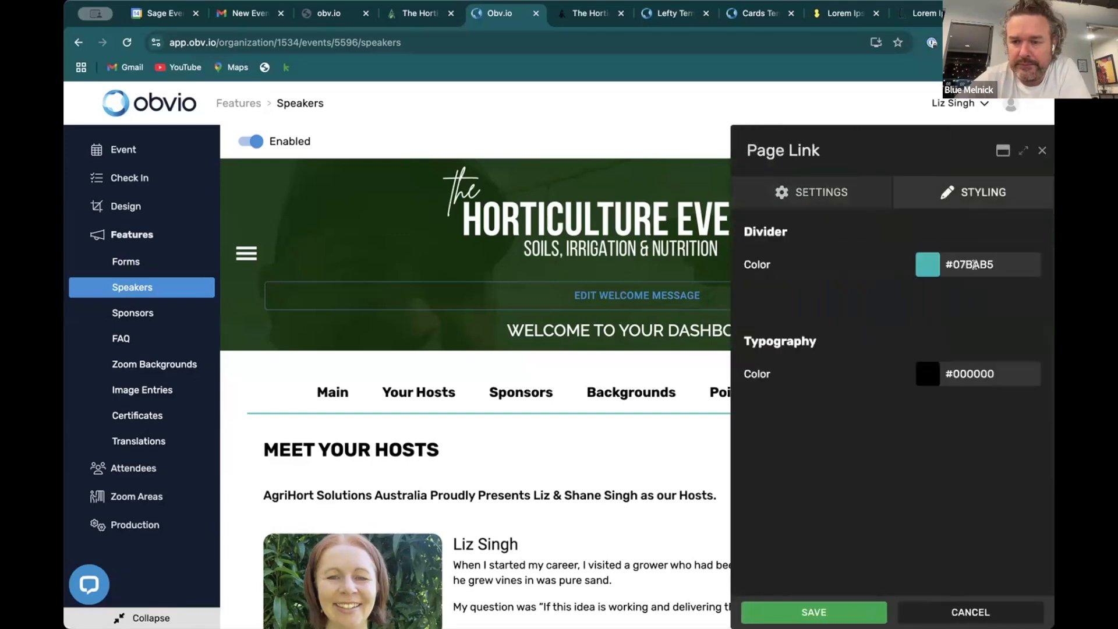
double_click(973, 265)
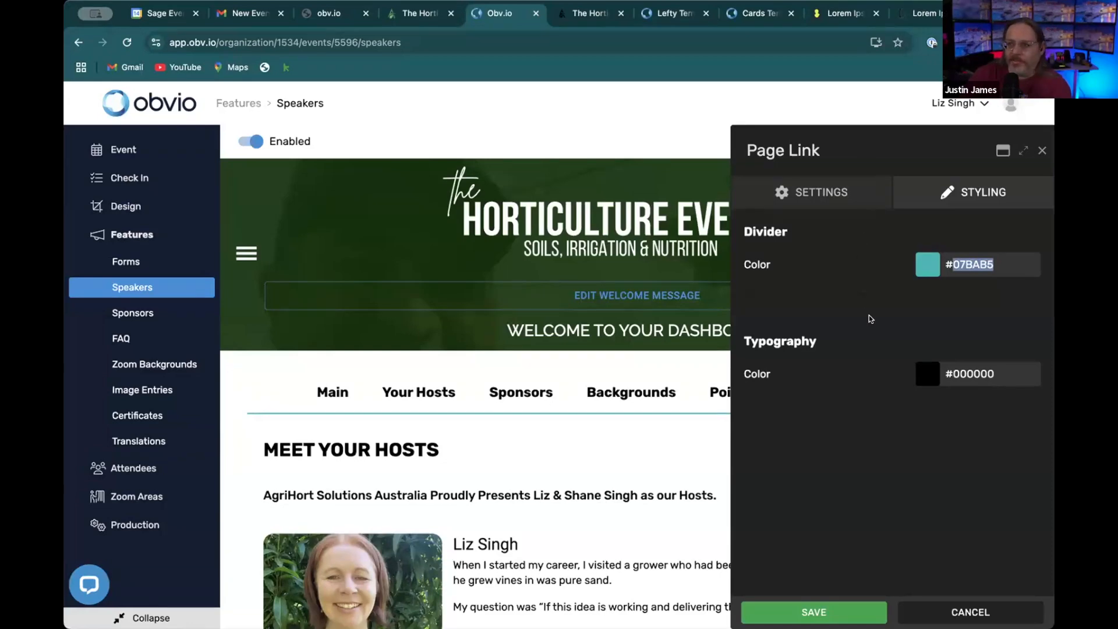
text(083102)
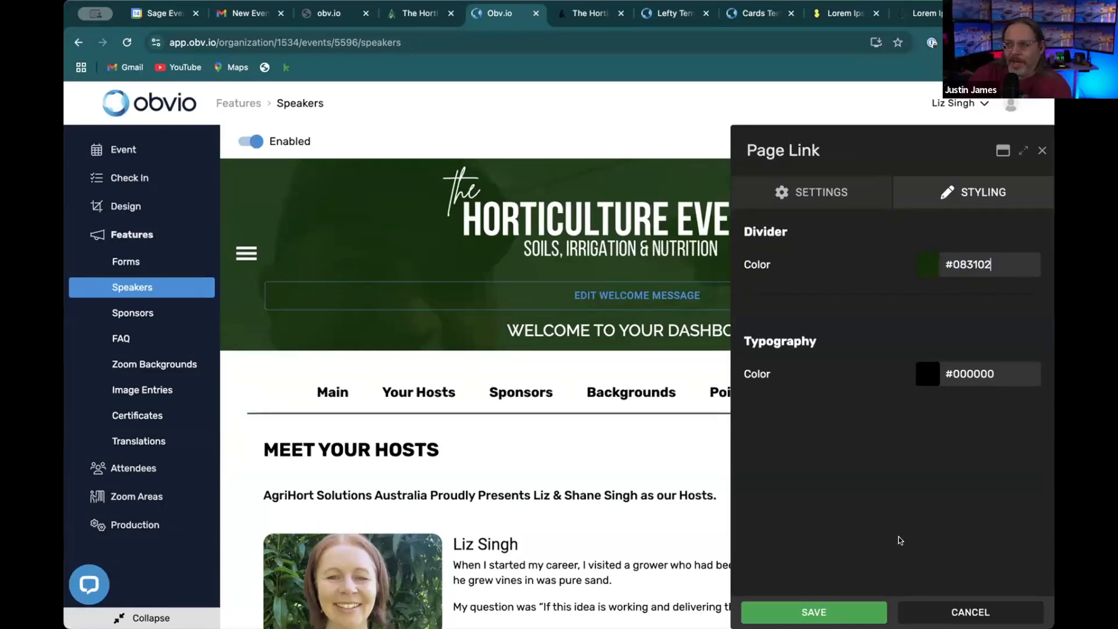
click(806, 605)
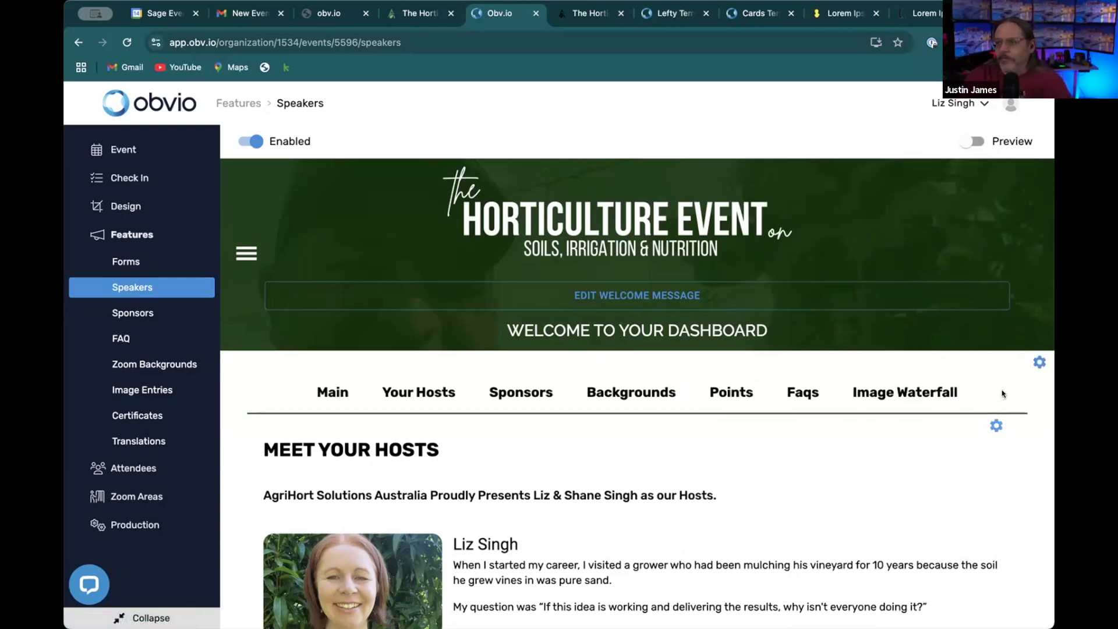
Change the divider color of the Speakers page links to #5E922B and save.
click(955, 391)
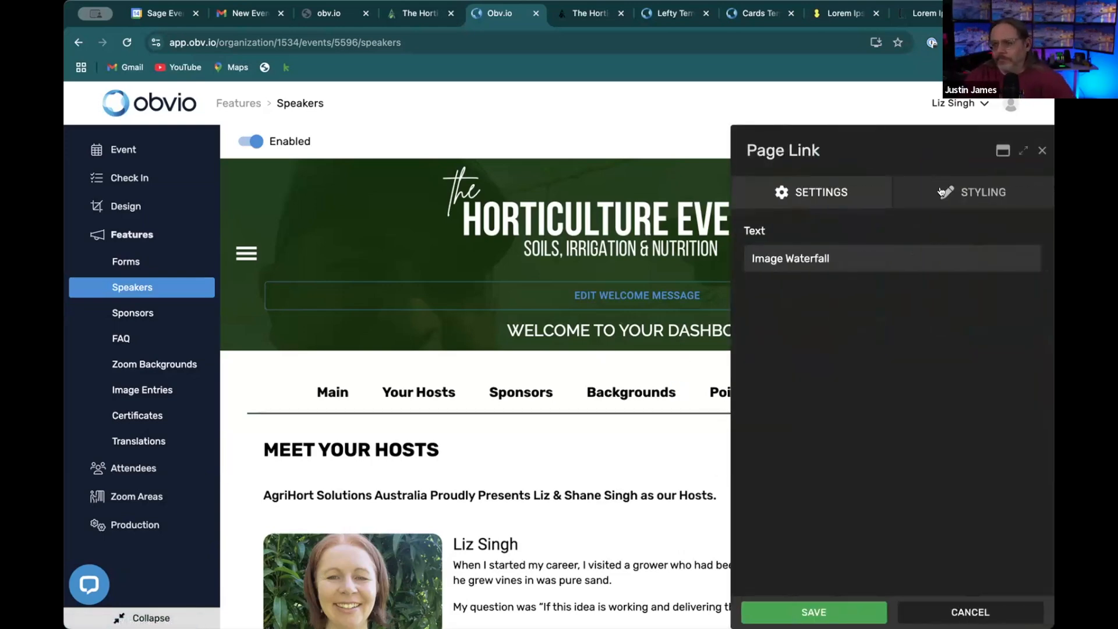
click(941, 194)
double_click(969, 265)
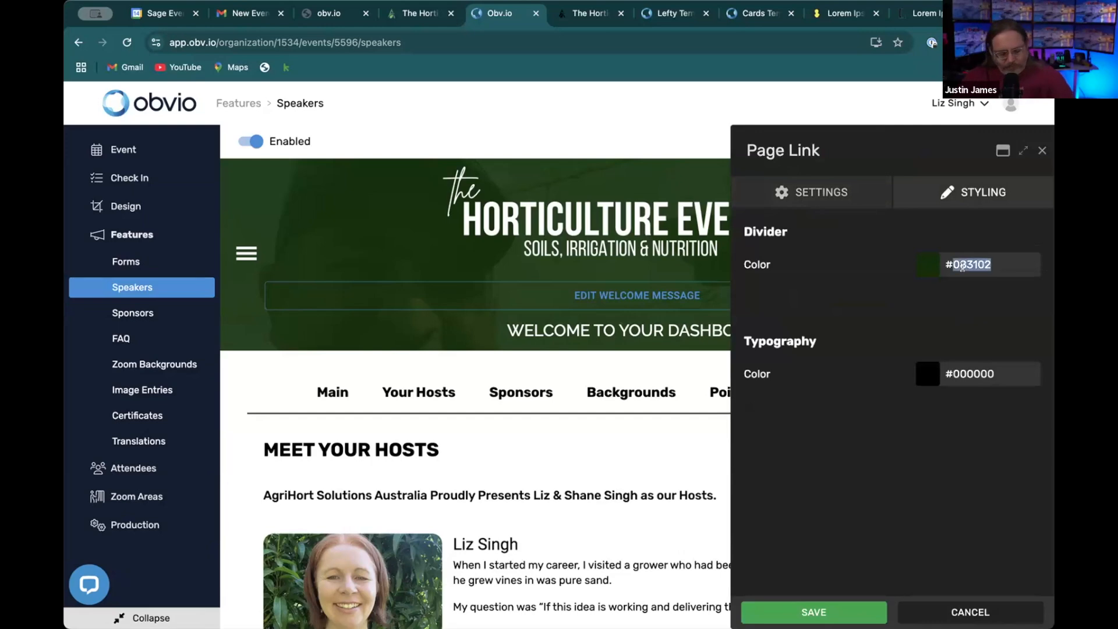
key(BackSpace)
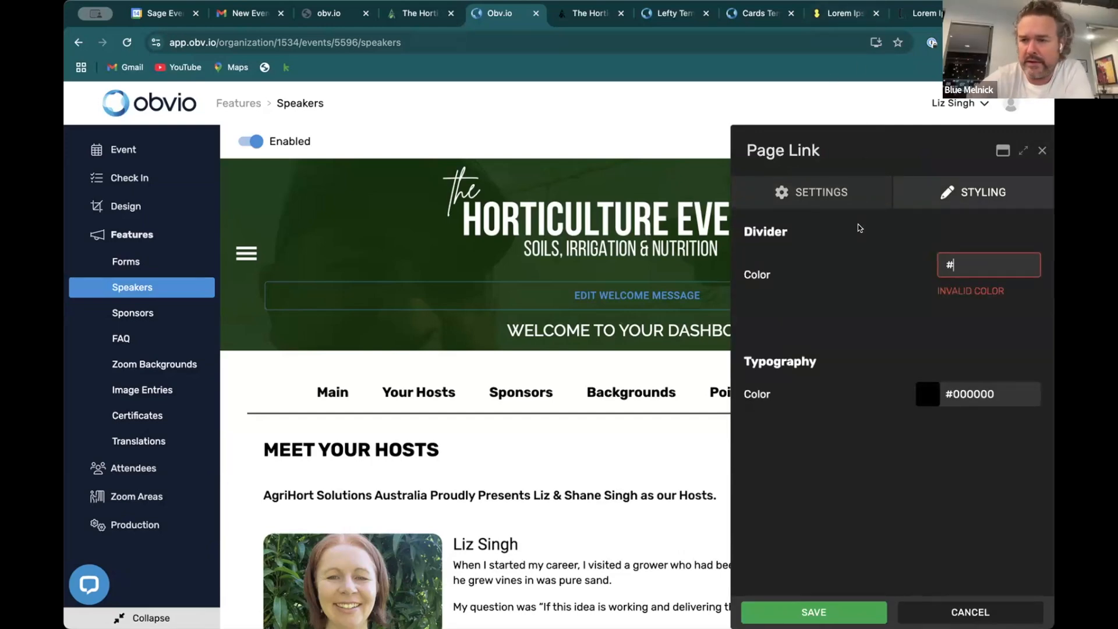
text(5E922B)
click(838, 607)
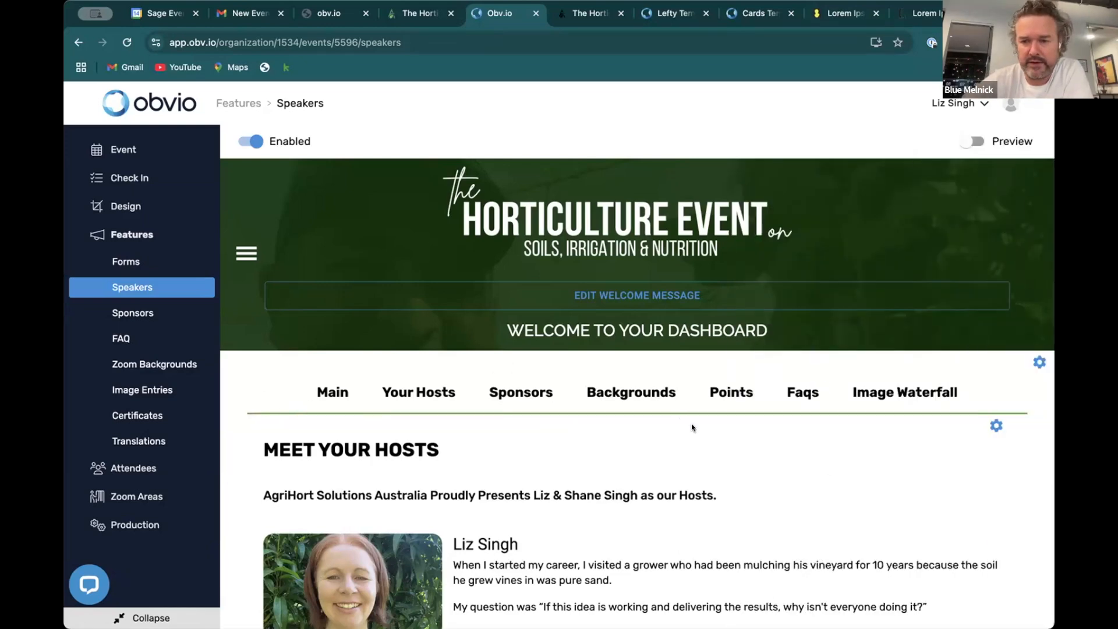
Open the Login page design, clear the helper text below the login button and save.
mouse_move(182, 201)
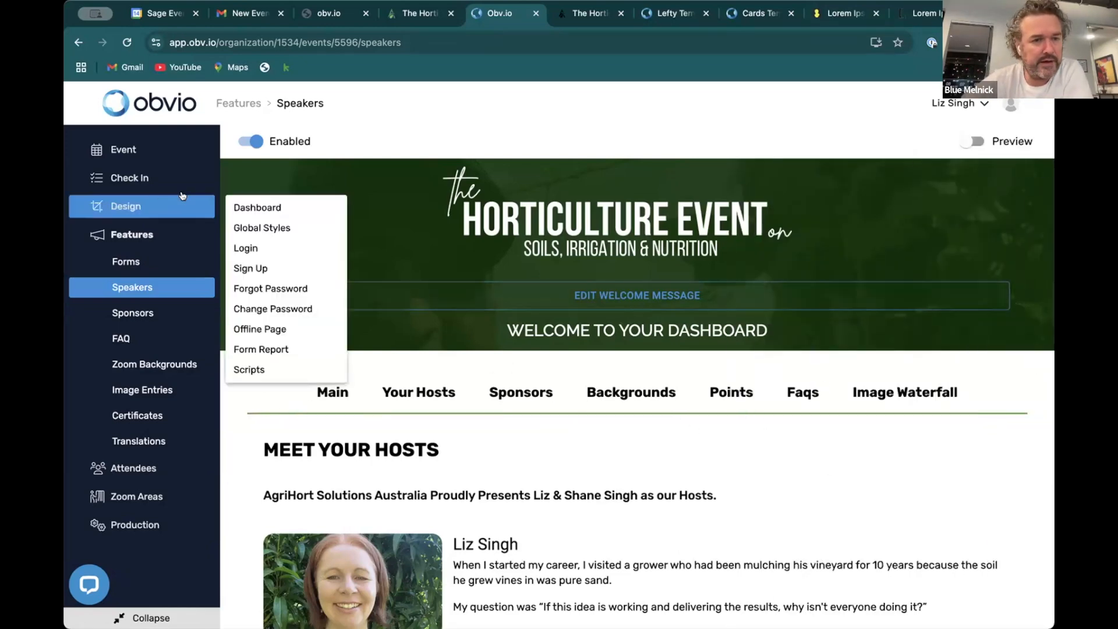
click(268, 251)
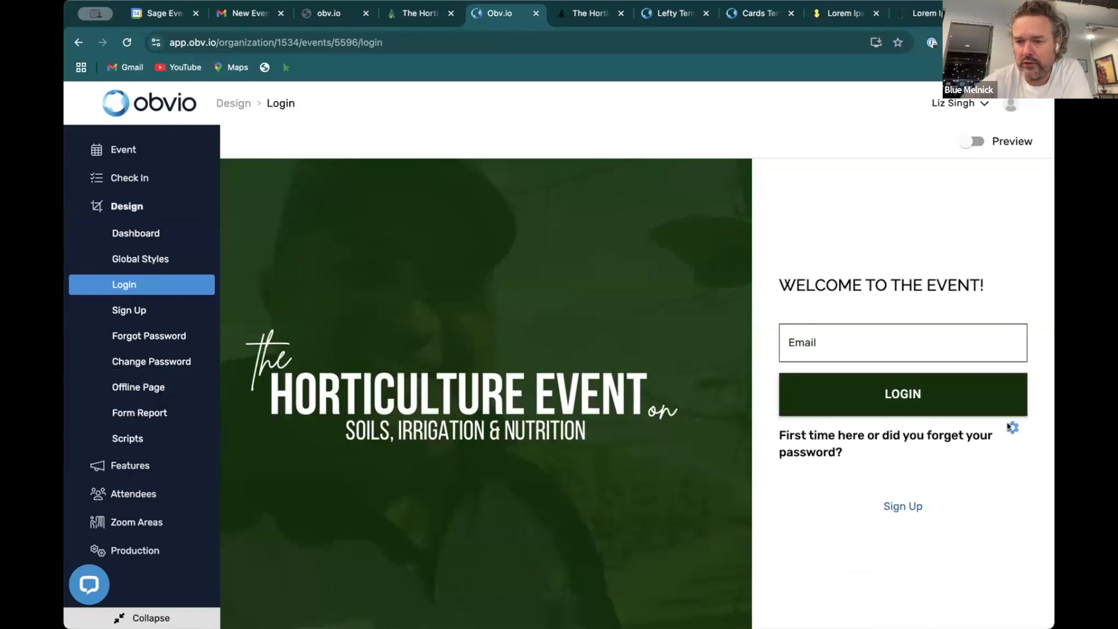
click(1011, 428)
triple_click(867, 282)
key(BackSpace)
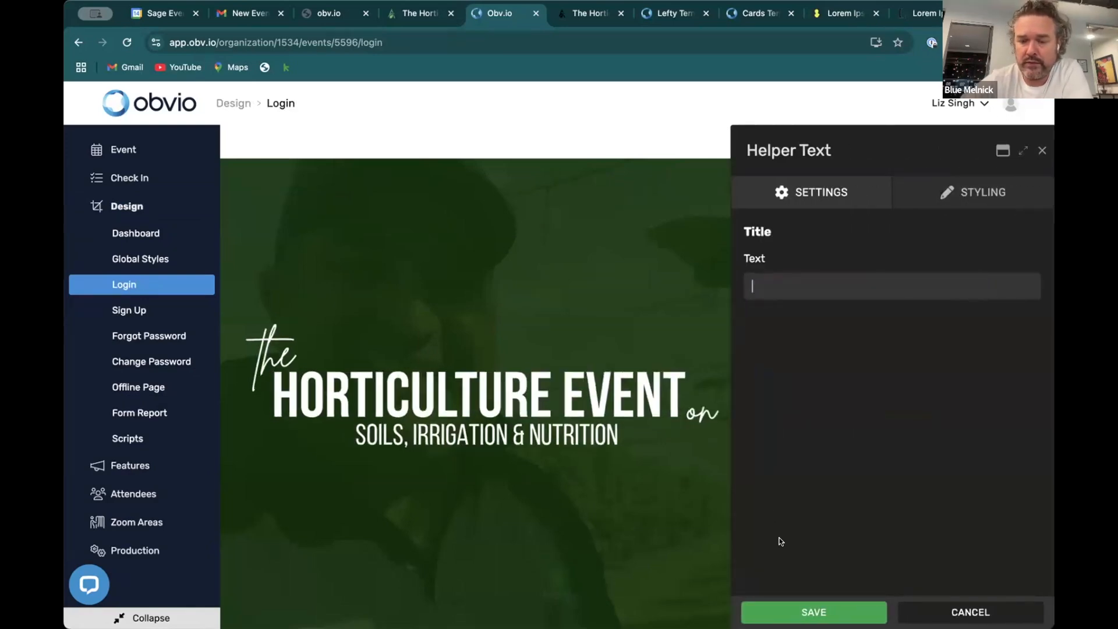
click(785, 612)
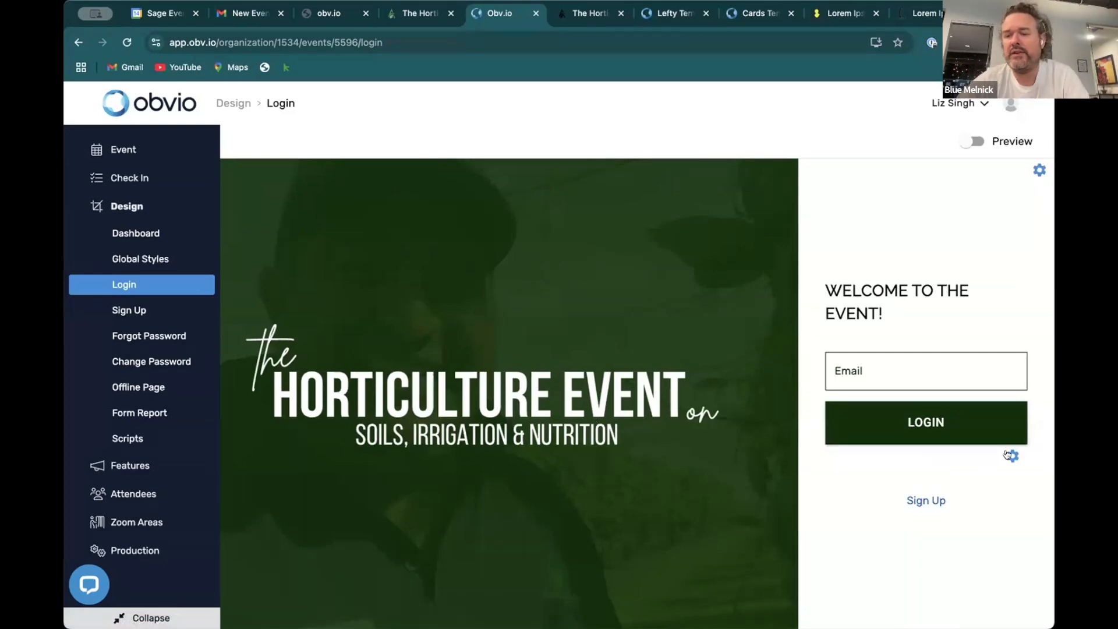
Set the login helper text to "Enter the email address you registered for the event with above to log in!" and save.
click(1011, 455)
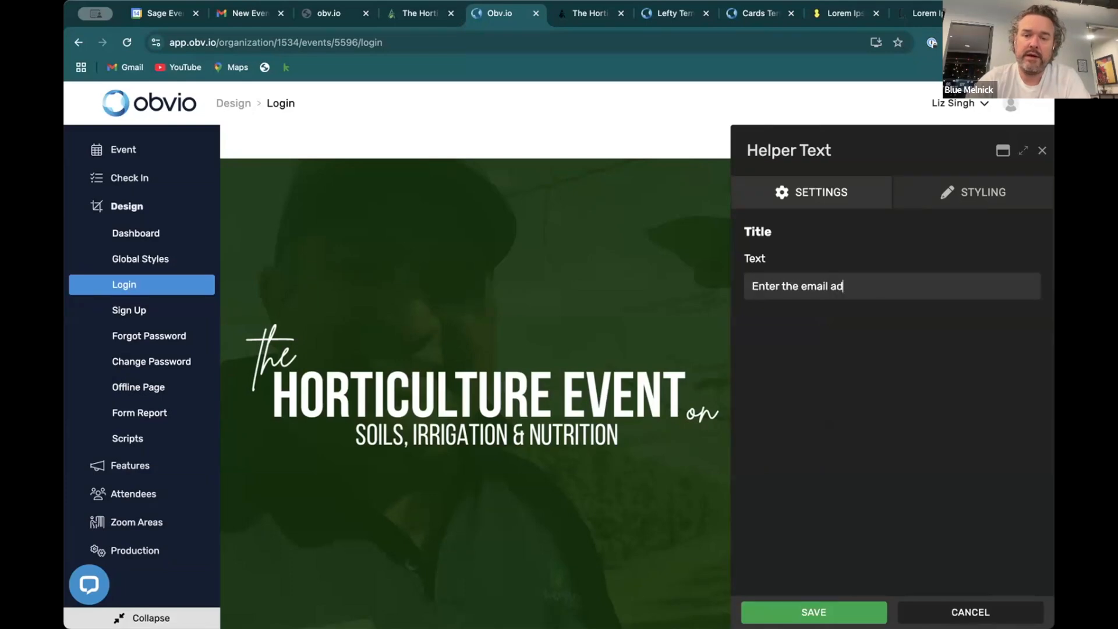
text(Enter the email address you registered for the eve)
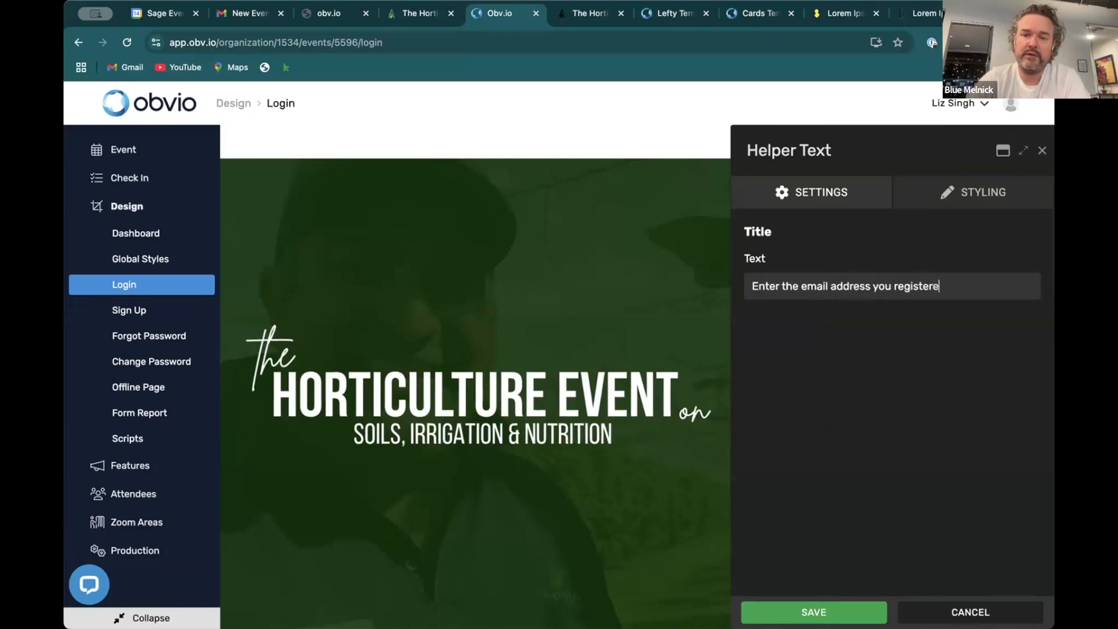
text(nt with above to lov)
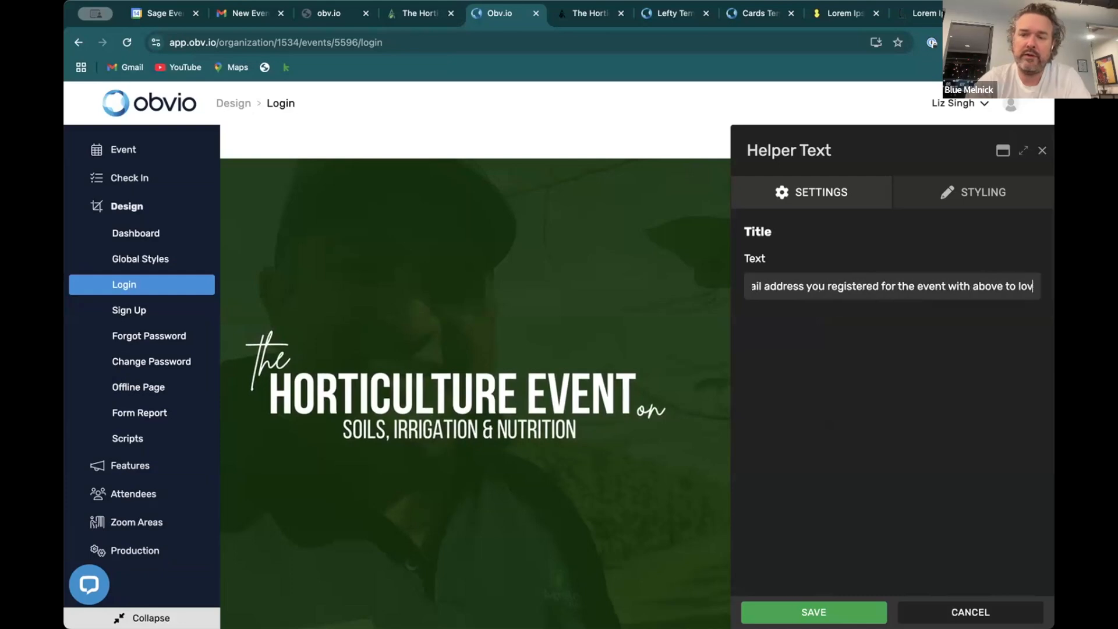
key(BackSpace)
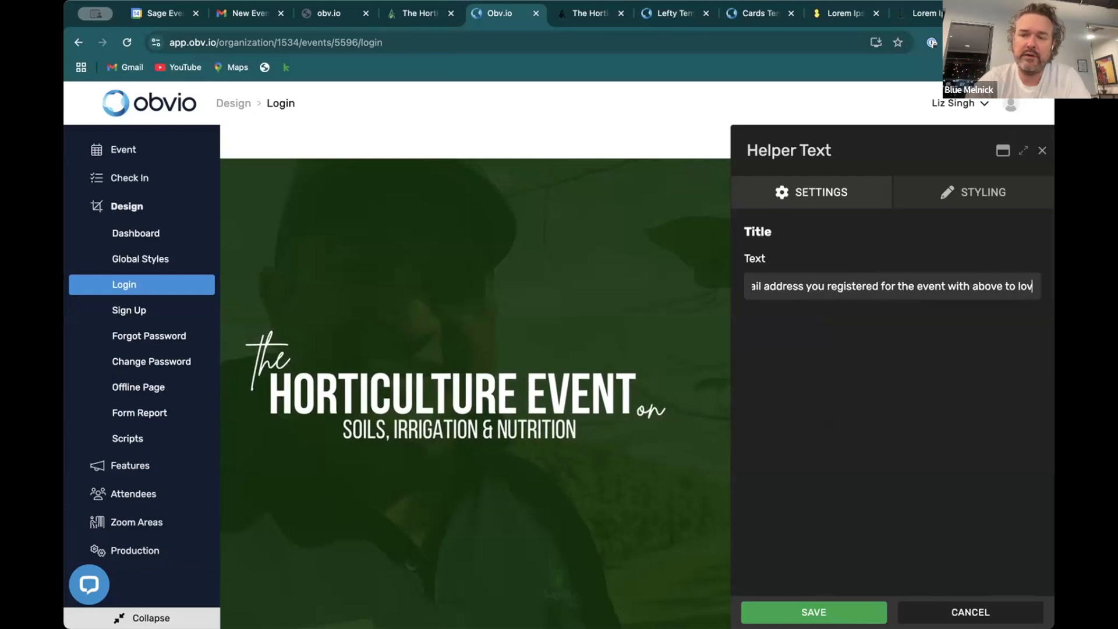
text(g in)
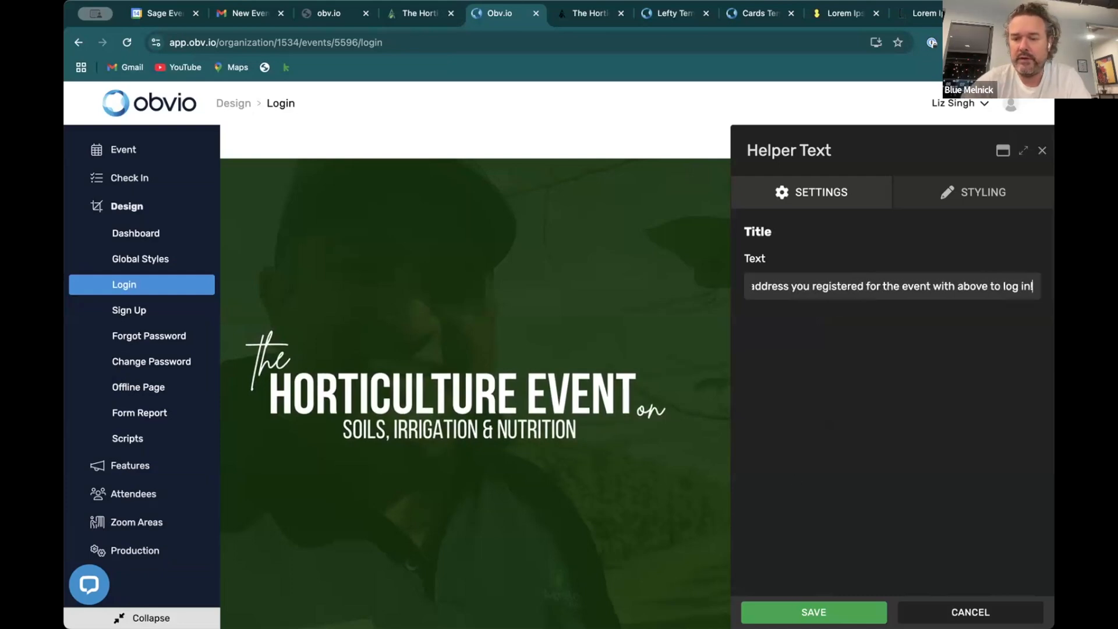
key(Return)
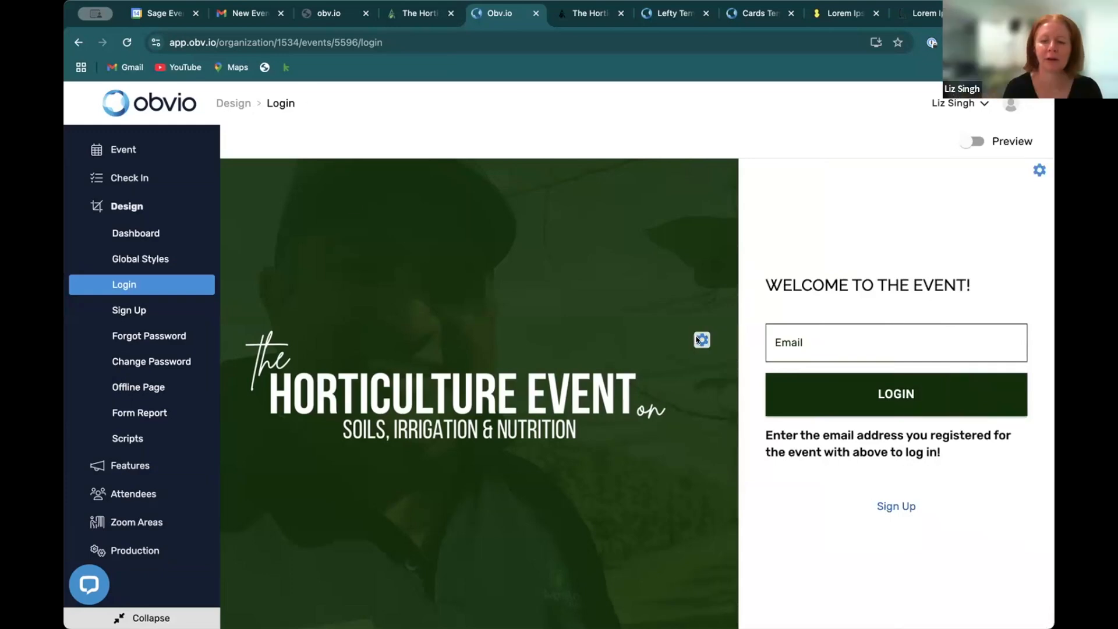
Set the logo size on the Login page to 78% and save.
click(701, 340)
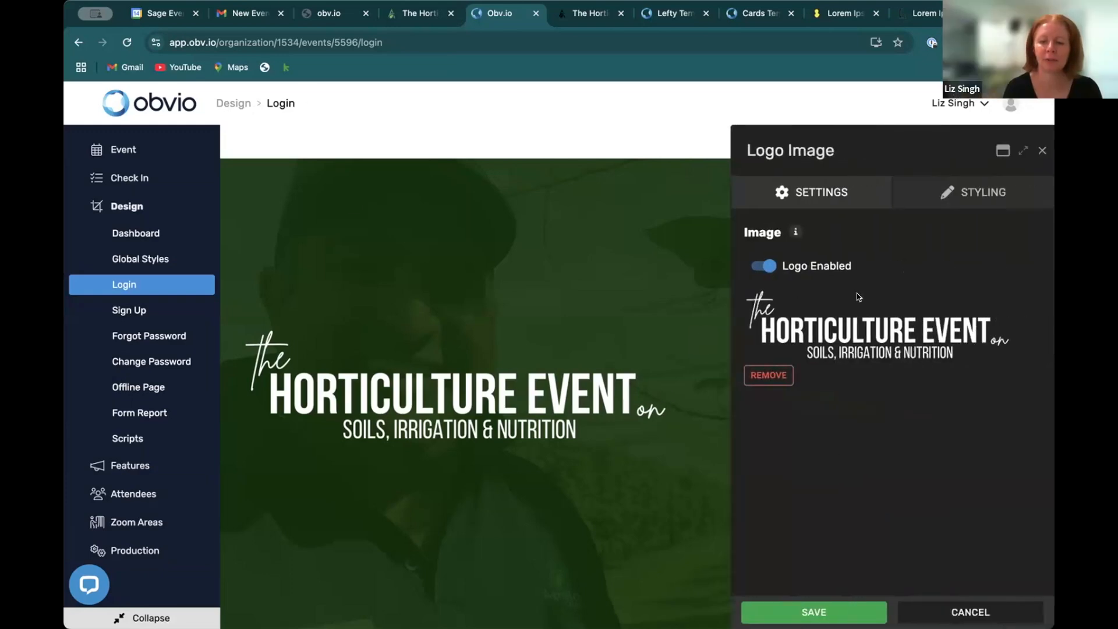
click(978, 202)
drag(1040, 267, 952, 296)
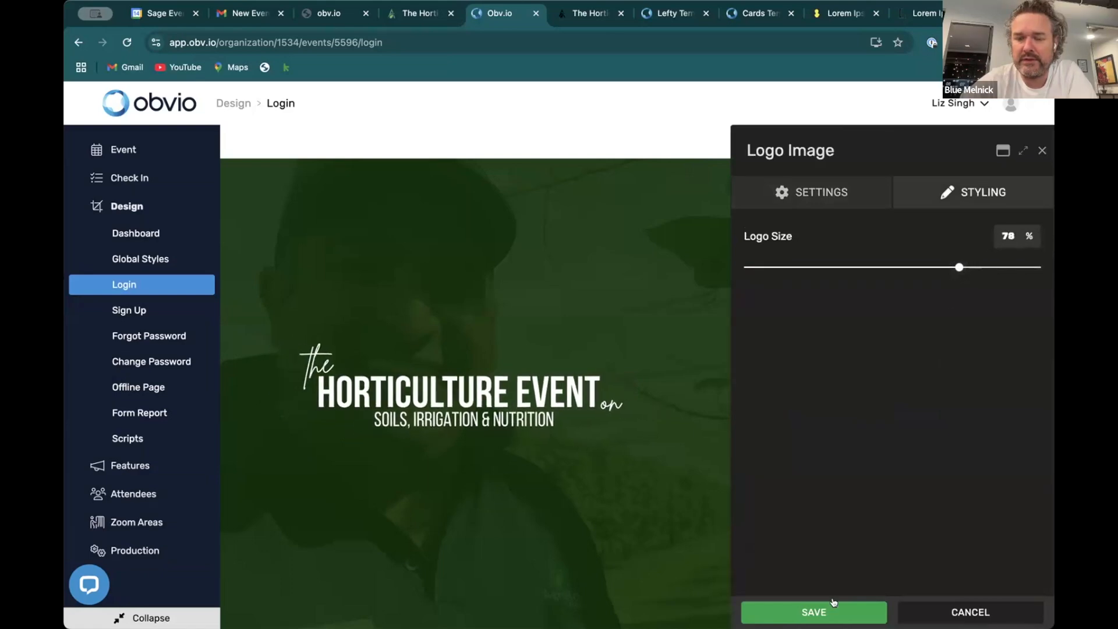
click(815, 612)
Check the Login design in preview against the Sign Up page's status and the live event's login page.
click(978, 141)
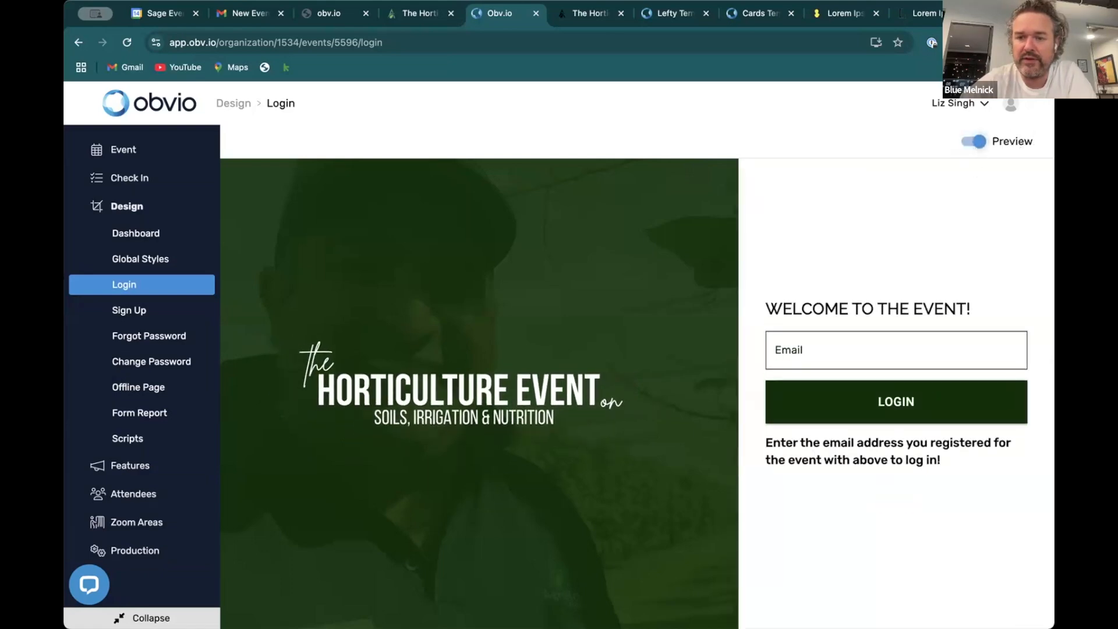
click(968, 137)
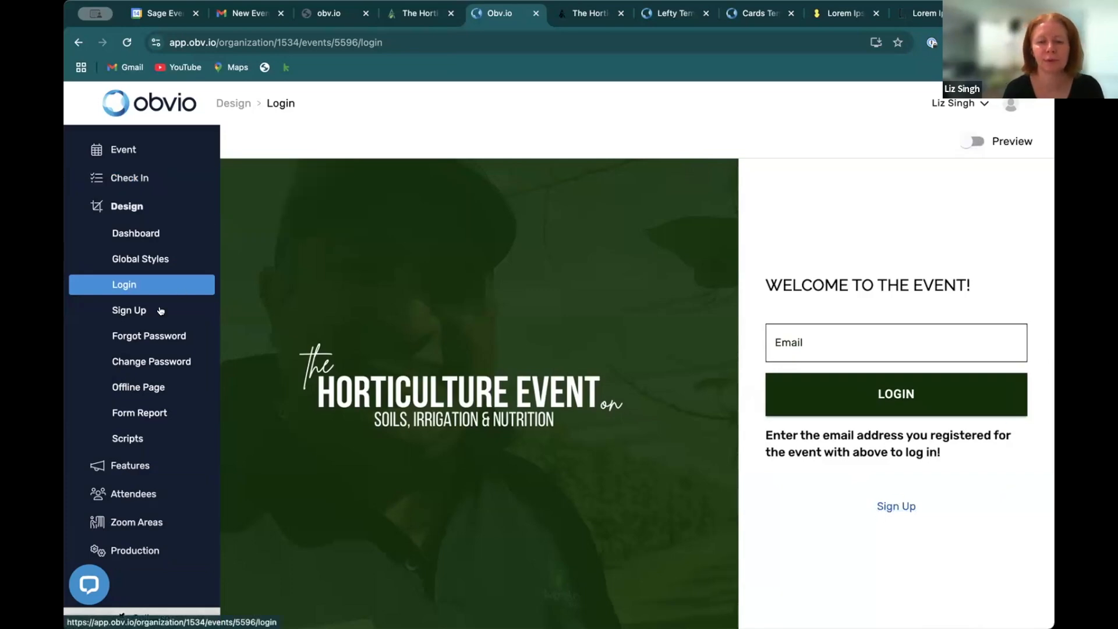
click(129, 310)
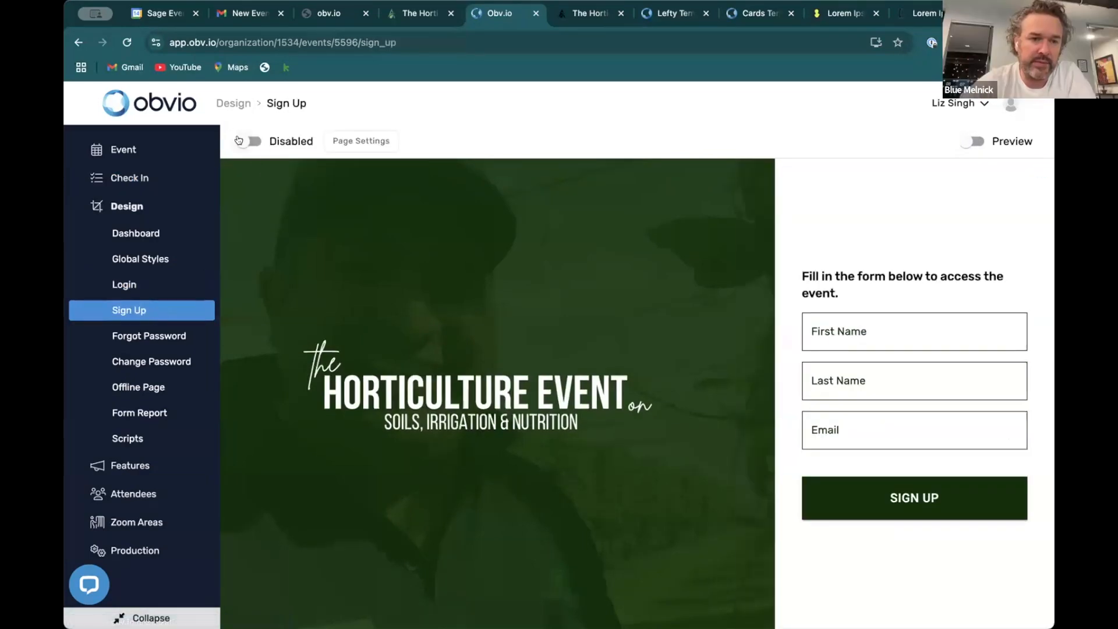
click(127, 284)
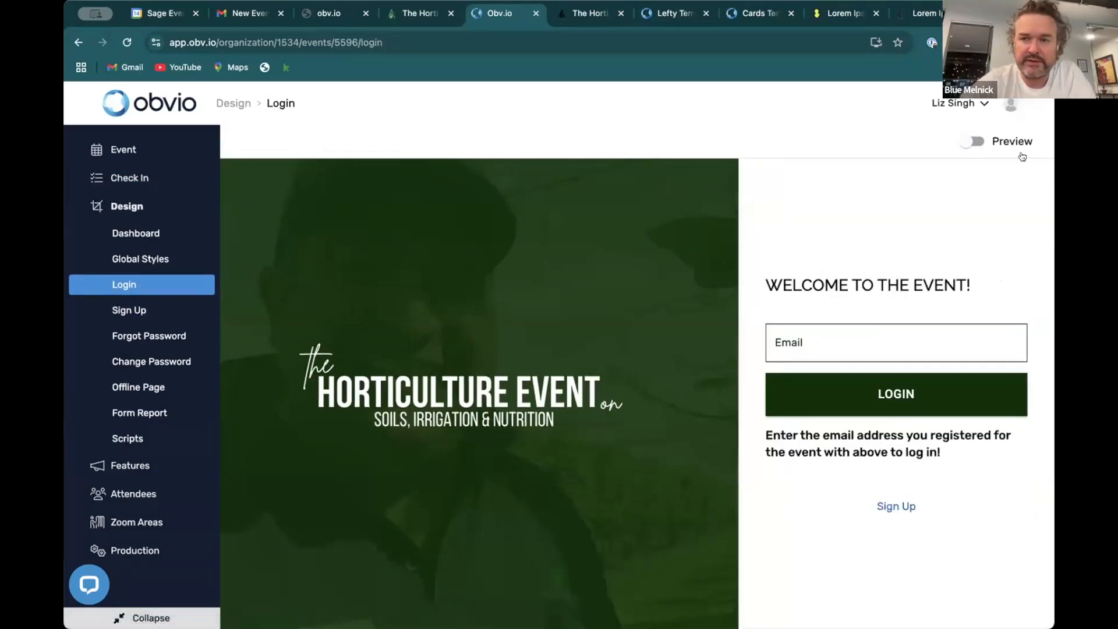
right_click(974, 141)
click(976, 141)
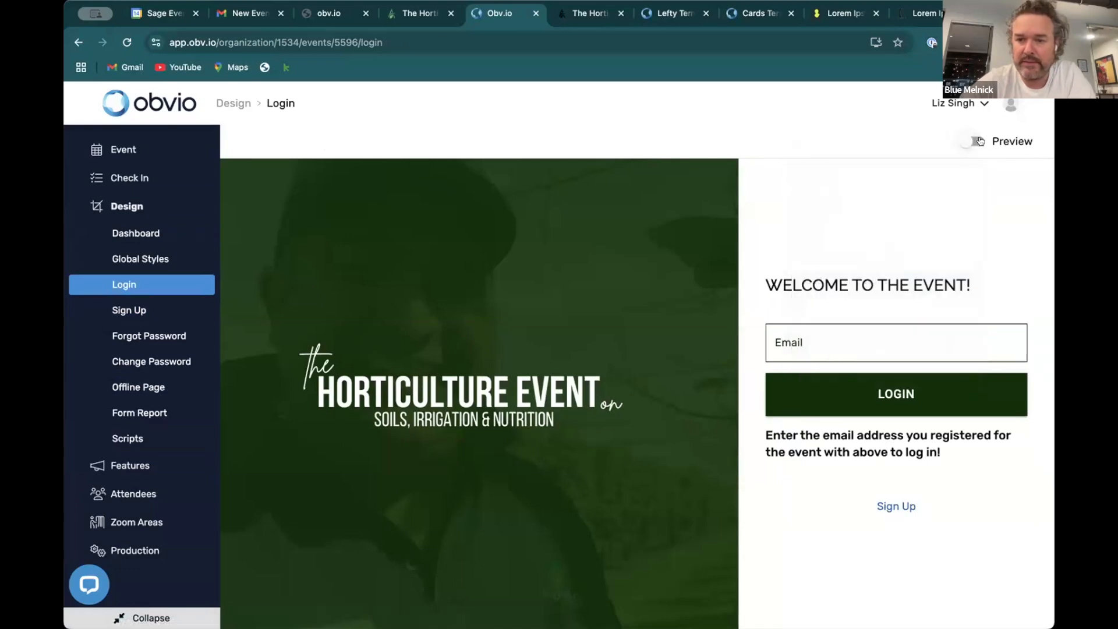
click(977, 141)
click(968, 141)
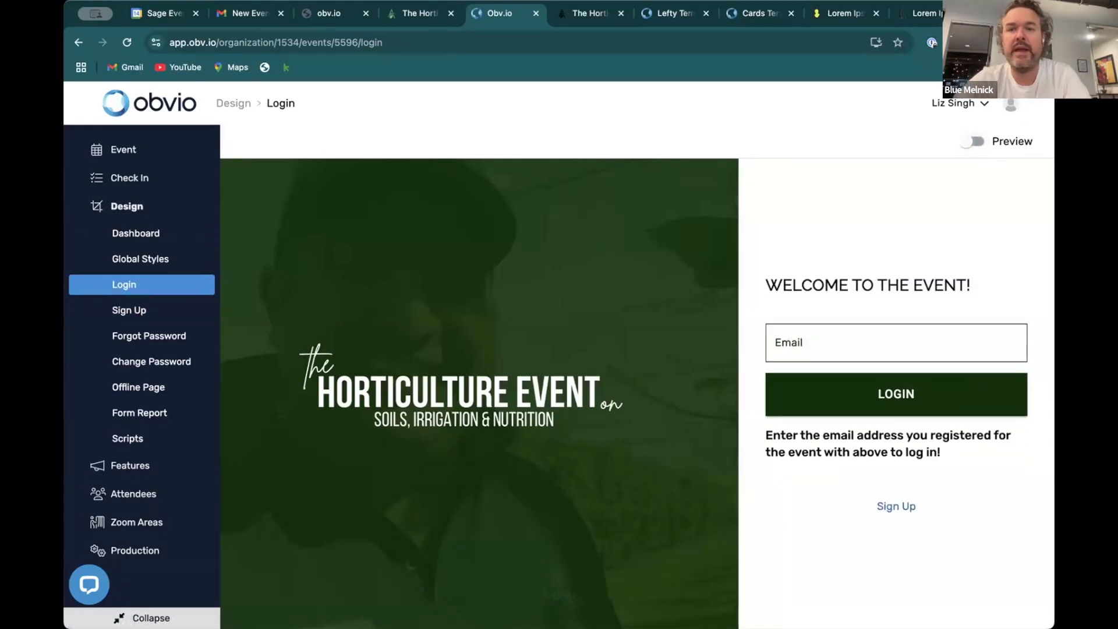
click(590, 12)
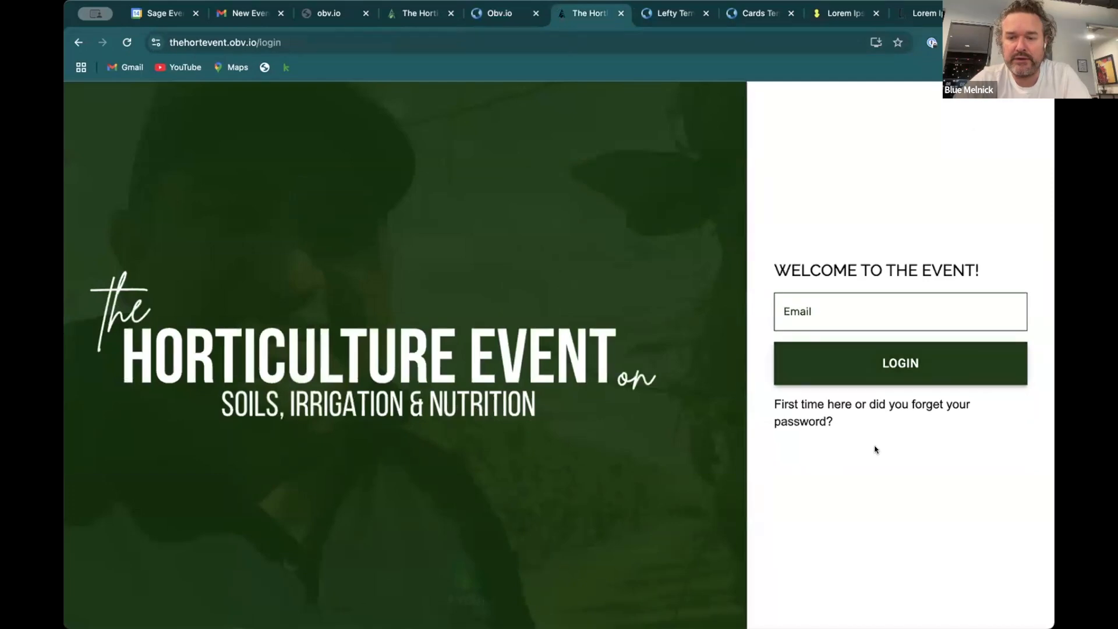